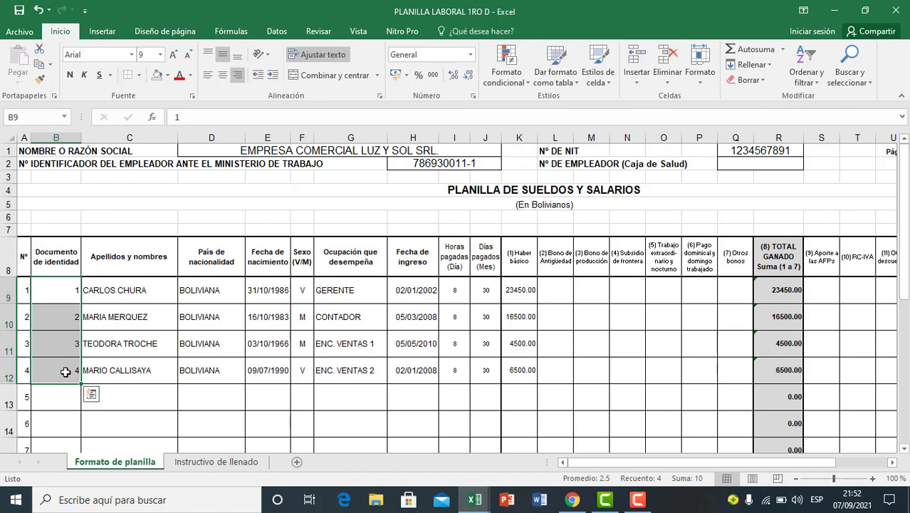
Step: Review the four employees' data in rows 9 to 12, from names and birth dates through occupation, hours, days and base salary
left_click(159, 315)
left_click_drag(271, 290, 269, 372)
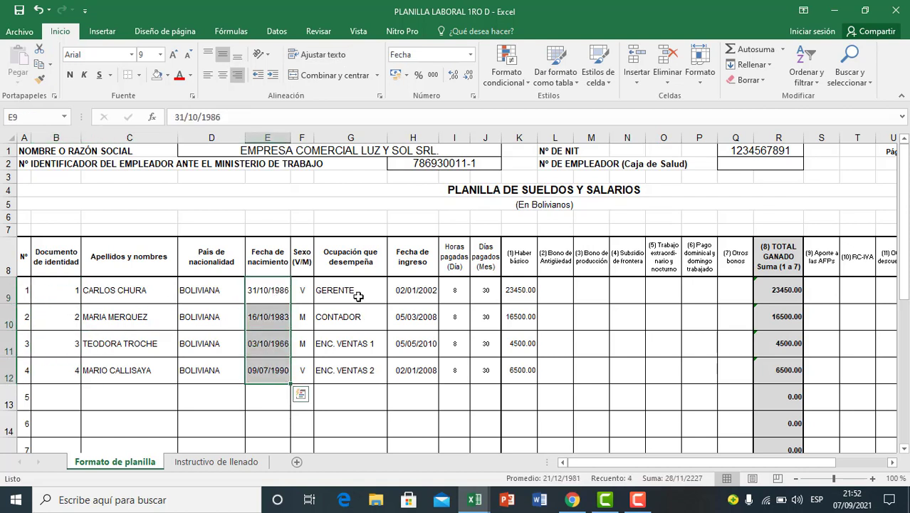
left_click_drag(356, 295, 359, 371)
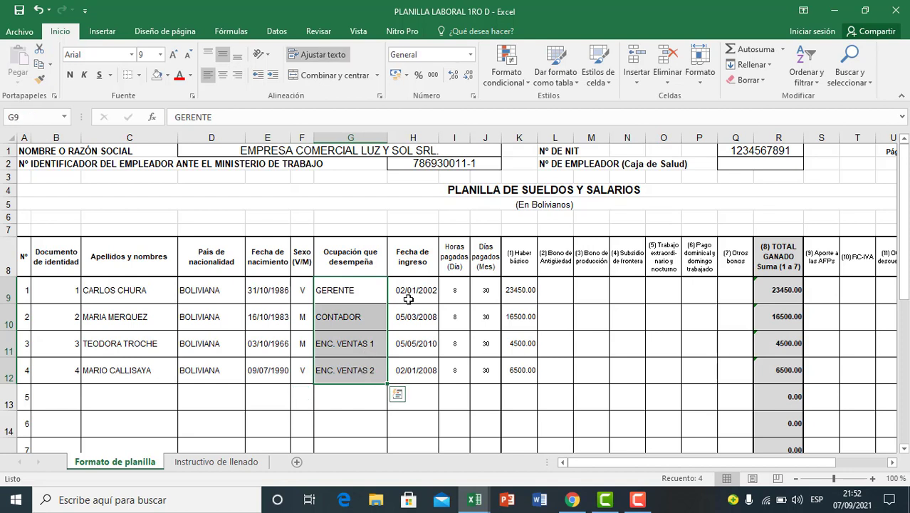
left_click_drag(409, 299, 419, 372)
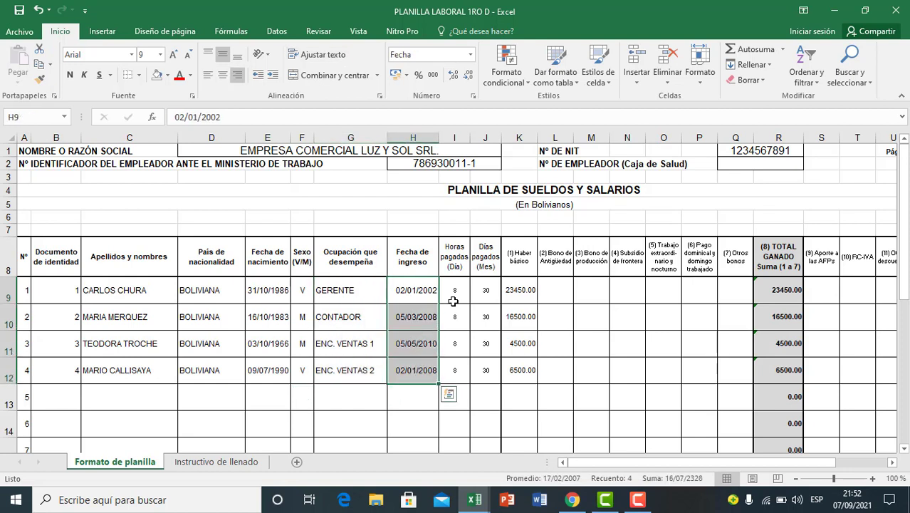
left_click(453, 302)
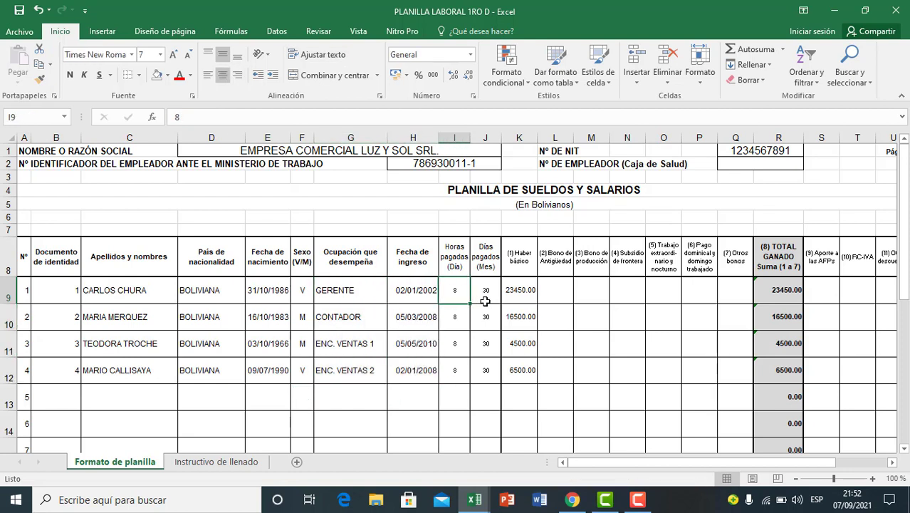
left_click(484, 300)
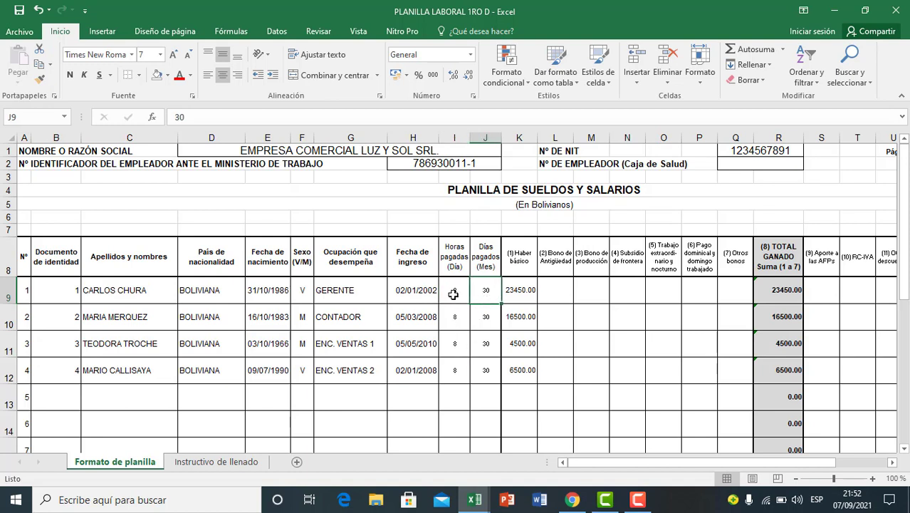
left_click(453, 294)
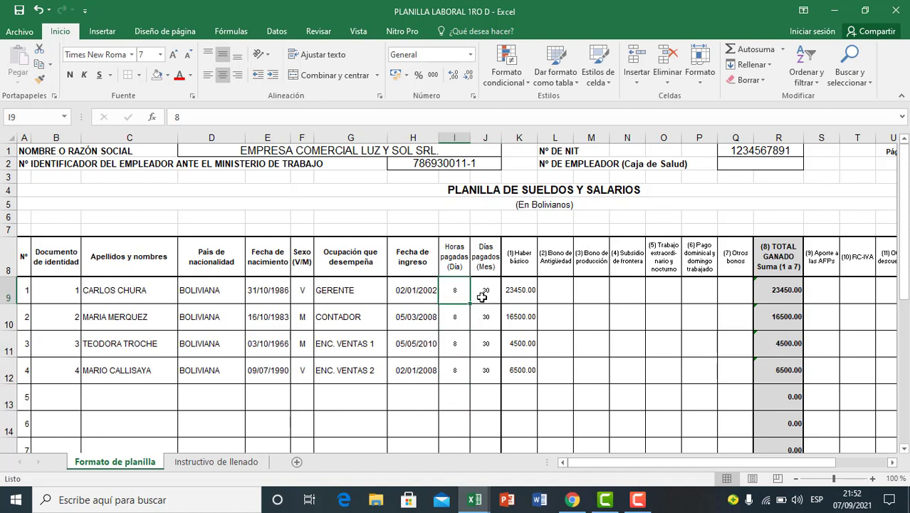
left_click(482, 297)
left_click(483, 352)
left_click(481, 380)
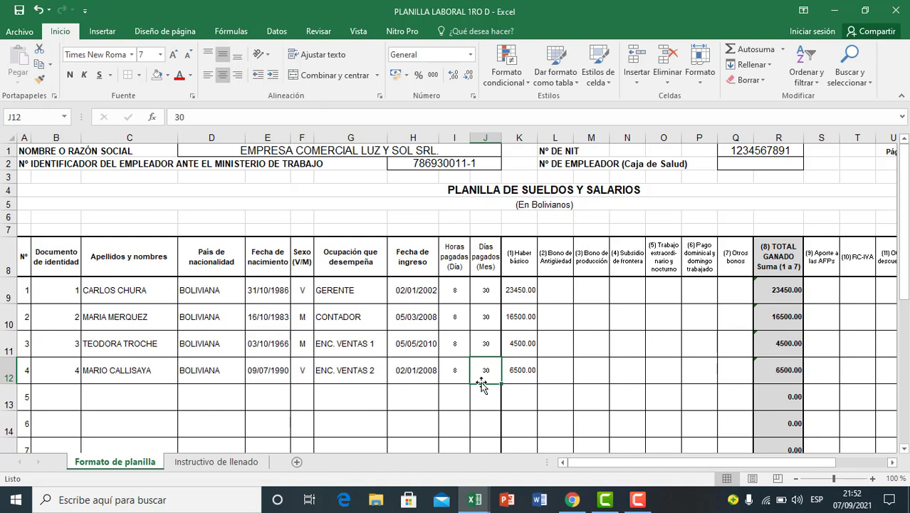
left_click(512, 293)
left_click(518, 348)
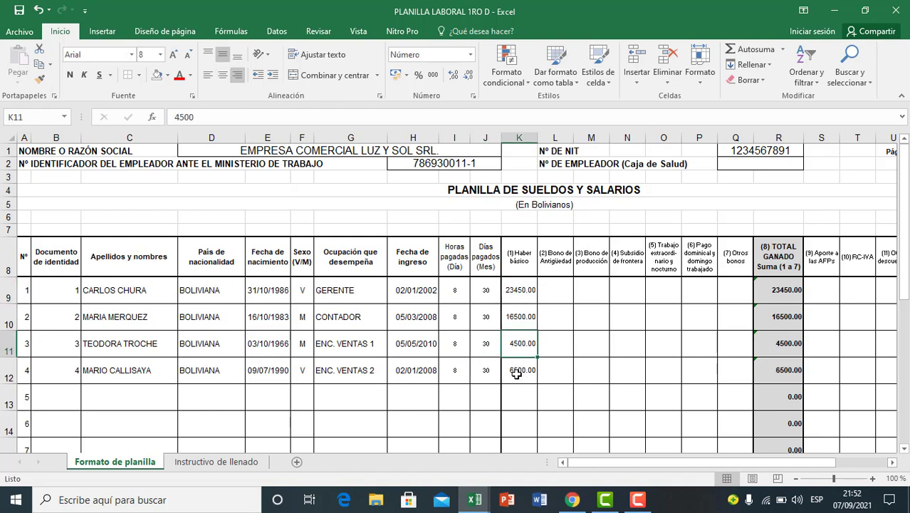
left_click_drag(522, 291, 275, 370)
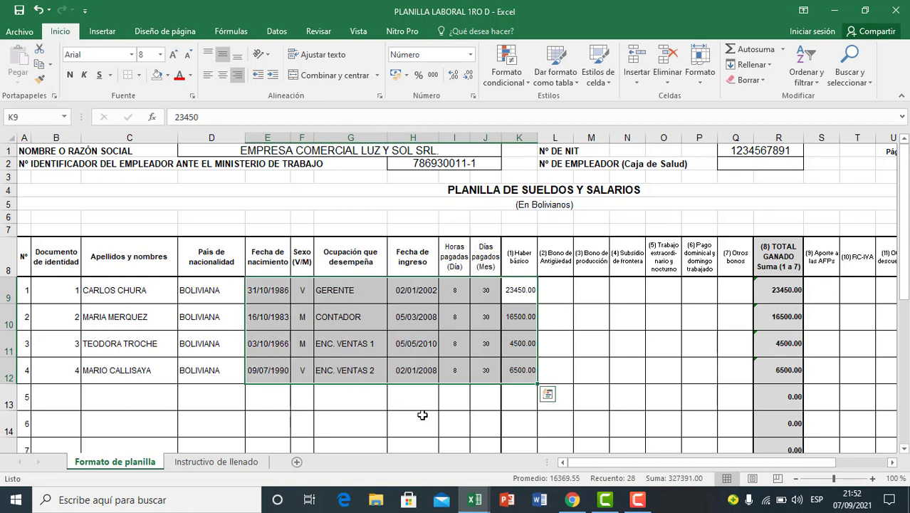
left_click(584, 375)
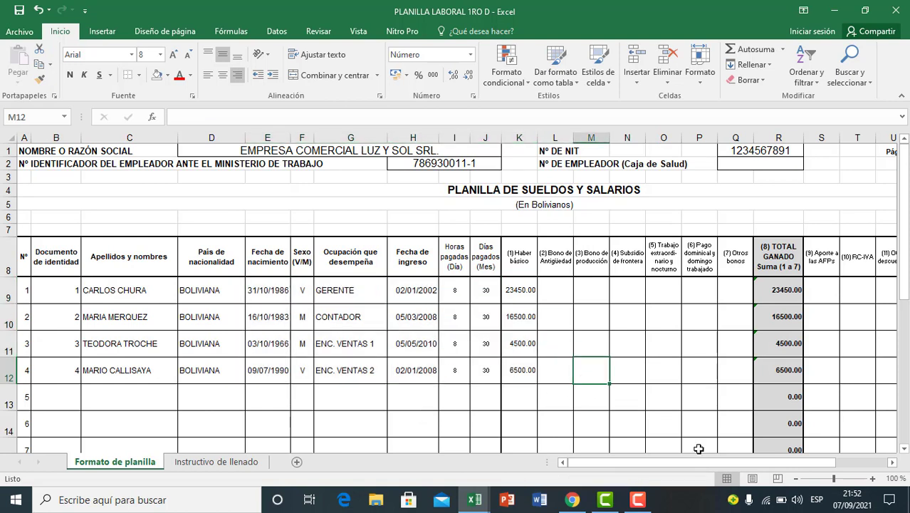
Step: Check the net payable column and the payroll's month and year cells at the far end of the sheet
left_click_drag(666, 465, 717, 465)
left_click(759, 343)
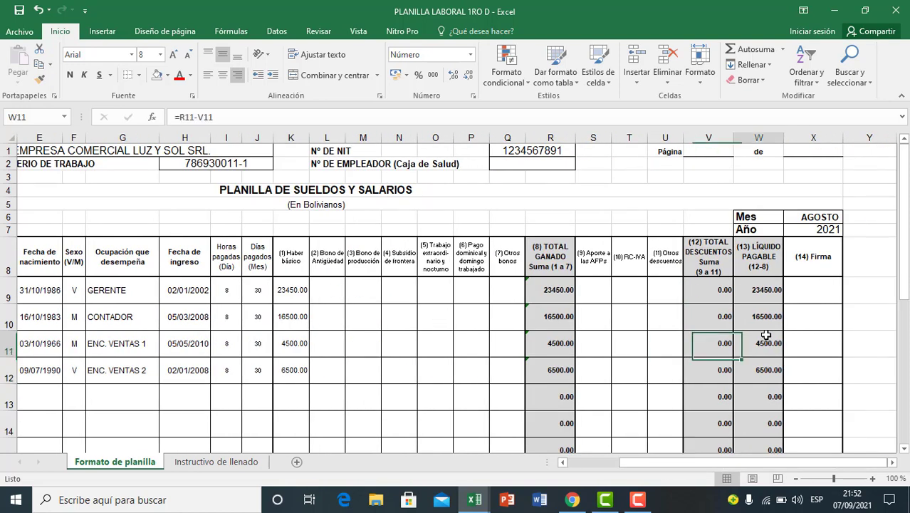
left_click_drag(751, 216, 799, 229)
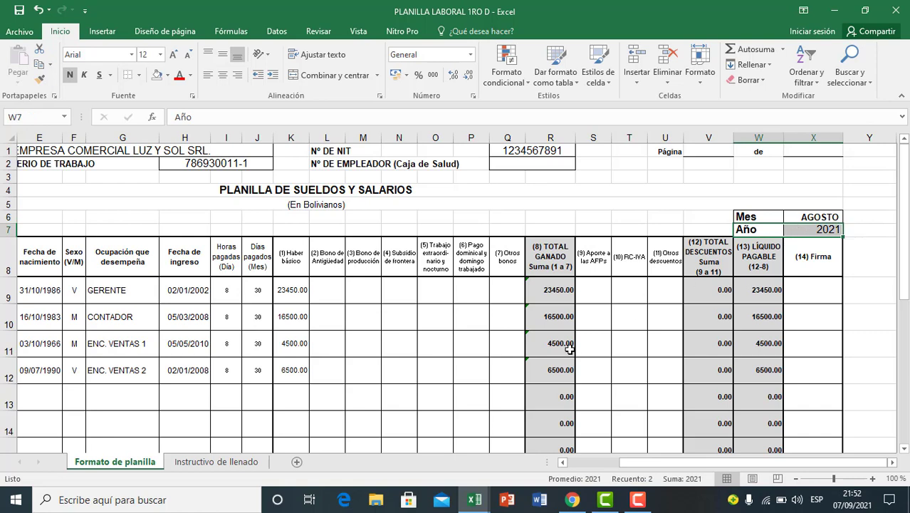
Step: Go back over the employee rows and examine the bonus, overtime and Sunday pay columns in rows 9 to 12
left_click_drag(656, 461, 583, 462)
left_click(379, 388)
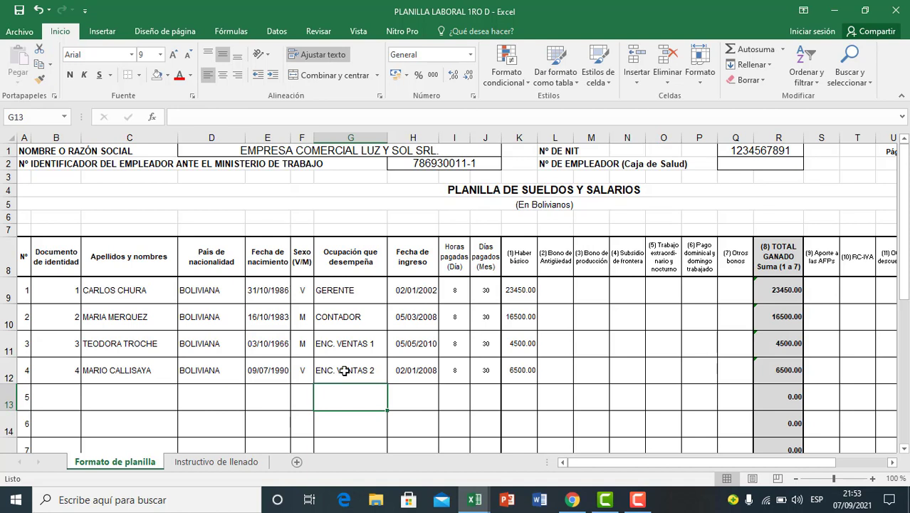
left_click(436, 364)
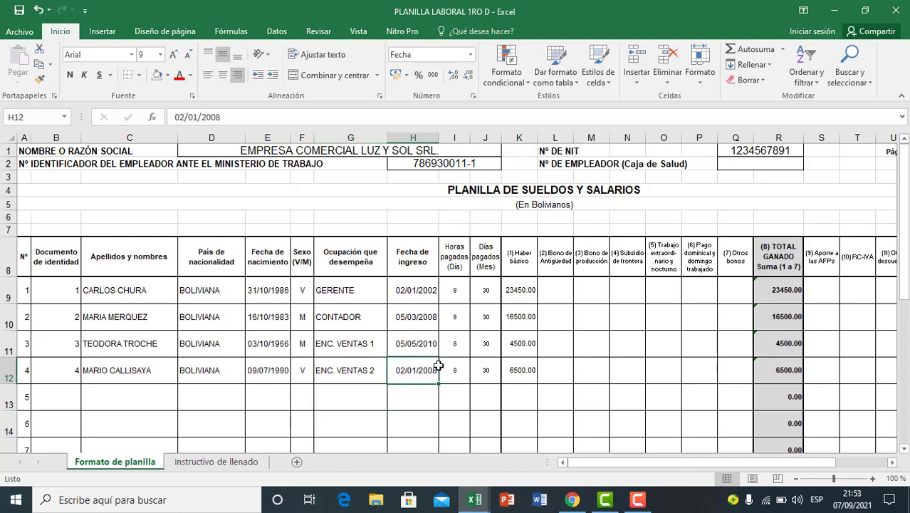
left_click(517, 356)
left_click(257, 366)
left_click(147, 346)
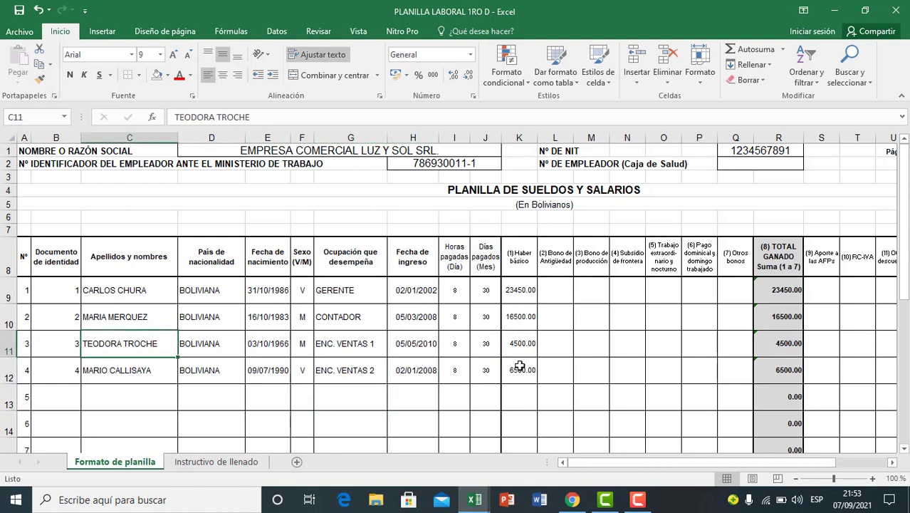
scroll(574, 385, "down", 2)
scroll(575, 385, "up", 2)
left_click(562, 299)
left_click_drag(562, 299, 724, 373)
left_click(357, 376)
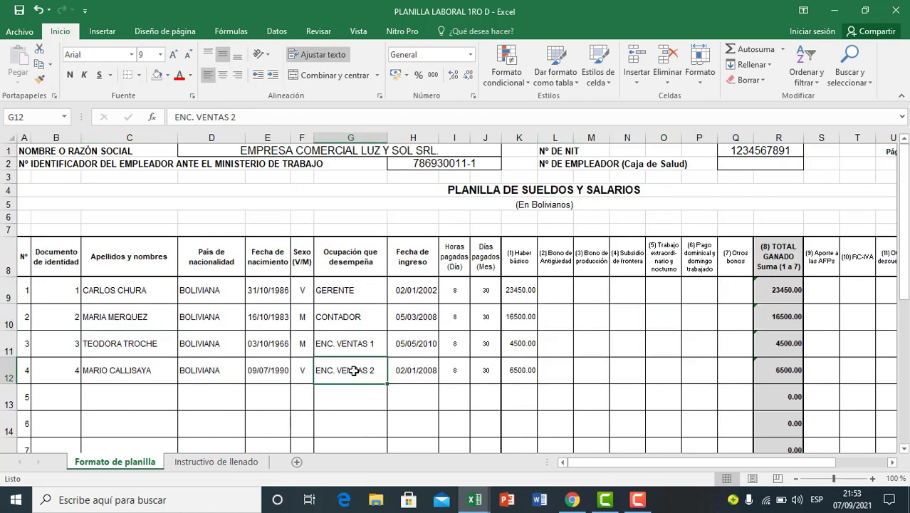
Step: Read the payroll data notes below the form about the Form 110 amounts presented by the manager and the accountant
scroll(245, 346, "down", 6)
scroll(245, 345, "down", 2)
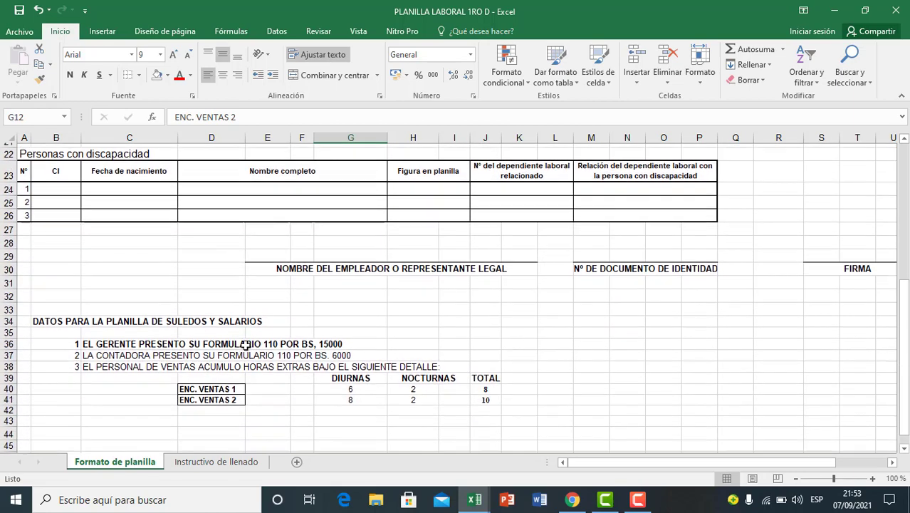
left_click(97, 352)
left_click(45, 319)
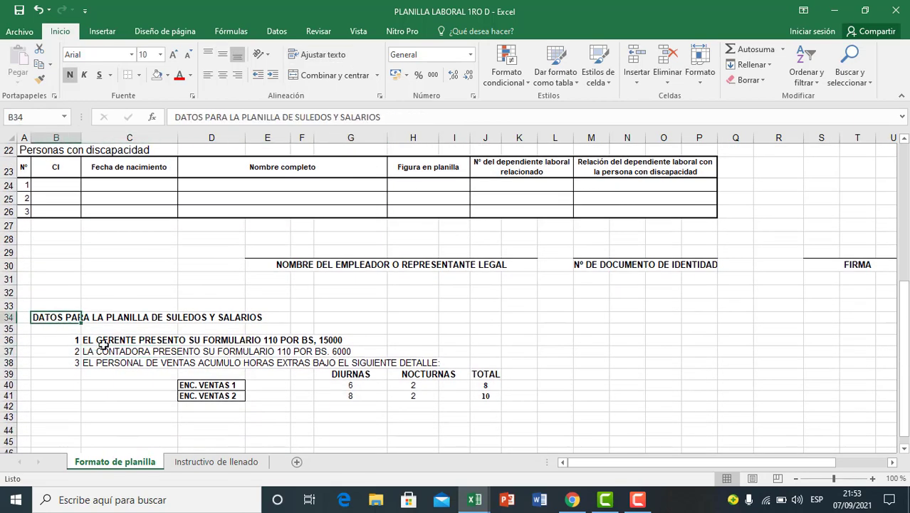
left_click(121, 383)
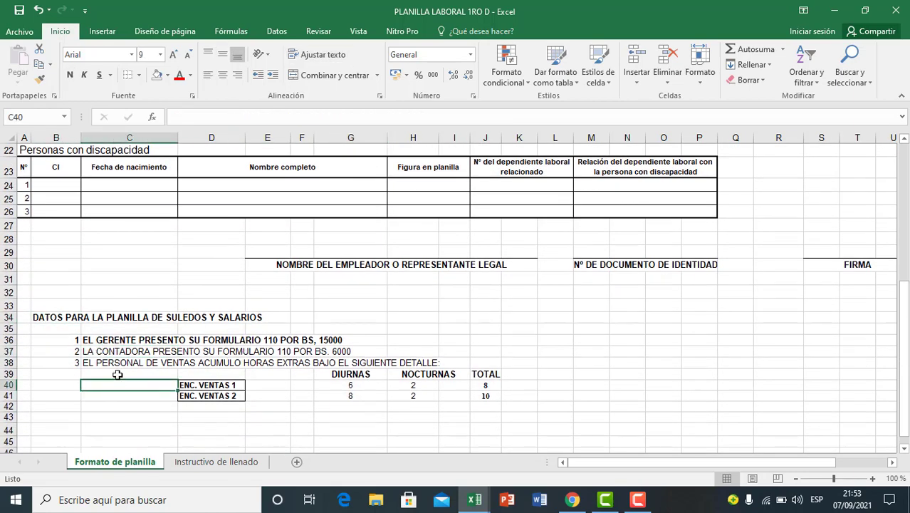
left_click(95, 341)
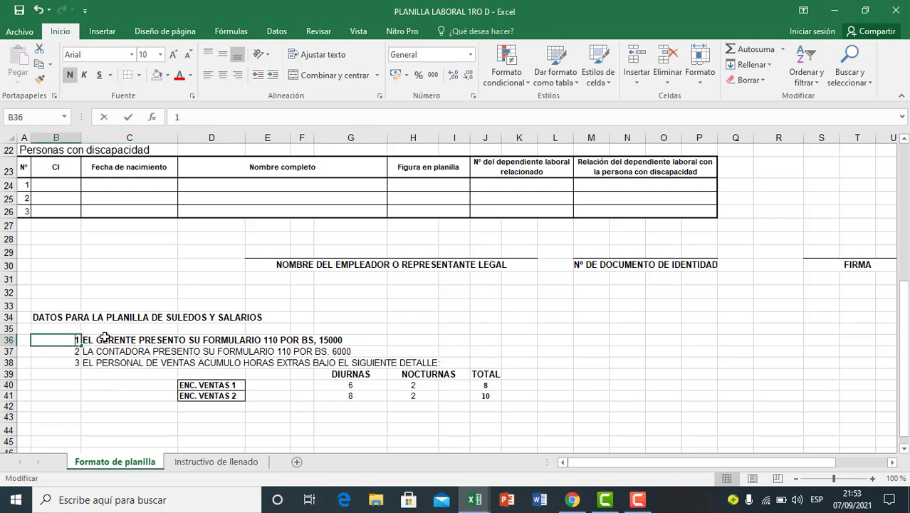
key("ctrl+c")
left_click(103, 355)
left_click(70, 340)
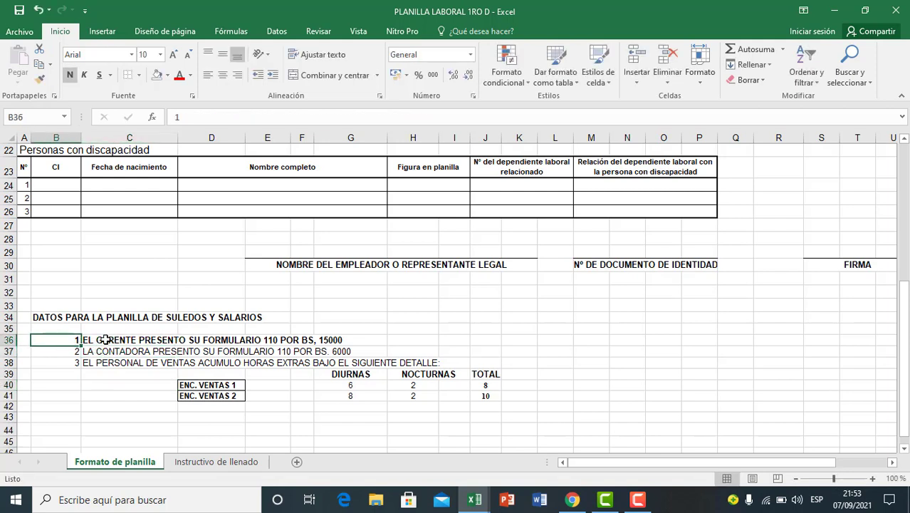
left_click(106, 339)
left_click(269, 342)
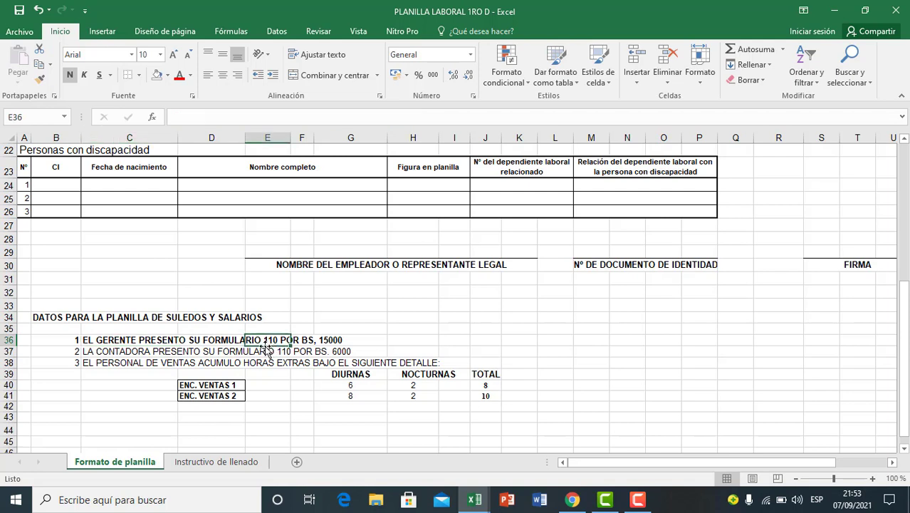
left_click(332, 341)
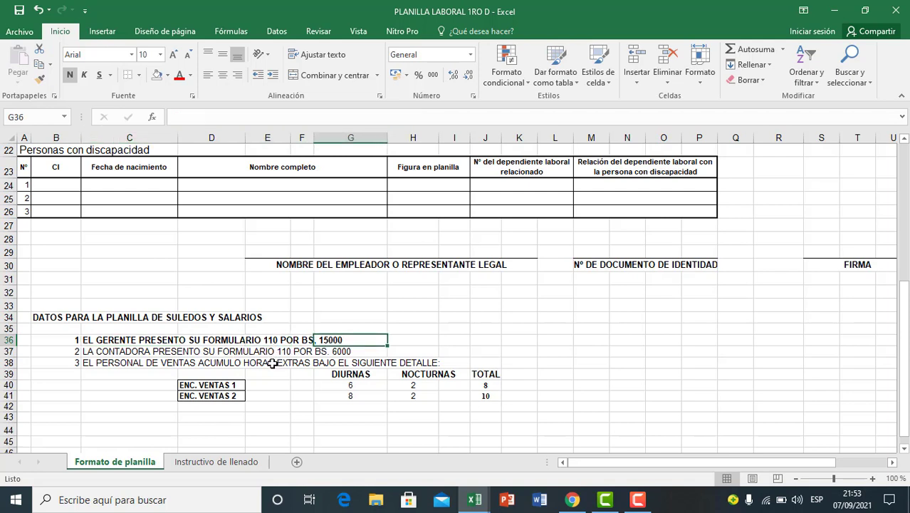
left_click(103, 351)
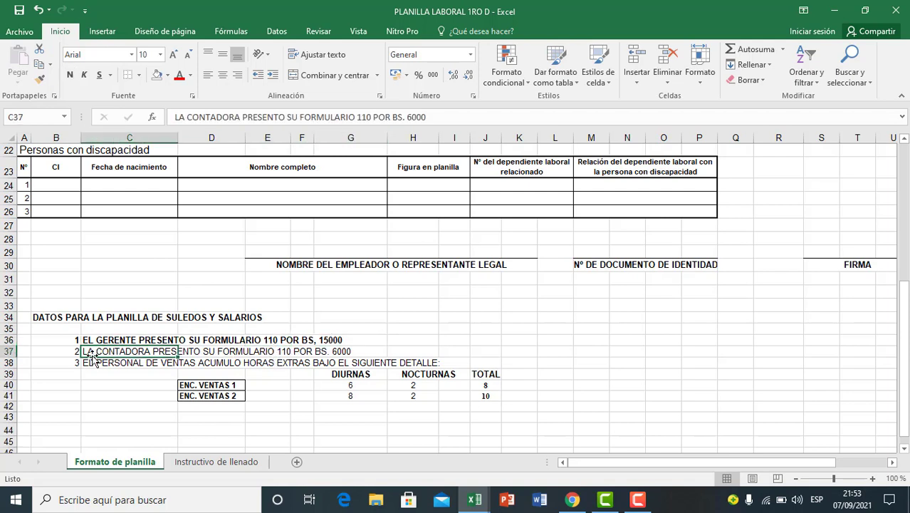
left_click(305, 352)
left_click(265, 354)
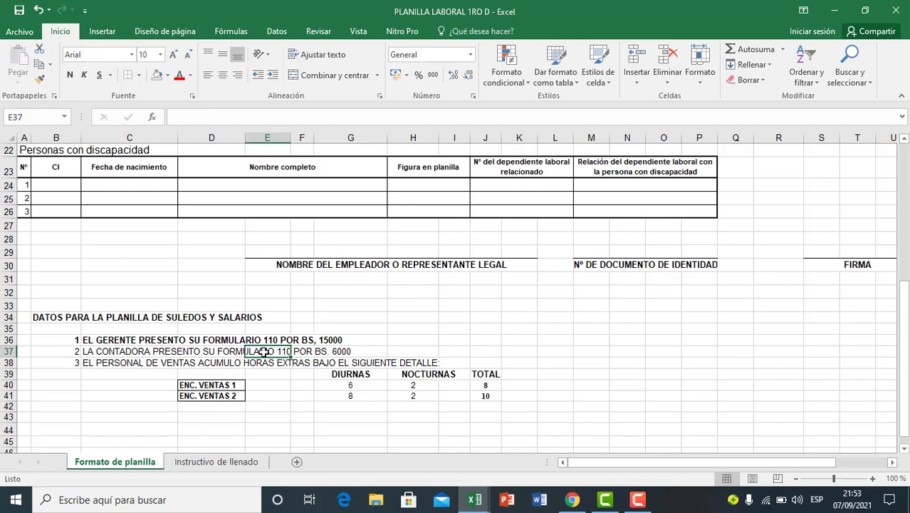
left_click(329, 354)
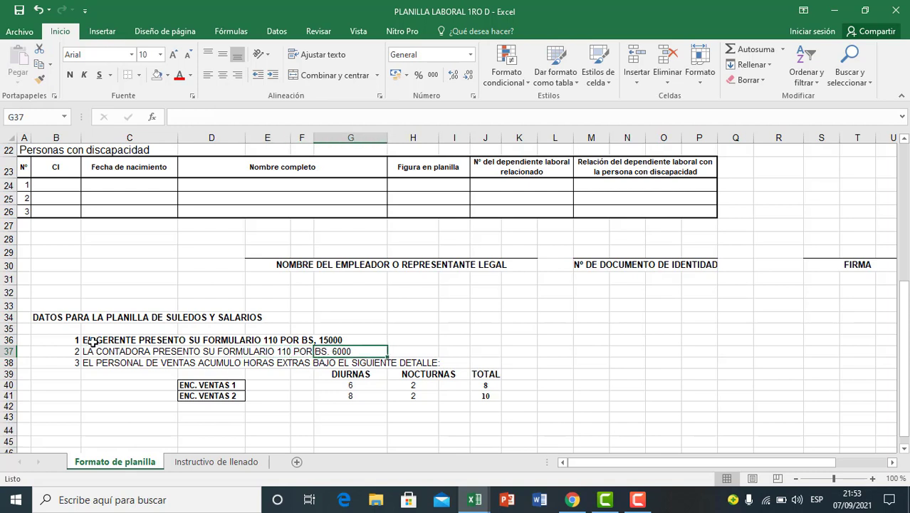
left_click_drag(92, 342, 186, 351)
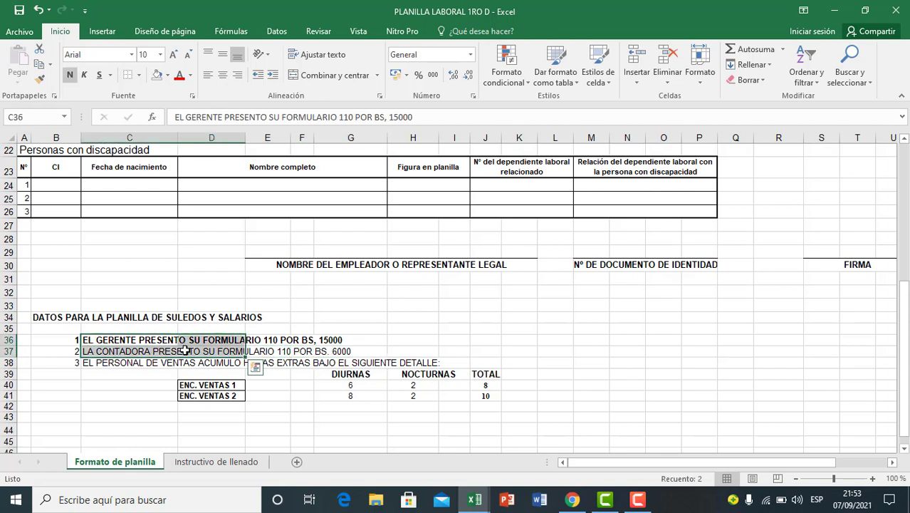
Step: Read the third note in row 38 about the overtime accumulated by the sales staff
left_click(112, 373)
left_click(92, 364)
left_click(74, 364)
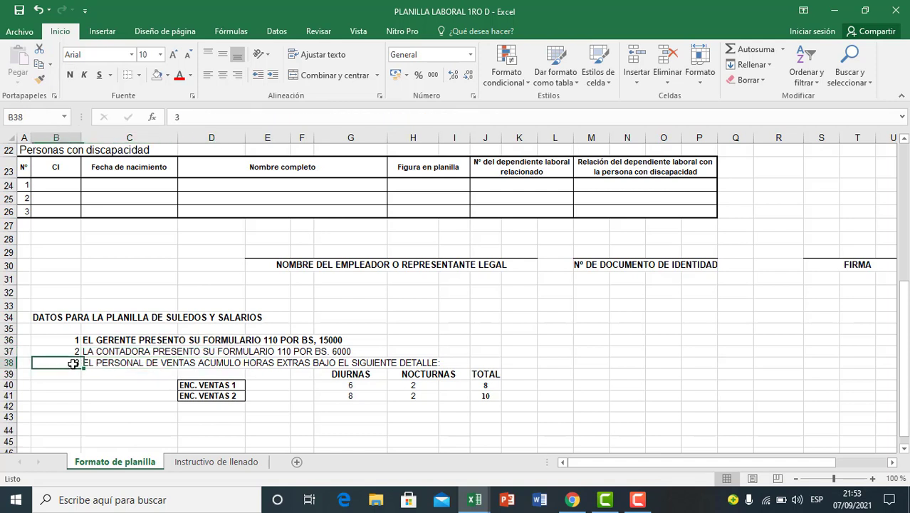
left_click(111, 365)
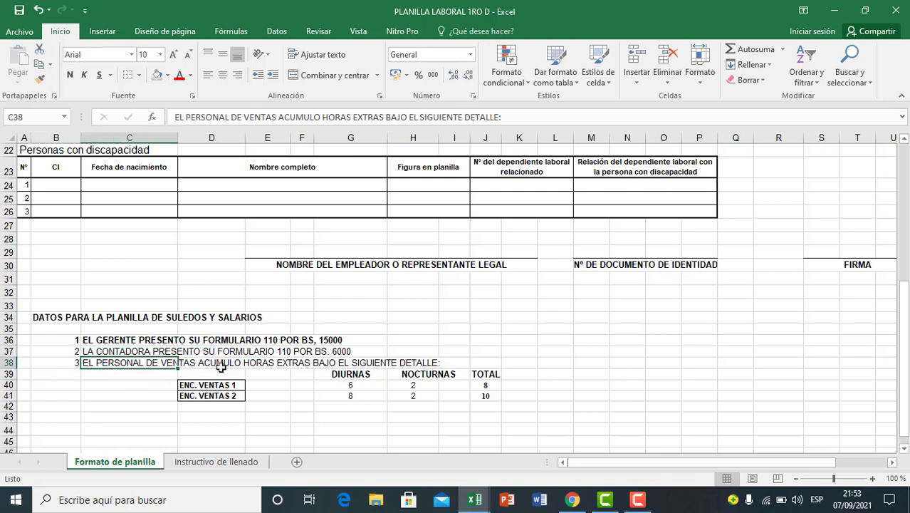
left_click(220, 366)
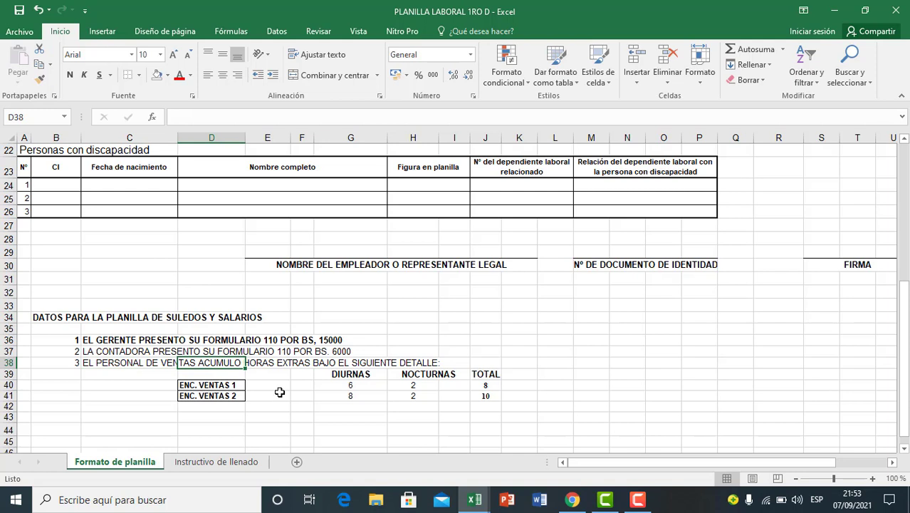
left_click(332, 365)
left_click(377, 366)
left_click(306, 396)
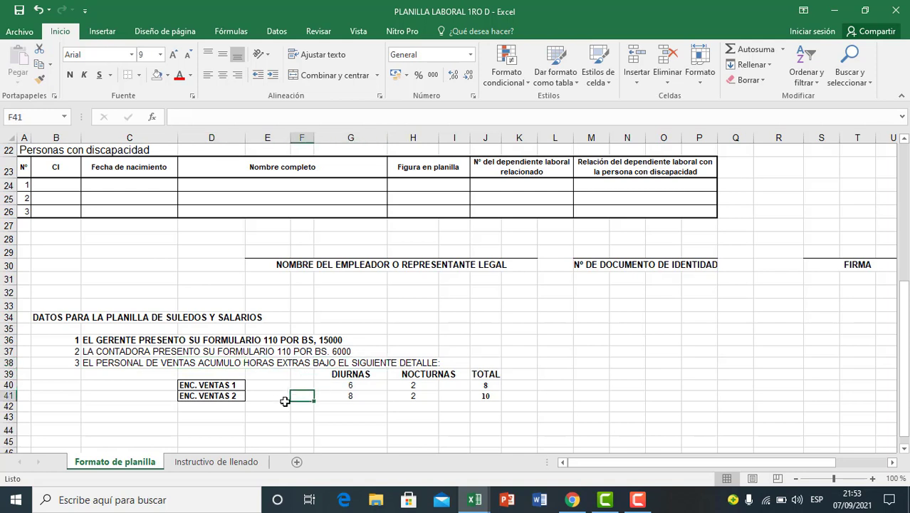
Step: Read the overtime table's day and night hour columns, starting with the ENC. VENTAS 1 row
left_click_drag(209, 386, 196, 403)
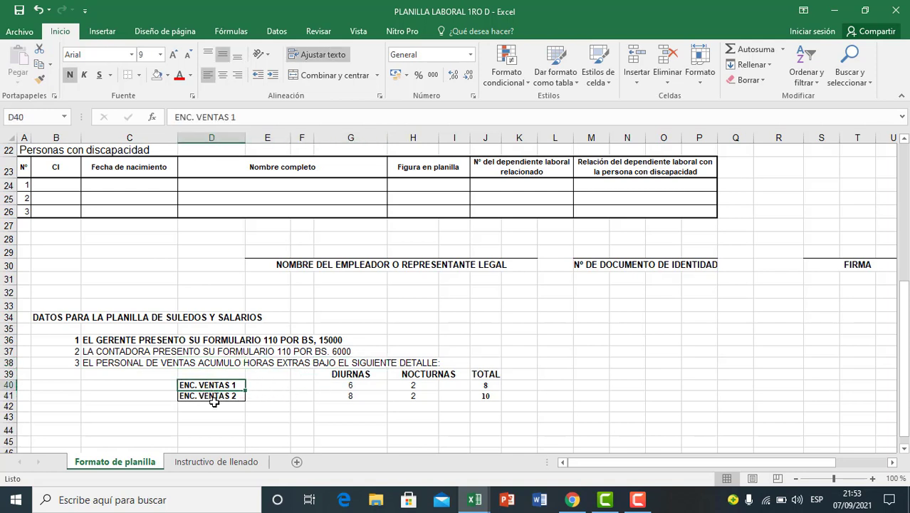
left_click(209, 396)
left_click(286, 407)
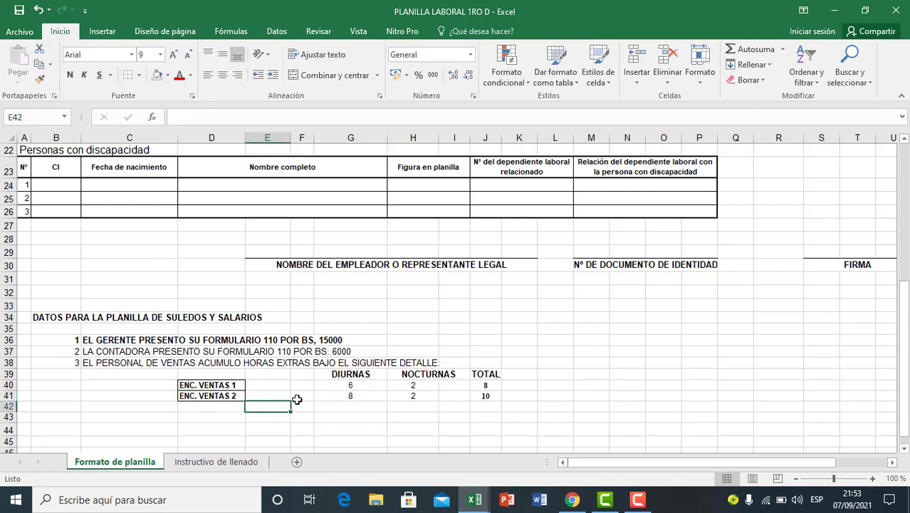
left_click(352, 374)
left_click(367, 397)
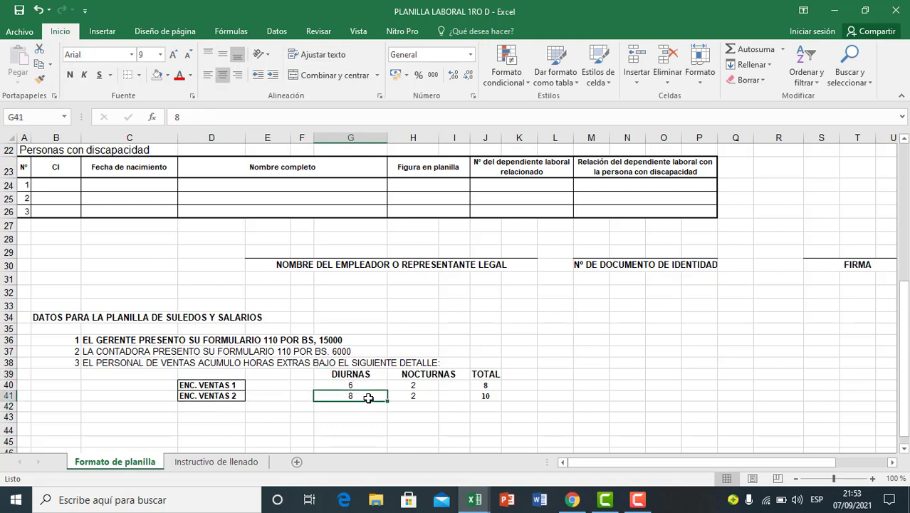
left_click(410, 417)
left_click(356, 375)
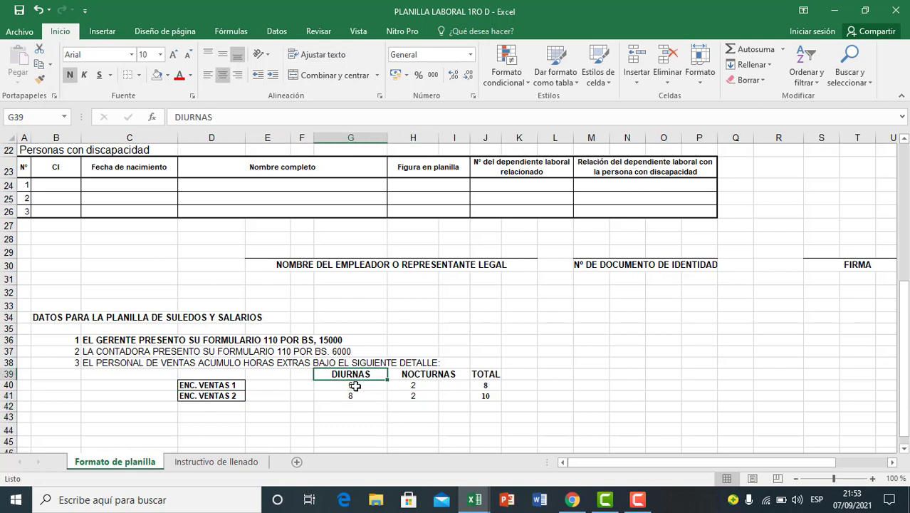
left_click(352, 387)
left_click(416, 385)
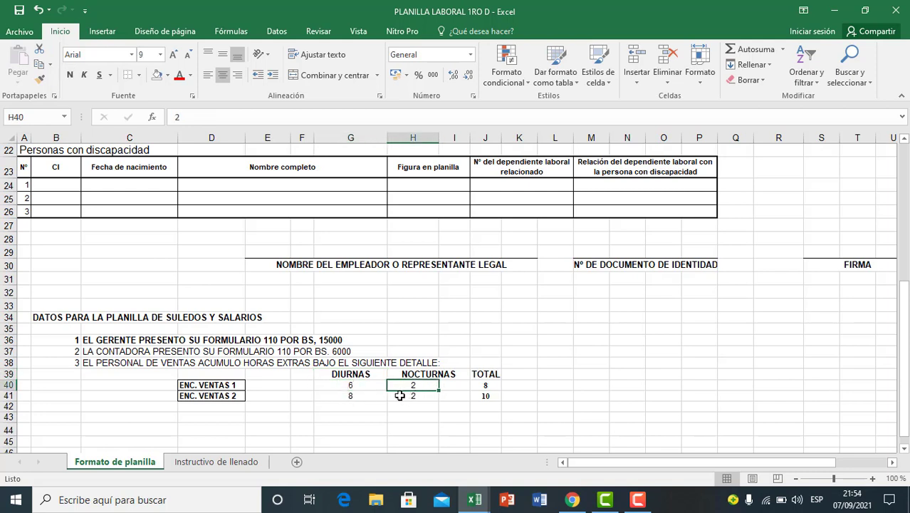
Step: Check the day, night and total overtime hours of ENC. VENTAS 2 in row 41
left_click(213, 397)
left_click(349, 399)
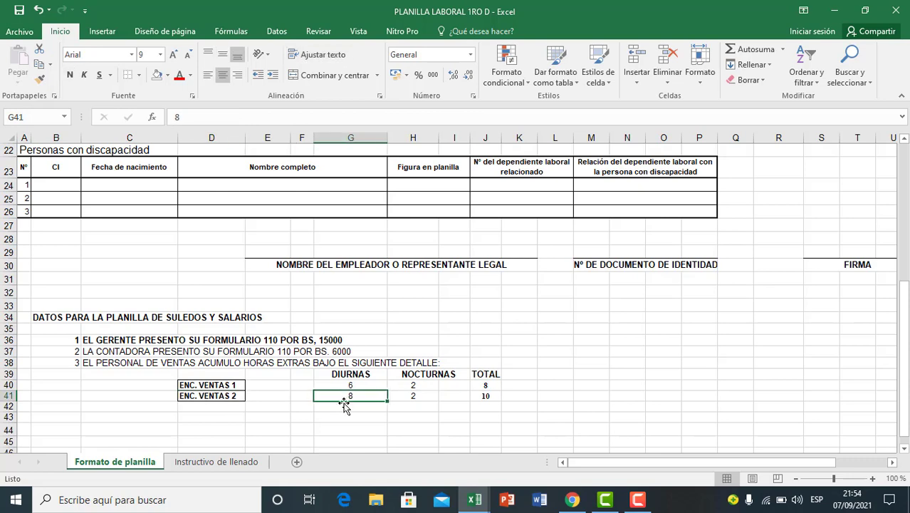
left_click(419, 398)
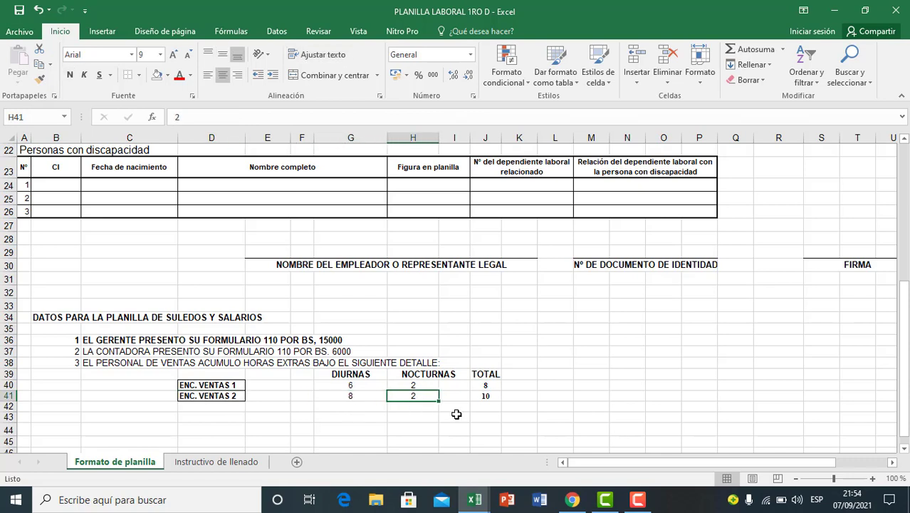
left_click(484, 399)
left_click(371, 406)
Step: Go back to the employee table and review the occupations in G9 to G12
scroll(408, 414, "up", 3)
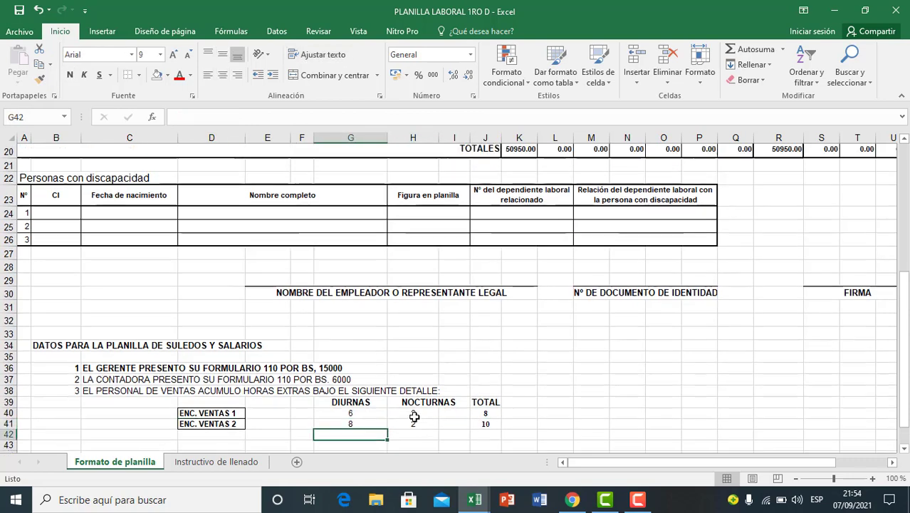
scroll(358, 410, "up", 4)
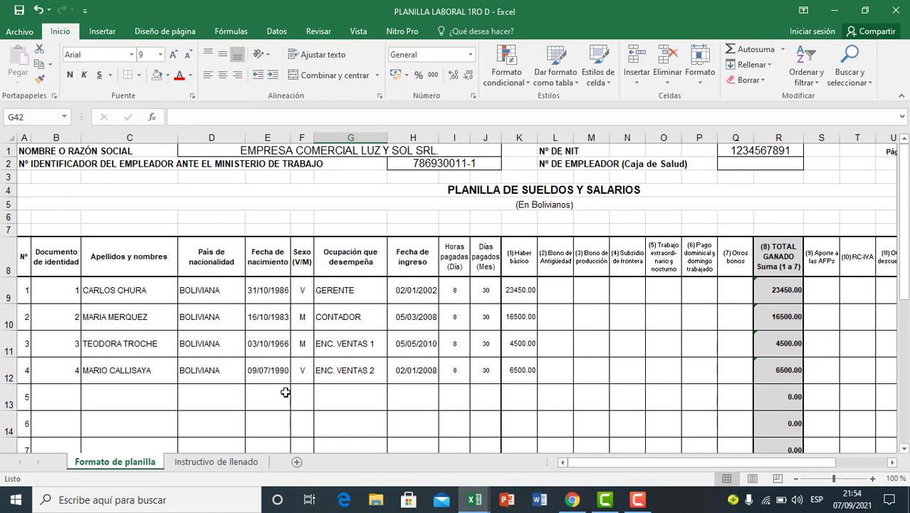
left_click(358, 393)
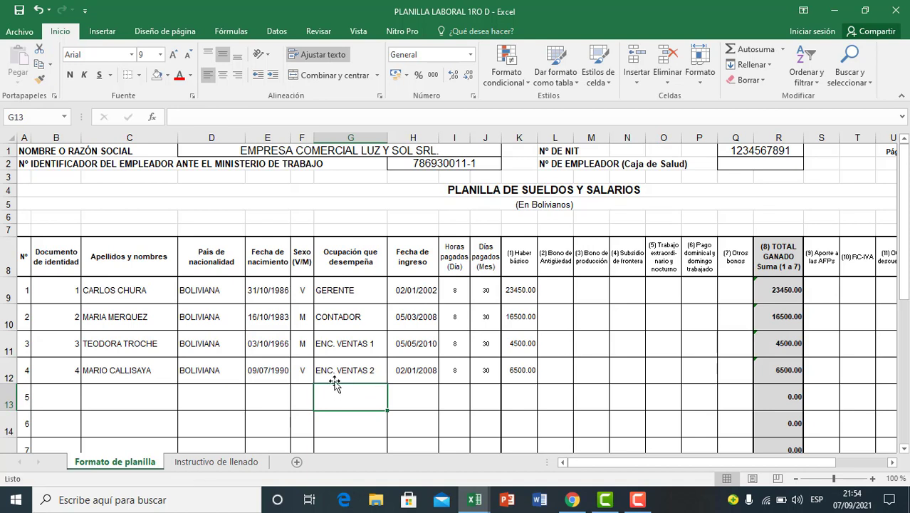
left_click(343, 293)
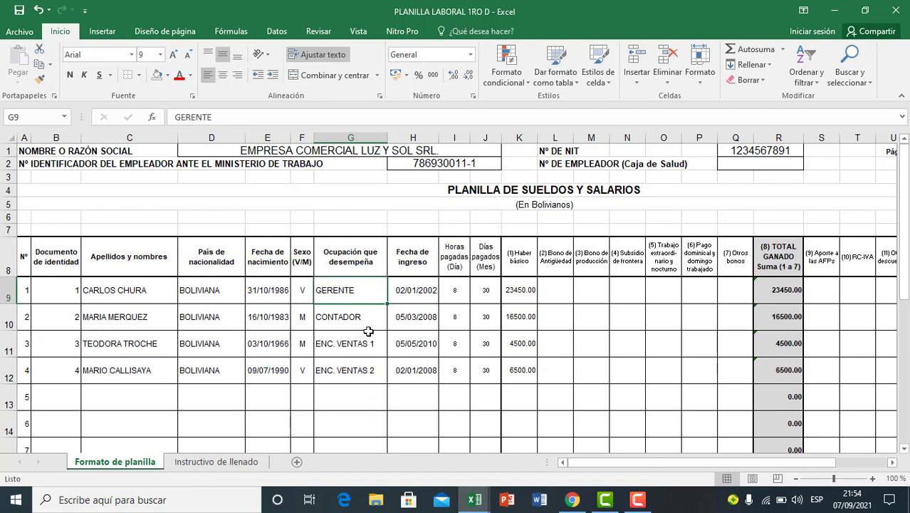
left_click(351, 324)
left_click(320, 354)
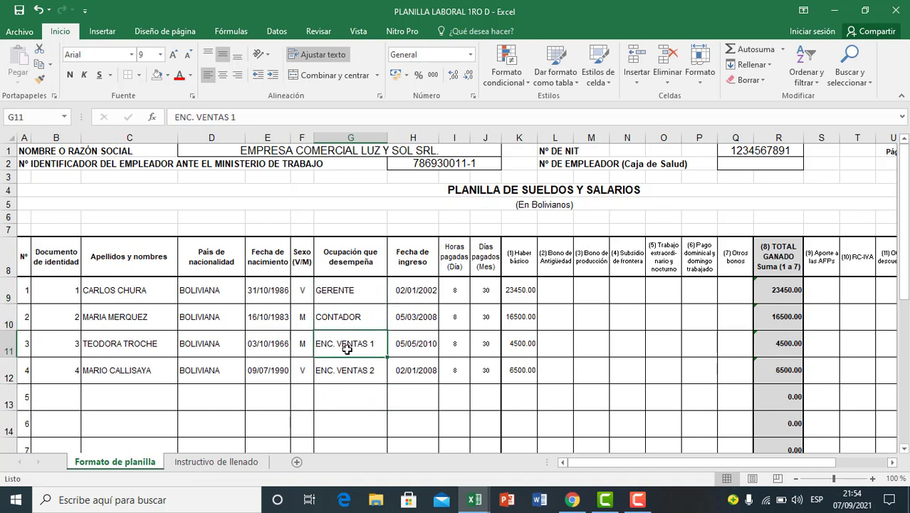
left_click(345, 370)
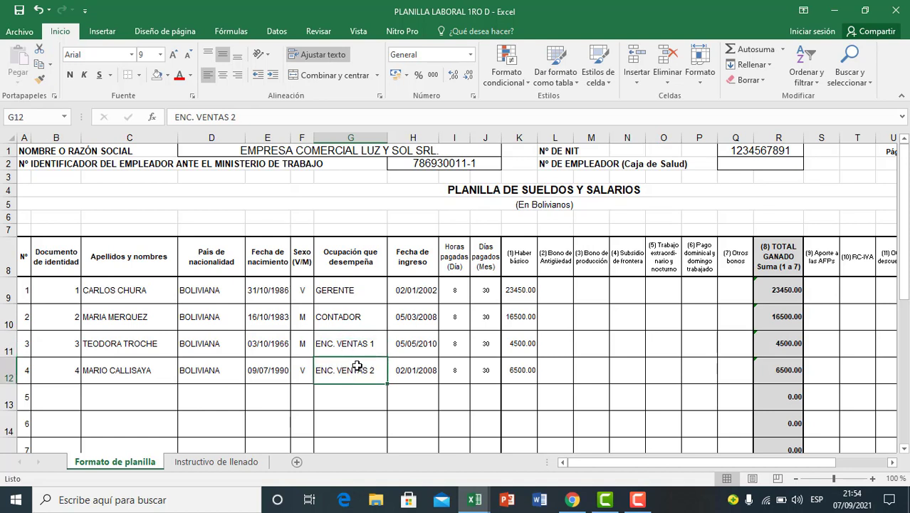
left_click(355, 349)
left_click(357, 313)
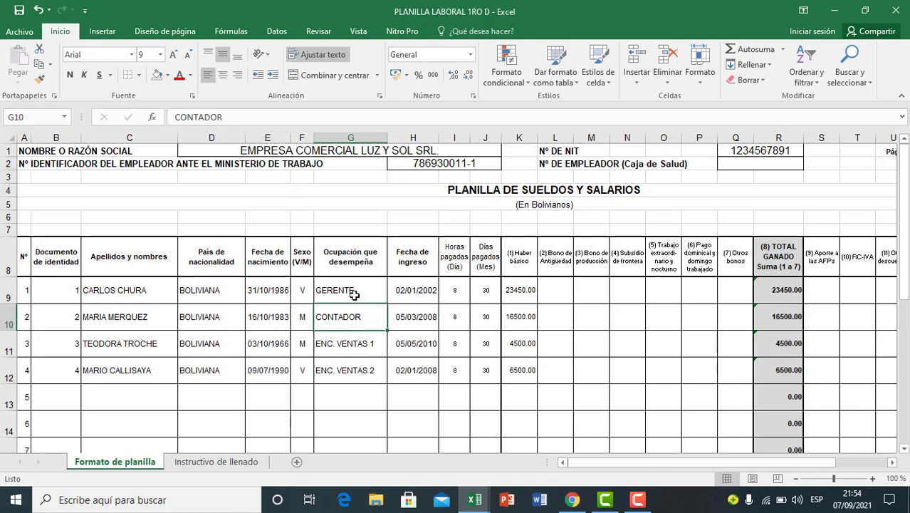
left_click(352, 295)
left_click(348, 342)
left_click(357, 378)
left_click(355, 352)
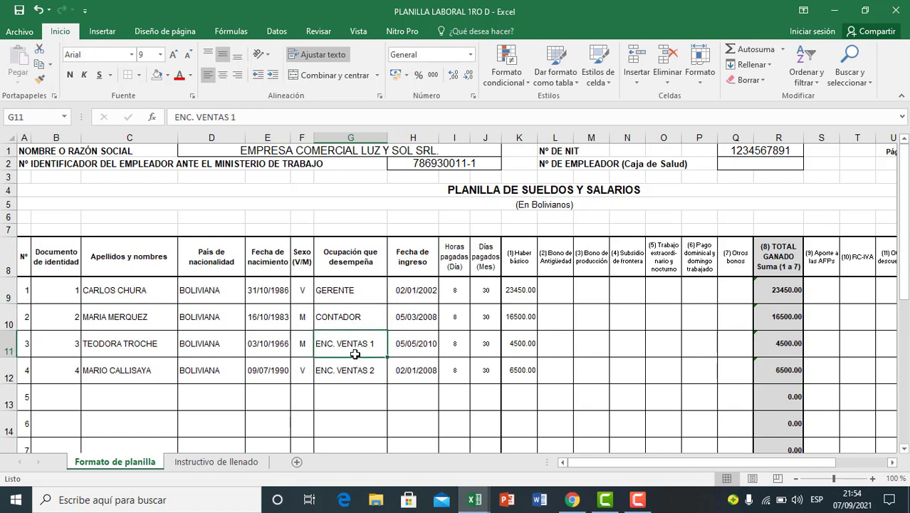
Step: Return to the payroll data notes and examine the night overtime hours in H40:H41 for both sales employees
scroll(357, 377, "down", 8)
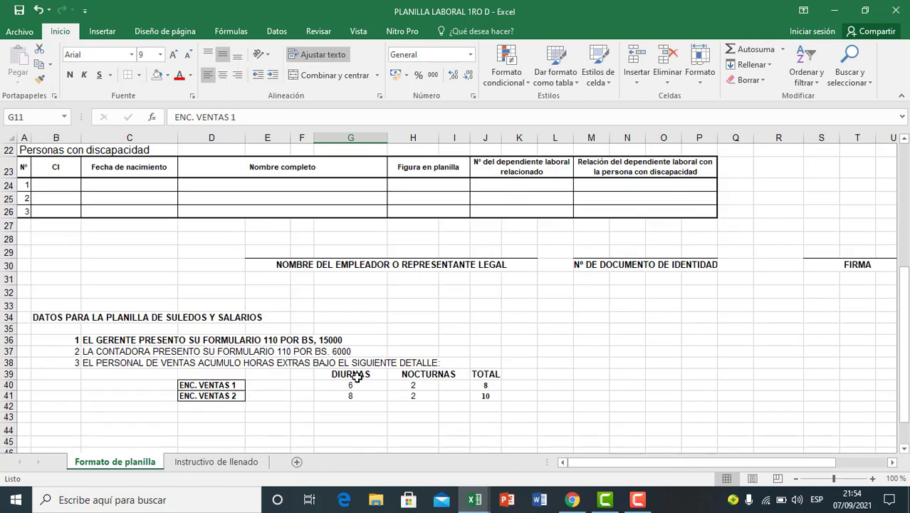
left_click(432, 341)
left_click(451, 349)
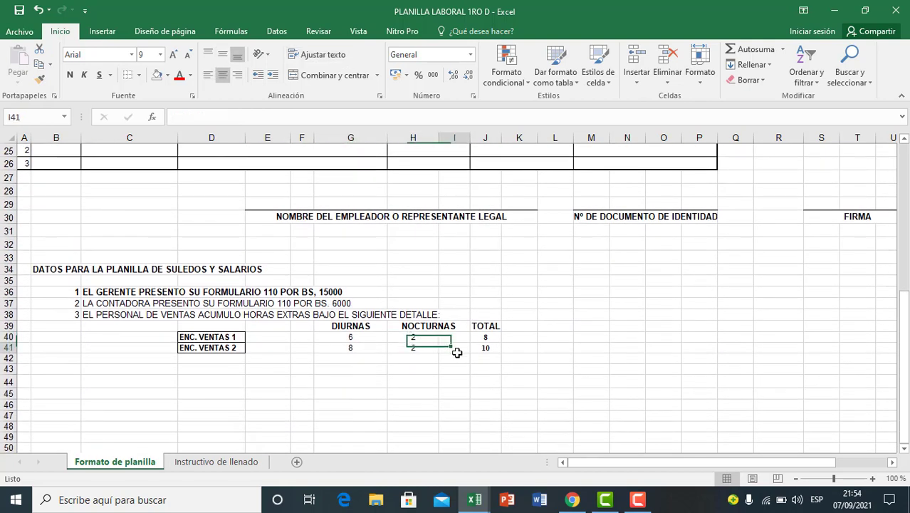
left_click(425, 378)
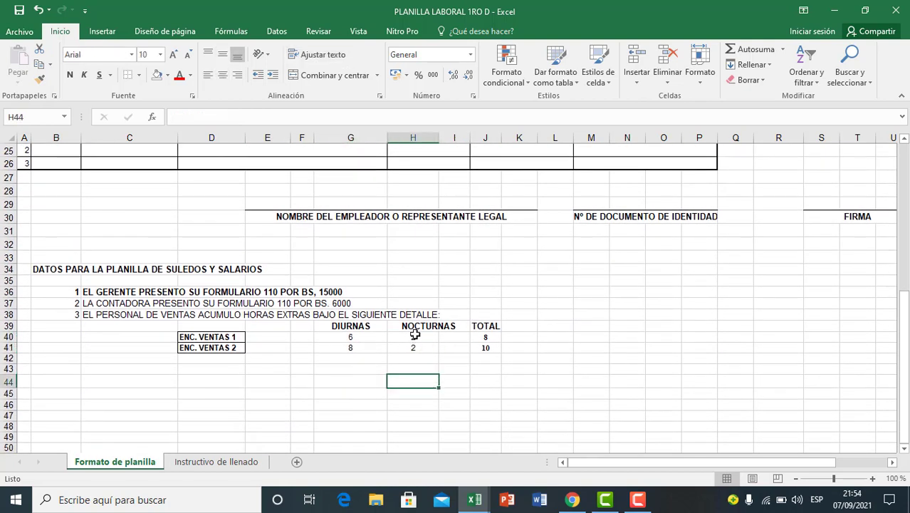
left_click(413, 338)
left_click(414, 349)
left_click_drag(416, 338, 415, 349)
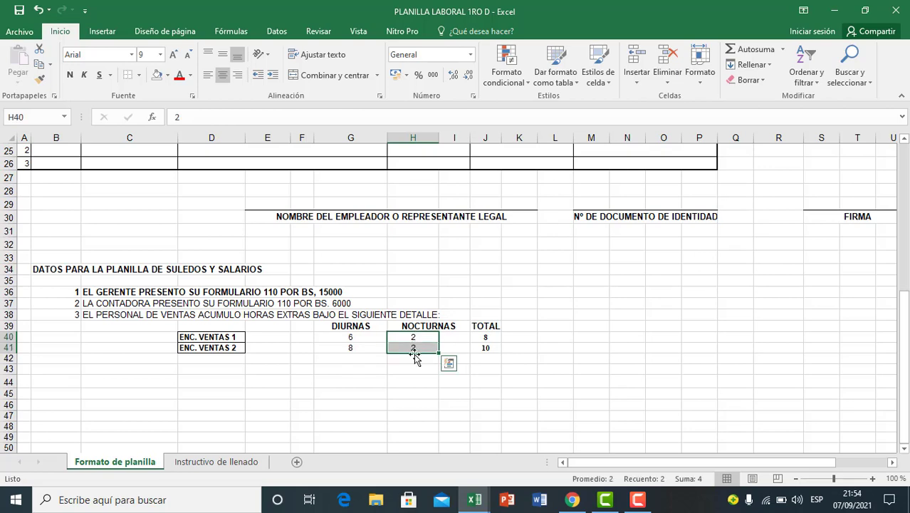
left_click(406, 394)
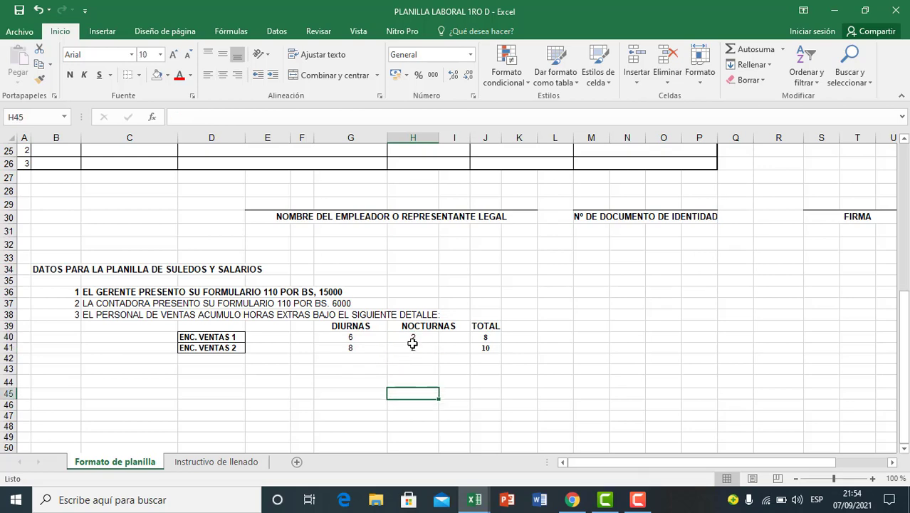
left_click_drag(412, 338, 413, 349)
Step: Examine the seniority bonus column (Bono de Antigüedad) in the employee table for rows 9 to 12
scroll(482, 381, "up", 7)
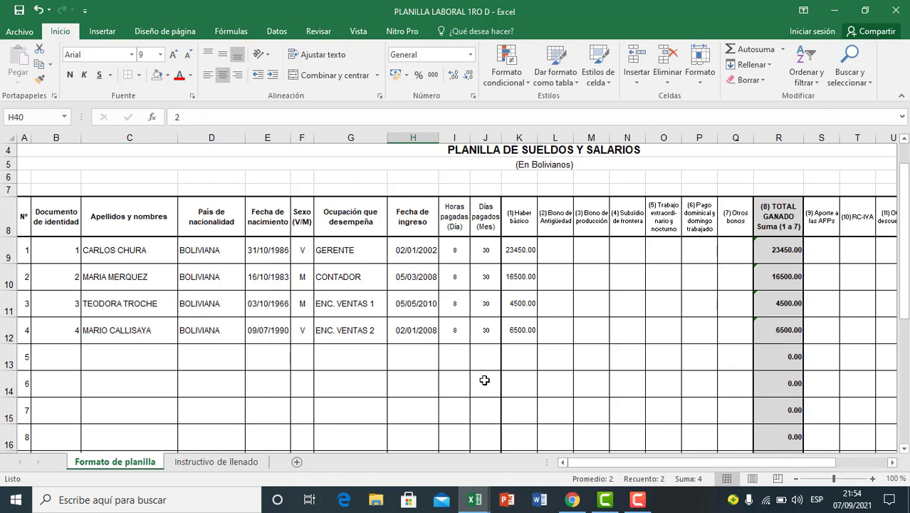
left_click(563, 223)
left_click(552, 268)
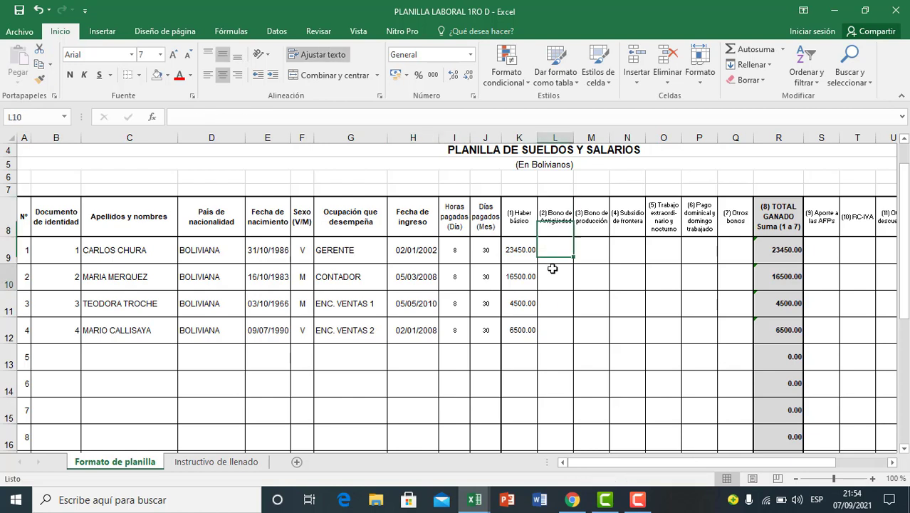
left_click(557, 304)
left_click(553, 332)
left_click(551, 282)
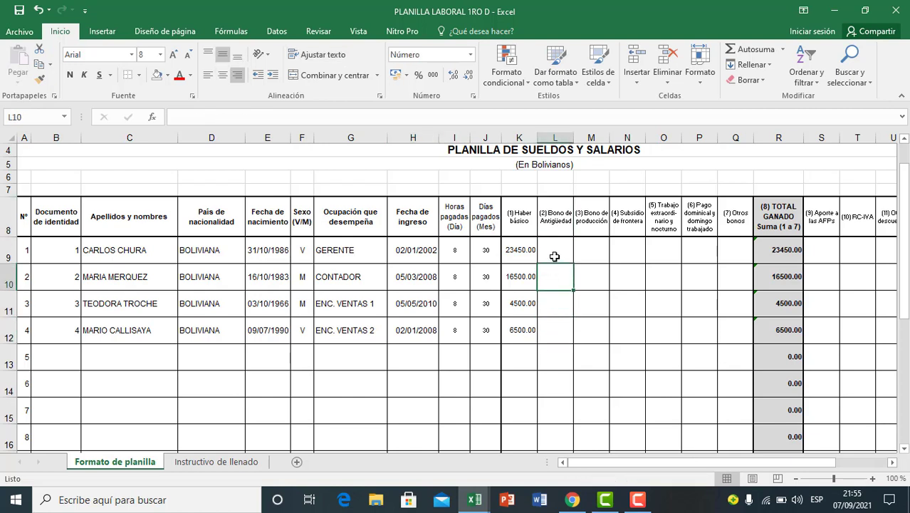
left_click(555, 230)
left_click(547, 300)
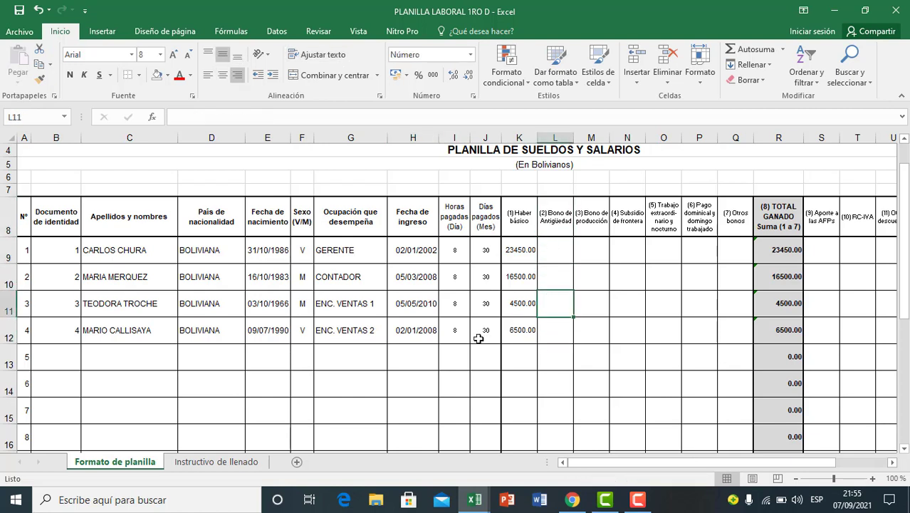
Step: Check the payroll month in cell X6 at the far end of the sheet
scroll(557, 355, "up", 1)
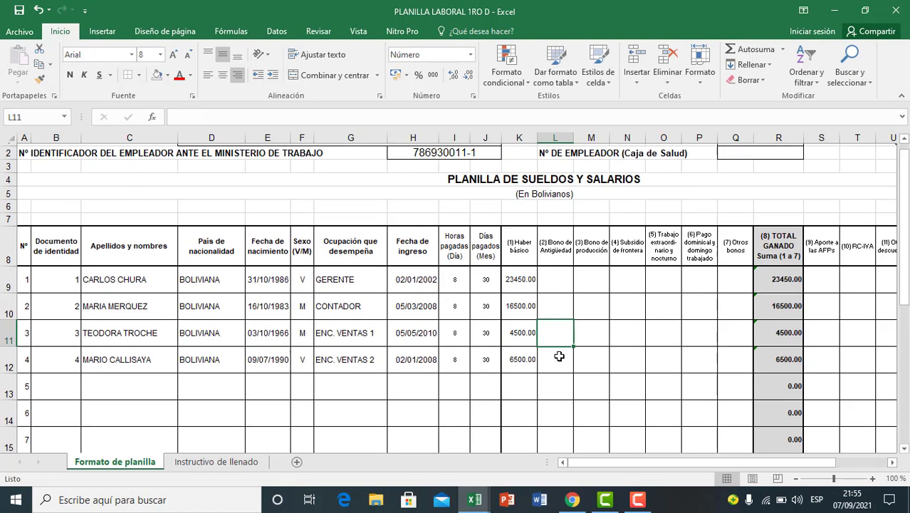
left_click(565, 220)
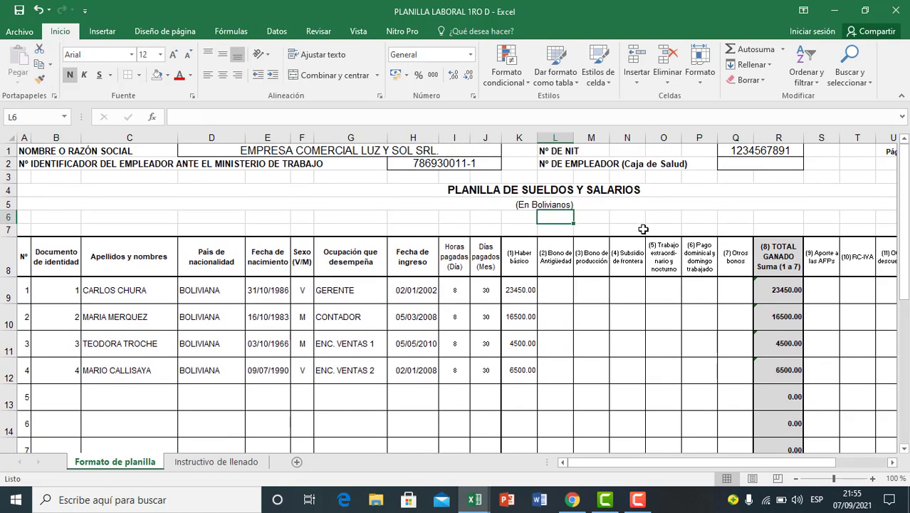
left_click_drag(700, 461, 640, 470)
left_click(824, 218)
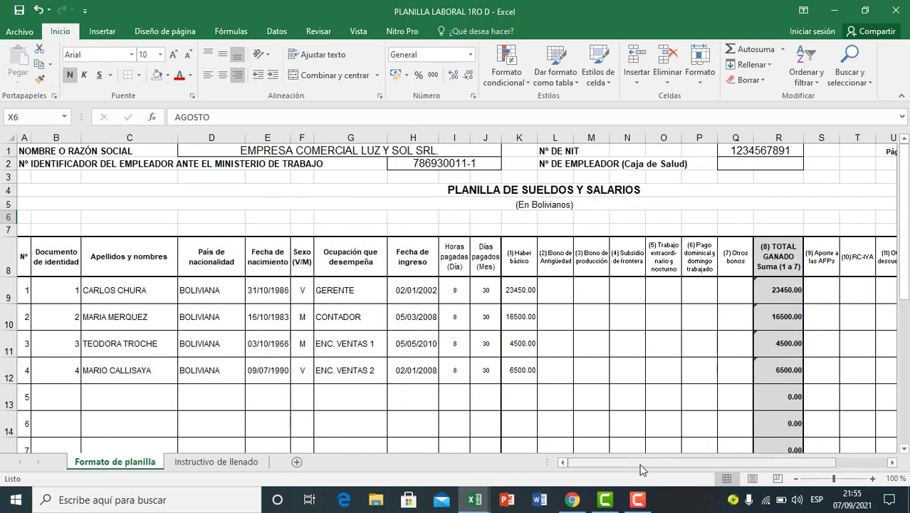
Step: Compare the four employees' hire dates in the Fecha de ingreso column, cells H9 to H12
left_click(417, 299)
left_click(416, 318)
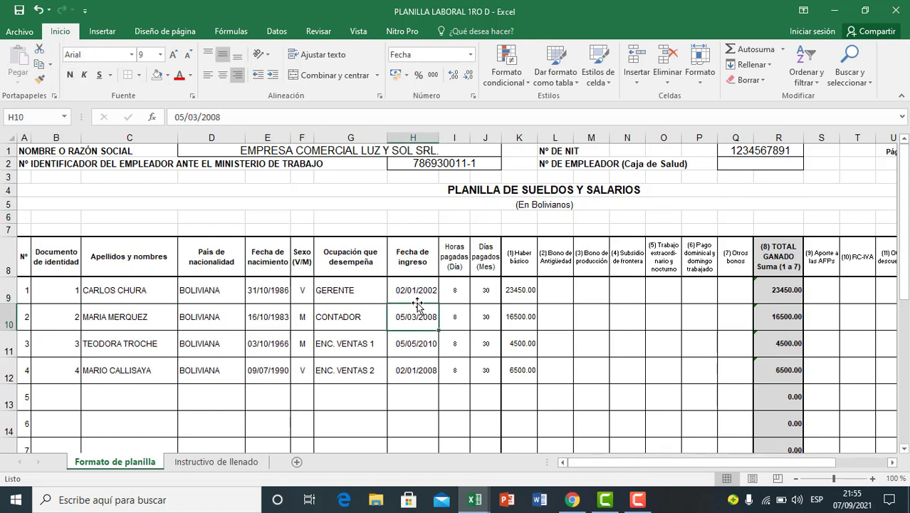
left_click(418, 293)
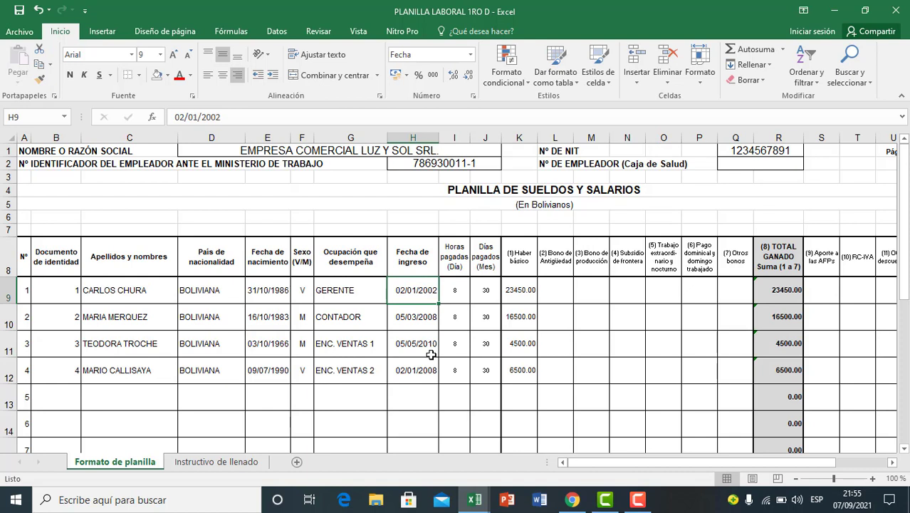
left_click(416, 340)
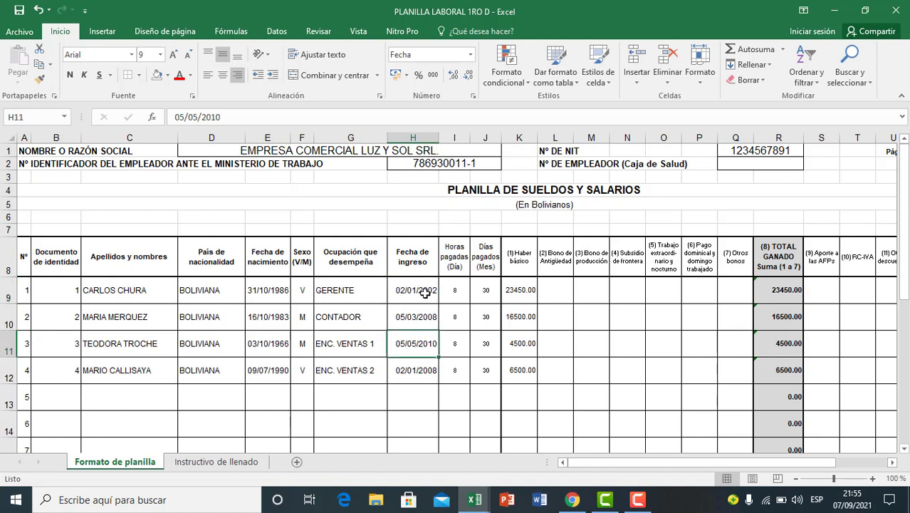
left_click(426, 293)
left_click(417, 315)
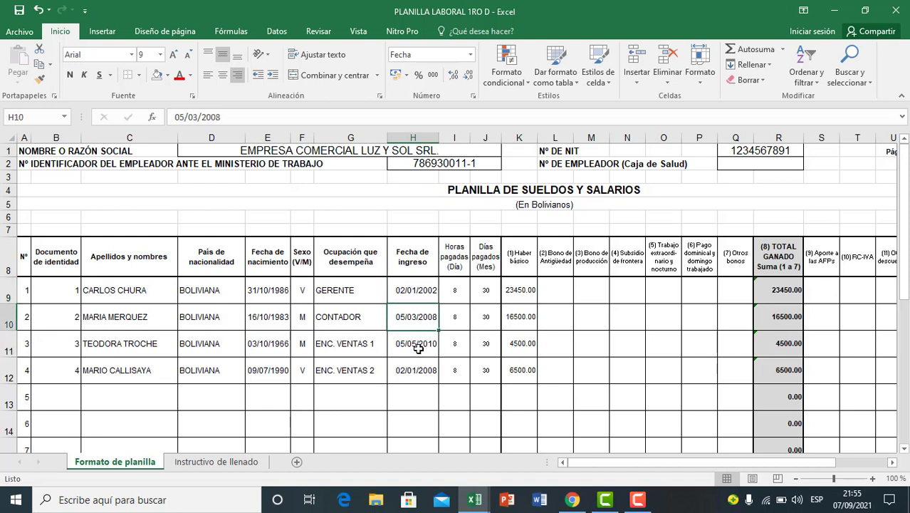
left_click(419, 349)
left_click(417, 368)
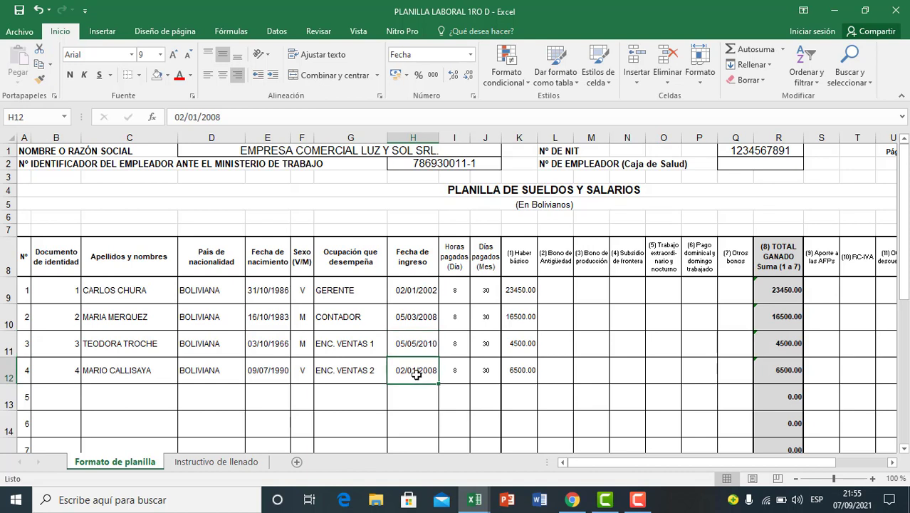
left_click(416, 300)
left_click(418, 333)
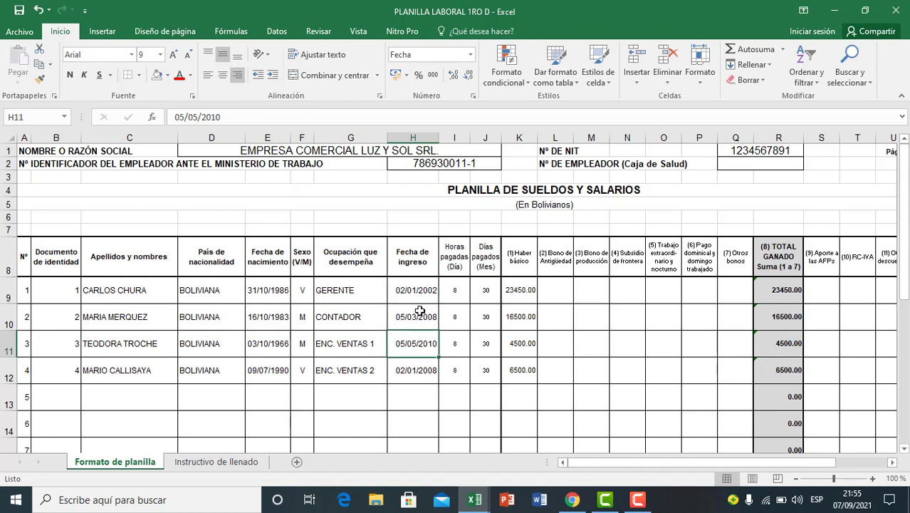
left_click(420, 297)
left_click(418, 324)
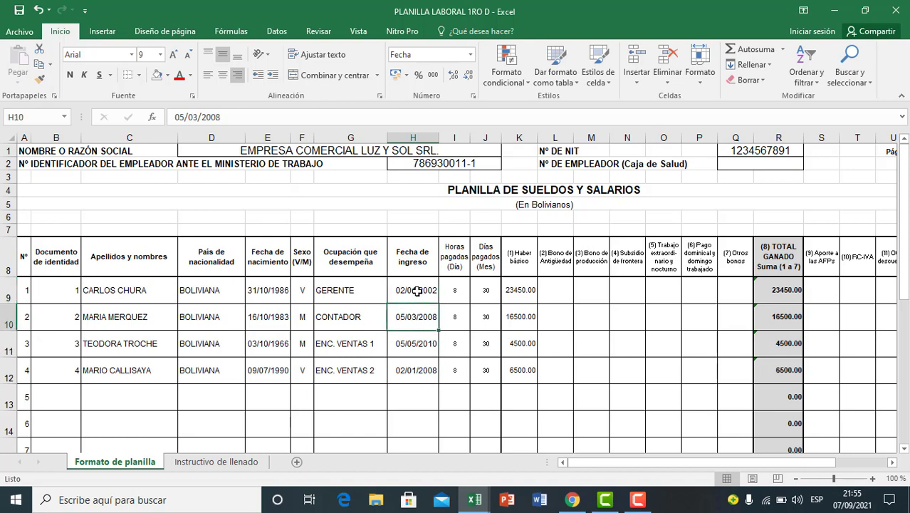
left_click(417, 292)
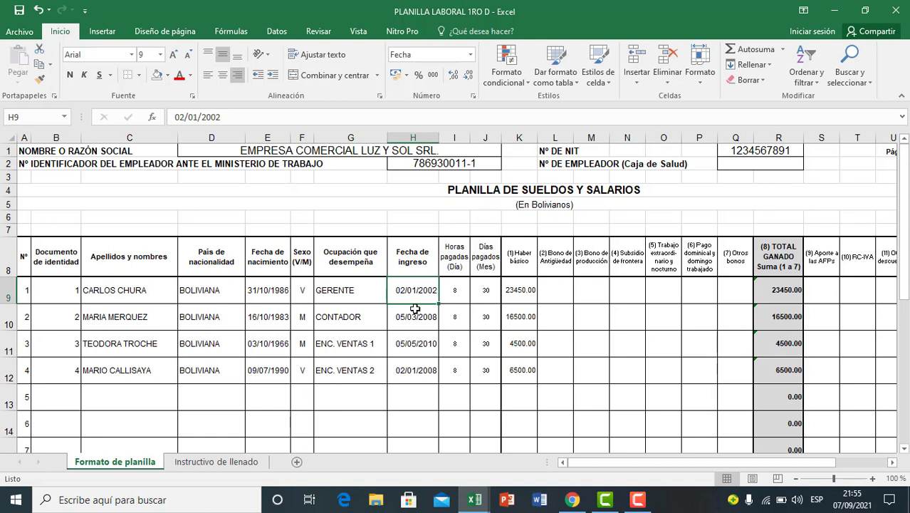
Step: Compare the hire dates of the manager, accountant and first sales employee in cells H9 to H11
left_click(408, 327)
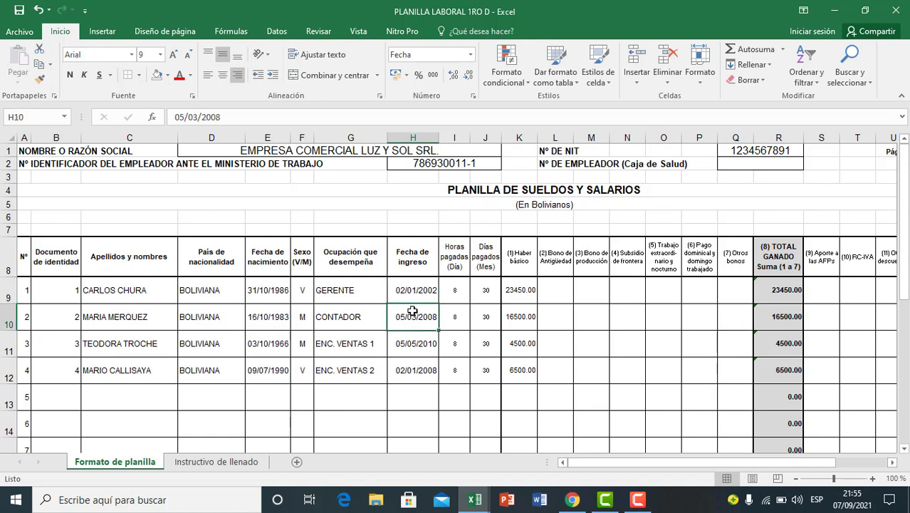
left_click(414, 290)
left_click(421, 333)
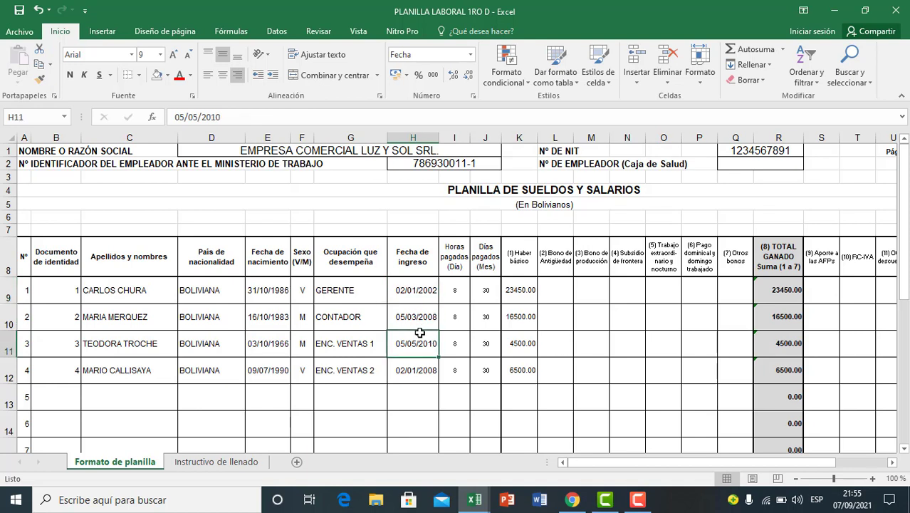
left_click(425, 287)
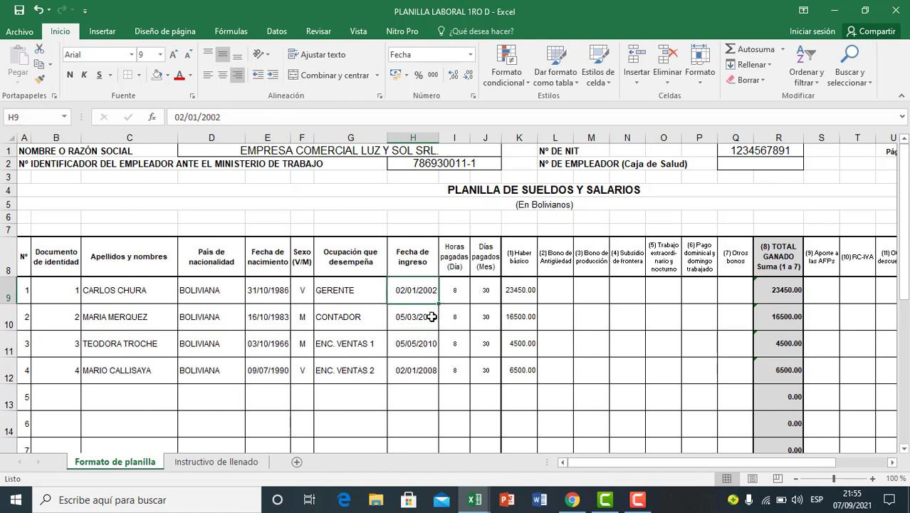
left_click(422, 318)
left_click(426, 295)
left_click(418, 311)
left_click(417, 291)
left_click(418, 316)
left_click(419, 292)
left_click(419, 322)
left_click(421, 295)
Step: Enter the payroll year 2021 in E43 and the manager's hire year 2002 in E44, below the overtime notes
scroll(418, 321, "down", 5)
scroll(418, 320, "down", 4)
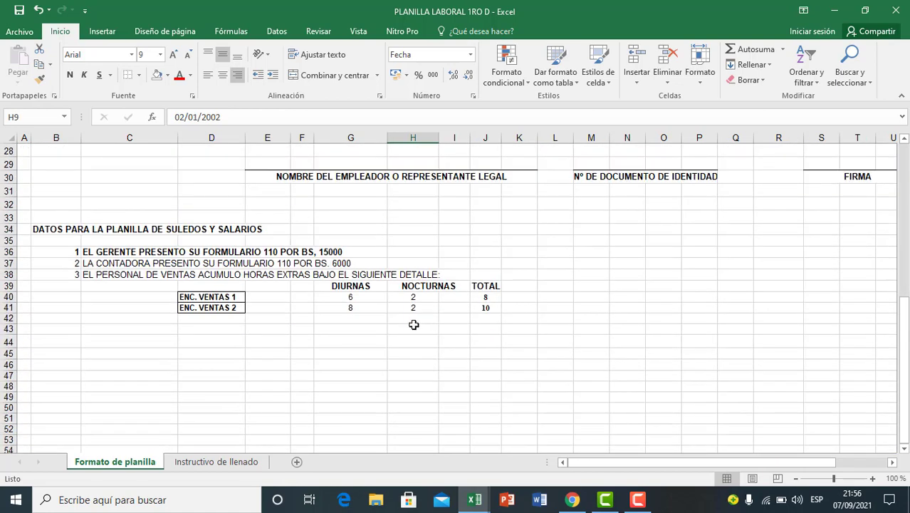
left_click(227, 355)
left_click(202, 342)
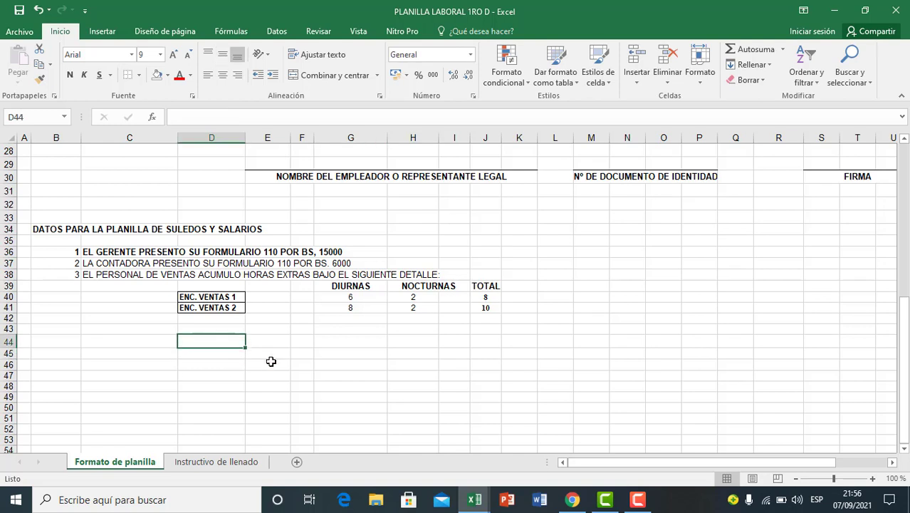
left_click(252, 337)
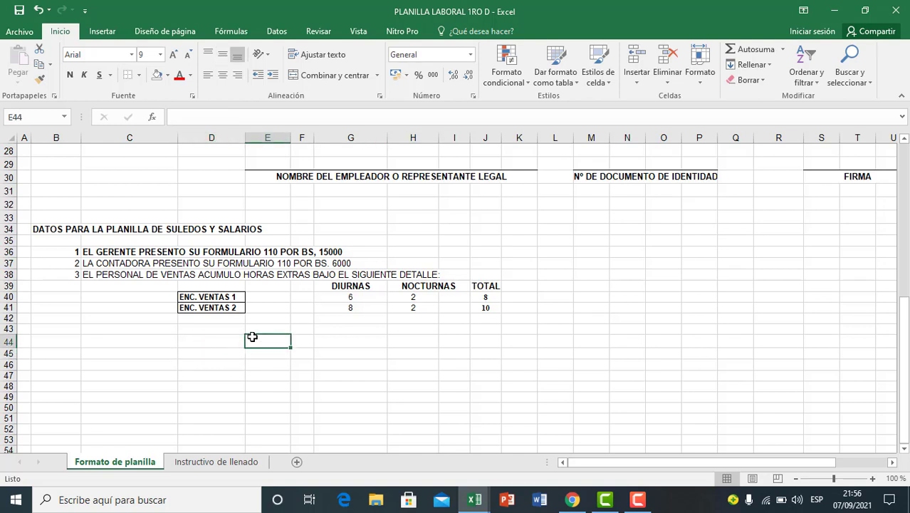
type("2002")
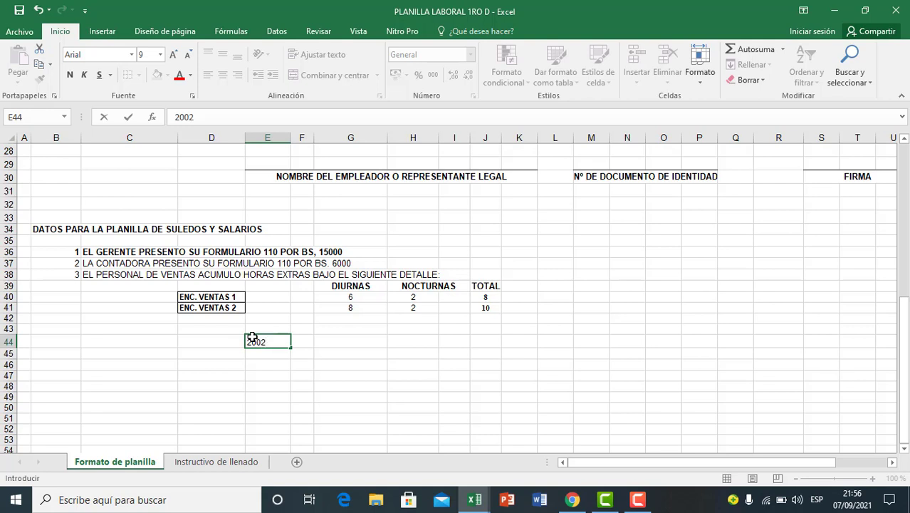
key("Up")
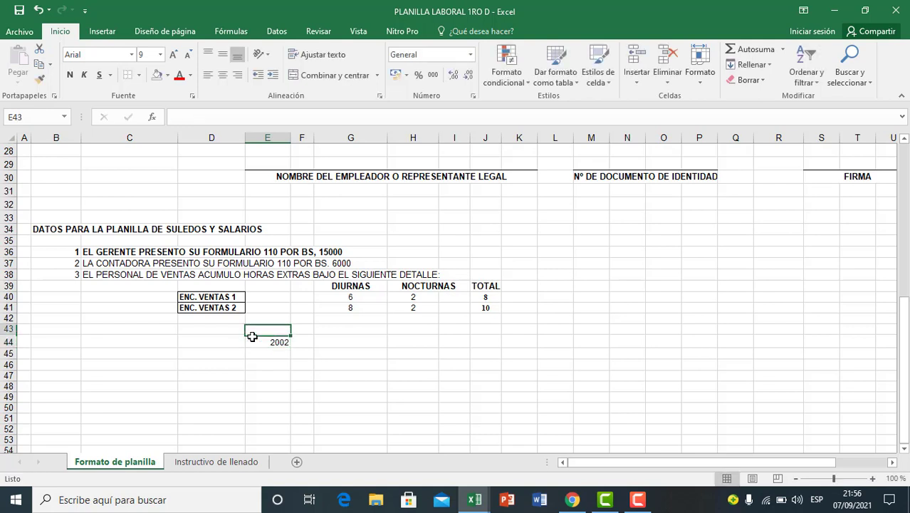
type("202")
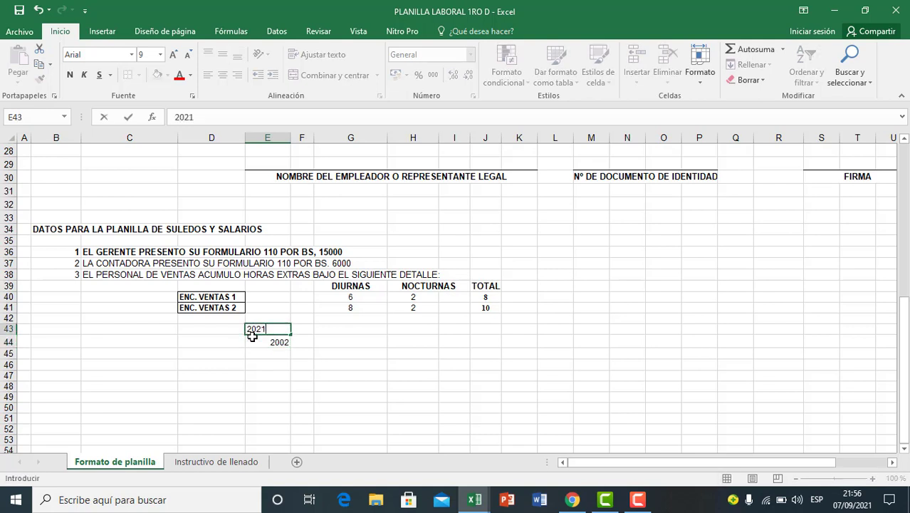
type("1")
key("Return")
key("Return")
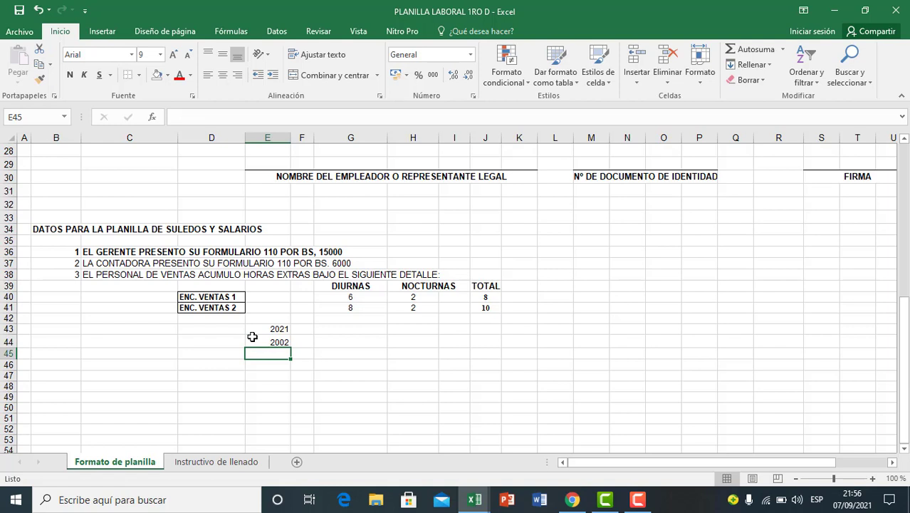
Step: Calculate the manager's years of service in E45 with the formula =E43-E44
type("=")
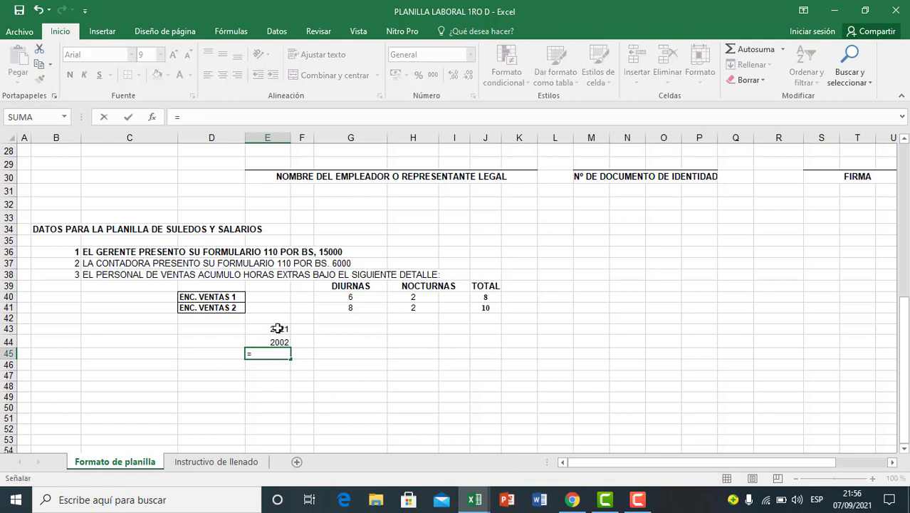
left_click(277, 328)
type("-")
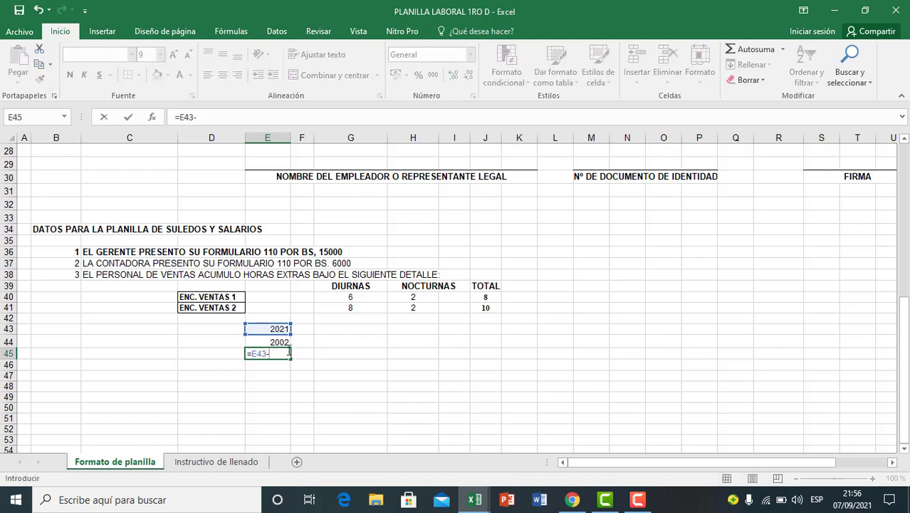
left_click(279, 342)
key("Return")
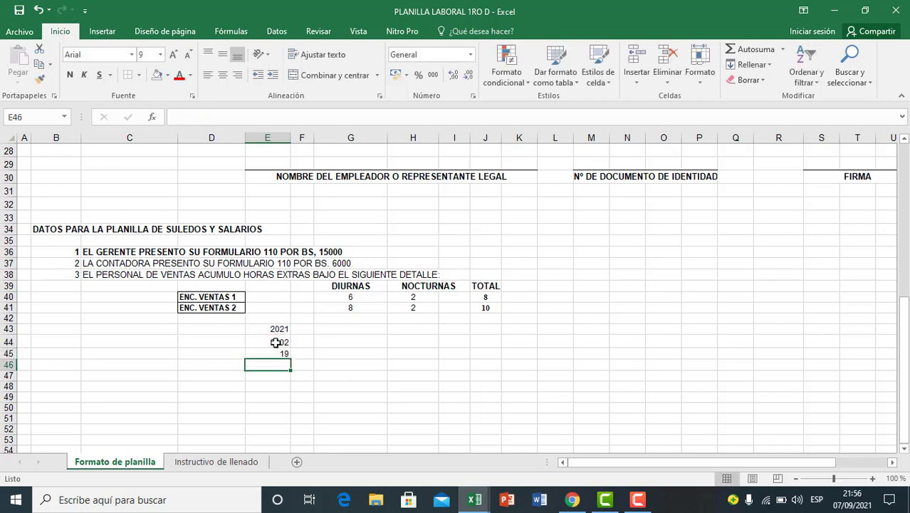
Step: Review the manager's seniority calculation in E43:E45, checking the two years and their difference
left_click(337, 389)
left_click(282, 354)
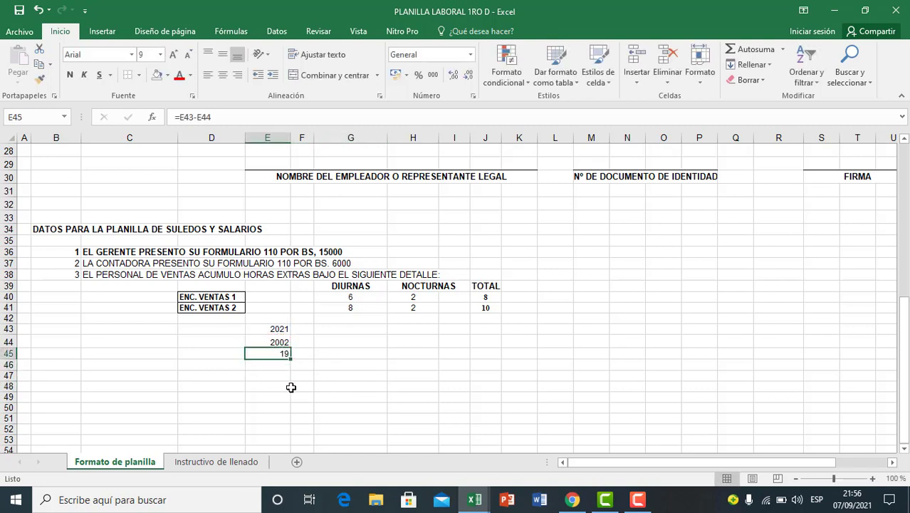
left_click(301, 375)
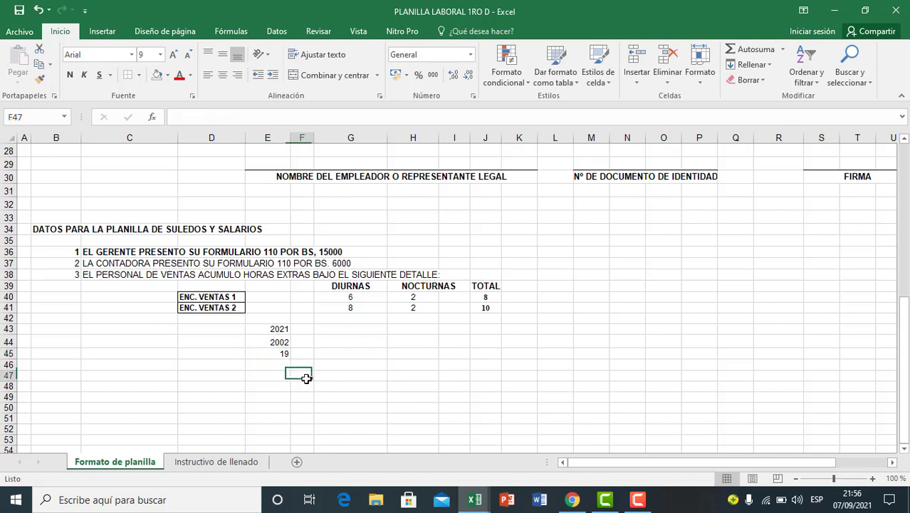
left_click(274, 354)
left_click(330, 326)
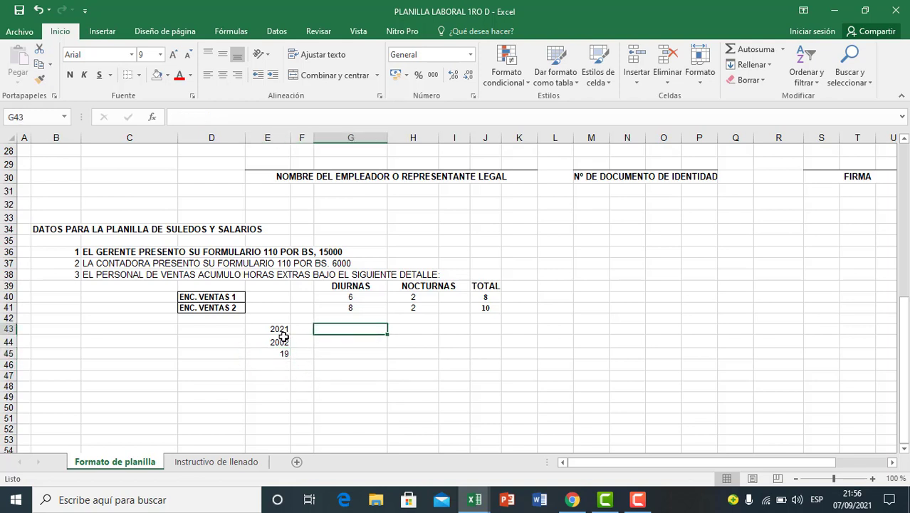
left_click(279, 330)
left_click(277, 338)
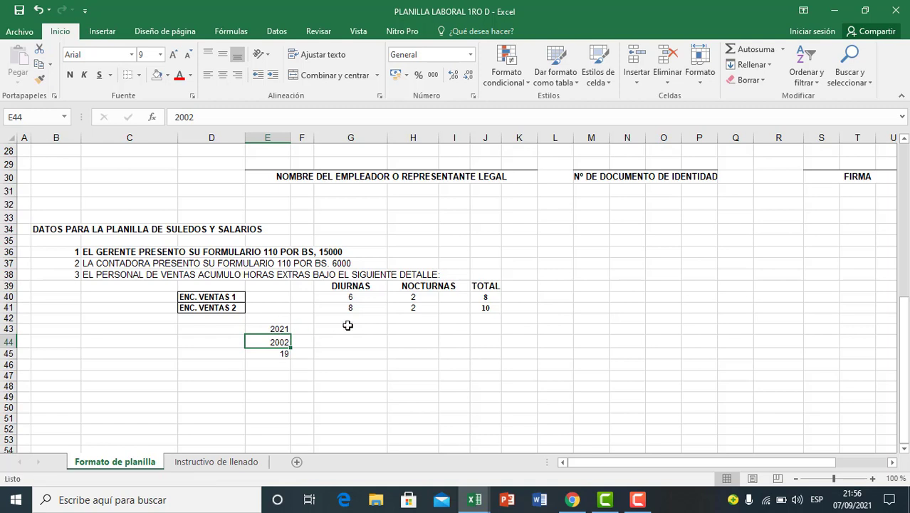
Step: Enter the payroll year 2021 in G43 and the accountant's hire year 2008 in G44
left_click(319, 329)
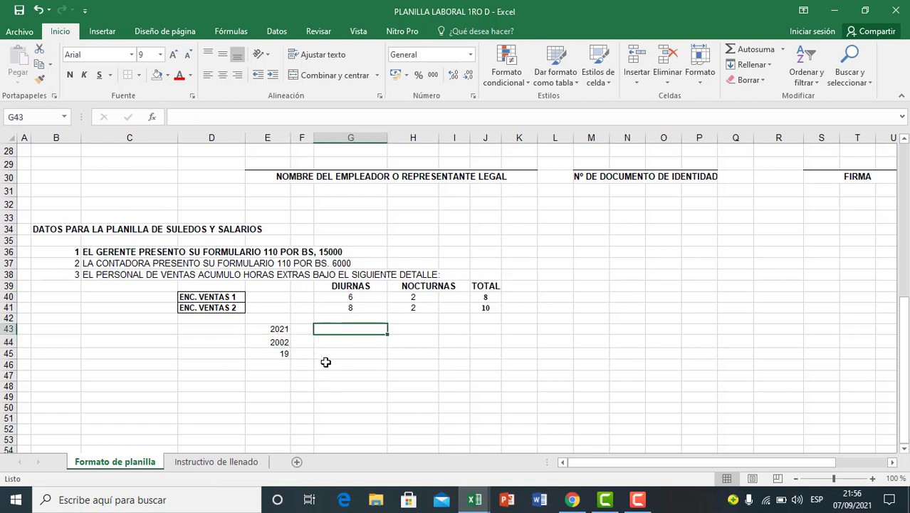
type("2021")
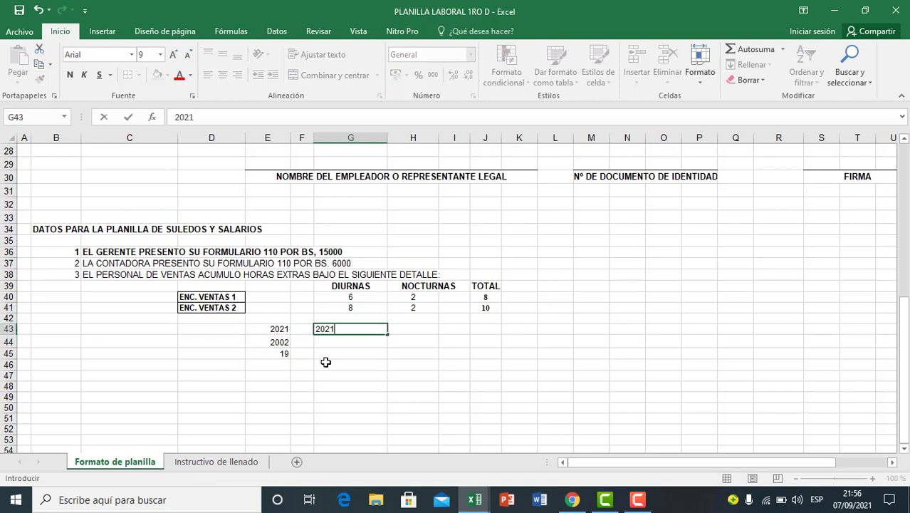
key("Return")
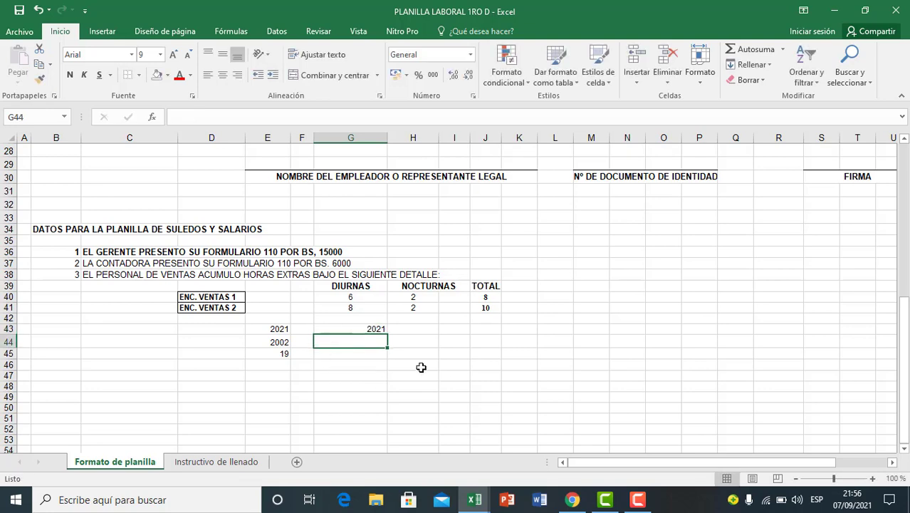
scroll(434, 368, "up", 2)
scroll(449, 368, "up", 6)
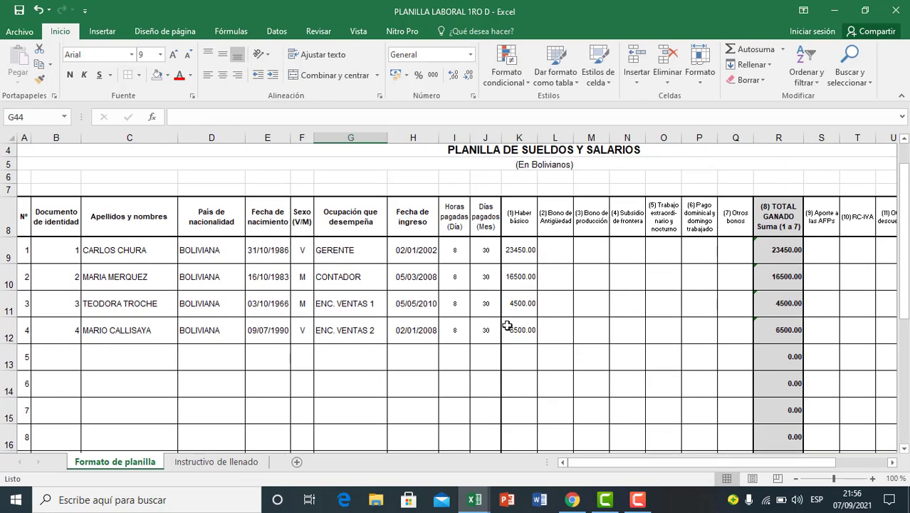
scroll(431, 315, "down", 6)
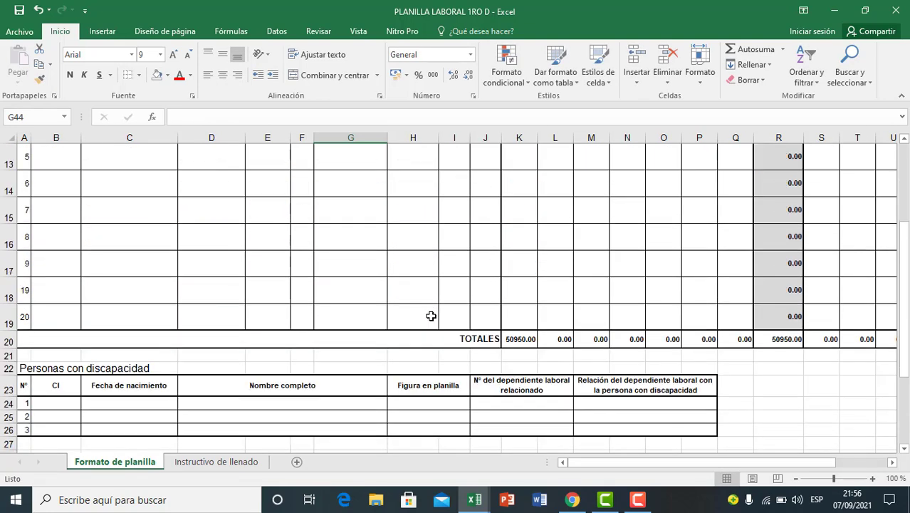
scroll(431, 316, "down", 2)
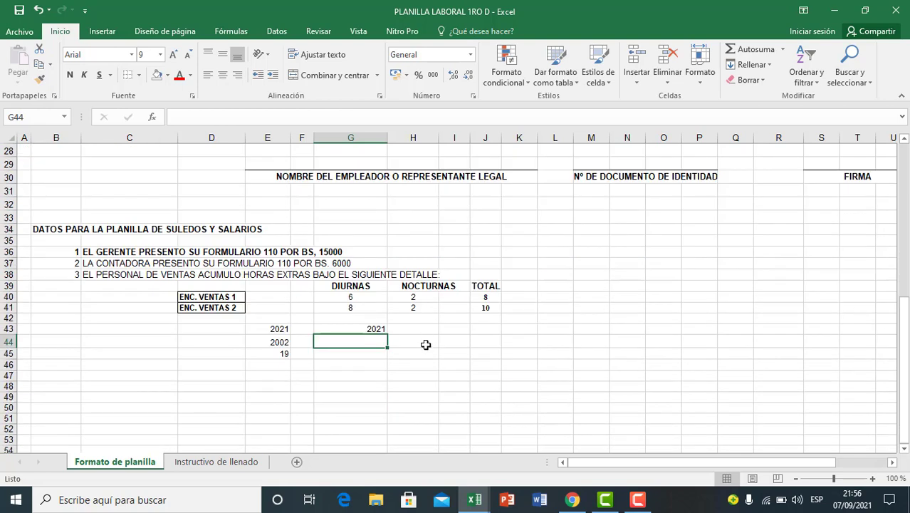
type("2008")
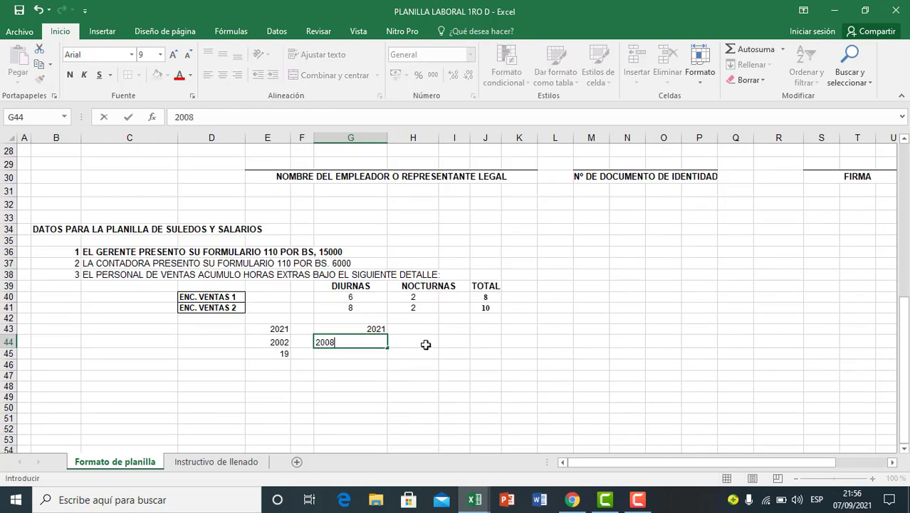
key("Return")
Step: Fill the subtraction formula from E45 across to G45 and check the accountant's years of service
left_click(271, 354)
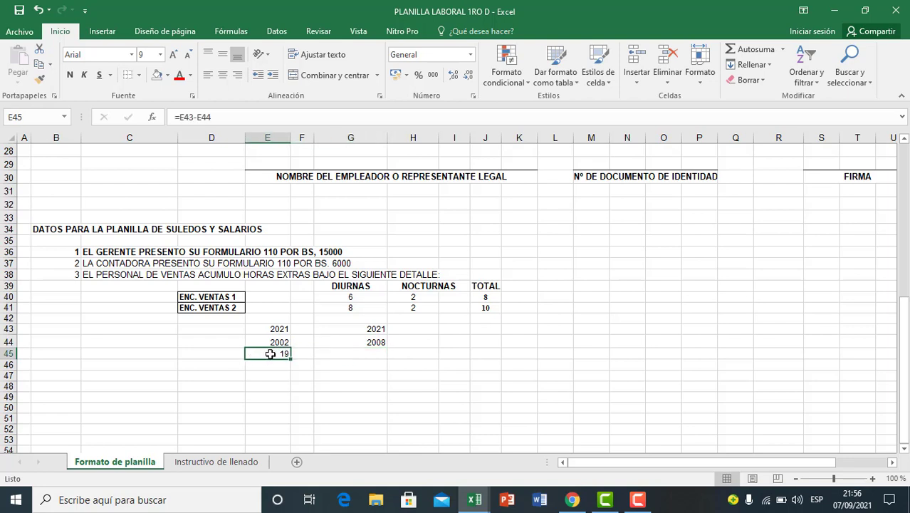
left_click_drag(291, 360, 383, 359)
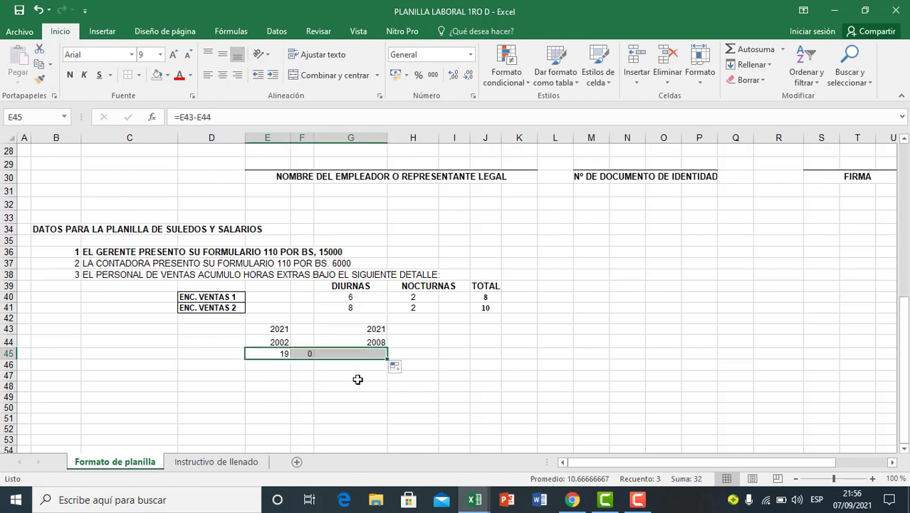
left_click(354, 377)
left_click(307, 354)
left_click(349, 354)
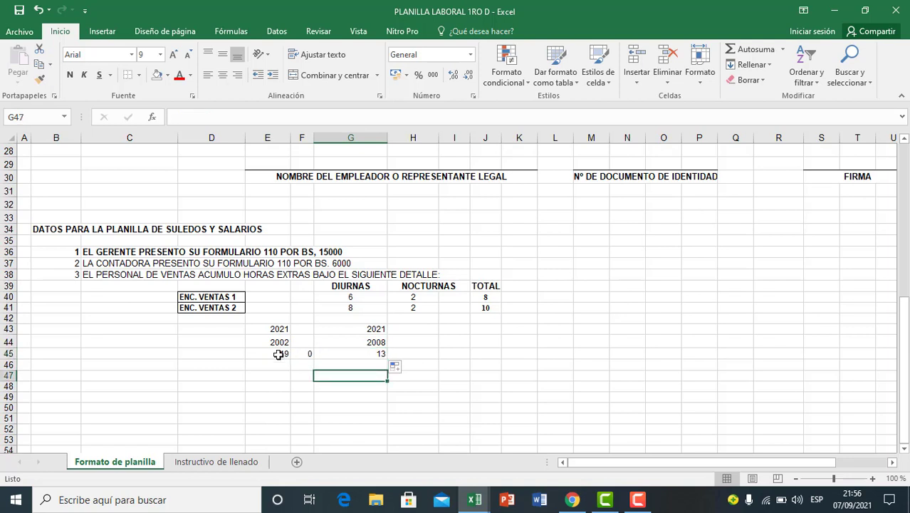
left_click(279, 354)
left_click(359, 349)
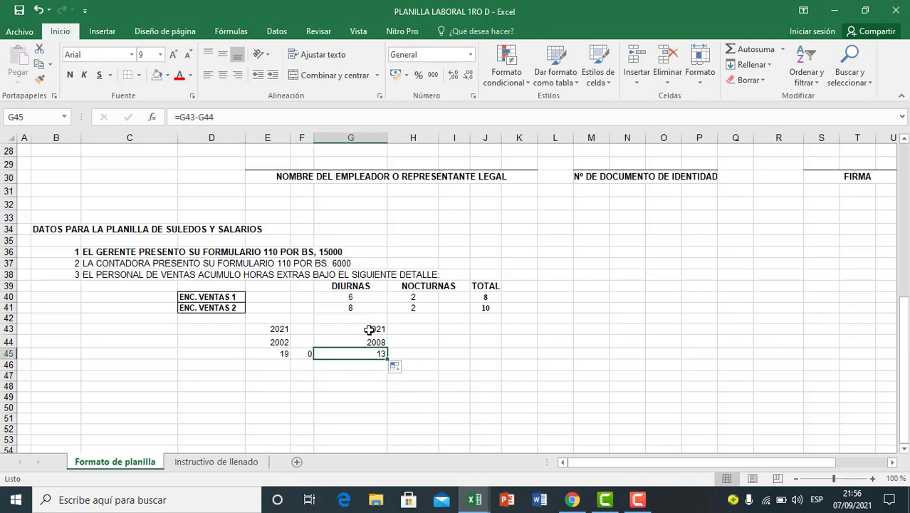
left_click(367, 330)
Step: Enter 2021 in H43 and the first sales employee's hire year 2010 in H44, and extend the G45 formula to H45
left_click(431, 332)
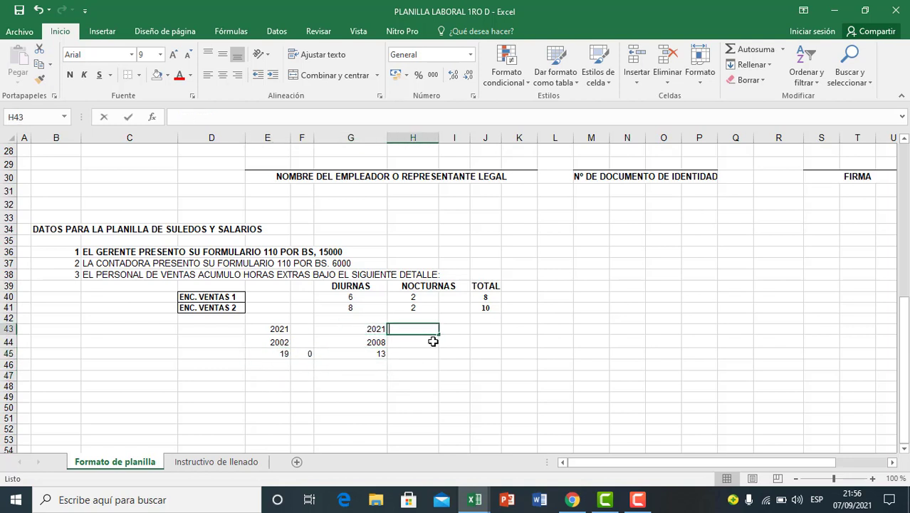
type("2021")
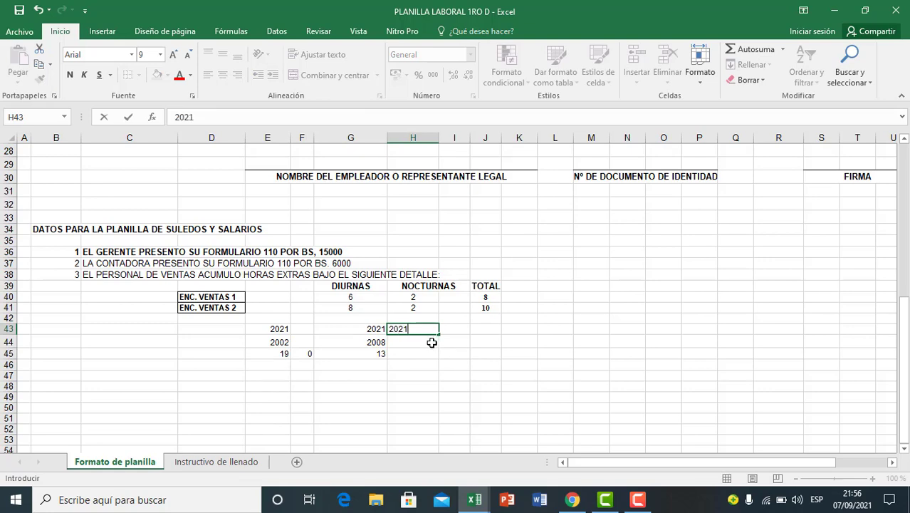
key("Return")
scroll(490, 393, "up", 6)
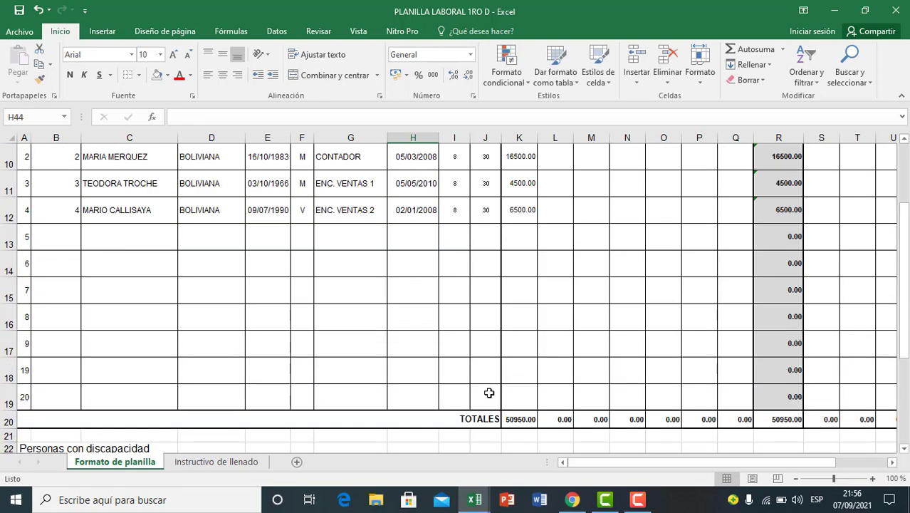
scroll(451, 265, "down", 7)
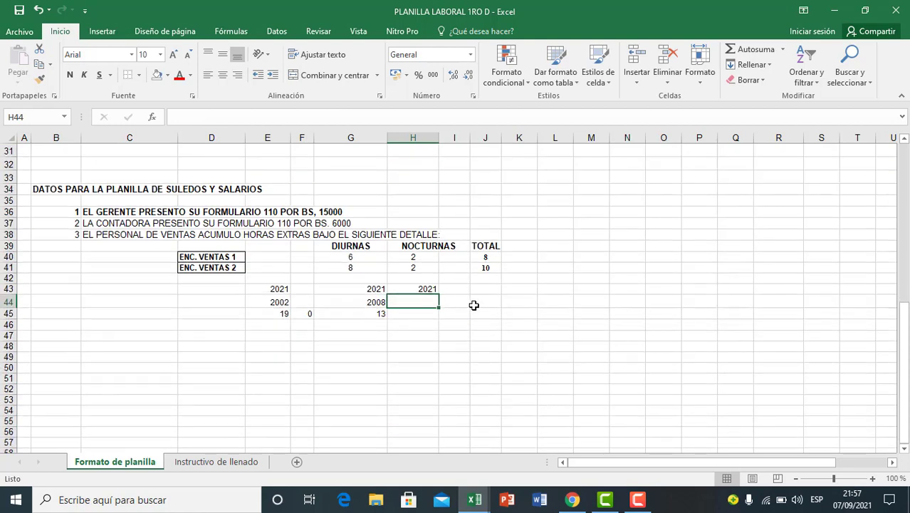
type("2010")
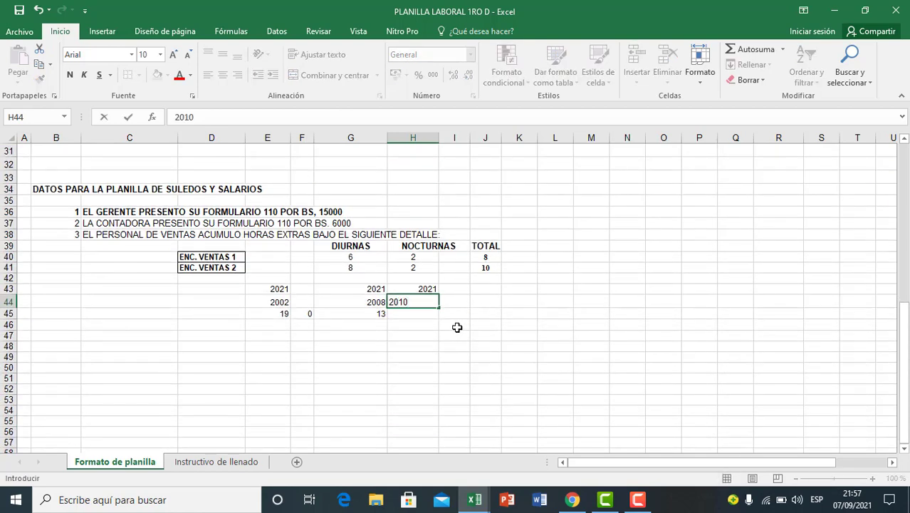
key("Return")
left_click(382, 317)
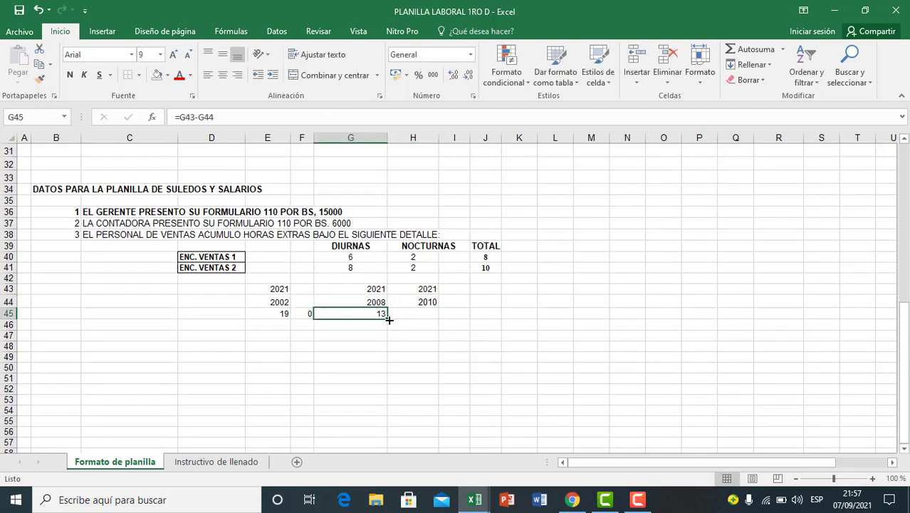
left_click_drag(387, 321, 436, 320)
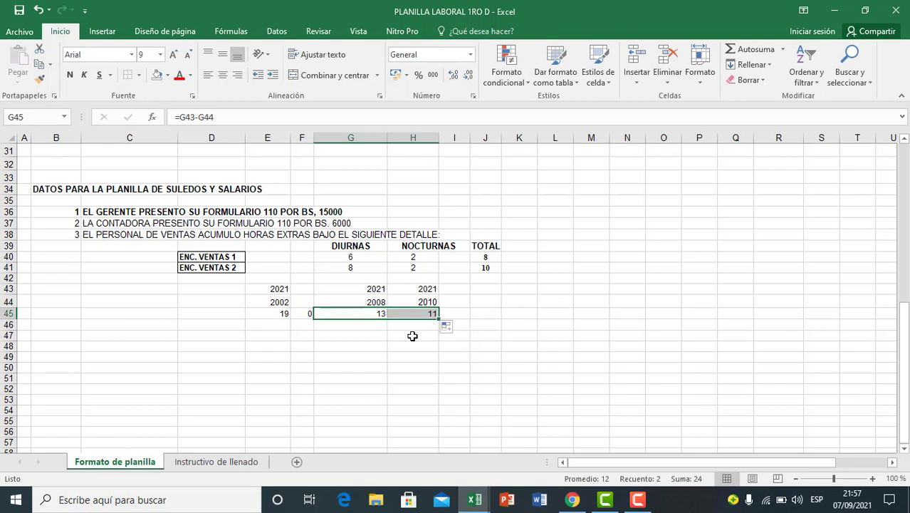
Step: Enter the payroll year 2021 in I43 for the second sales employee
left_click(413, 335)
left_click(416, 314)
left_click(462, 289)
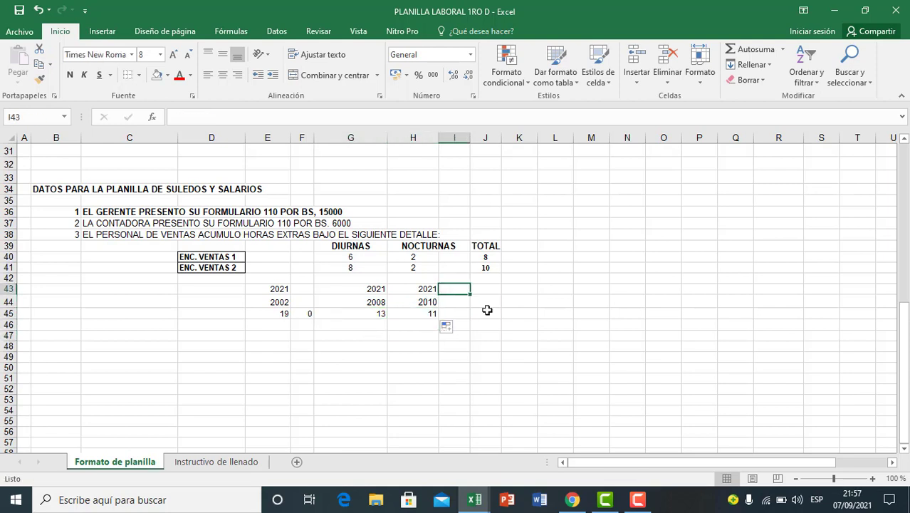
type("2021")
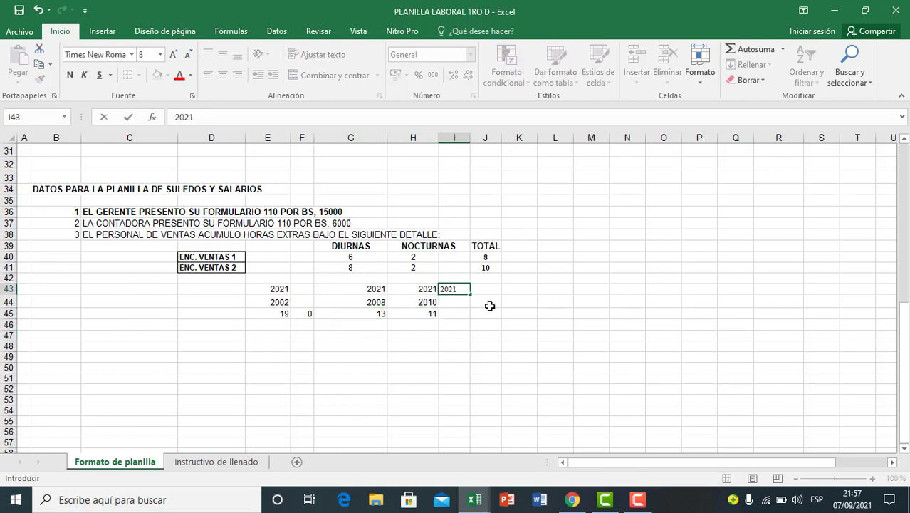
key("Return")
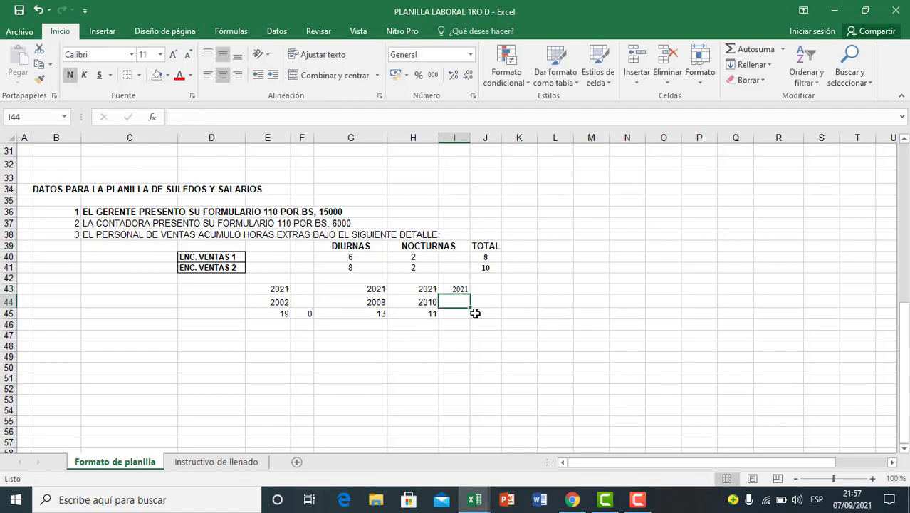
Step: Look up the second sales employee's hire date, enter the year 2008 in I44, and make its font black
scroll(461, 309, "up", 6)
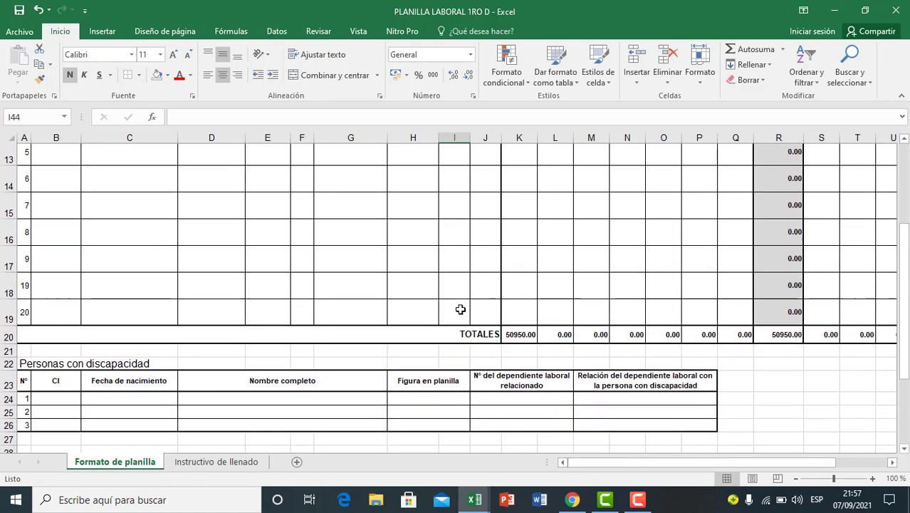
scroll(460, 309, "up", 2)
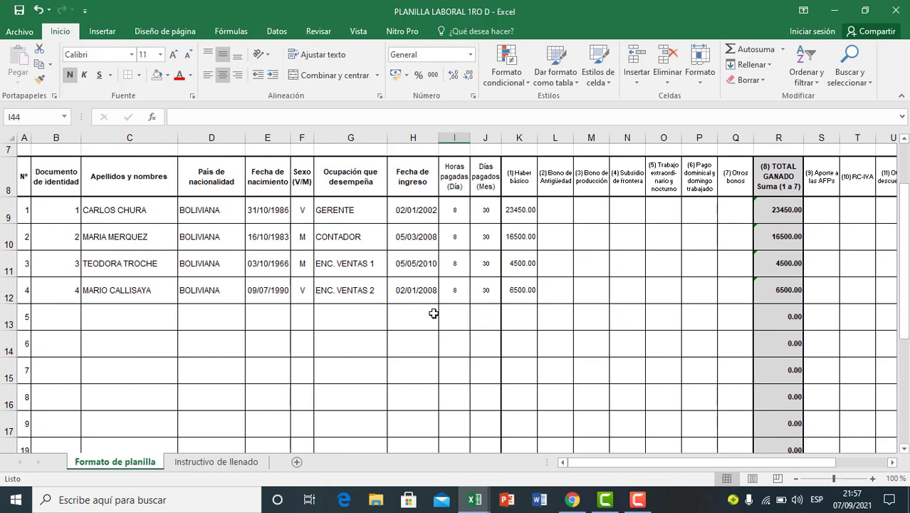
scroll(433, 313, "down", 8)
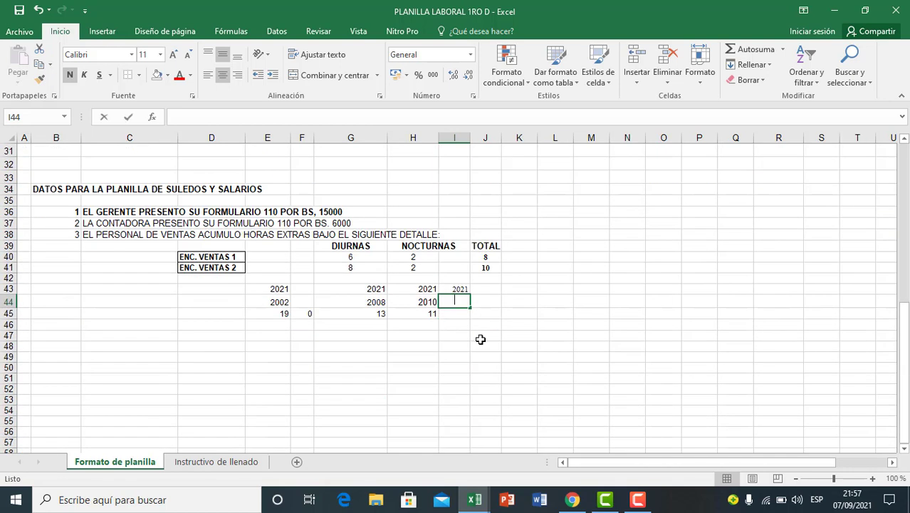
type("2008")
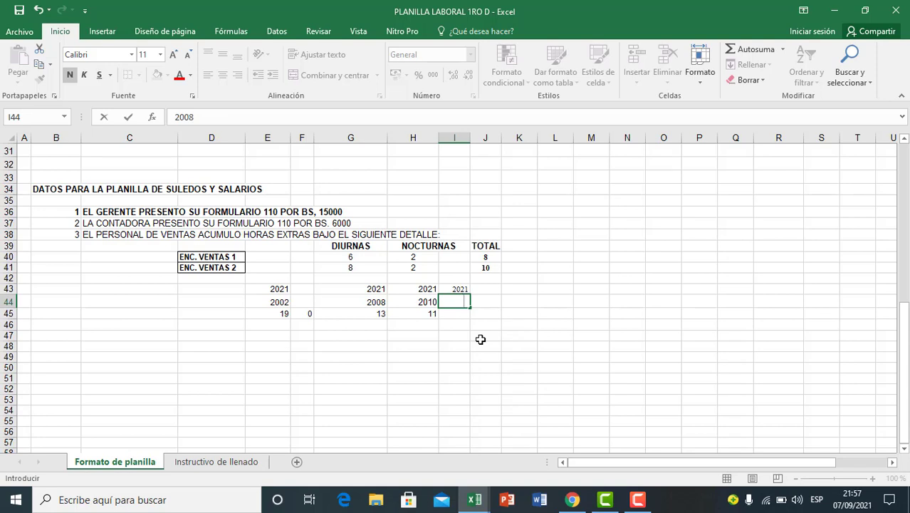
left_click(480, 339)
left_click(453, 302)
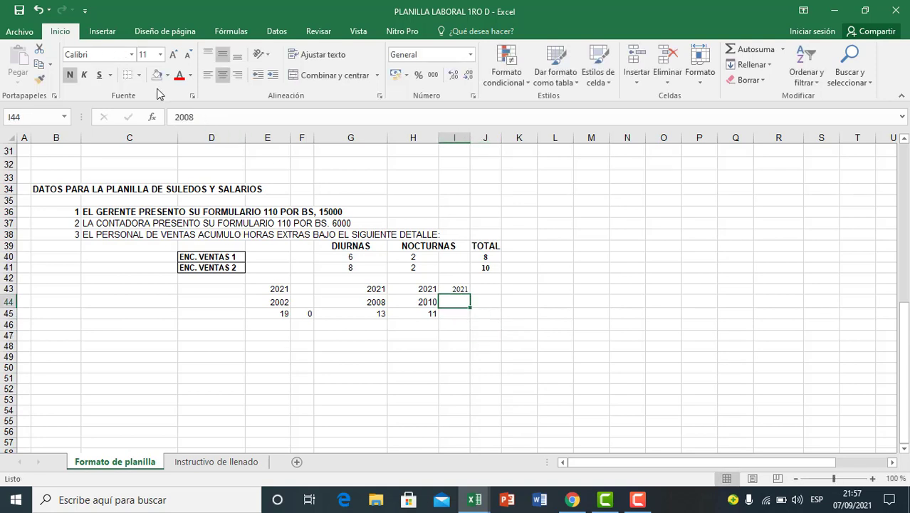
left_click(190, 75)
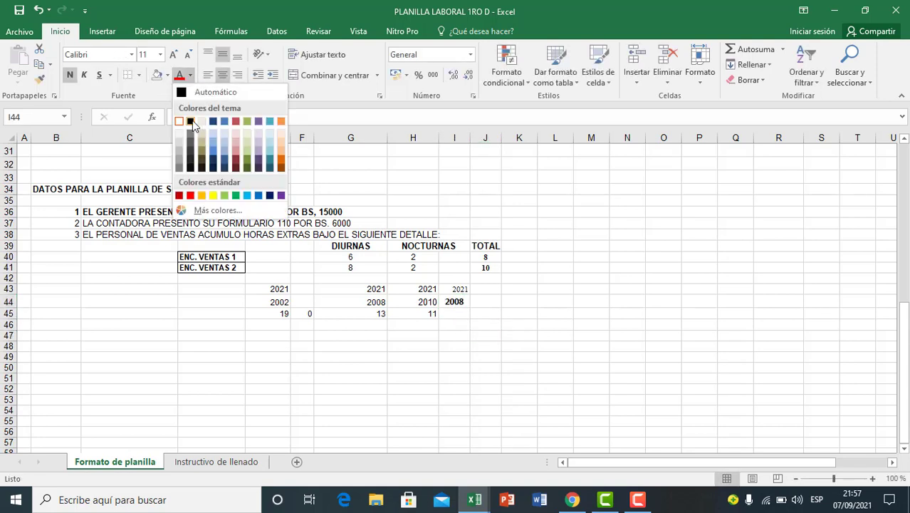
left_click(191, 122)
left_click(447, 335)
Step: Extend the subtraction formula from H45 to I45 to calculate the second sales employee's years of service
left_click(466, 315)
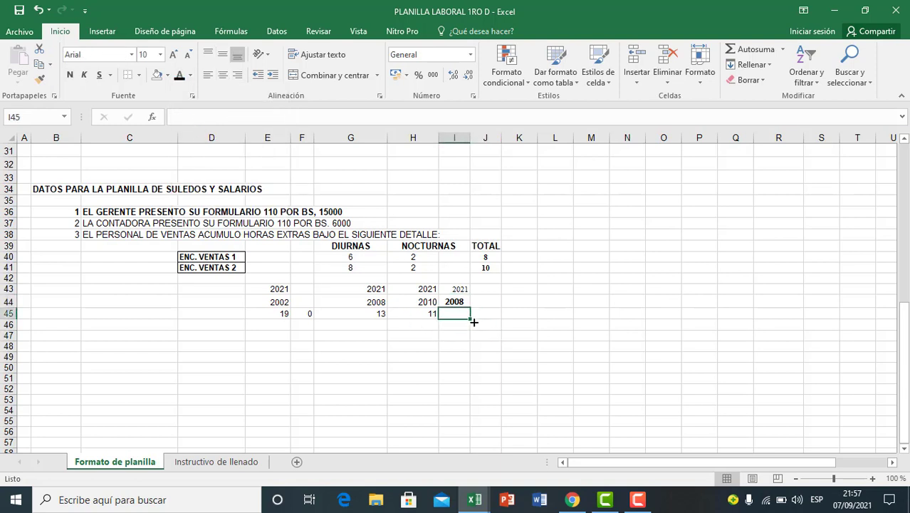
left_click(431, 315)
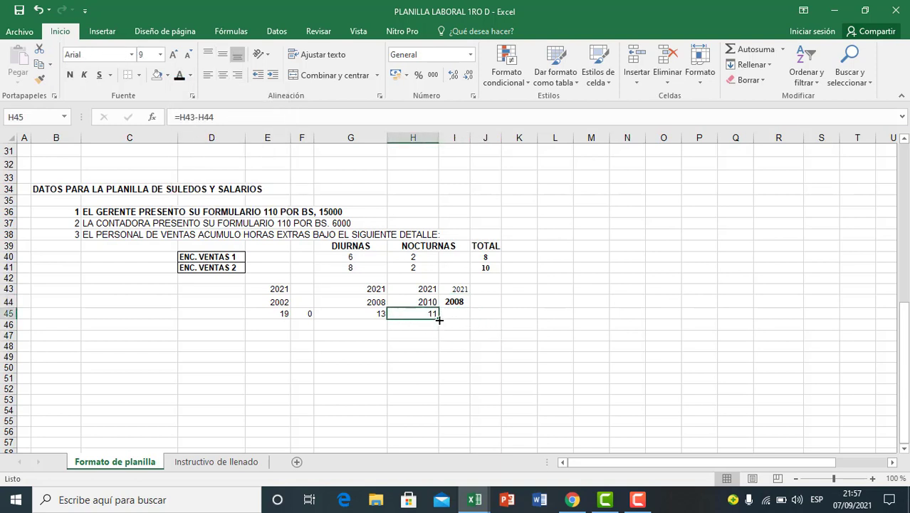
left_click_drag(439, 321, 462, 317)
left_click(465, 346)
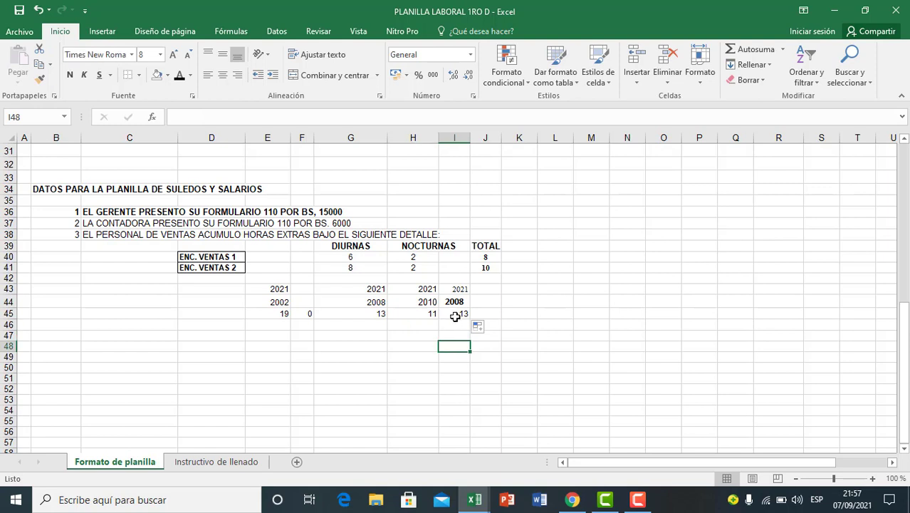
left_click(454, 316)
left_click(382, 314)
left_click(319, 333)
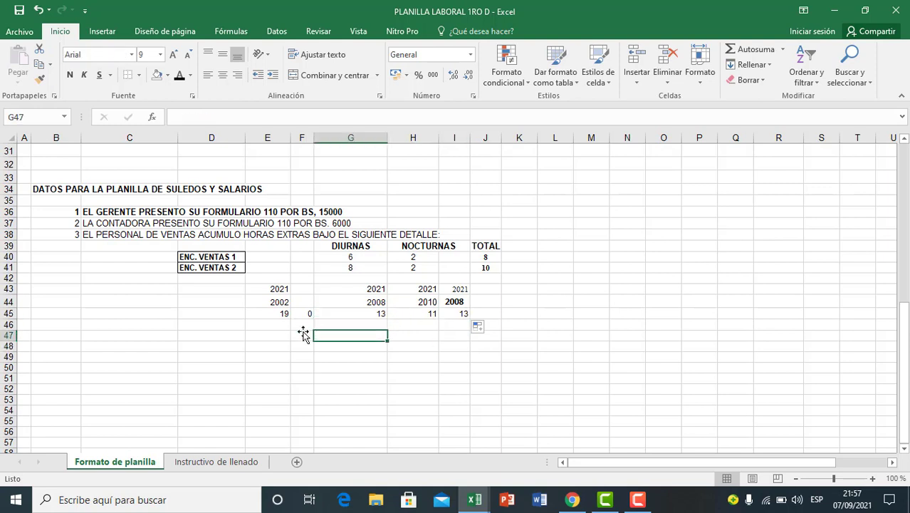
Step: Delete the stray subtraction formula in F45
left_click(306, 317)
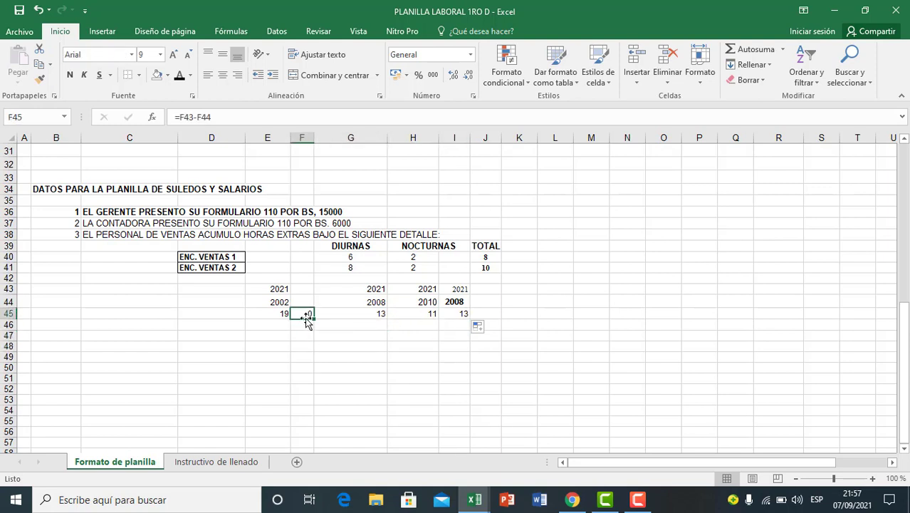
key("Delete")
left_click(354, 344)
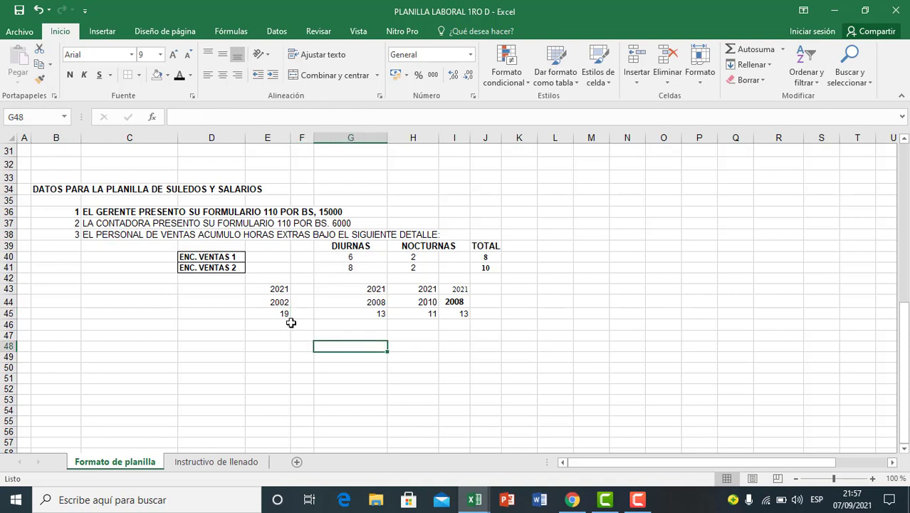
Step: Make the years-of-service results in E45:I45 bold
left_click_drag(283, 317, 442, 318)
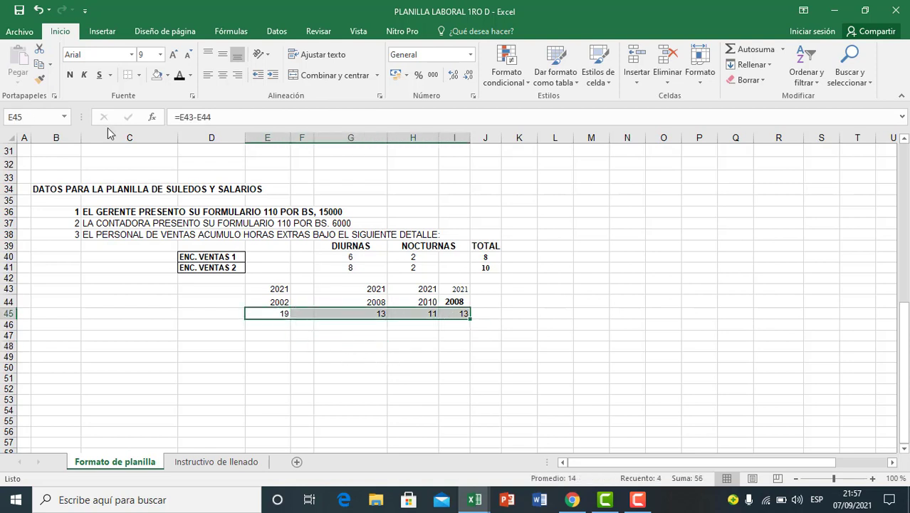
left_click(70, 76)
left_click(301, 386)
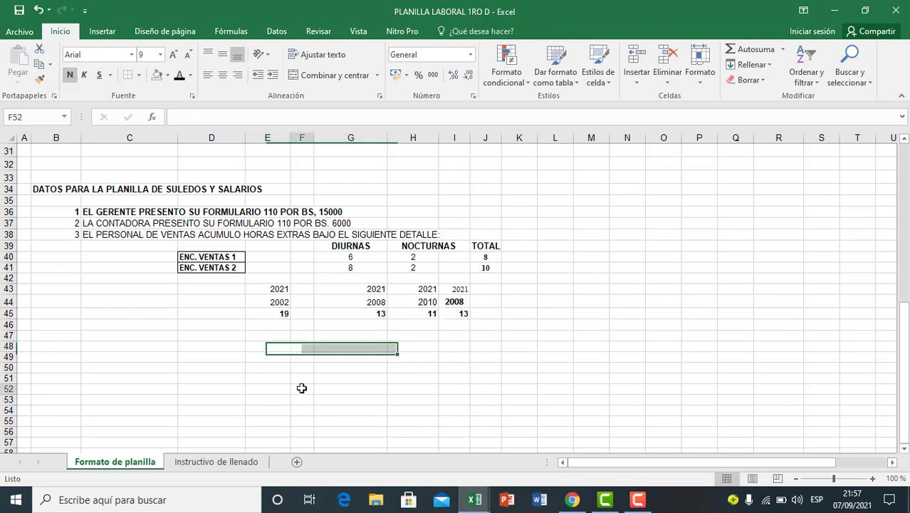
Step: Review each employee's years-of-service result in E45:I45
left_click(283, 316)
left_click(376, 316)
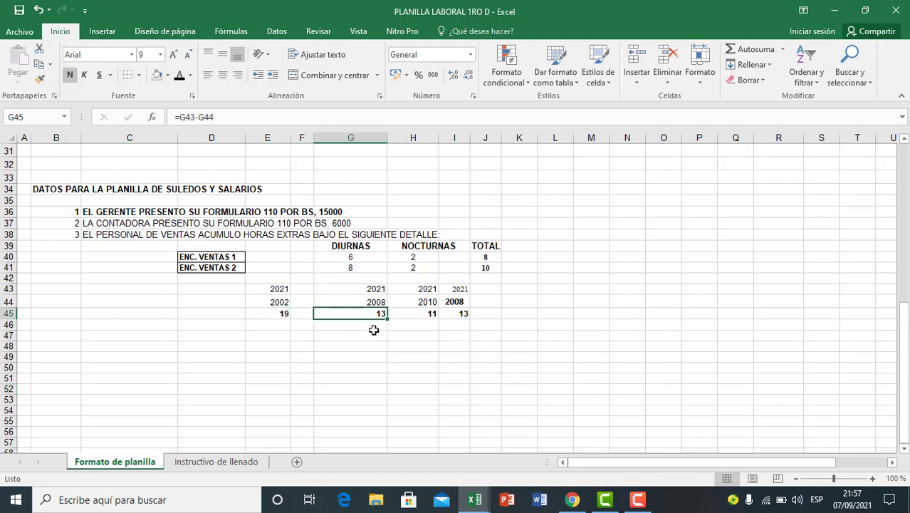
left_click(430, 315)
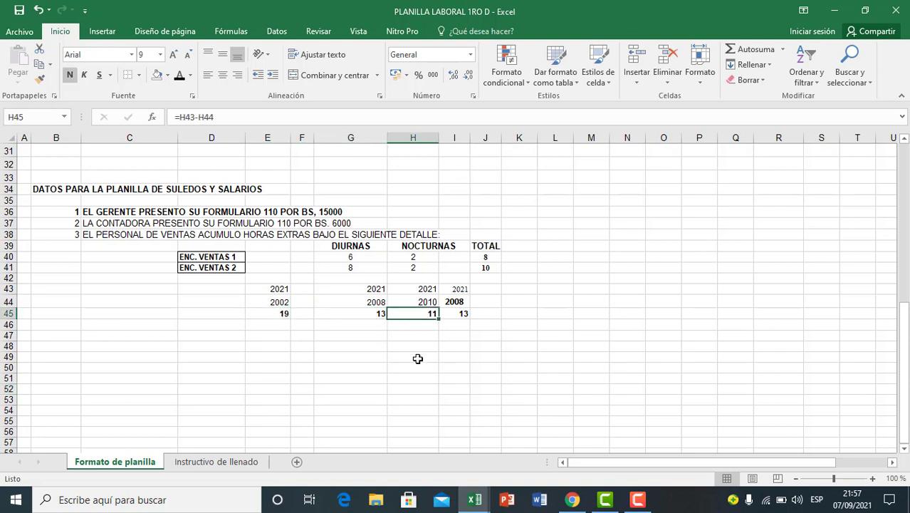
left_click(467, 316)
left_click(447, 348)
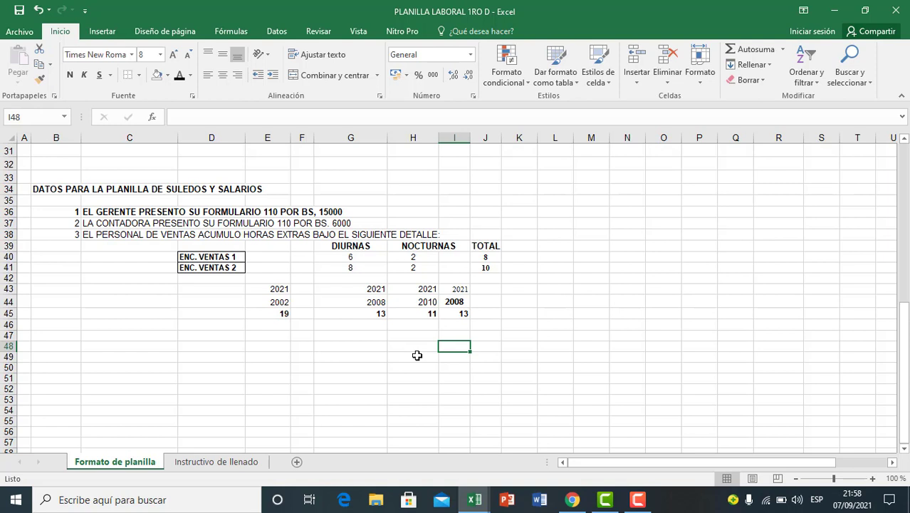
left_click(405, 366)
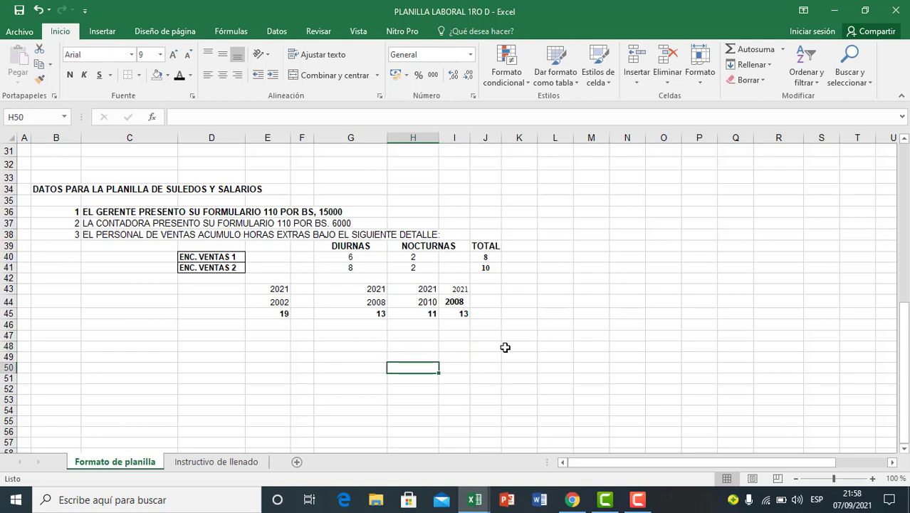
left_click(458, 349)
left_click_drag(281, 316, 463, 314)
left_click(398, 354)
left_click(335, 366)
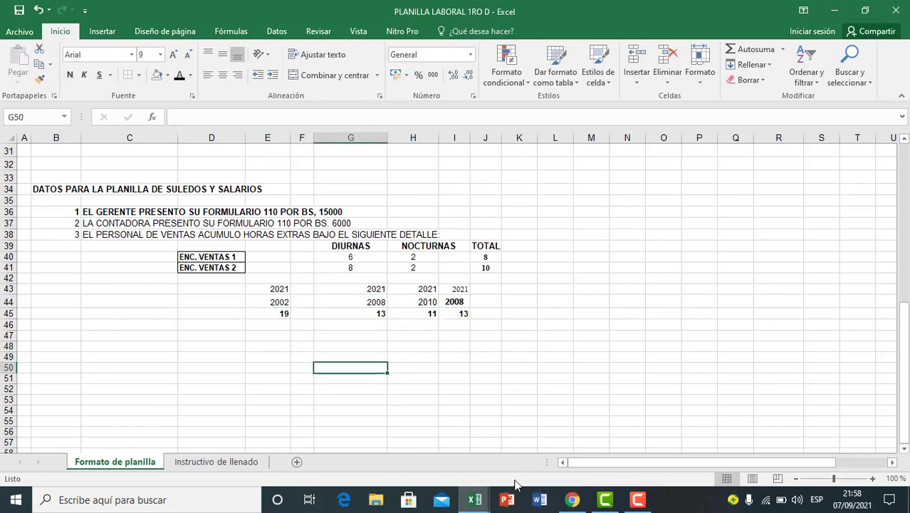
Step: Switch to the PLANILLAS DE SUELDOS Y SALARIOS 2021 workbook and examine the seniority bonus scale of years and percentages
left_click(483, 481)
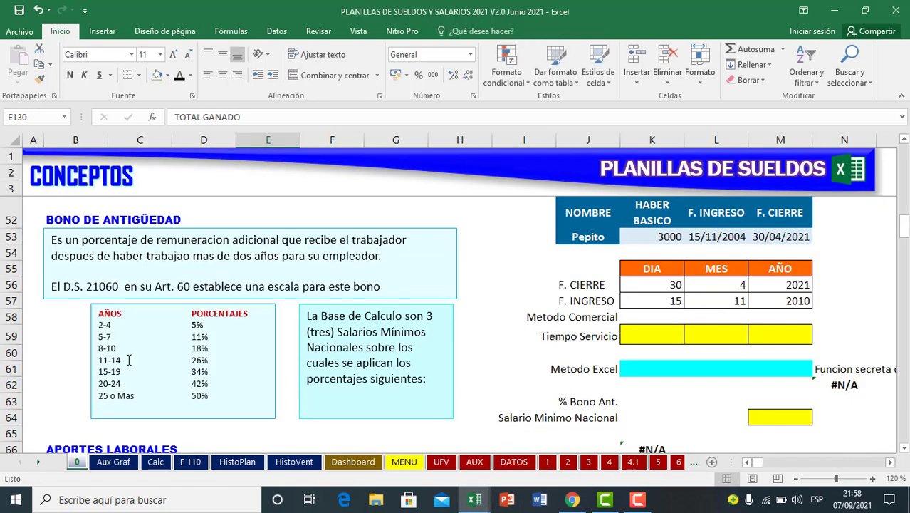
left_click(110, 337)
left_click(115, 328)
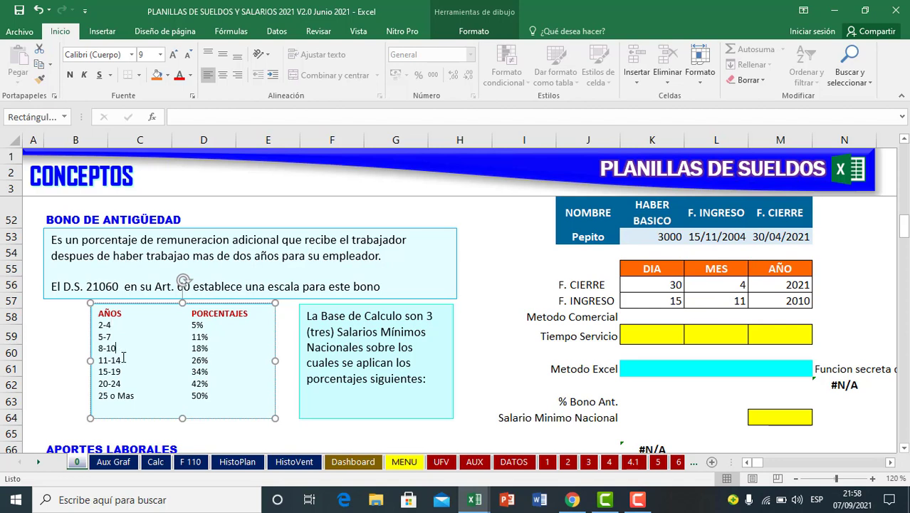
Step: Select the 15-19 years line in the seniority scale and fill its text box with a light gold colour
left_click_drag(100, 371, 209, 373)
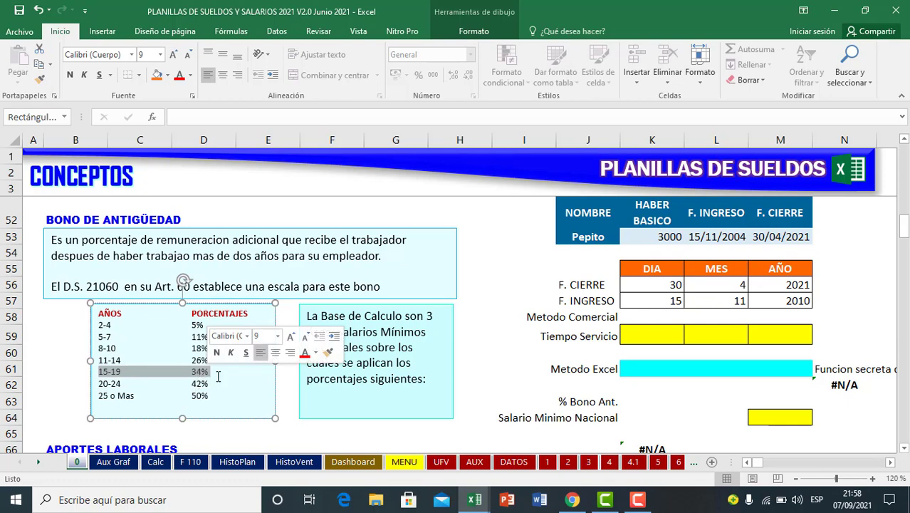
left_click(165, 78)
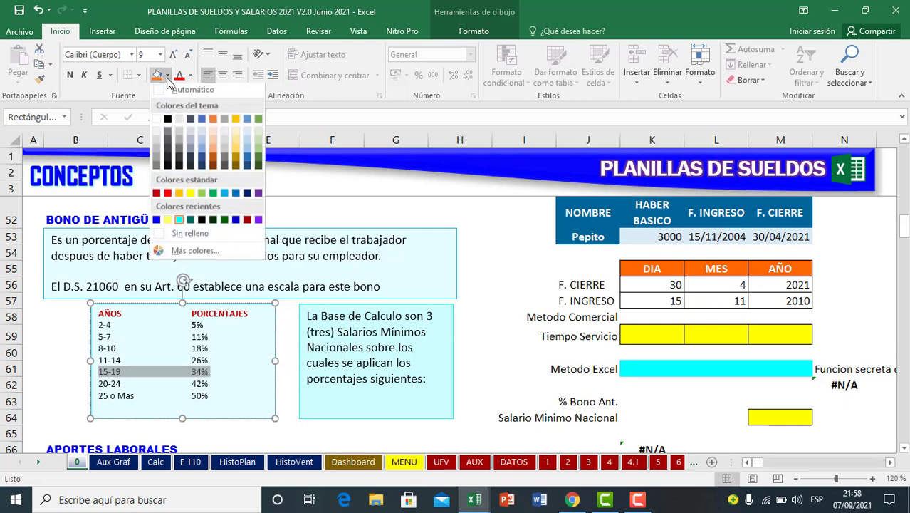
left_click(239, 131)
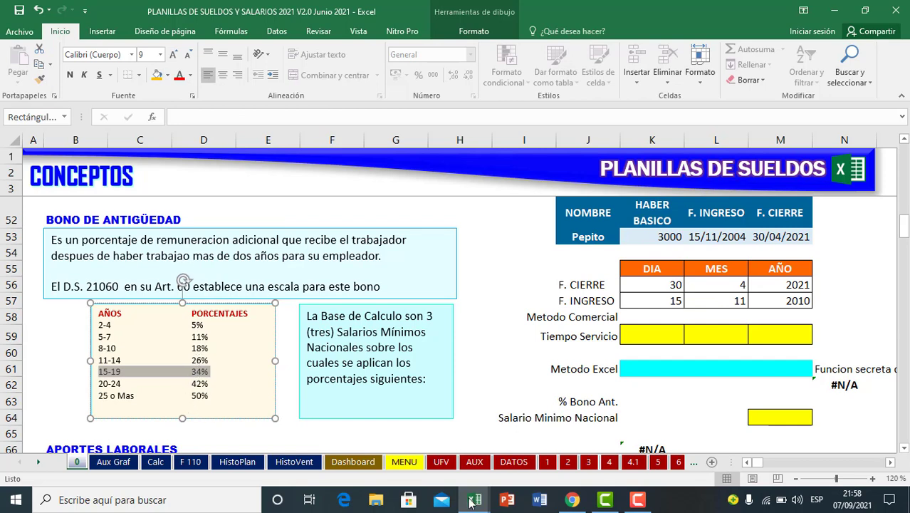
Step: Return to the PLANILLA LABORAL 1RO D workbook and number the four employees 1 to 4 in D47:D50
mouse_move(470, 503)
left_click(427, 464)
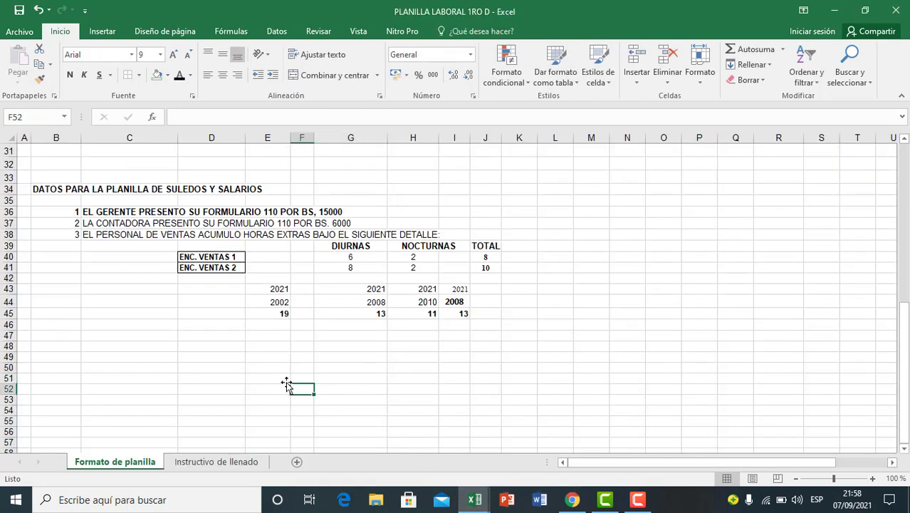
left_click(258, 347)
left_click(224, 345)
left_click(226, 367)
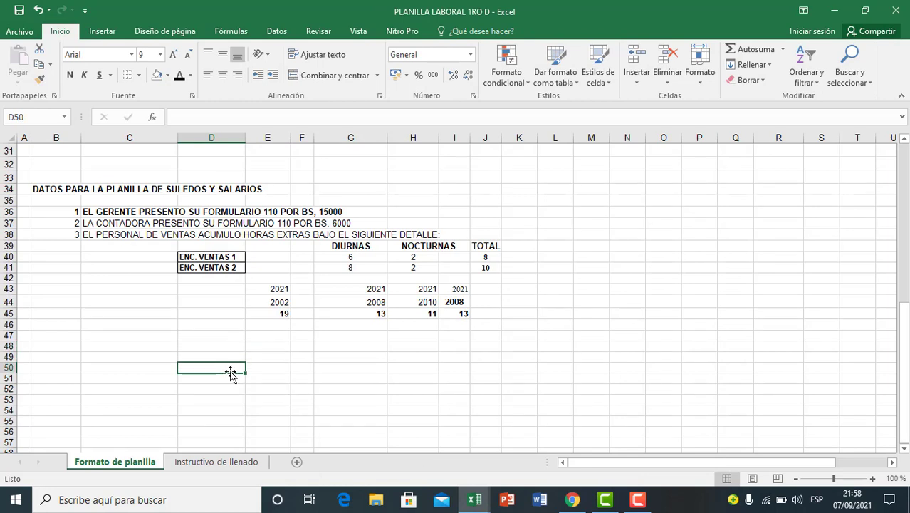
left_click(227, 346)
left_click(229, 336)
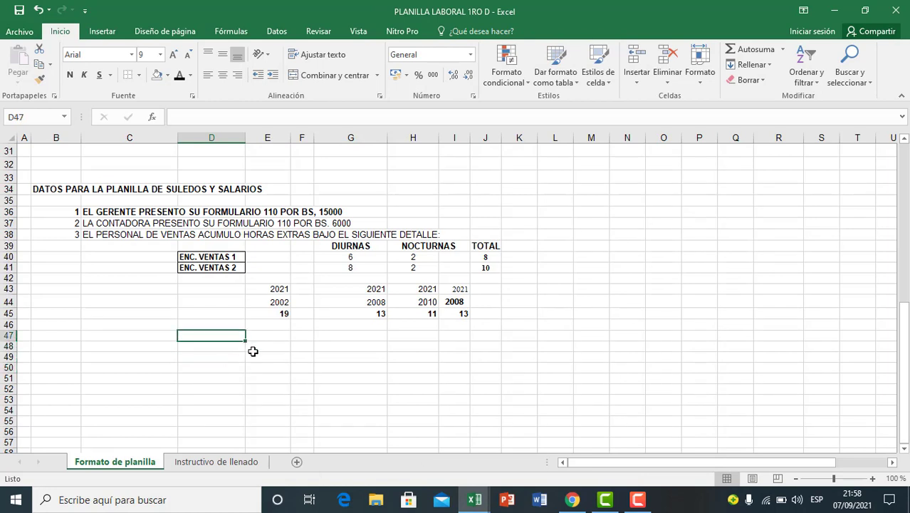
type("1")
key("Return")
type("2")
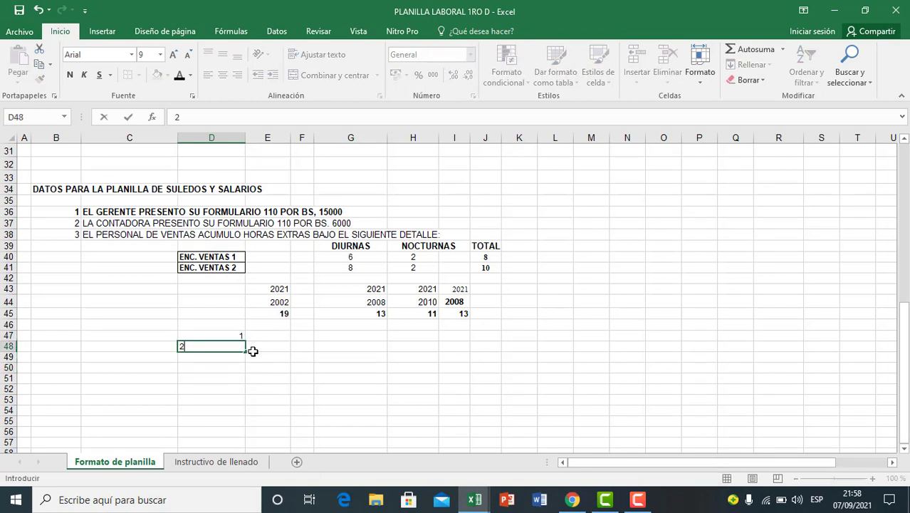
key("Return")
type("3")
key("Return")
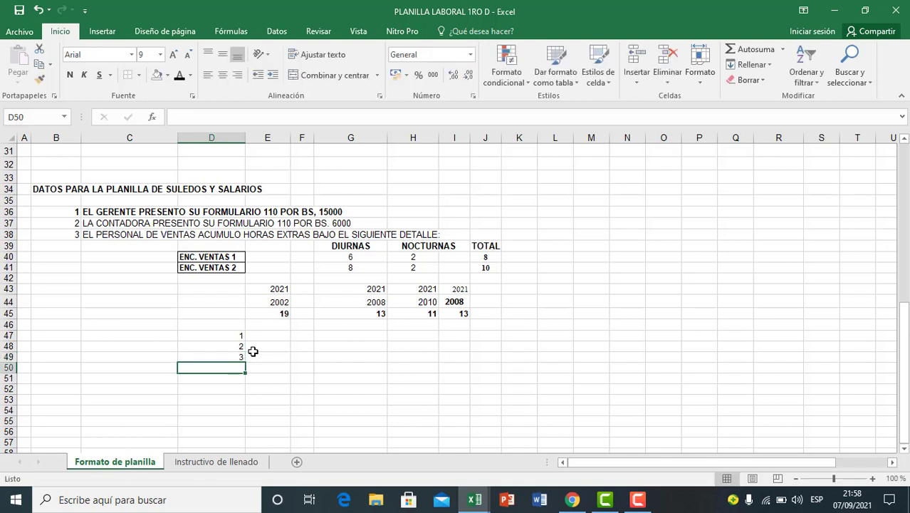
type("4")
left_click(267, 356)
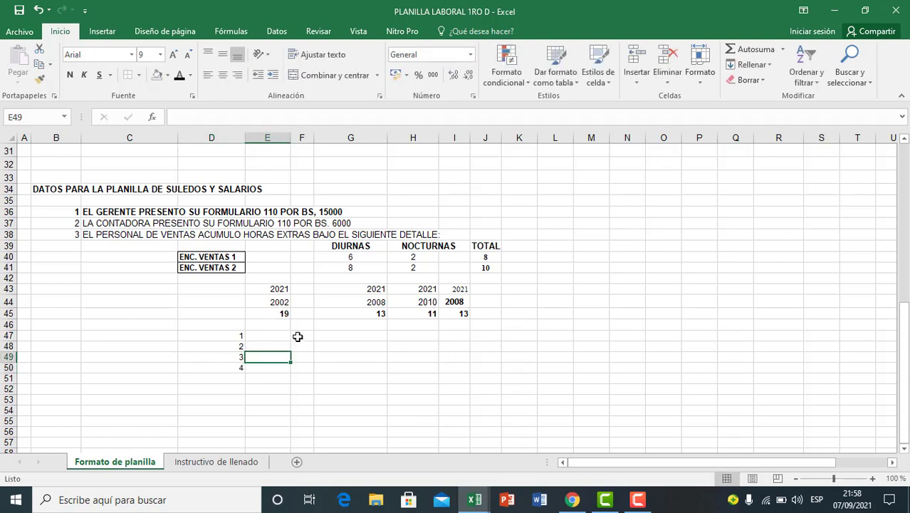
Step: Enter 34% as employee 1's seniority bonus percentage in E47
left_click(276, 337)
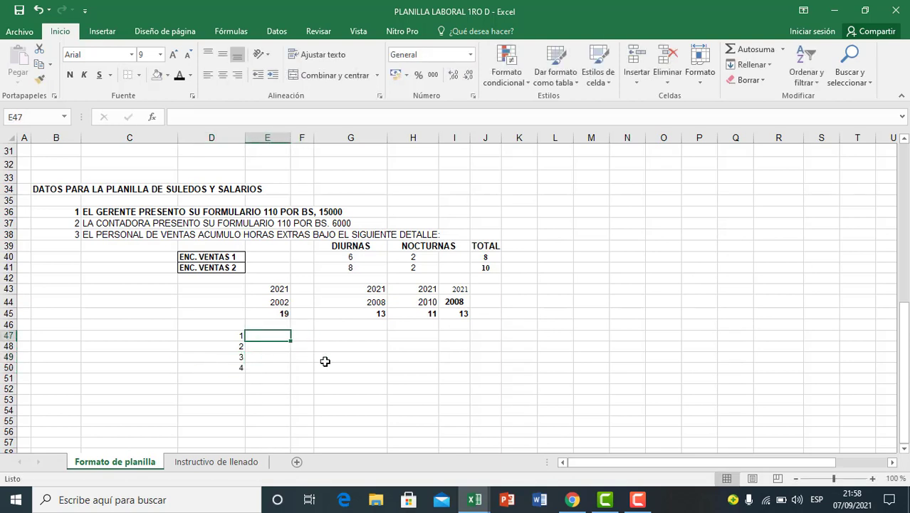
type("34")
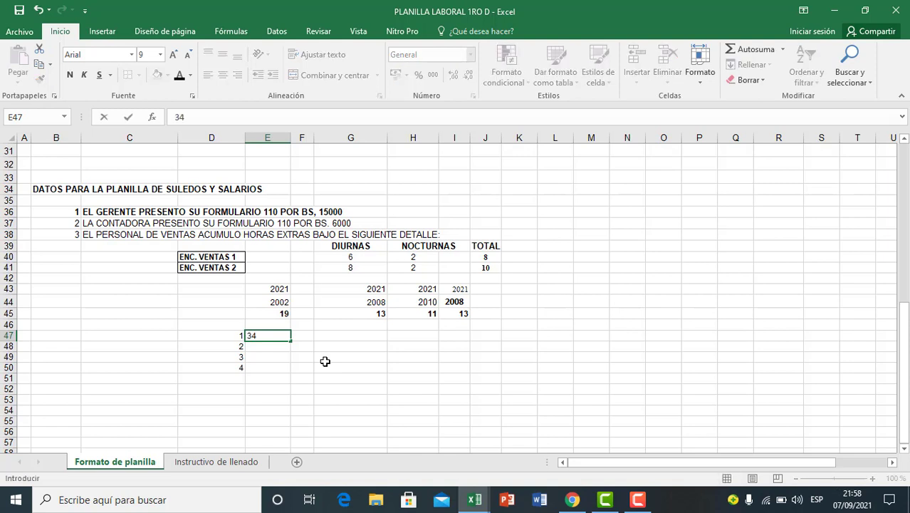
left_click(274, 347)
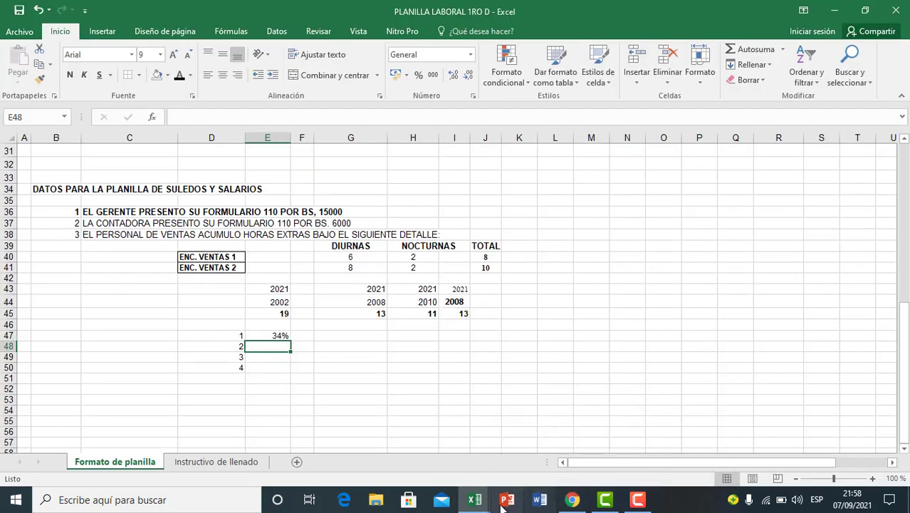
Step: Switch to the PLANILLAS DE SUELDOS Y SALARIOS 2021 workbook and highlight the 11-14 years line with its percentage in the seniority scale
mouse_move(474, 500)
left_click(490, 456)
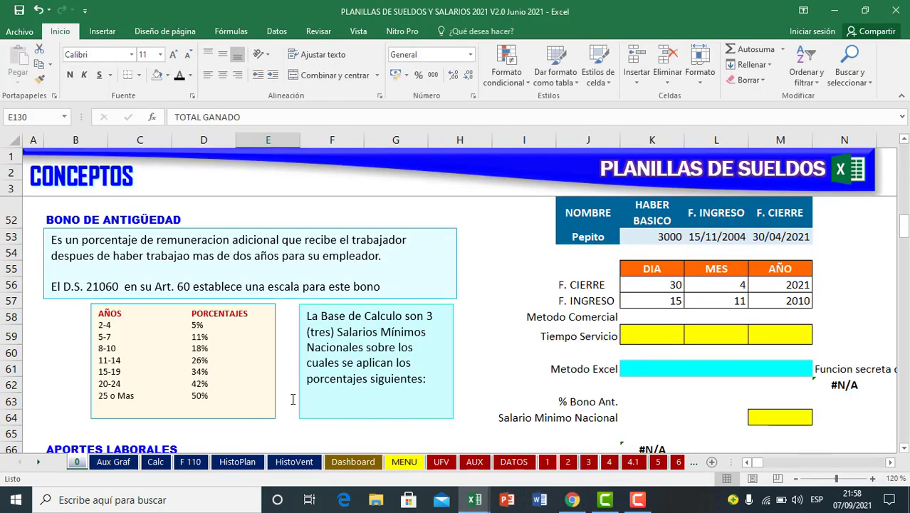
left_click(111, 363)
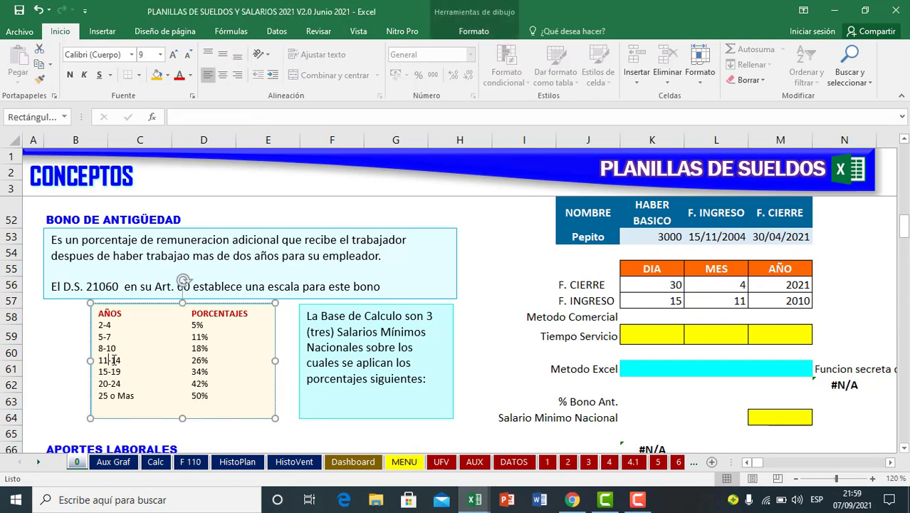
left_click_drag(102, 361, 209, 360)
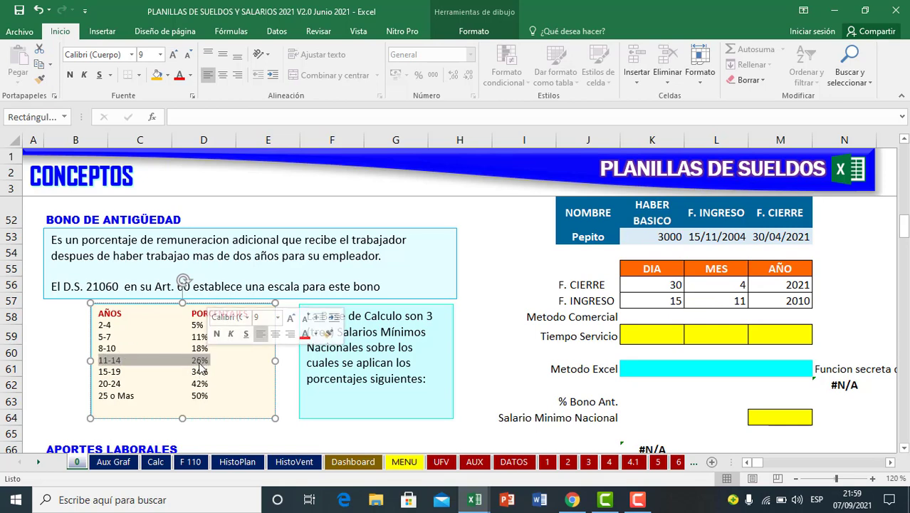
Step: Return to the PLANILLA LABORAL 1RO D workbook and enter 26% for employee 2 in E48
mouse_move(474, 502)
left_click(430, 471)
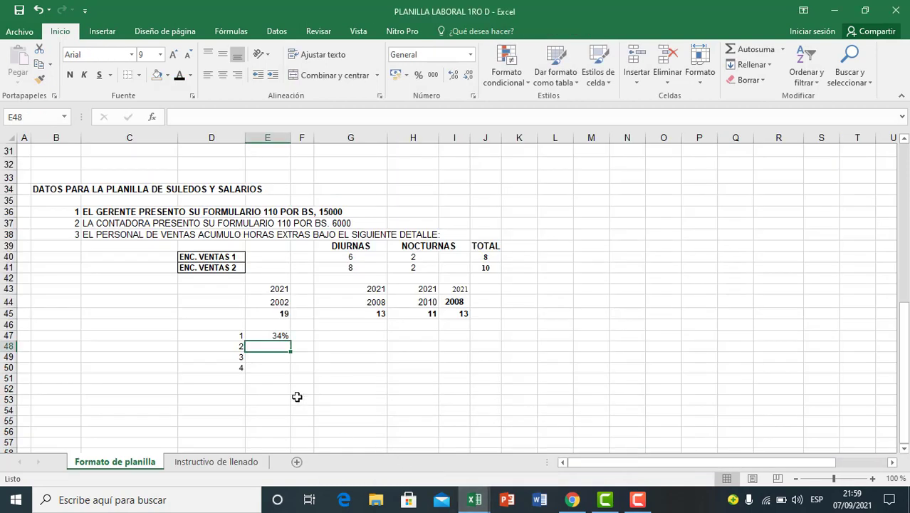
type("2")
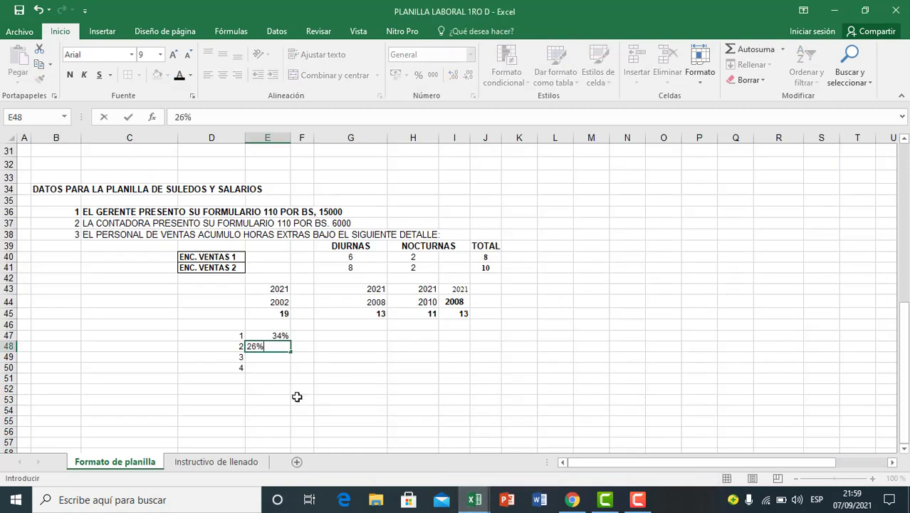
type("6%")
left_click(297, 366)
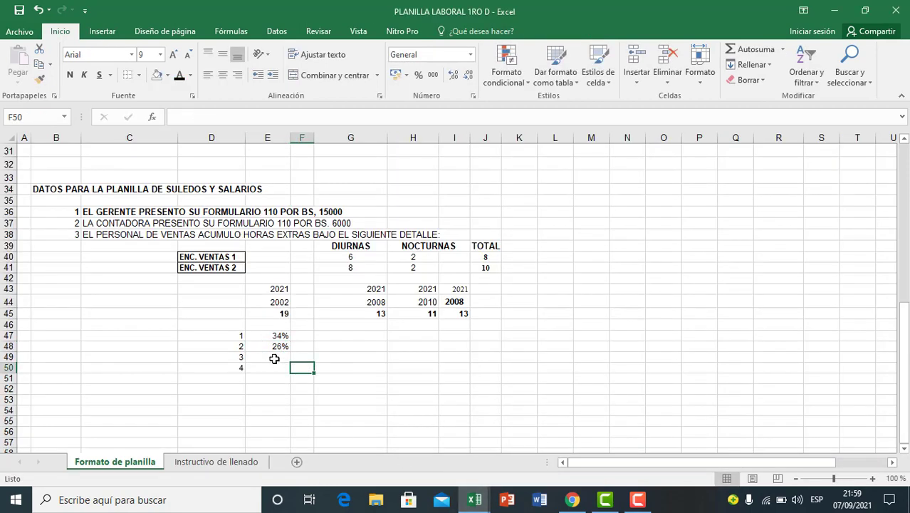
Step: Check the third employee's years of service in H45 against the 11-14 years line of the seniority scale in the other workbook
left_click(274, 359)
left_click(429, 315)
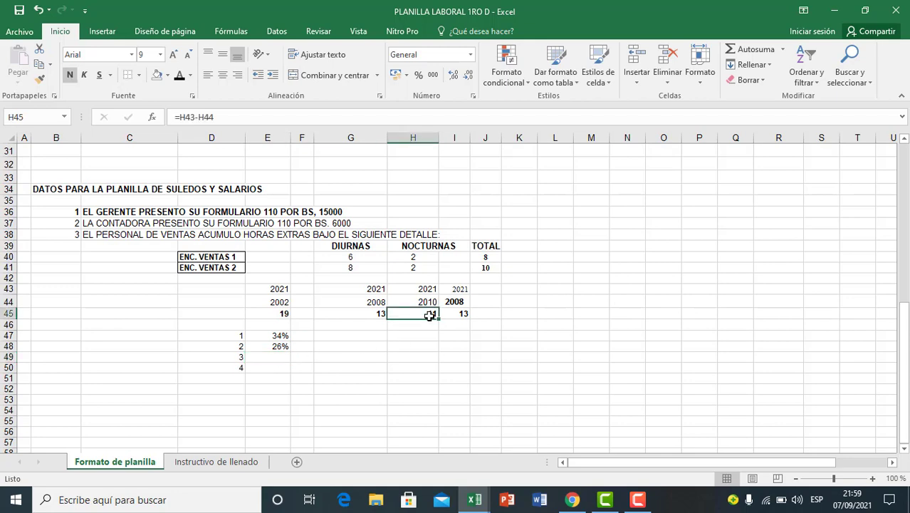
mouse_move(474, 499)
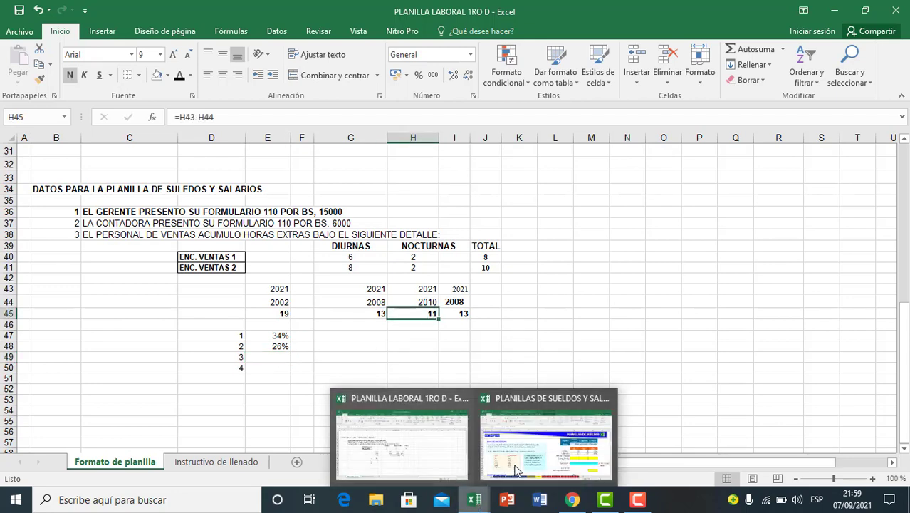
left_click(516, 464)
left_click(109, 362)
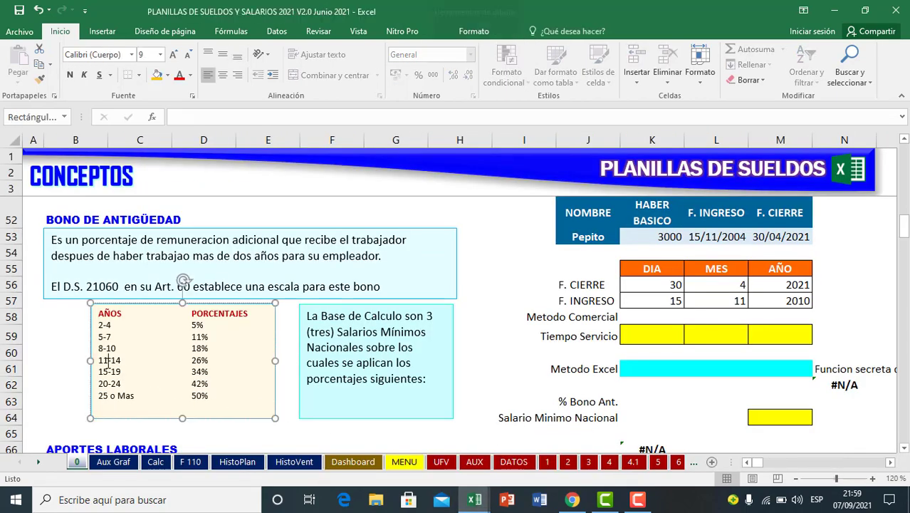
left_click_drag(101, 360, 193, 359)
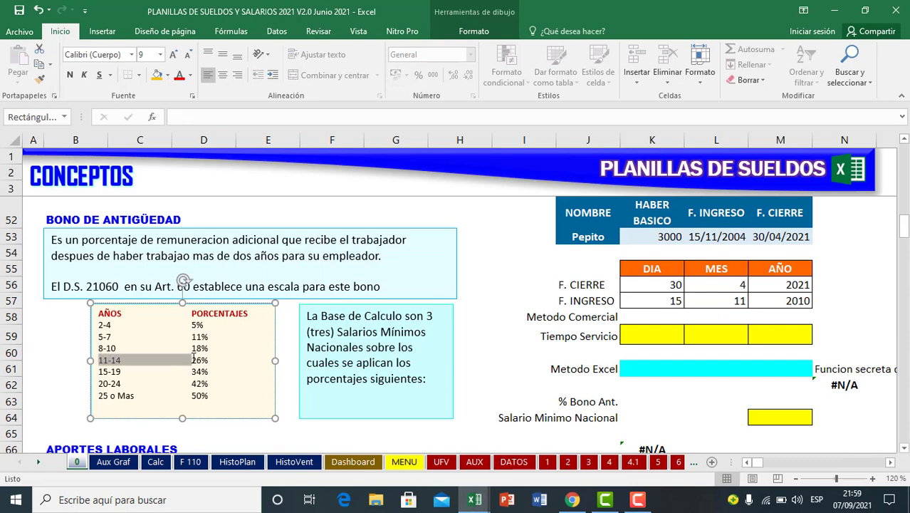
Step: Return to the PLANILLA LABORAL 1RO D workbook and enter 26 for employee 3 in E49
mouse_move(474, 499)
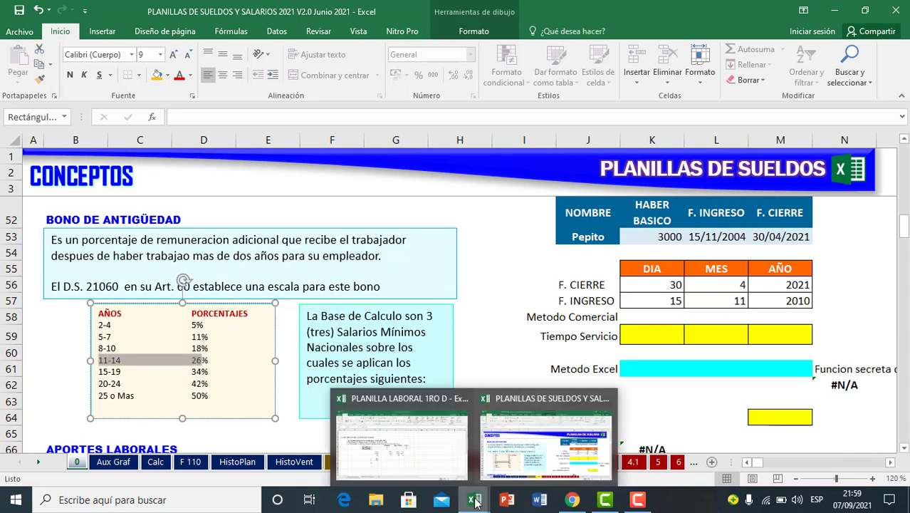
left_click(427, 458)
left_click(282, 358)
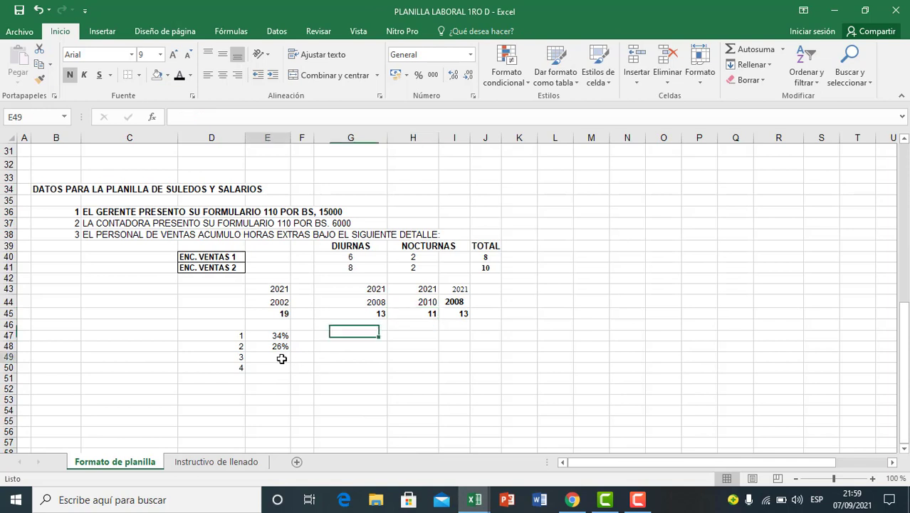
type("26")
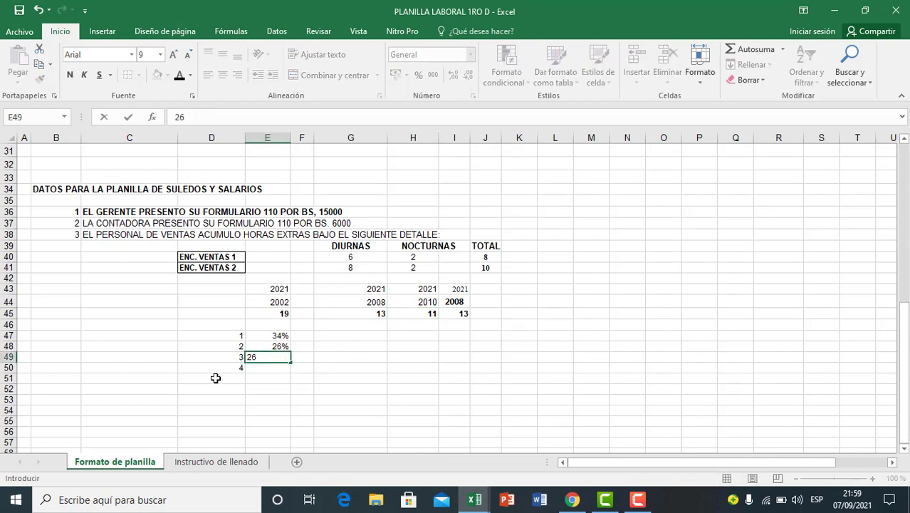
left_click(267, 381)
Step: Compare the years of service in G45 and I45, including the years in G43:G44 behind the first
left_click(373, 318)
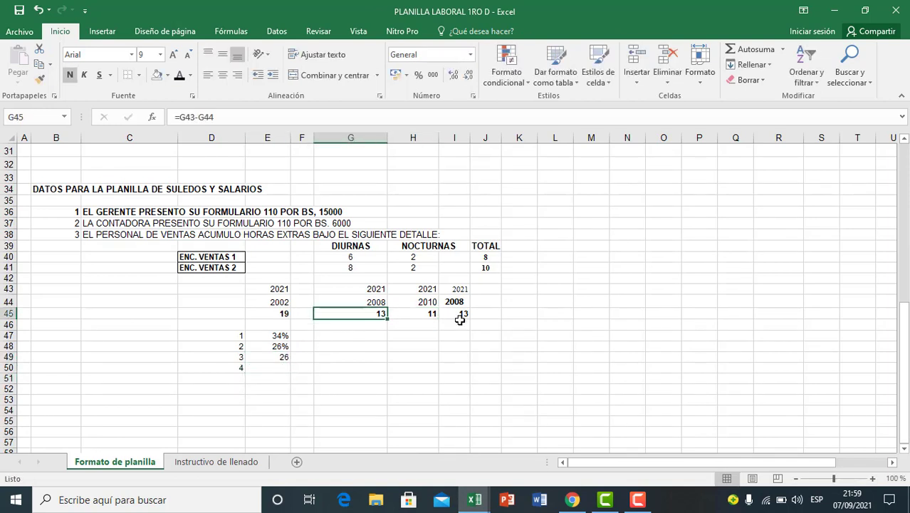
left_click(456, 319)
left_click_drag(373, 289, 376, 315)
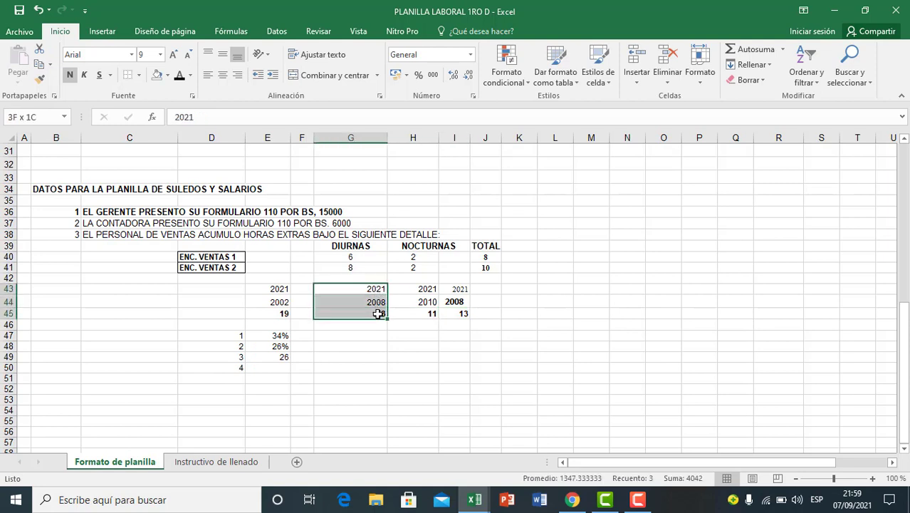
left_click(378, 322)
left_click(377, 314)
left_click(452, 314)
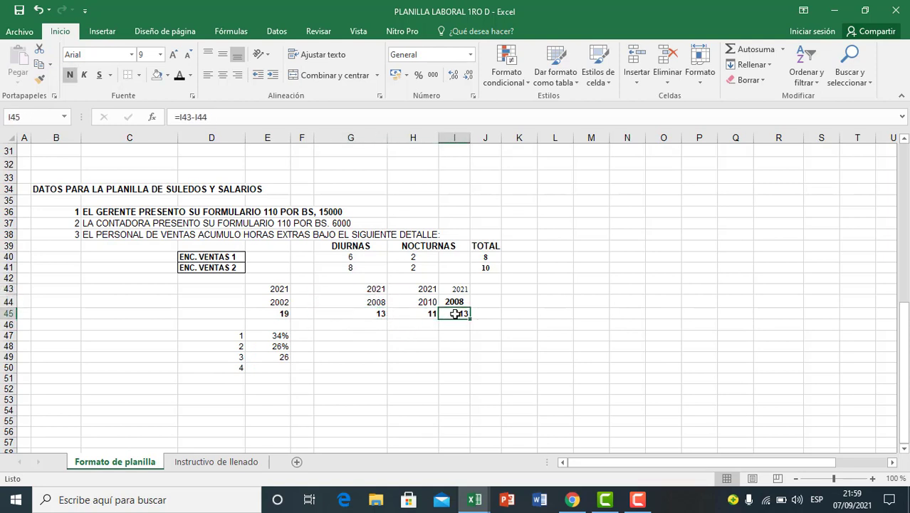
Step: Set employee 3's percentage in E49 to 26% and enter 26% for employee 4 in E50
left_click(282, 364)
left_click(281, 358)
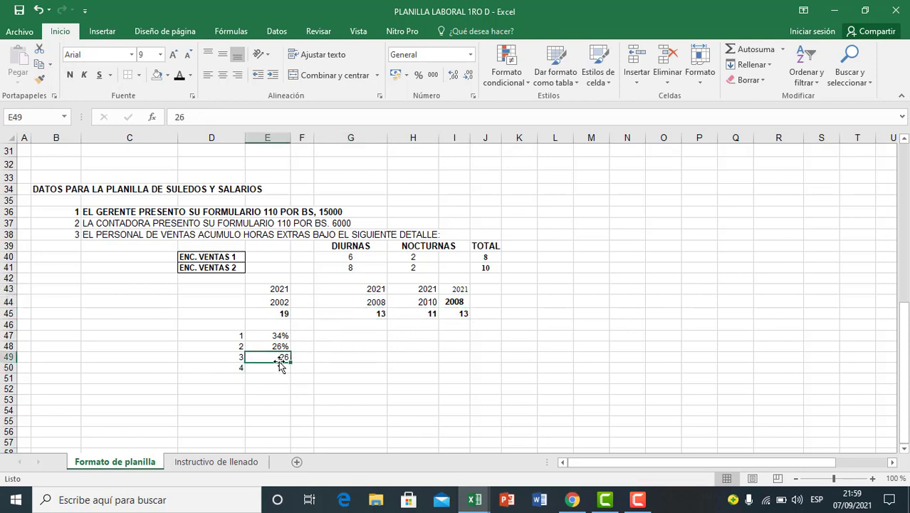
type("26%")
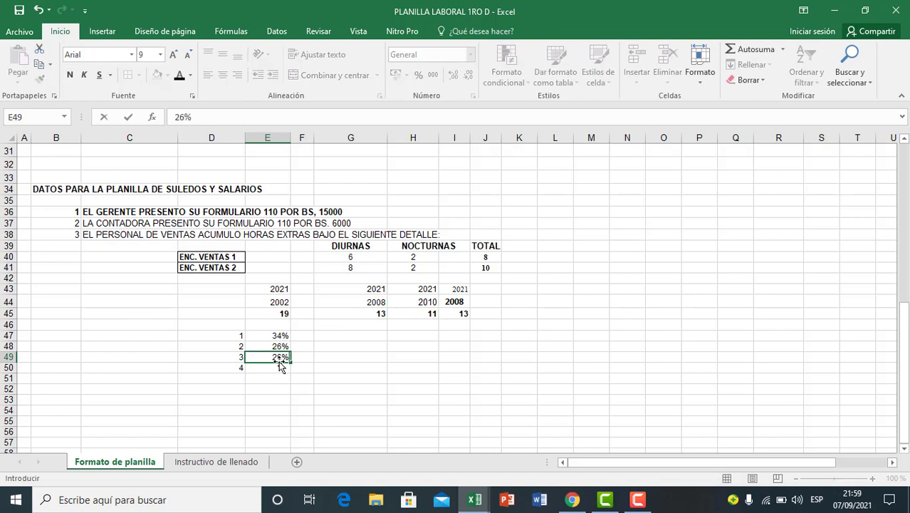
key("Return")
type("26")
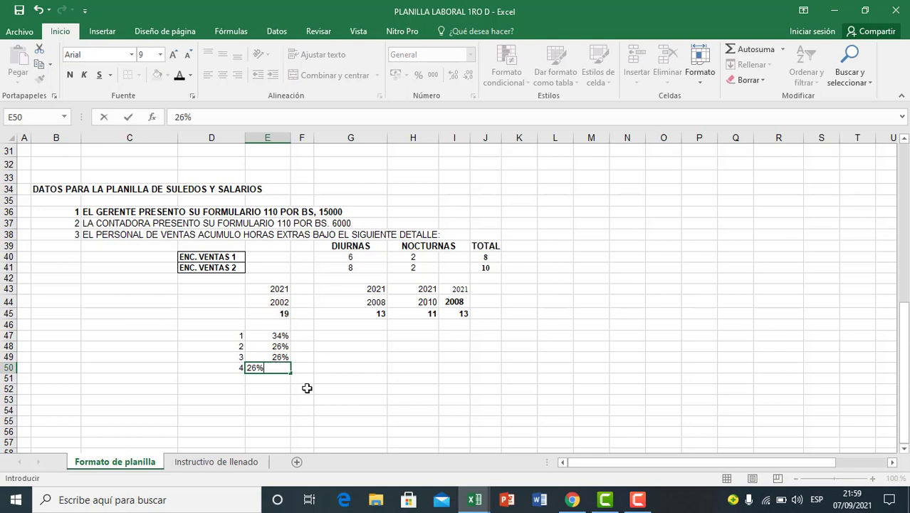
left_click(304, 386)
Step: Review the four employees' seniority bonus percentages in E47:E50
left_click(272, 338)
left_click_drag(277, 346, 276, 367)
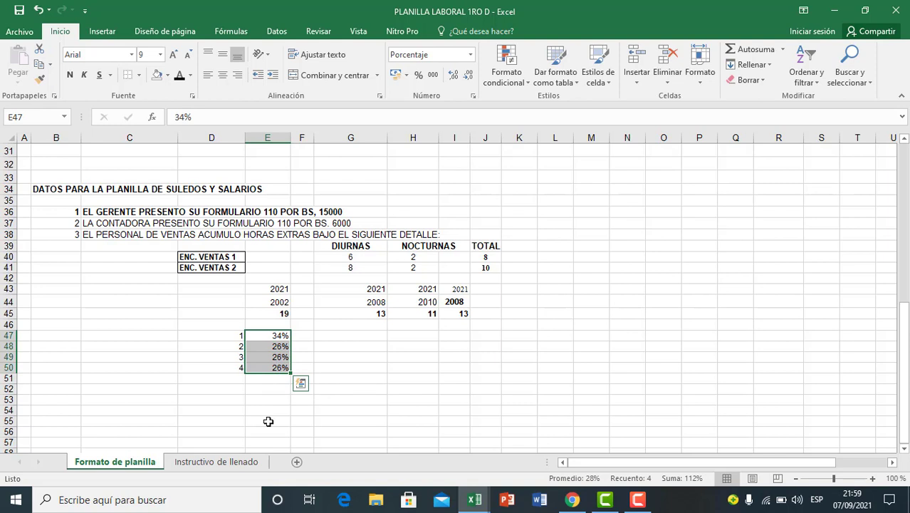
left_click(268, 420)
left_click(268, 367)
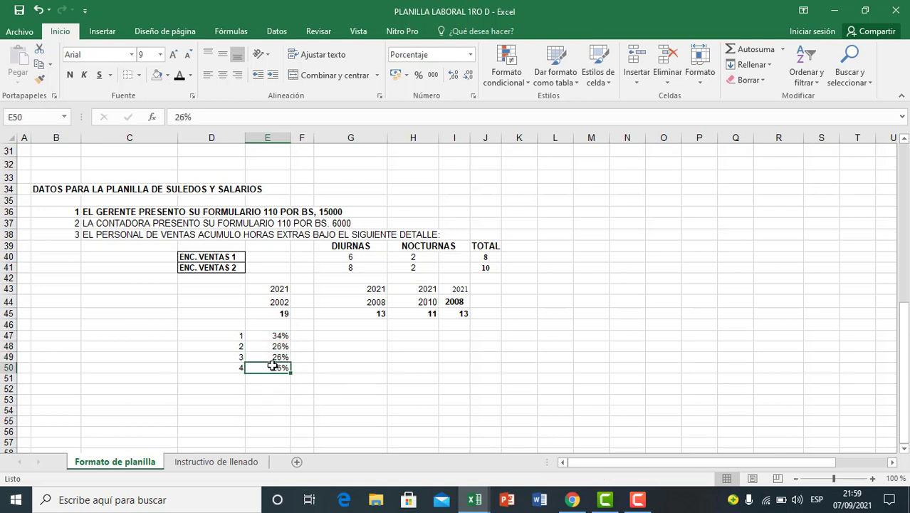
left_click_drag(276, 335, 277, 368)
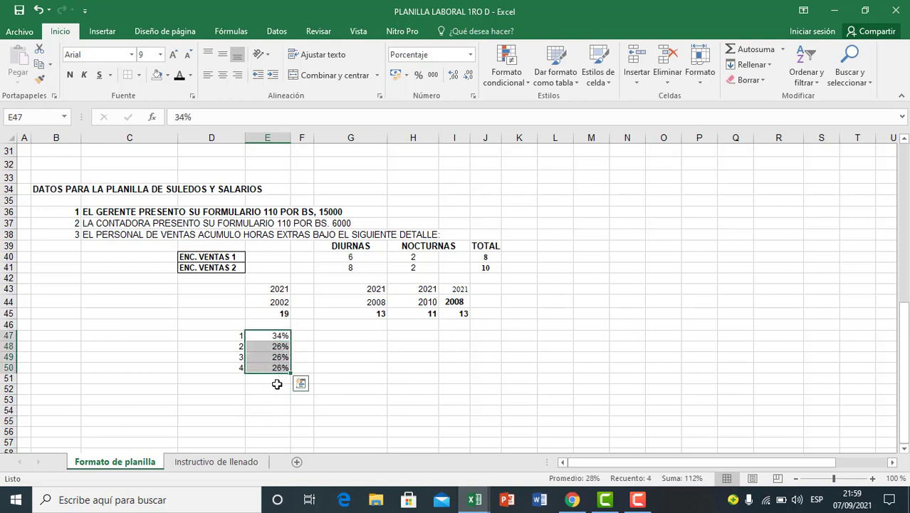
left_click(276, 388)
Step: Calculate the seniority bonus base of three national minimum wages in G47 with the formula =2164*3
left_click(322, 358)
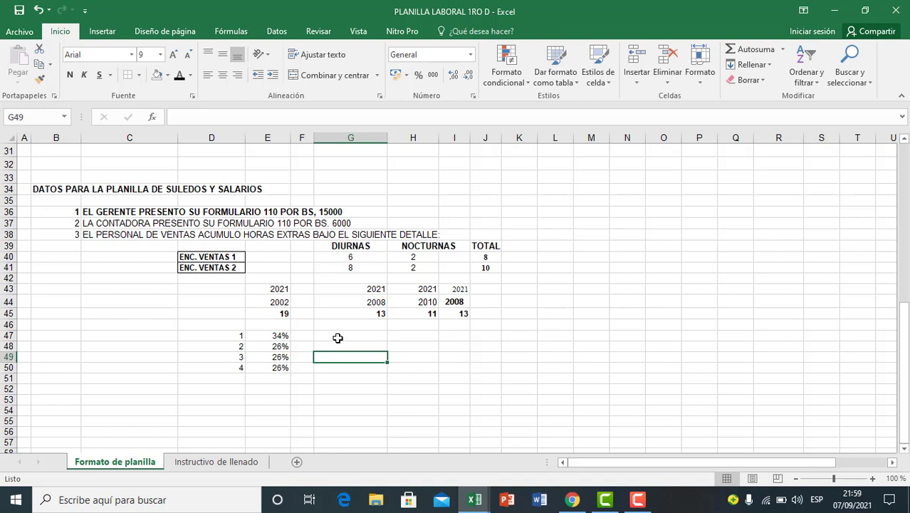
left_click(338, 337)
left_click(335, 356)
left_click(332, 340)
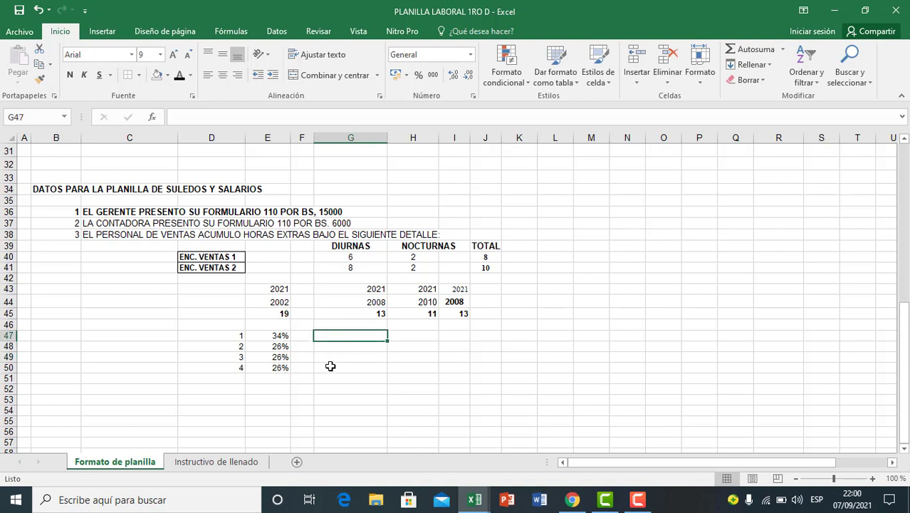
type("=")
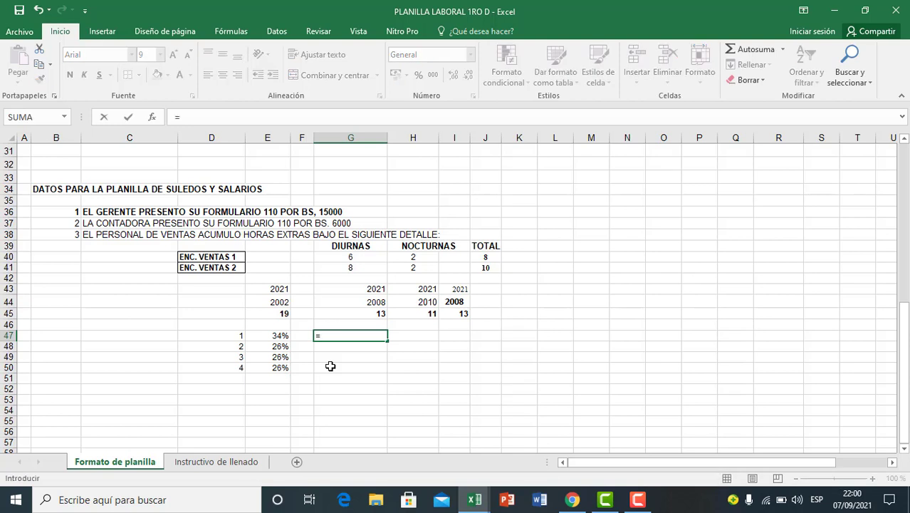
type("26")
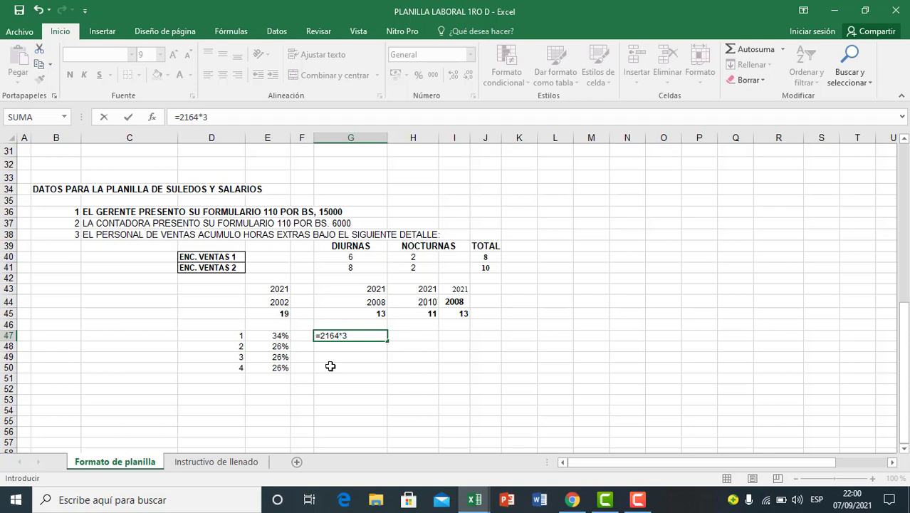
type("64*3")
key("Return")
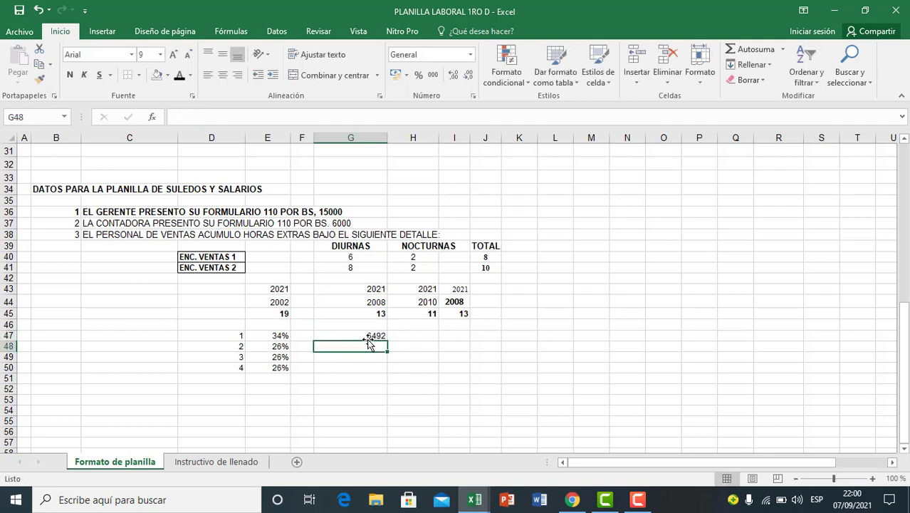
Step: Copy the bonus base formula from G47 into G48:G50 for the other three employees
left_click(367, 338)
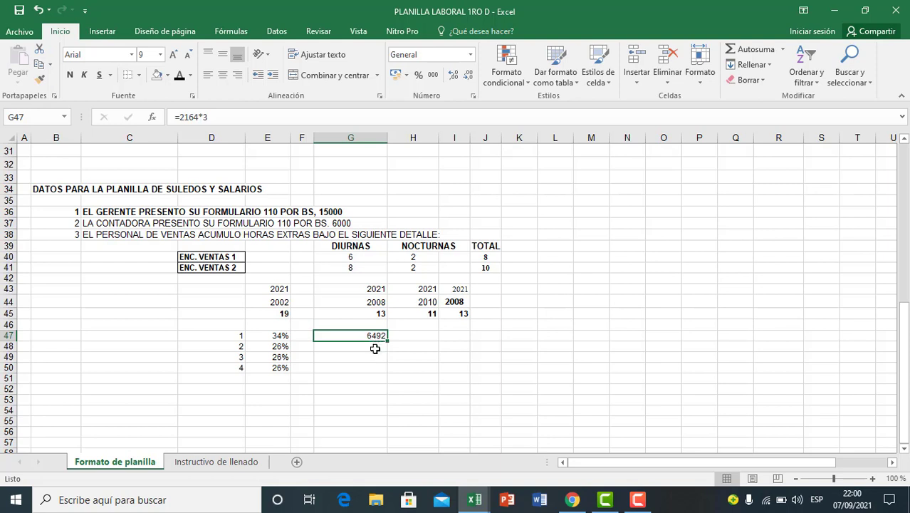
key("ctrl+c")
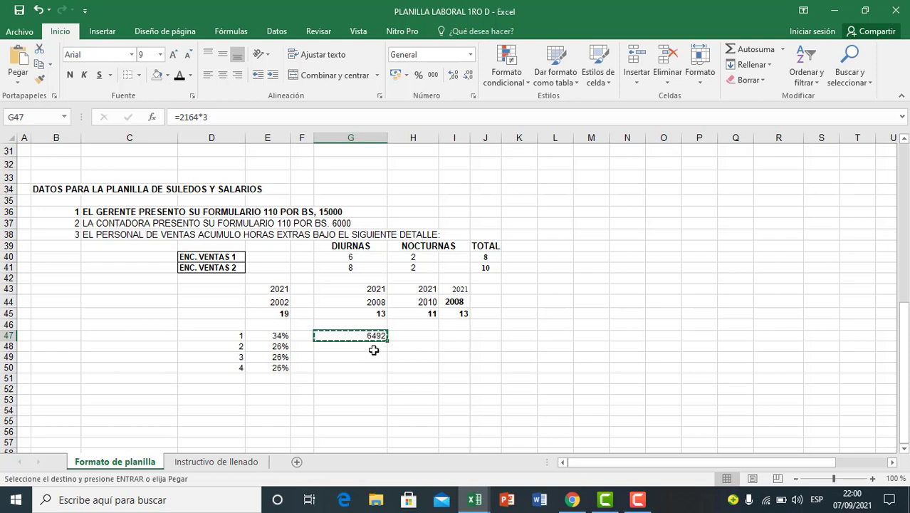
left_click_drag(373, 349, 376, 365)
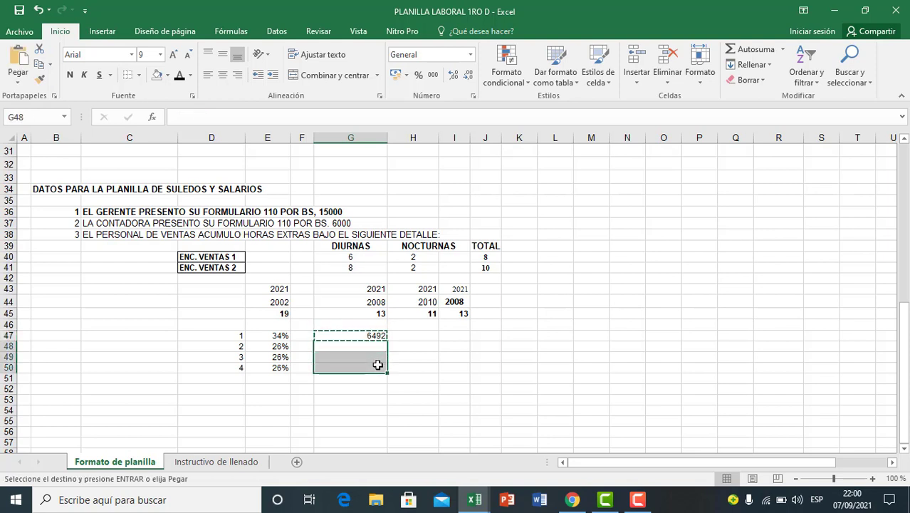
key("ctrl+v")
left_click(431, 355)
key("Escape")
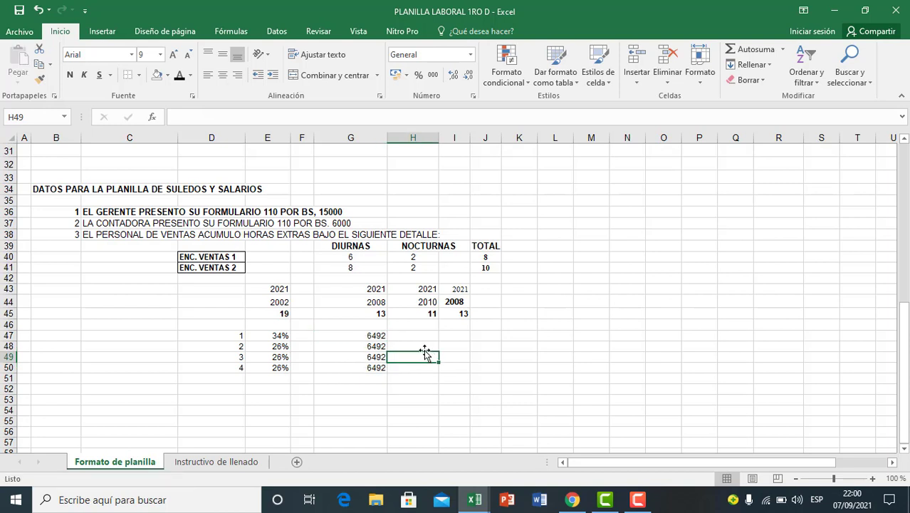
left_click(421, 337)
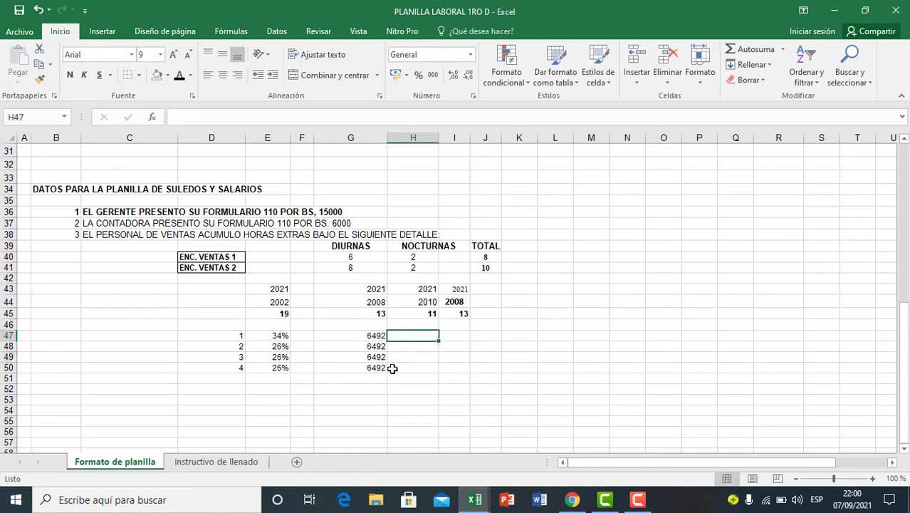
Step: Calculate employee 1's seniority bonus in H47 with the formula =E47*G47
type("=")
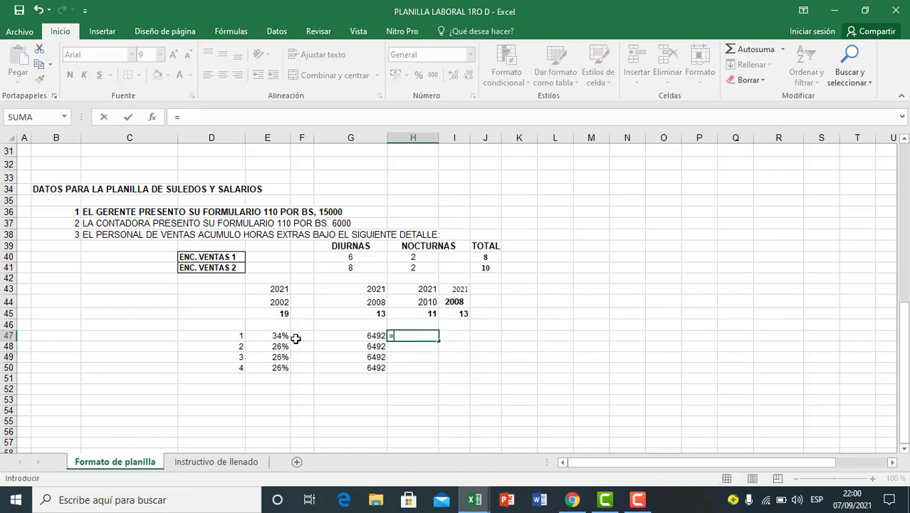
left_click(261, 336)
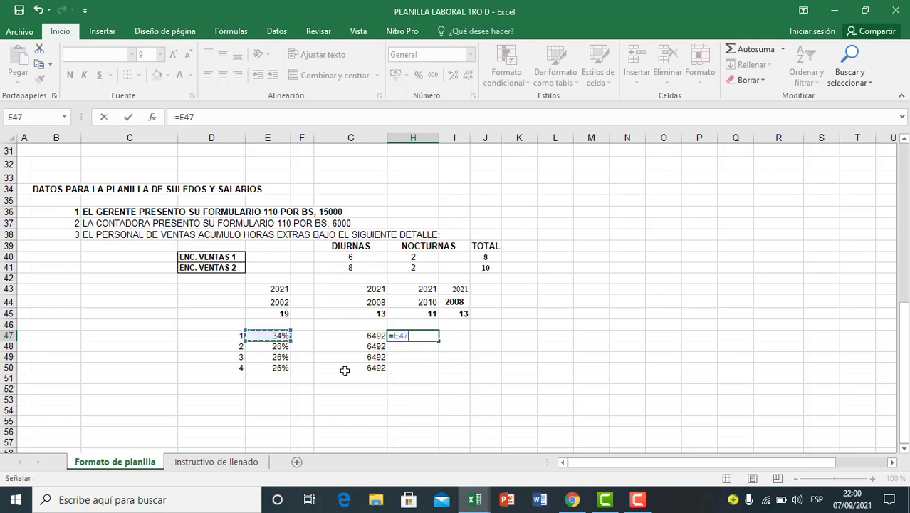
type("*")
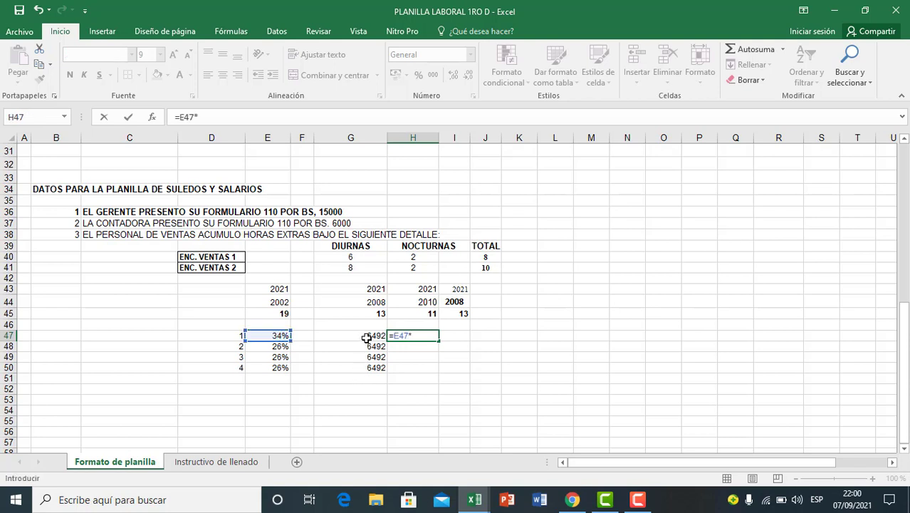
left_click(364, 337)
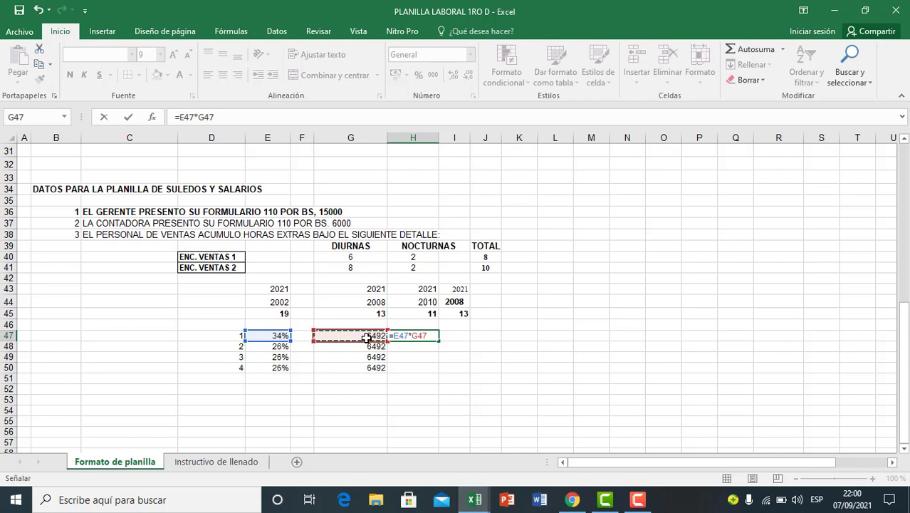
key("Return")
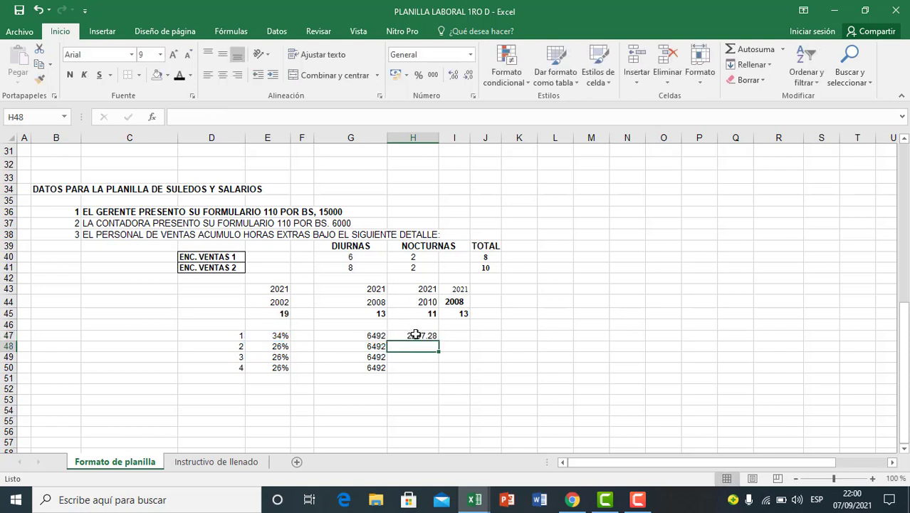
Step: Copy the seniority bonus formula from H47 into H48:H50 for the other three employees
left_click(416, 335)
left_click_drag(439, 342, 440, 371)
left_click(429, 389)
left_click(416, 359)
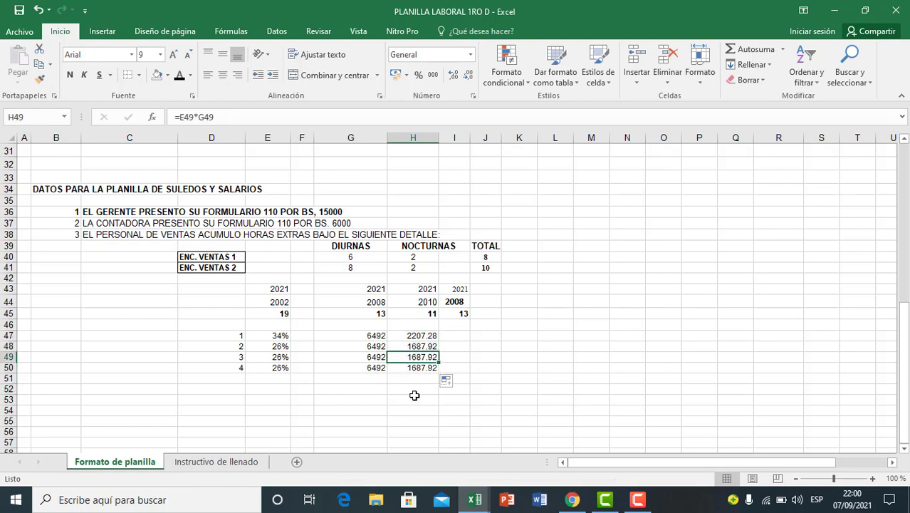
left_click(427, 399)
left_click(413, 354)
left_click(397, 380)
Step: Copy the four bonus amounts in H47:H50 into the payroll's Bono de Antigüedad cells L9:L12 as values only
left_click(415, 335)
left_click_drag(415, 335, 409, 366)
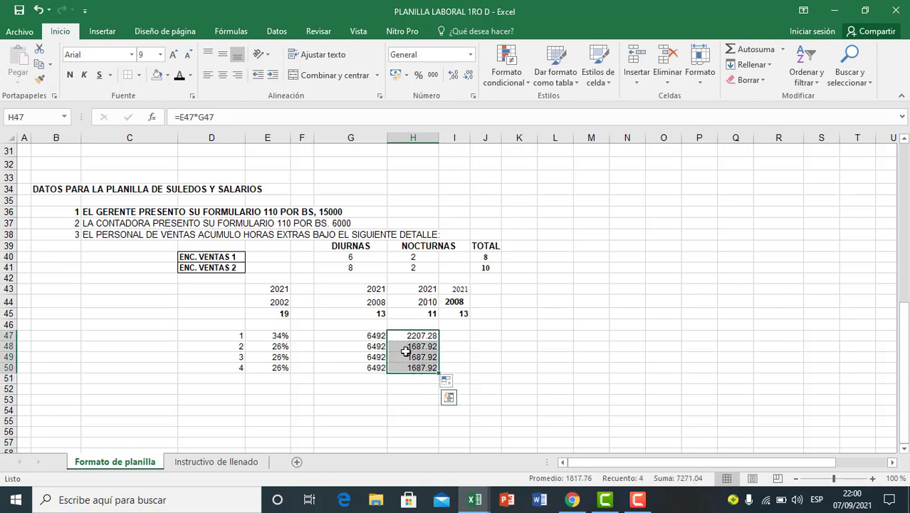
key("ctrl+c")
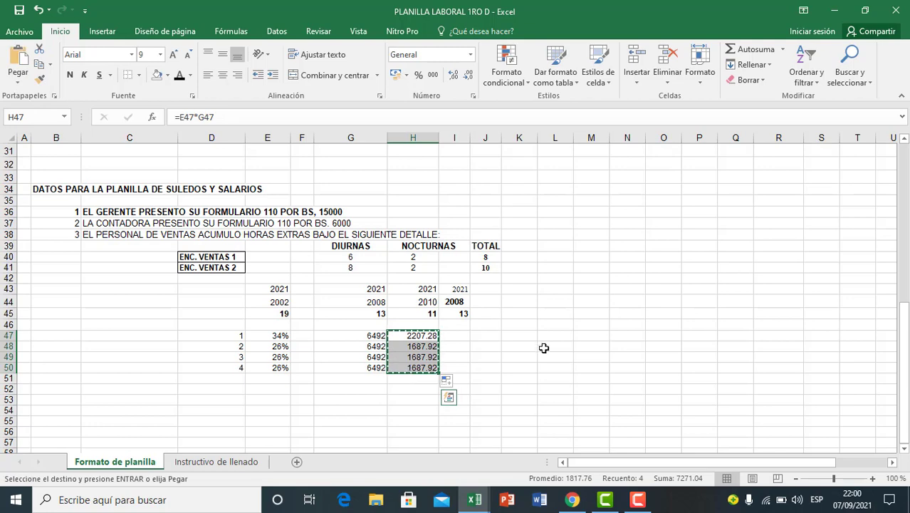
scroll(565, 357, "up", 9)
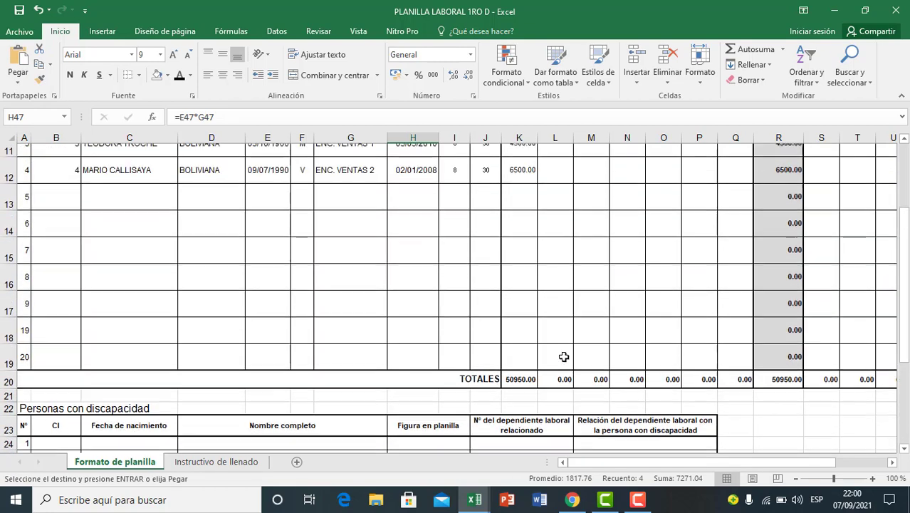
left_click(564, 251)
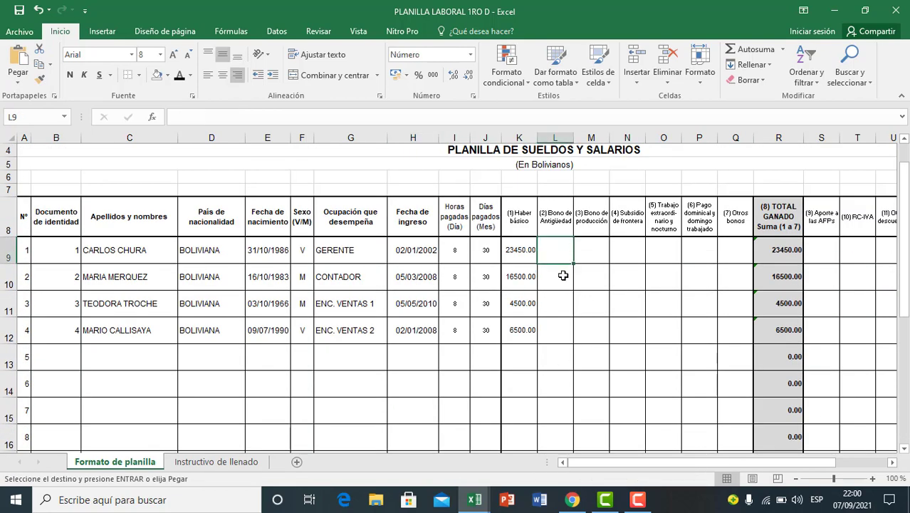
left_click(558, 332, "shift")
key("ctrl+v")
left_click(610, 355)
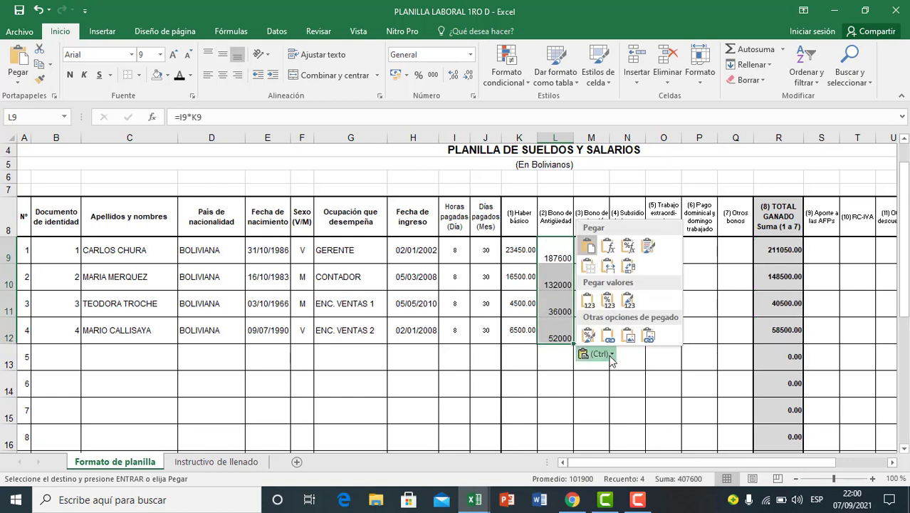
left_click(589, 300)
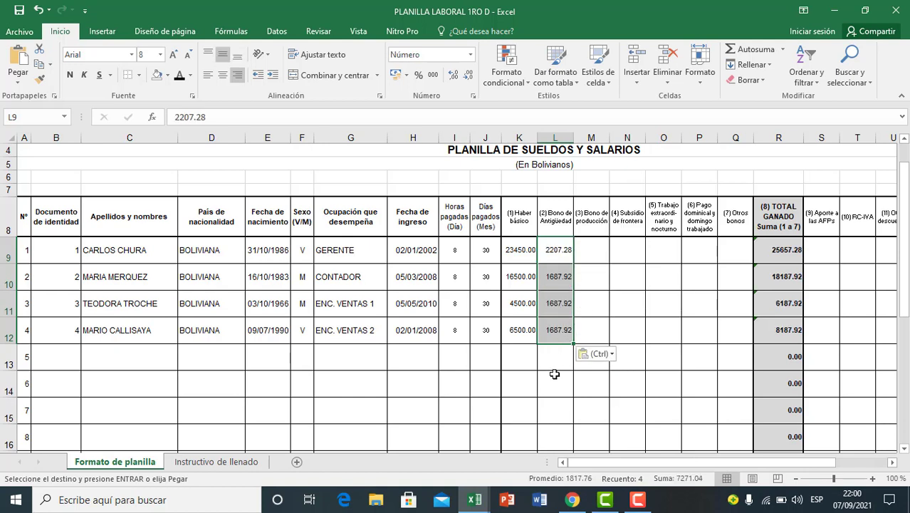
left_click(554, 374)
left_click(581, 303)
left_click(552, 262)
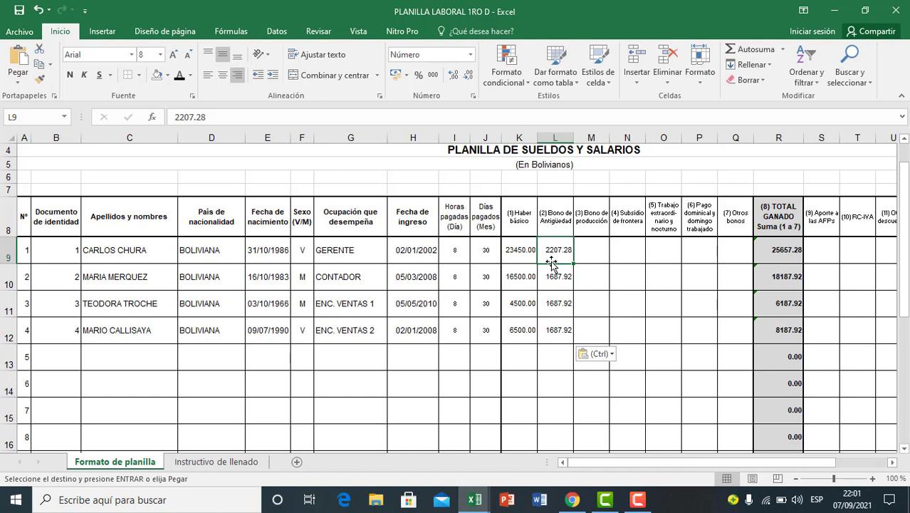
Step: Review the payroll columns for production bonus, border subsidy, and overtime and night work across the four employees
left_click(593, 226)
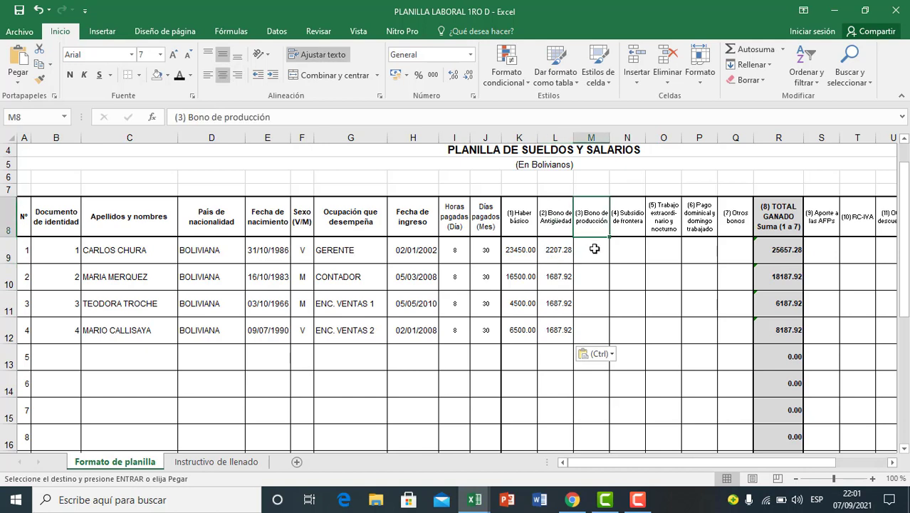
left_click(598, 265)
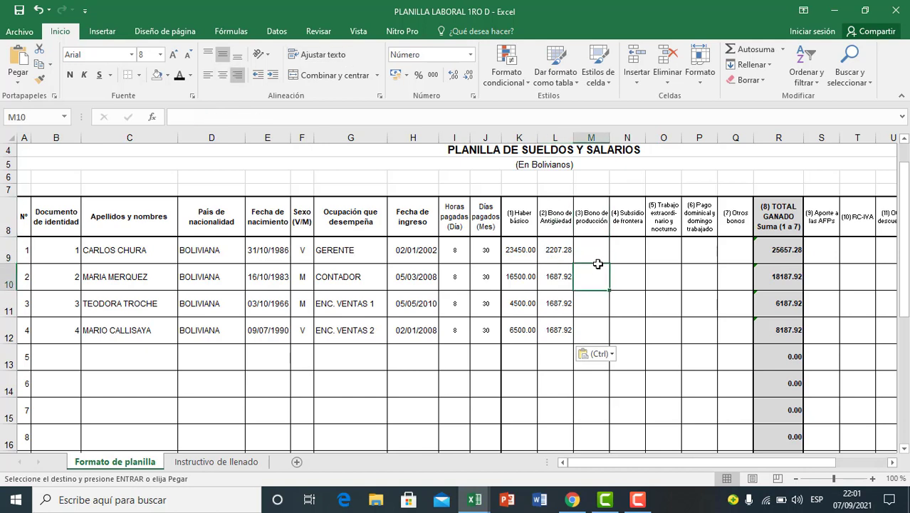
left_click(599, 226)
left_click(607, 267)
left_click(627, 226)
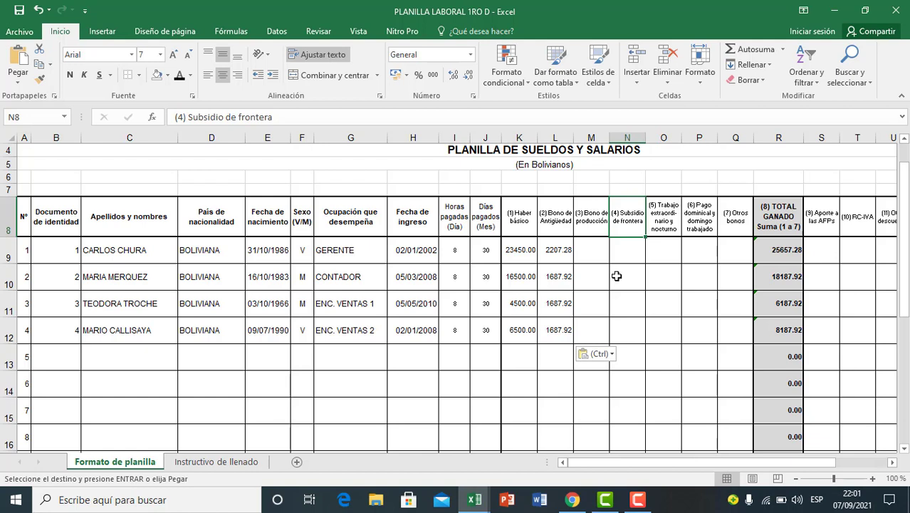
left_click(666, 225)
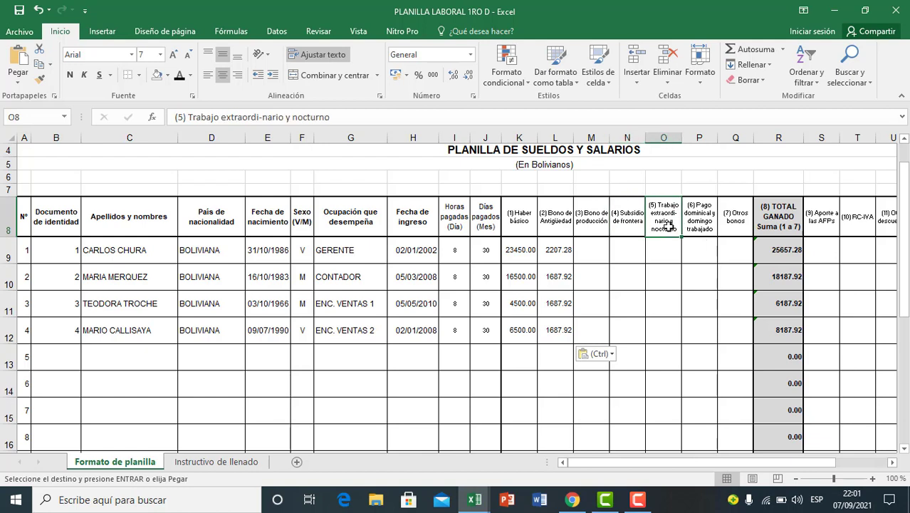
left_click(660, 278)
left_click(656, 330)
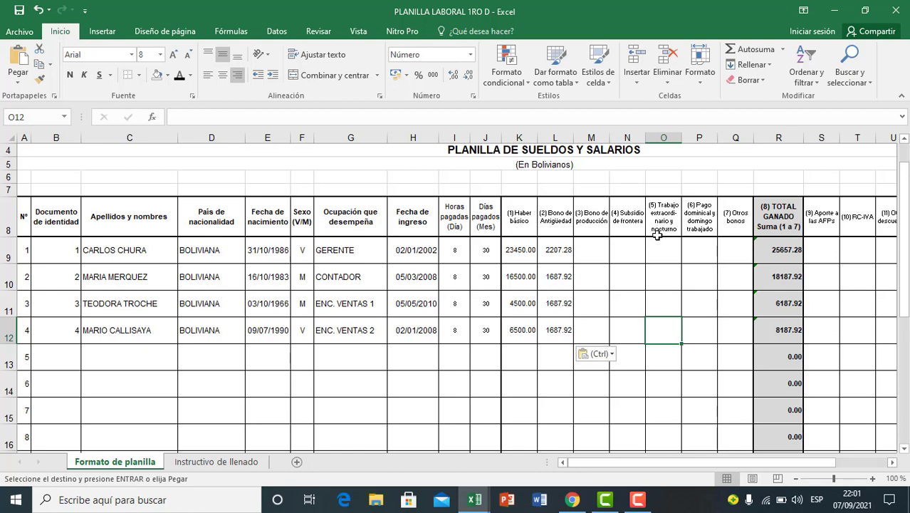
left_click(667, 249)
left_click(664, 322)
left_click_drag(662, 252, 670, 335)
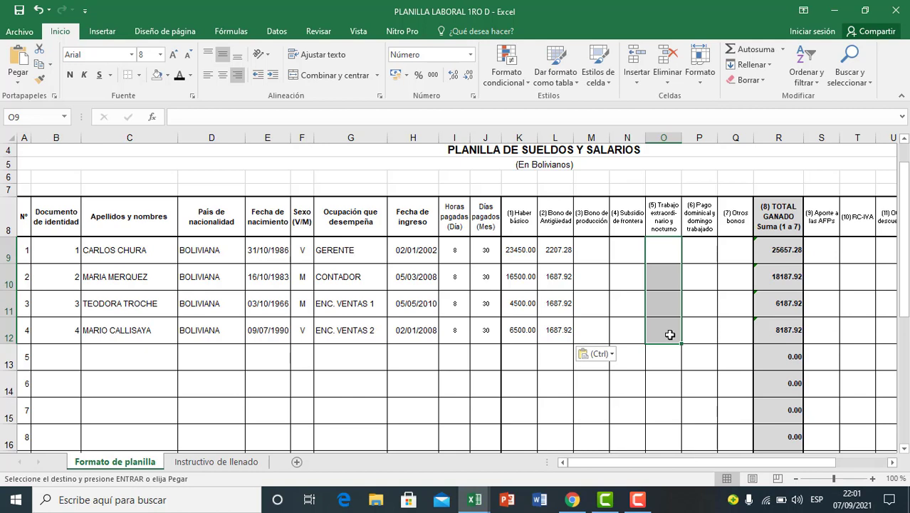
Step: Review the Sunday pay and other bonuses columns and recheck the overtime and night work cells for the four employees
left_click(687, 333)
left_click(696, 247)
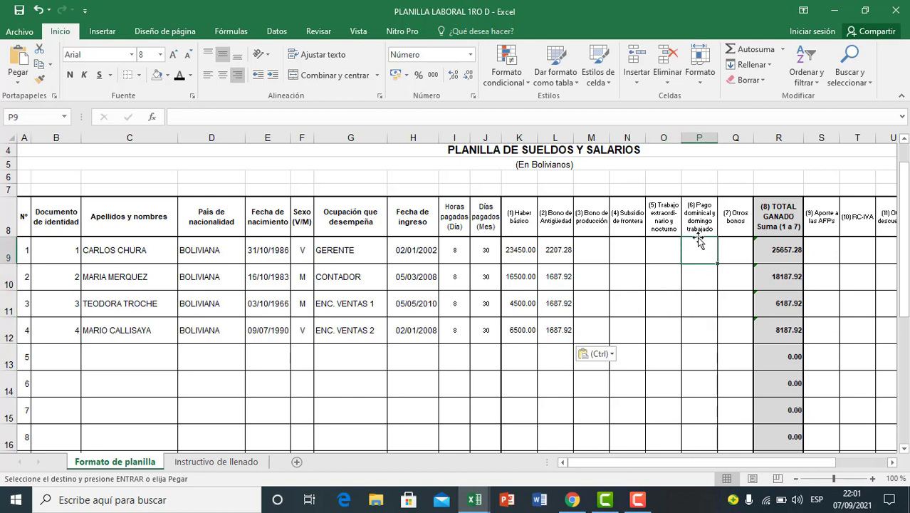
left_click(700, 223)
left_click(698, 246)
left_click(695, 282)
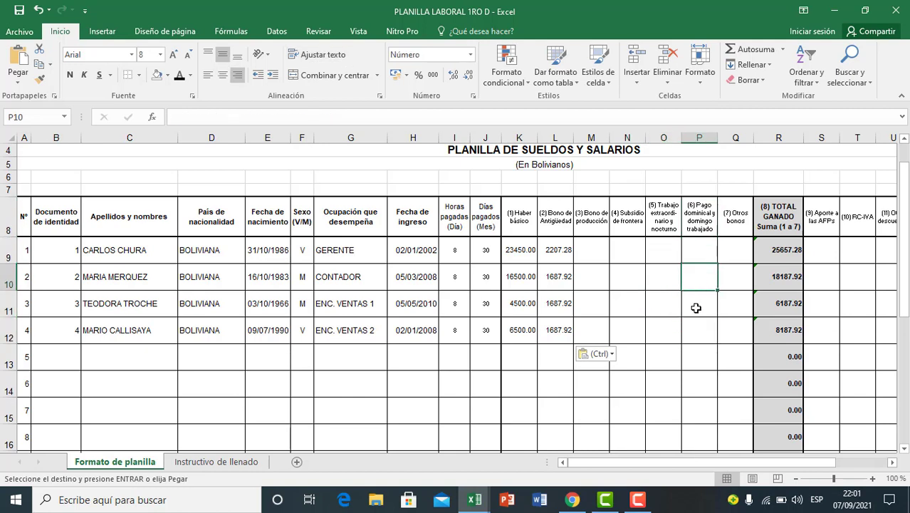
left_click(700, 327)
left_click_drag(697, 252, 695, 327)
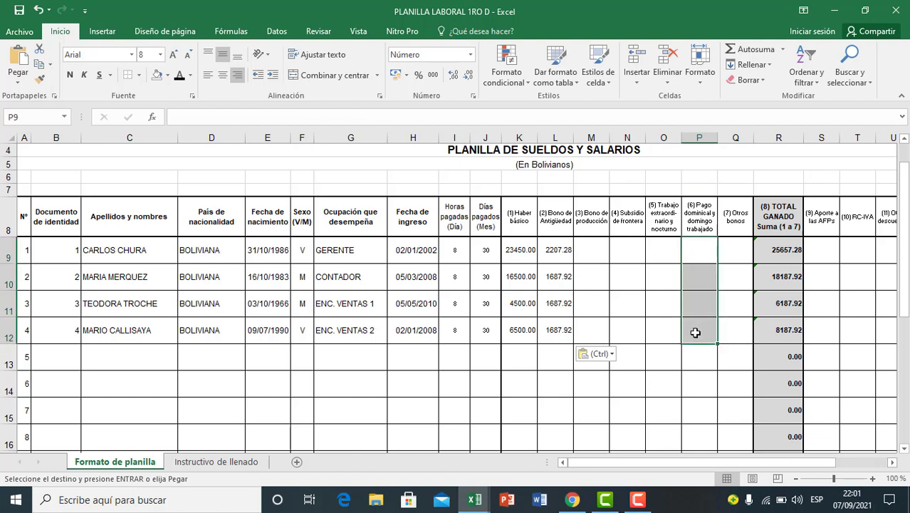
left_click_drag(730, 245, 732, 335)
left_click(695, 334)
left_click(655, 252)
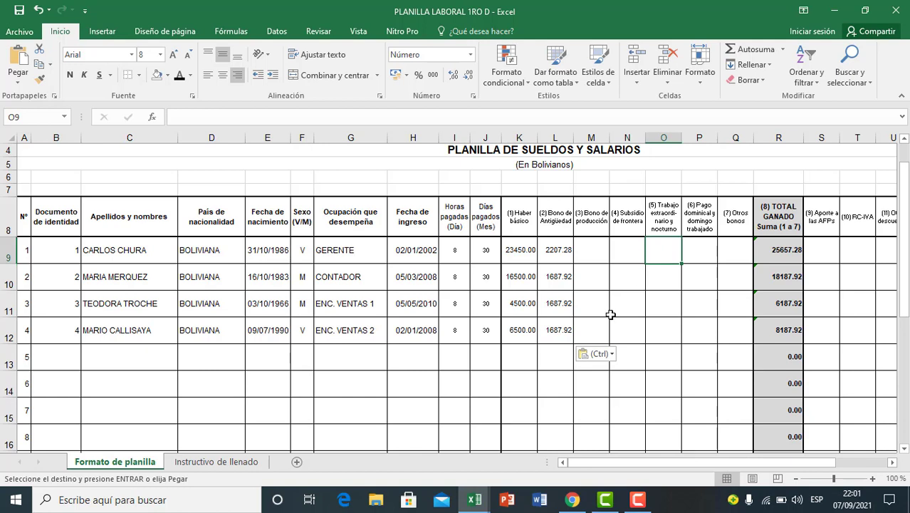
left_click(656, 309)
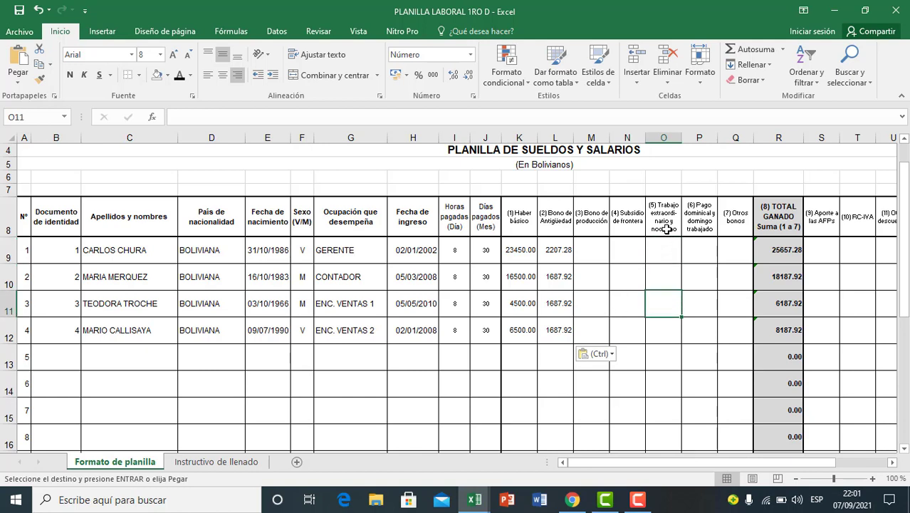
left_click_drag(665, 228, 670, 331)
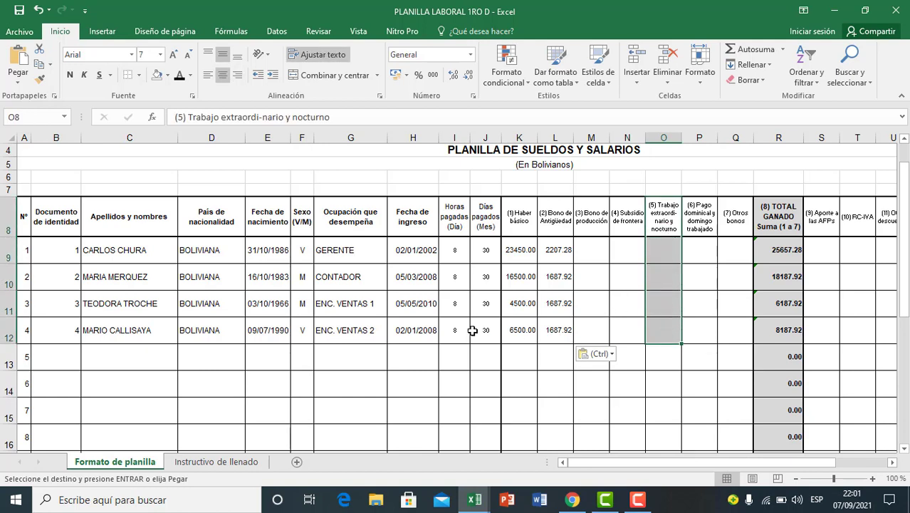
left_click(594, 295)
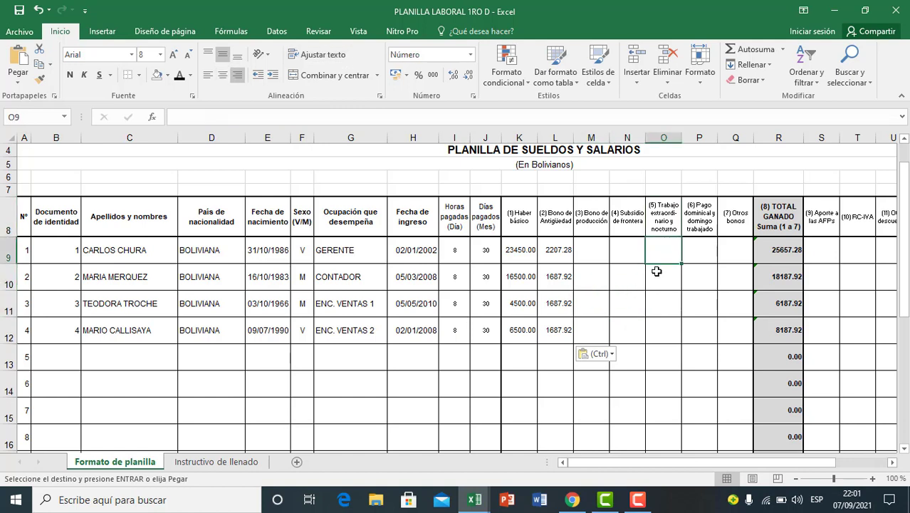
left_click(664, 327)
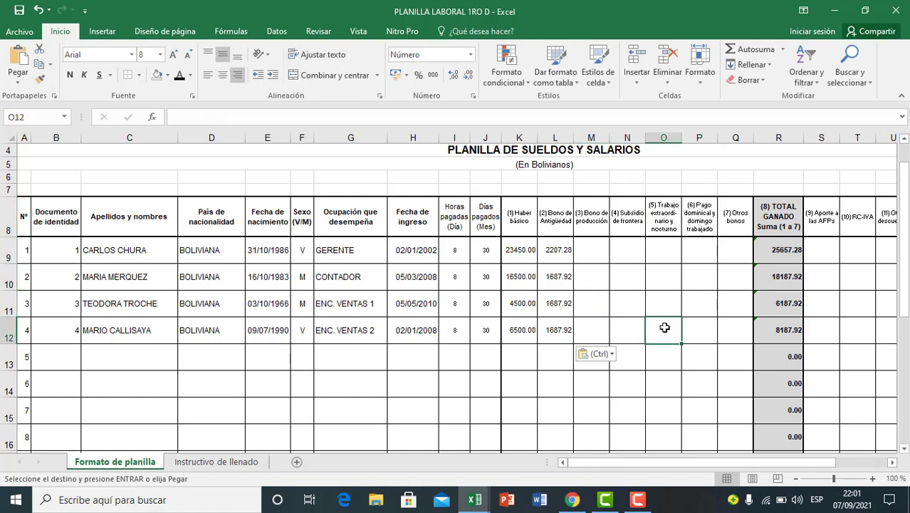
Step: Copy the four employees' base salaries from K9:K12 into E52:E55 below the seniority bonus calculations
left_click_drag(517, 250, 517, 334)
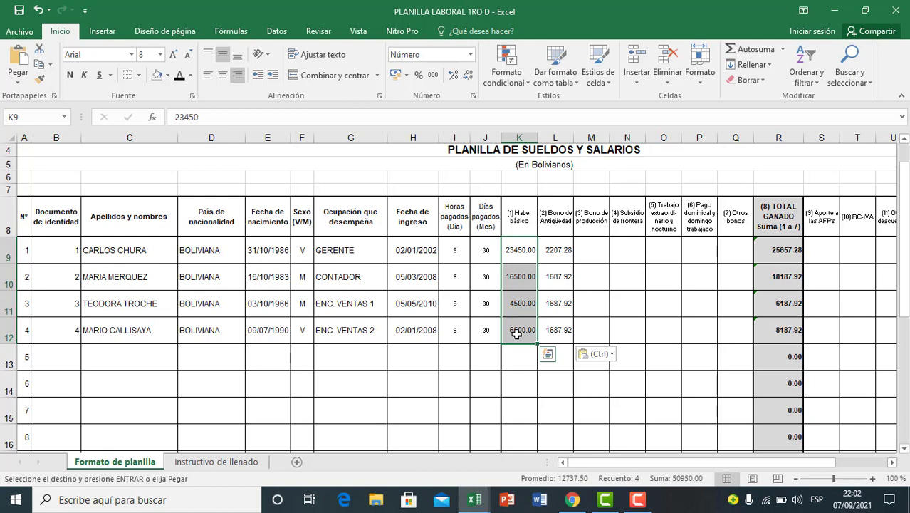
left_click(517, 357)
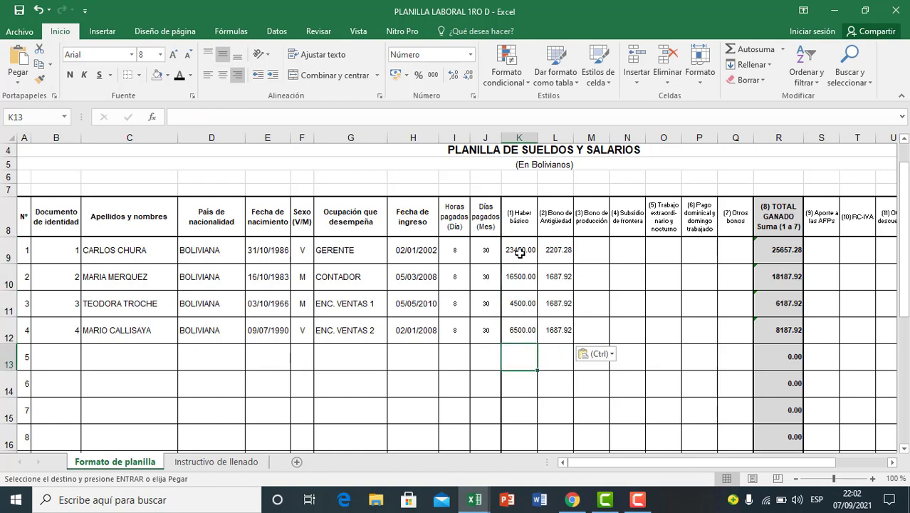
left_click_drag(517, 249, 522, 337)
key("ctrl+c")
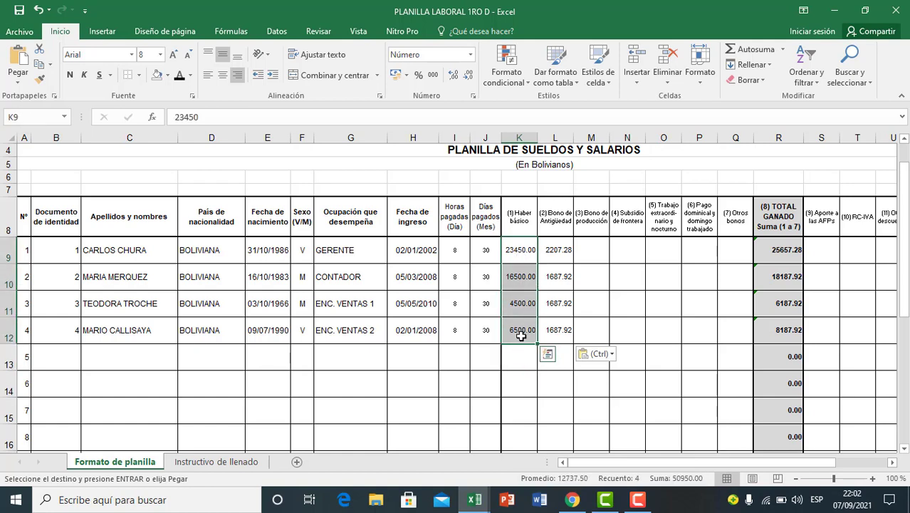
scroll(460, 357, "down", 7)
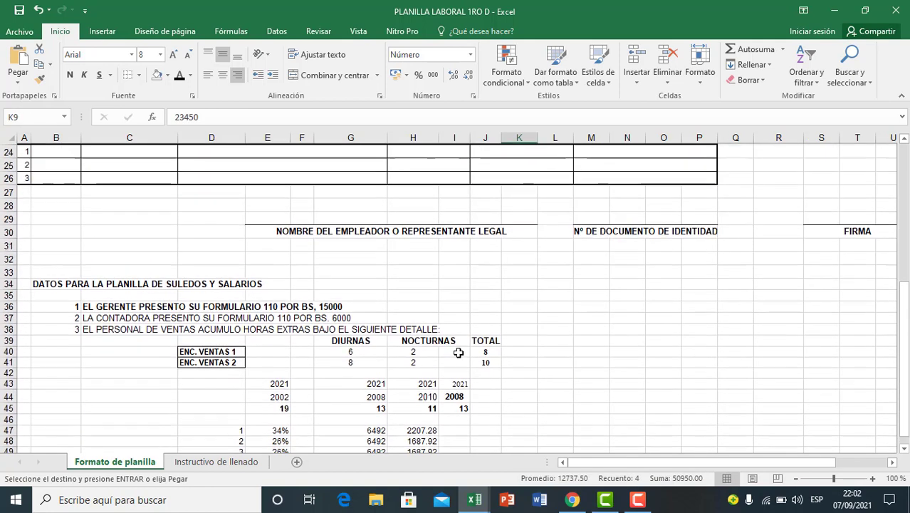
scroll(459, 352, "down", 4)
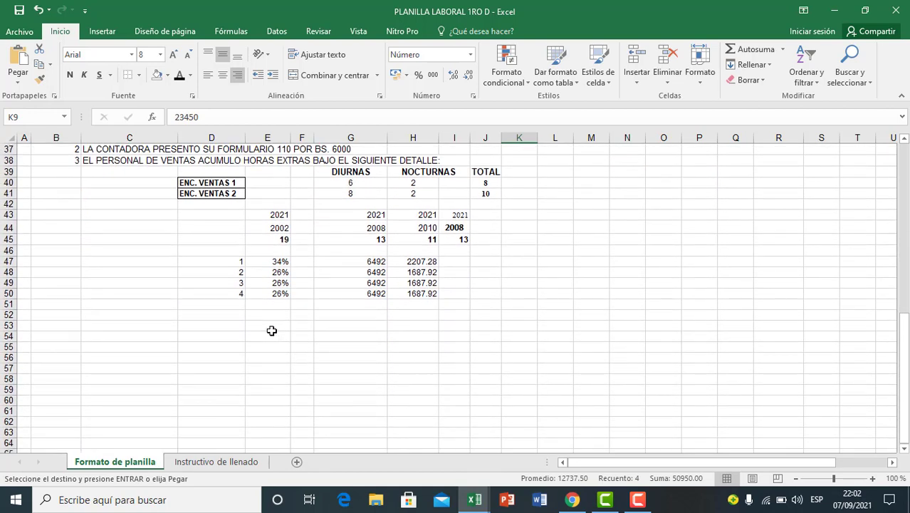
left_click(272, 329)
left_click(277, 316)
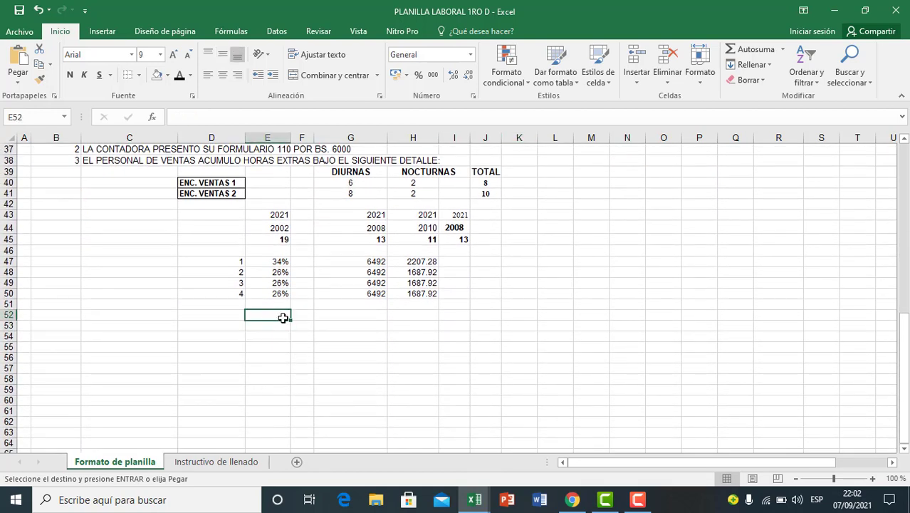
key("ctrl+v")
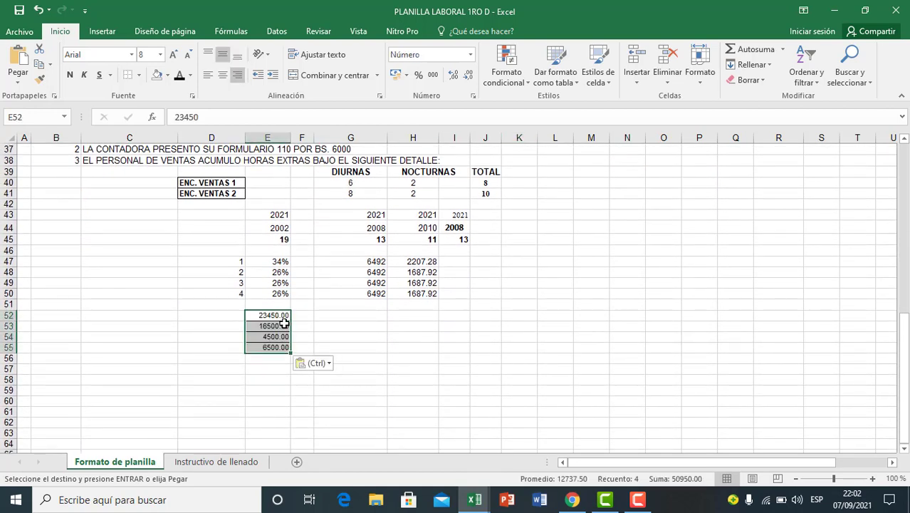
left_click(332, 370)
left_click(307, 317)
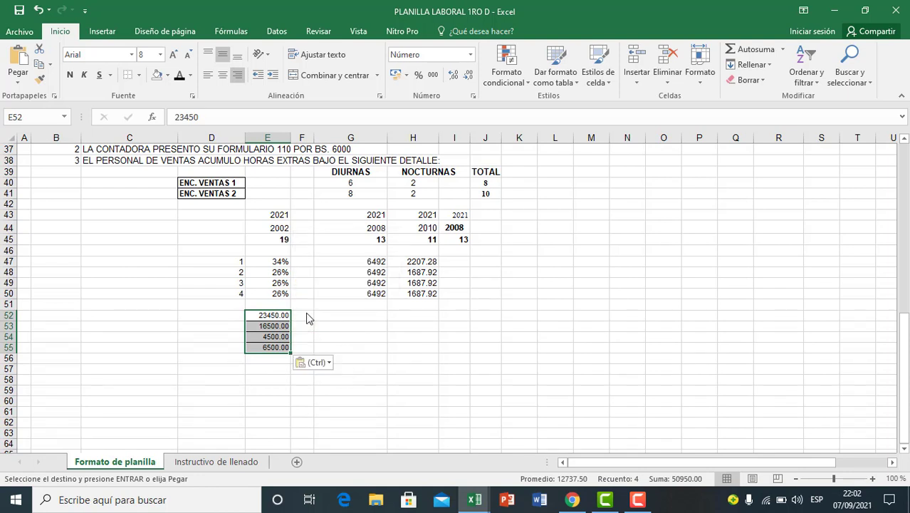
Step: Keep the base salaries pasted in E52:E55 as values only, without the source formatting
left_click(258, 369)
left_click(267, 348)
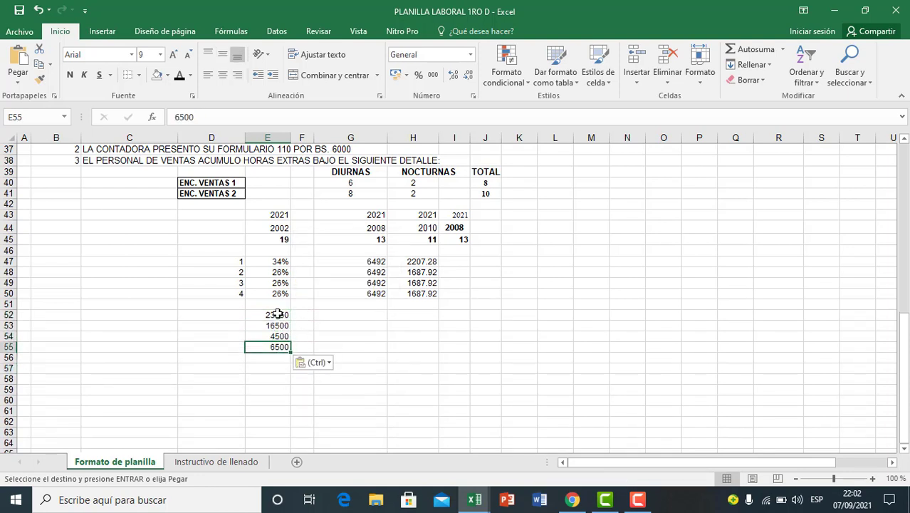
left_click_drag(278, 314, 281, 347)
left_click(273, 346)
Step: Copy the employee numbers 1 to 4 from D47:D50 into D52:D55 beside the base salaries
left_click(237, 316)
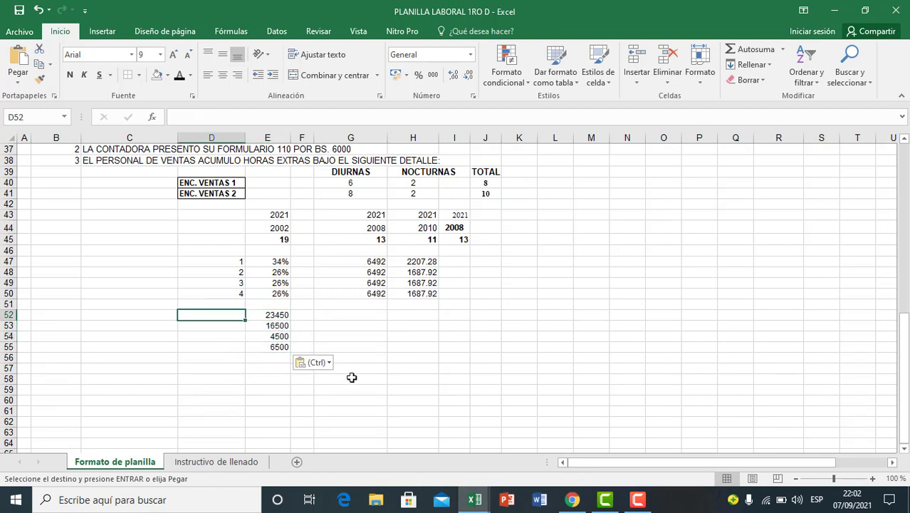
left_click_drag(238, 261, 236, 292)
key("ctrl+c")
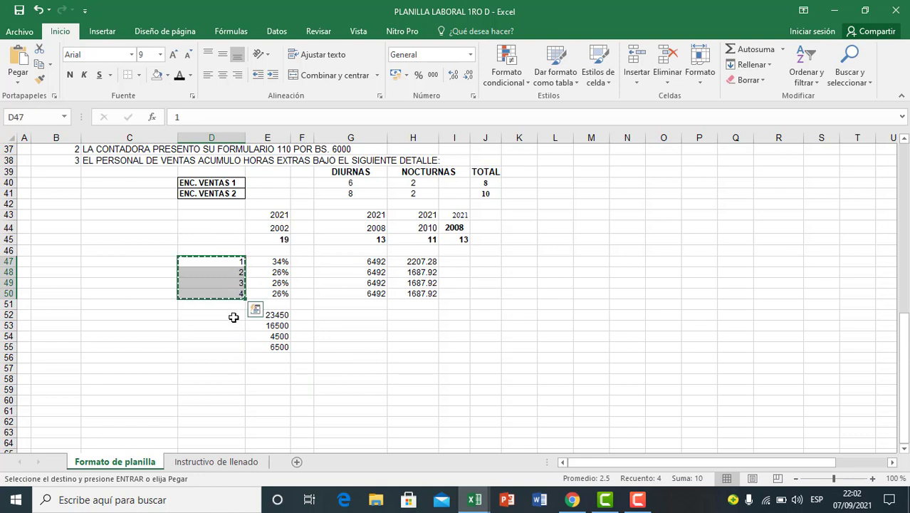
left_click(231, 315)
key("ctrl+v")
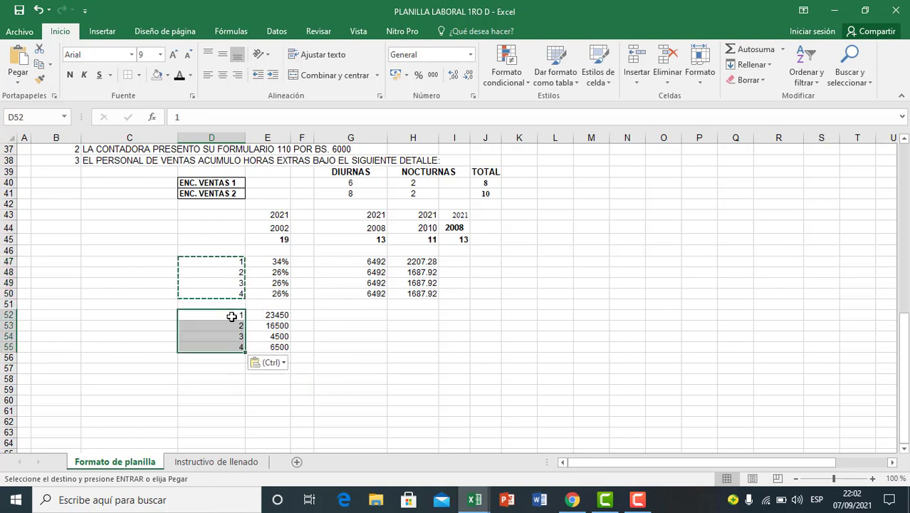
key("Escape")
Step: Review the employee numbers in D52:D55 against their base salaries in E52:E55
left_click(276, 349)
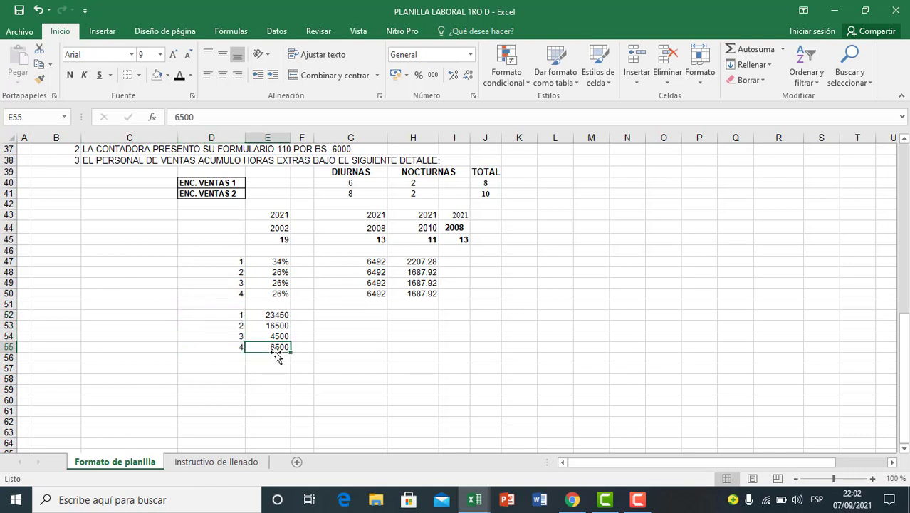
left_click(278, 317)
left_click(238, 320)
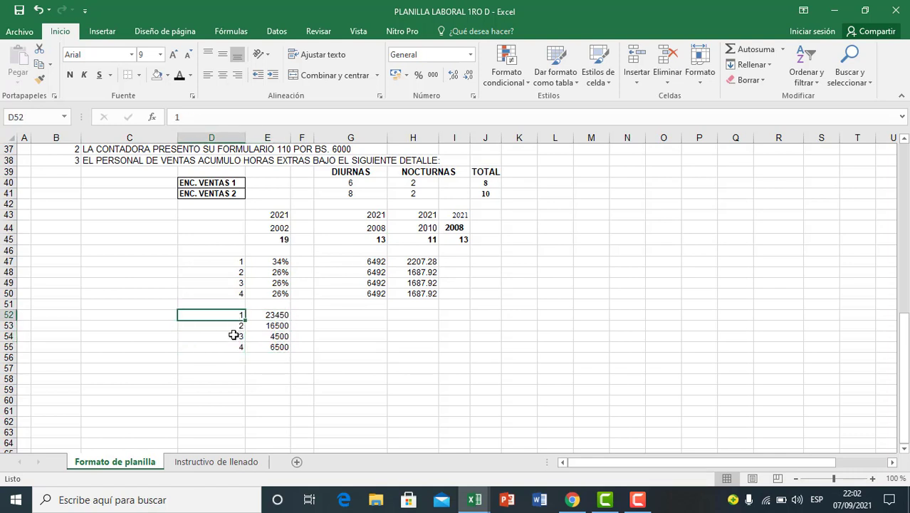
left_click(237, 326)
left_click(238, 337)
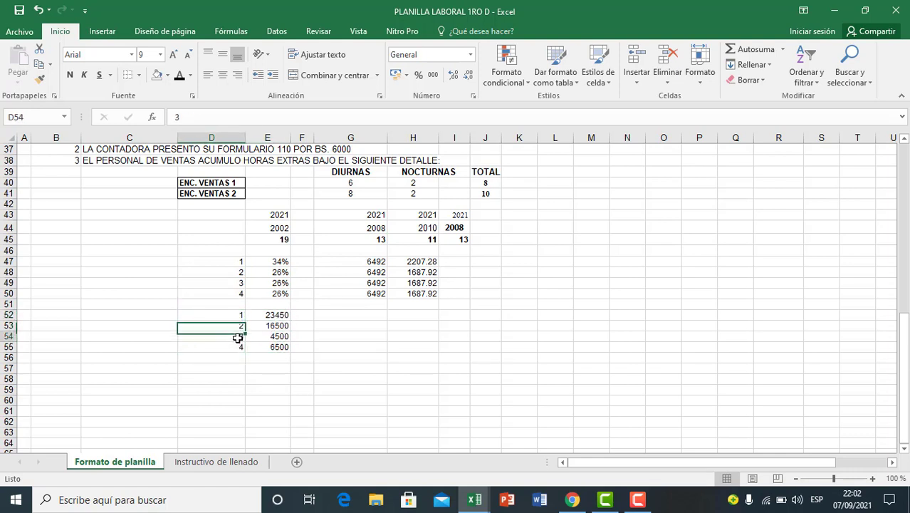
left_click(240, 348)
left_click_drag(275, 316, 279, 343)
left_click(311, 337)
left_click(266, 316)
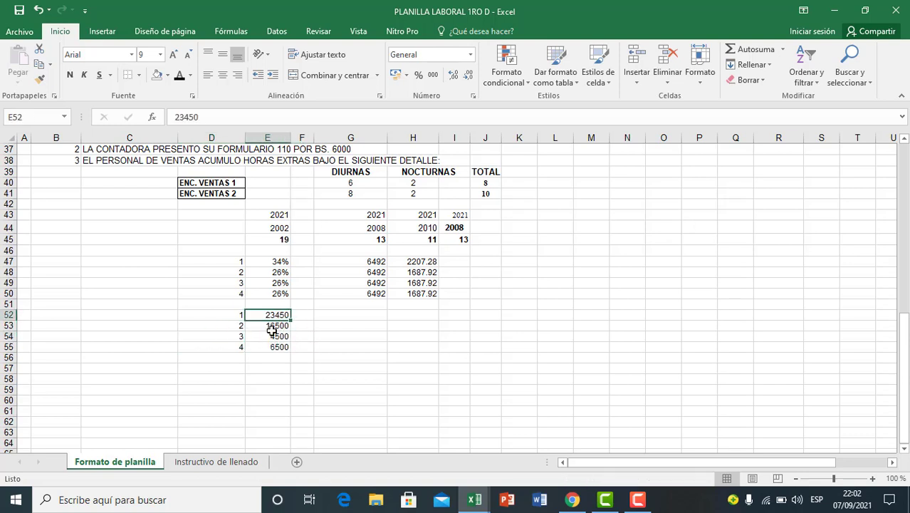
left_click(275, 346)
Step: Calculate the hourly rate in G52 with the formula =E52/240 and fill it down to G55
left_click(325, 315)
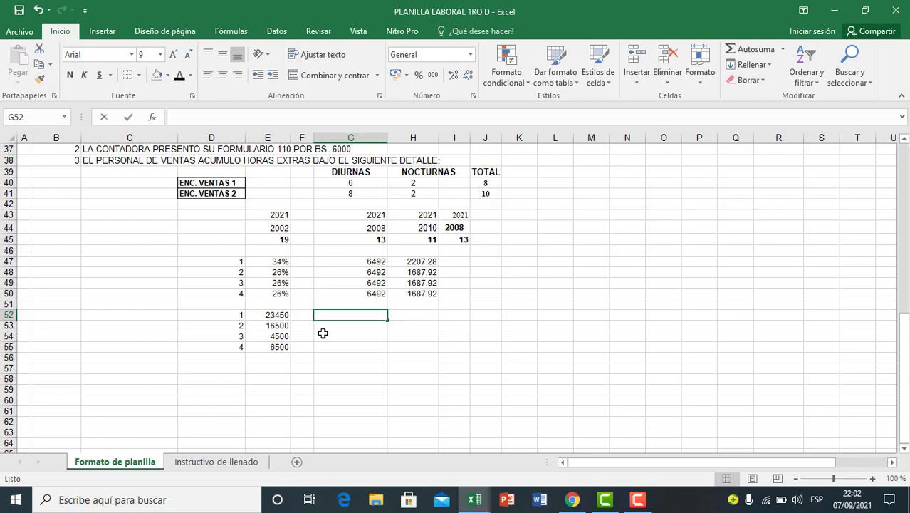
type("=")
left_click(280, 314)
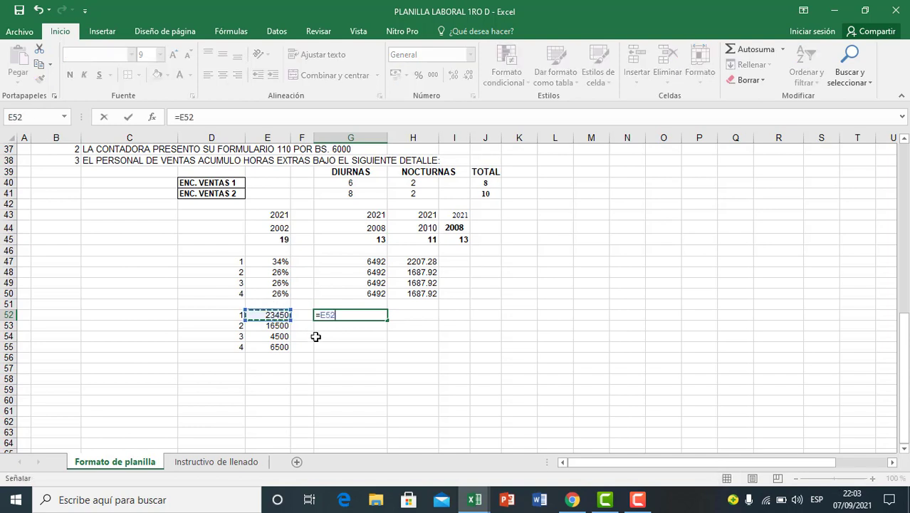
type("/240")
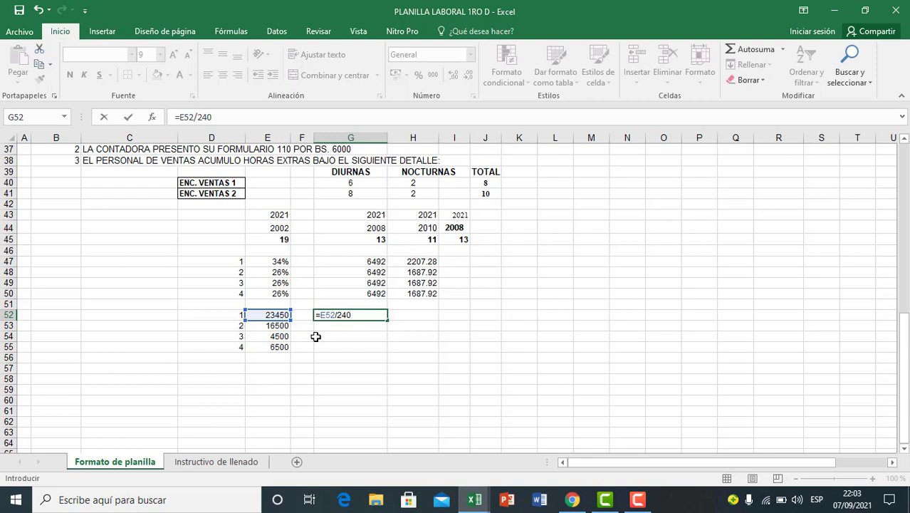
key("Return")
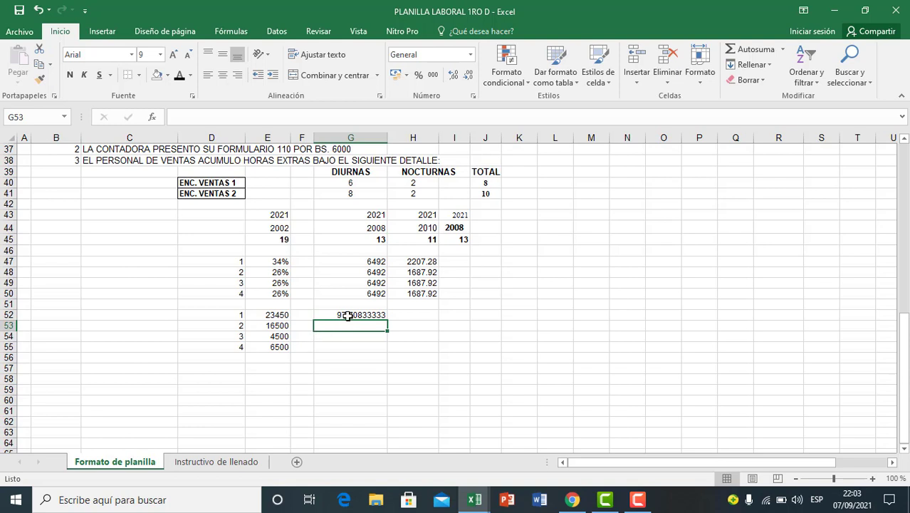
left_click(350, 315)
left_click_drag(387, 319, 386, 349)
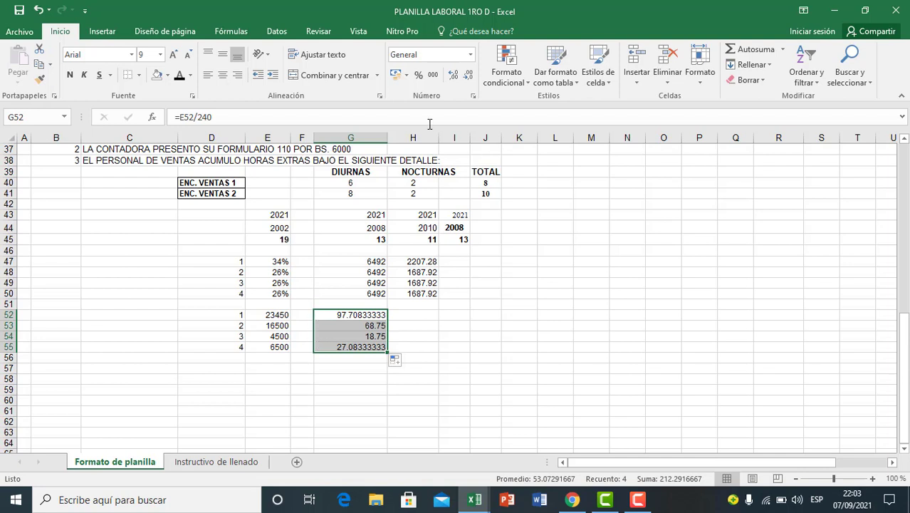
Step: Format the hourly rates in G52:G55 to two decimal places
left_click(454, 75)
left_click(470, 82)
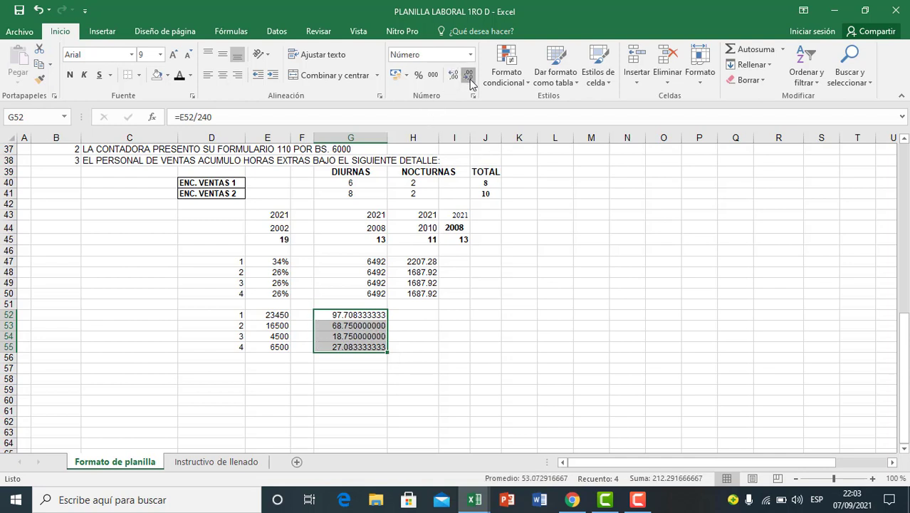
left_click(469, 82)
left_click(469, 82)
left_click(470, 82)
left_click(469, 82)
left_click(470, 82)
left_click(470, 82)
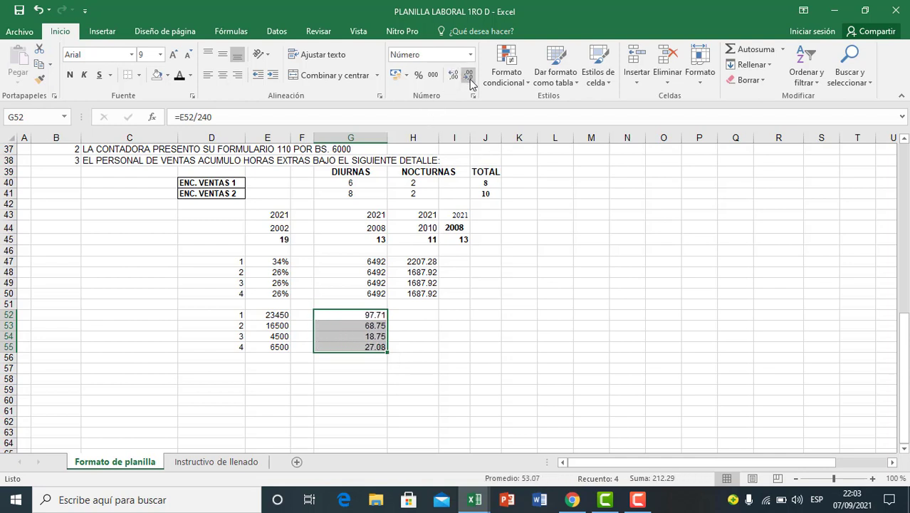
left_click(427, 326)
left_click(372, 368)
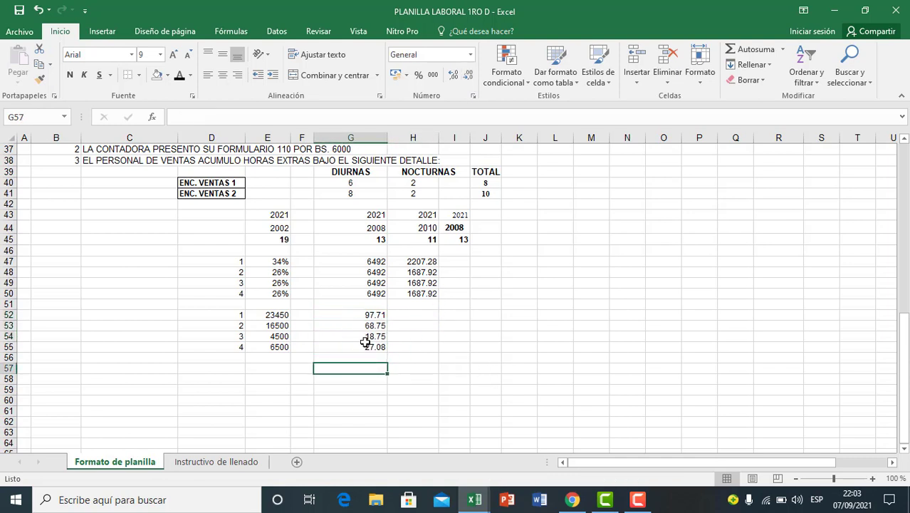
Step: Examine the hourly rates in G52:G55 for the four employees alongside the overtime data and base salaries
left_click_drag(369, 315, 371, 347)
left_click(368, 368)
left_click(364, 336)
left_click_drag(365, 316, 372, 347)
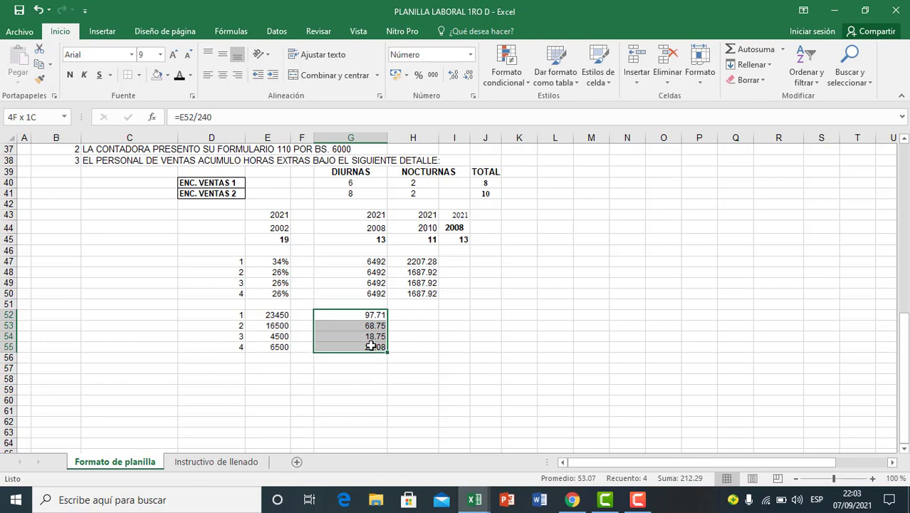
left_click(363, 372)
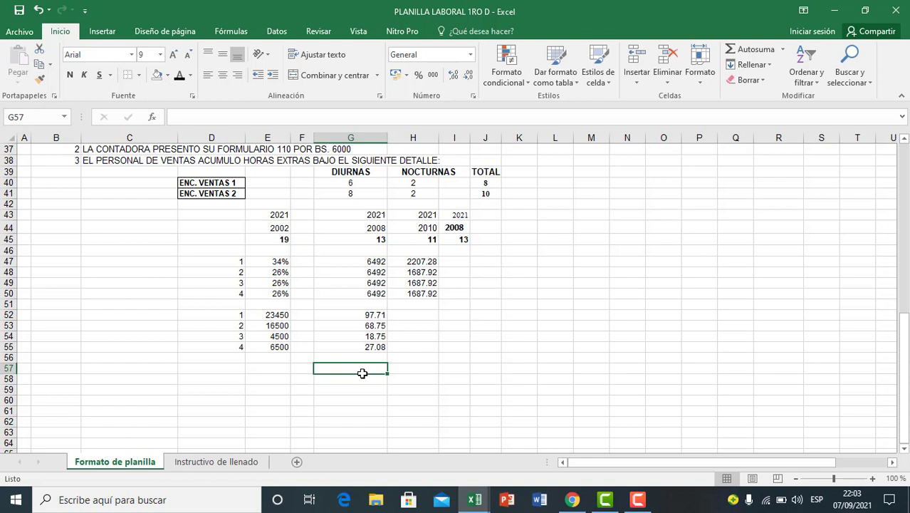
left_click(393, 348)
left_click(336, 345)
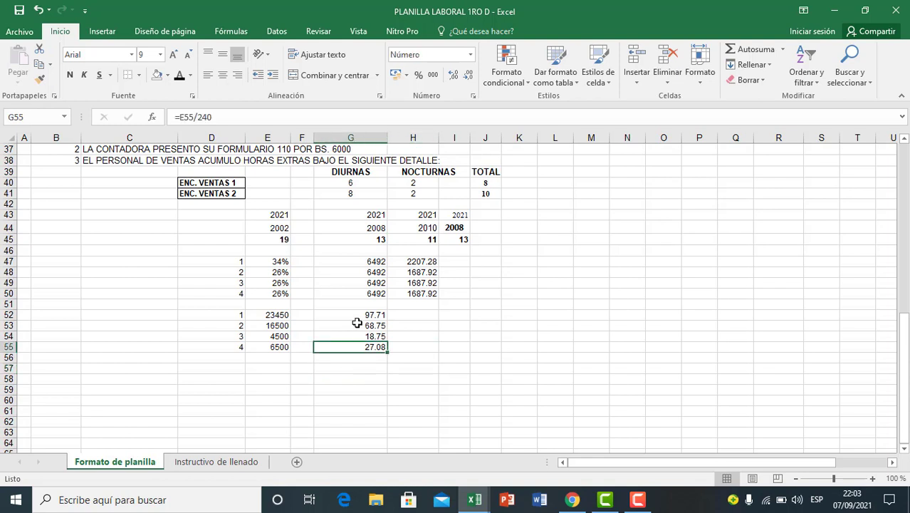
left_click(361, 317)
left_click_drag(362, 322, 362, 347)
left_click(361, 358)
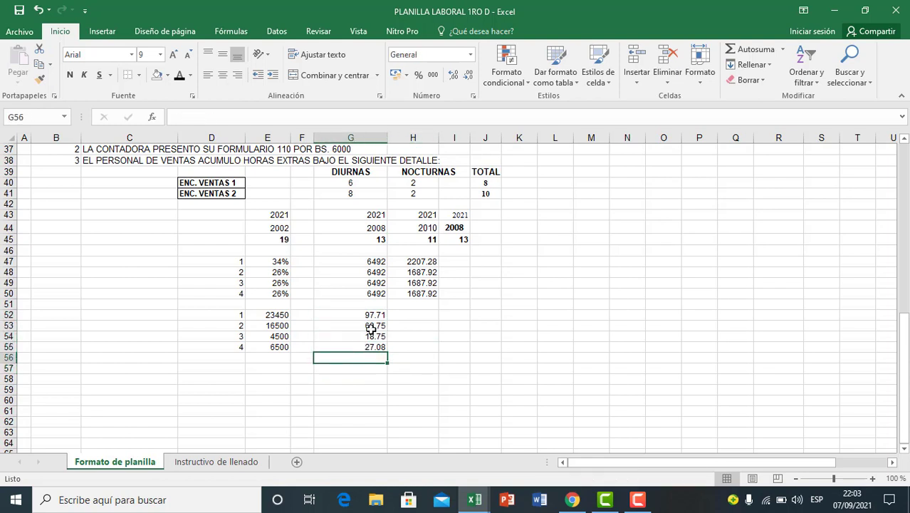
left_click(376, 345)
left_click(412, 315)
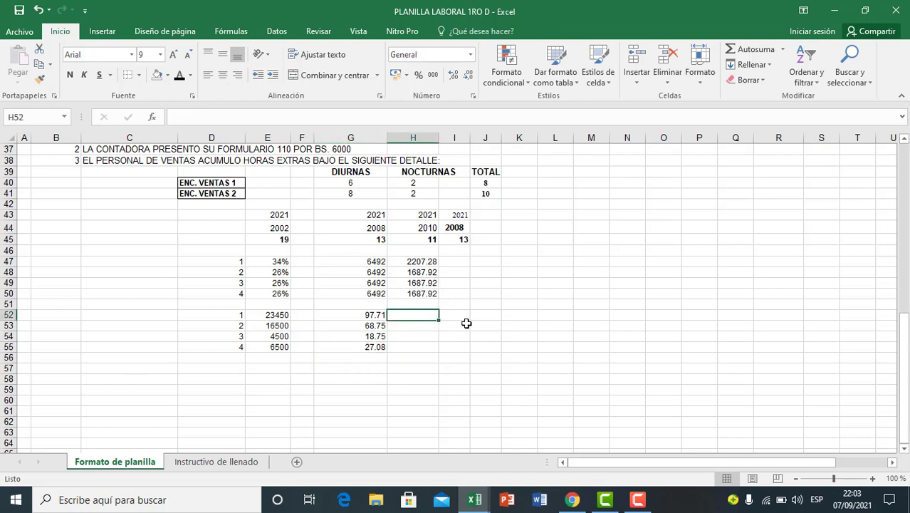
left_click(467, 320)
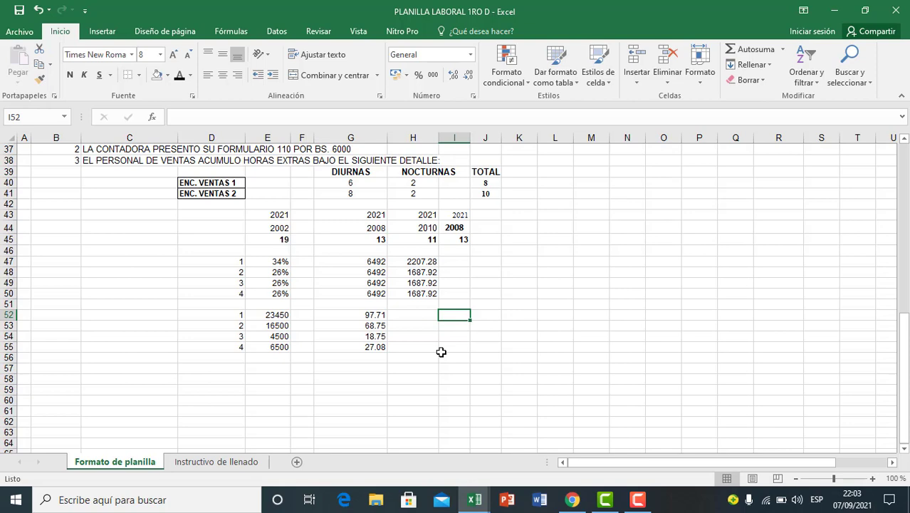
left_click(448, 357)
scroll(431, 372, "up", 1)
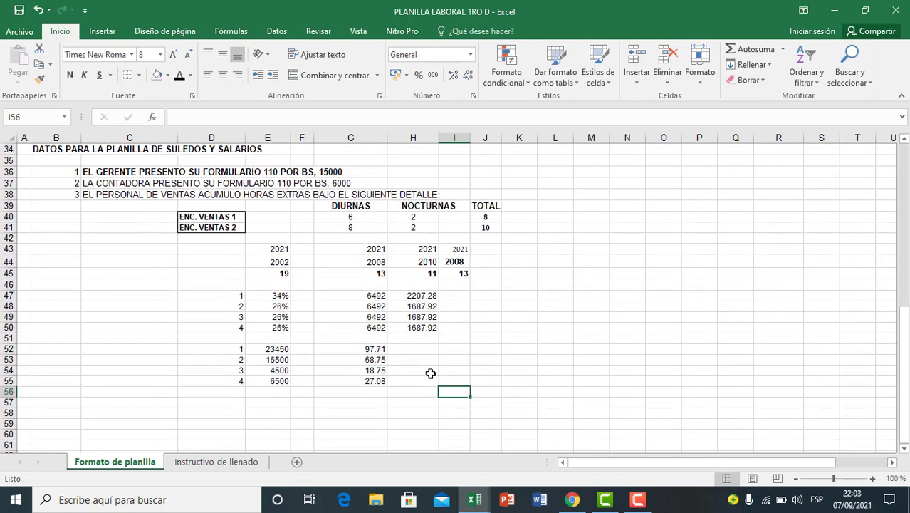
left_click(360, 371)
left_click(279, 379)
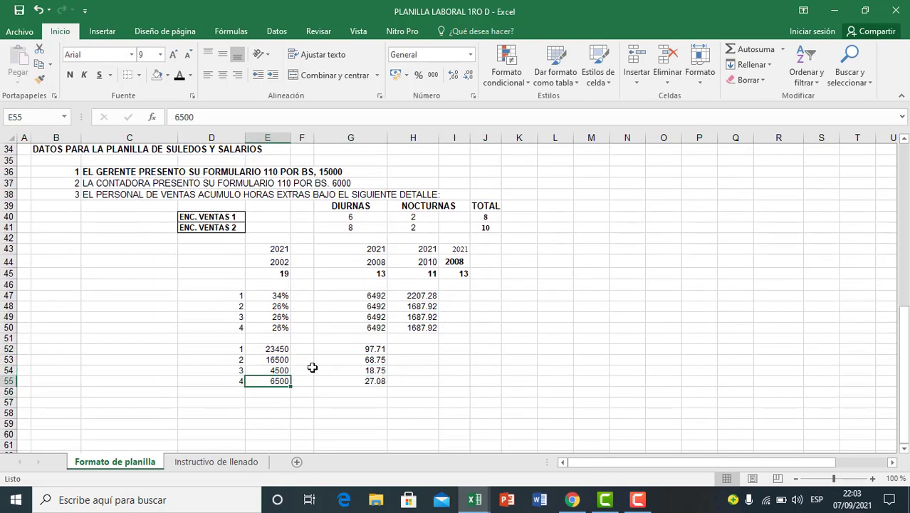
Step: Highlight the rows of employees 3 and 4, D54:G55, with a yellow fill
scroll(313, 365, "down", 1)
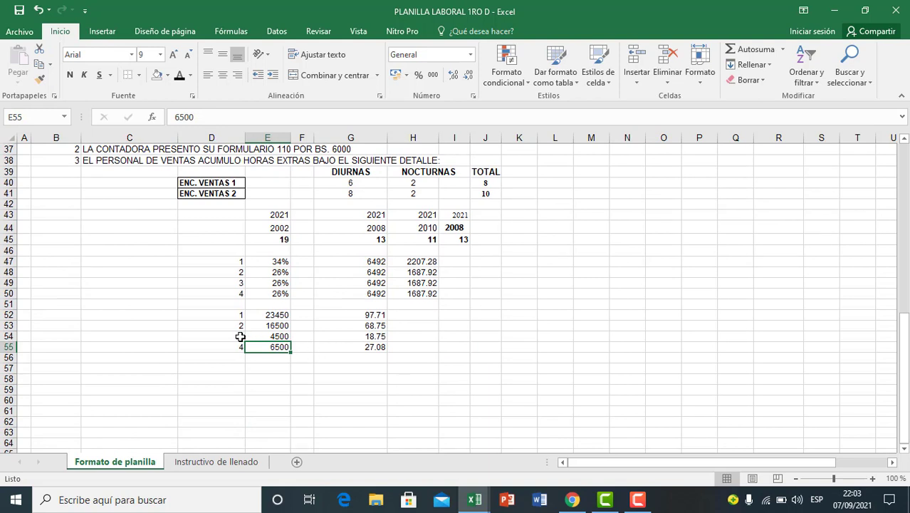
left_click_drag(240, 336, 361, 347)
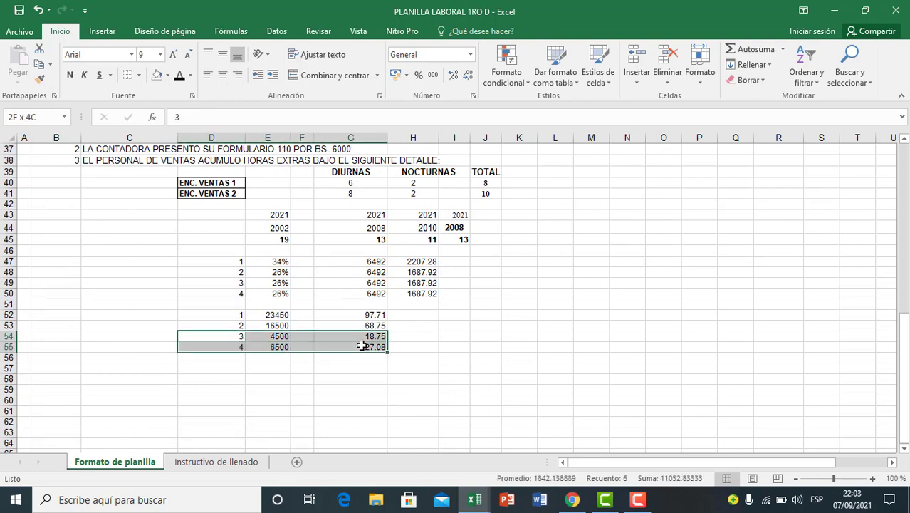
left_click(167, 77)
left_click(191, 179)
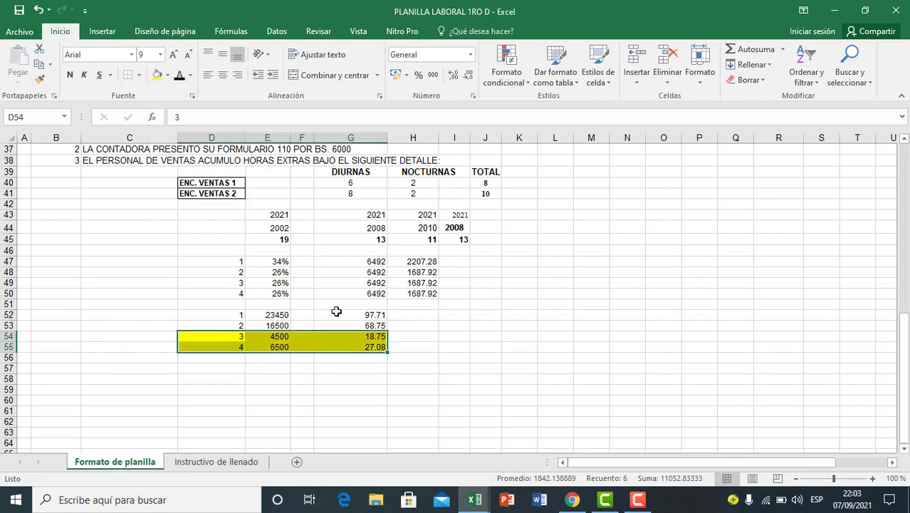
left_click(404, 367)
Step: Compare the highlighted employees 3 and 4 and the unhighlighted employees 1 and 2 with the day, night and total overtime hours listed for the sales staff
left_click(237, 336)
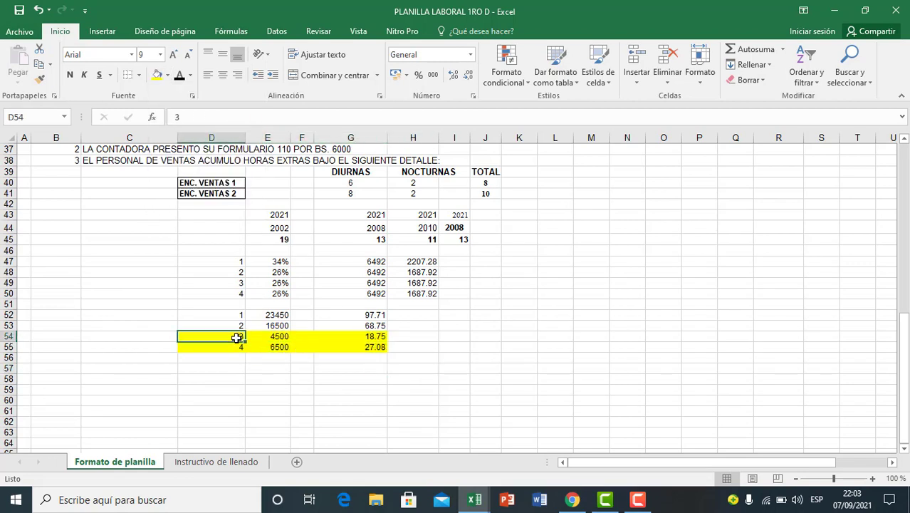
left_click(237, 348)
left_click(303, 347)
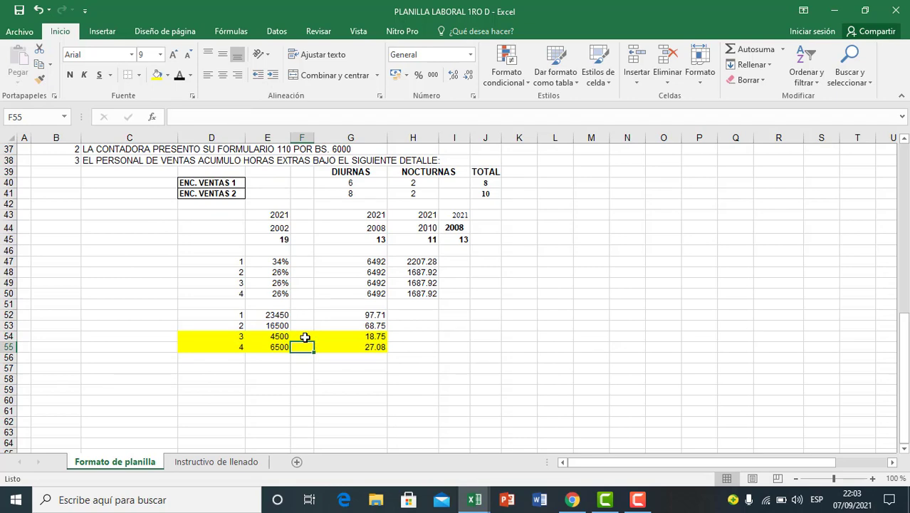
scroll(310, 307, "up", 1)
left_click(340, 219)
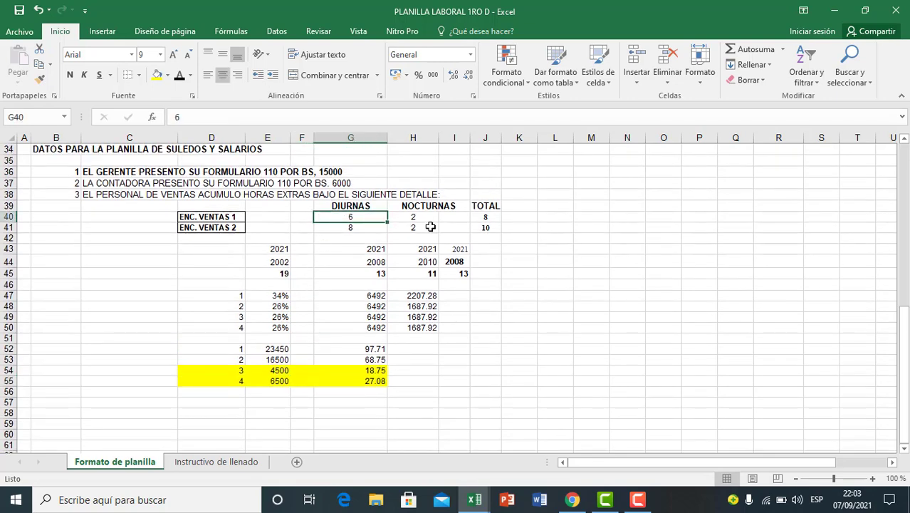
left_click(220, 218)
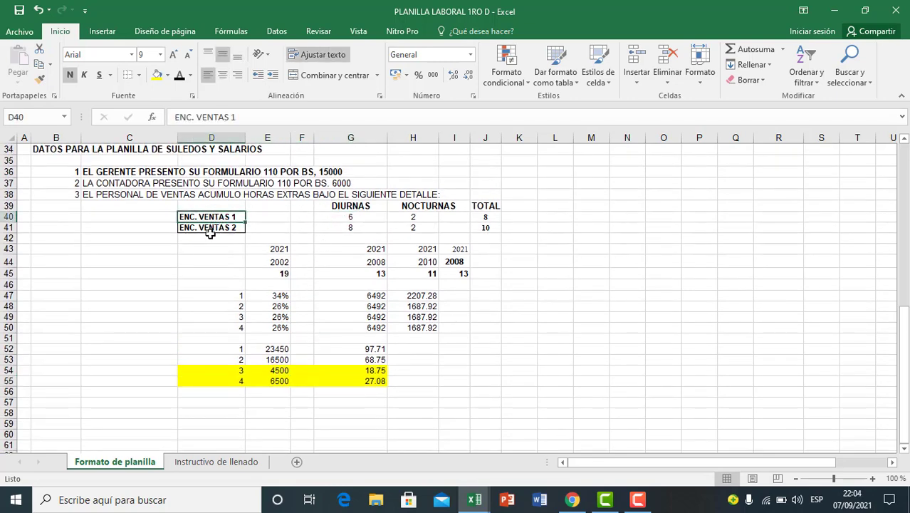
left_click(214, 229)
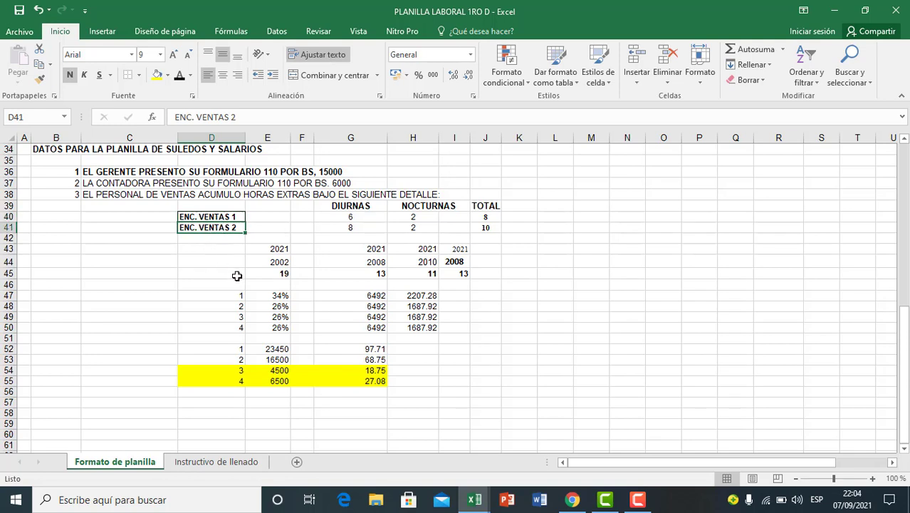
left_click(350, 220)
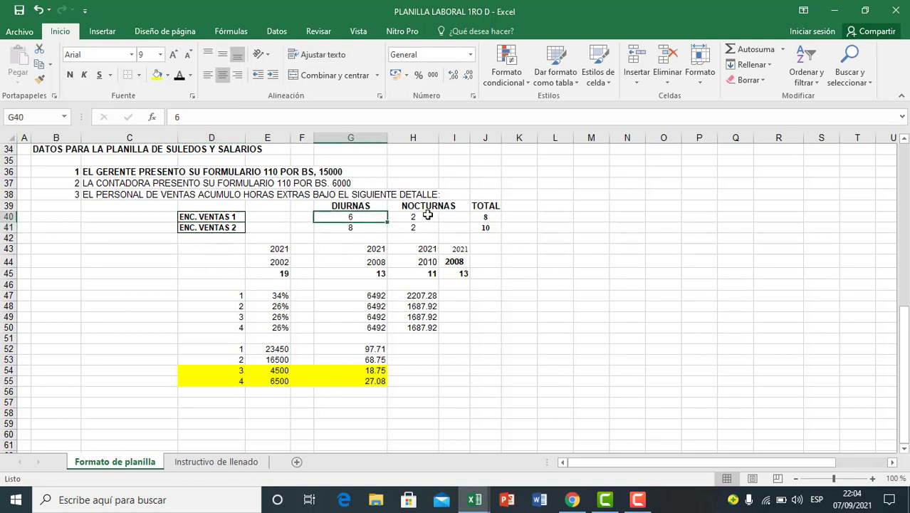
left_click(424, 216)
left_click(495, 225)
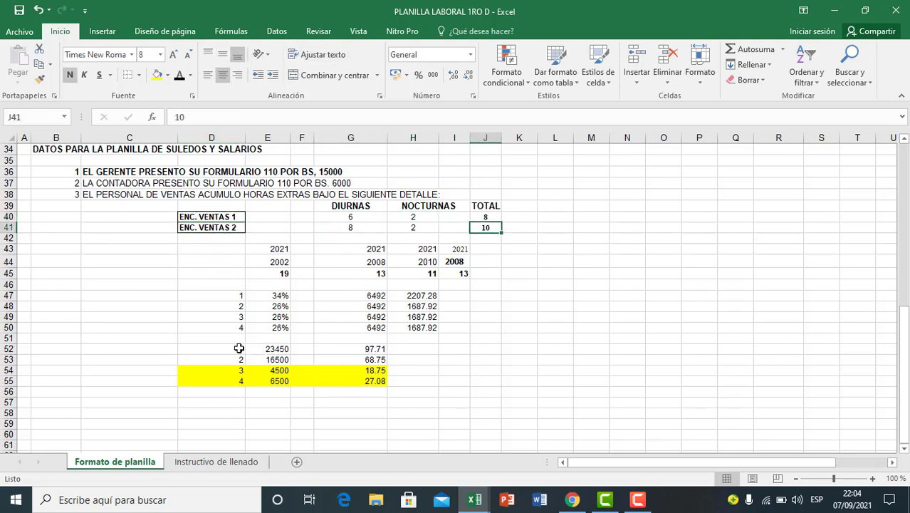
left_click_drag(242, 349, 331, 363)
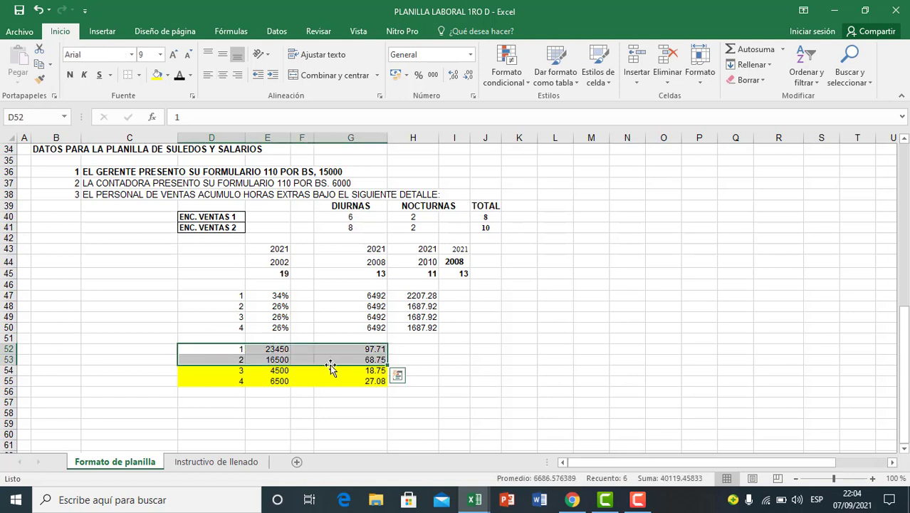
Step: Examine the daytime overtime hours in G40:G41 for the two sales employees alongside the highlighted hourly rates of employees 3 and 4
left_click(431, 360)
left_click(405, 378)
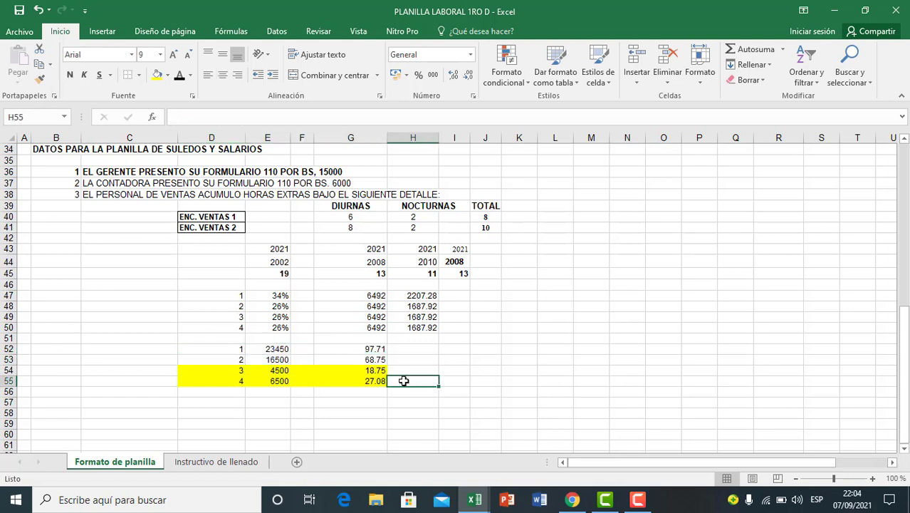
left_click(409, 372)
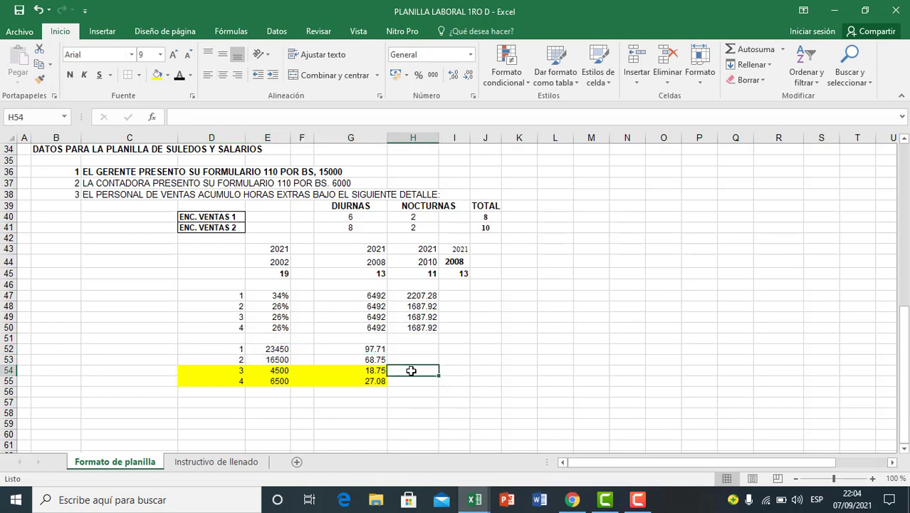
left_click(472, 370)
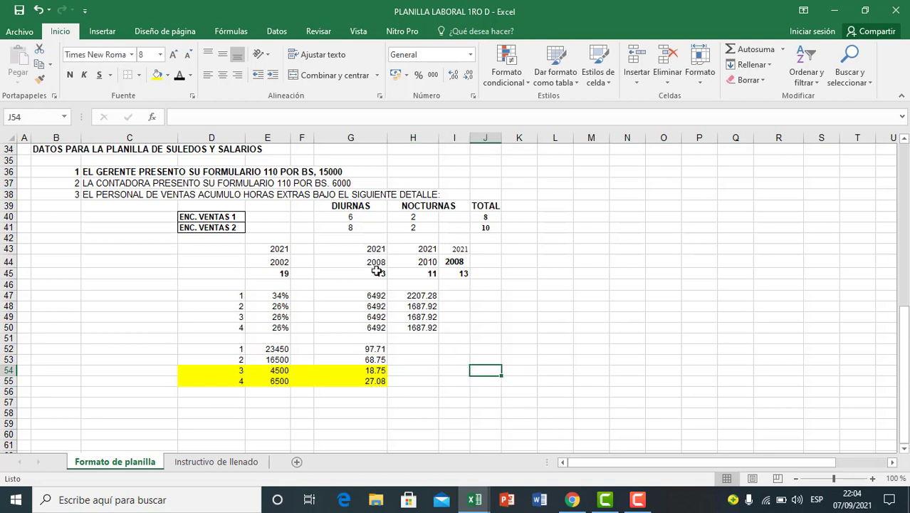
left_click_drag(361, 221, 364, 226)
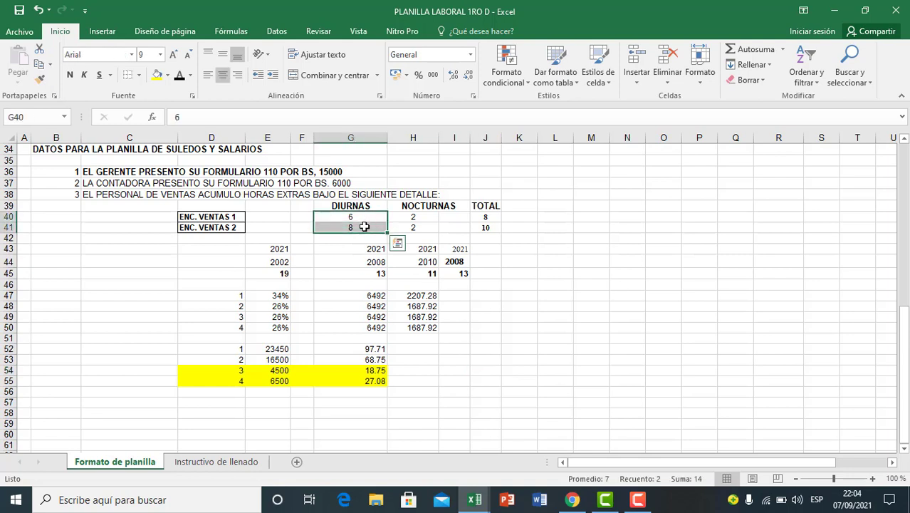
left_click(397, 243)
left_click(447, 396)
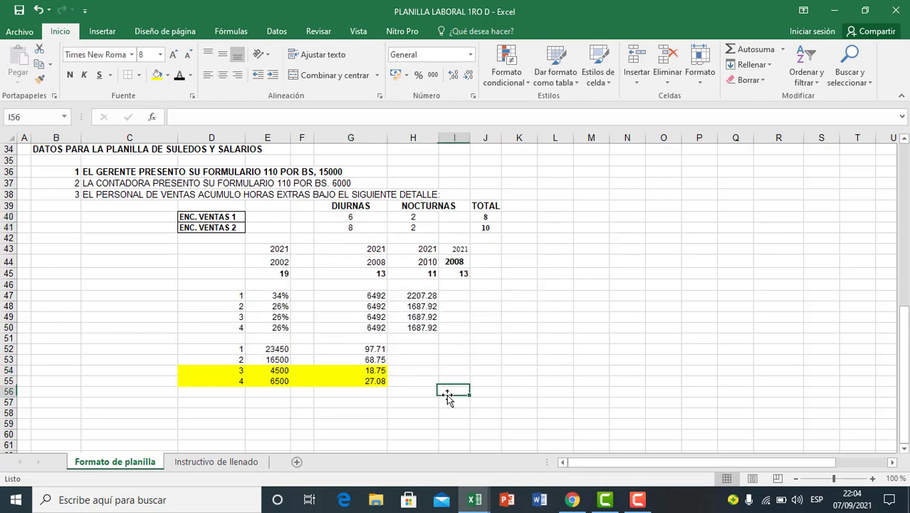
left_click(454, 349)
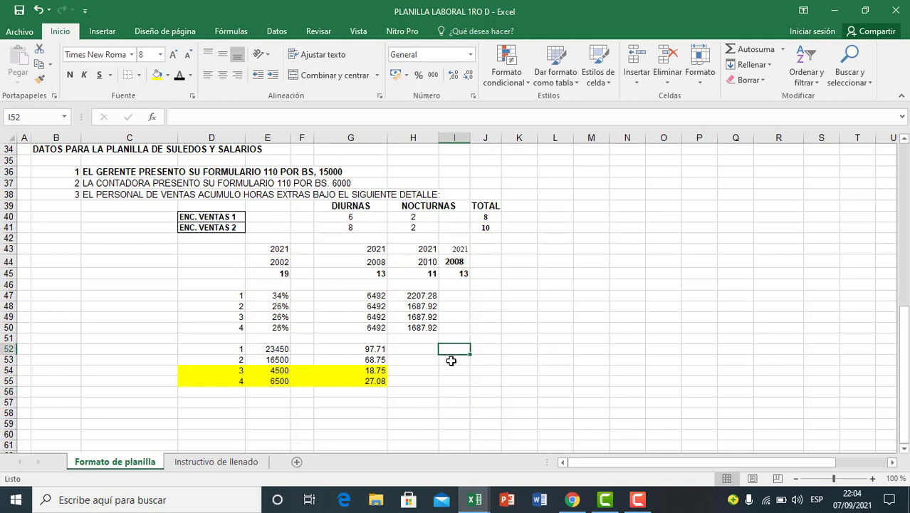
Step: Copy the daytime overtime hours from G40:G41 into I52:I53 and move the copy to I54:I55, in the rows of employees 3 and 4
left_click_drag(329, 218, 341, 228)
key("ctrl+c")
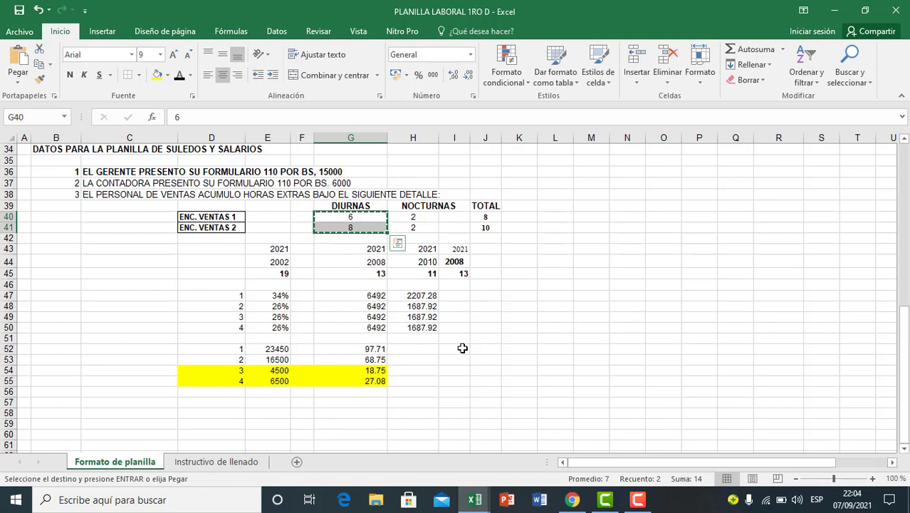
left_click(461, 349)
key("ctrl+v")
left_click(463, 411)
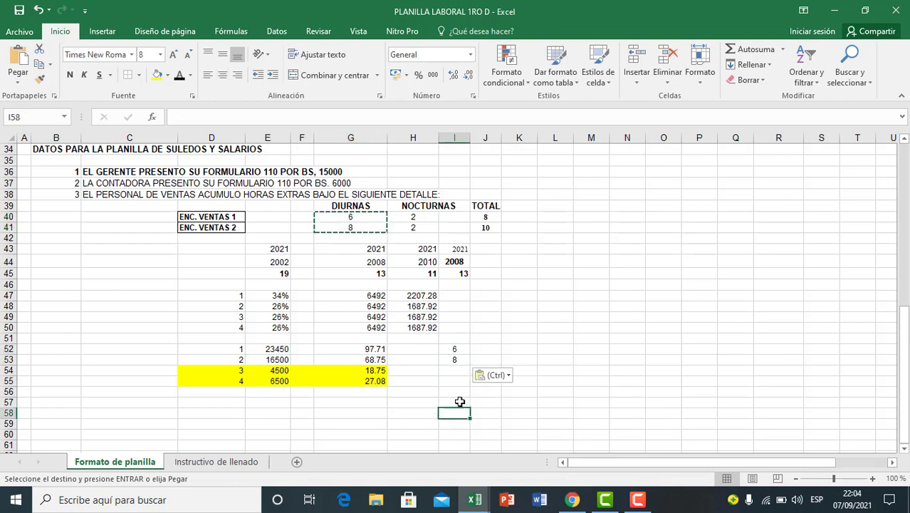
left_click(460, 354)
mouse_move(459, 359)
left_mouse_down()
mouse_move(473, 378)
mouse_move(462, 381)
mouse_move(467, 368)
left_mouse_up()
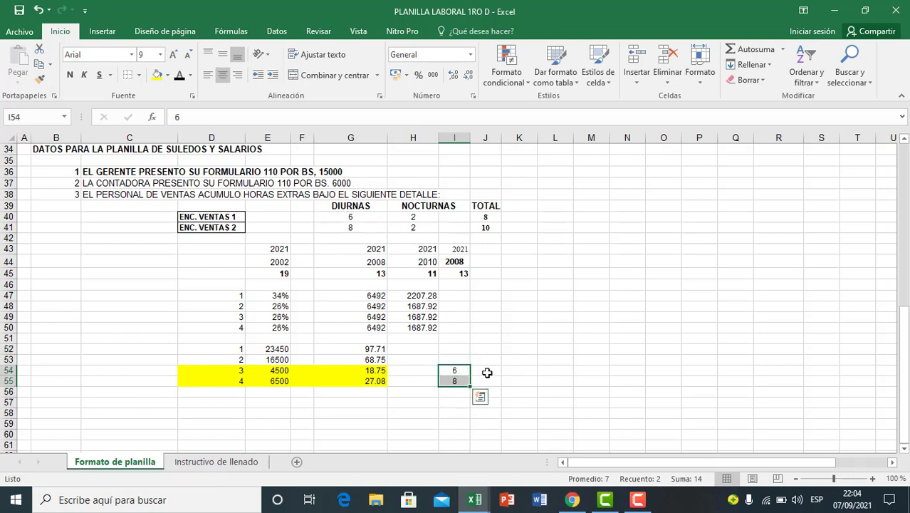
left_click(487, 371)
left_click(423, 404)
left_click(444, 372)
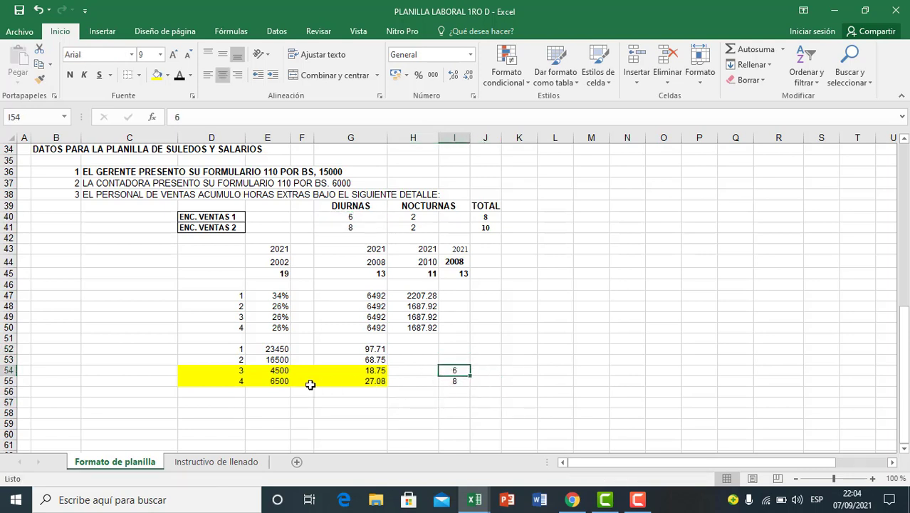
left_click(474, 413)
left_click(459, 372)
left_click(493, 372)
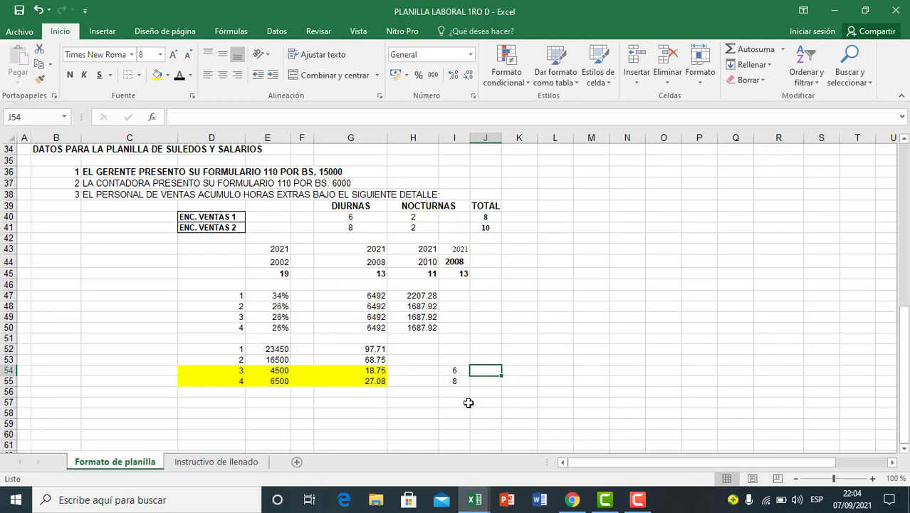
Step: Calculate employee 3's daytime overtime pay in J54 with =G54*I54*2 and show it with two decimals
type("=")
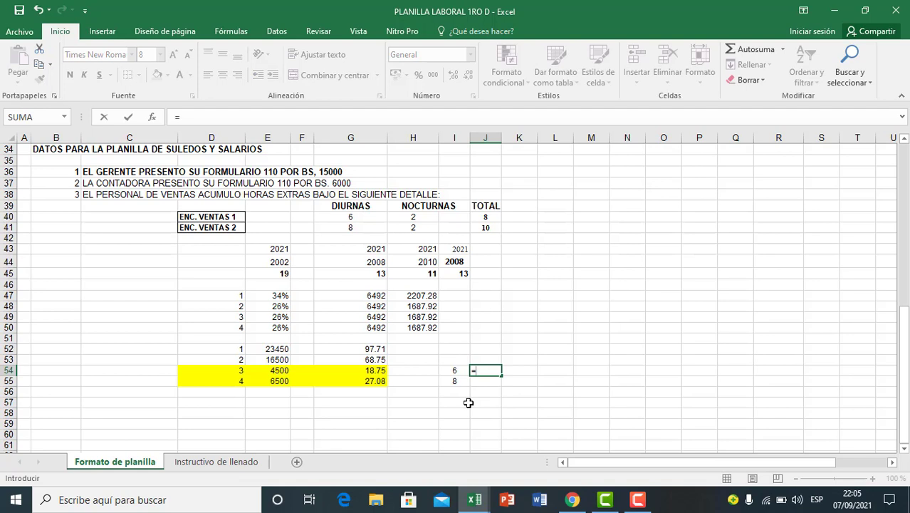
left_click(371, 373)
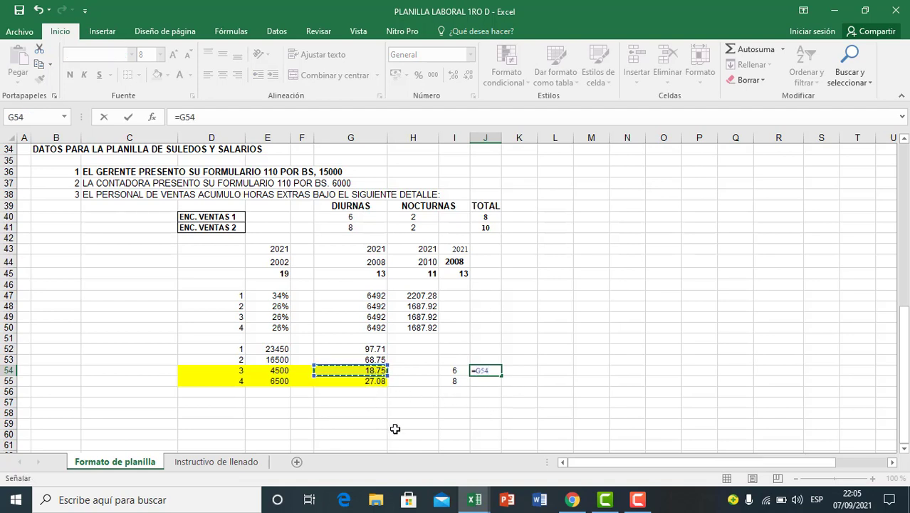
type("*")
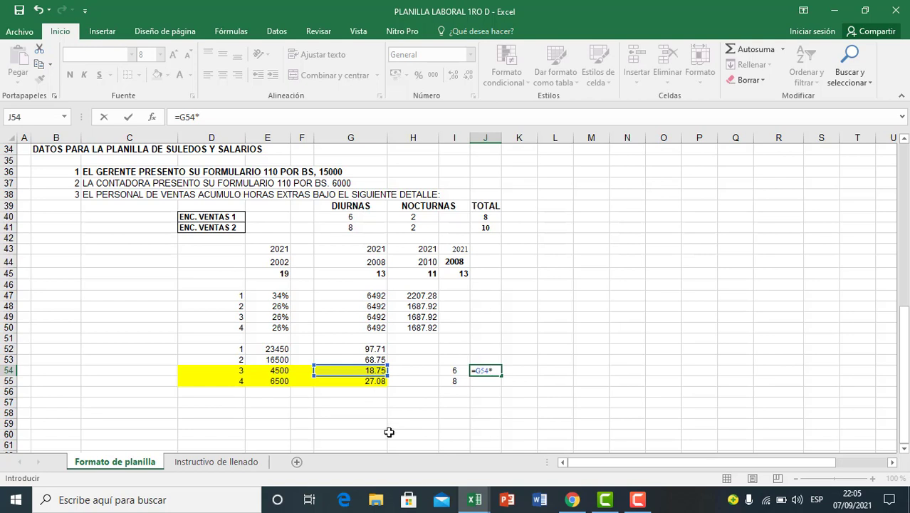
left_click(456, 371)
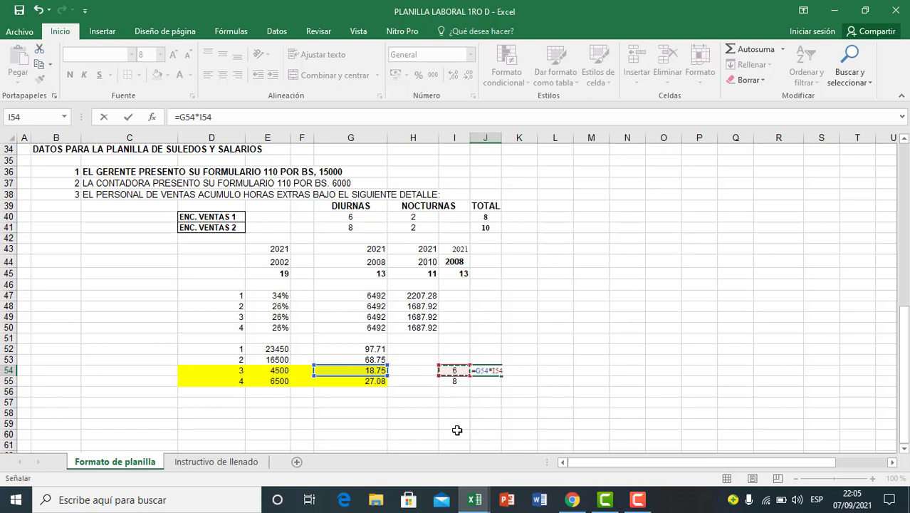
type("*")
key("Return")
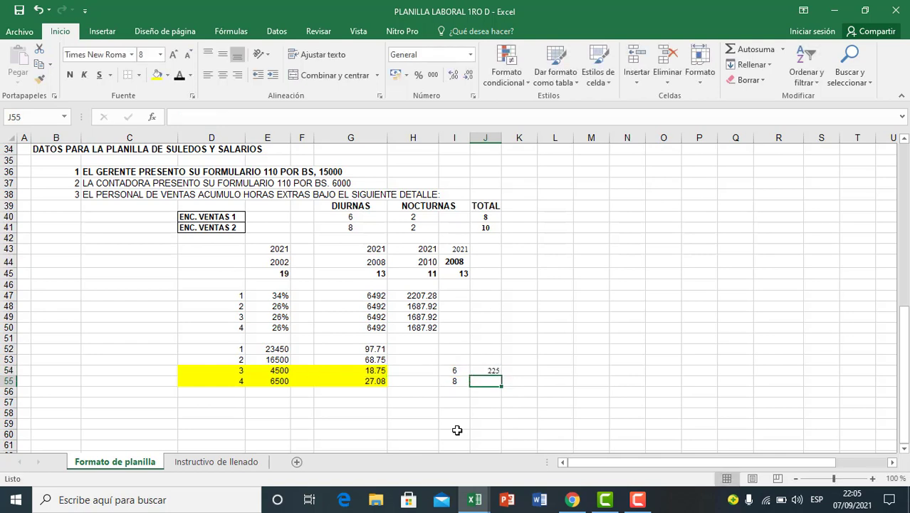
left_click(486, 369)
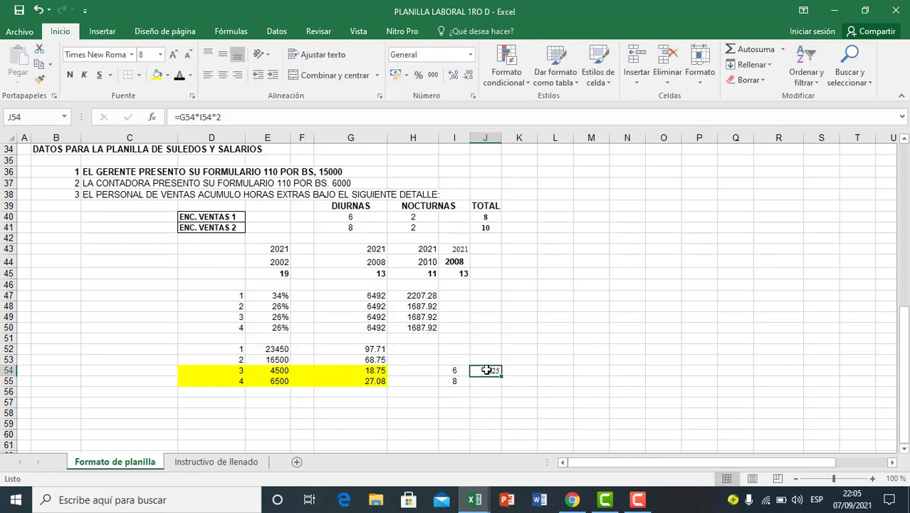
left_click(454, 76)
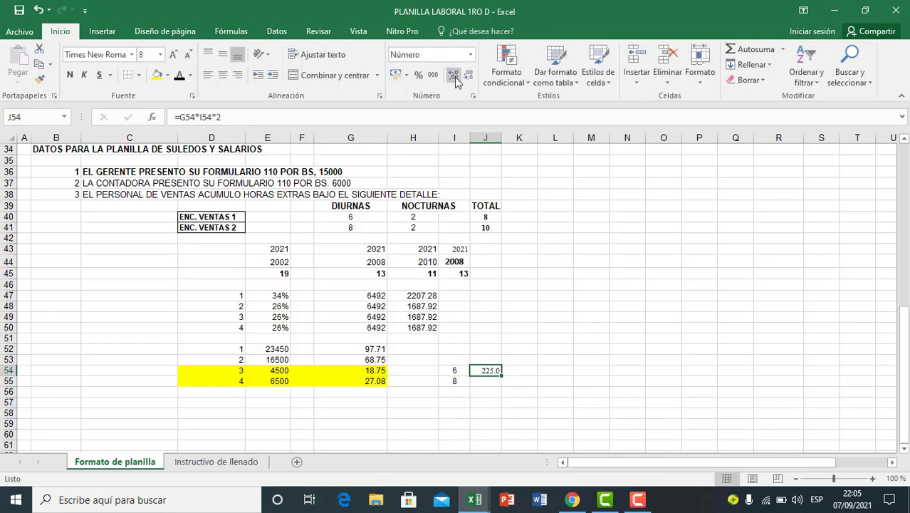
Step: Calculate employee 4's daytime overtime pay in J55 with =G55*I55*2 and reduce it to two decimals
left_click(486, 382)
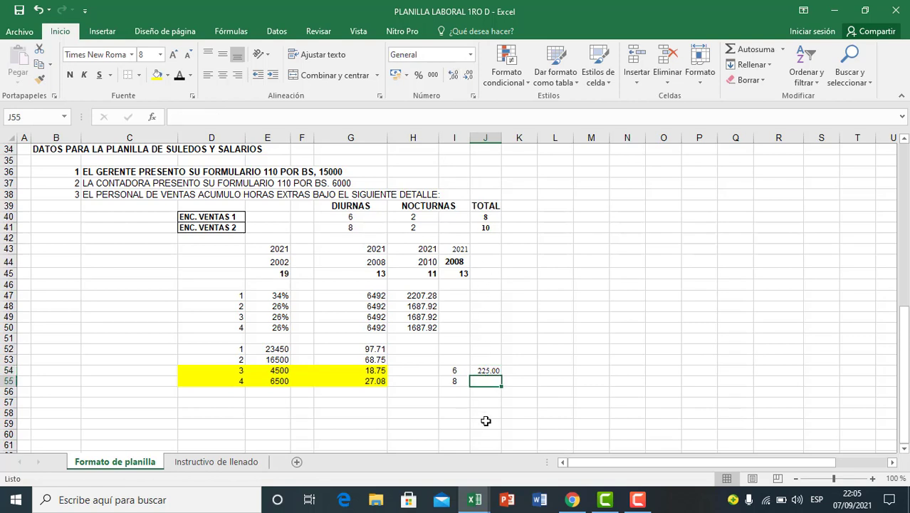
type("=")
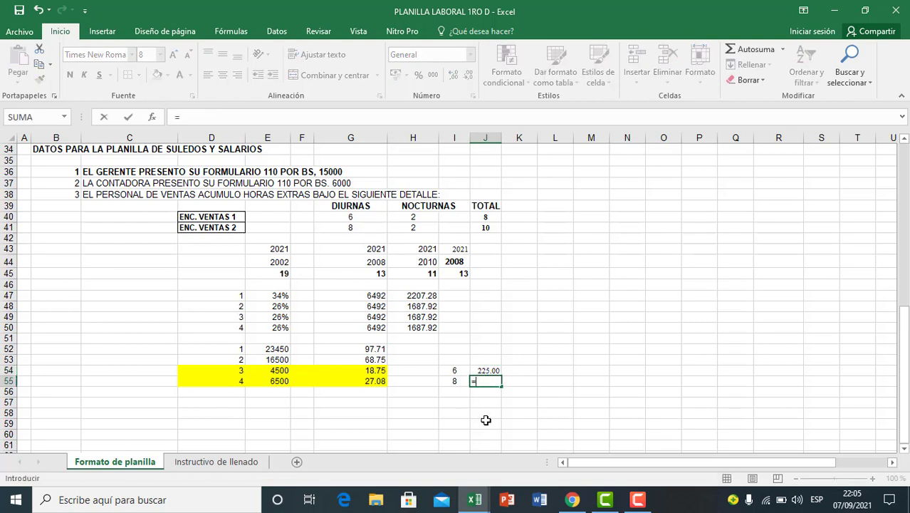
left_click(376, 383)
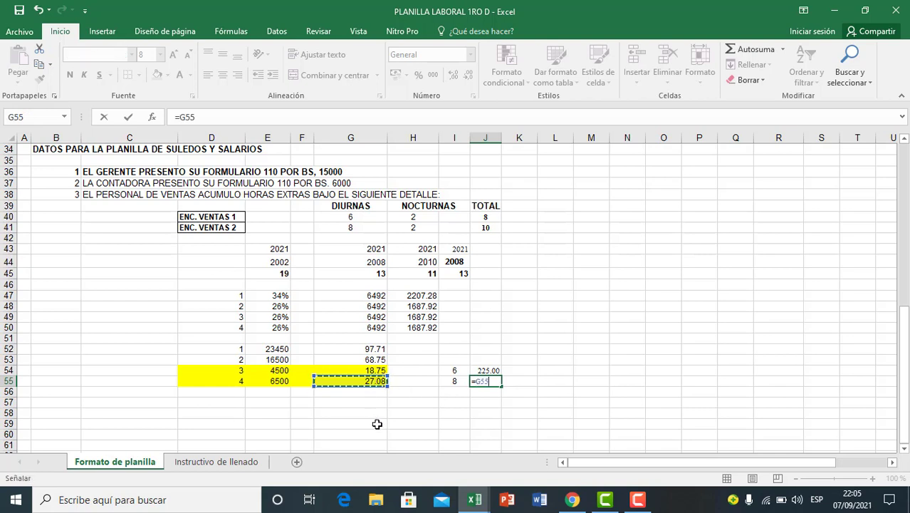
type("*")
left_click(445, 384)
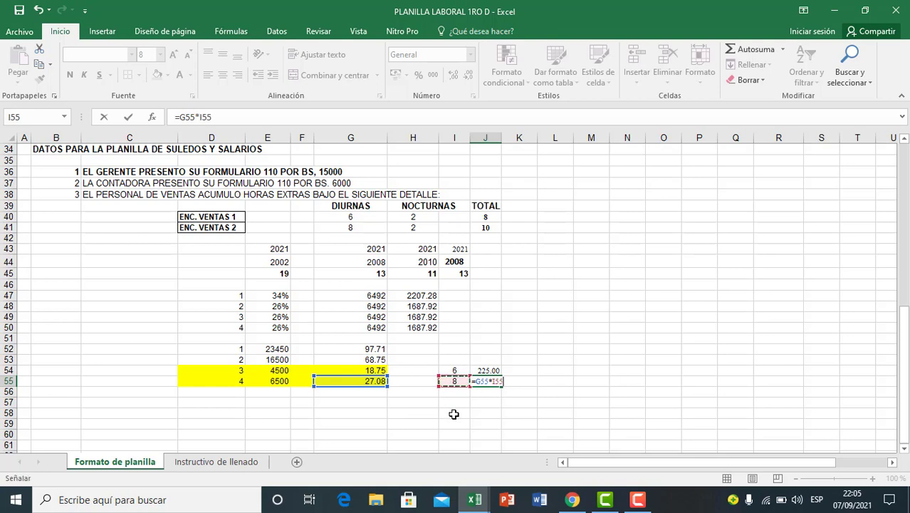
type("*2")
key("Return")
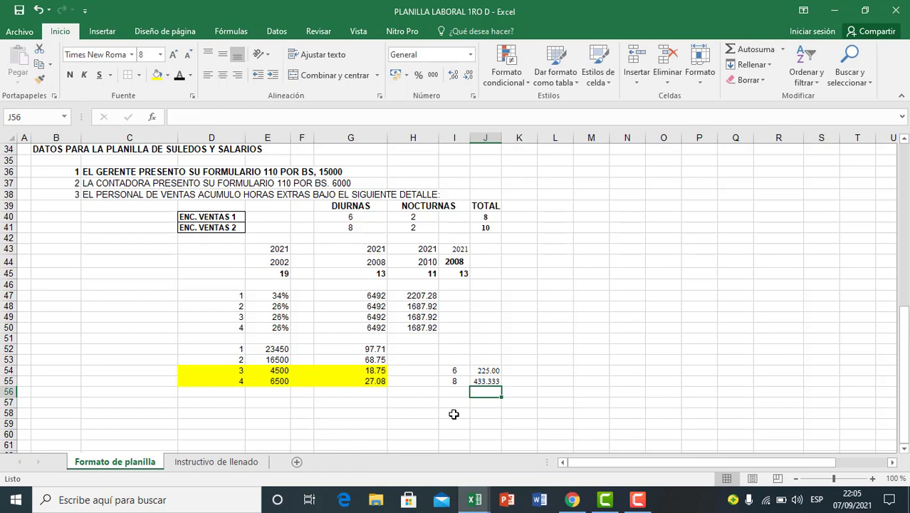
left_click(497, 382)
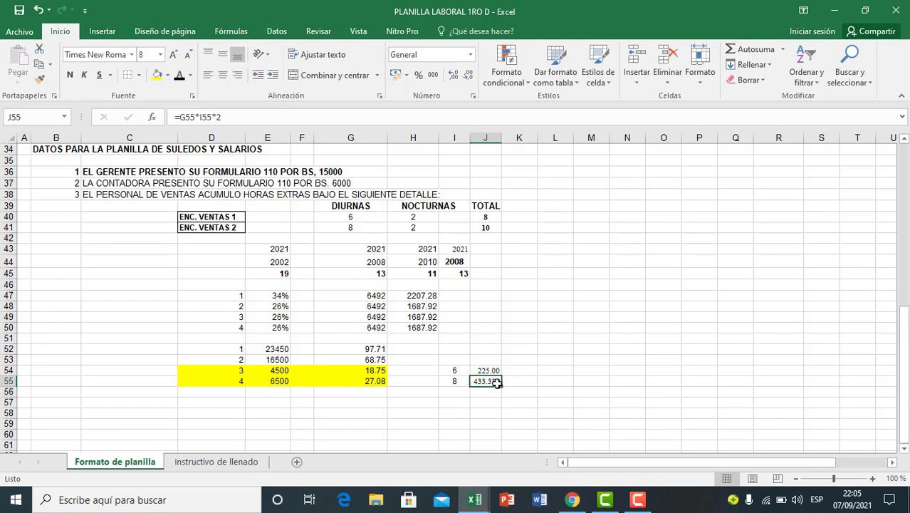
left_click(468, 77)
left_click(531, 396)
Step: Examine the daytime overtime pay of employees 3 and 4 in J54:J55
left_click(467, 404)
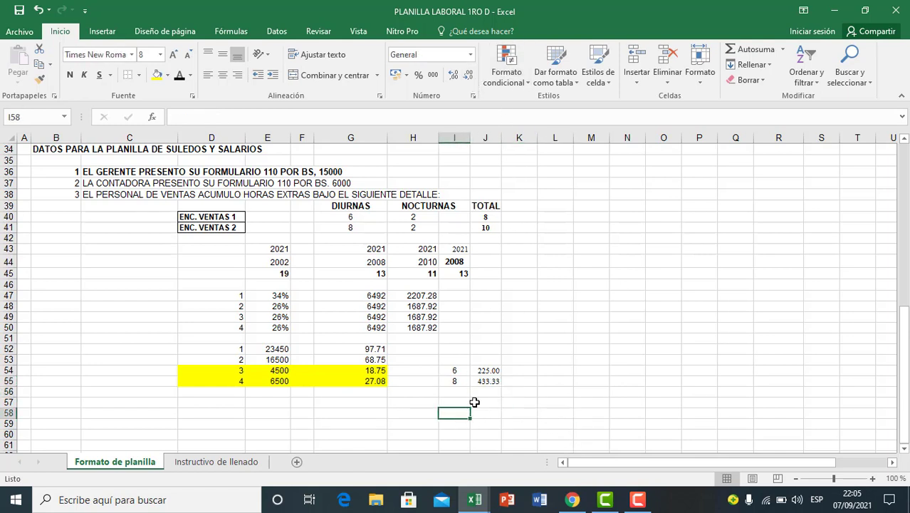
left_click(488, 370)
left_click(483, 391)
left_click_drag(486, 371, 488, 383)
left_click(484, 402)
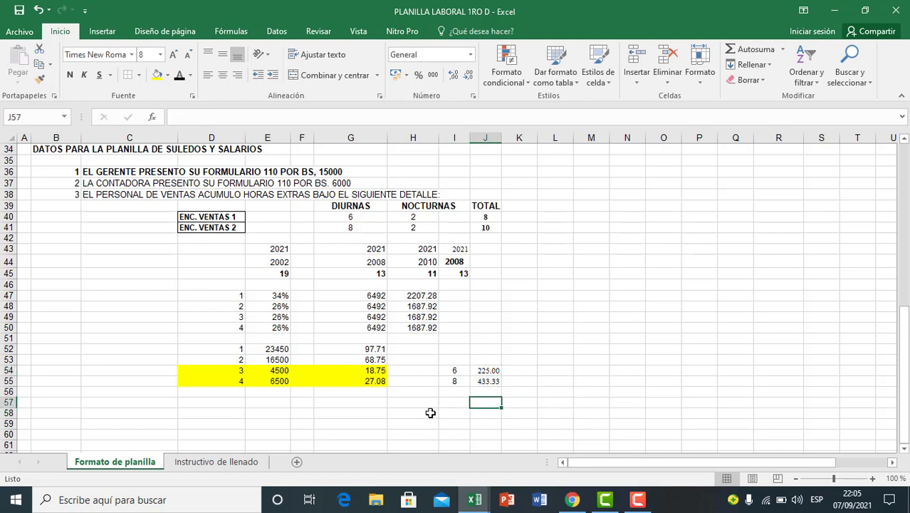
left_click(481, 370)
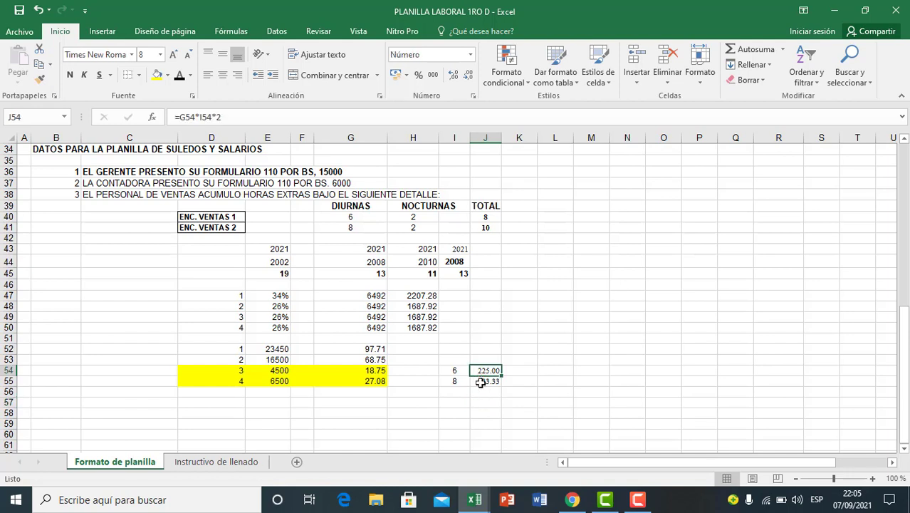
left_click(481, 382)
left_click(480, 371)
left_click(479, 360)
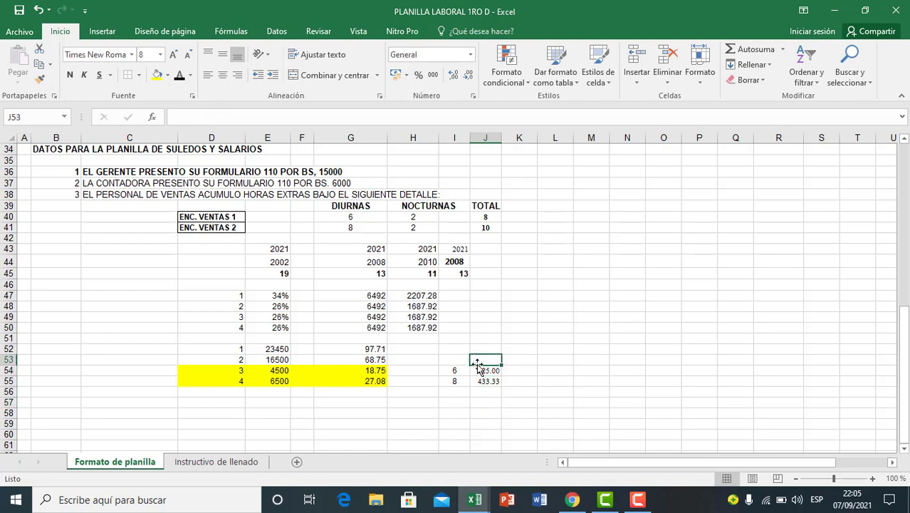
left_click(479, 383)
Step: Merge and center I53:J53 above the daytime overtime hours and amounts, and enter the heading DIURNAS
left_click_drag(461, 361, 482, 361)
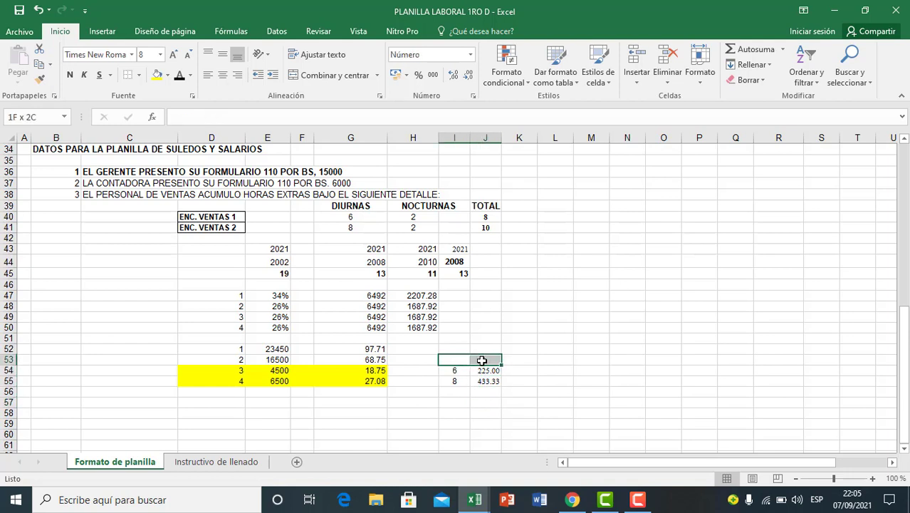
left_click(293, 77)
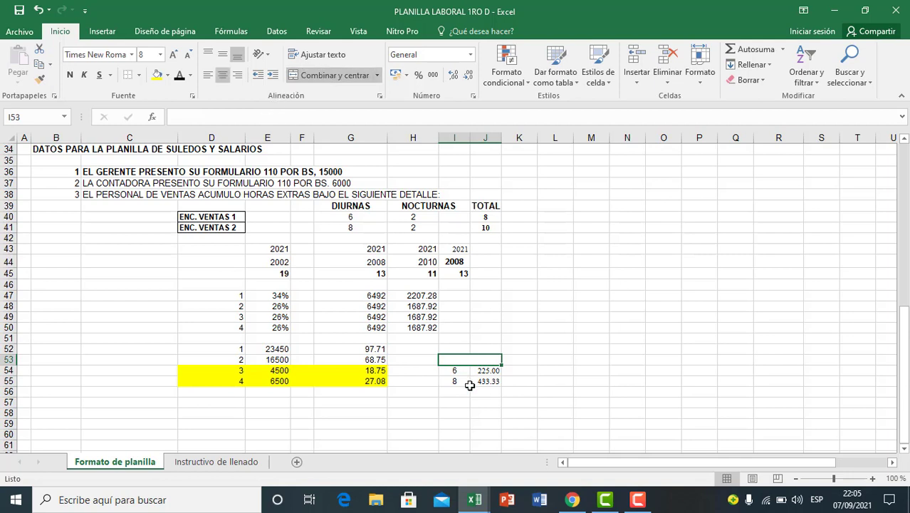
type("diur")
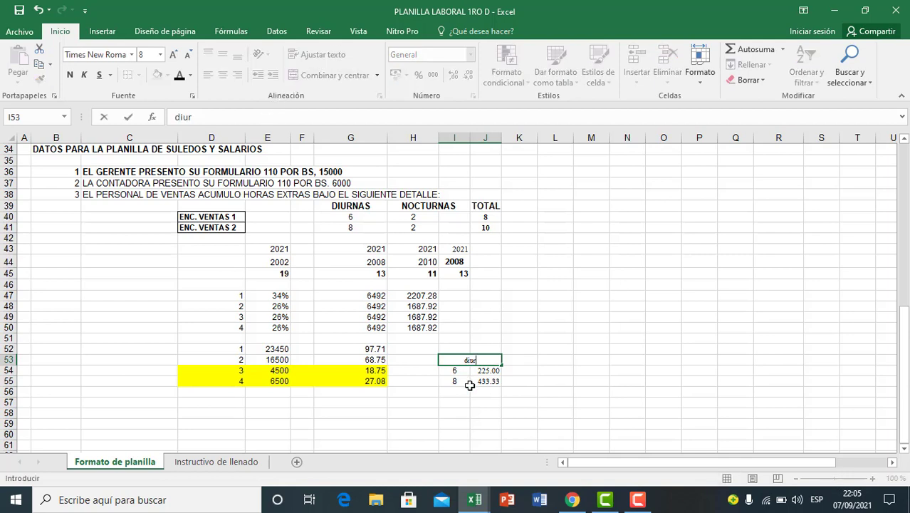
type("nas")
key("BackSpace")
key("BackSpace")
key("BackSpace")
key("BackSpace")
key("BackSpace")
type("DIURNAS")
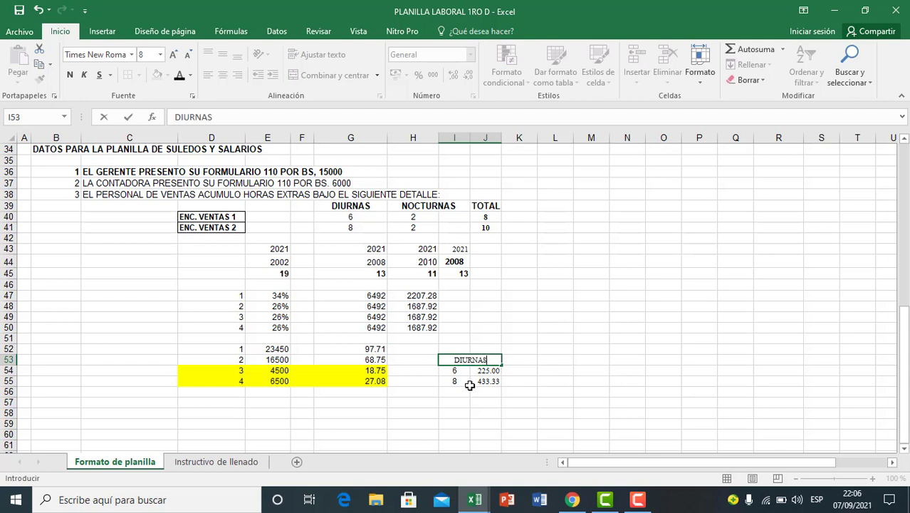
left_click(479, 403)
left_click_drag(488, 371, 486, 383)
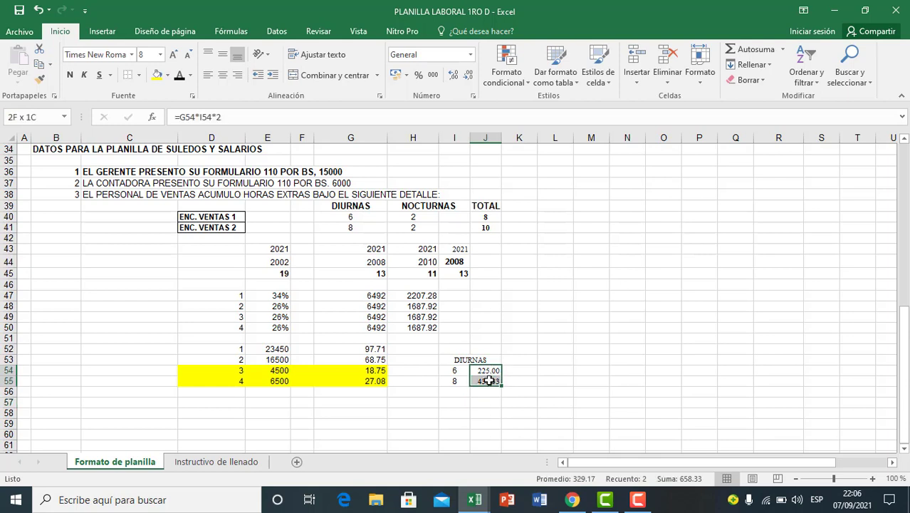
left_click(473, 409)
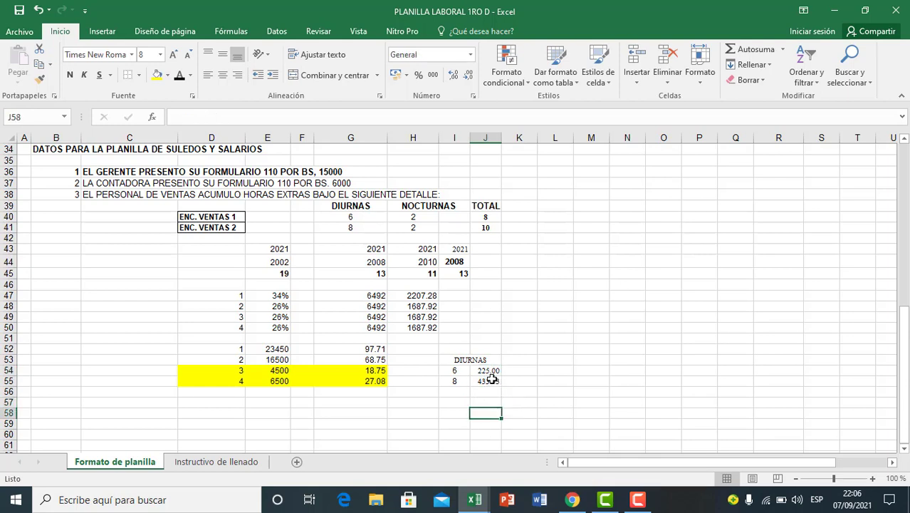
left_click_drag(483, 371, 482, 382)
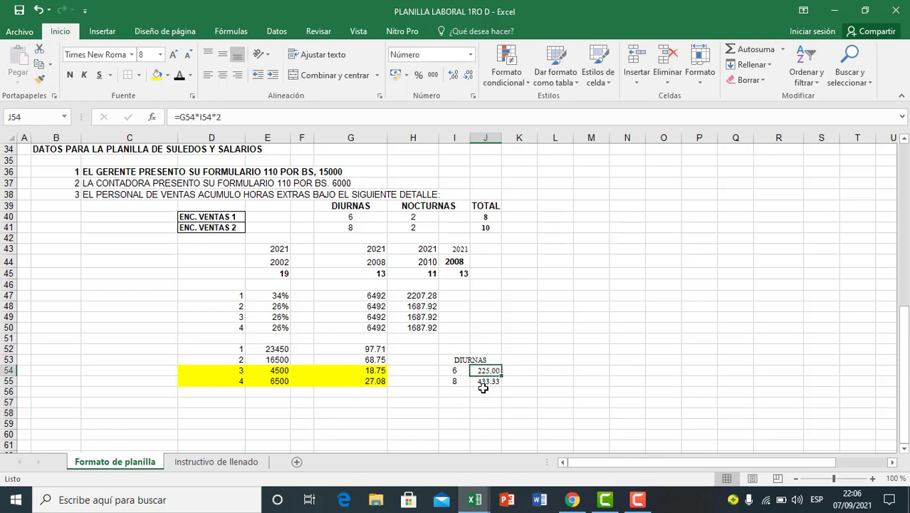
left_click(481, 392)
Step: Enter 2 night overtime hours each for employees 3 and 4 in K54 and K55
left_click(524, 370)
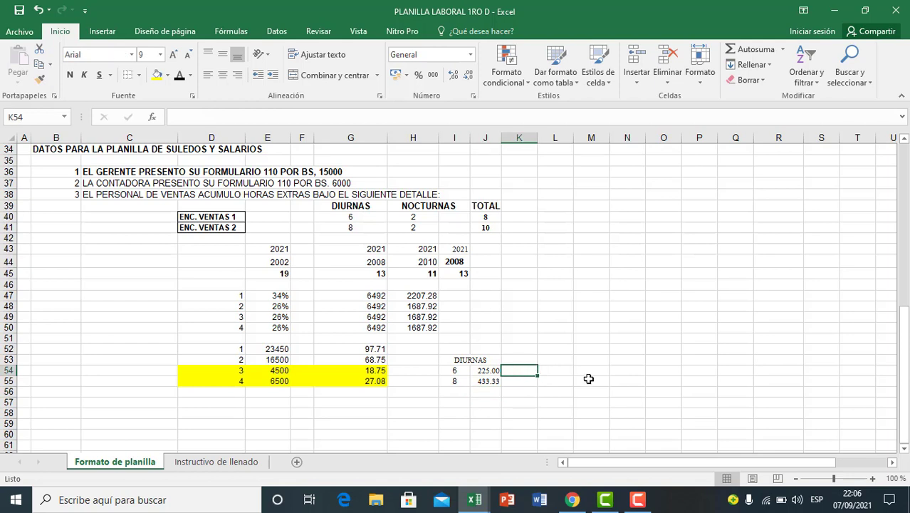
type("2")
key("Return")
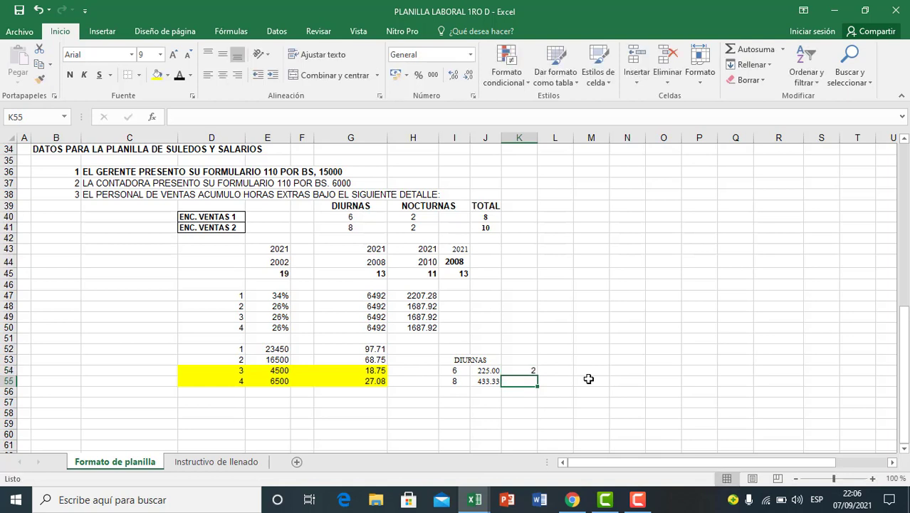
type("2")
key("Return")
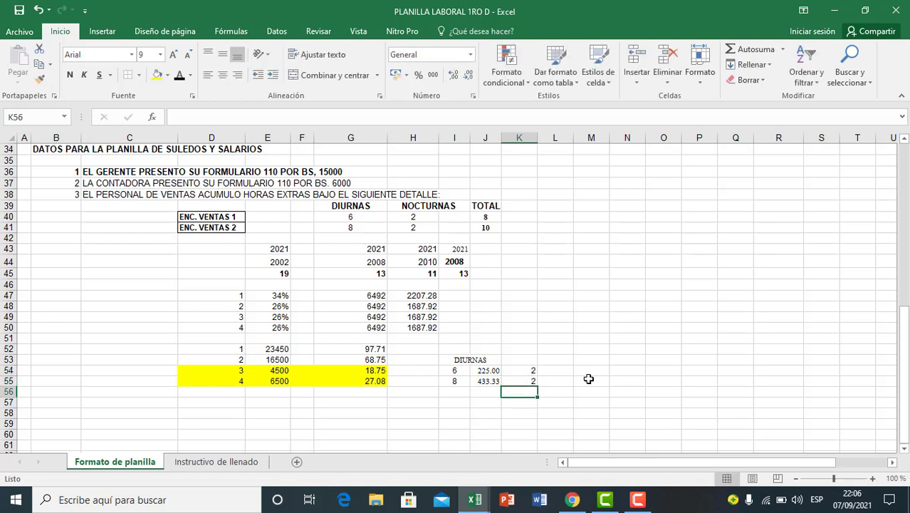
left_click(579, 413)
Step: Calculate employee 3's night overtime pay in L54 with the formula =G54*K54*2
left_click(559, 372)
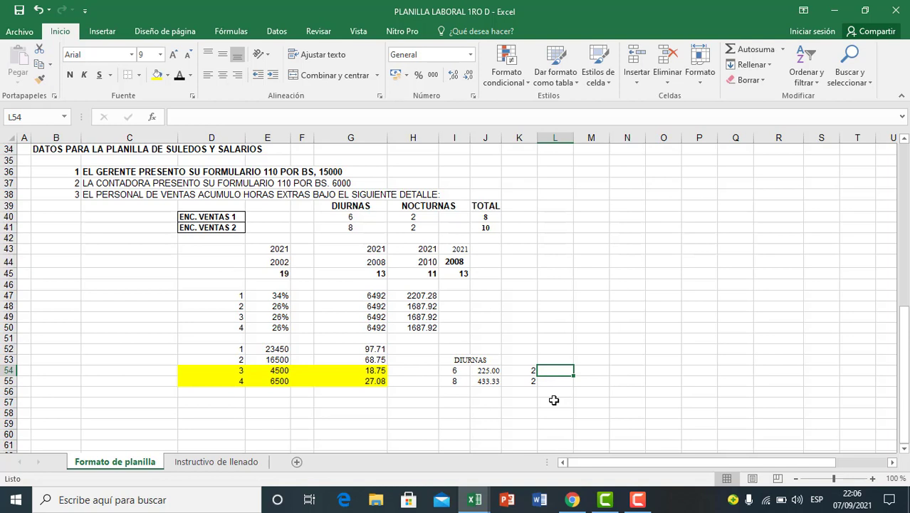
type("=")
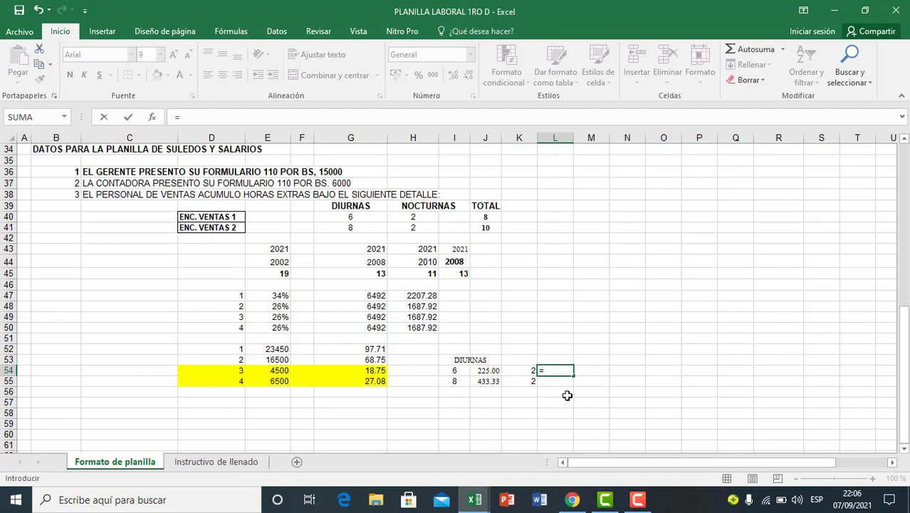
left_click(378, 371)
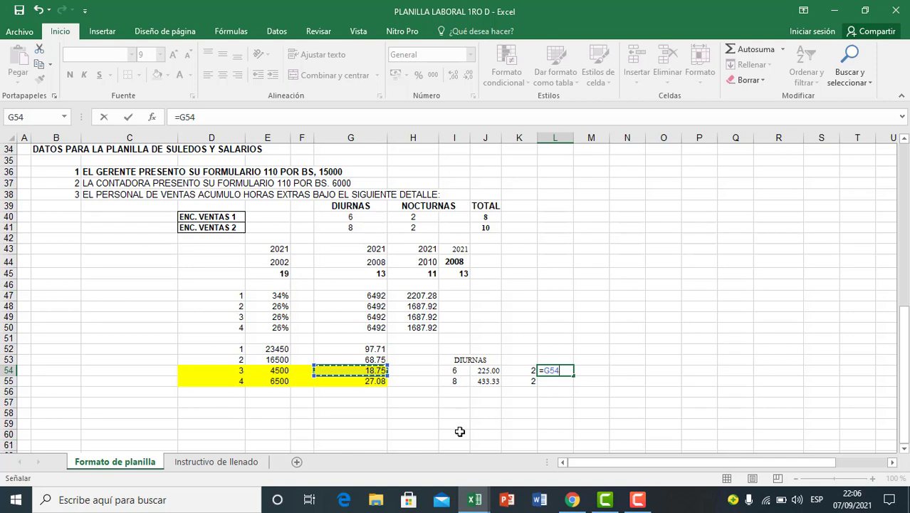
type("*")
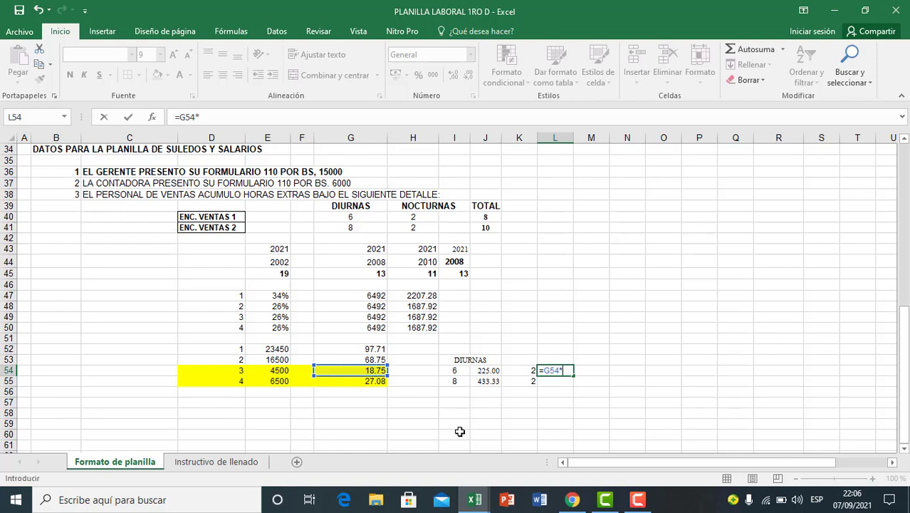
left_click(526, 372)
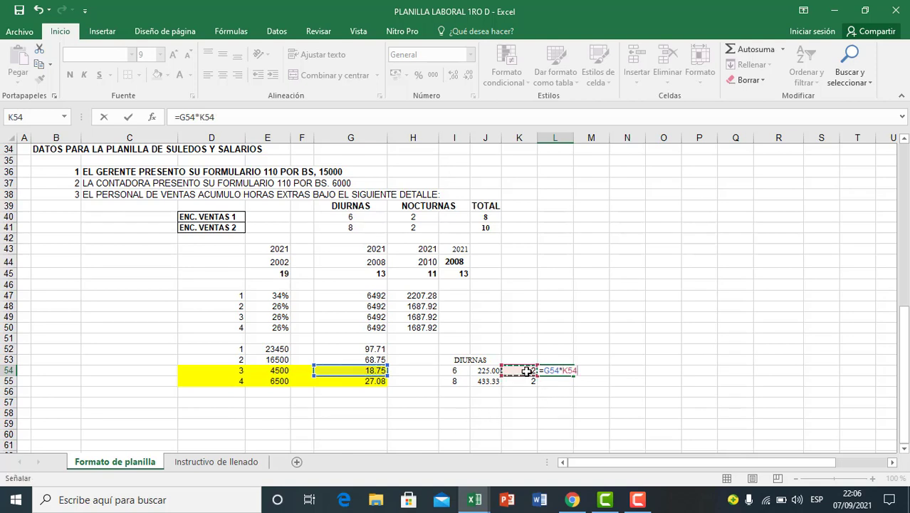
type("*")
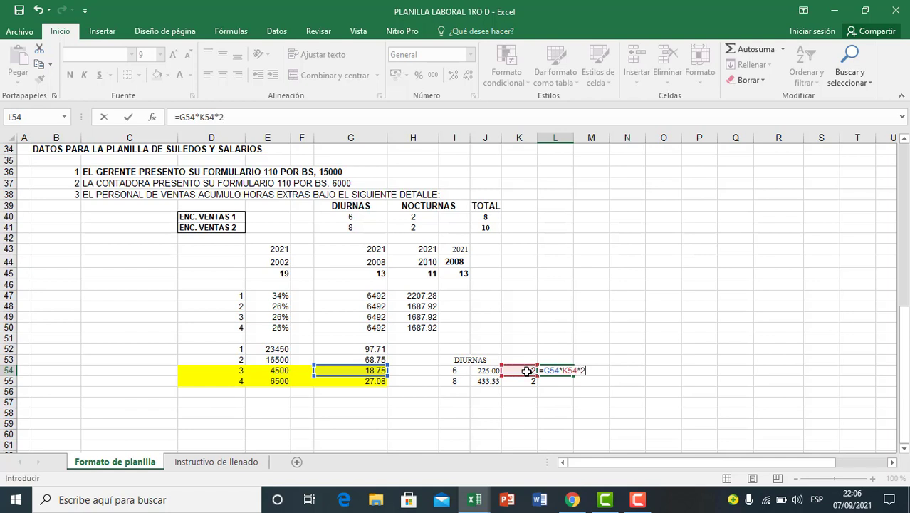
key("Return")
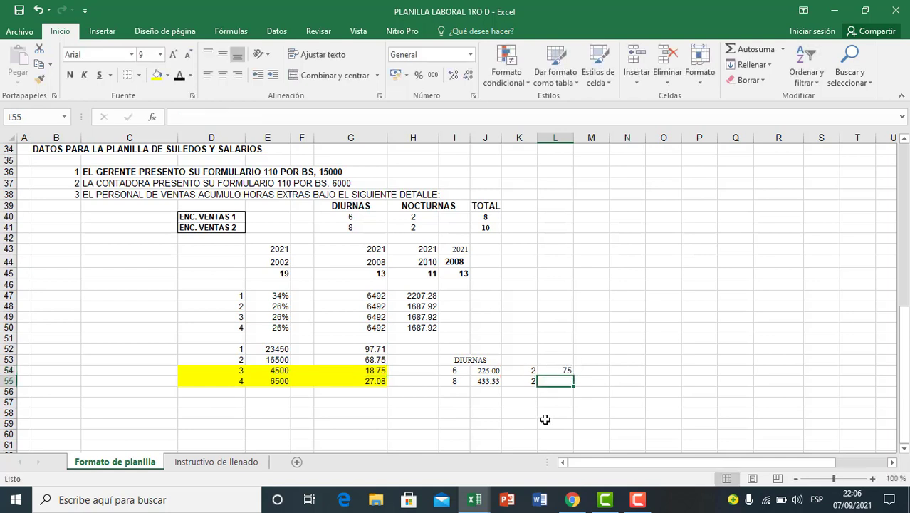
Step: Calculate employee 4's night overtime pay in L55 with the formula =G55*2*2
type("=")
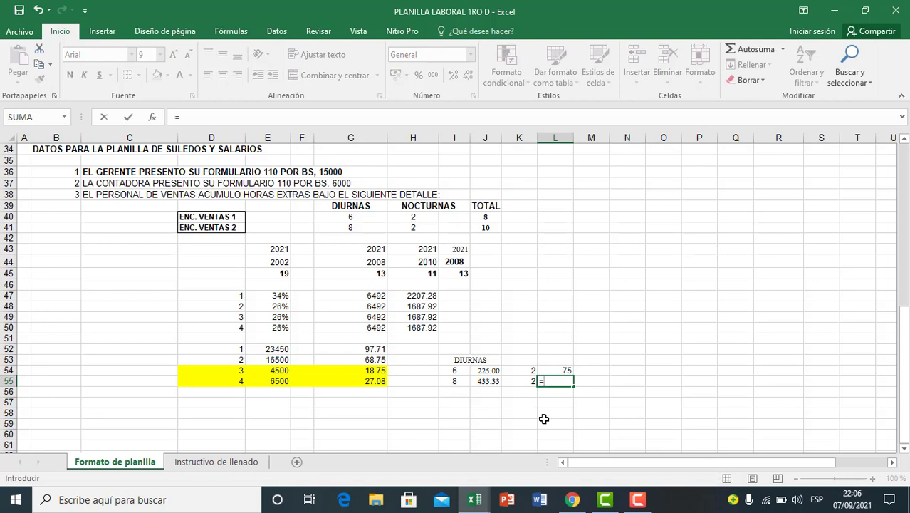
left_click(377, 382)
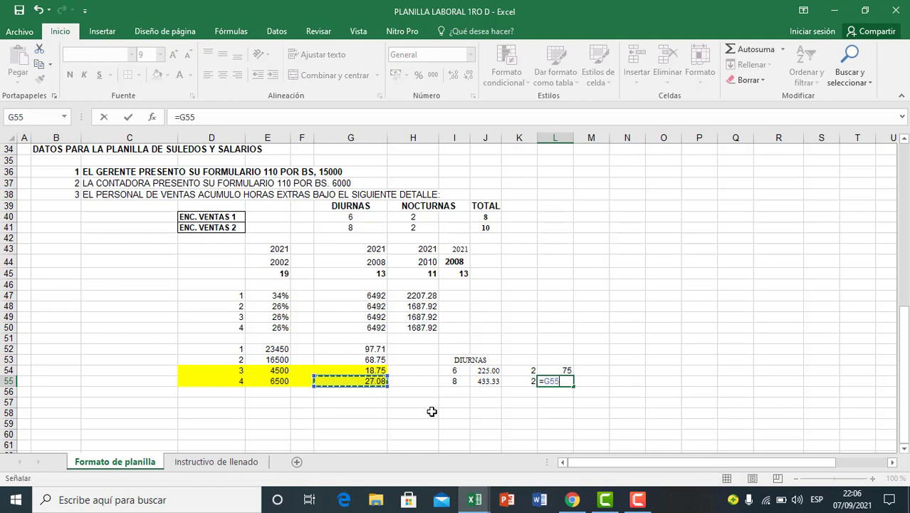
type("*")
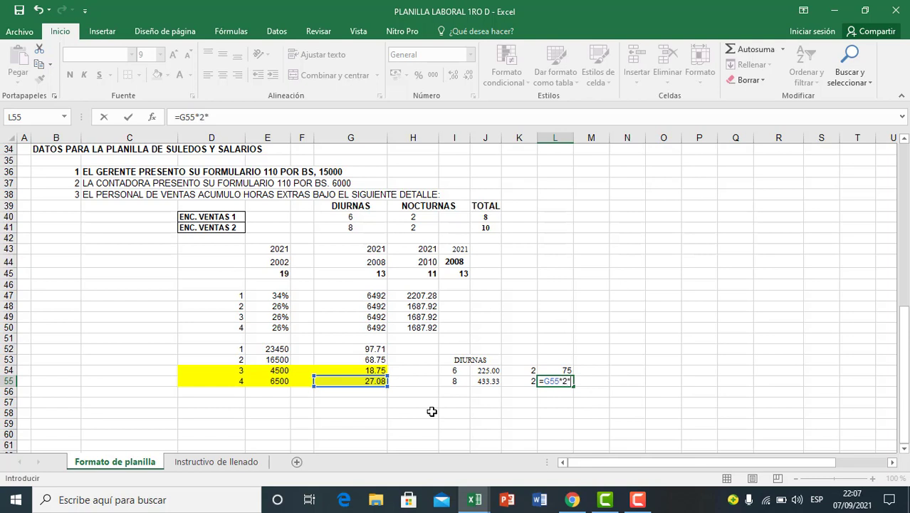
key("Return")
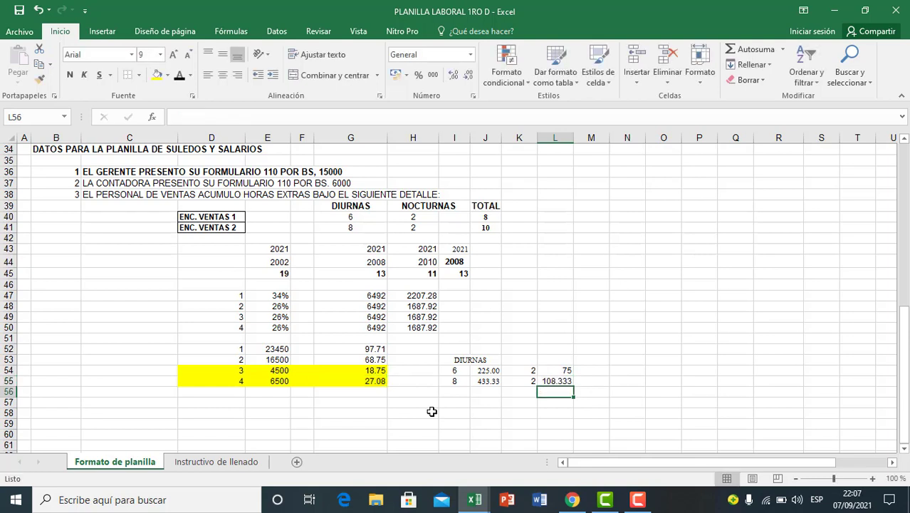
left_click(549, 382)
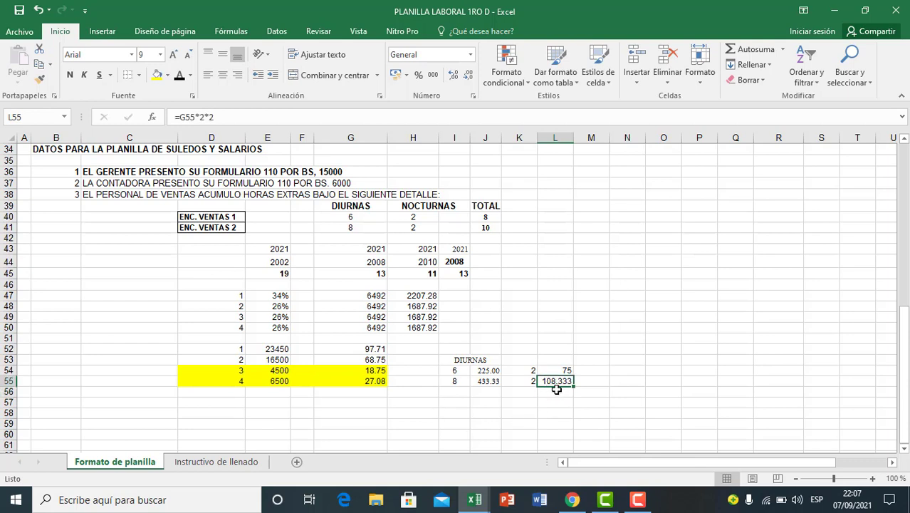
Step: Format the night overtime amounts in L54:L55 to show two decimal places
left_click_drag(559, 370, 559, 381)
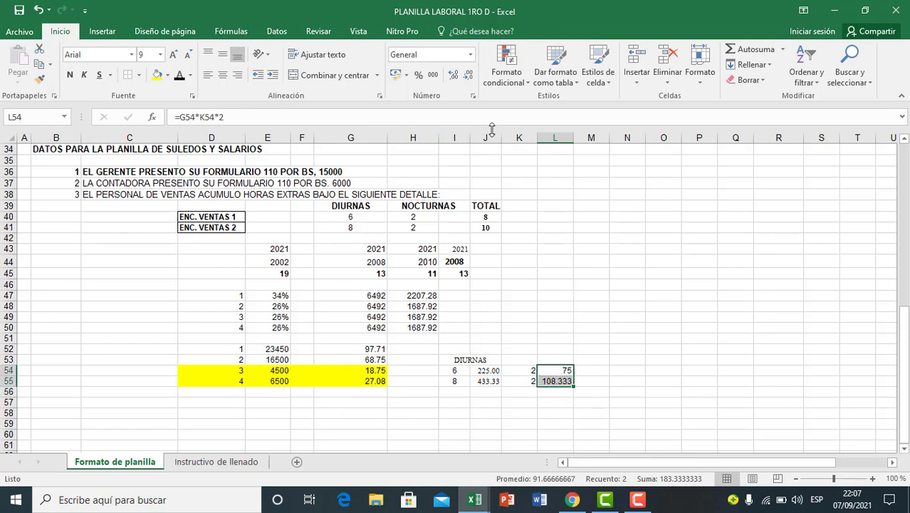
left_click(456, 80)
left_click(468, 80)
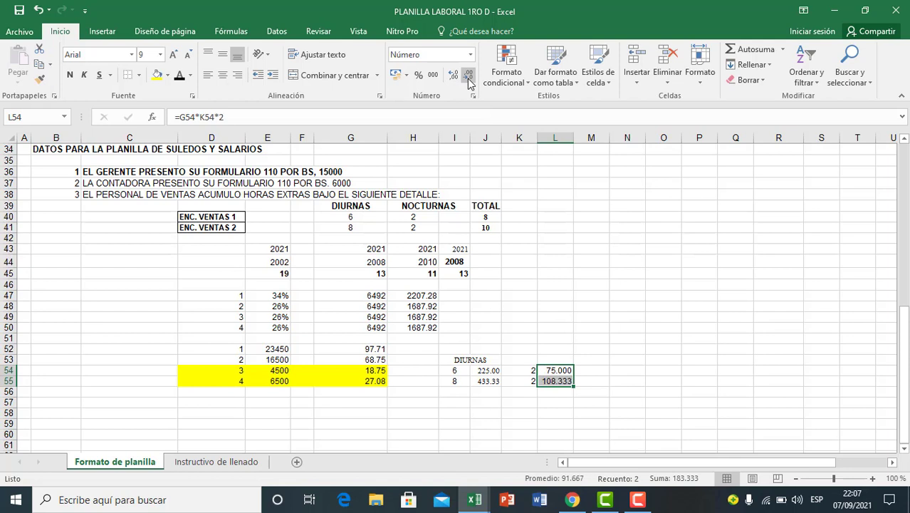
left_click(469, 80)
left_click(603, 393)
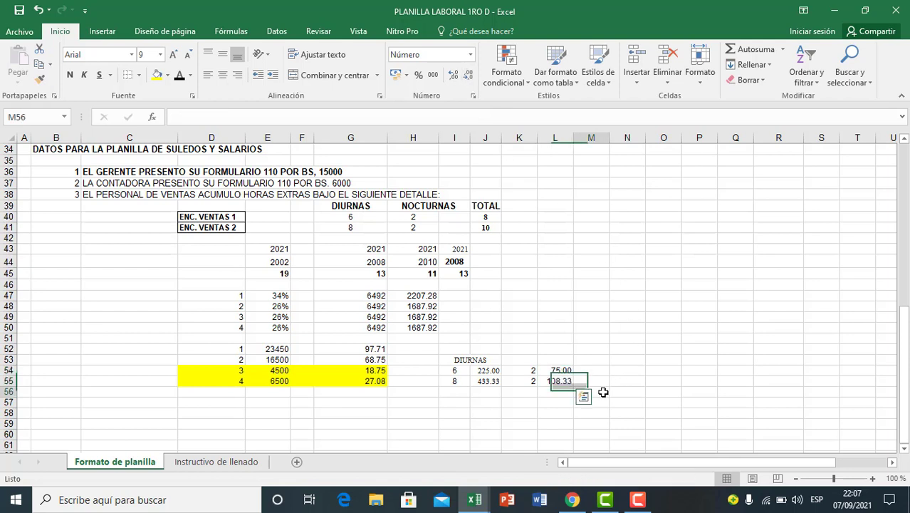
left_click(558, 403)
left_click_drag(559, 370, 522, 381)
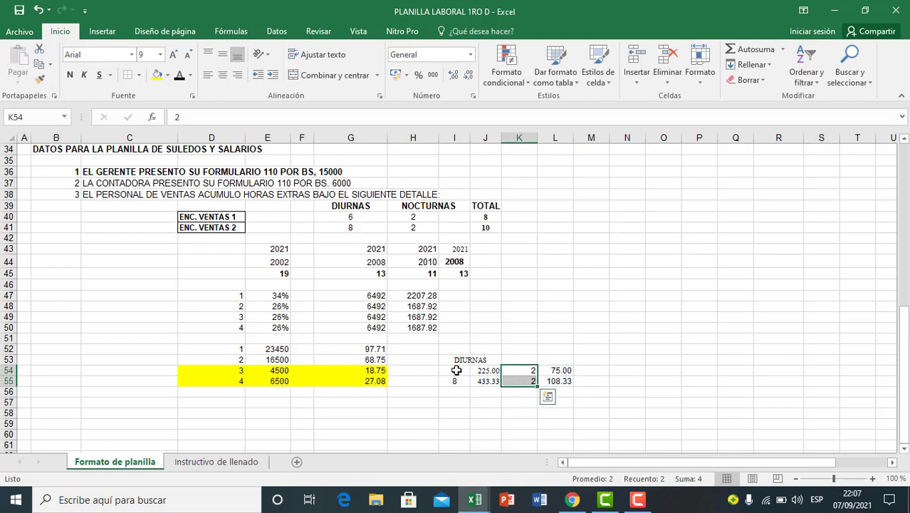
left_click_drag(457, 370, 458, 380)
left_click(563, 370)
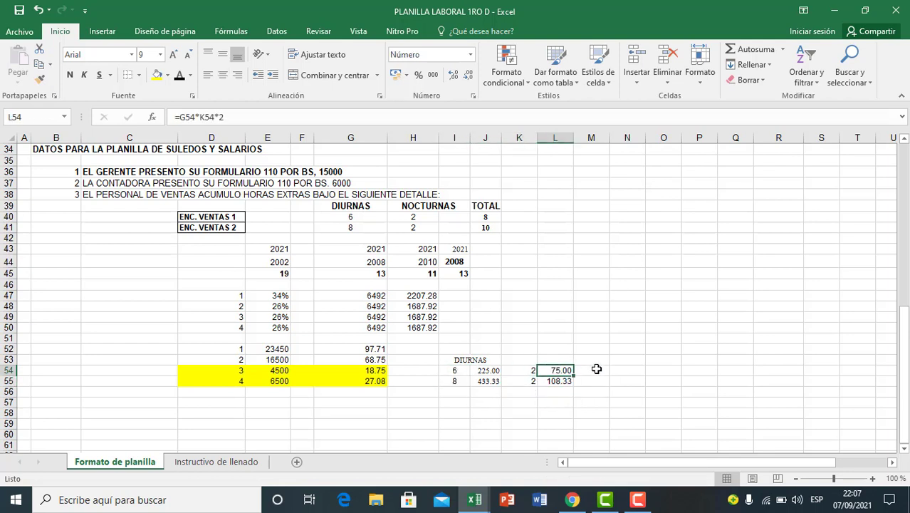
Step: Enter the night surcharge rate of 25% in M53, above the column beside the night overtime amounts
left_click(596, 362)
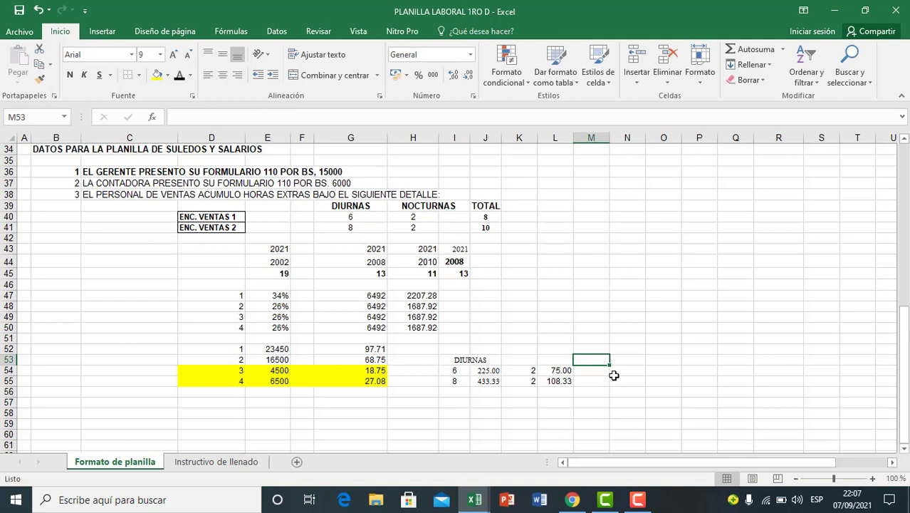
type("25")
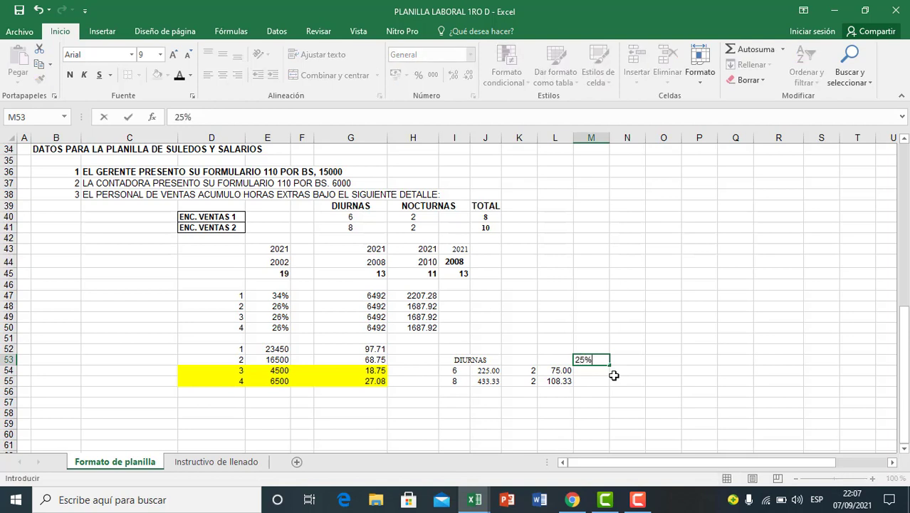
type("%")
left_click(601, 391)
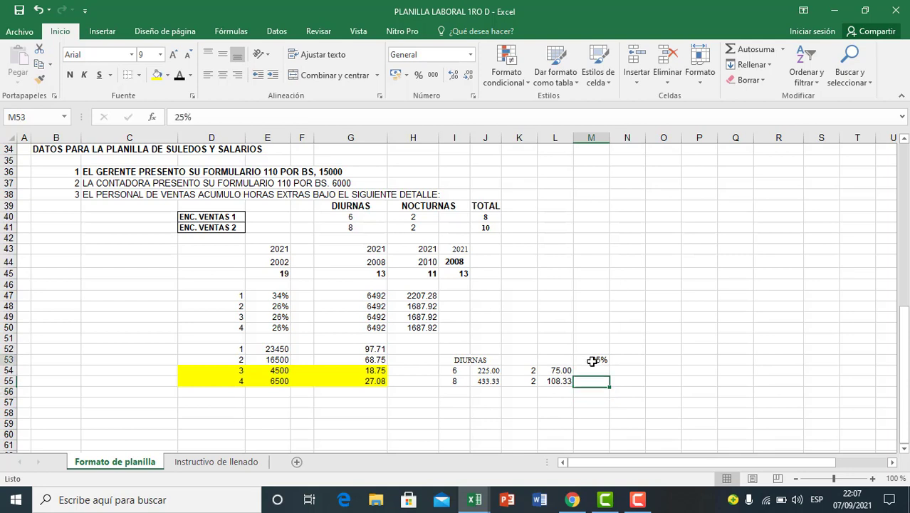
left_click(594, 361)
left_click(561, 383)
left_click_drag(531, 370, 550, 381)
Step: Calculate employee 3's night surcharge in M54 with the formula =L54*M53
left_click(598, 372)
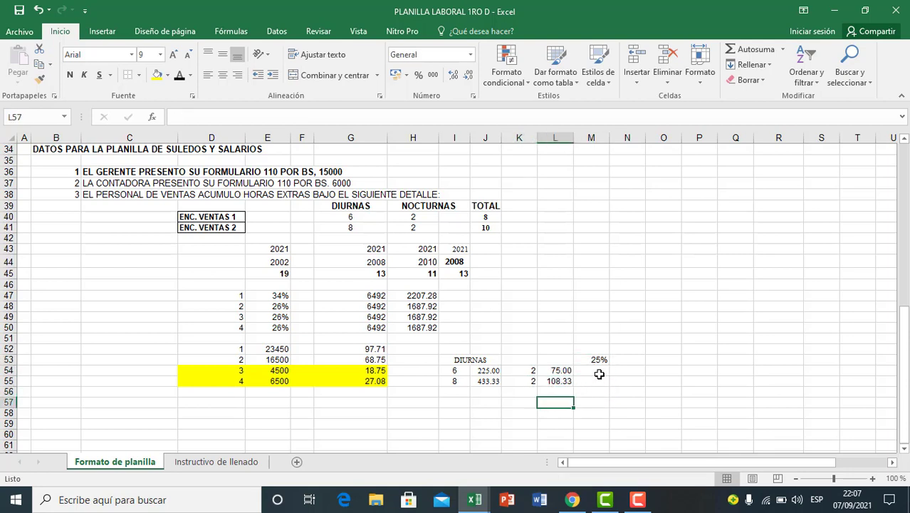
type("=")
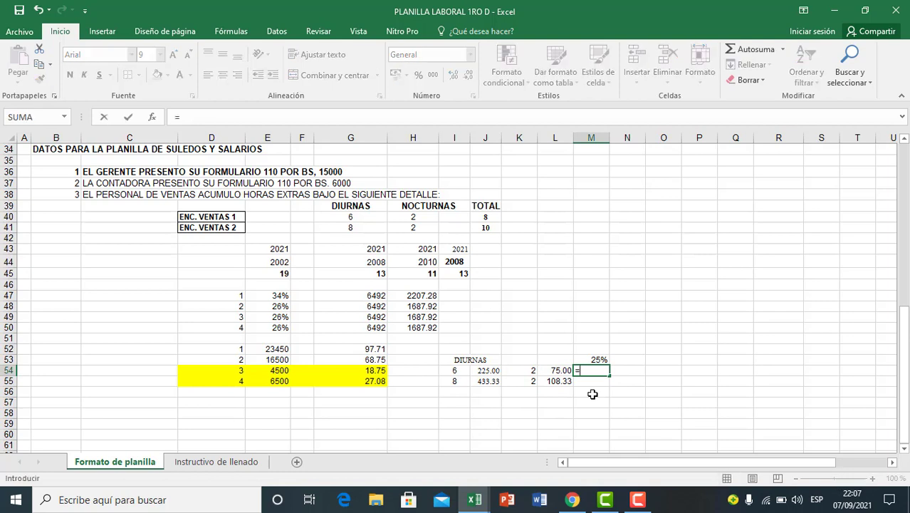
left_click(561, 369)
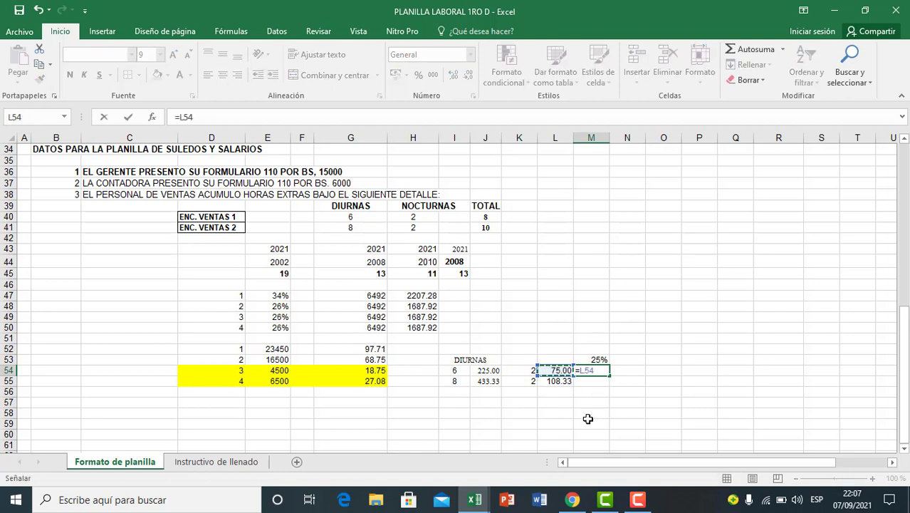
type("*")
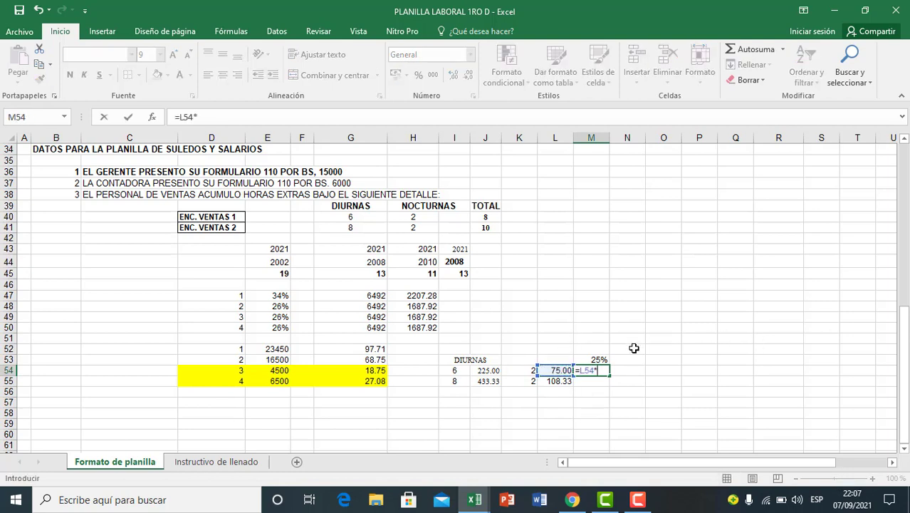
left_click(600, 360)
key("Return")
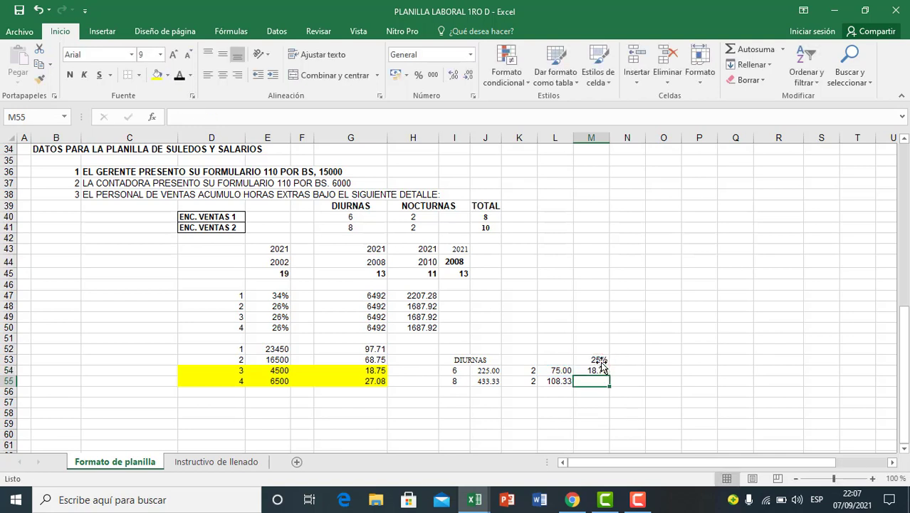
Step: Calculate employee 4's night surcharge in M55 with the formula =L55*M53
type("=")
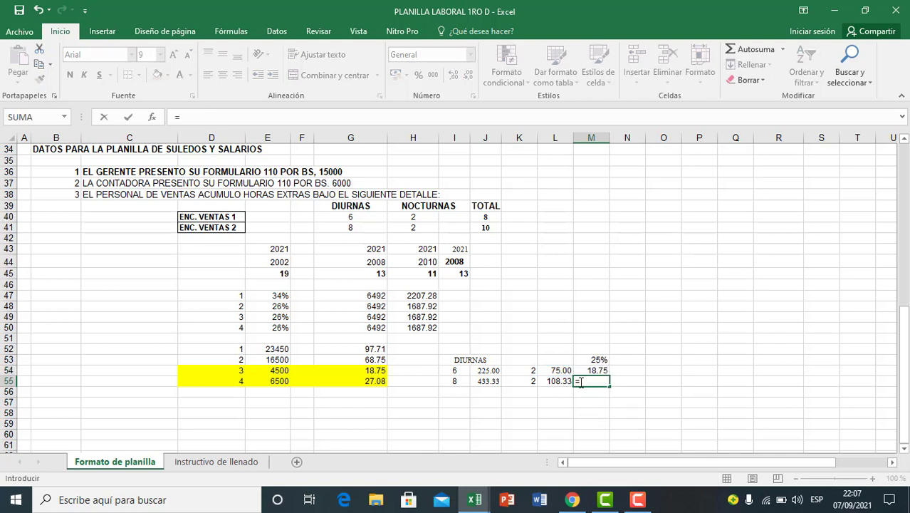
left_click(556, 381)
type("*")
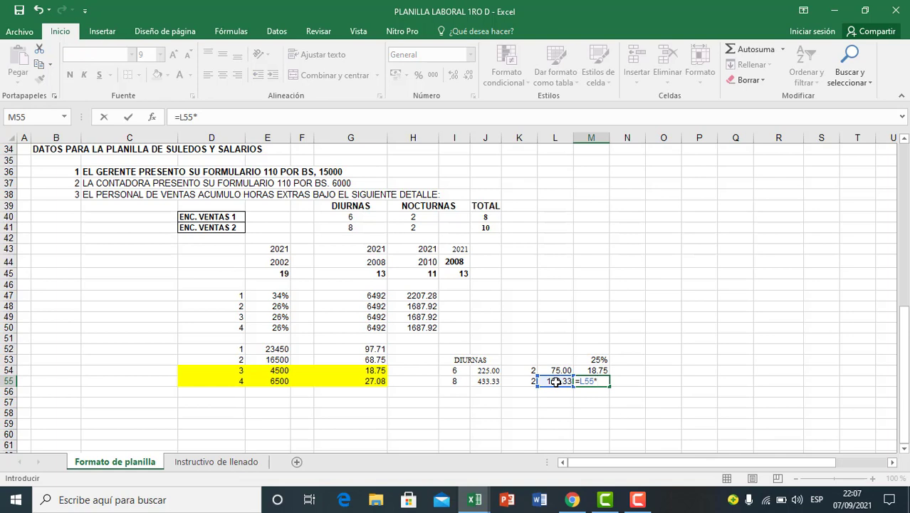
left_click(585, 359)
key("Return")
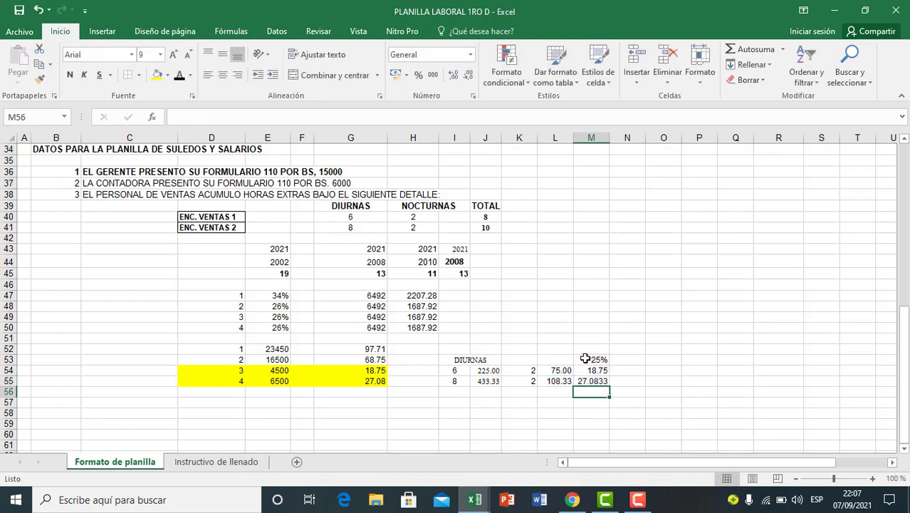
Step: Format the night surcharge amounts in M54:M55 to show two decimal places
left_click_drag(598, 371, 596, 381)
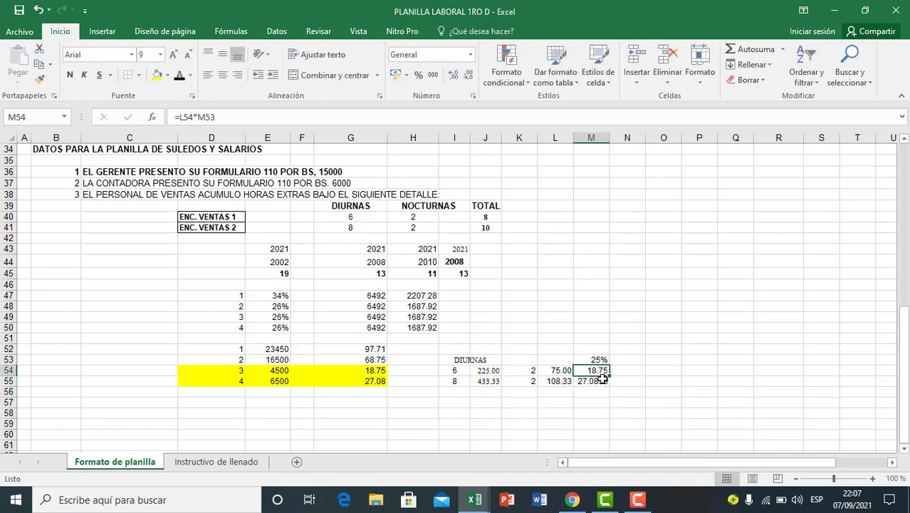
left_click(468, 75)
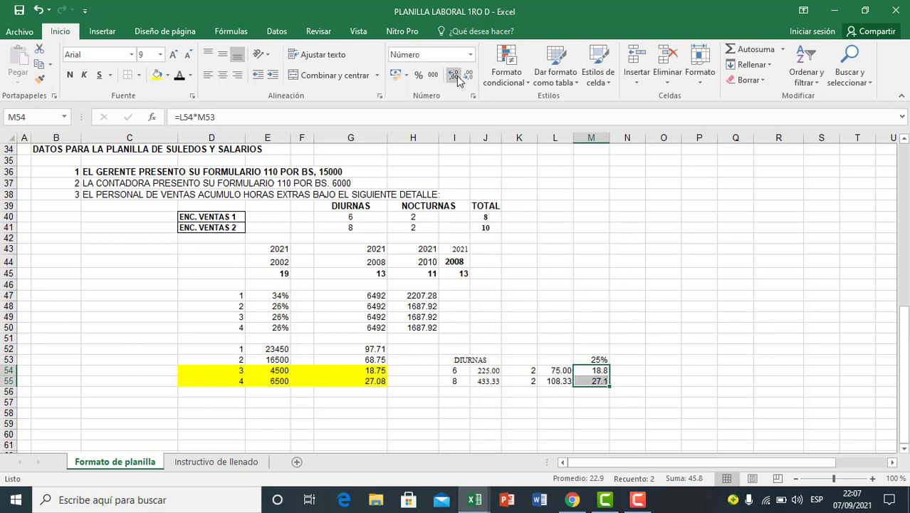
left_click(457, 78)
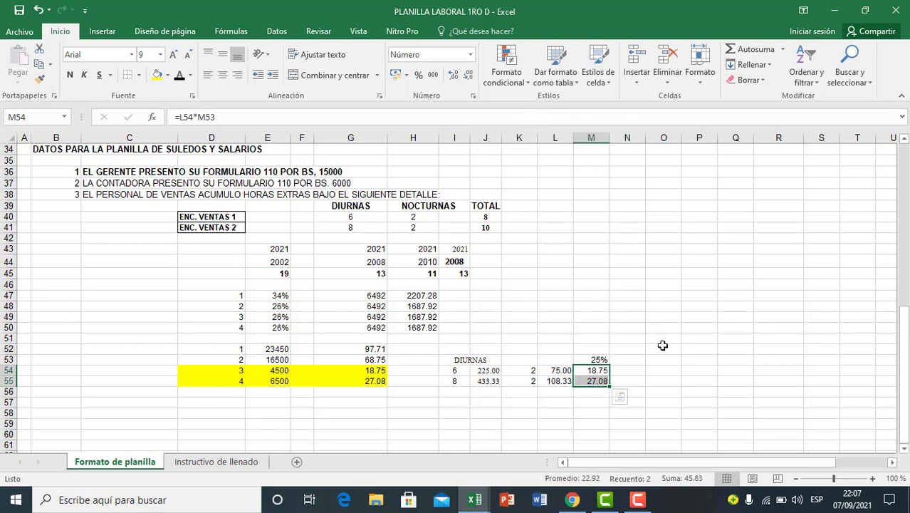
Step: Examine the night surcharge amounts of employees 3 and 4 in M54:M55 and the formulas behind them
key("Right")
key("Right")
left_click(588, 403)
left_click_drag(593, 370, 593, 382)
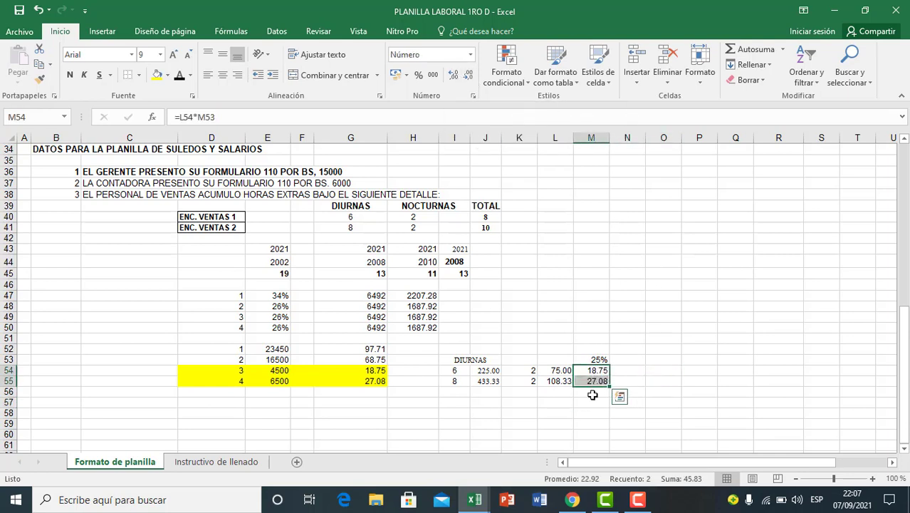
left_click(587, 404)
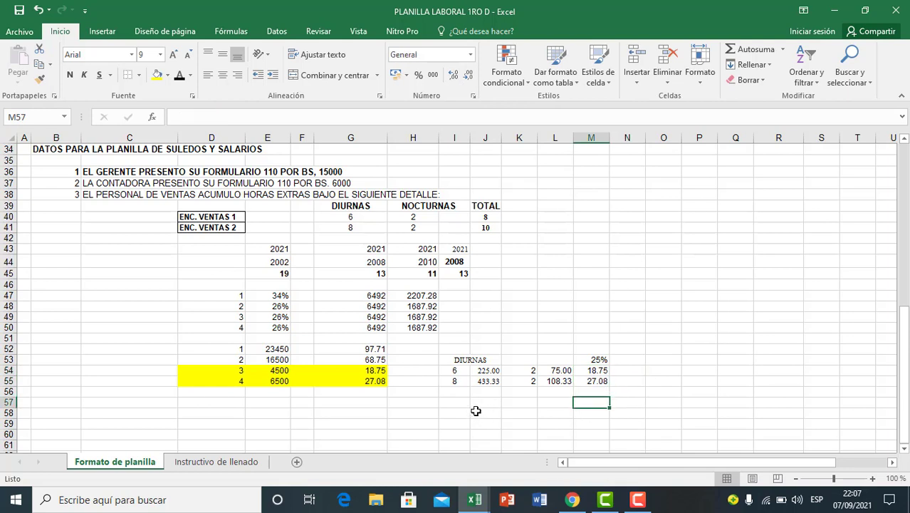
left_click(598, 380)
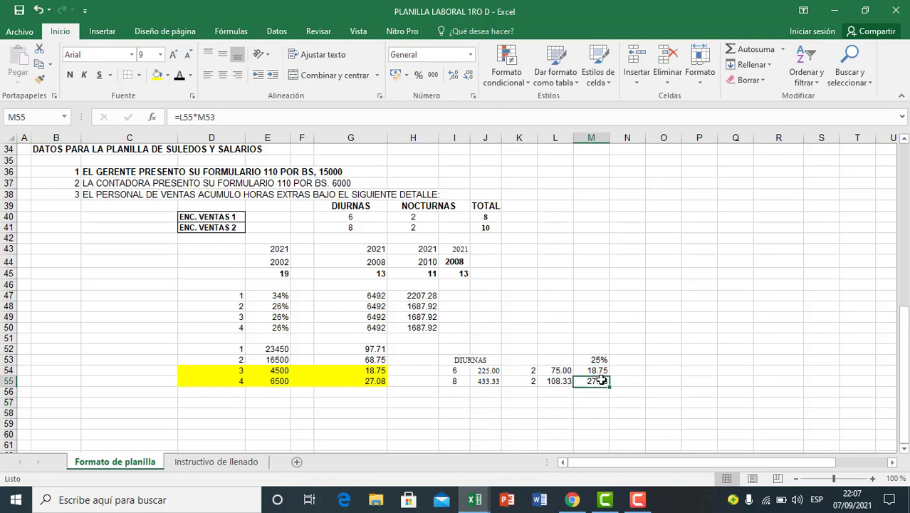
left_click(519, 402)
left_click(595, 371)
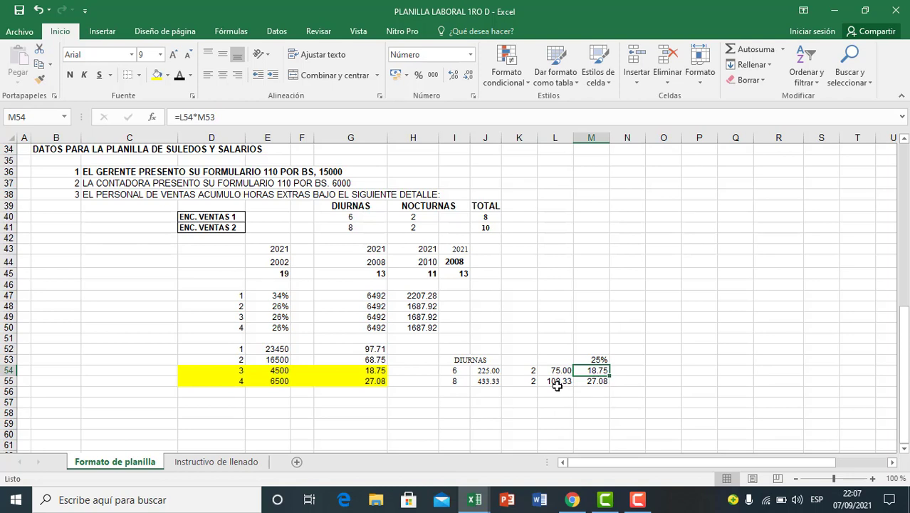
left_click(472, 363)
left_click(576, 375)
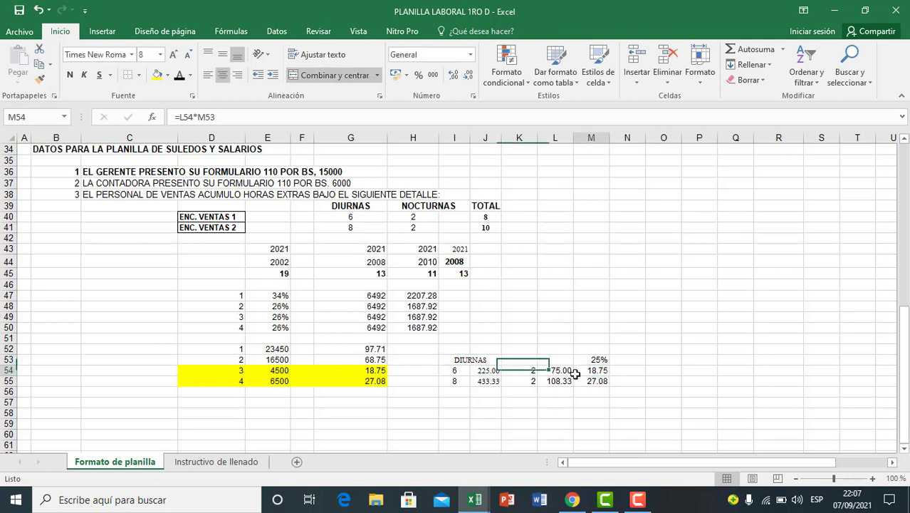
left_click(608, 393)
Step: Enter the heading NOCTURNAS in N53, beside the 25% surcharge column
left_click(631, 360)
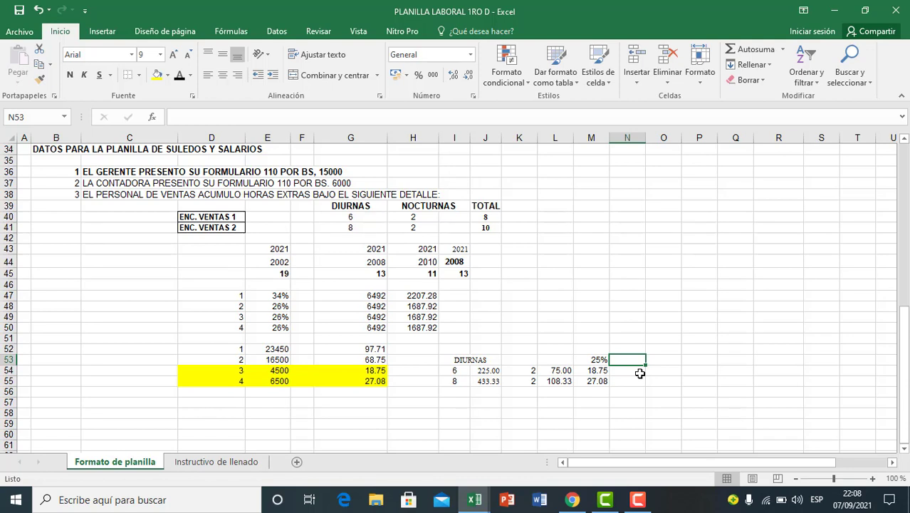
type("NOC")
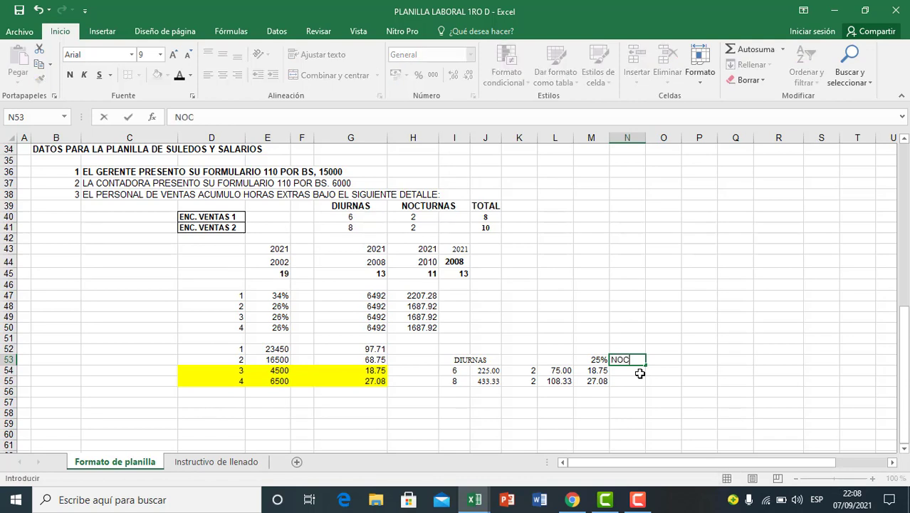
type("TURNAS")
key("Return")
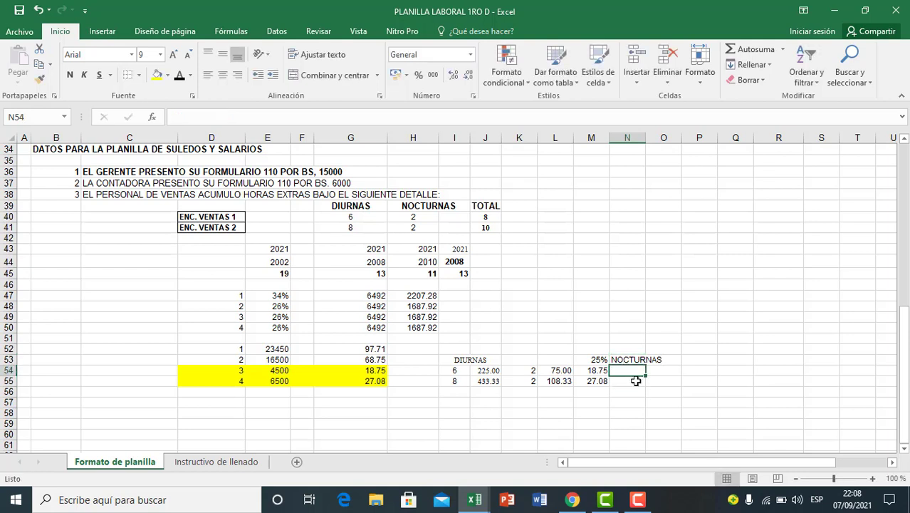
Step: Add employee 3's night overtime pay and surcharge in N54 with the formula =L54+M54
type("=")
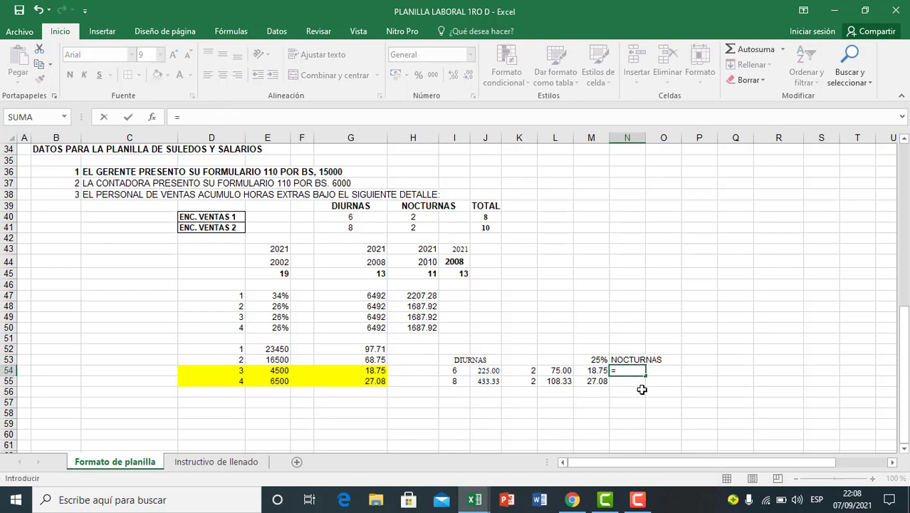
left_click(559, 371)
type("+")
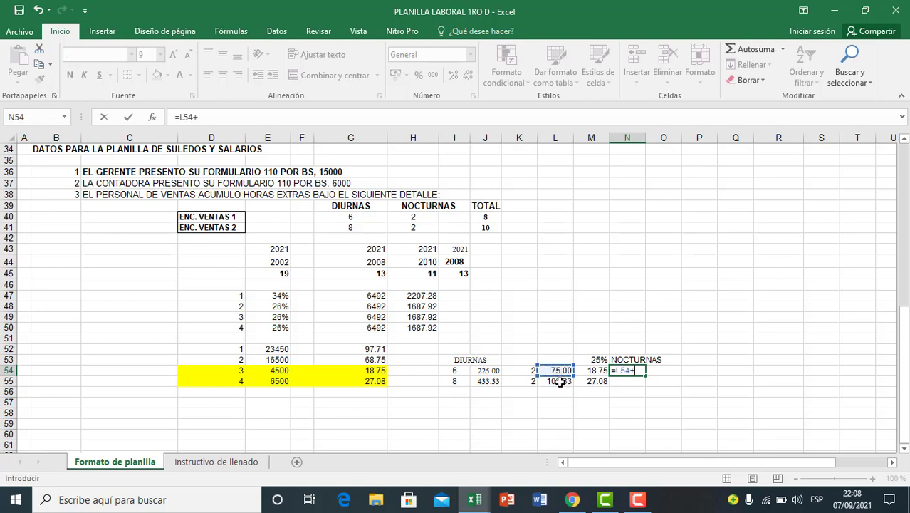
left_click(593, 372)
key("Return")
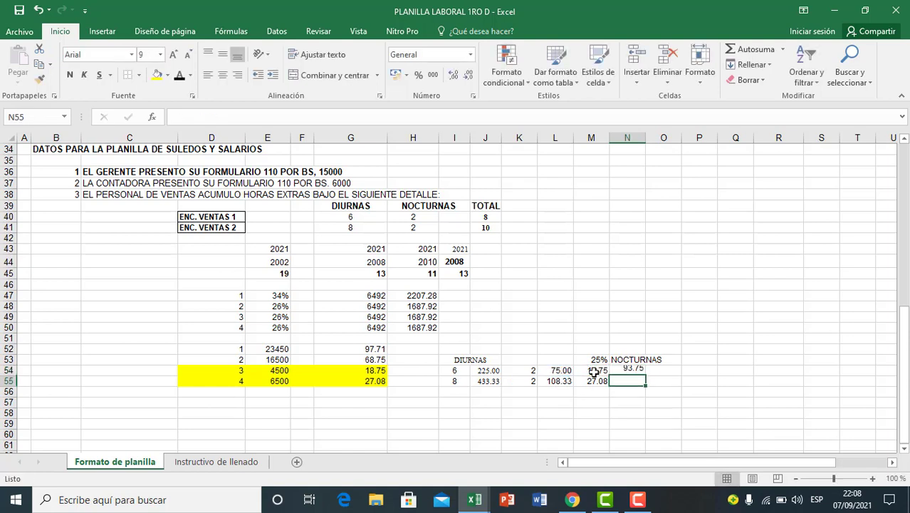
Step: Fill the night overtime total formula from N54 down to N55 for employee 4
left_click(633, 371)
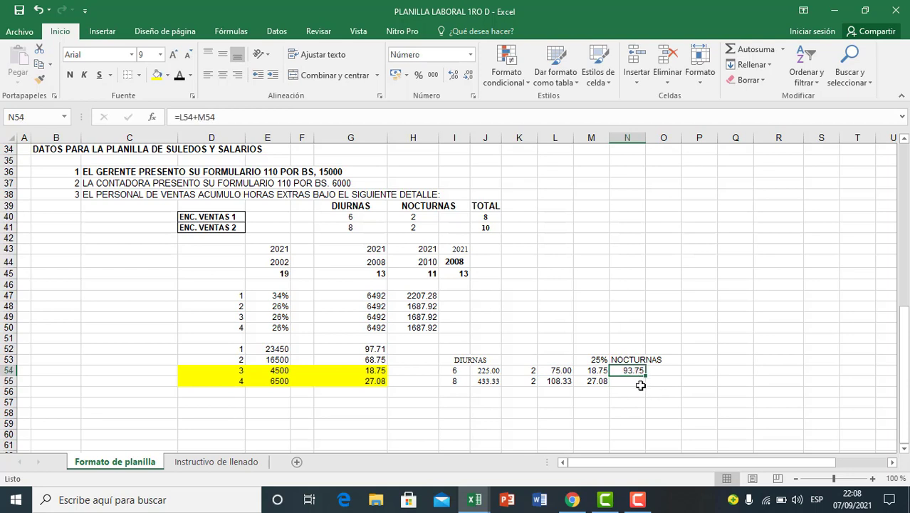
left_click_drag(646, 375, 646, 388)
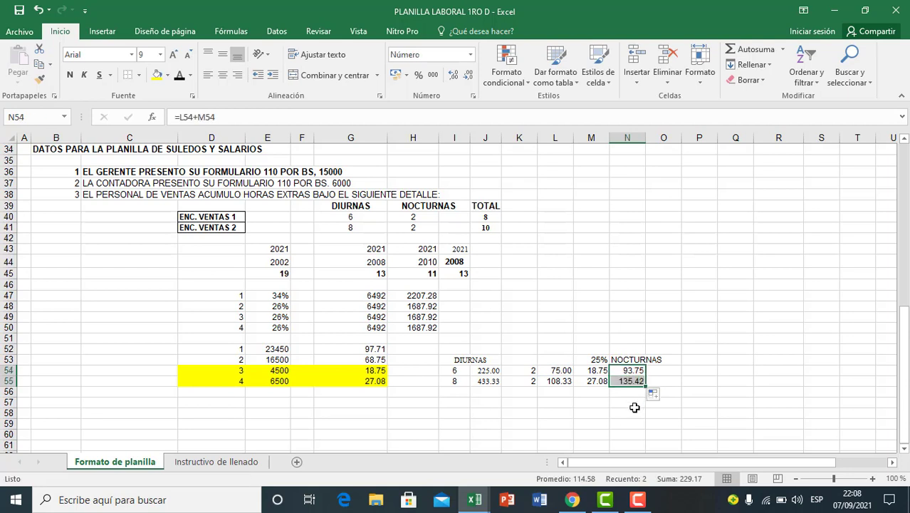
left_click(635, 405)
Step: Examine employee 4's night overtime pay, surcharge and total in L55:N55 and the formulas behind them
left_click(633, 382)
left_click(547, 383)
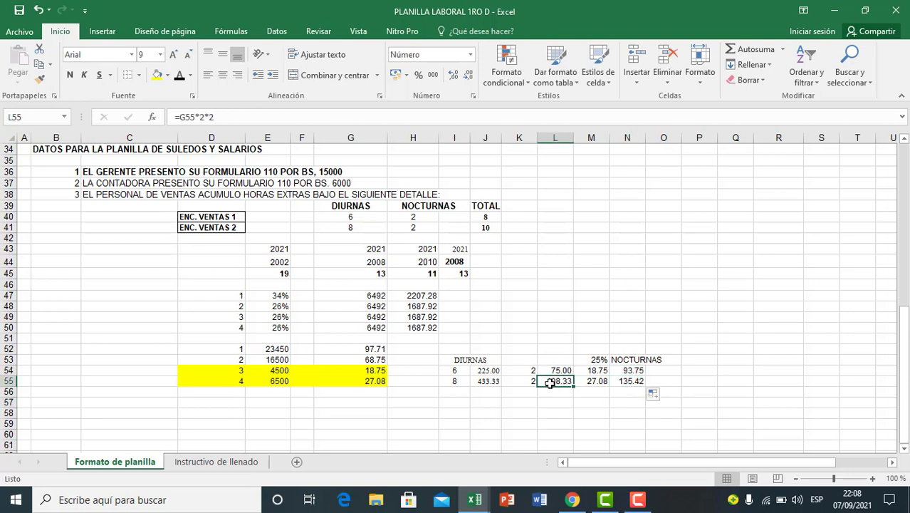
left_click(550, 403)
left_click(614, 383)
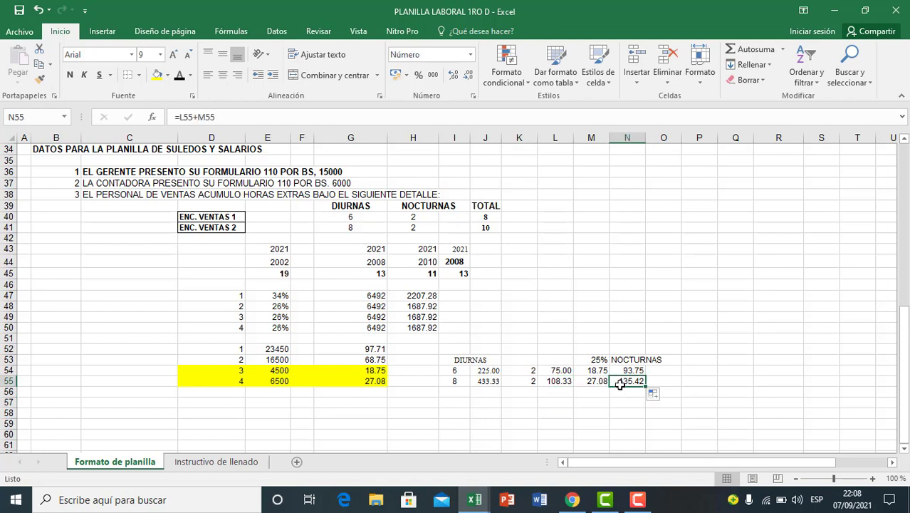
left_click(564, 404)
left_click(557, 383)
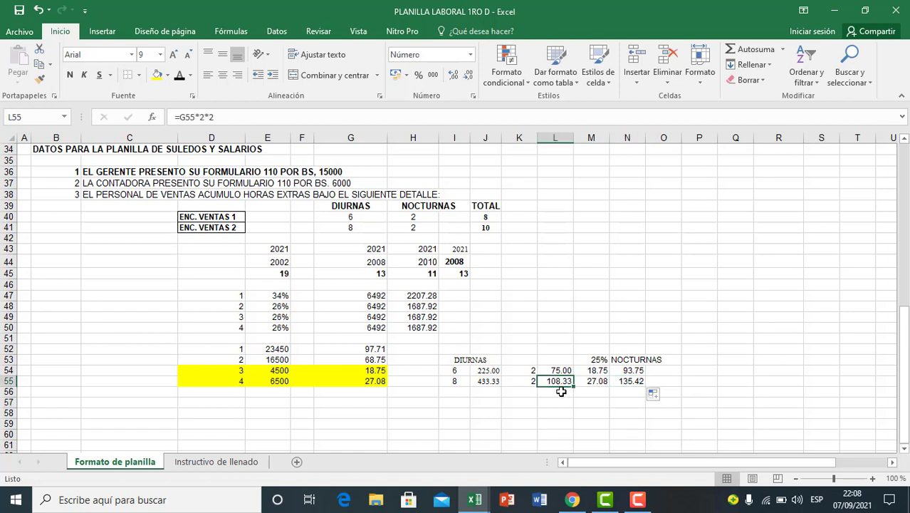
left_click(597, 381)
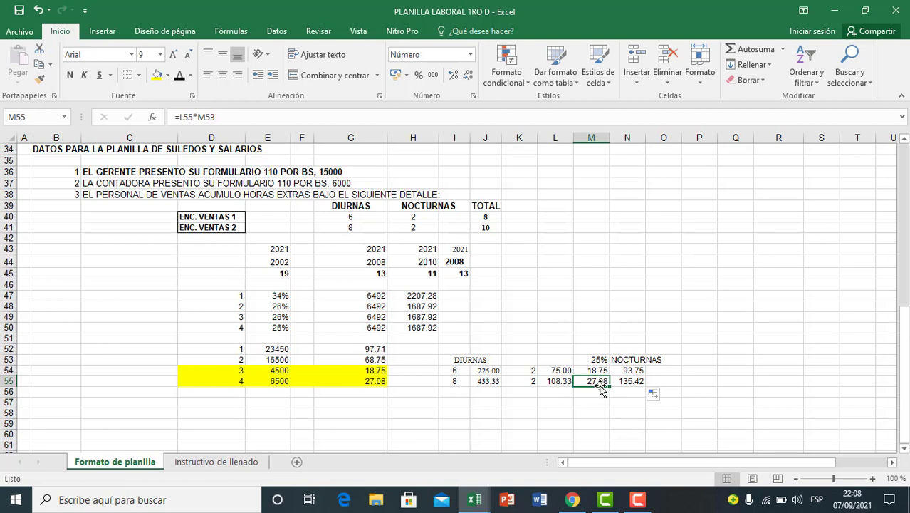
left_click(636, 383)
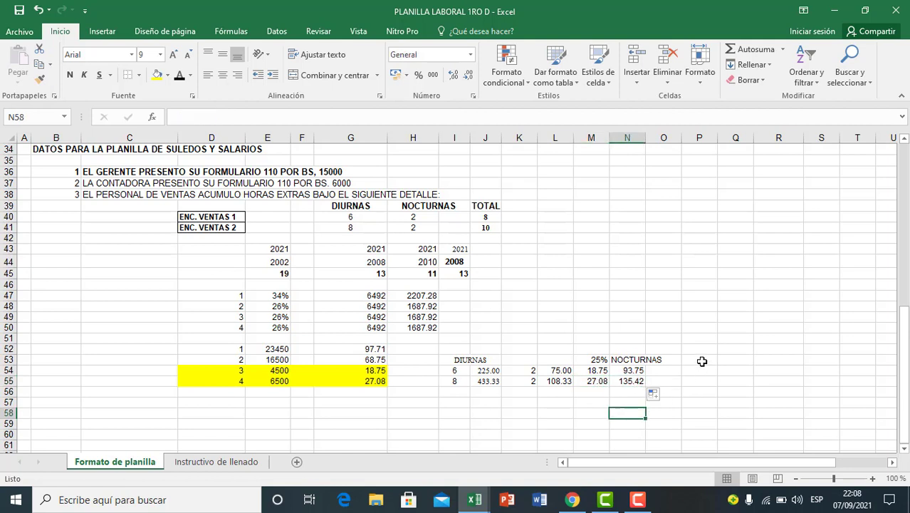
Step: Enter the heading TOTAL in P53 for the combined overtime column
left_click(696, 360)
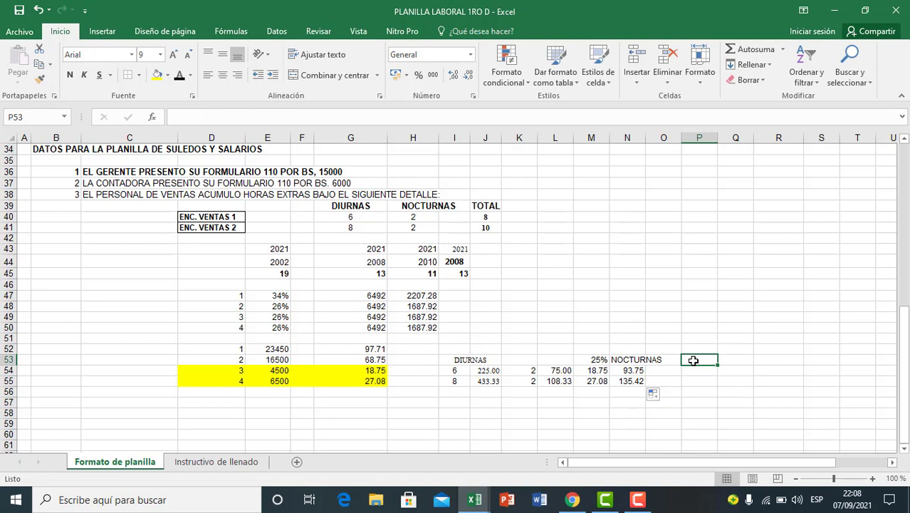
type("TOTAL")
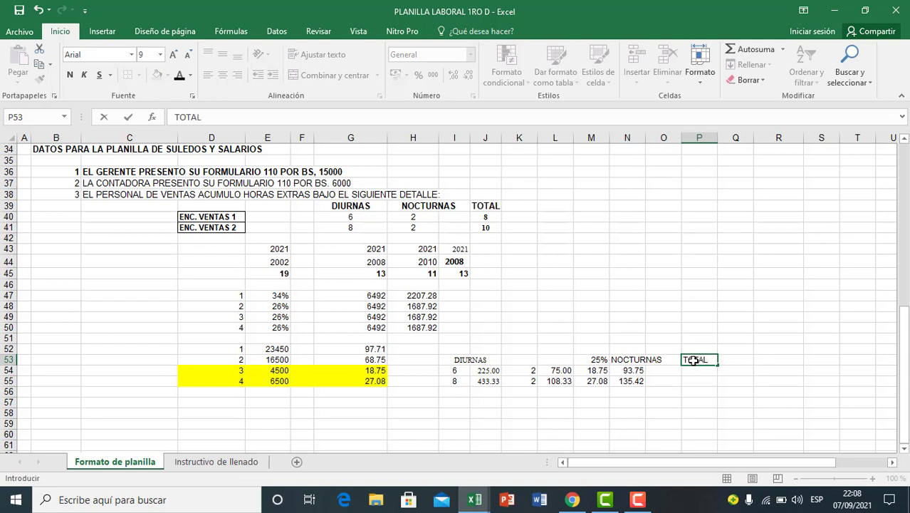
left_click(691, 383)
Step: Add employee 3's day and night overtime in P54 with the formula =J54+N54
left_click(696, 374)
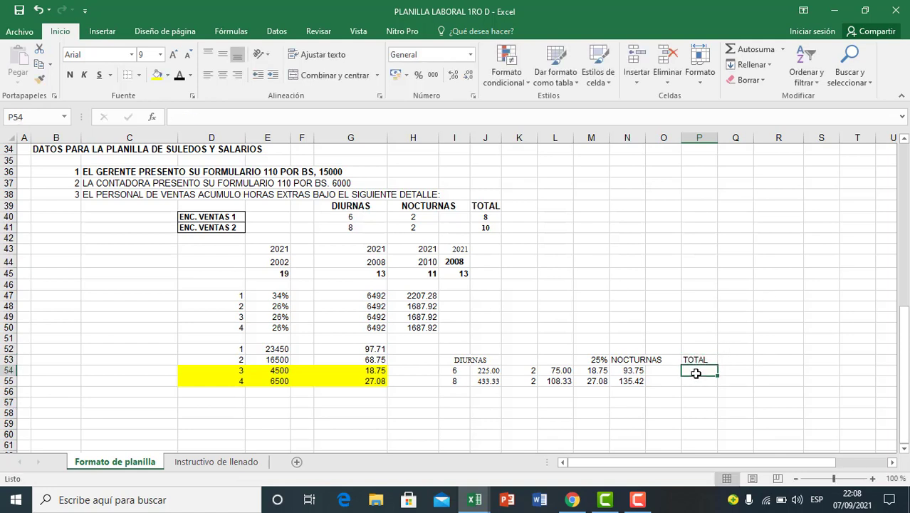
type("=")
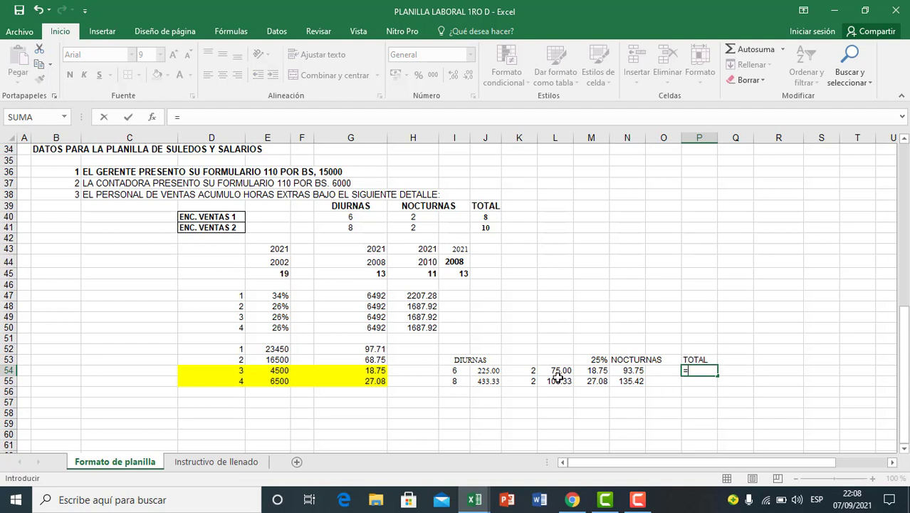
left_click(486, 370)
type("+")
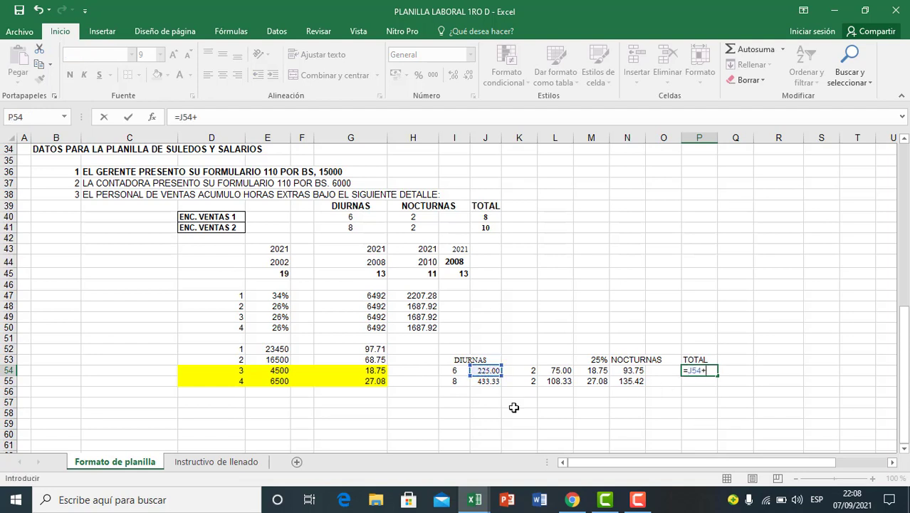
left_click(625, 371)
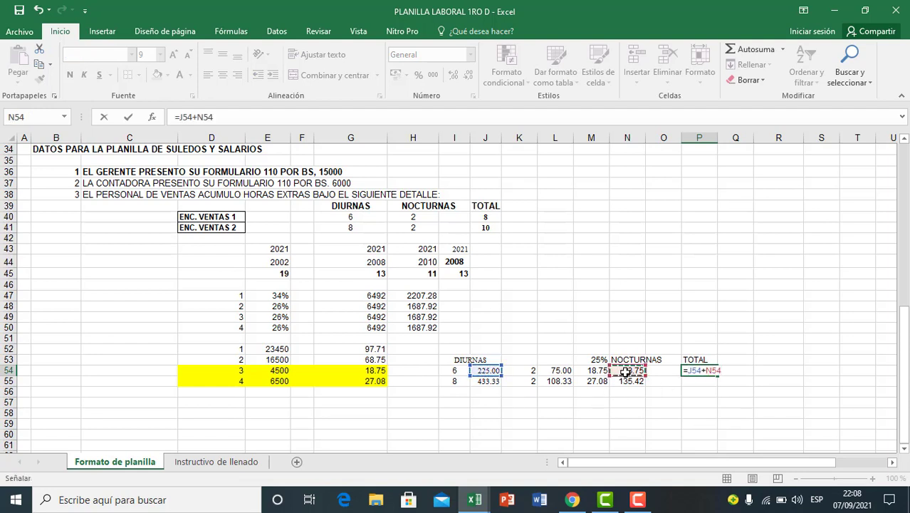
key("Return")
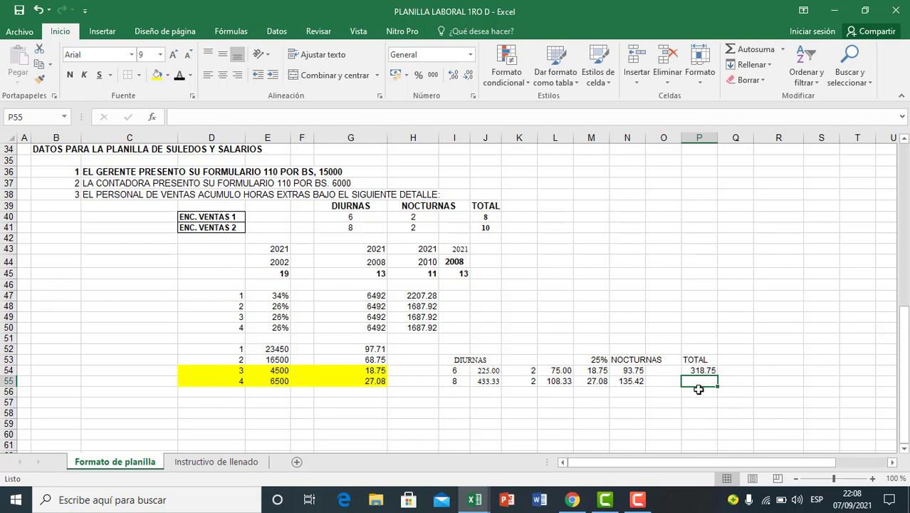
Step: Add employee 4's day and night overtime in P55 with the formula =J55+N55
type("=")
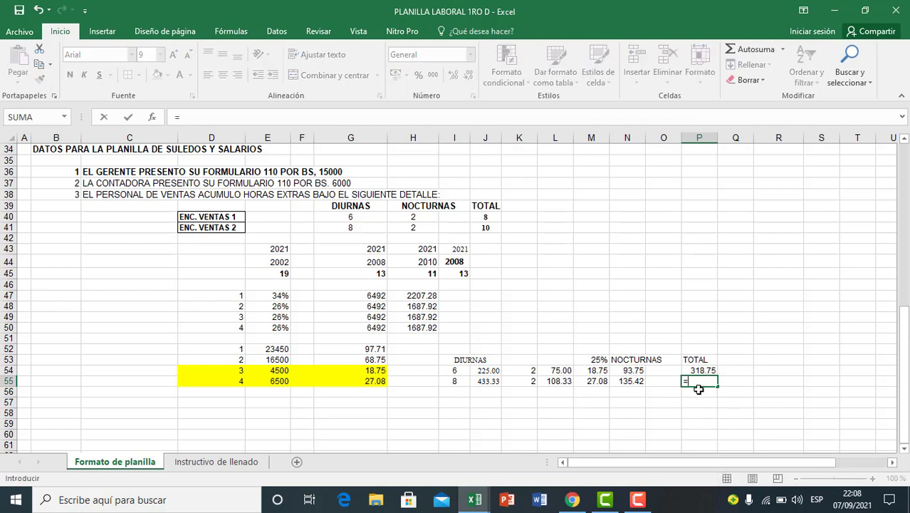
left_click(489, 382)
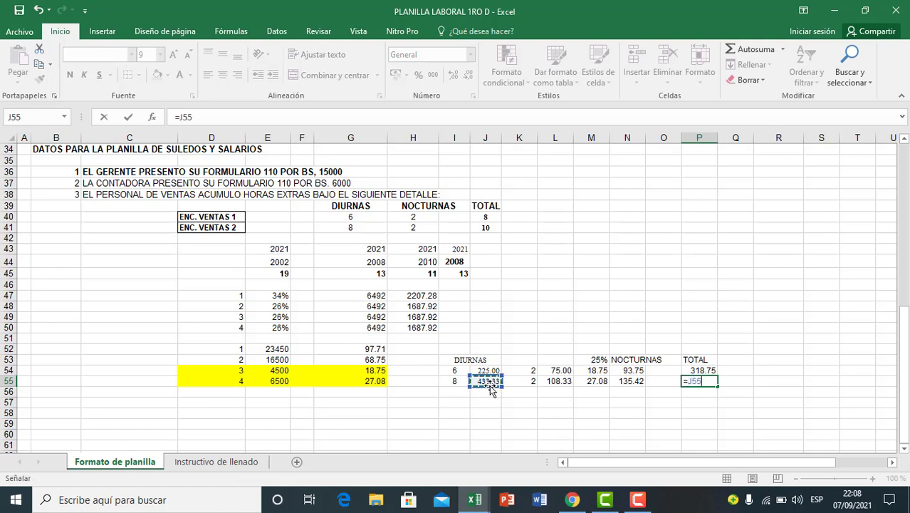
type("+")
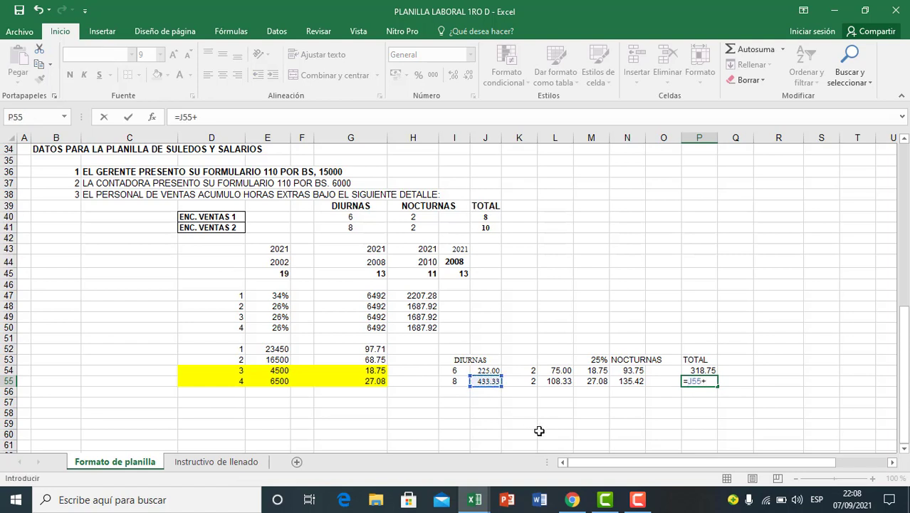
left_click(617, 383)
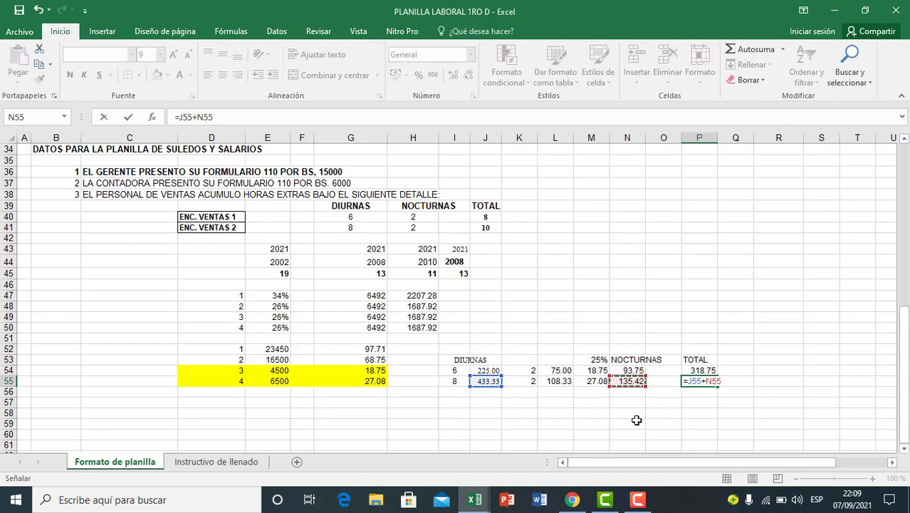
key("Return")
left_click(732, 412)
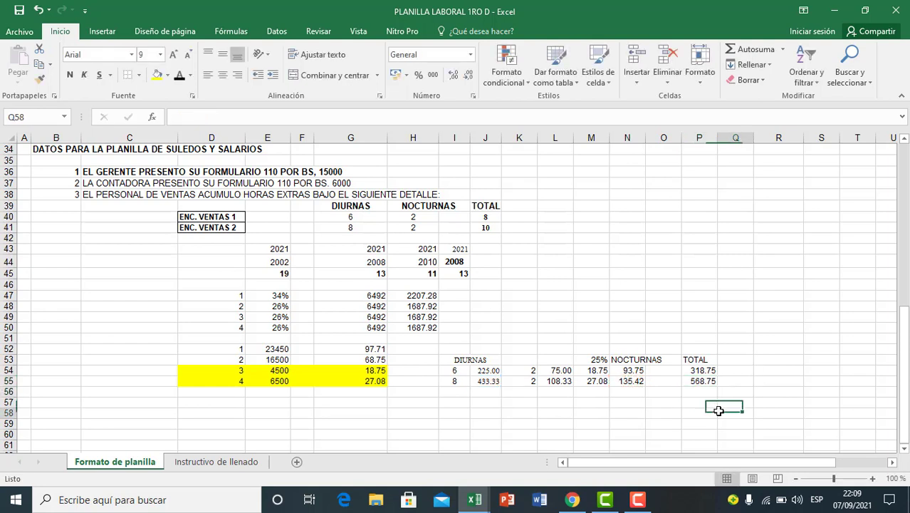
Step: Copy the overtime totals in P54:P55 and paste them as values into O11:O12, the payroll's extraordinary and night work column
left_click_drag(705, 372, 701, 383)
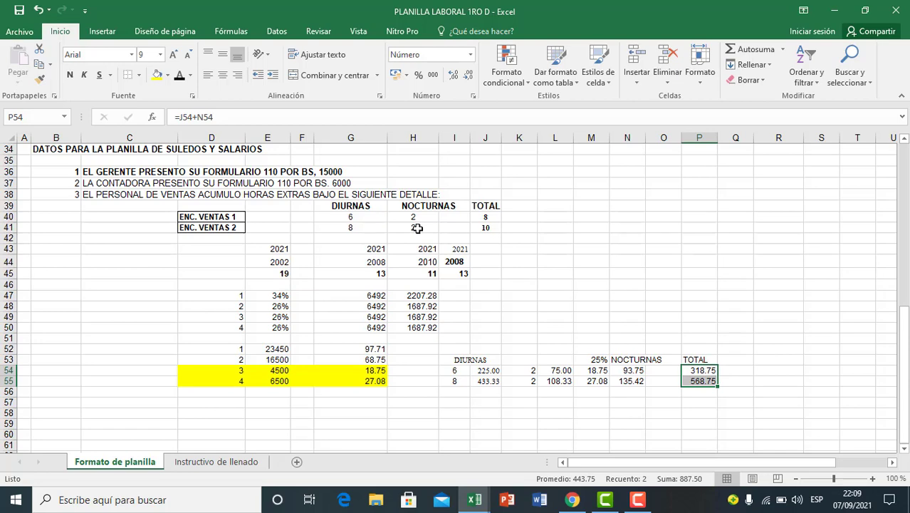
key("ctrl+c")
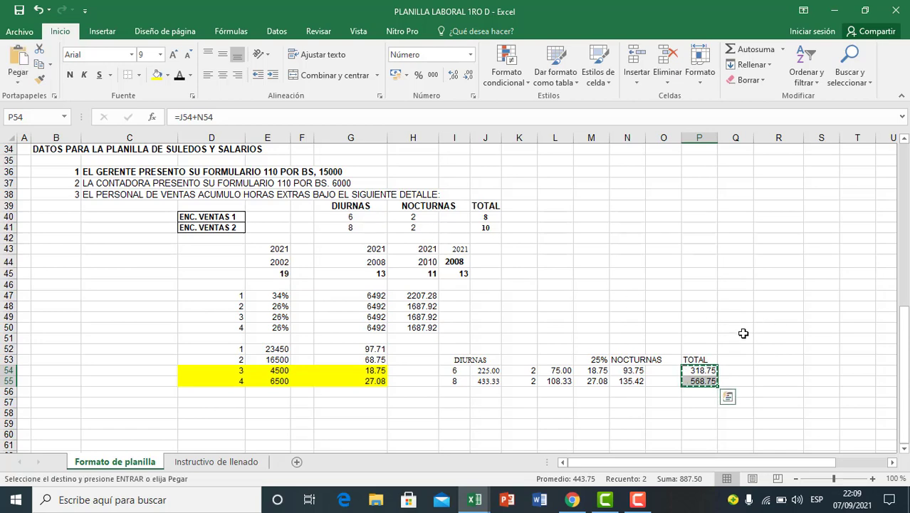
scroll(743, 334, "up", 4)
scroll(744, 334, "up", 6)
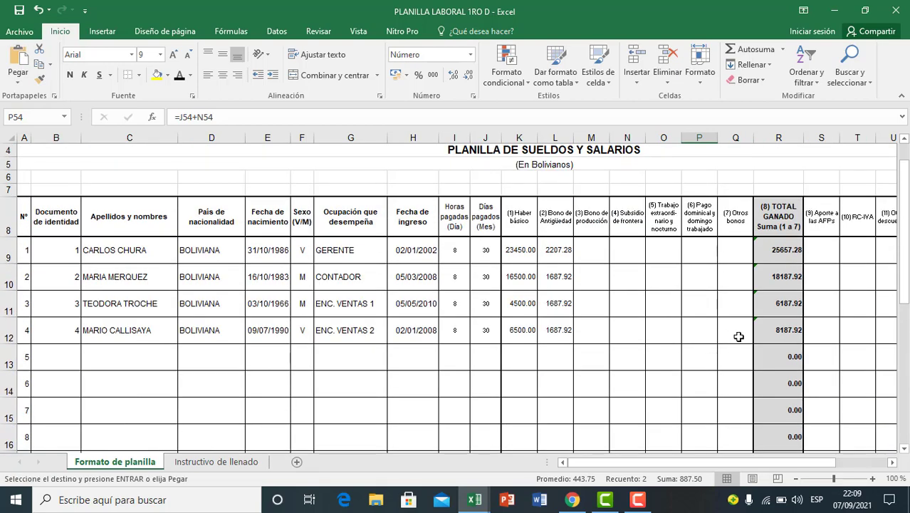
left_click(663, 304)
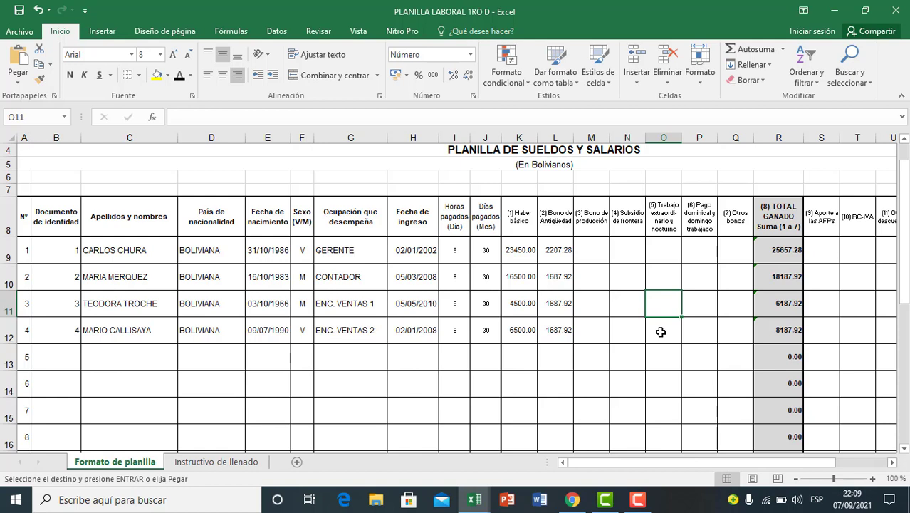
left_click(661, 332, "shift")
key("ctrl+v")
left_click(719, 355)
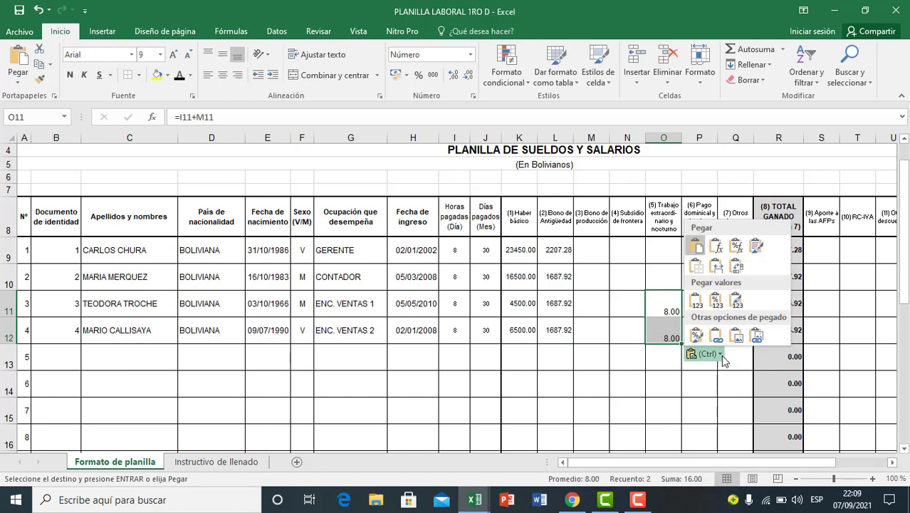
left_click(695, 302)
left_click(655, 377)
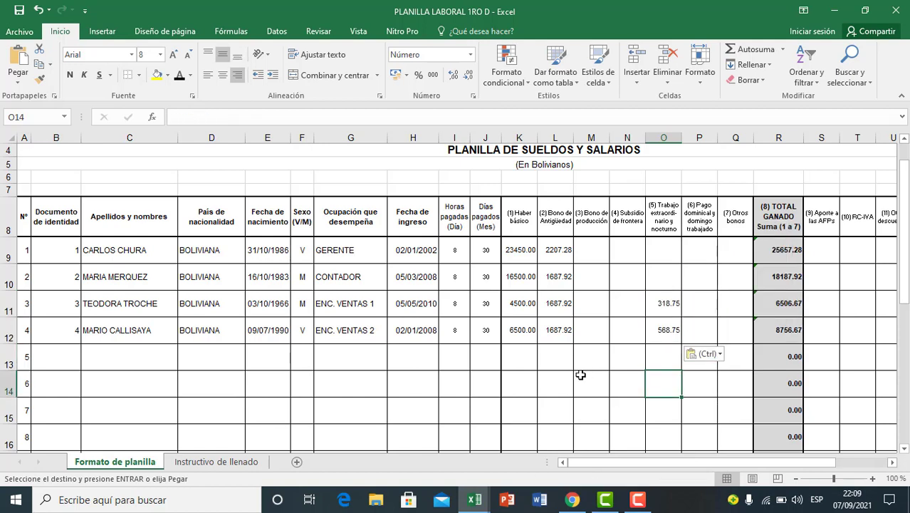
Step: Check the pasted overtime amounts of employees 3 and 4 in O11:O12
left_click(666, 331)
left_click(695, 304)
left_click(665, 304)
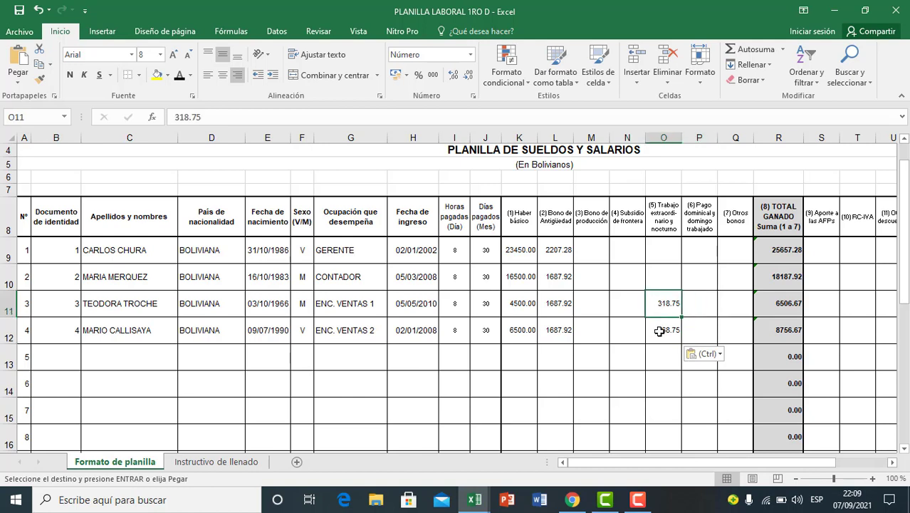
left_click(660, 331)
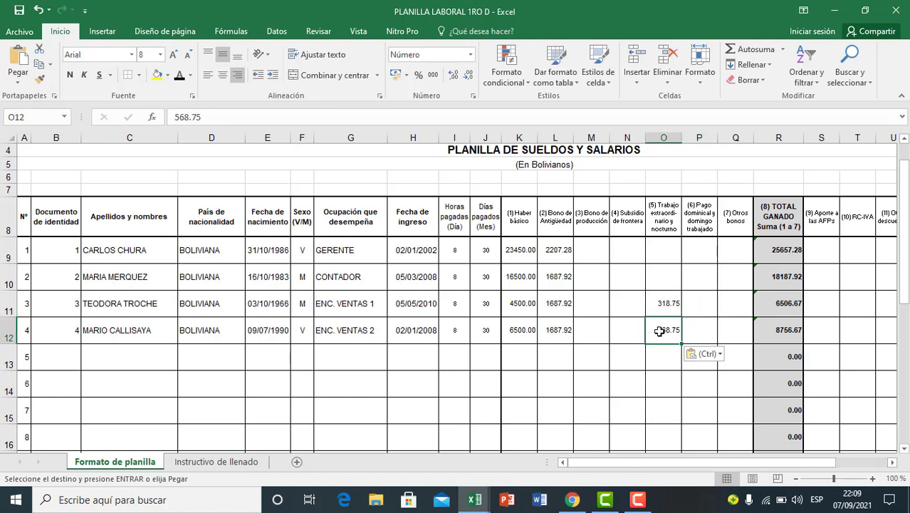
left_click(691, 299)
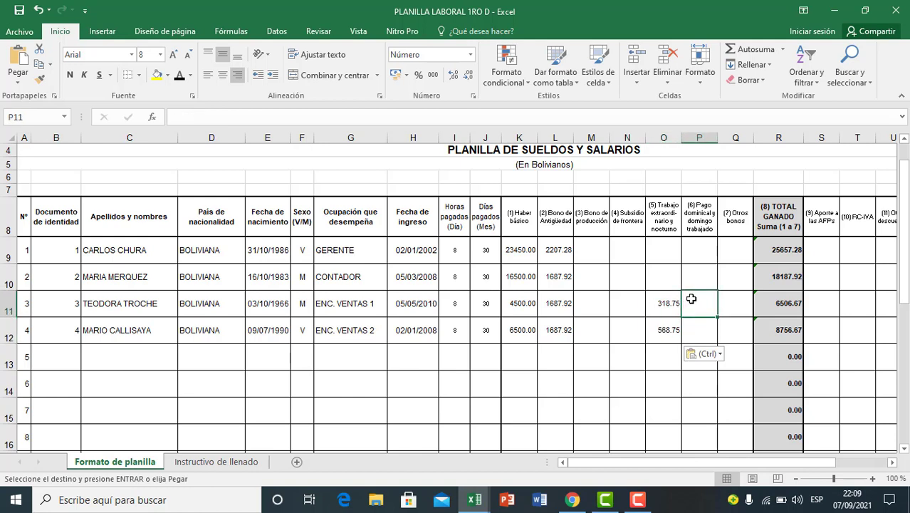
left_click(734, 278)
left_click_drag(669, 307, 669, 329)
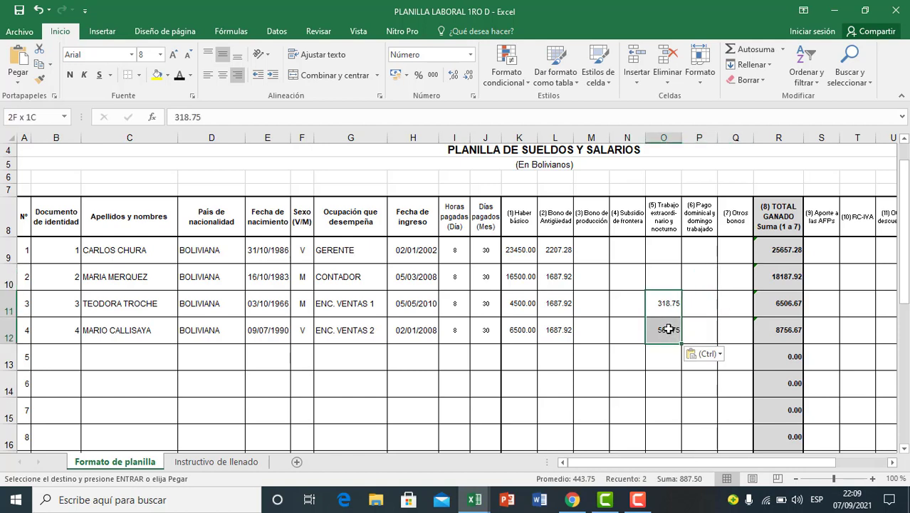
left_click(734, 295)
Step: Examine the TOTAL GANADO formulas in column R against the seniority bonuses in L9:L12 and the overtime in O11:O12
left_click(784, 246)
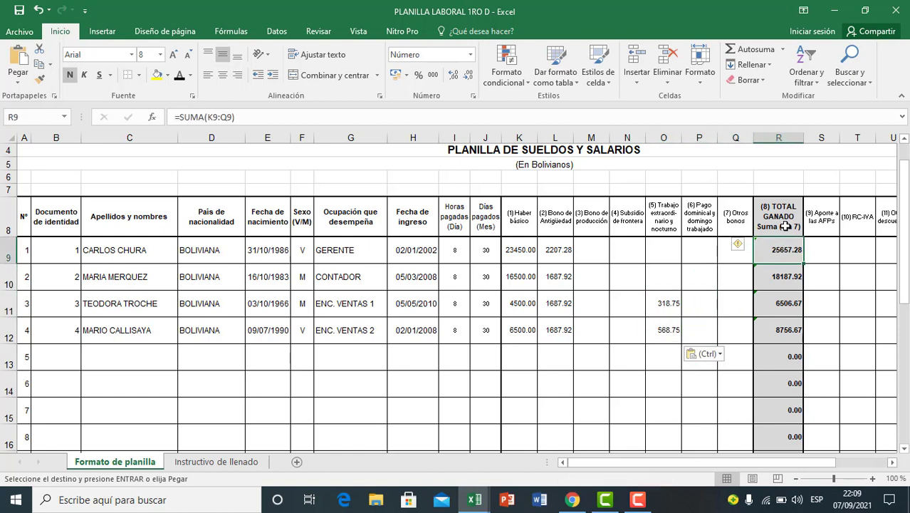
left_click(783, 225)
left_click(783, 253)
left_click(780, 279)
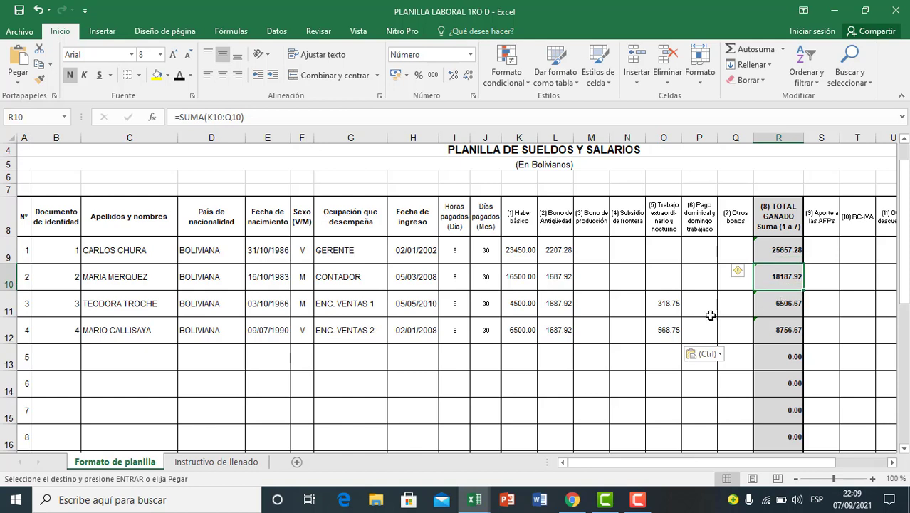
left_click(671, 309)
left_click(766, 308)
left_click(769, 329)
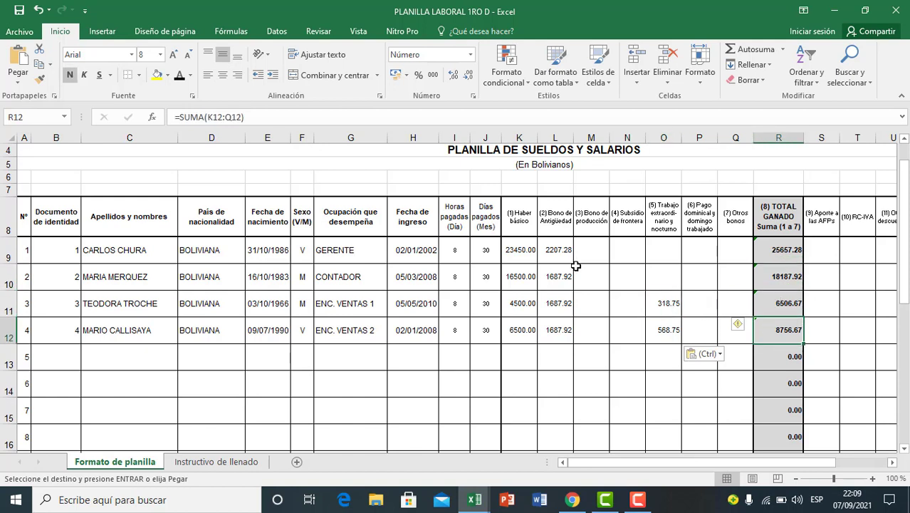
left_click_drag(568, 250, 553, 330)
key("ctrl+v")
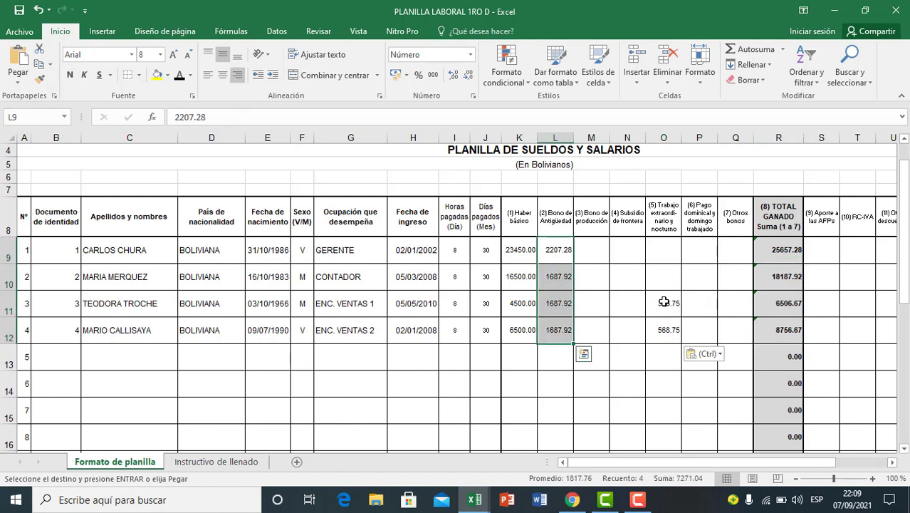
left_click_drag(663, 302, 664, 326)
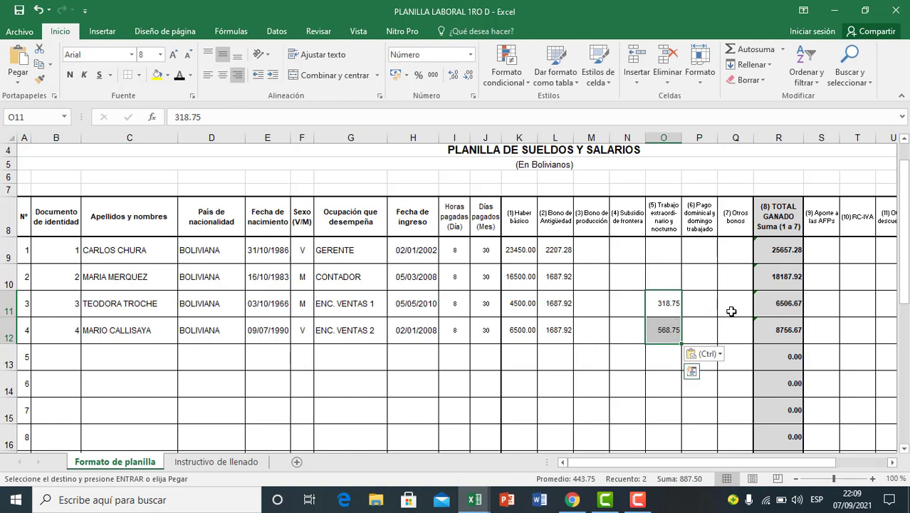
left_click(772, 352)
left_click(781, 378)
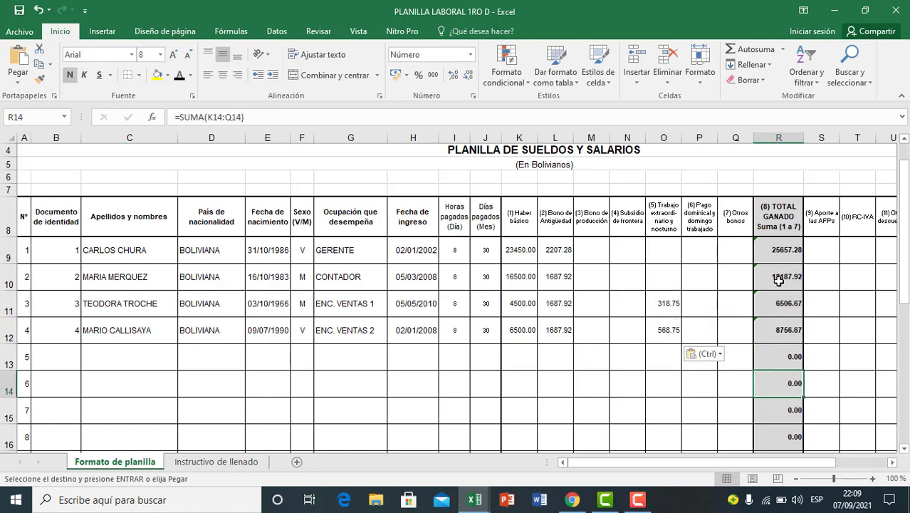
Step: Examine the deductions and net pay columns S to W beside TOTAL GANADO, focusing on the empty AFP contribution column
scroll(779, 280, "down", 1)
scroll(779, 282, "up", 1)
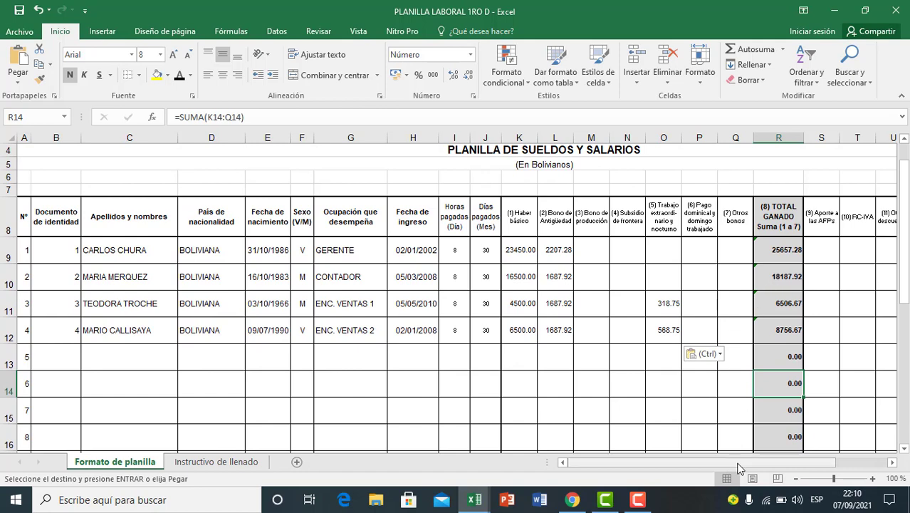
left_click_drag(736, 465, 801, 468)
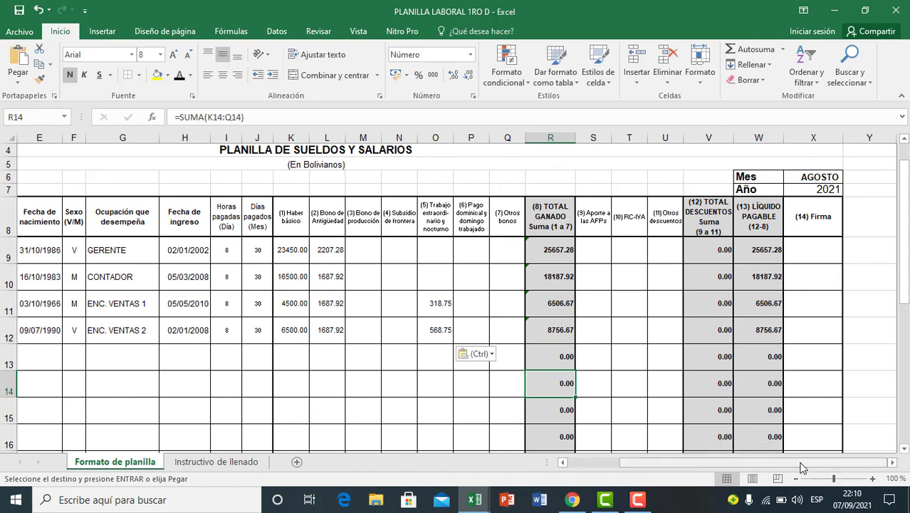
left_click(583, 373)
left_click(554, 303)
left_click(555, 358)
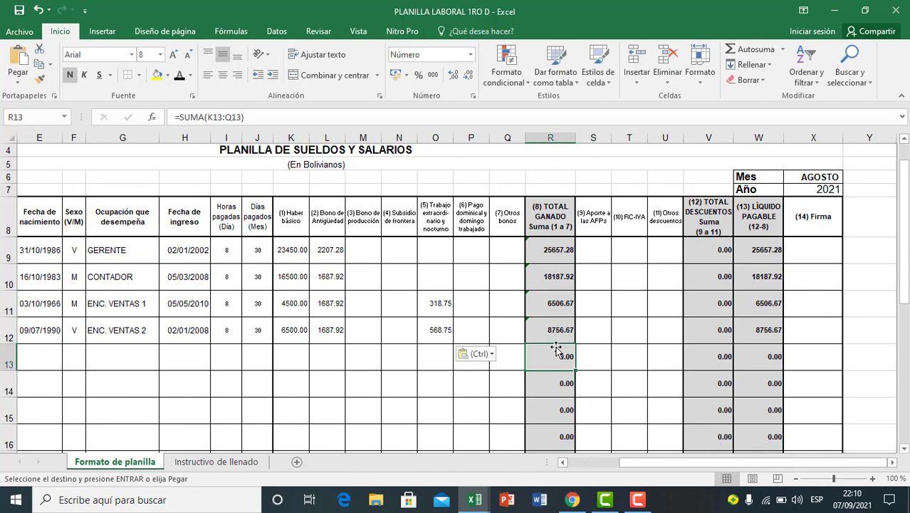
left_click(588, 316)
left_click(594, 261)
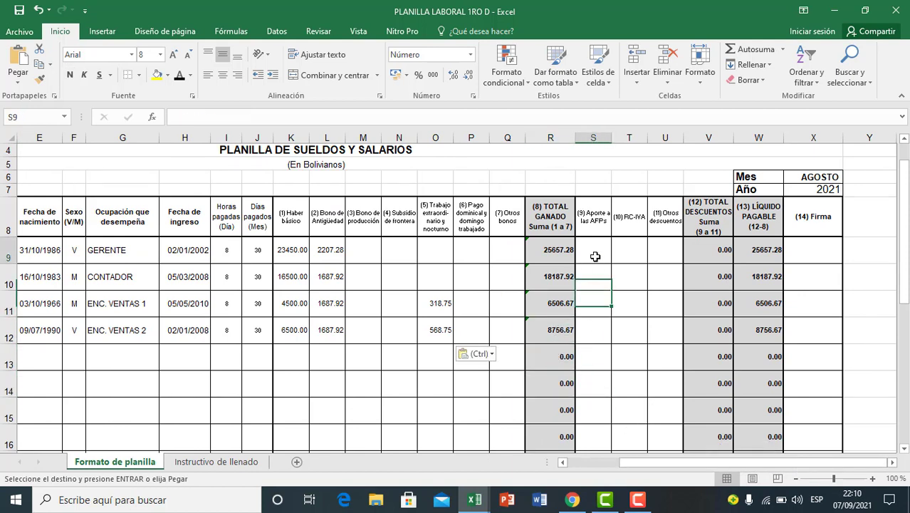
left_click(595, 230)
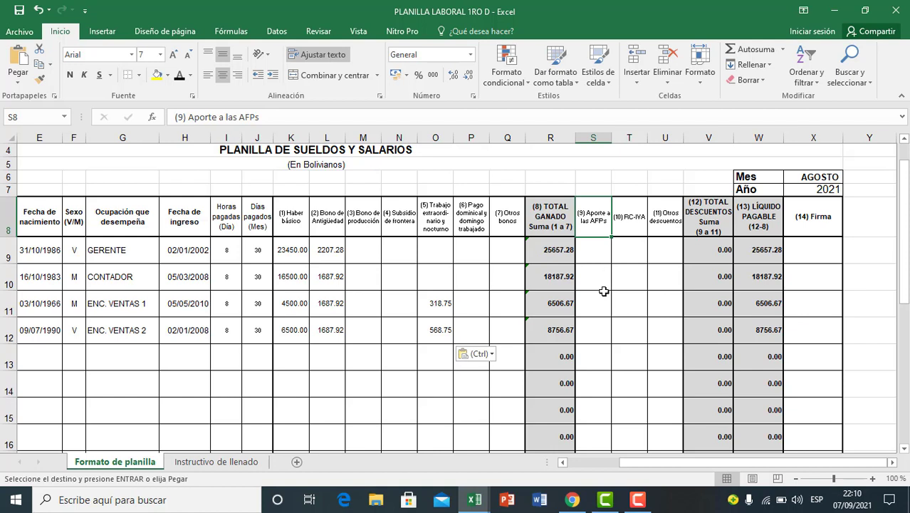
left_click(602, 292)
left_click(600, 261)
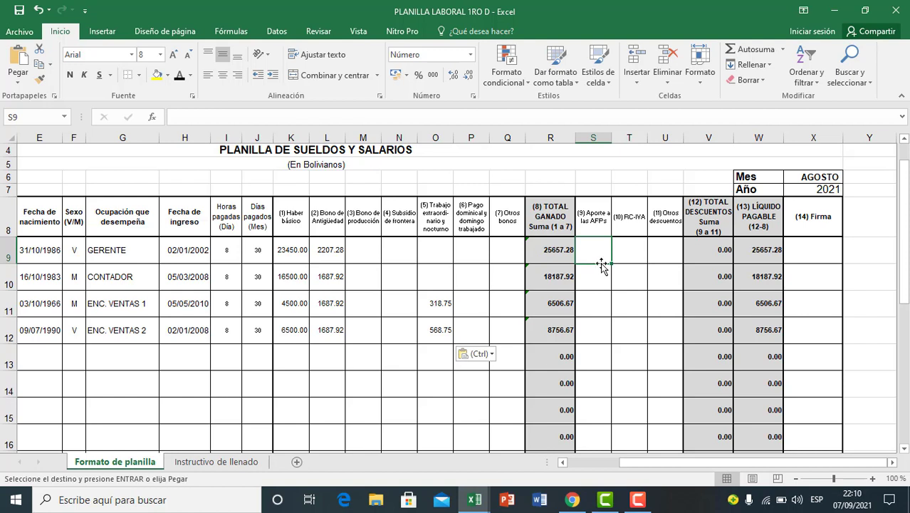
left_click(602, 287)
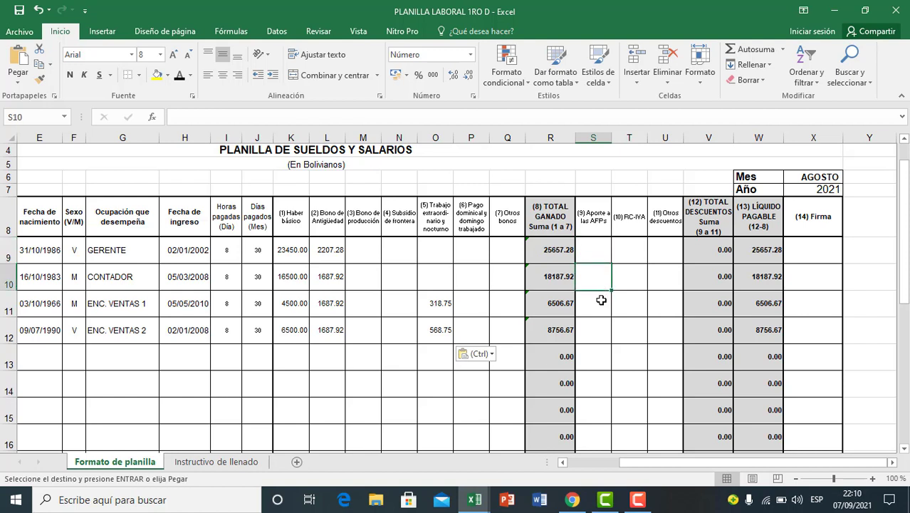
Step: Review the TOTAL GANADO formulas of the four employees in R9:R12 as the base for the AFP contribution
left_click(558, 255)
left_click(555, 303)
left_click(555, 334)
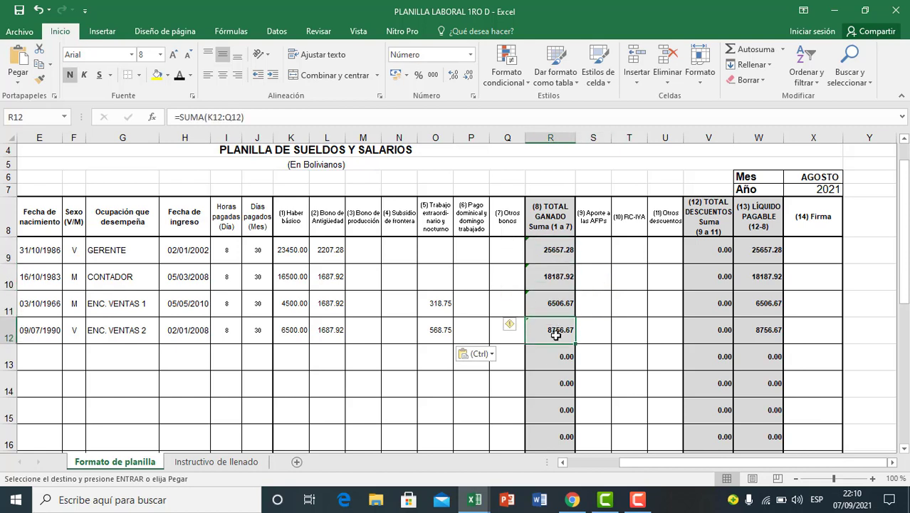
left_click(555, 350)
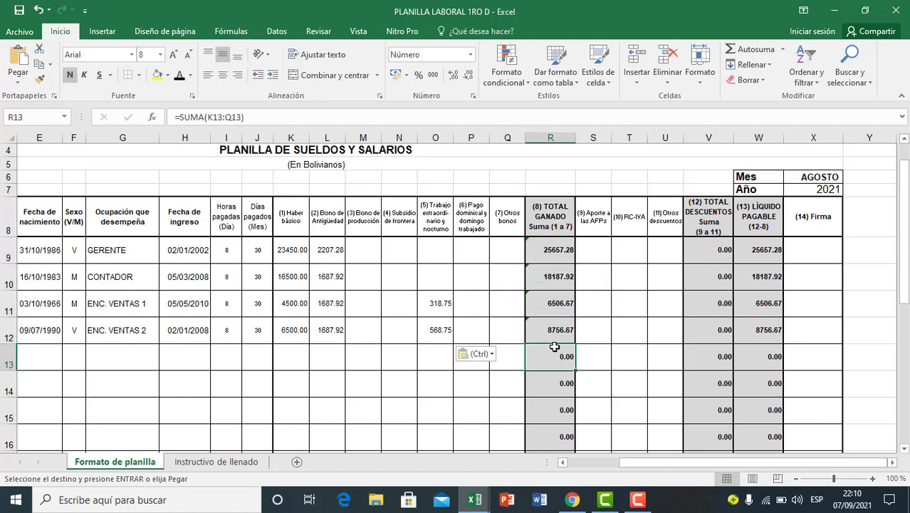
left_click(556, 334)
left_click(558, 305)
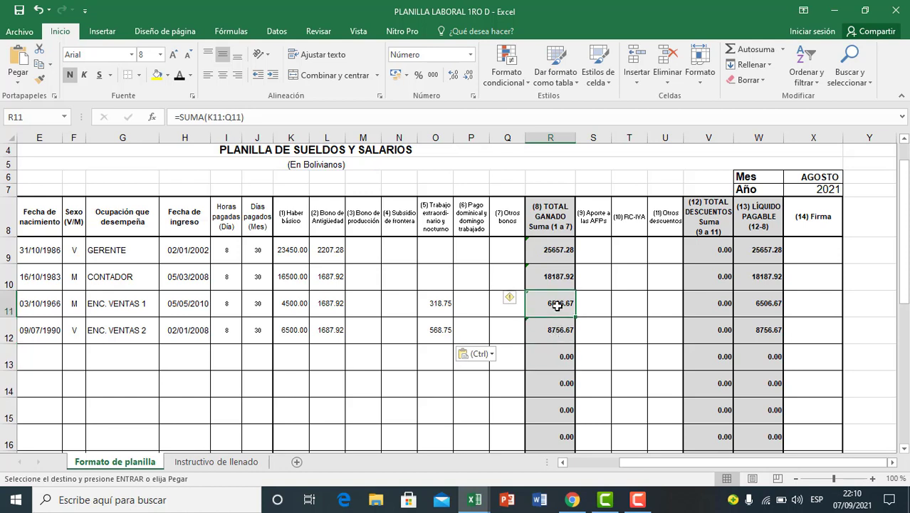
left_click(556, 279)
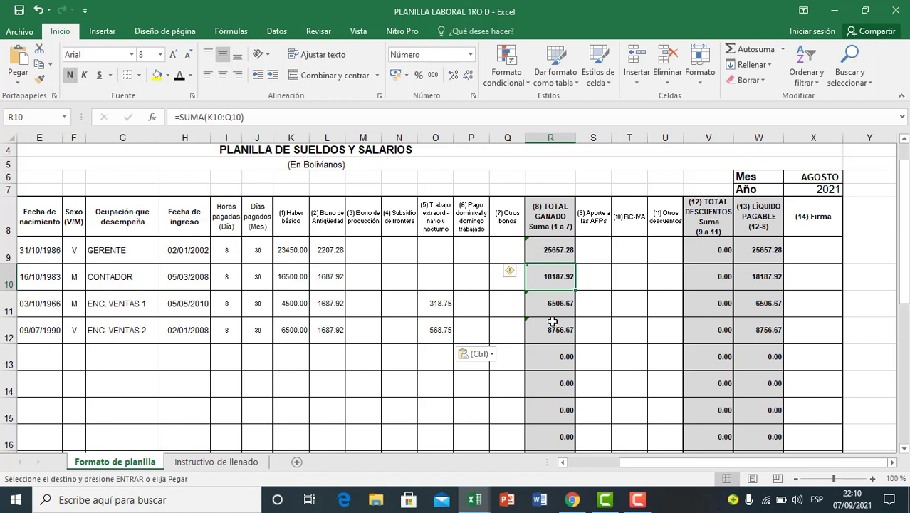
left_click(548, 251)
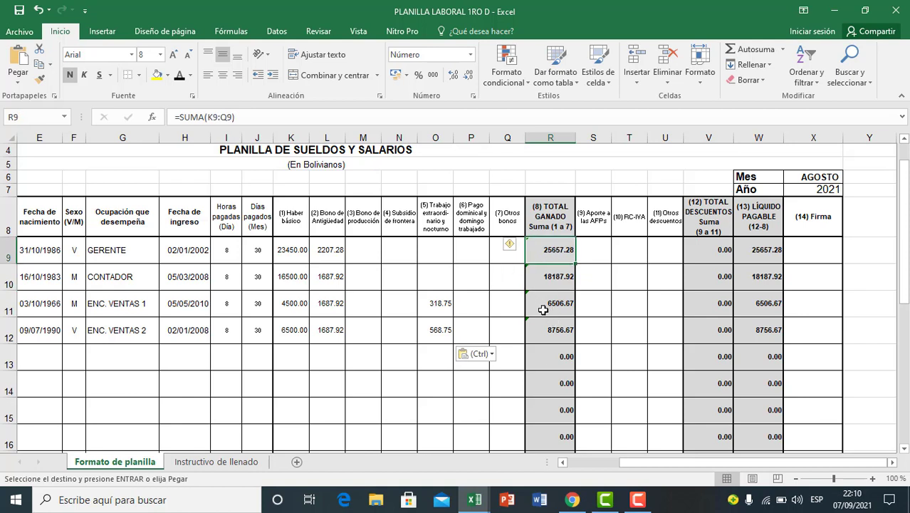
Step: Compare the Aporte a las AFPs and RC-IVA deduction columns, S and T, across the employee rows
left_click_drag(591, 222, 598, 296)
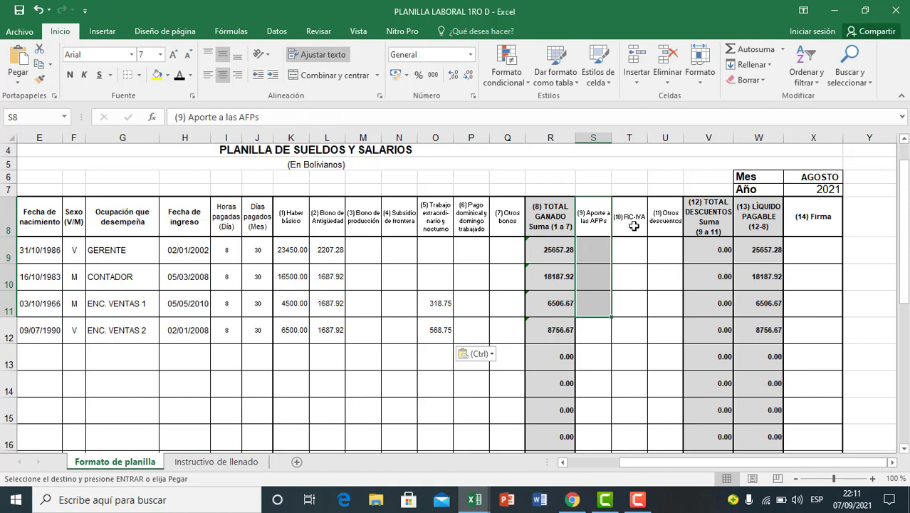
left_click_drag(634, 225, 621, 303)
left_click(612, 349)
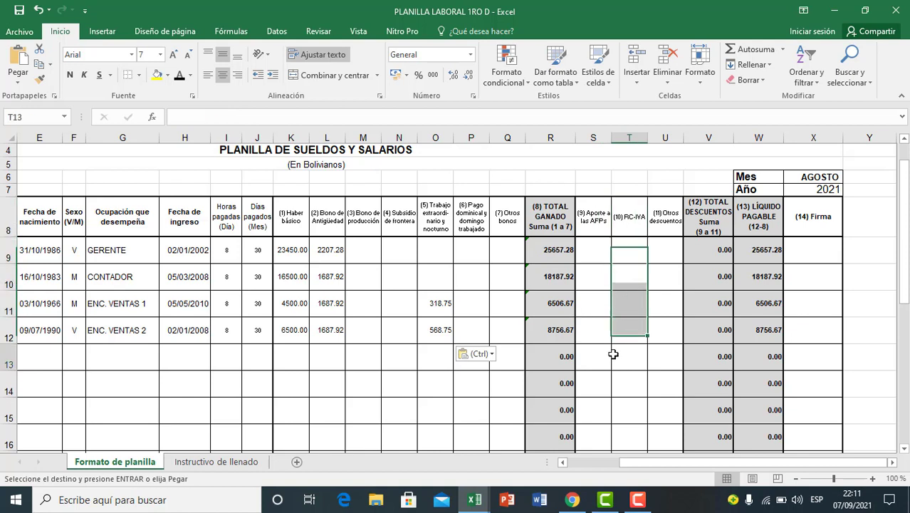
left_click(622, 282)
left_click(627, 223)
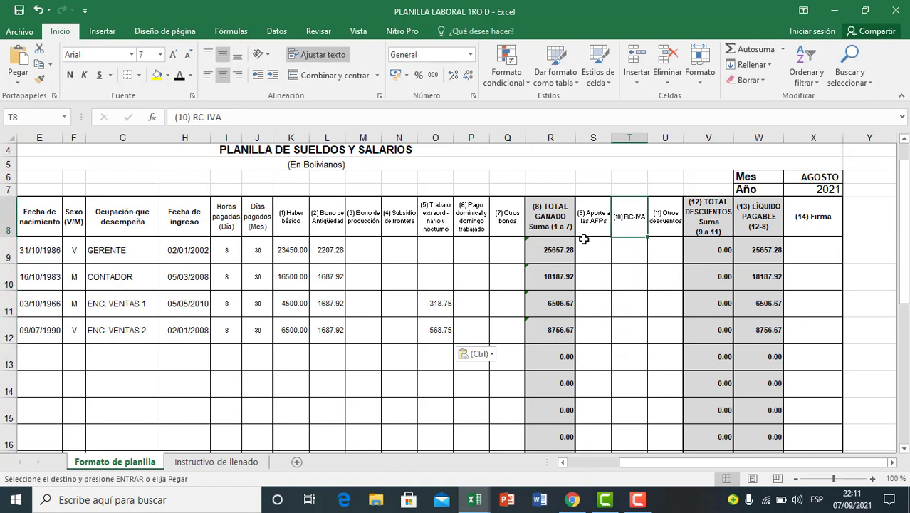
left_click(586, 231)
left_click(600, 259)
left_click(626, 257)
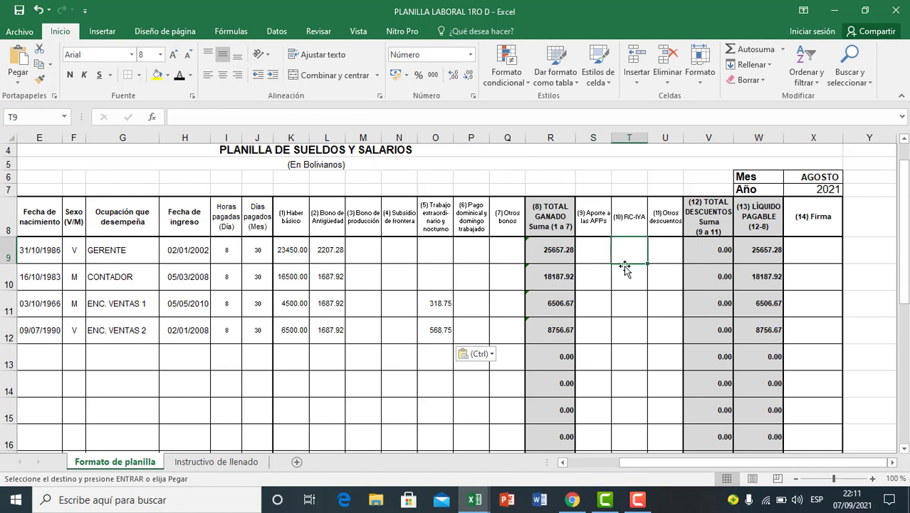
left_click(622, 282)
left_click(621, 311)
left_click(604, 346)
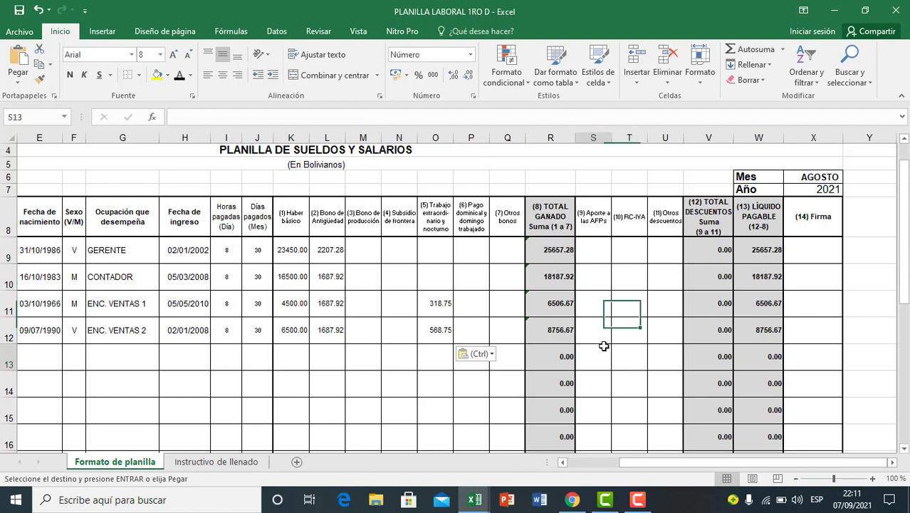
left_click(631, 299)
left_click(631, 249)
left_click(628, 302)
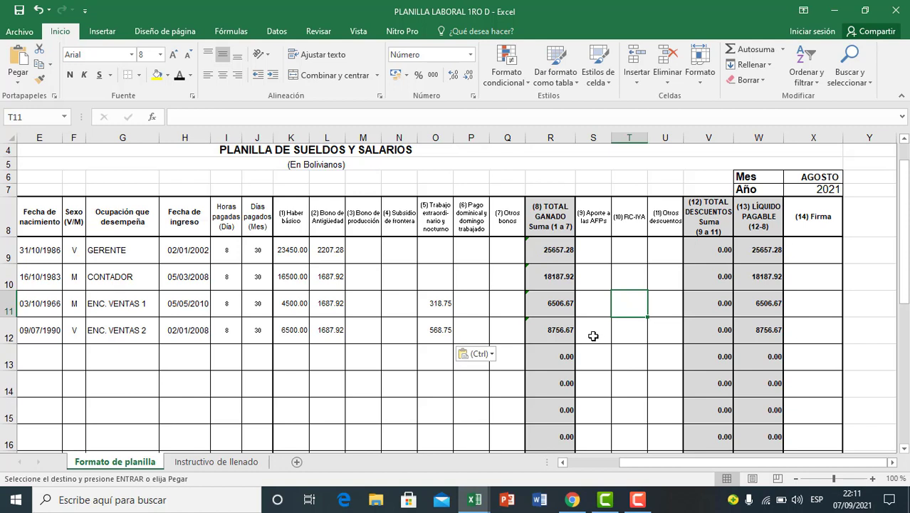
left_click(597, 295)
left_click(593, 227)
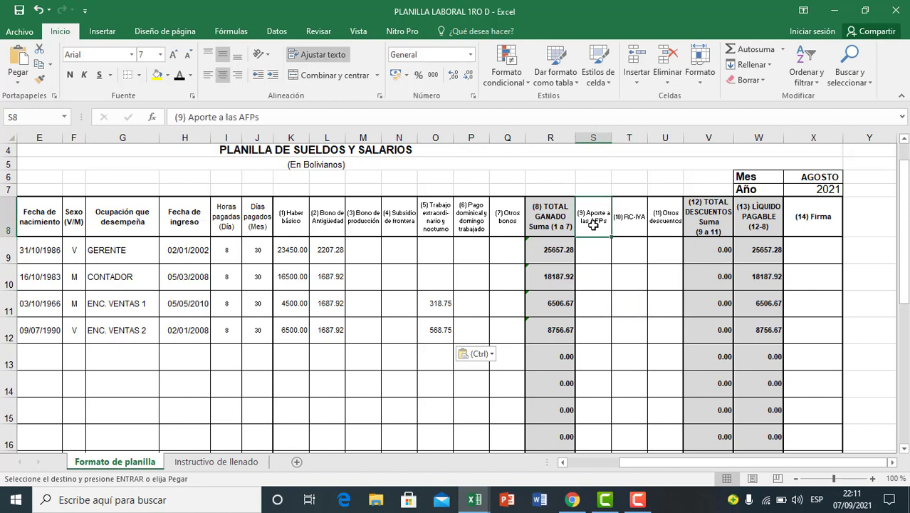
Step: Calculate employee 3's AFP contribution in S11 with the formula =R11*12.71%
left_click(571, 254)
left_click(586, 295)
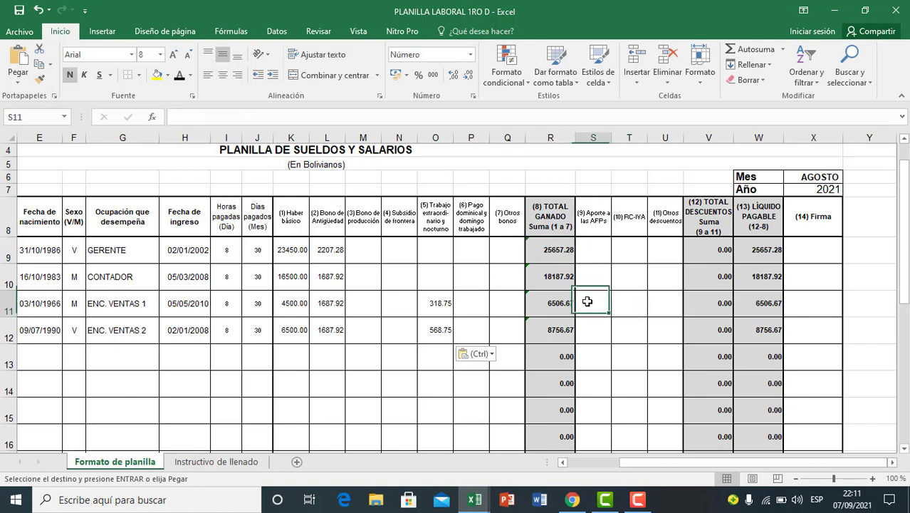
type("=")
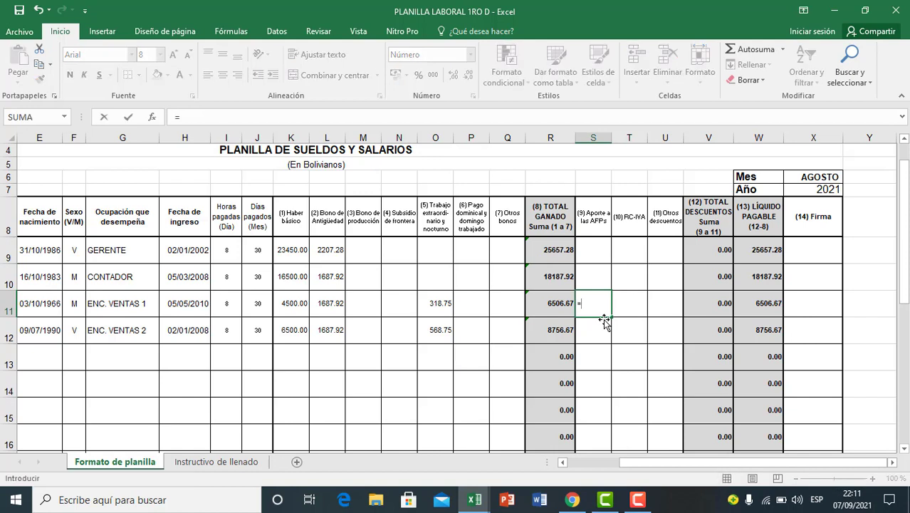
left_click(549, 303)
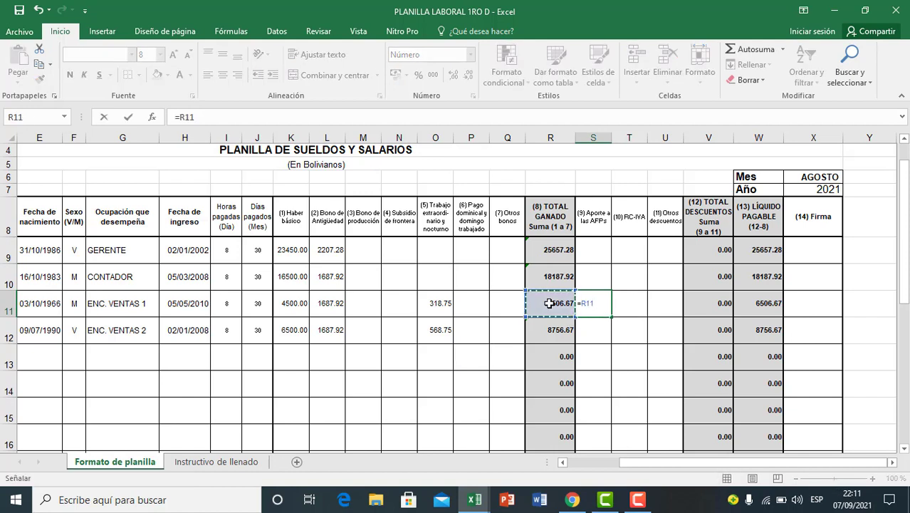
type("*")
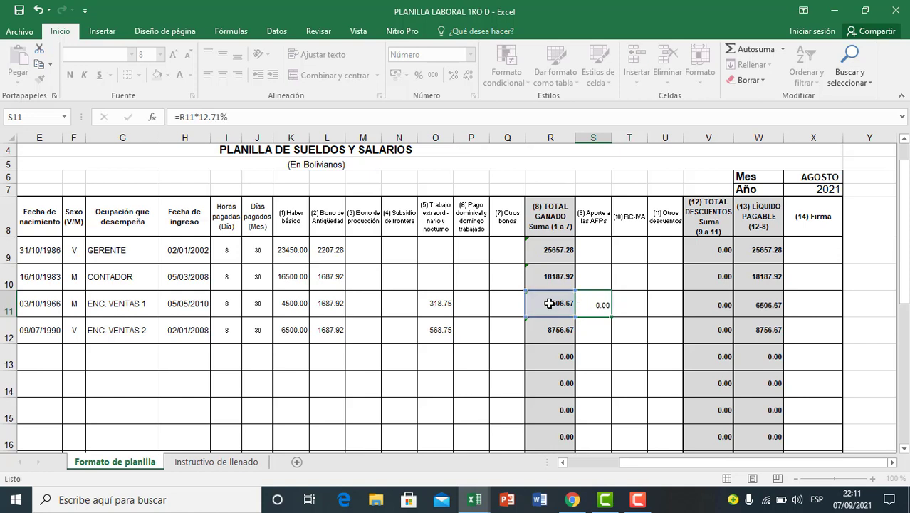
key("Return")
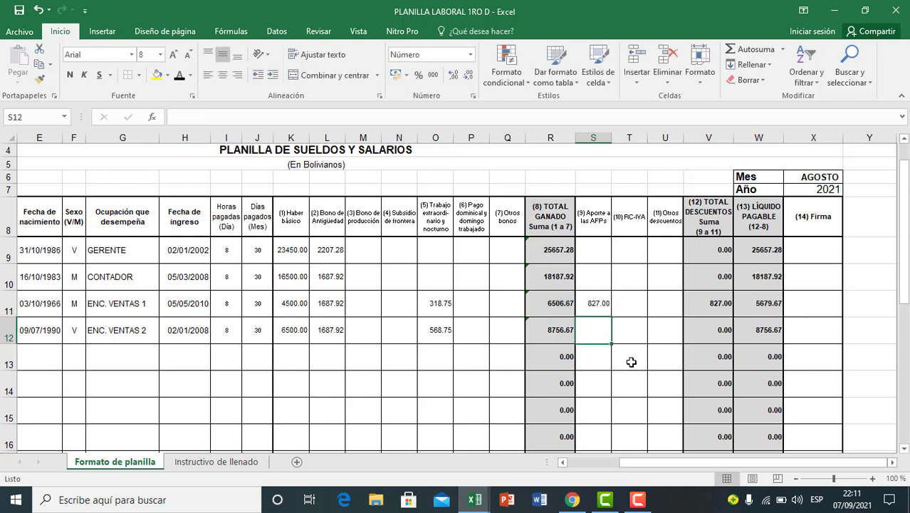
Step: Calculate employee 4's AFP contribution in S12 with the formula =R12*12.71%
type("=")
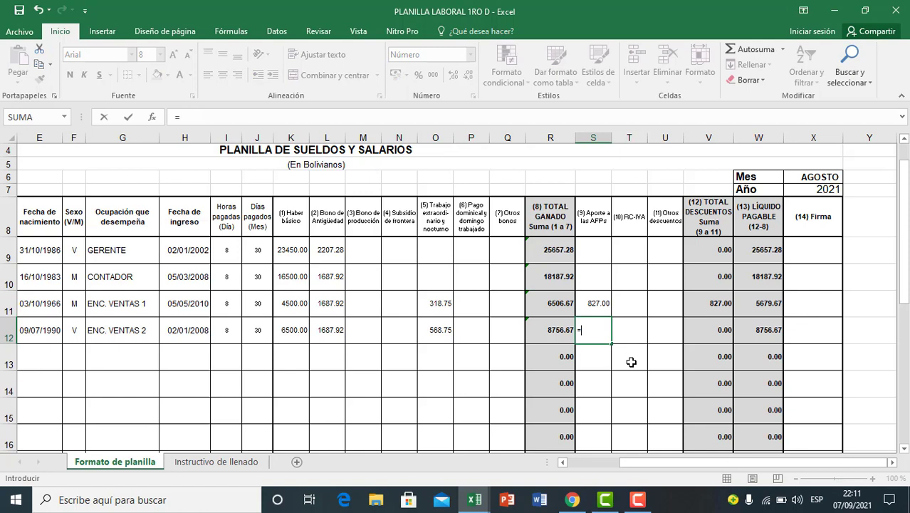
left_click(560, 330)
type("*12.71")
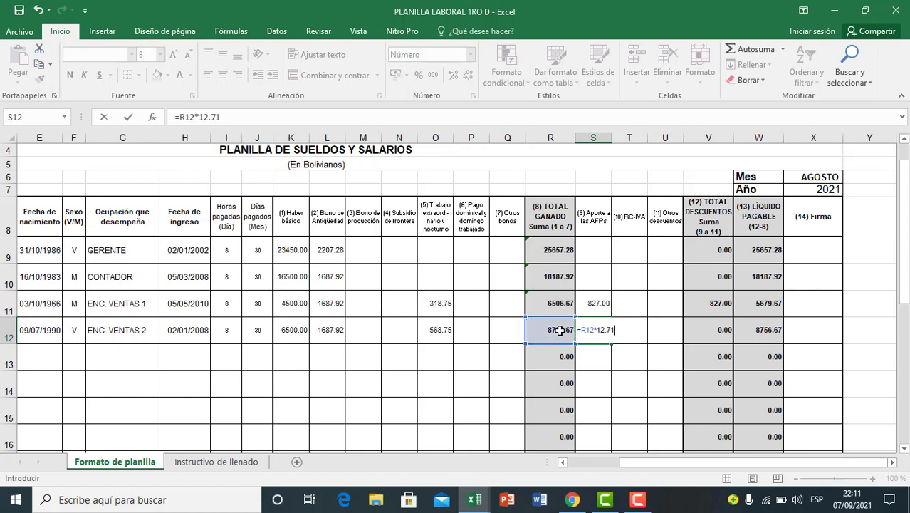
type("%")
key("Return")
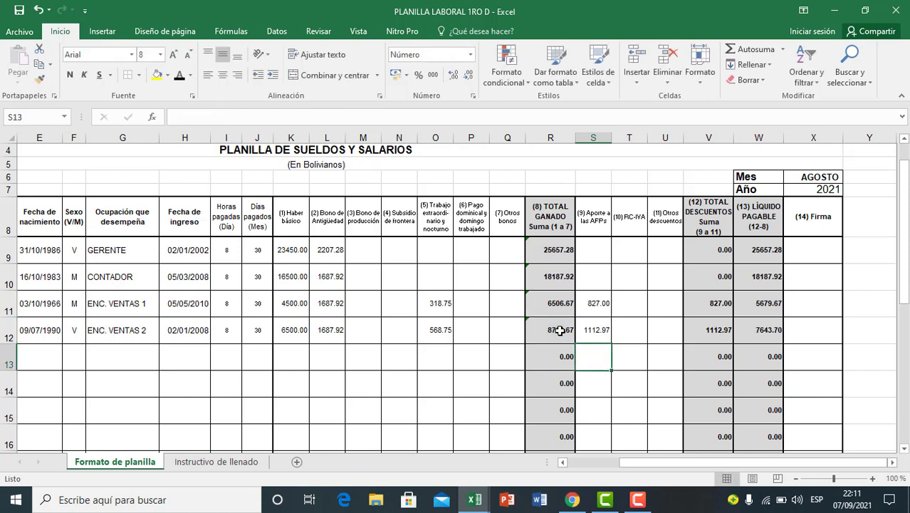
Step: Compare the blank AFP contribution cells S9:S10 of employees 1 and 2 with the formulas in S11:S12
left_click(600, 326)
left_click_drag(602, 252, 604, 280)
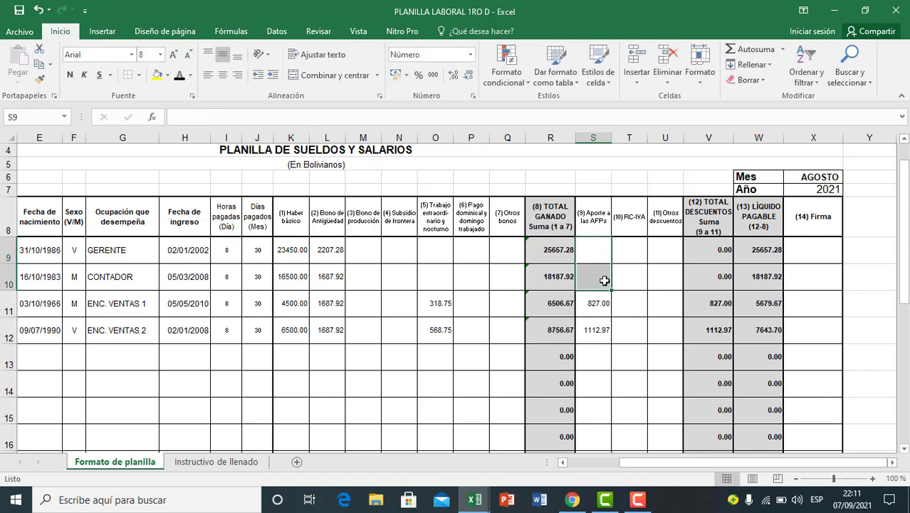
left_click(598, 335)
left_click_drag(592, 255, 595, 277)
left_click(593, 332)
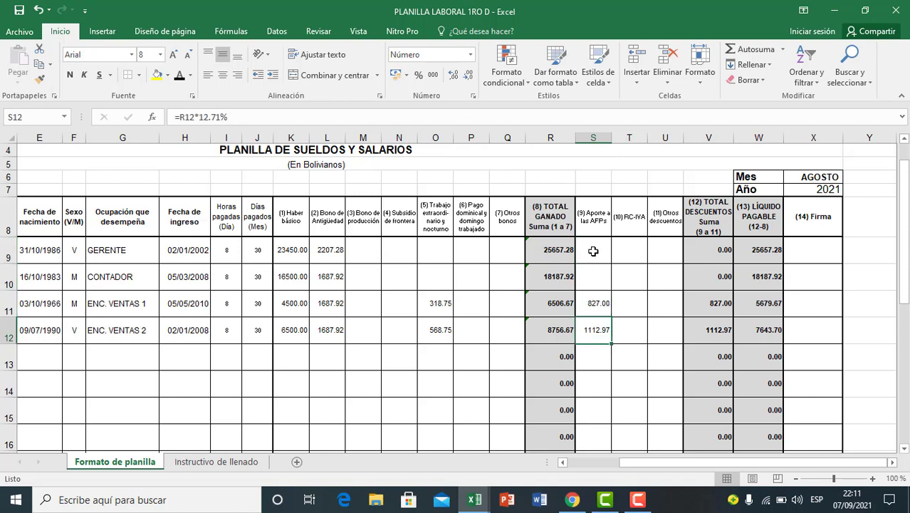
left_click_drag(594, 249, 582, 311)
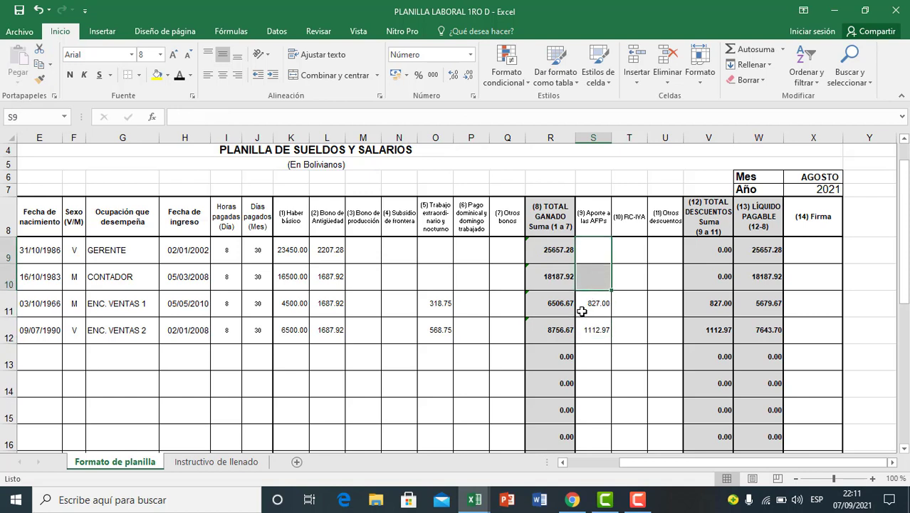
left_click(582, 311)
Step: Number a new calculation block for employees 1 and 2 by entering 1 and 2 in D58:D59
left_click_drag(554, 251, 557, 276)
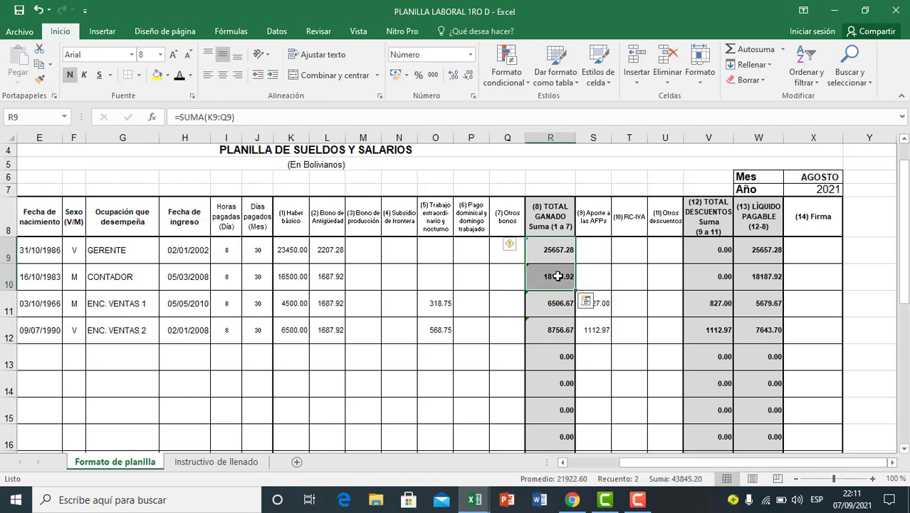
key("ctrl+c")
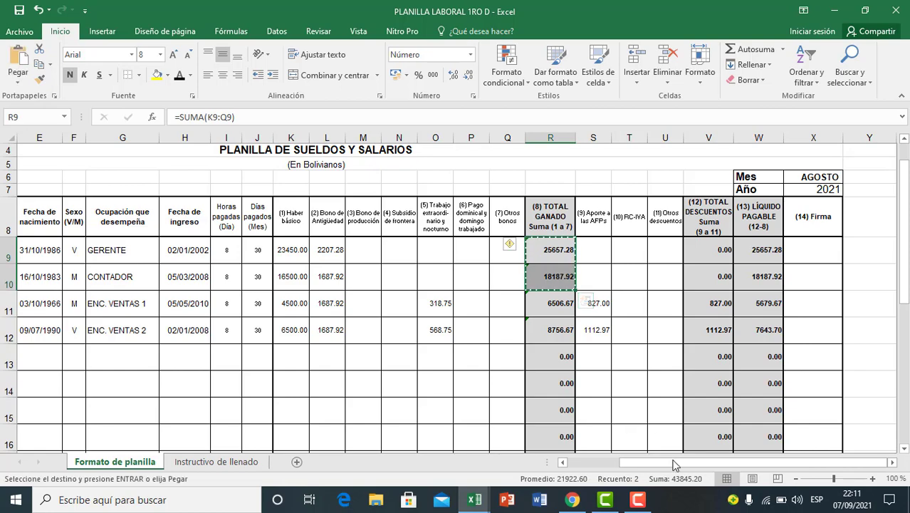
left_click_drag(673, 464, 621, 467)
scroll(455, 392, "down", 8)
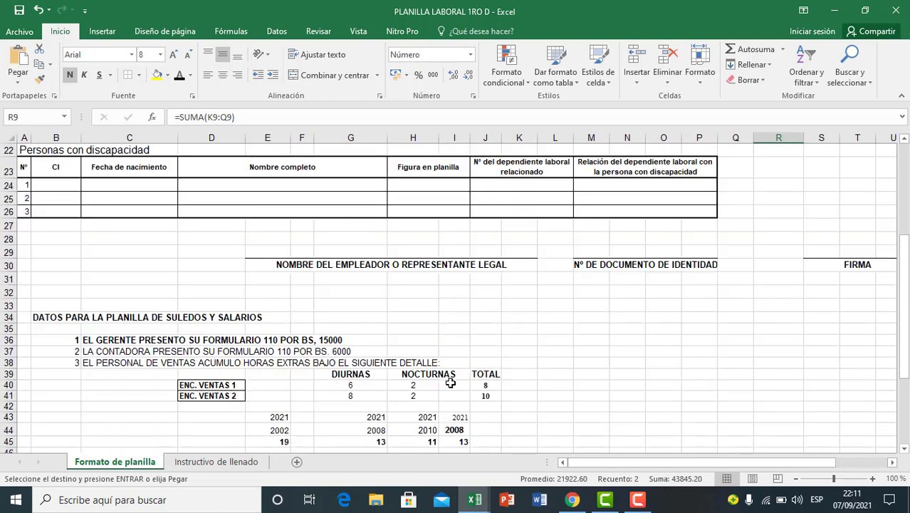
scroll(452, 378, "down", 6)
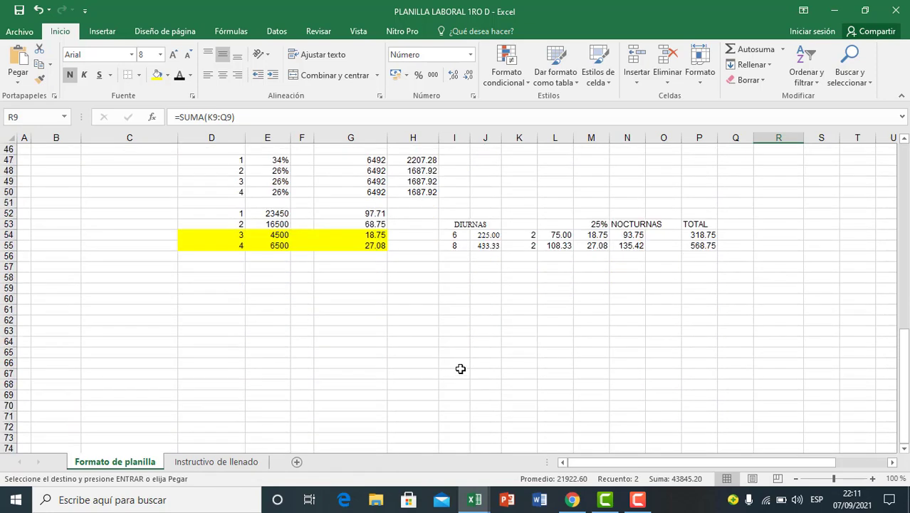
left_click(317, 311)
left_click(240, 278)
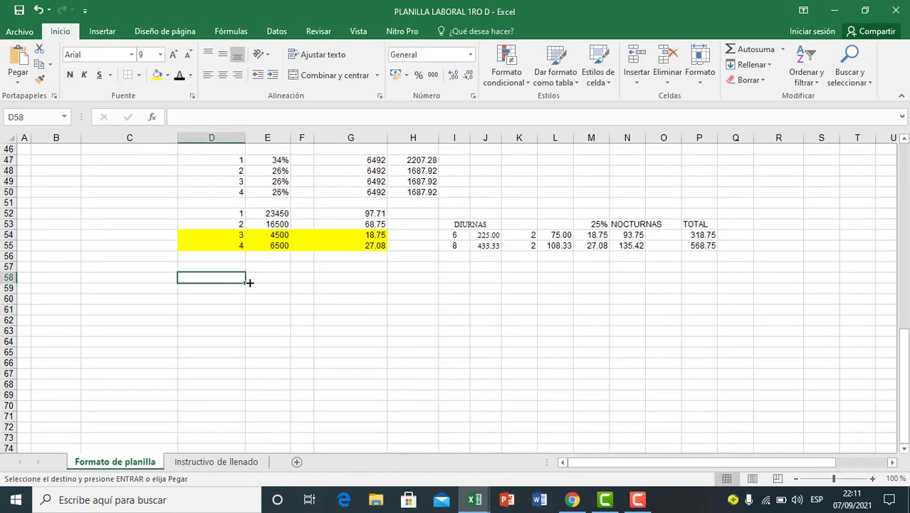
type("1")
key("Return")
type("2")
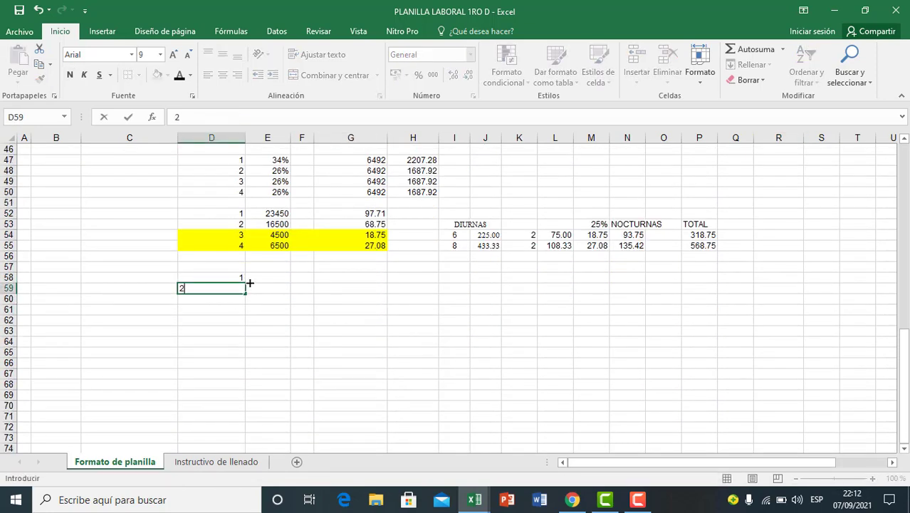
key("Return")
key("Up")
key("Up")
key("Right")
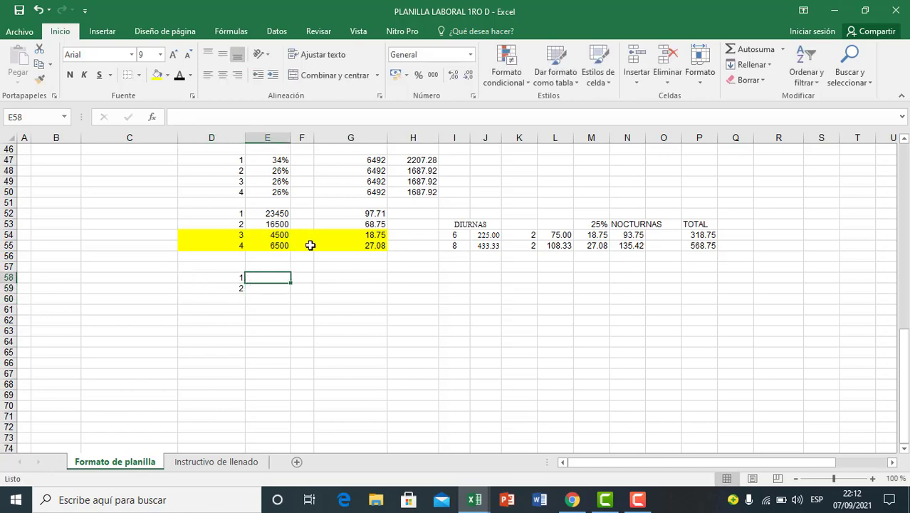
Step: Copy the total earned amounts of employees 1 and 2 from R9:R10 into E58:E59 as values only
scroll(602, 315, "up", 14)
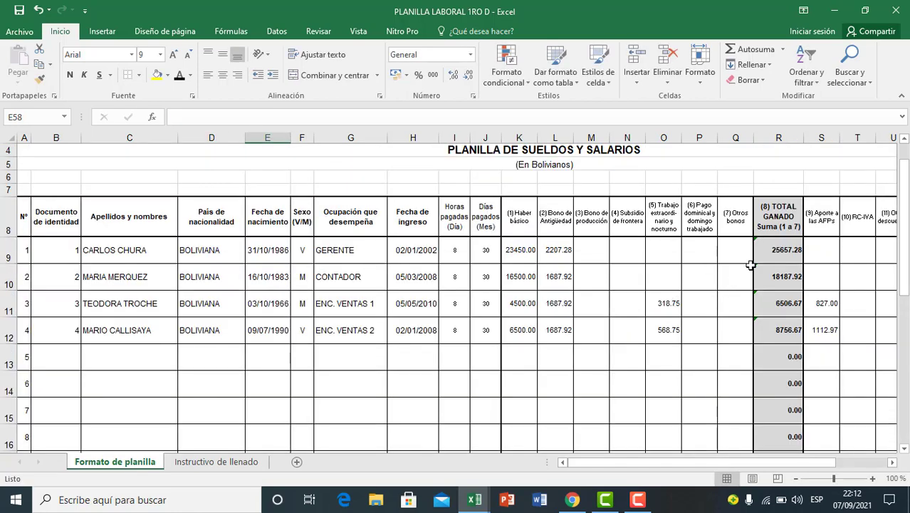
left_click_drag(776, 249, 782, 275)
key("ctrl+c")
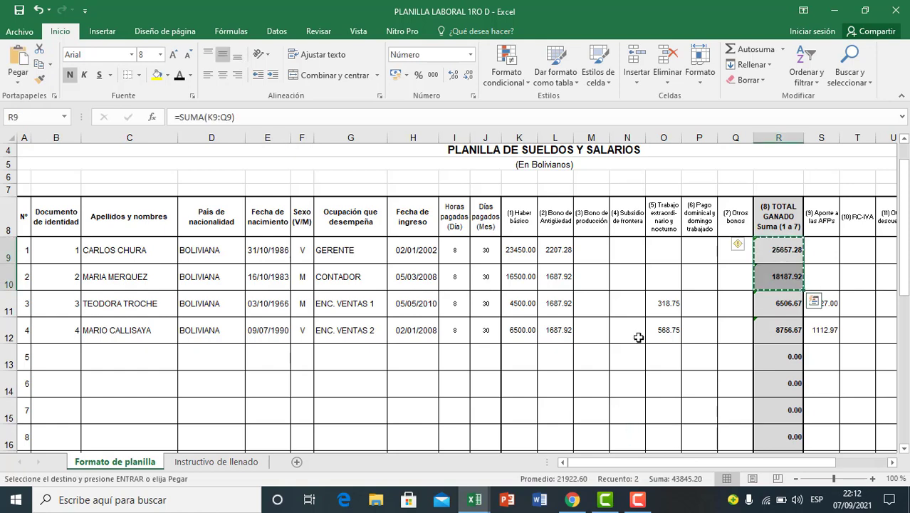
scroll(301, 346, "down", 12)
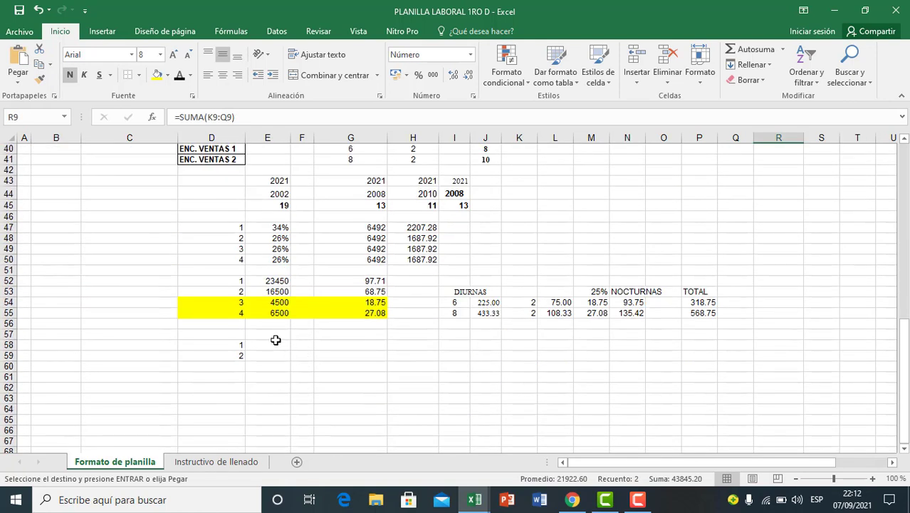
left_click(276, 346)
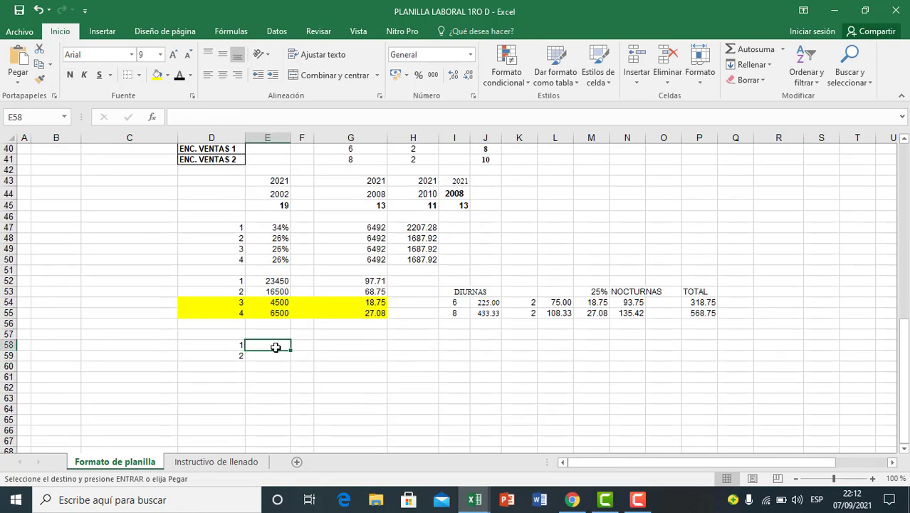
left_click(276, 397)
left_click(327, 372)
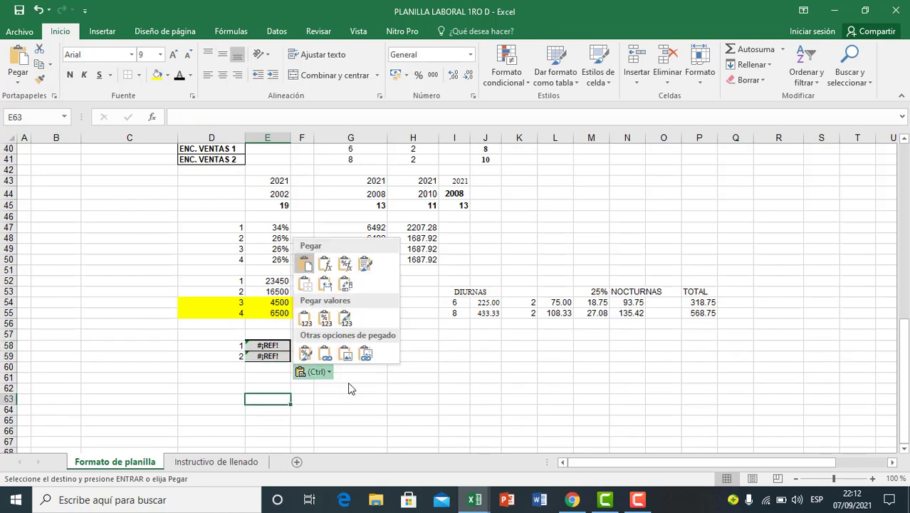
left_click(314, 318)
left_click(240, 388)
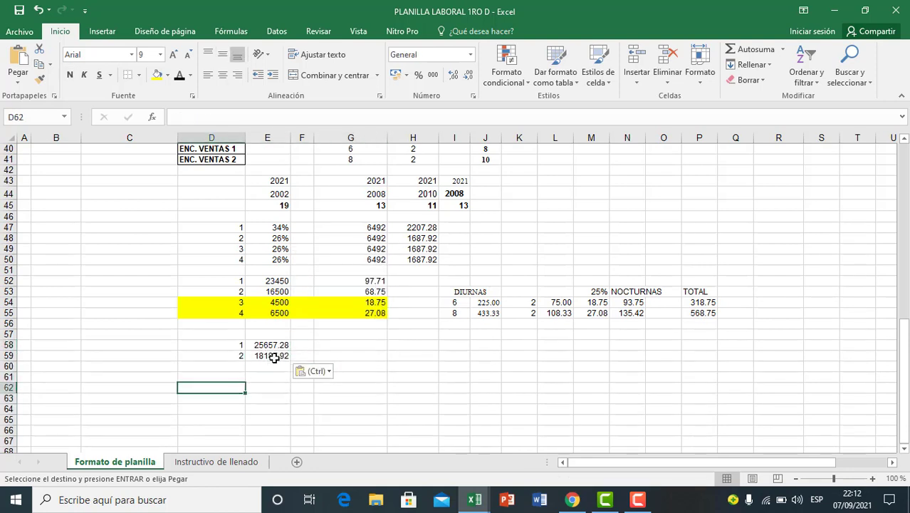
Step: Check the total earned amounts of employees 1 and 2 in E58:E59
left_click(275, 346)
left_click(271, 366)
left_click(270, 347)
left_click(270, 357)
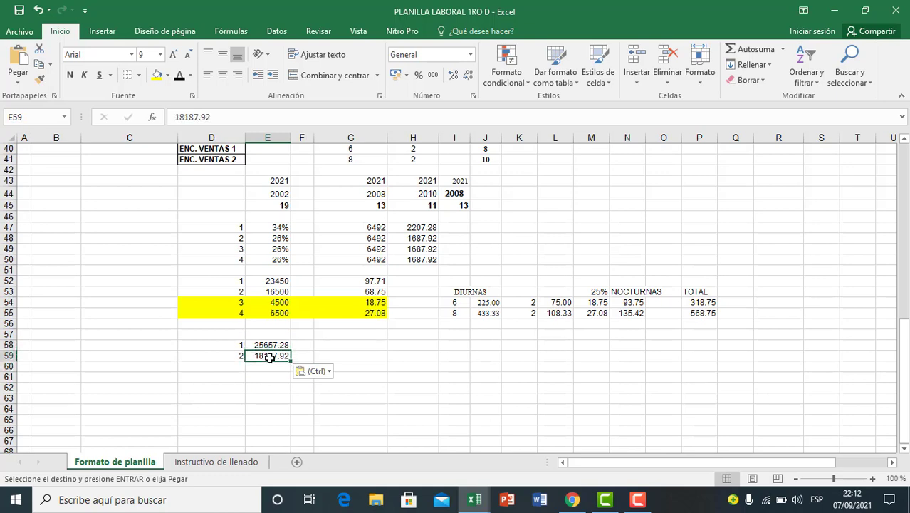
scroll(256, 374, "down", 1)
left_click(256, 375)
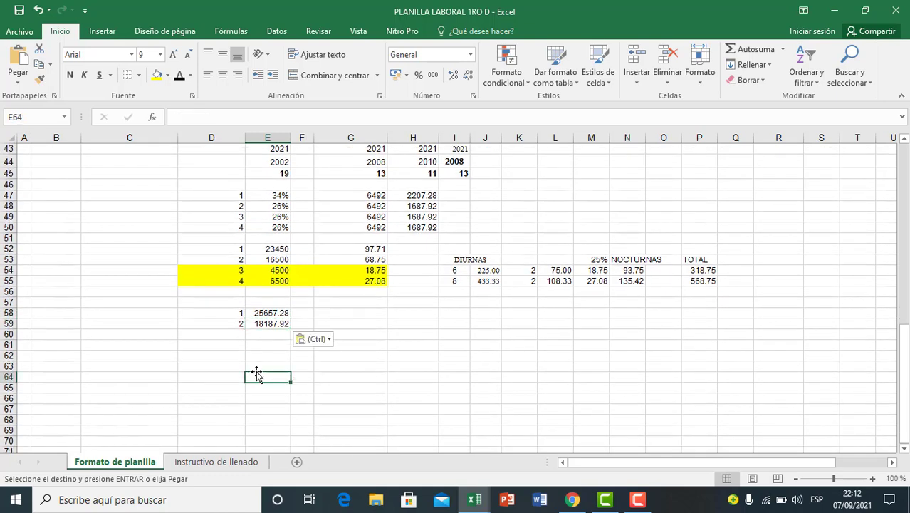
left_click(265, 312)
left_click(332, 312)
left_click(363, 354)
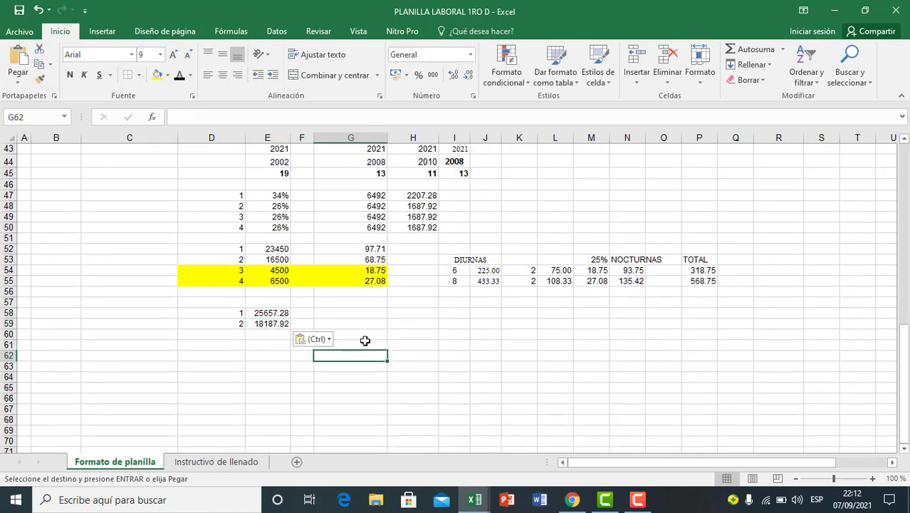
Step: Enter the AFP contribution rate 12.71% as the column heading in G57
left_click(343, 304)
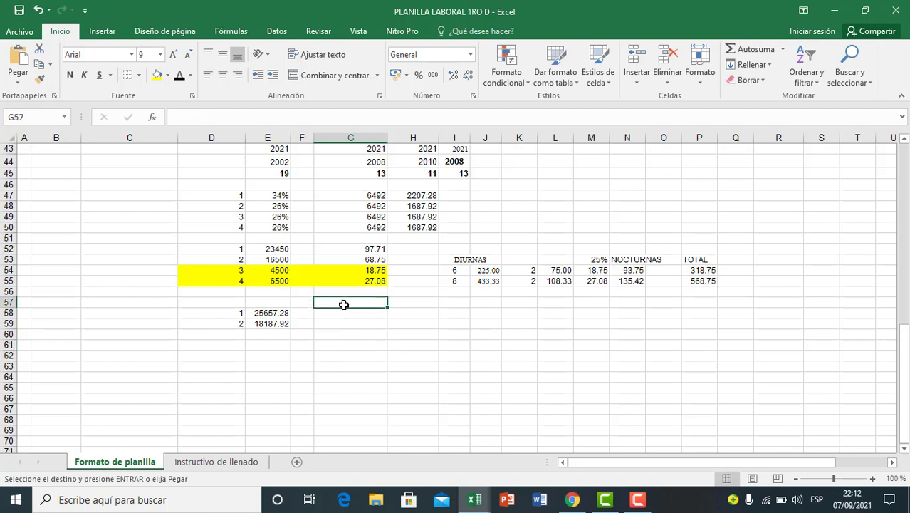
type("12.71")
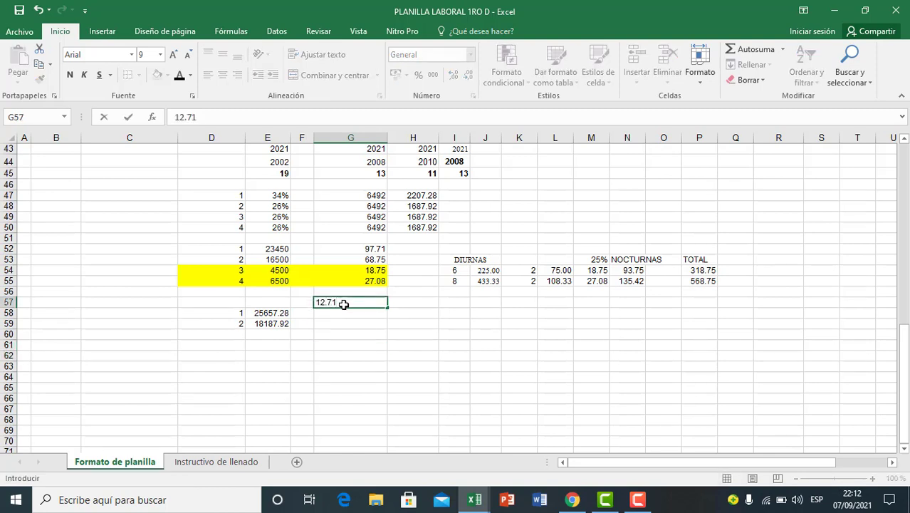
left_click(344, 353)
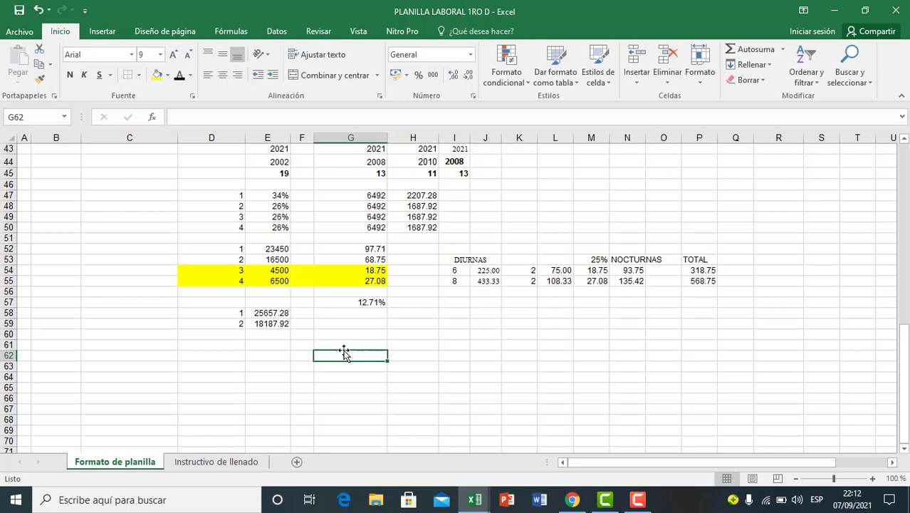
Step: Calculate employee 1's AFP contribution in G58 with the formula =E58*12.71%
left_click(354, 314)
type("=")
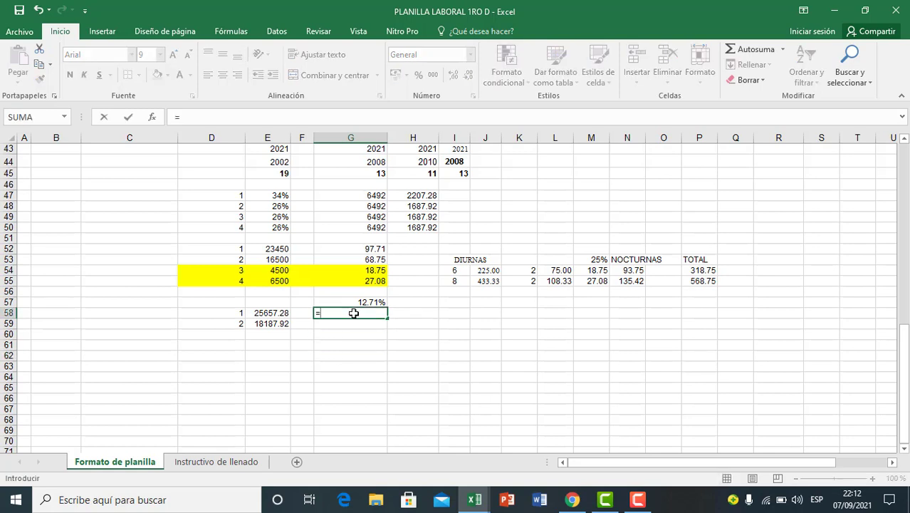
left_click(269, 324)
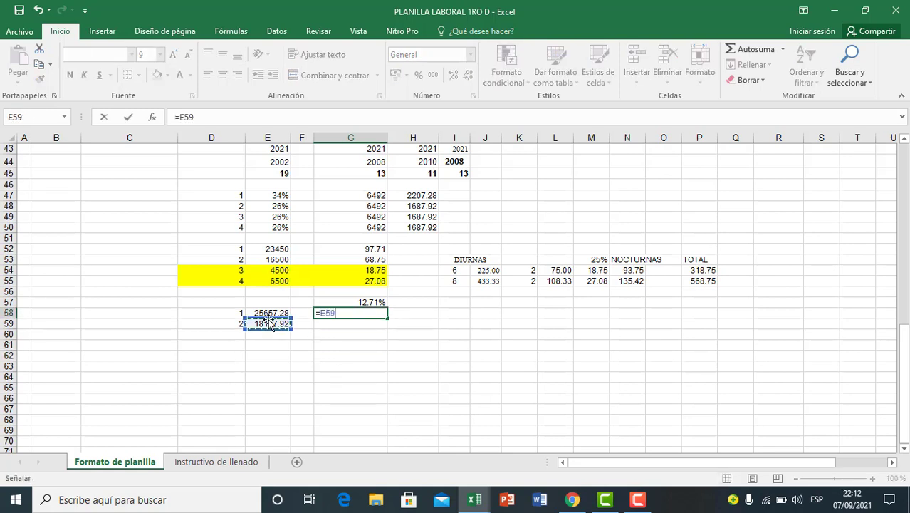
key("Up")
type("*")
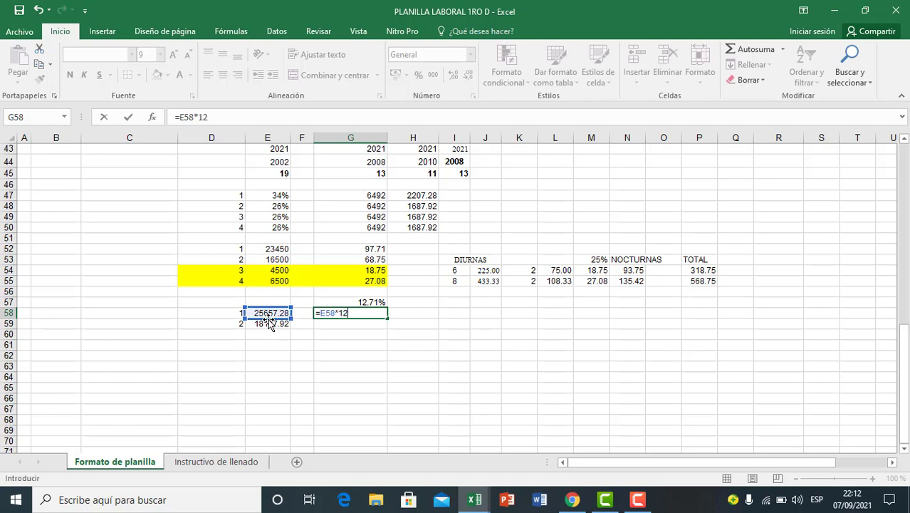
key("Return")
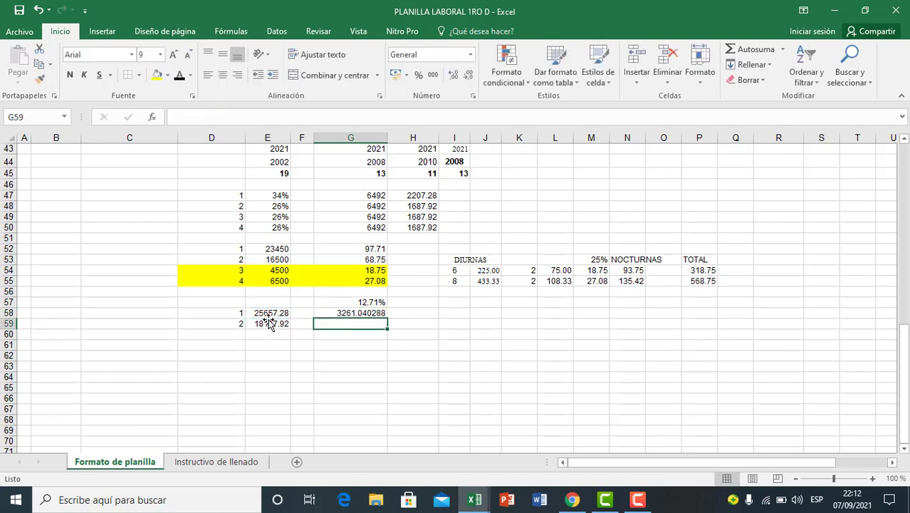
Step: Calculate employee 2's AFP contribution in G59 with the formula =E59*12.71%
type("=")
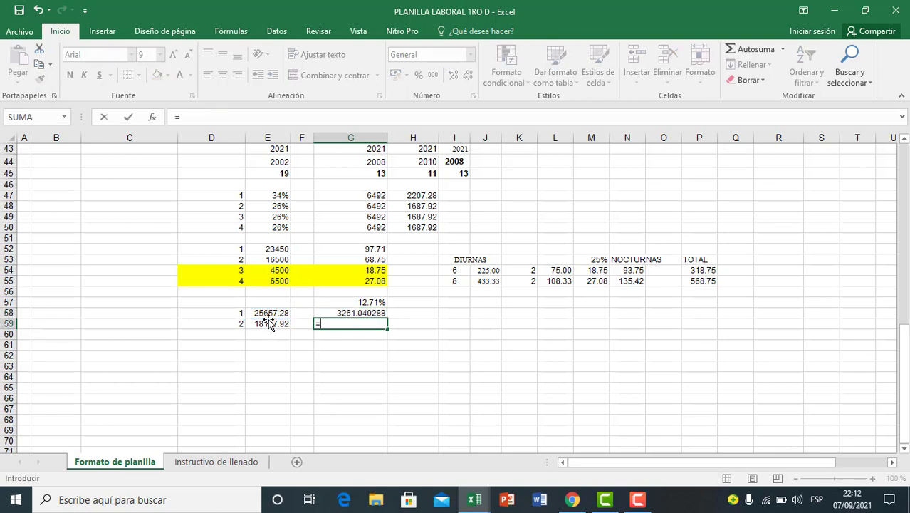
left_click(268, 323)
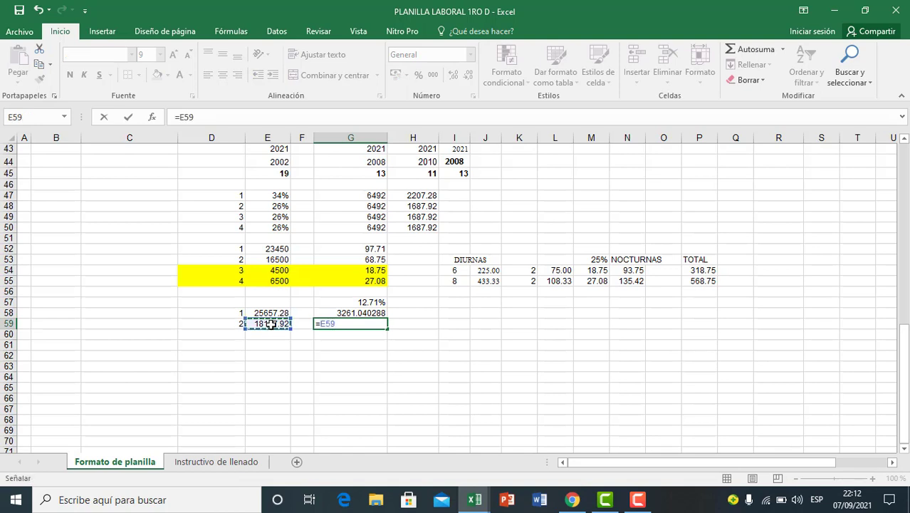
type("*")
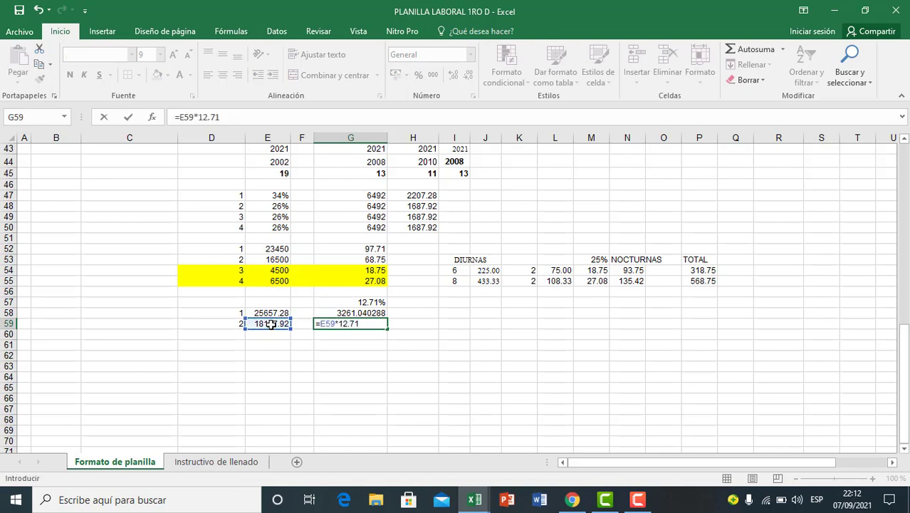
type("12.71%")
key("Return")
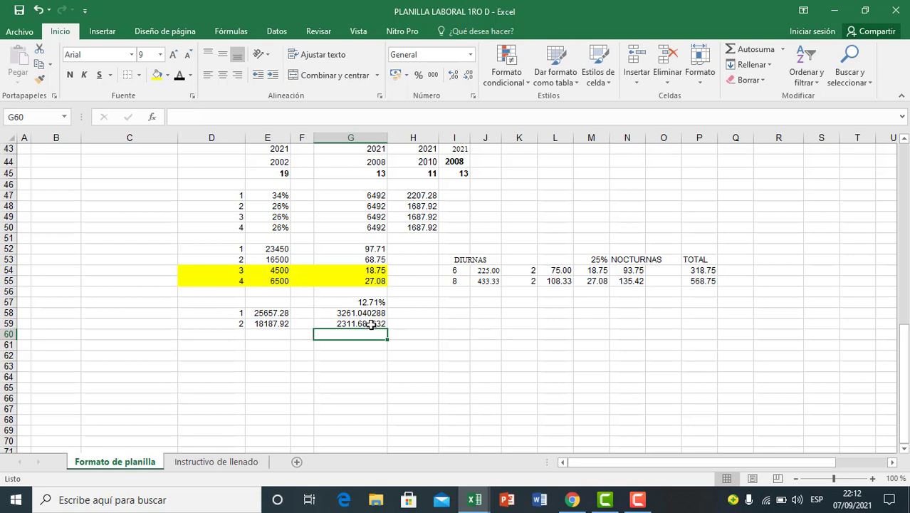
Step: Reduce the AFP contribution amounts in G58:G59 to two decimal places
left_click_drag(369, 314, 371, 322)
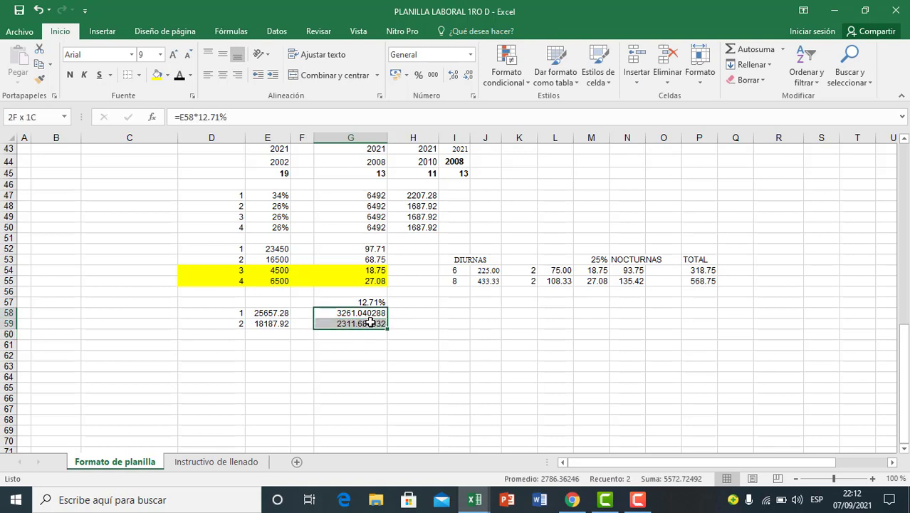
left_click(469, 74)
left_click(469, 74)
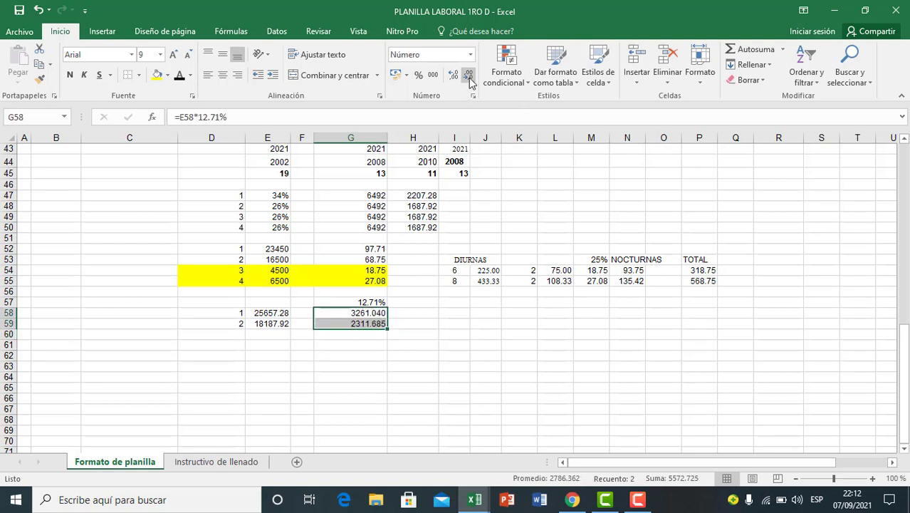
left_click(469, 74)
left_click(369, 347)
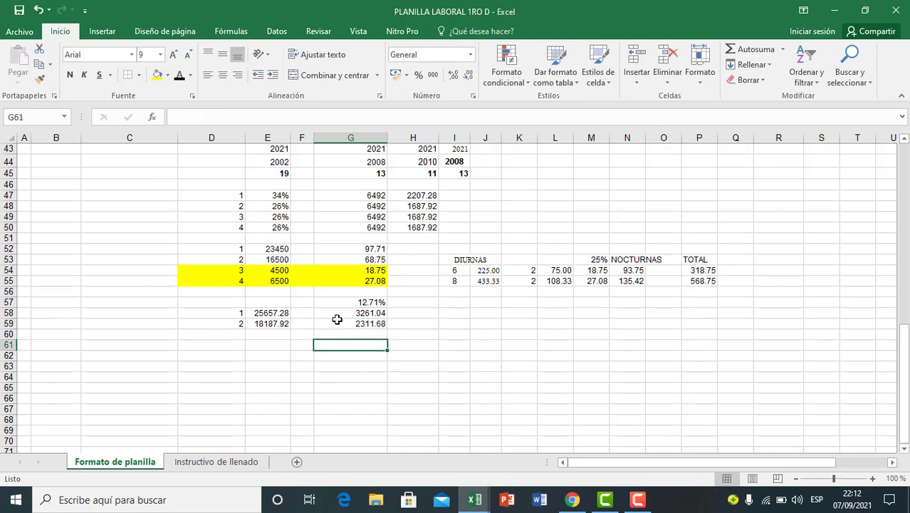
left_click_drag(339, 314, 353, 324)
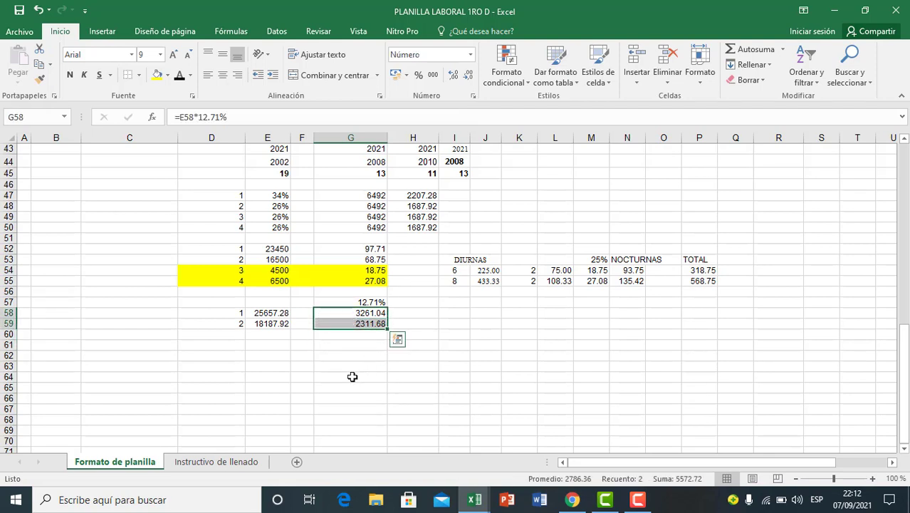
left_click(356, 367)
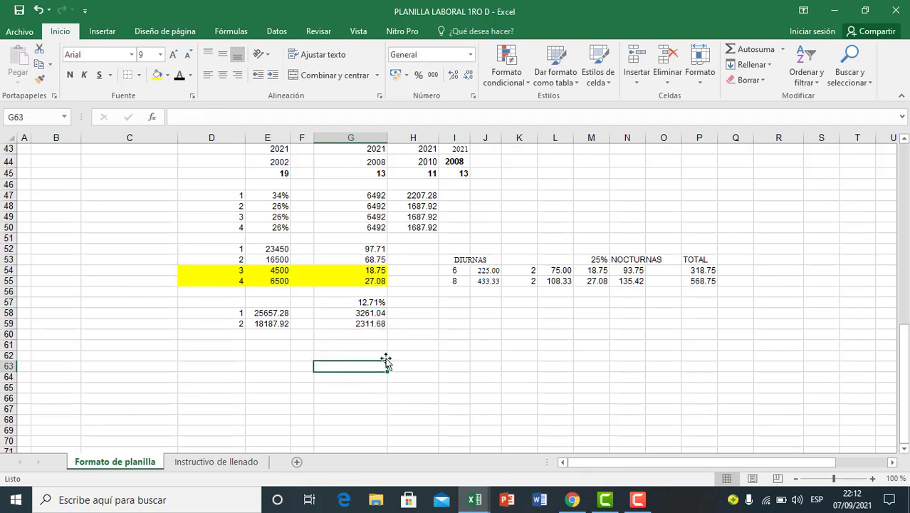
Step: Add the column heading ANSL in H57, beside the 12.71% heading
left_click(415, 303)
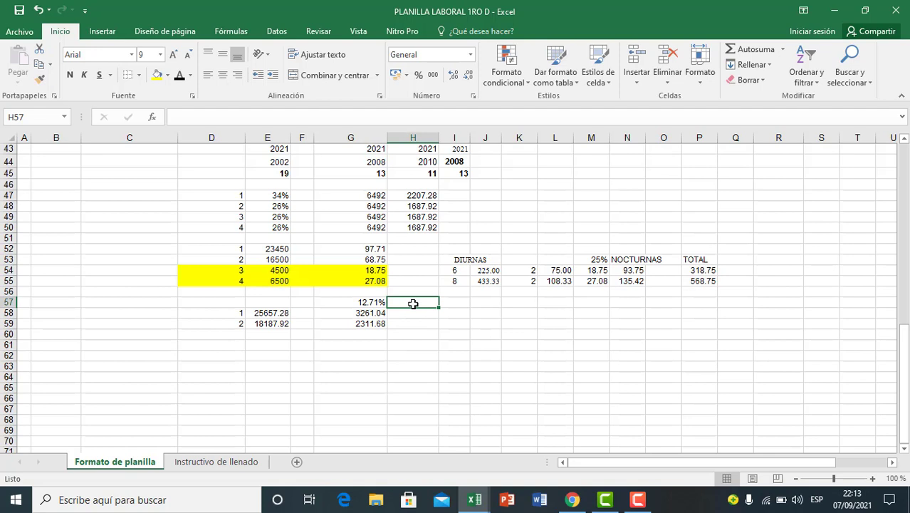
type("ANSL")
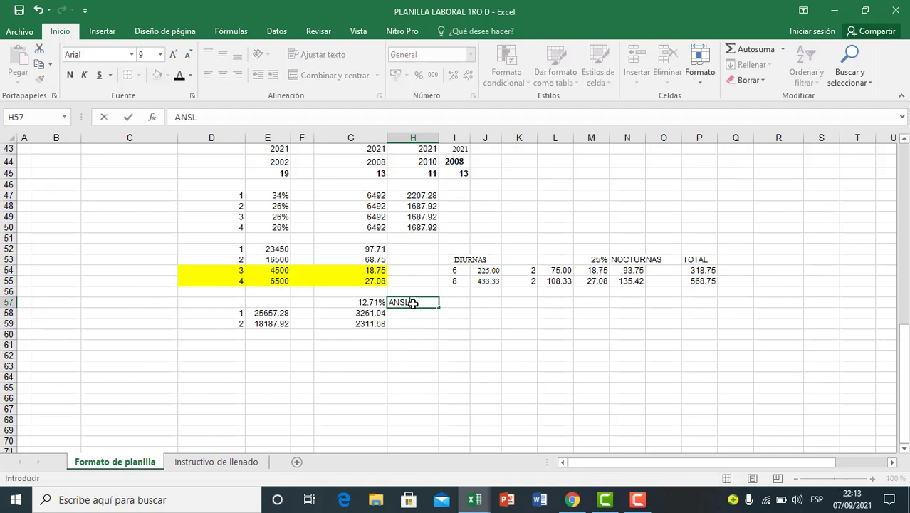
key("ctrl+Return")
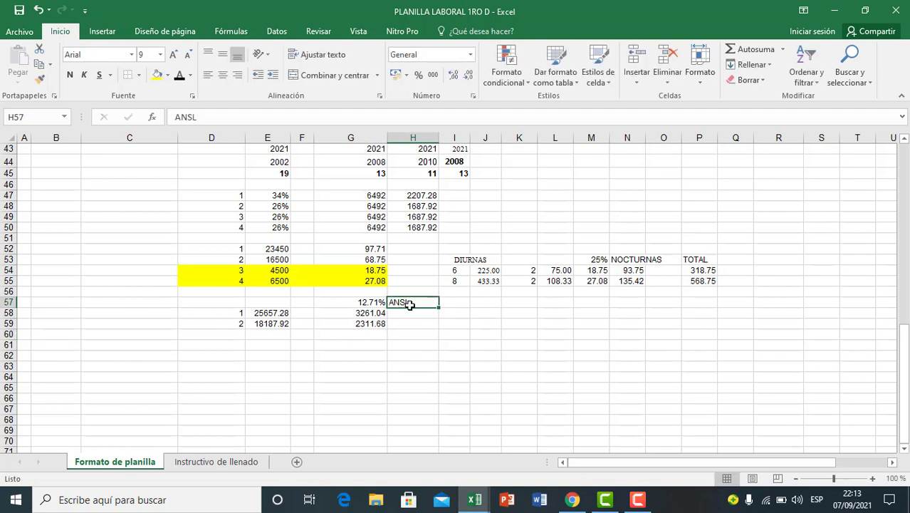
Step: Center the ANSL heading in H57
left_click(222, 75)
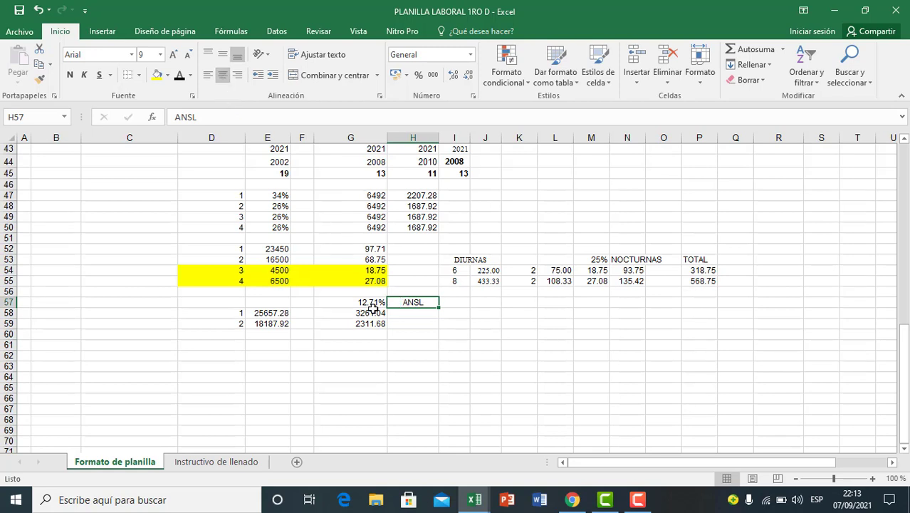
left_click(402, 351)
left_click(336, 356)
left_click(270, 316)
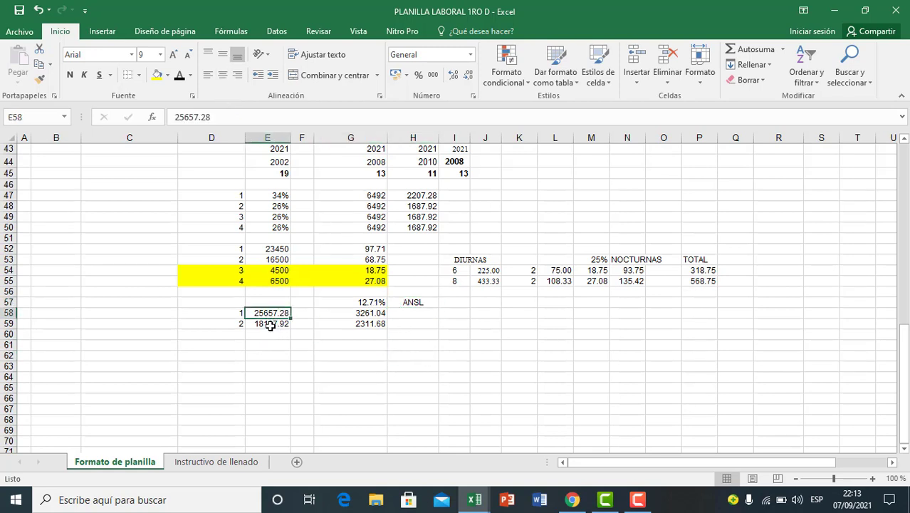
left_click(267, 323)
left_click(273, 317)
left_click(273, 323)
left_click(326, 376)
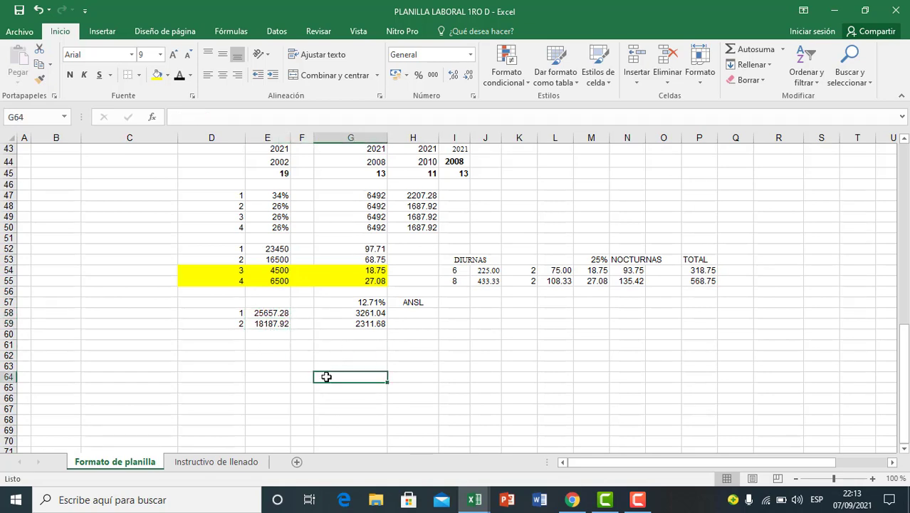
scroll(325, 374, "down", 1)
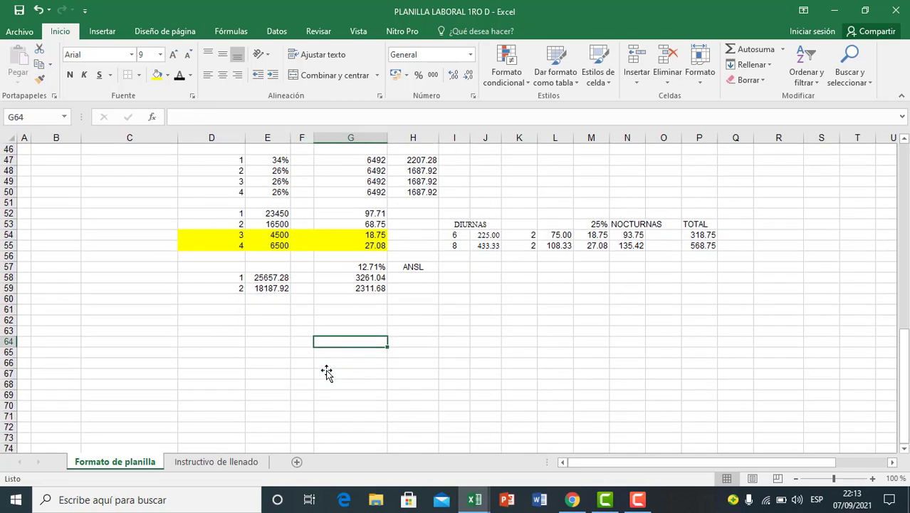
Step: Enter employee number 1 in D63 and copy that employee's total earnings from E58 into E63
left_click(274, 354)
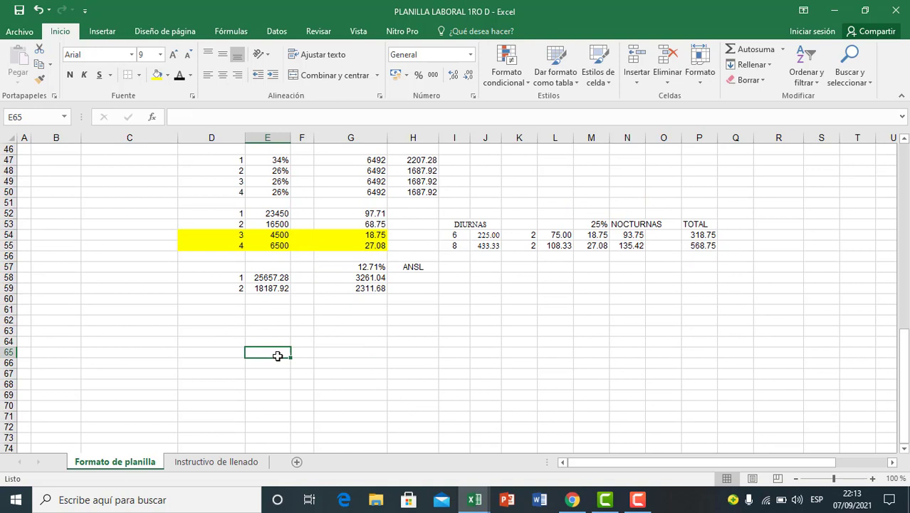
left_click(241, 334)
type("1")
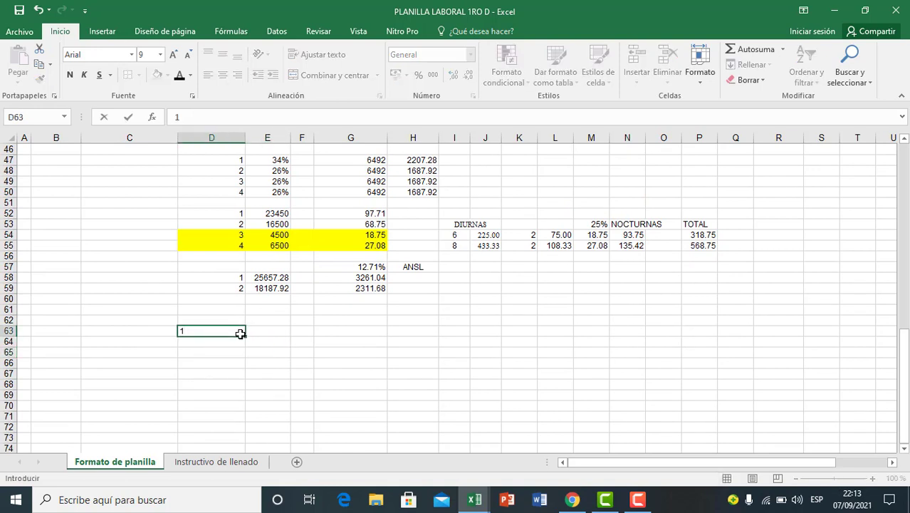
left_click(275, 339)
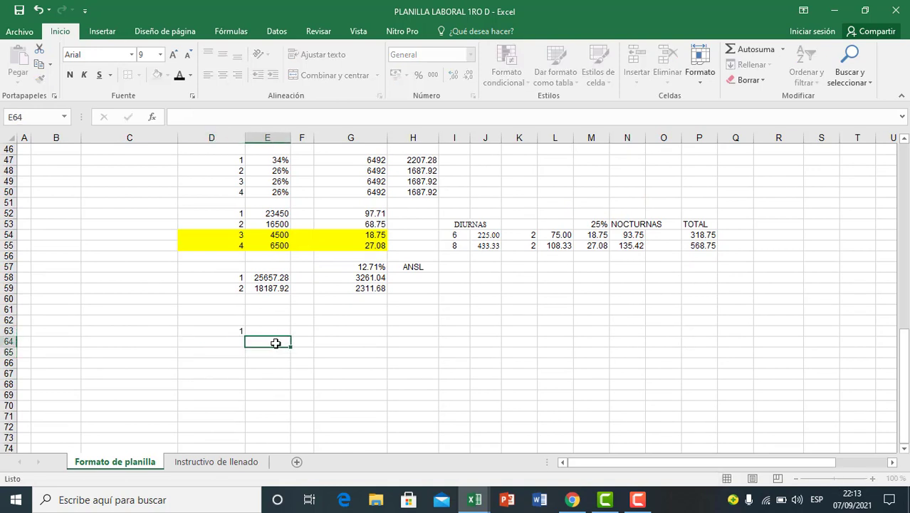
left_click(272, 277)
key("ctrl+c")
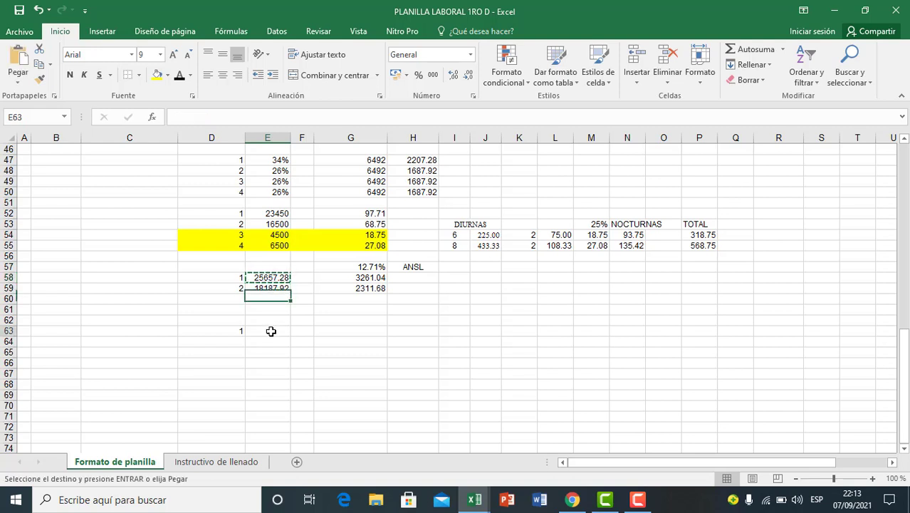
left_click(270, 331)
key("ctrl+v")
left_click(278, 362)
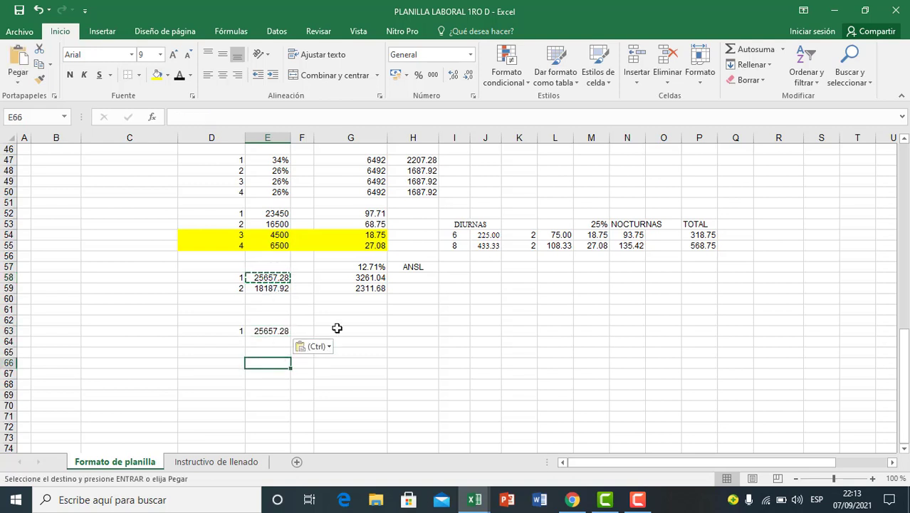
Step: Enter the first ANSL threshold, 13000, in G63 on employee 1's row
left_click(335, 331)
key("Escape")
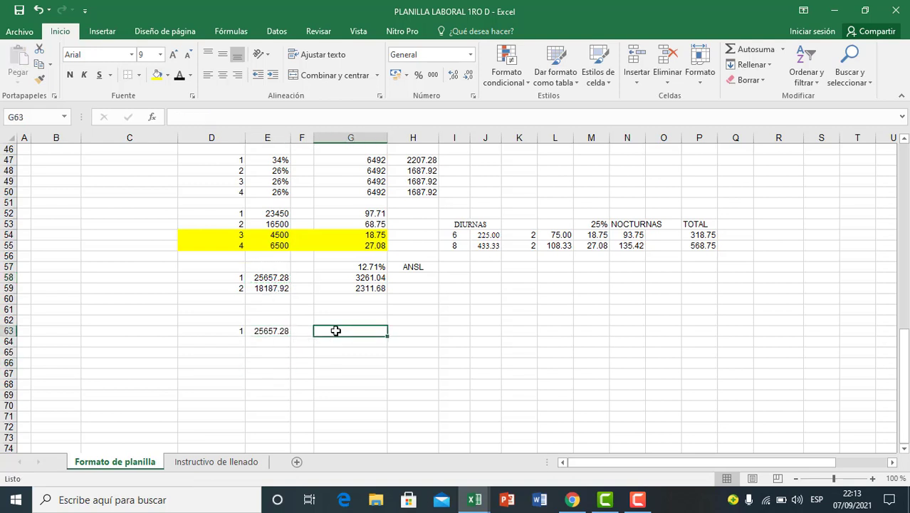
type("1")
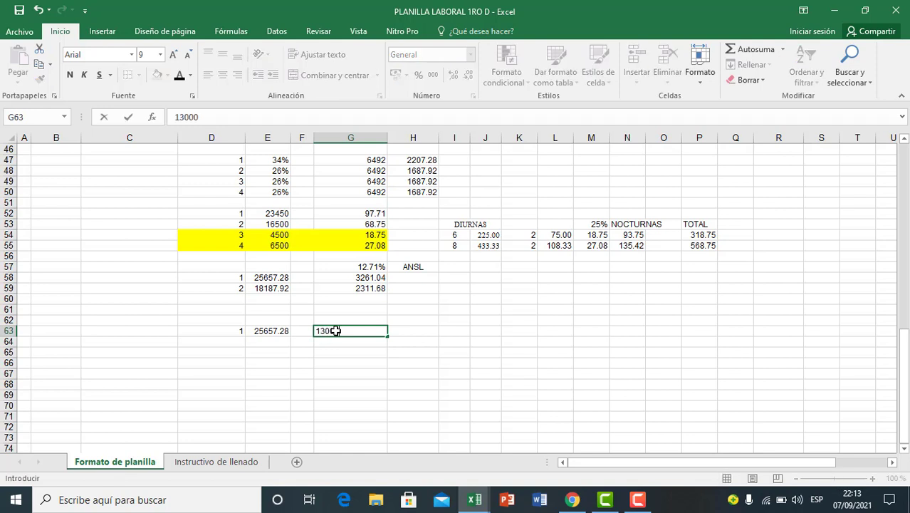
type("3000")
key("Return")
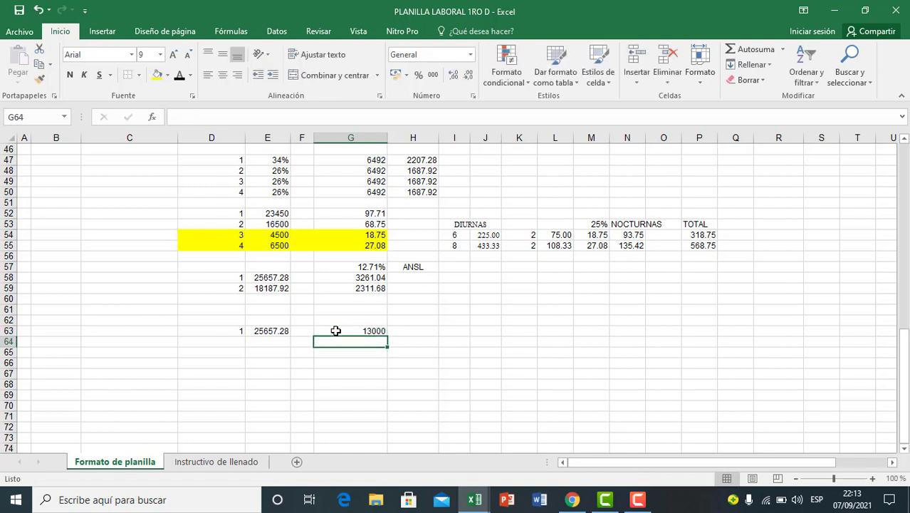
left_click(283, 342)
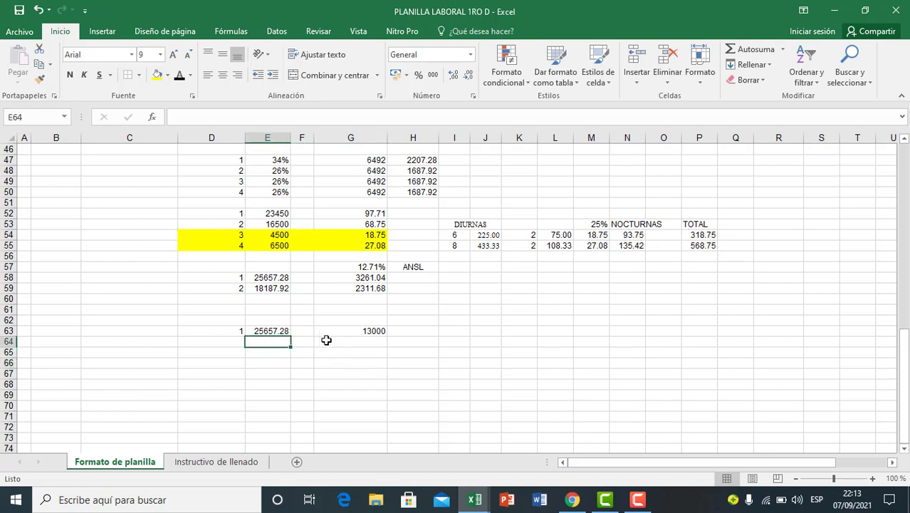
left_click(273, 331)
left_click(350, 331)
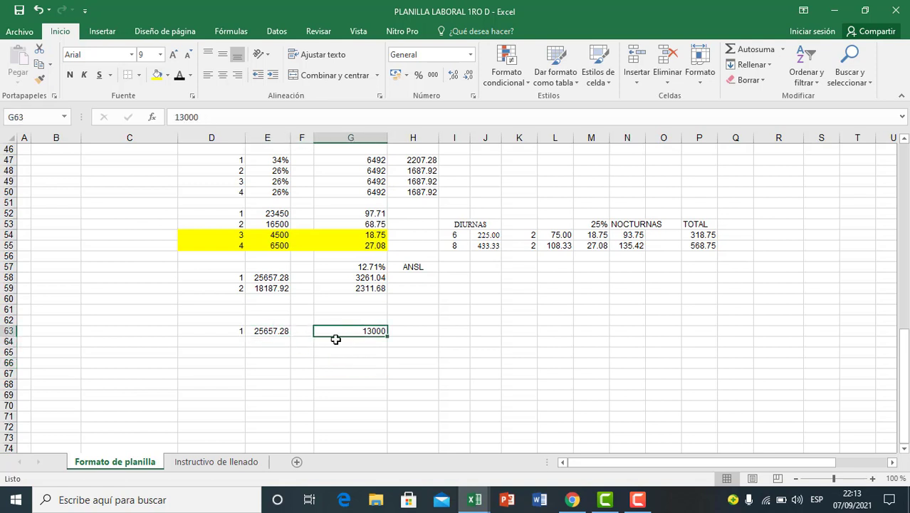
left_click(270, 332)
left_click(268, 346)
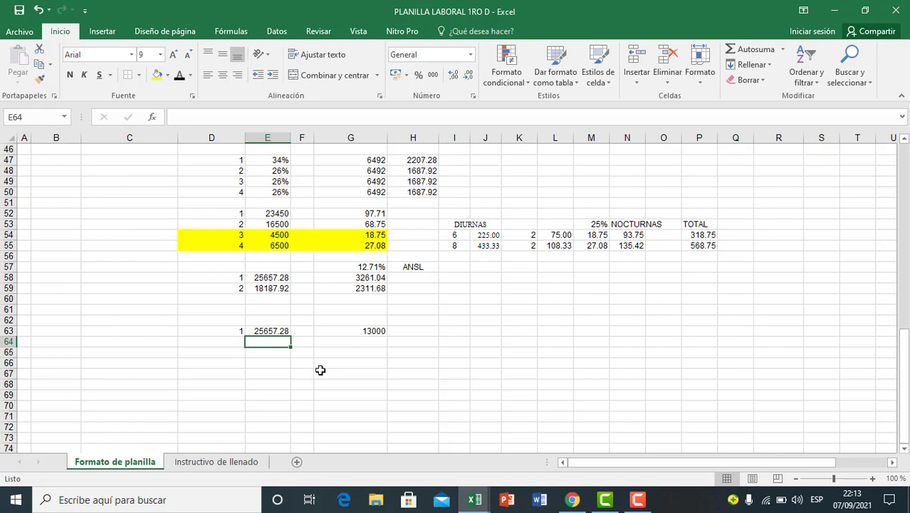
Step: Copy employee 1's total earnings from E63 into E64 and enter the second ANSL threshold, 25000, in G64
left_click(272, 331)
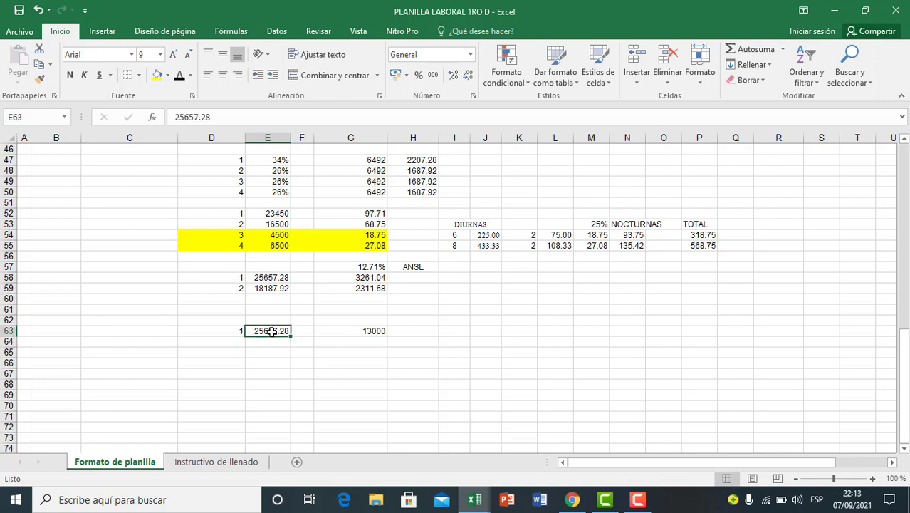
key("ctrl+c")
left_click(269, 342)
key("ctrl+v")
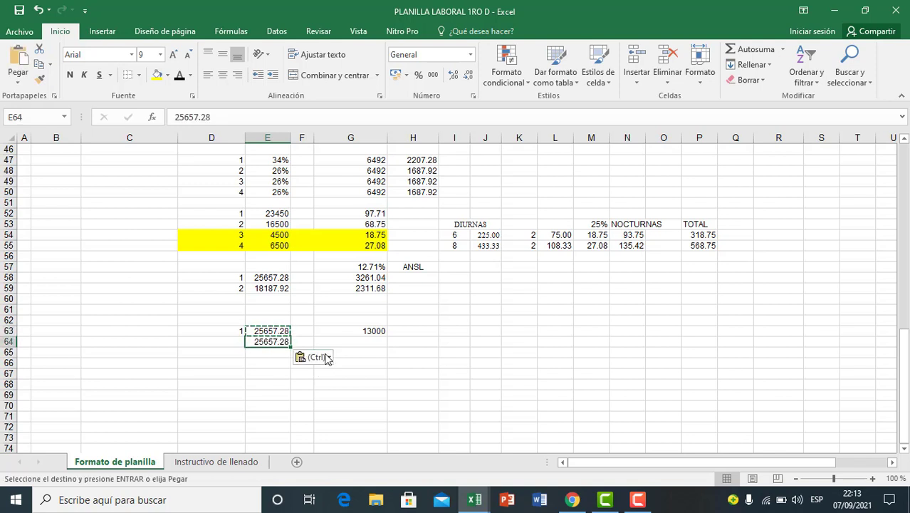
left_click(361, 343)
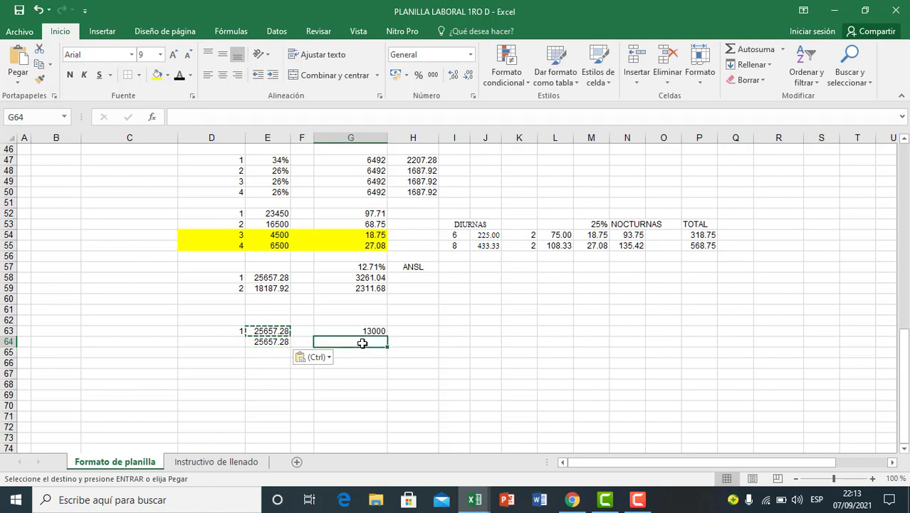
type("2500")
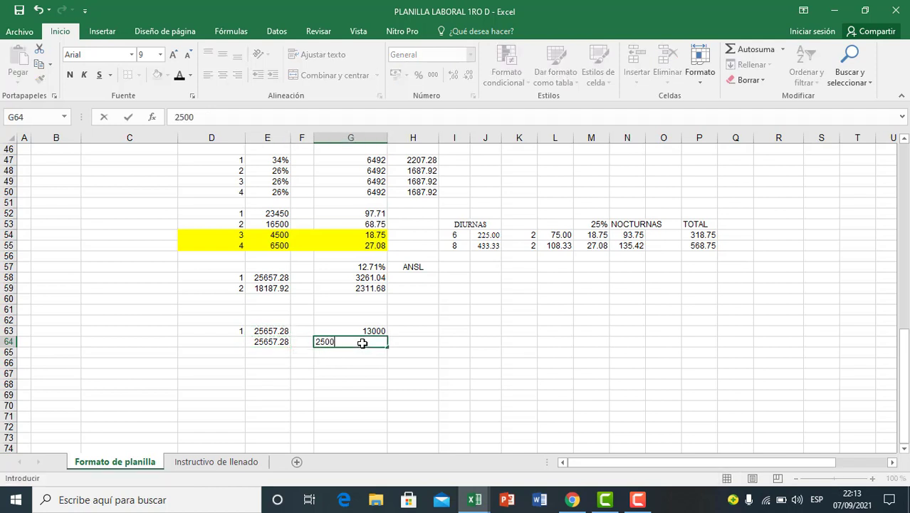
type("0")
key("Return")
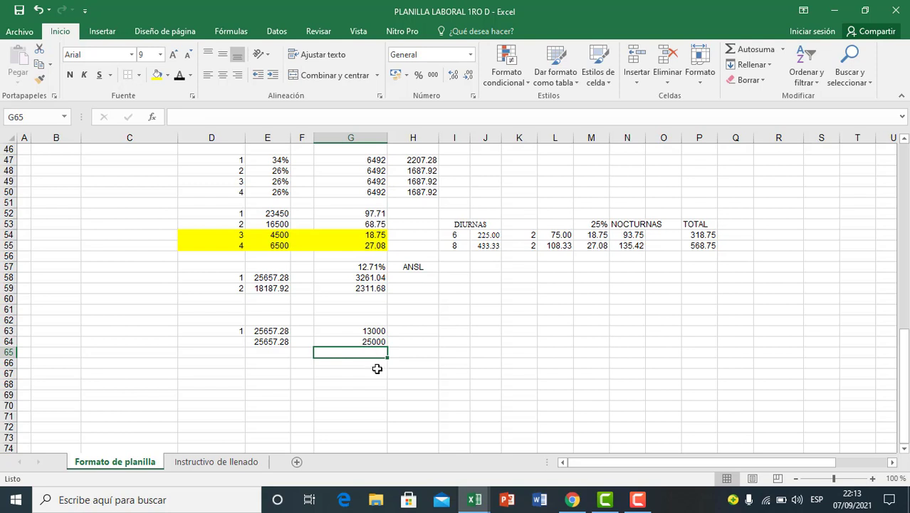
key("Return")
key("Return")
left_click(371, 341)
left_click(374, 331)
left_click(372, 352)
left_click(368, 344)
left_click(263, 352)
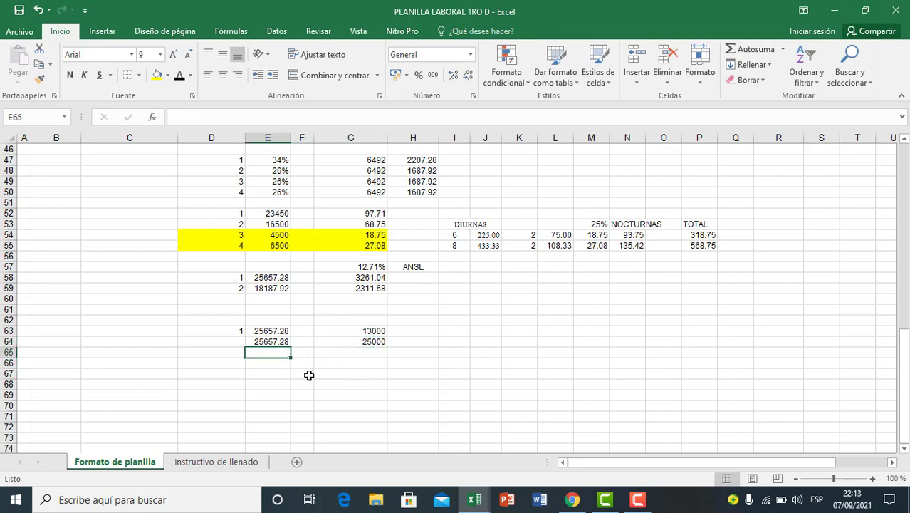
left_click(372, 352)
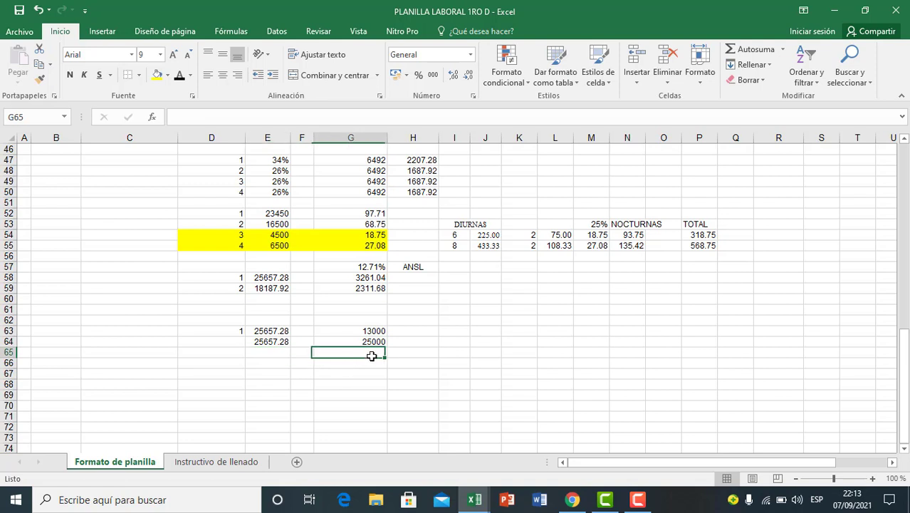
left_click(267, 352)
left_click(342, 353)
left_click(274, 350)
left_click(356, 354)
left_click(443, 356)
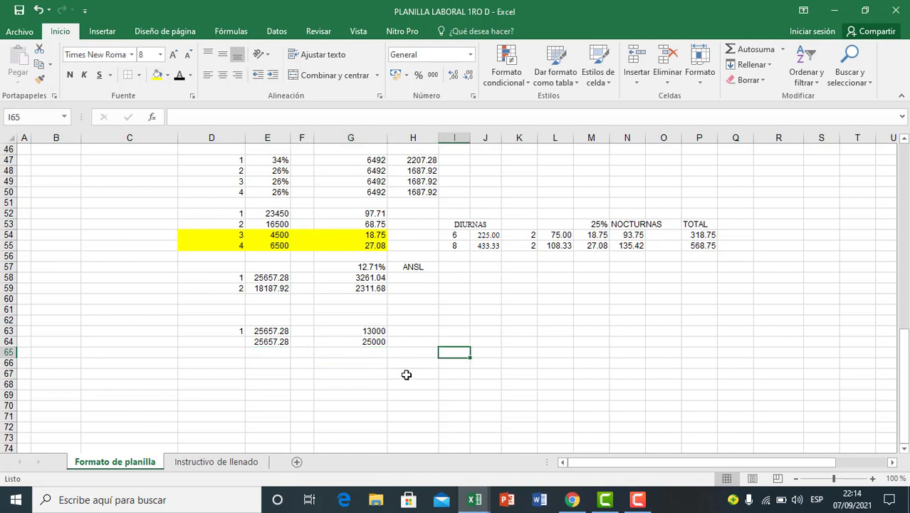
left_click(327, 354)
left_click(412, 360)
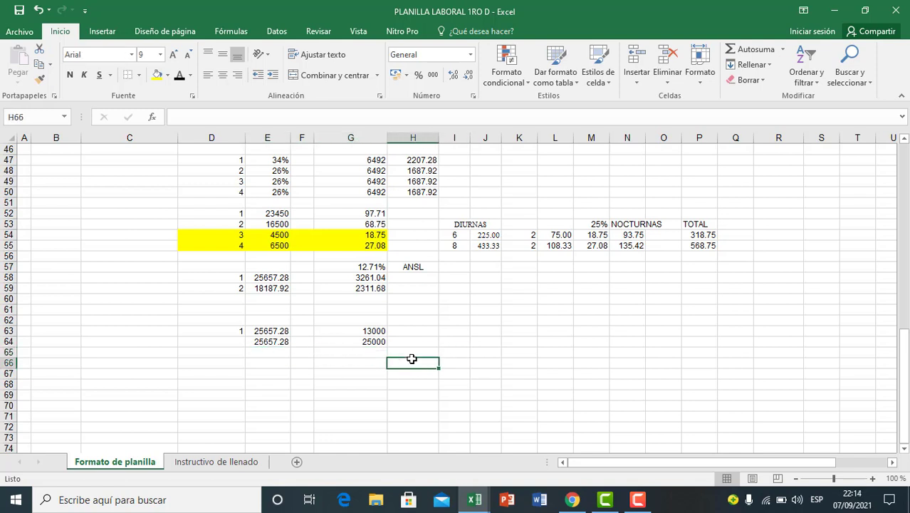
Step: Calculate employee 1's earnings above the 13000 threshold in H63 with the formula =E63-G63
left_click(416, 331)
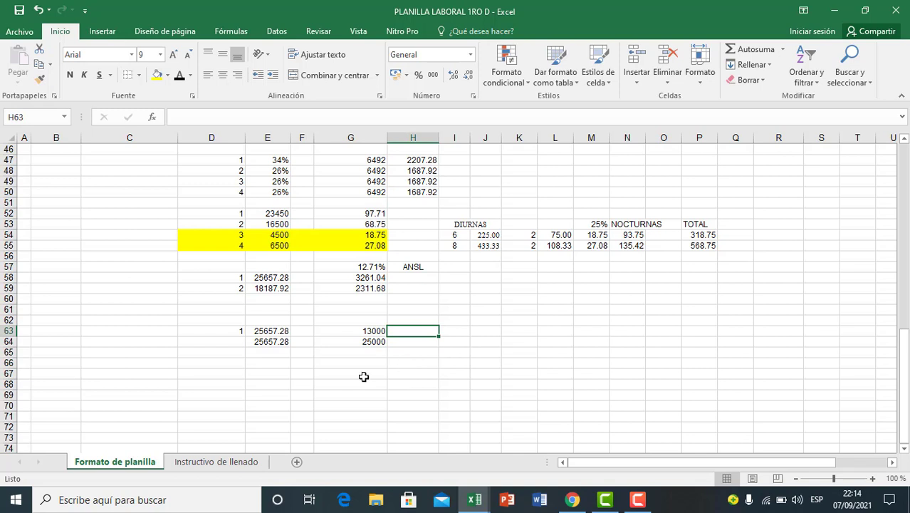
type("=")
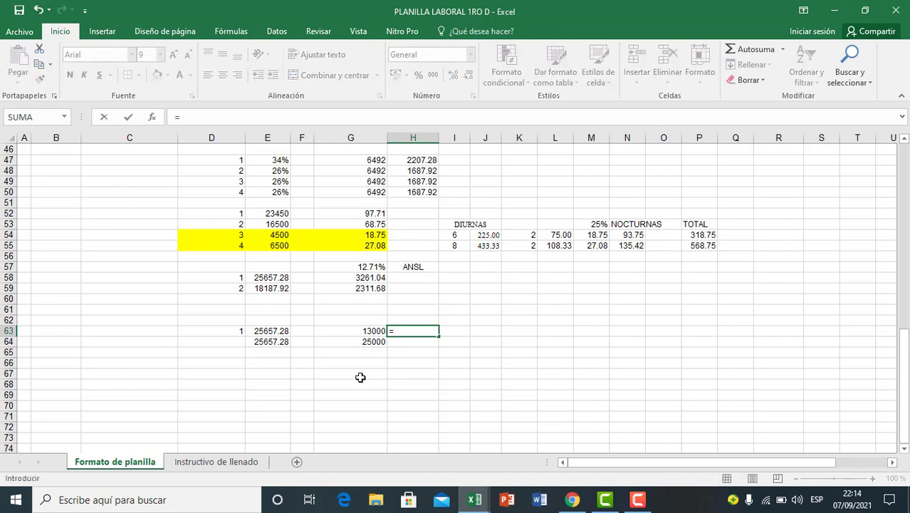
left_click(268, 330)
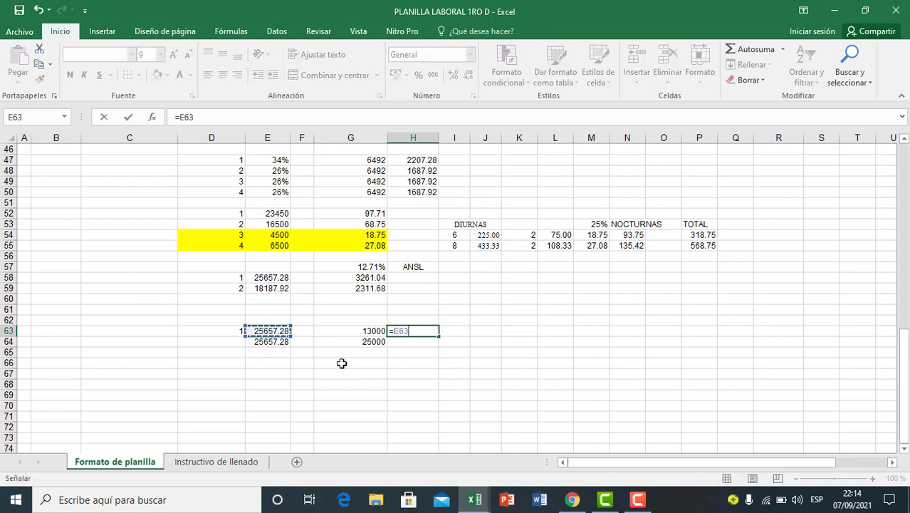
type("-")
left_click(350, 331)
key("Return")
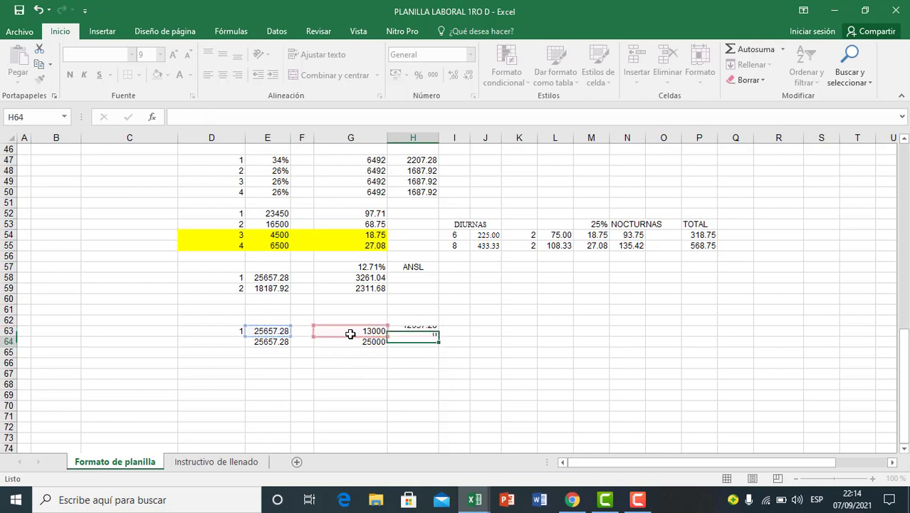
Step: Fill the subtraction formula from H63 down to H64 for the 25000 threshold
left_click(433, 332)
left_click_drag(439, 338, 431, 341)
left_click(426, 372)
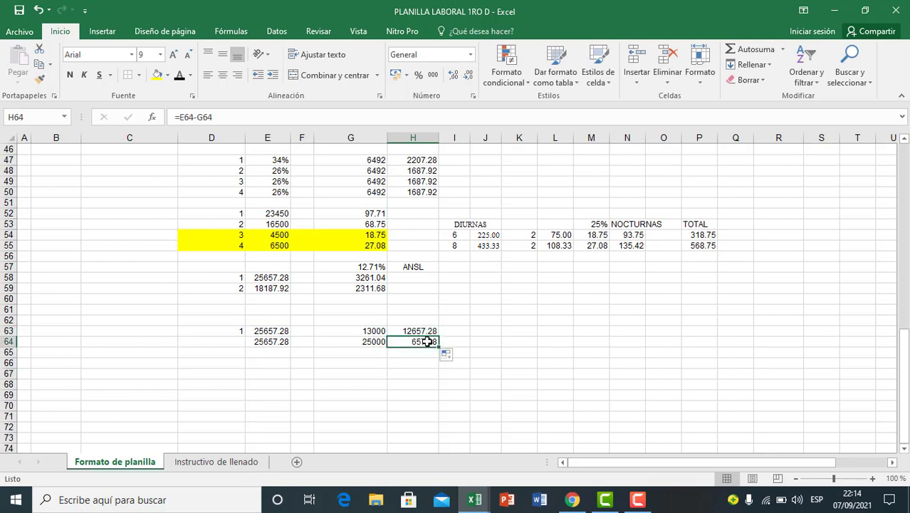
Step: Enter the ANSL rates beside the excess amounts: 1% in I63 and 5% in I64
left_click(442, 331)
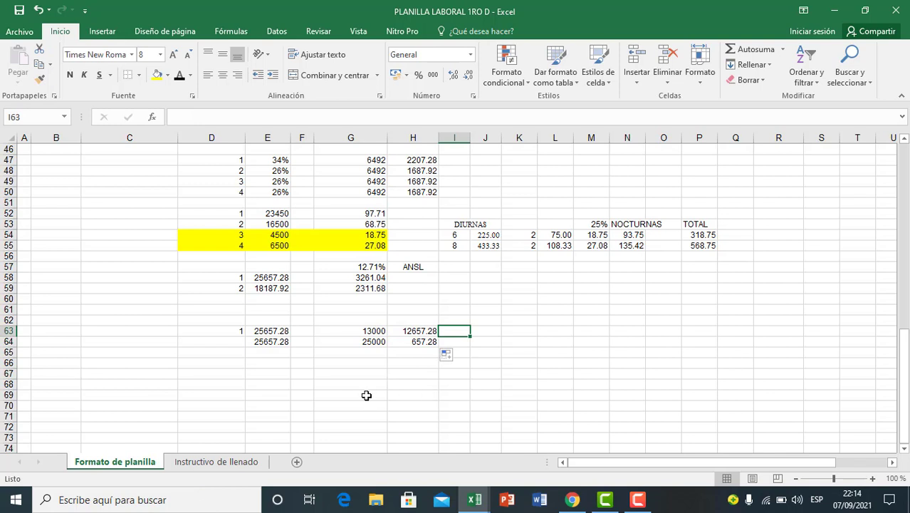
type("1")
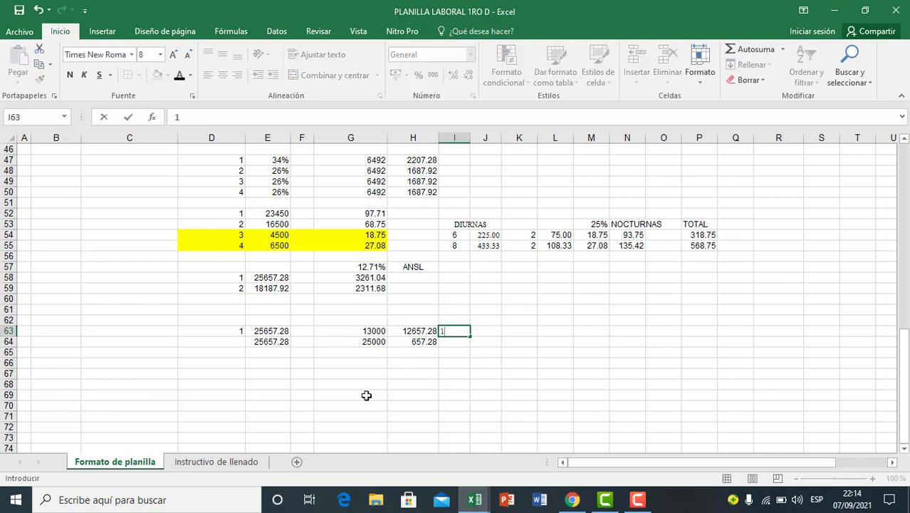
type("%")
left_click(442, 341)
type("5")
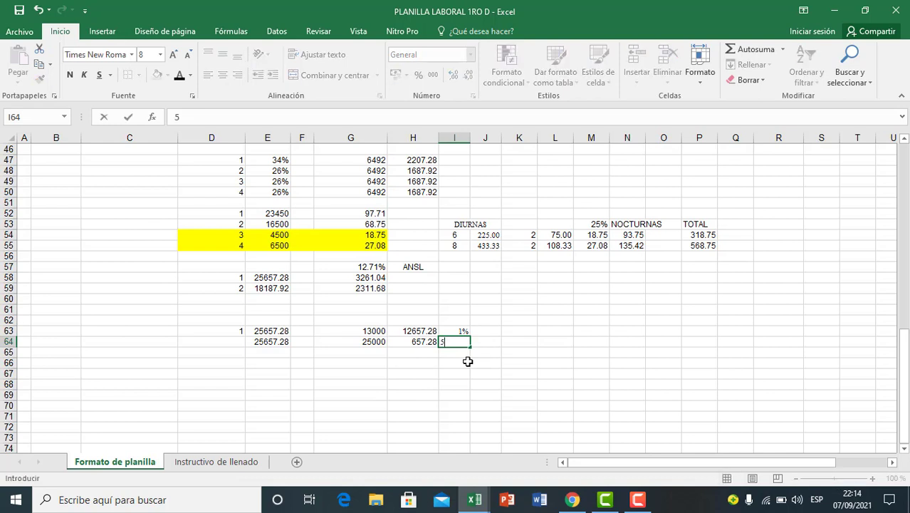
key("Return")
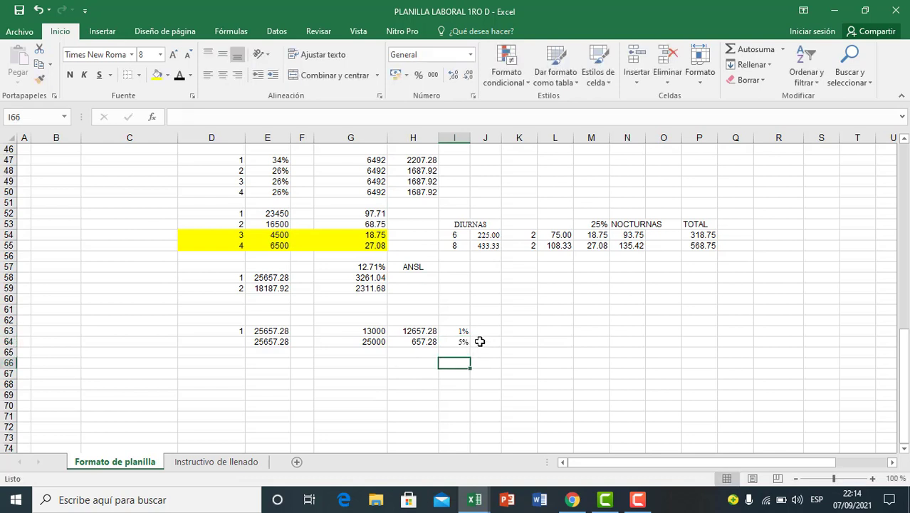
Step: Calculate employee 1's 1% ANSL contribution in J63 with the formula =H63*I63
left_click(485, 331)
type("=")
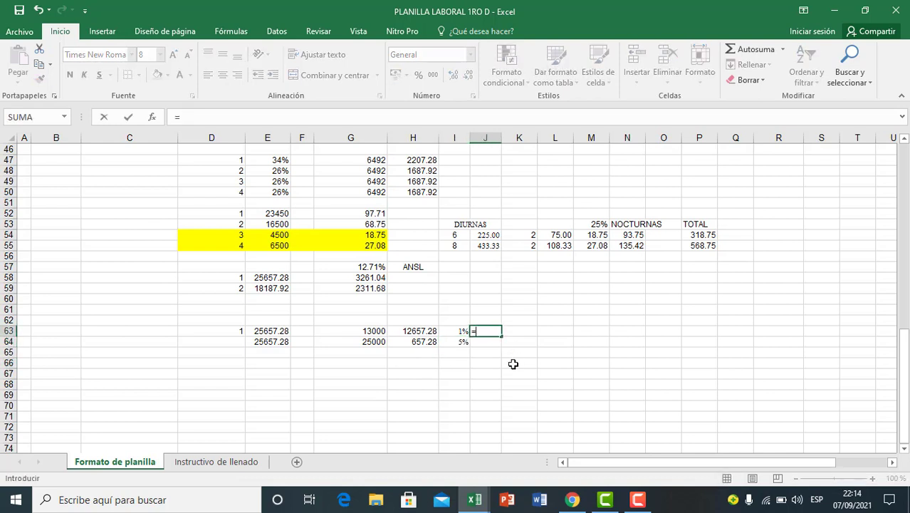
left_click(421, 331)
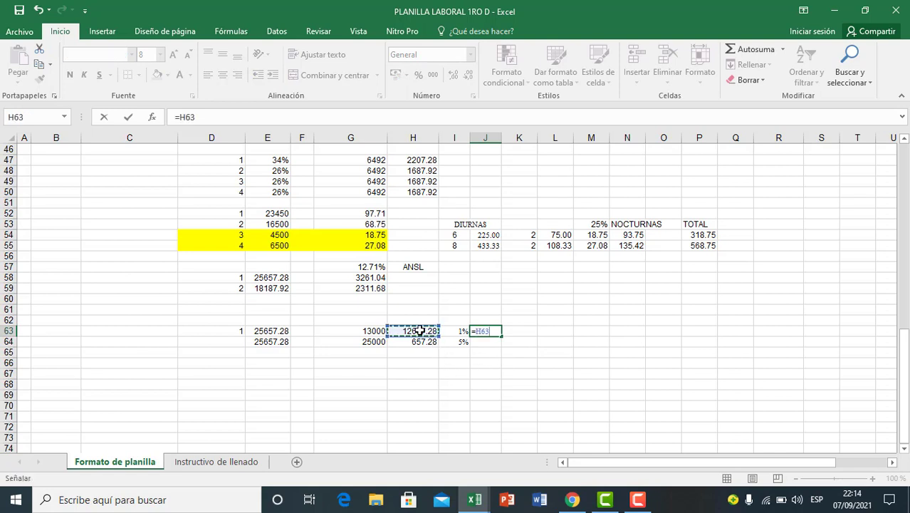
type("*")
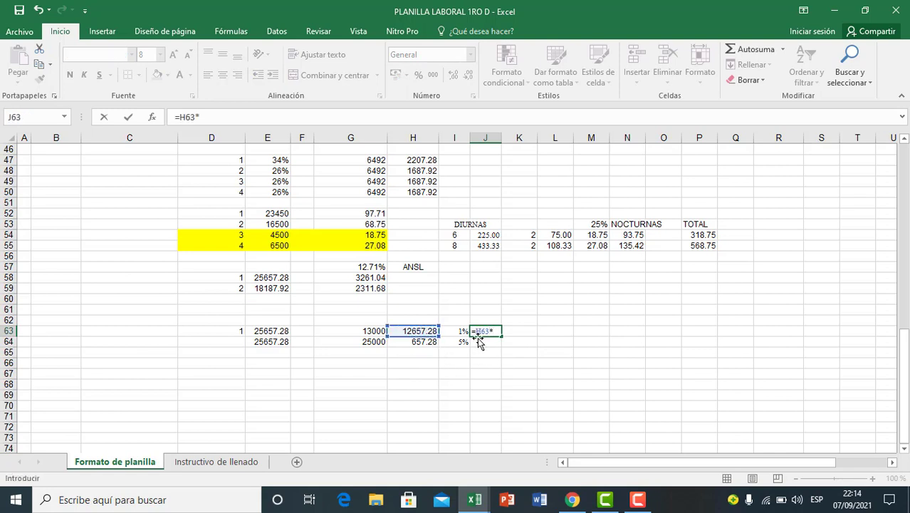
left_click(462, 330)
key("Return")
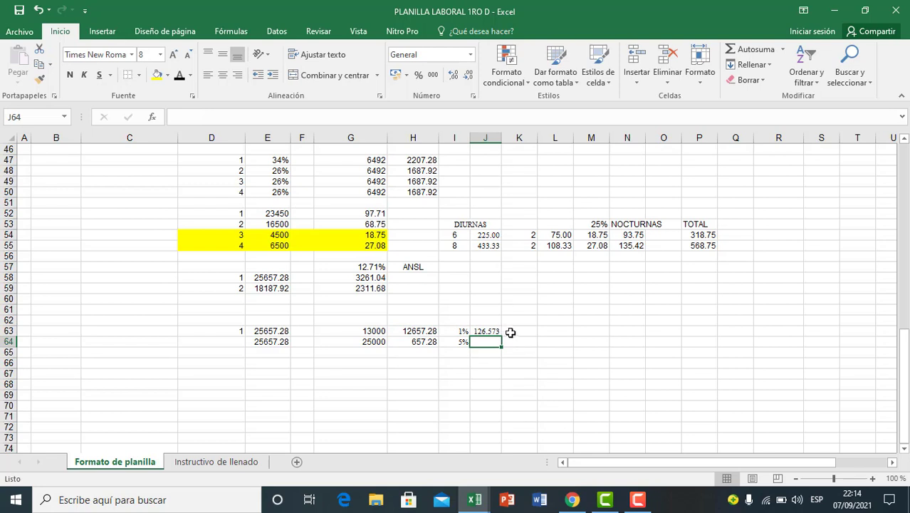
Step: Fill the contribution formula from J63 down to J64 and show both amounts with two decimals
left_click(496, 327)
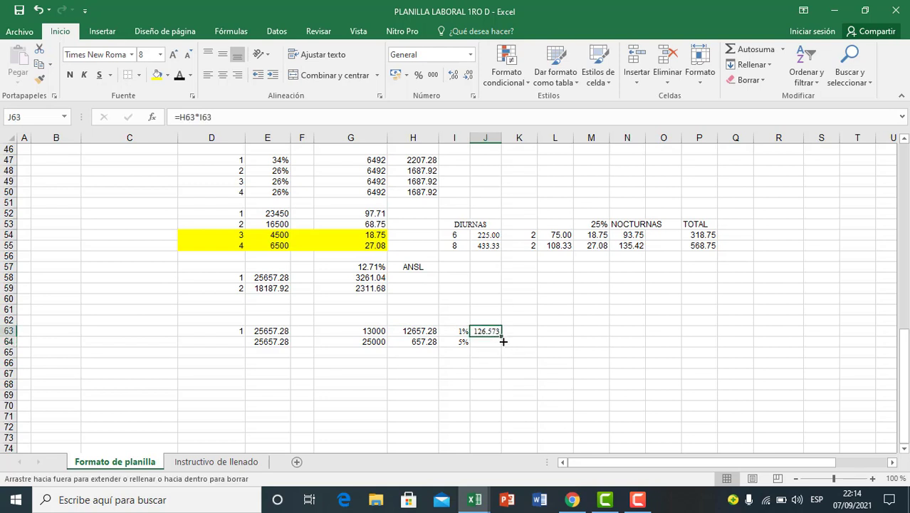
mouse_move(501, 338)
left_mouse_down()
mouse_move(500, 349)
mouse_move(490, 328)
mouse_move(491, 345)
left_mouse_up()
left_click(487, 363)
left_click(485, 344)
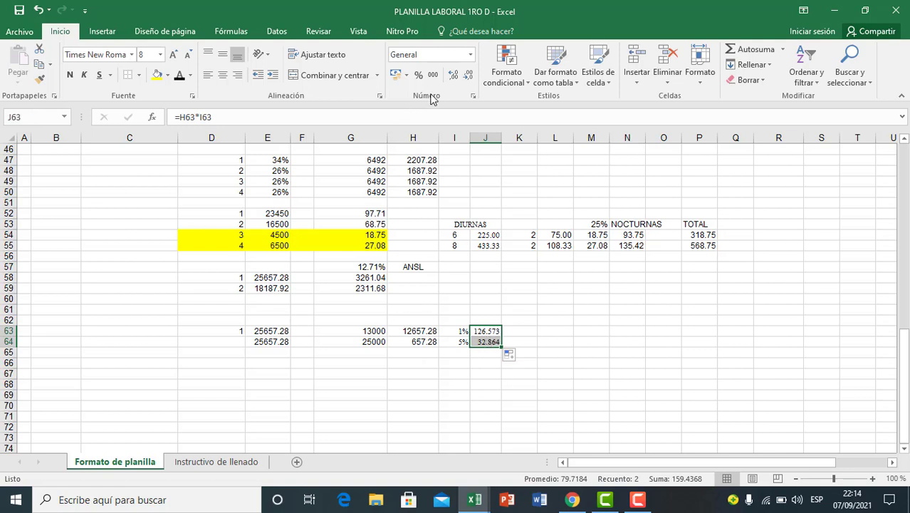
left_click(468, 76)
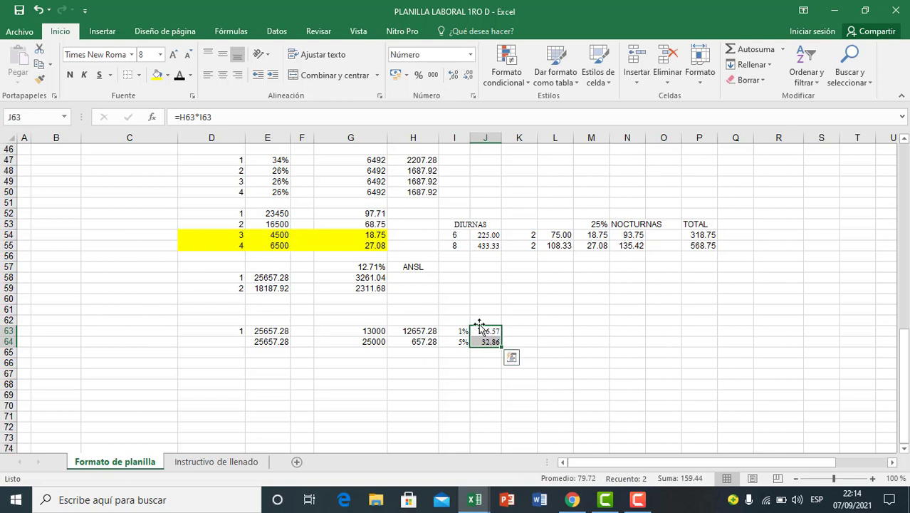
left_click(486, 362)
left_click(485, 373)
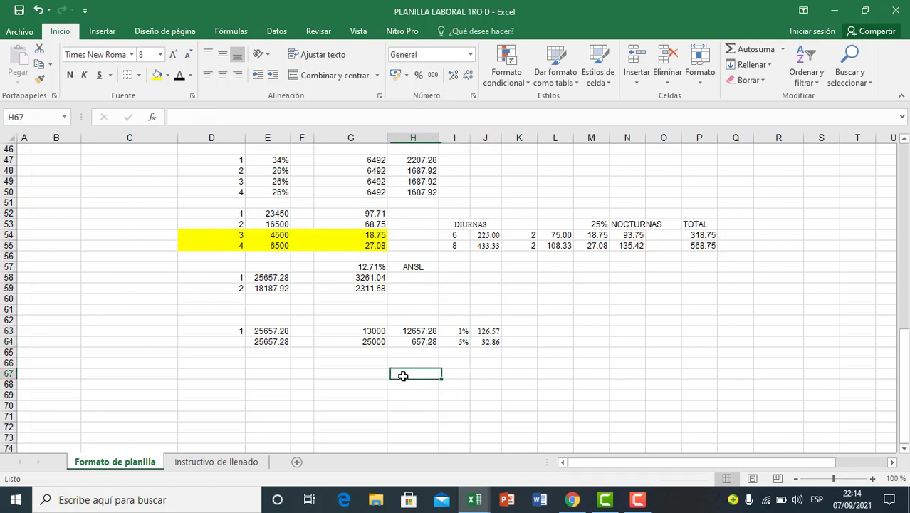
left_click(488, 332)
left_click_drag(501, 336, 490, 347)
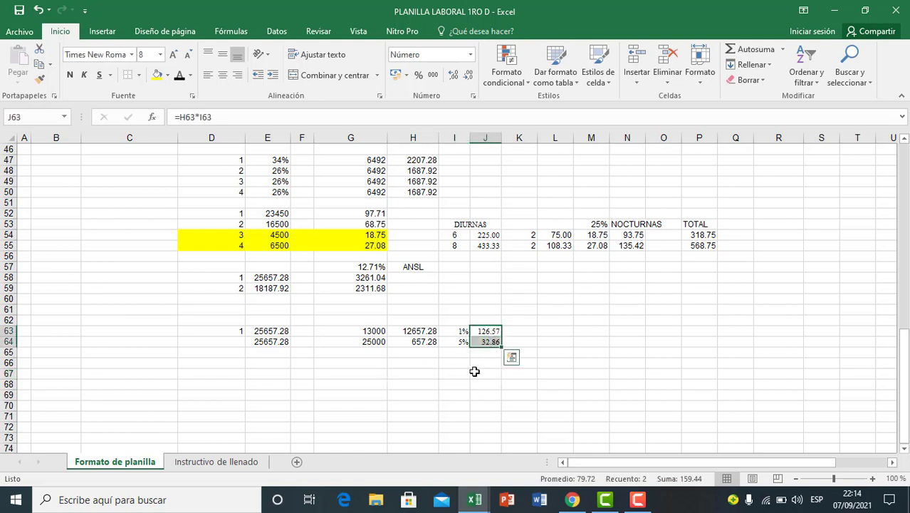
left_click(462, 332)
left_click(459, 343)
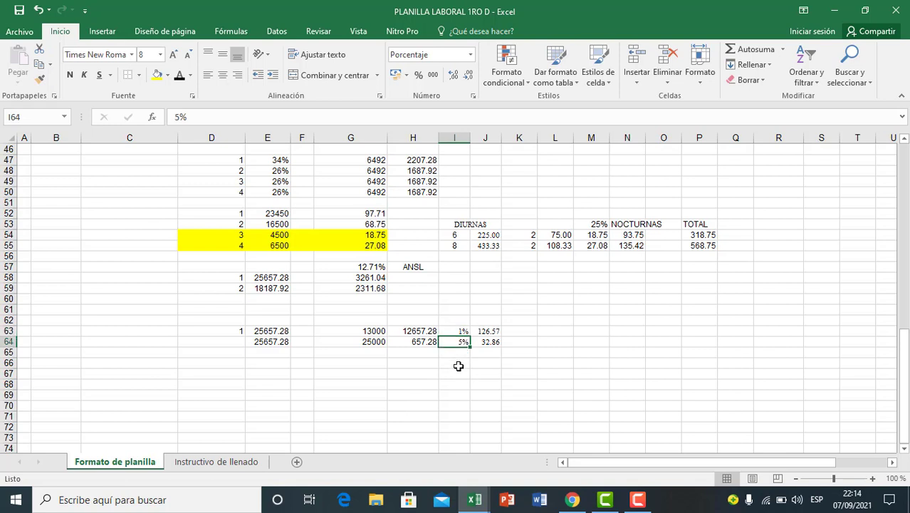
left_click(454, 354)
left_click(482, 354)
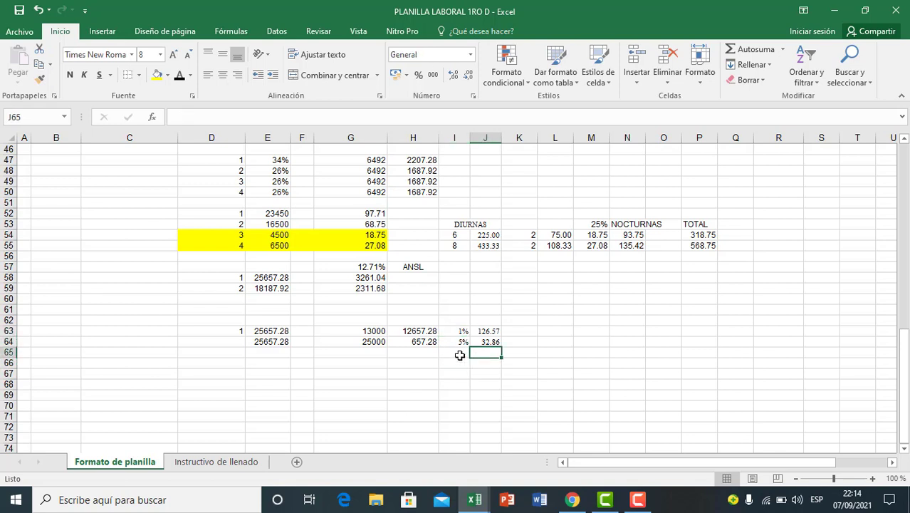
left_click_drag(479, 332, 479, 340)
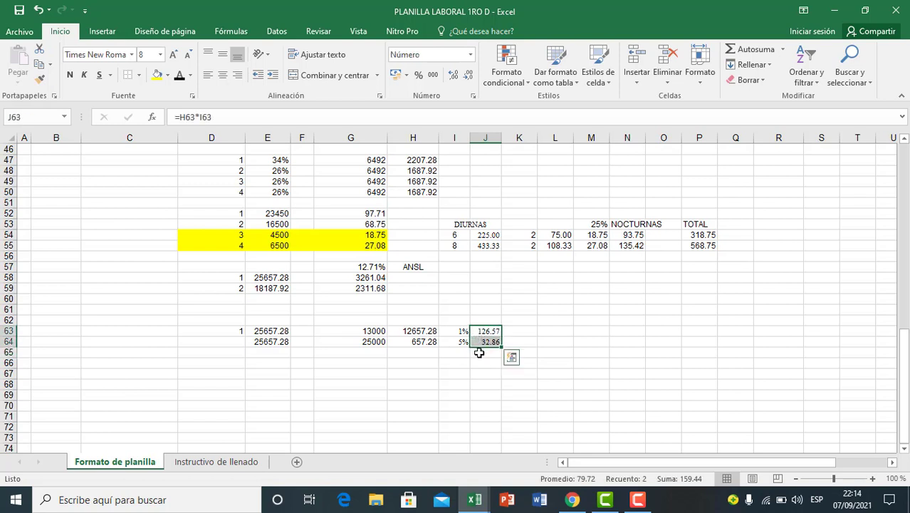
Step: Total employee 1's two ANSL contributions in J65 with the formula =J63+J64 and make the total bold
left_click(480, 354)
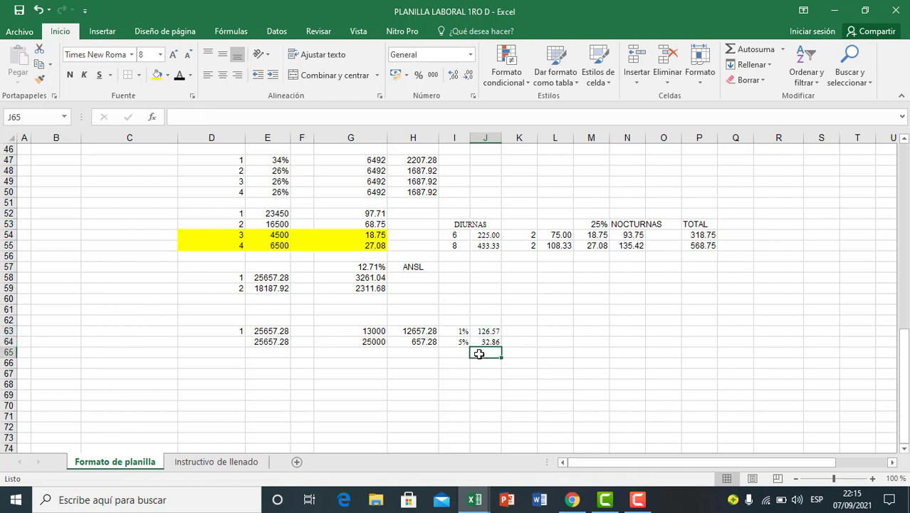
type("=")
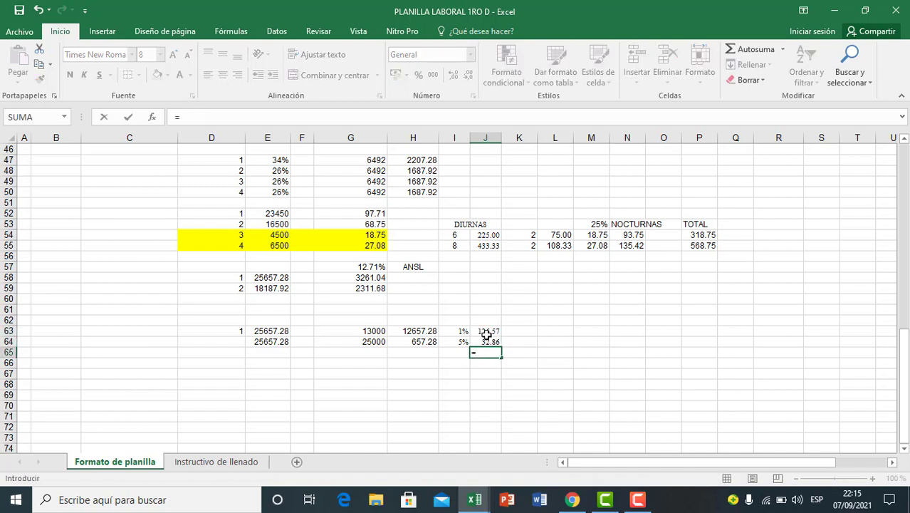
left_click(485, 332)
type("+")
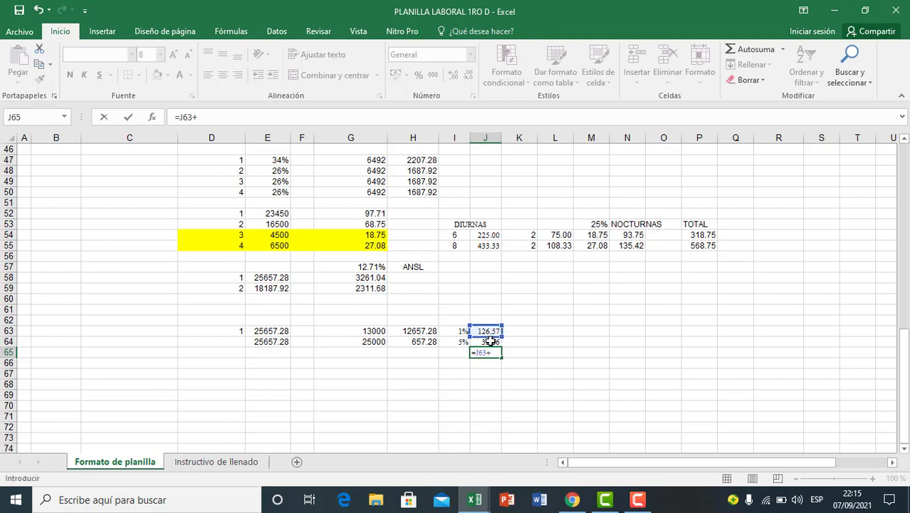
left_click(491, 341)
key("Return")
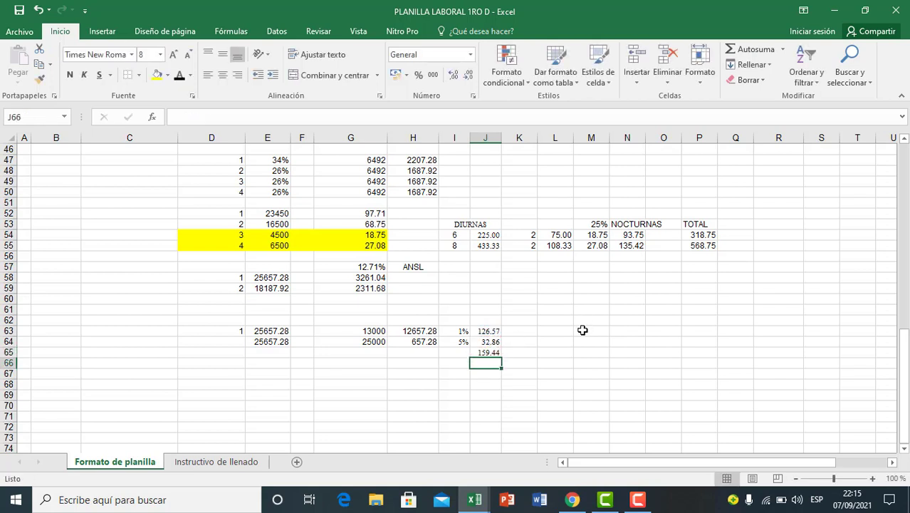
left_click(491, 354)
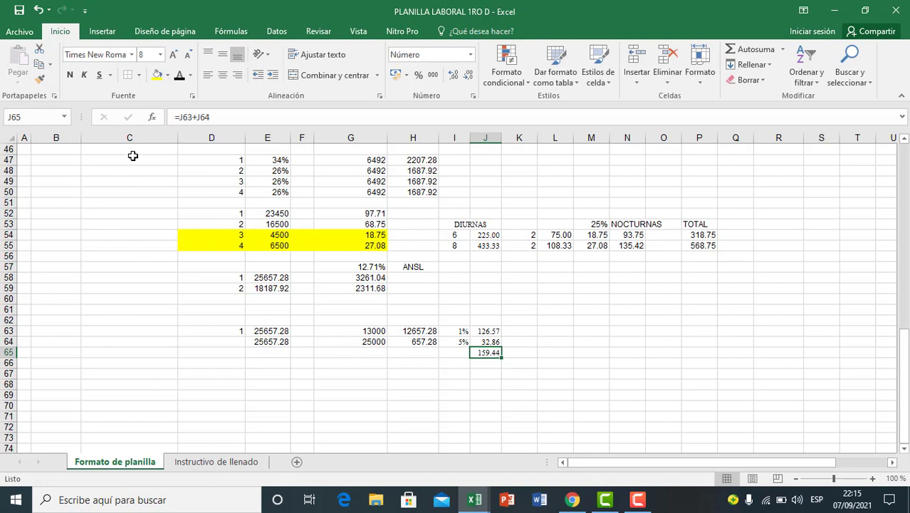
left_click(70, 75)
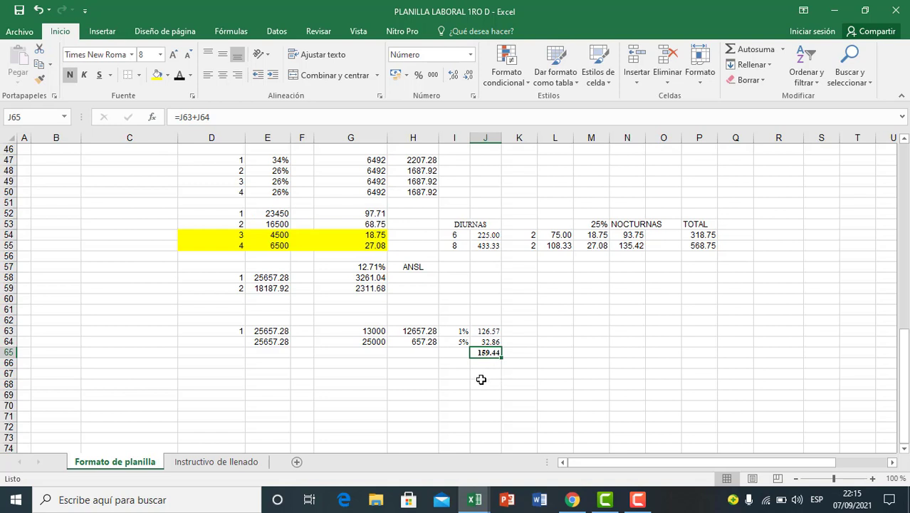
Step: Copy the ANSL total from J65 into H58, employee 1's cell under ANSL, as a value only
key("ctrl+c")
left_click(413, 277)
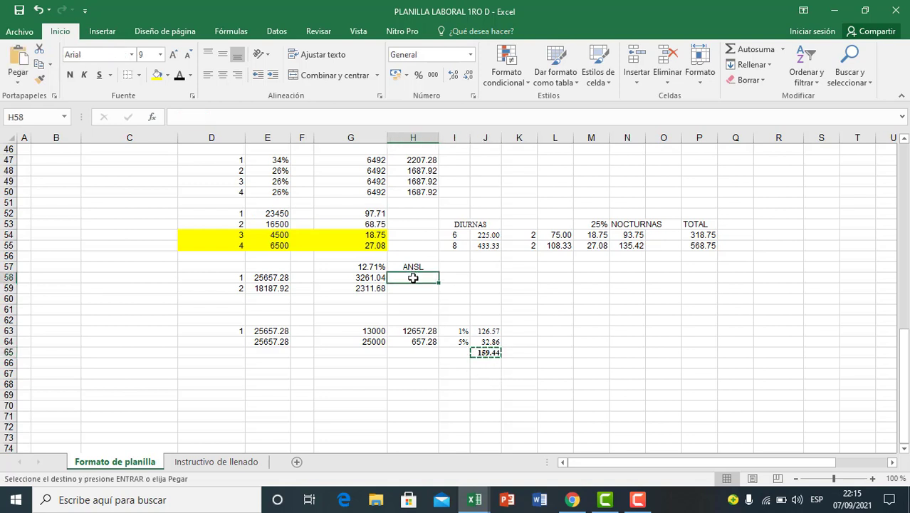
key("ctrl+v")
left_click(466, 292)
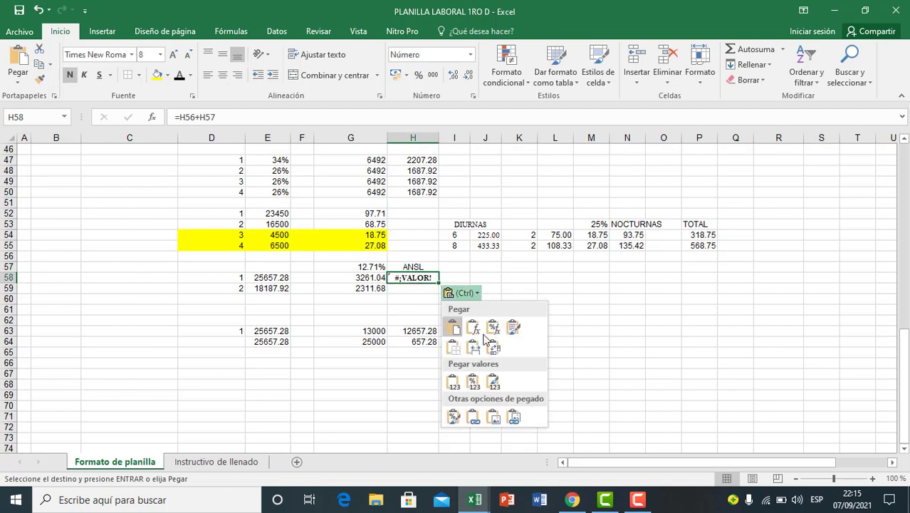
left_click(453, 382)
left_click(416, 312)
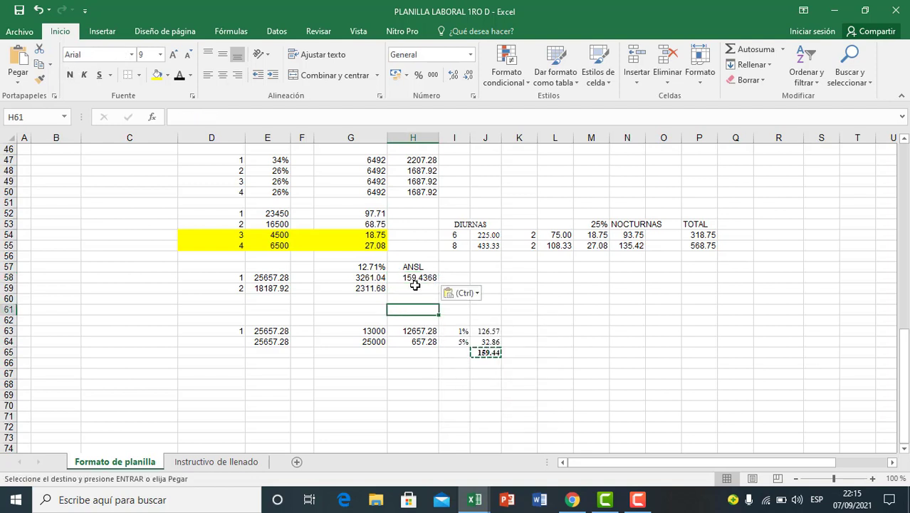
Step: Format employee 1's ANSL amount in H58 to two decimals
left_click(415, 278)
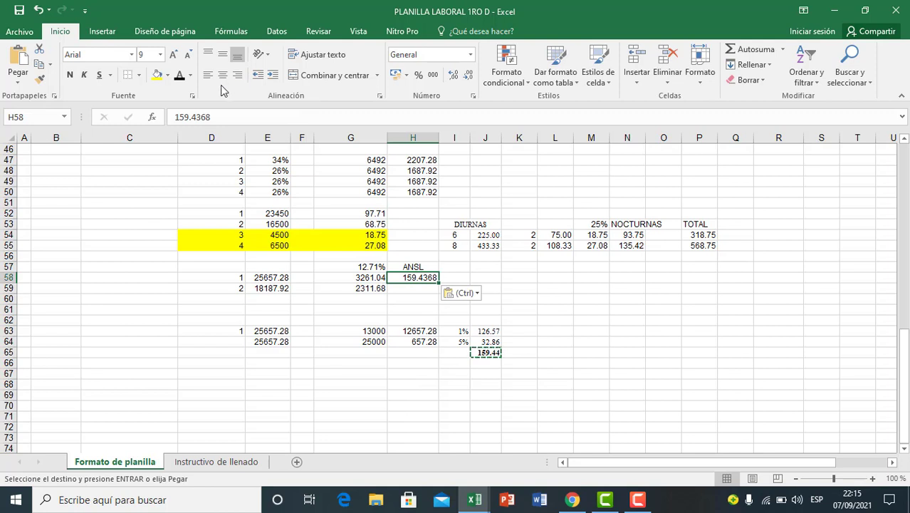
left_click(453, 77)
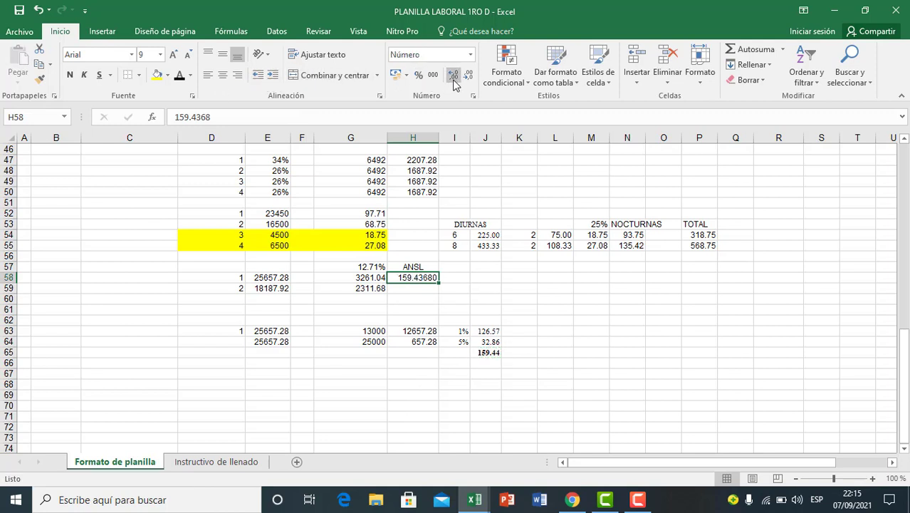
left_click(469, 76)
left_click(469, 76)
left_click(469, 77)
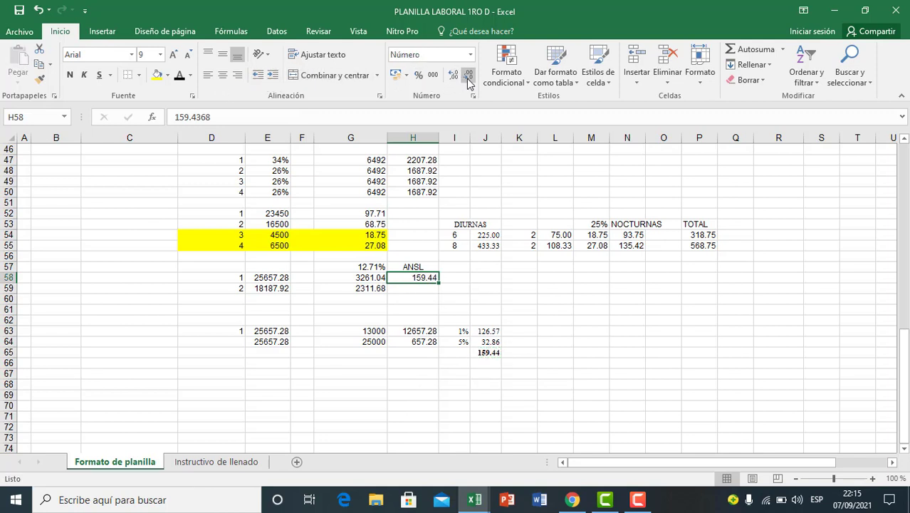
left_click(486, 425)
left_click(483, 354)
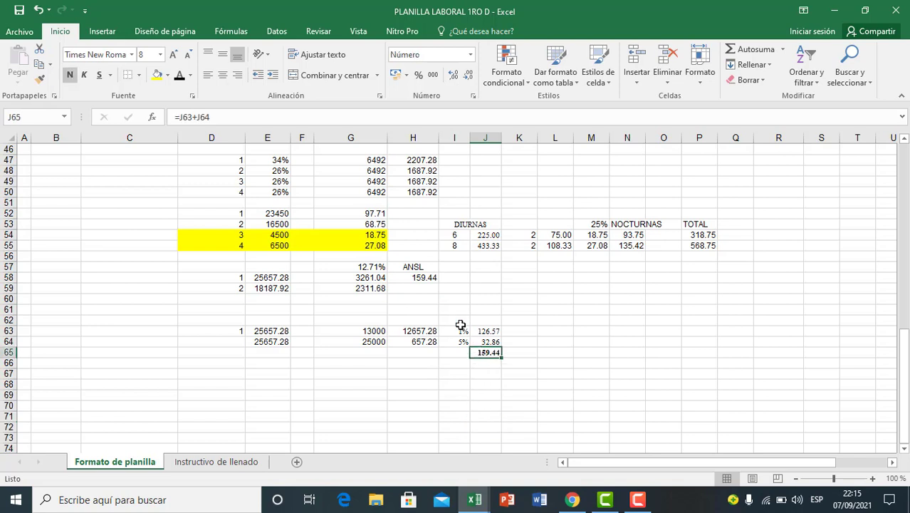
left_click(424, 277)
left_click(422, 300)
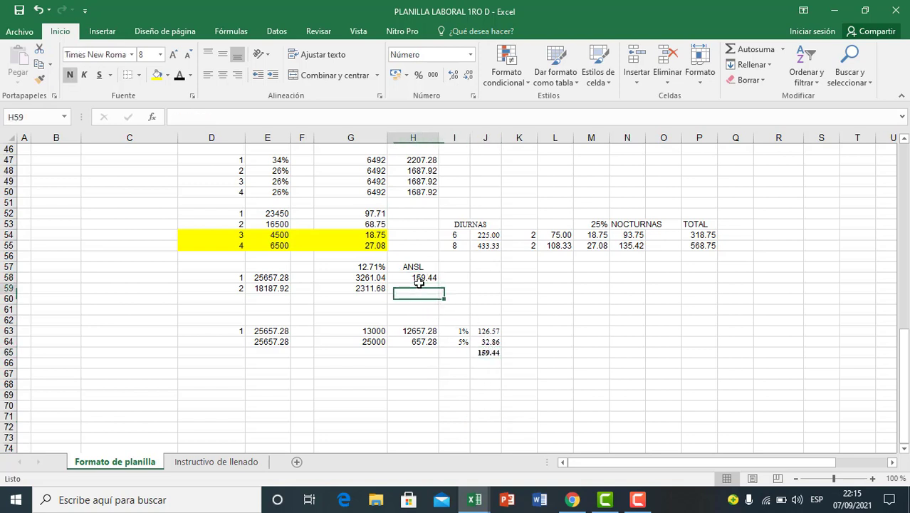
Step: Enter employee number 2 in D66 and copy that employee's total earnings from E59 into E66
left_click(237, 364)
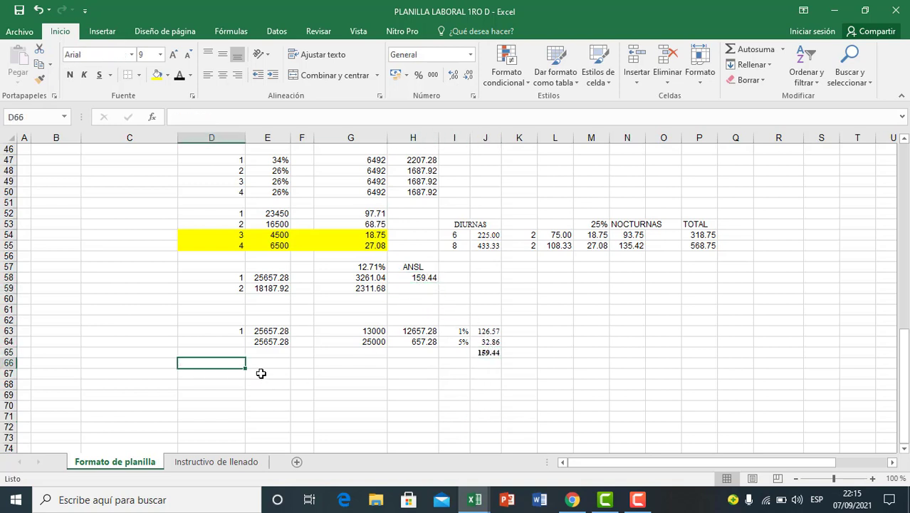
type("2")
left_click(261, 374)
left_click(269, 364)
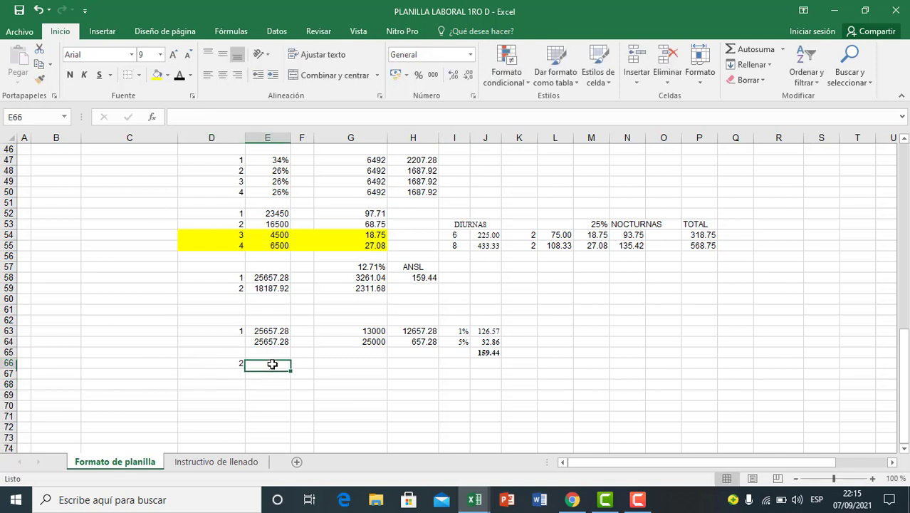
left_click(271, 289)
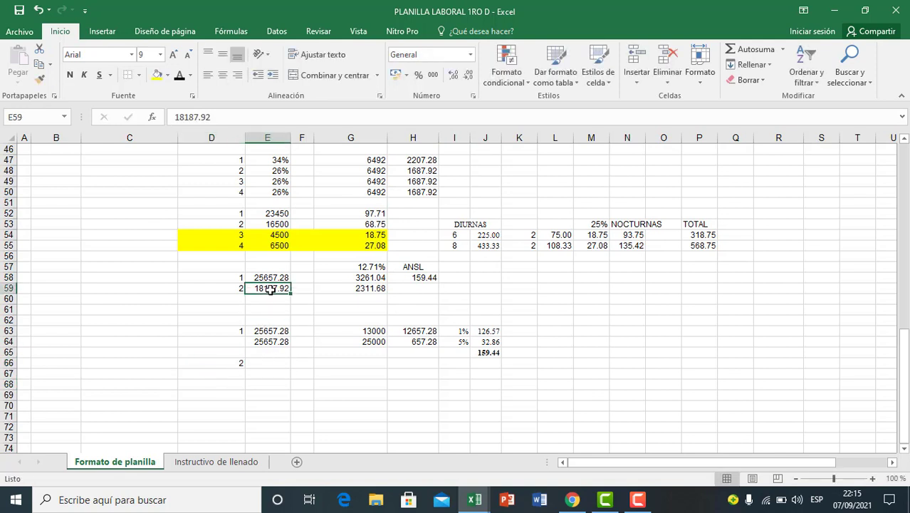
key("ctrl+c")
left_click(265, 363)
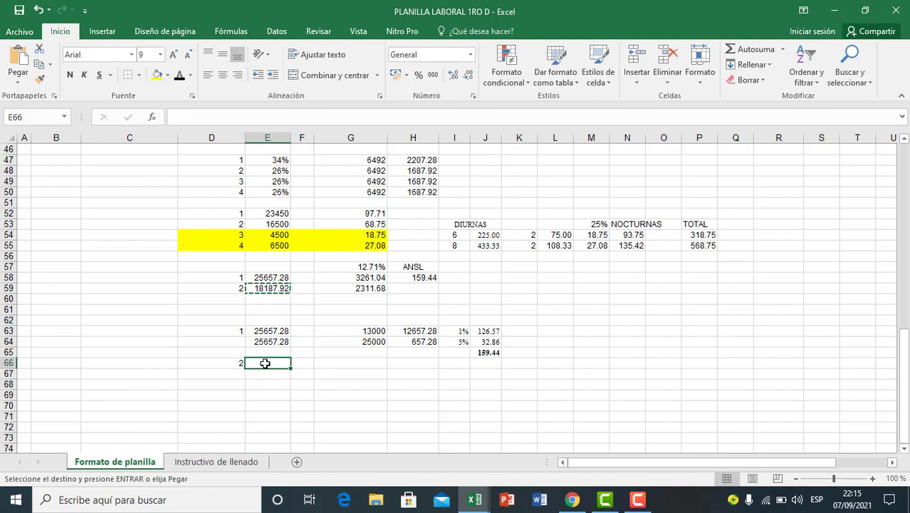
key("ctrl+v")
left_click(281, 406)
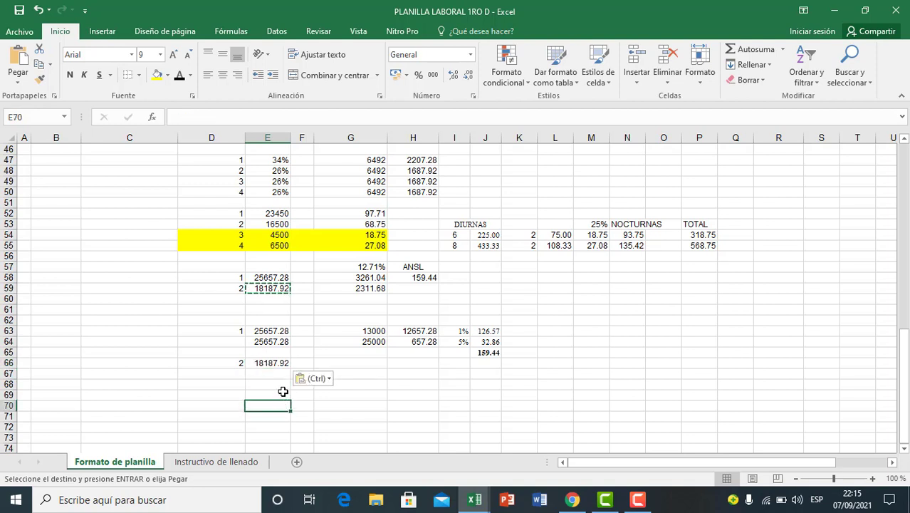
key("Escape")
left_click(279, 364)
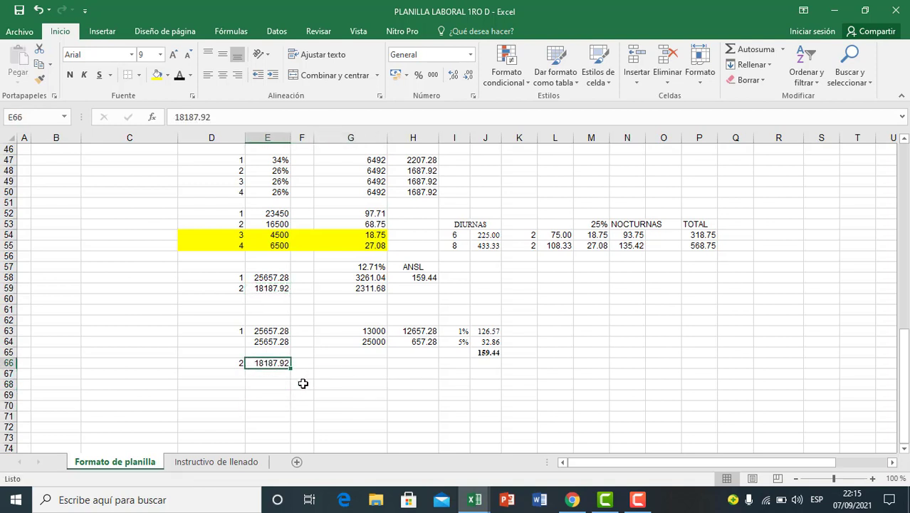
Step: Enter the first ANSL threshold, 13000, for employee 2 in G66
left_click(302, 394)
left_click(345, 363)
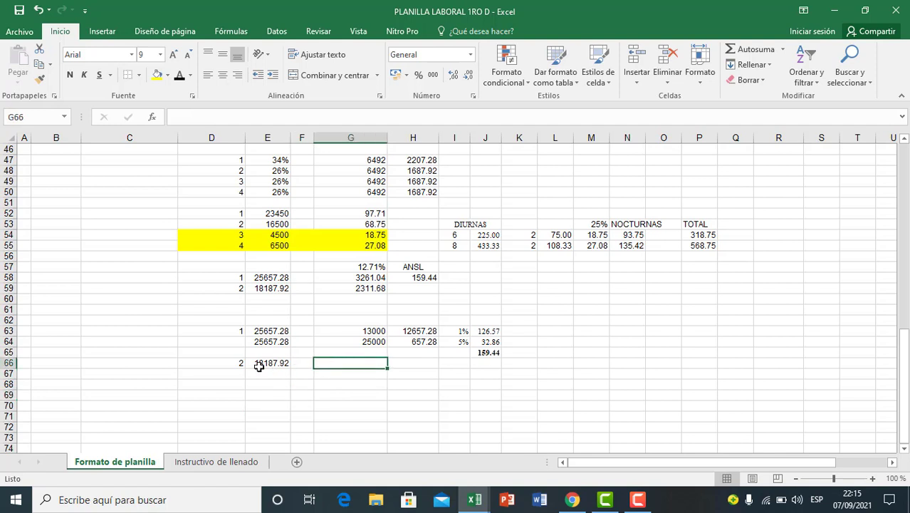
left_click(258, 366)
left_click(342, 373)
left_click(347, 364)
type("13000")
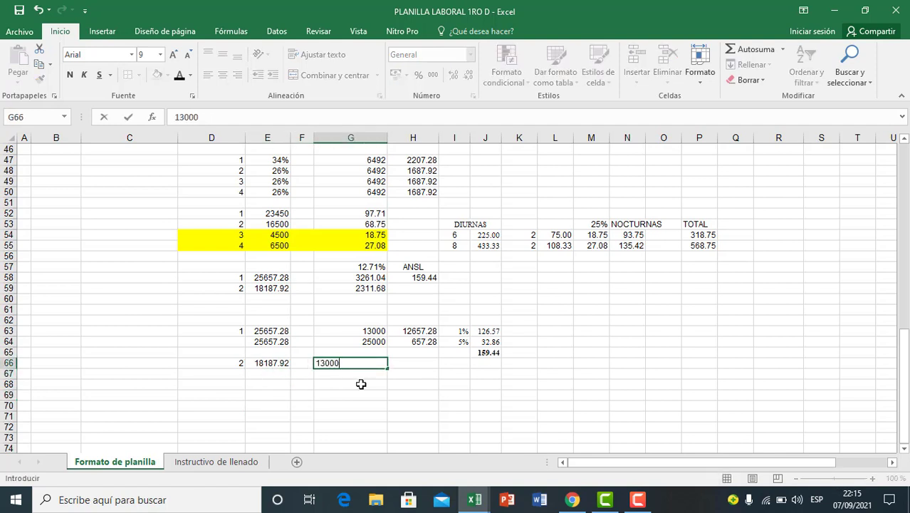
key("Return")
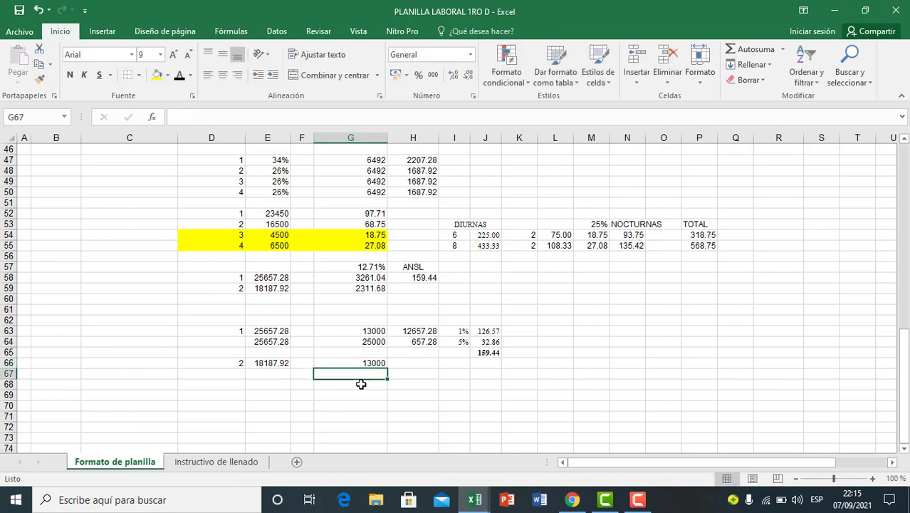
Step: Calculate employee 2's excess over the 13000 threshold in H66 with the formula =E66-G66
left_click(412, 371)
left_click(417, 363)
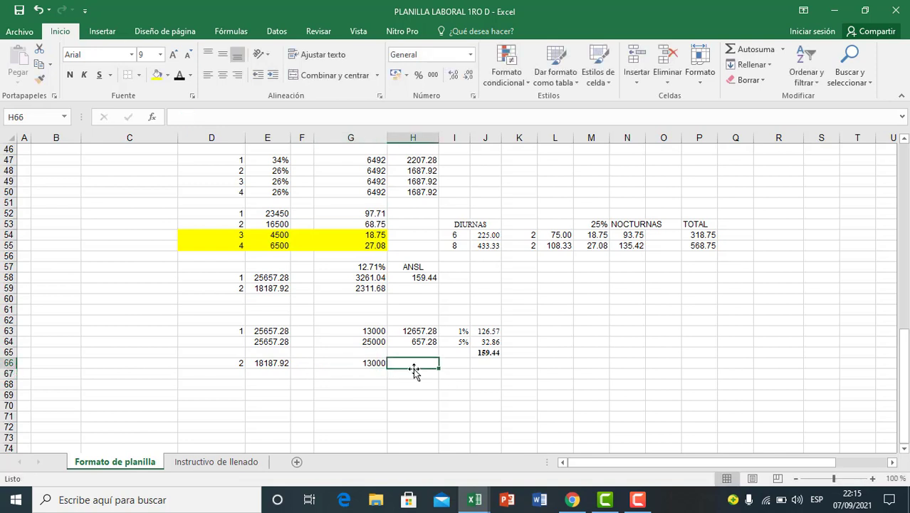
type("=")
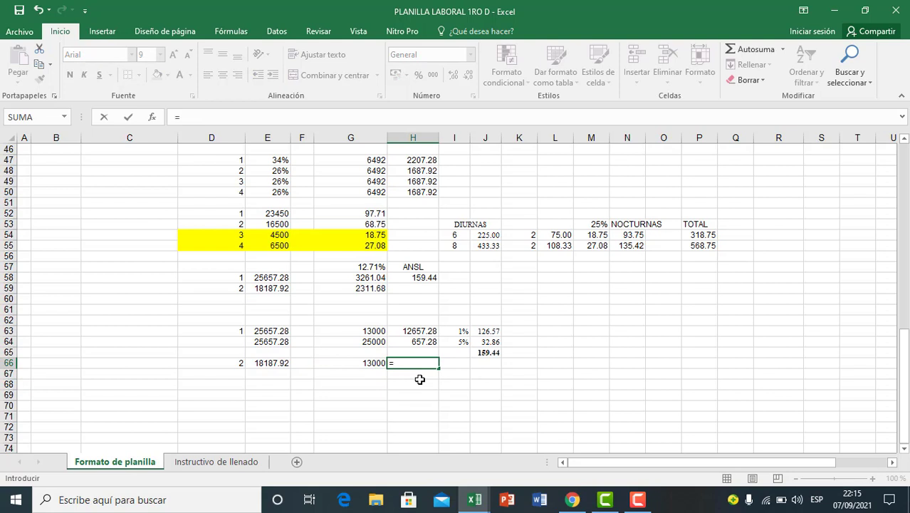
left_click(275, 363)
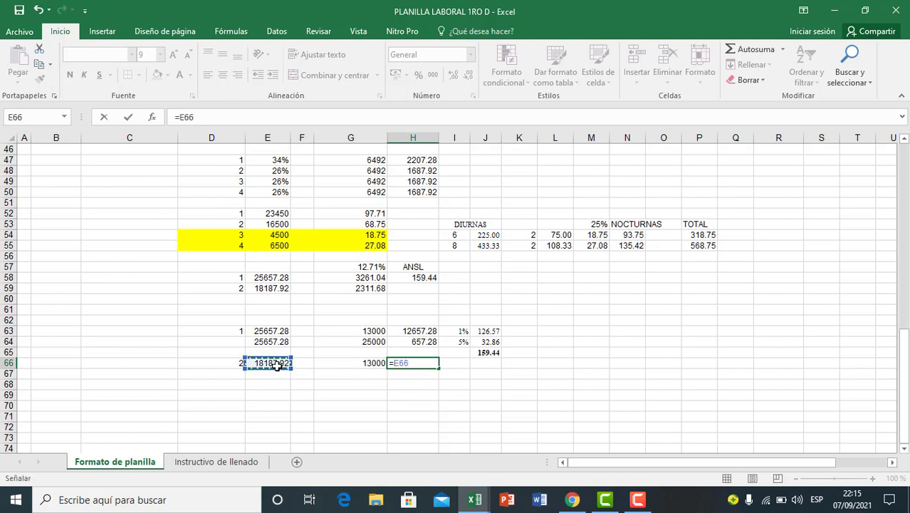
type("-")
left_click(339, 363)
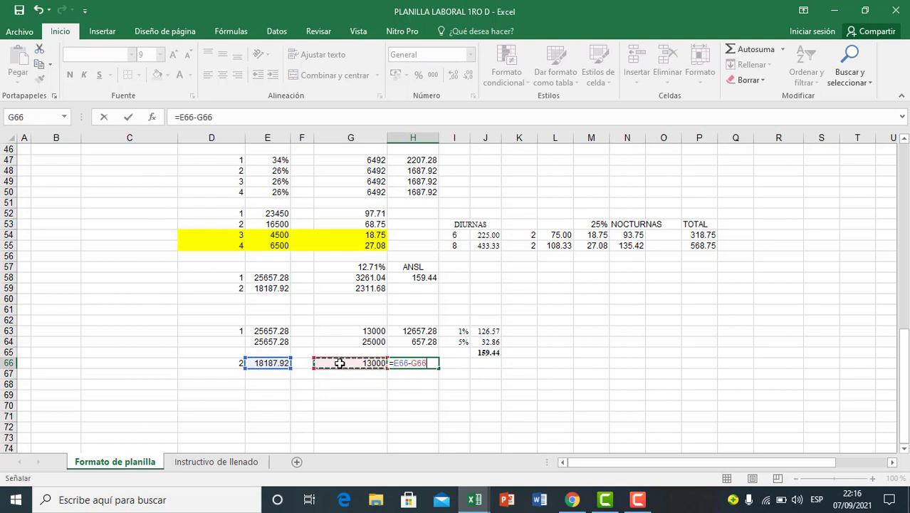
key("Return")
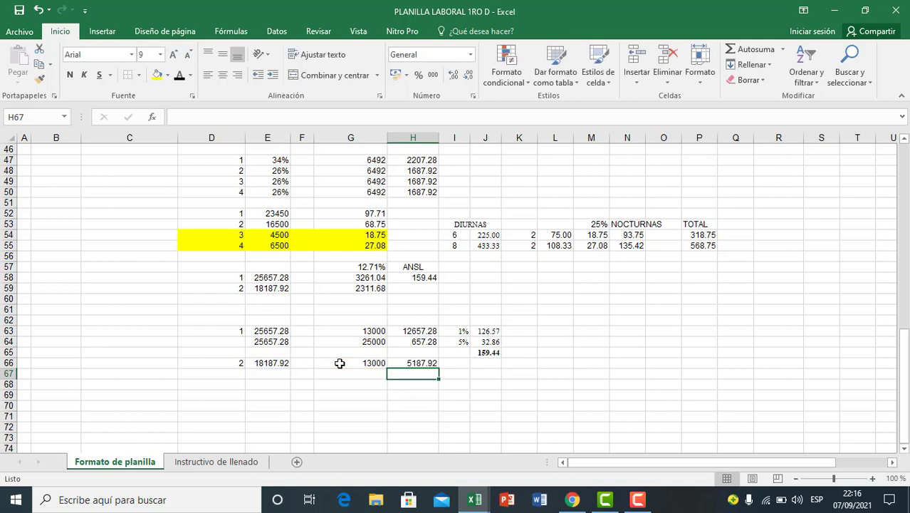
Step: Enter the 1% rate in I66 and calculate employee 2's ANSL contribution in J66 as =H66*I66
left_click(409, 363)
left_click(464, 364)
type("1")
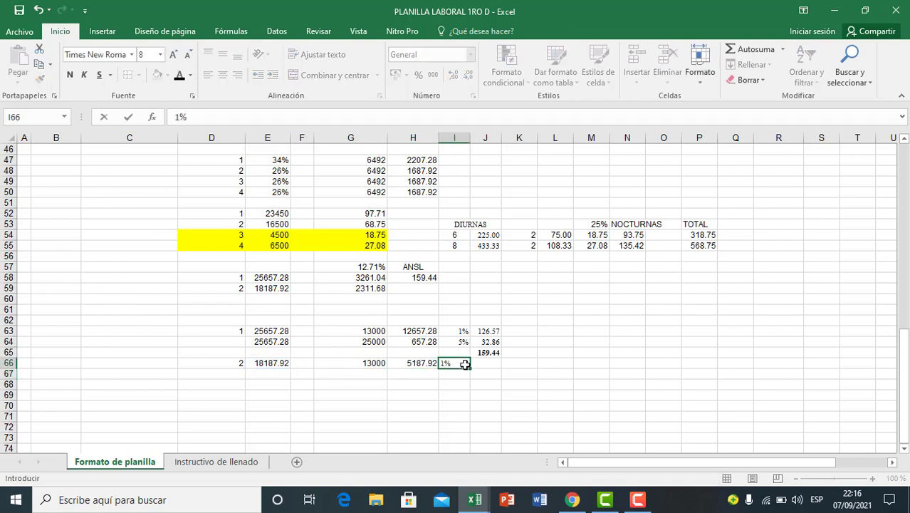
left_click(483, 390)
left_click(486, 364)
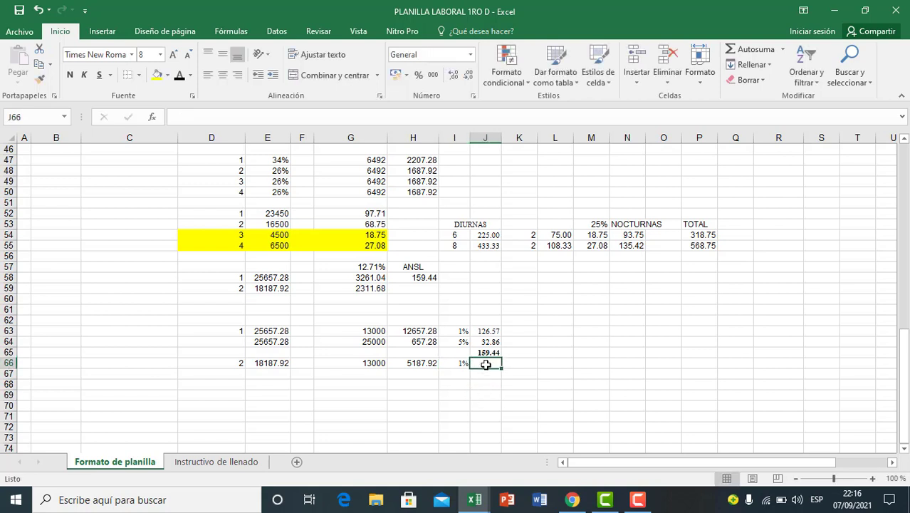
type("=")
left_click(428, 366)
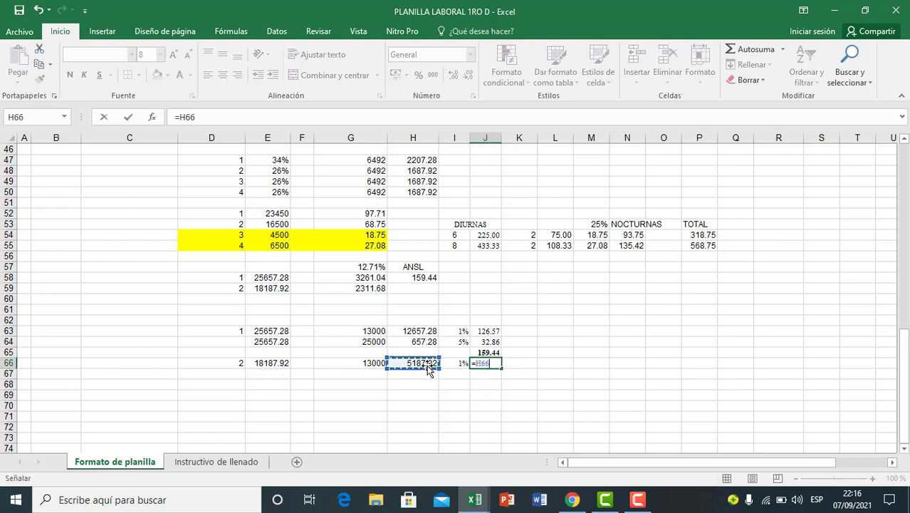
type("*")
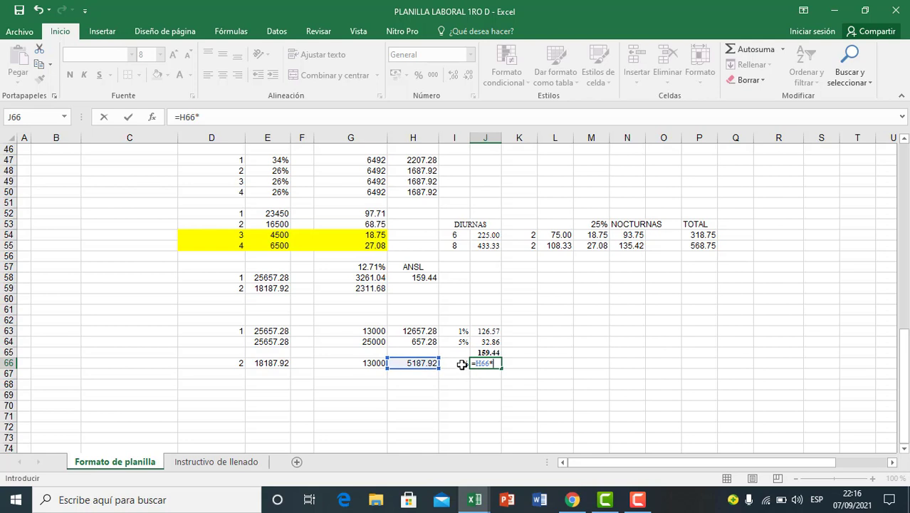
left_click(458, 364)
key("Return")
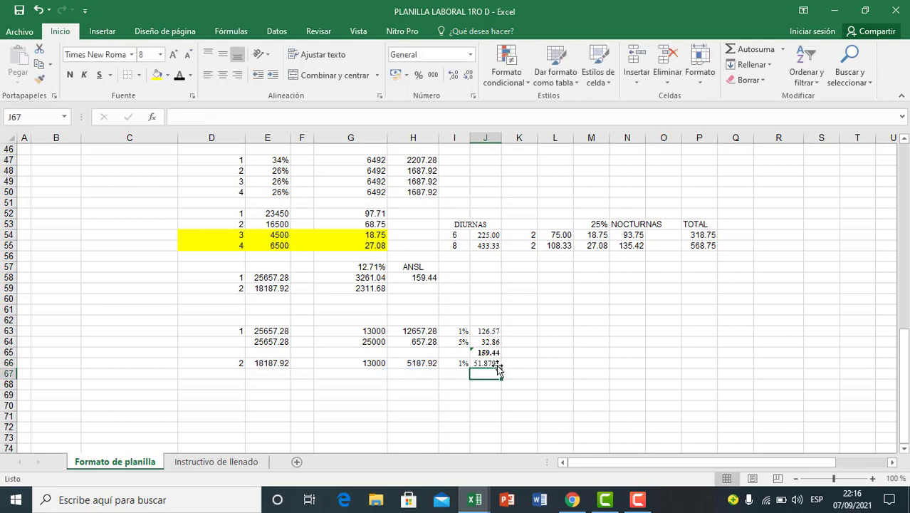
Step: Format employee 2's ANSL contribution in J66 to two decimals and bold
left_click(489, 363)
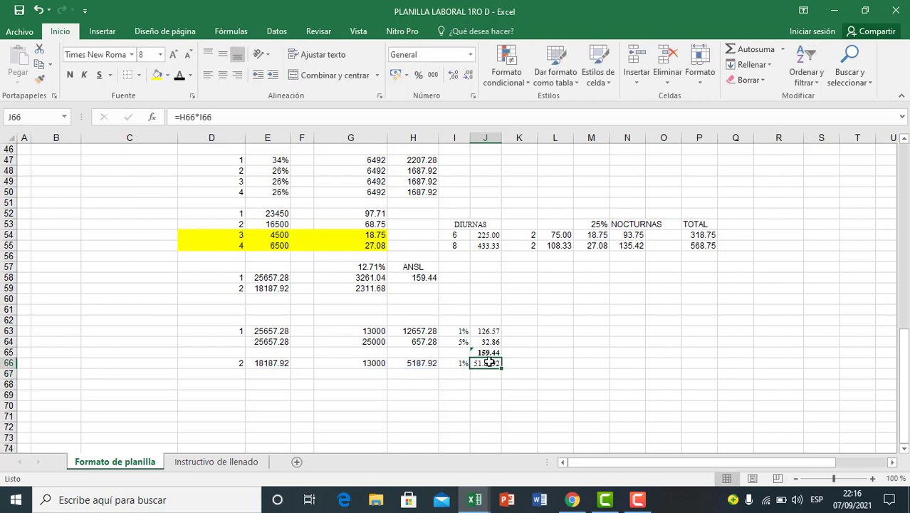
left_click(468, 75)
left_click(468, 76)
left_click(69, 75)
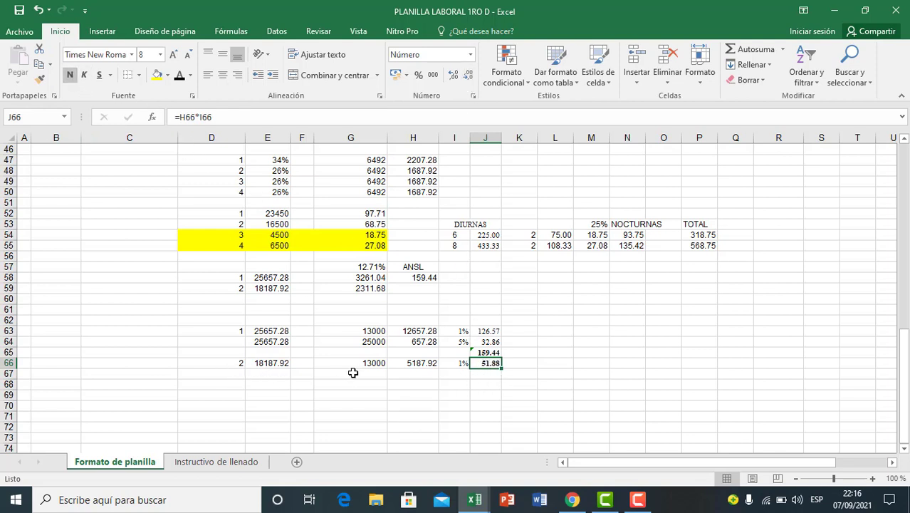
Step: Copy employee 2's ANSL contribution from J66 into H59 under ANSL as a value only
key("ctrl+c")
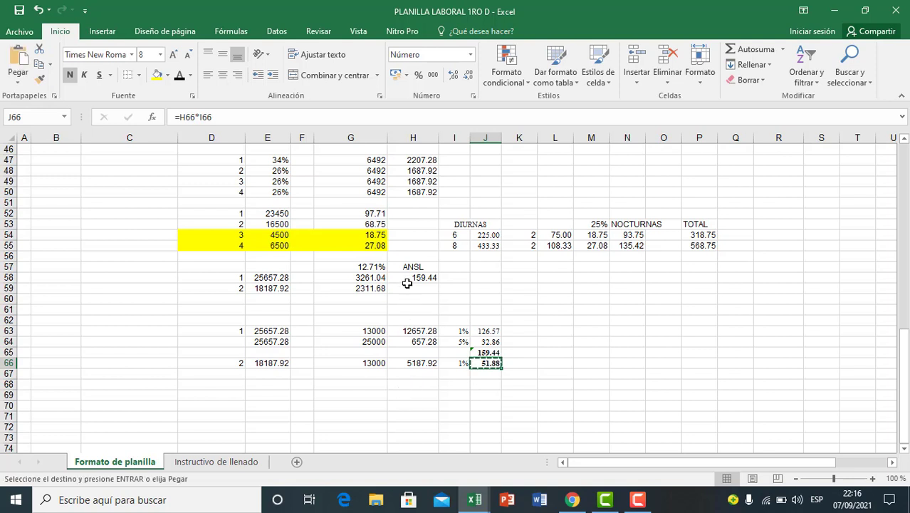
left_click(410, 288)
key("ctrl+v")
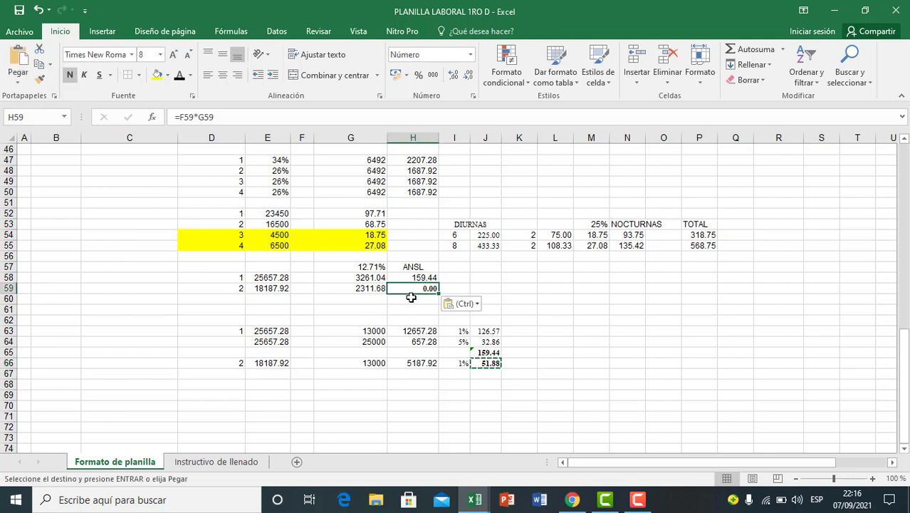
left_click(475, 305)
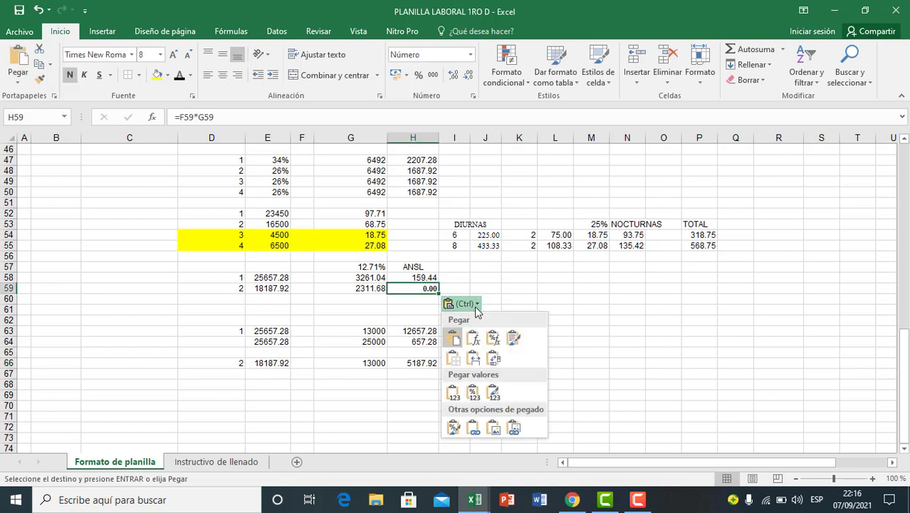
left_click(456, 392)
Step: Format employee 2's ANSL amount in H59 to two decimals
left_click(469, 77)
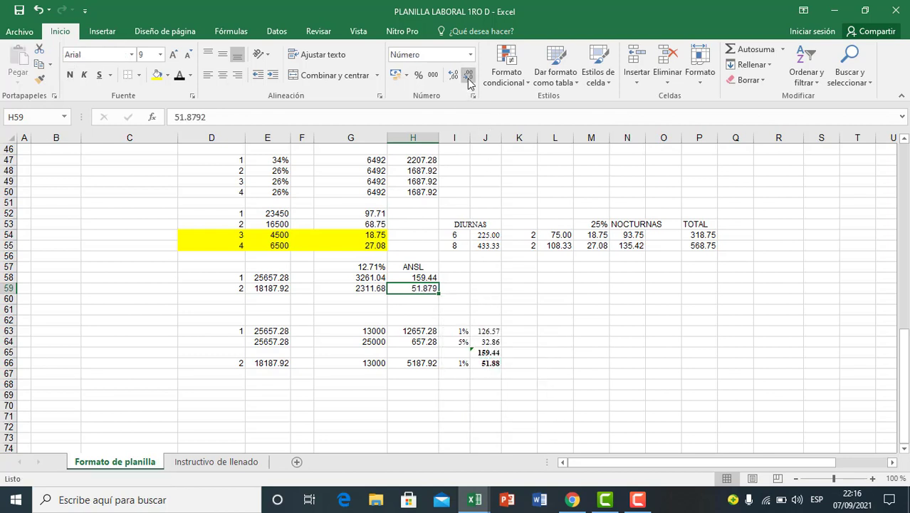
left_click(469, 77)
left_click(468, 77)
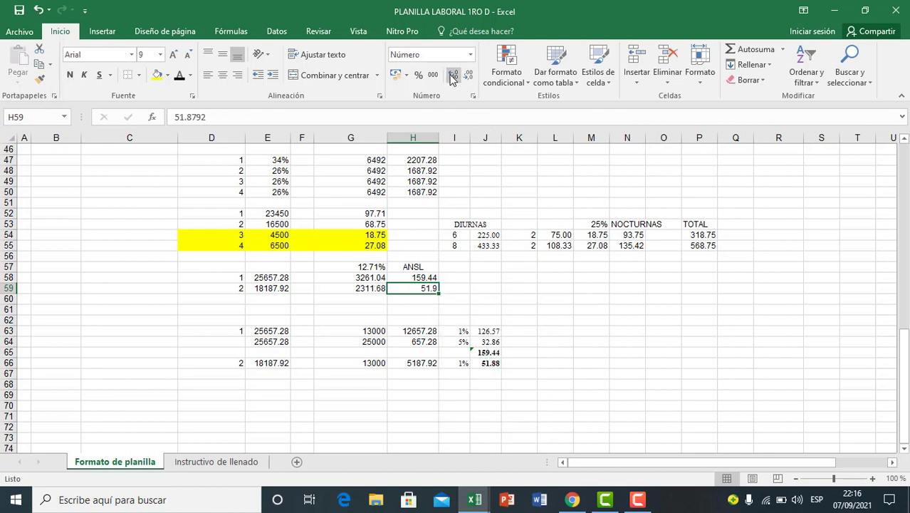
left_click(451, 77)
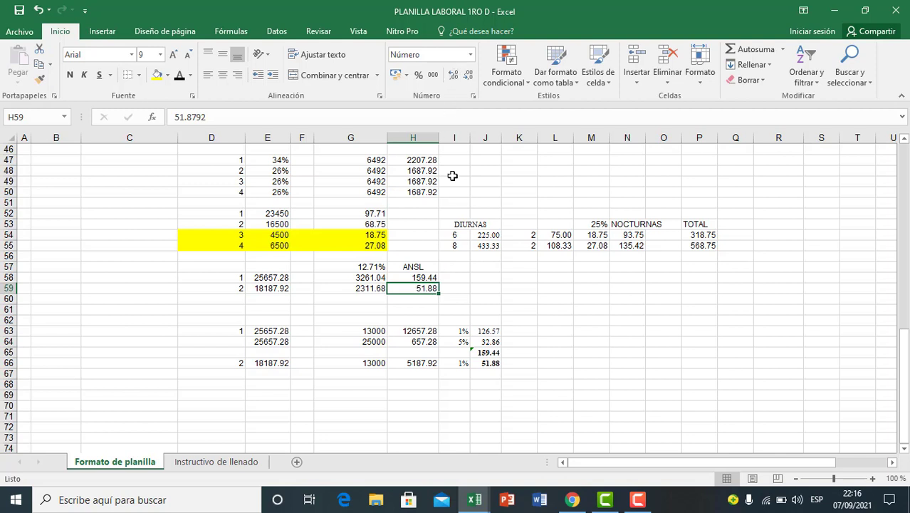
left_click(472, 297)
left_click(453, 311)
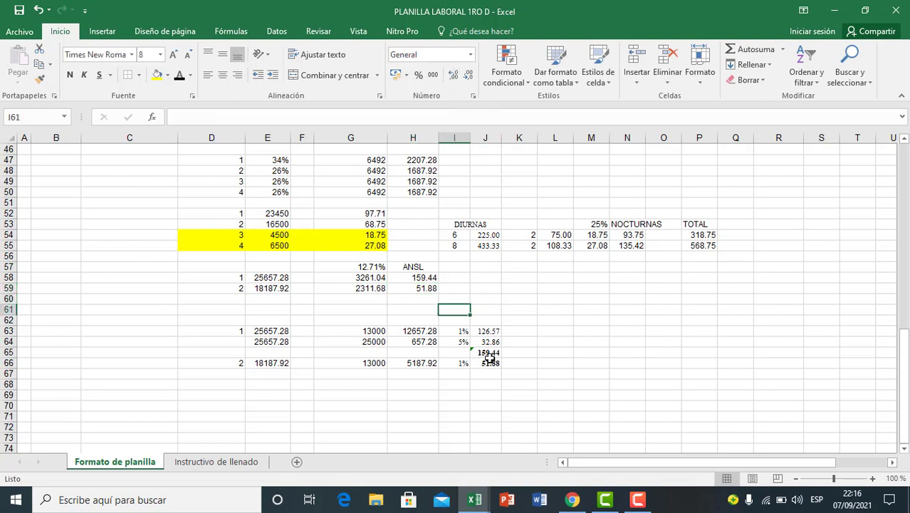
left_click_drag(487, 352, 488, 364)
left_click(467, 284)
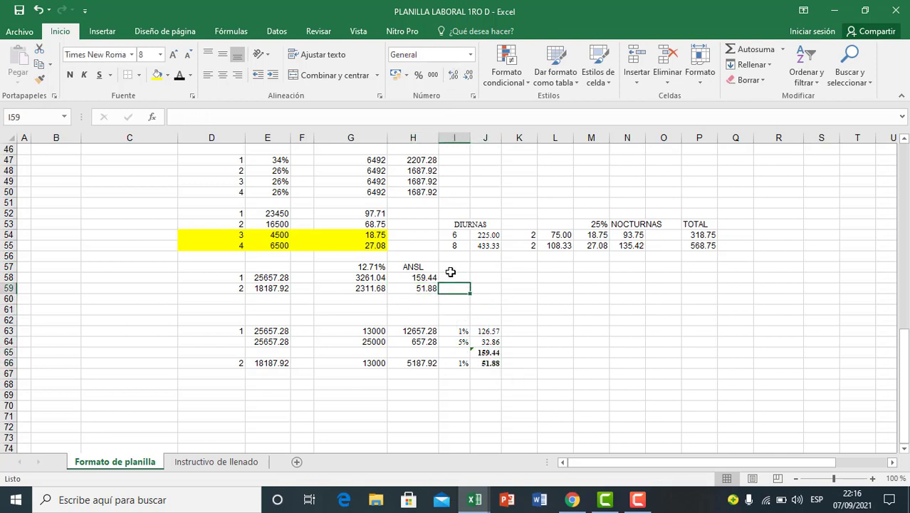
Step: Add the heading TOTAL in I57 and sum employee 1's 12.71% contribution and ANSL in I58 as =G58+H58
left_click(453, 268)
type("TOT")
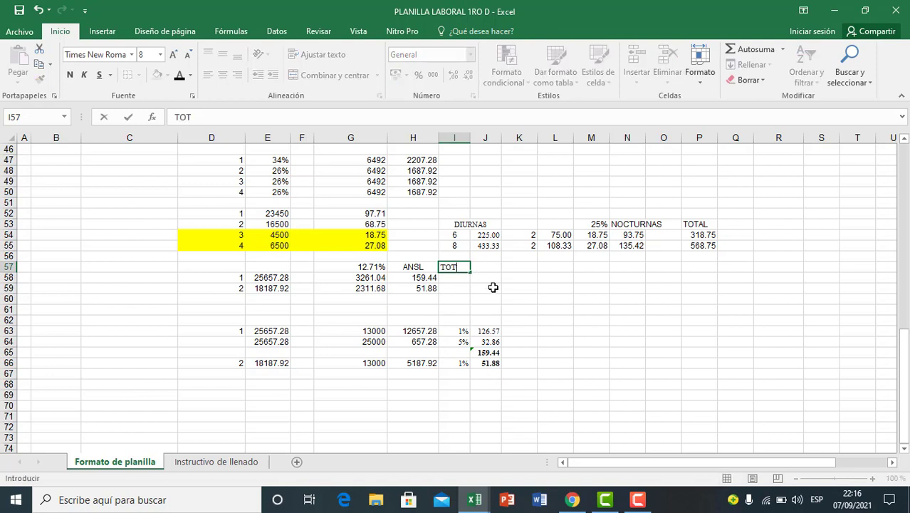
type("AL")
key("Return")
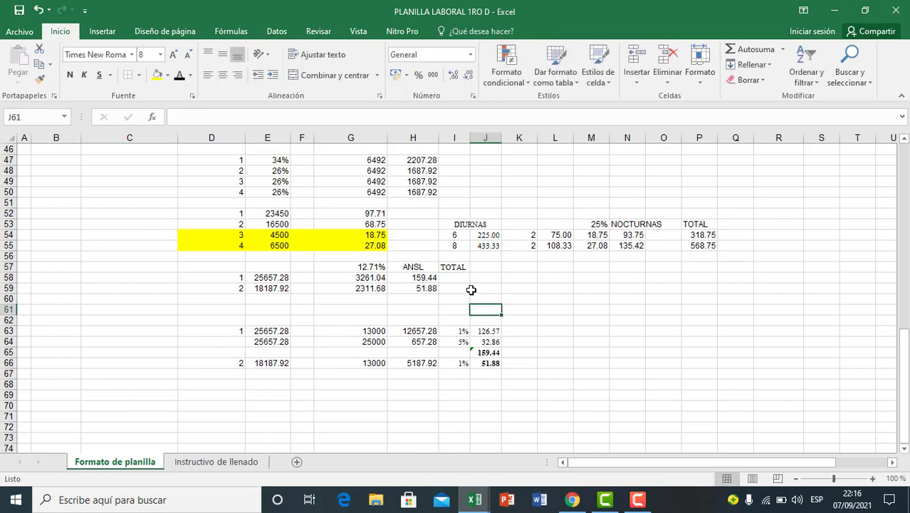
type("=")
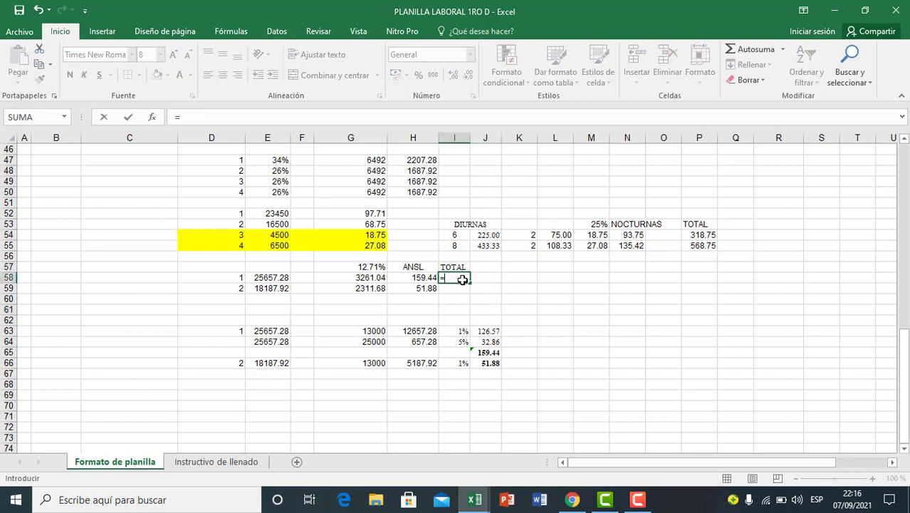
left_click(375, 278)
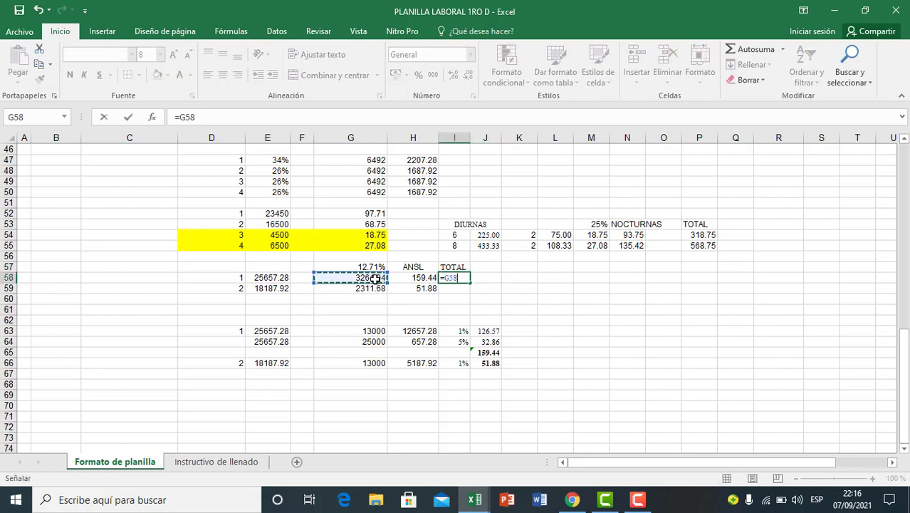
type("+")
left_click(428, 279)
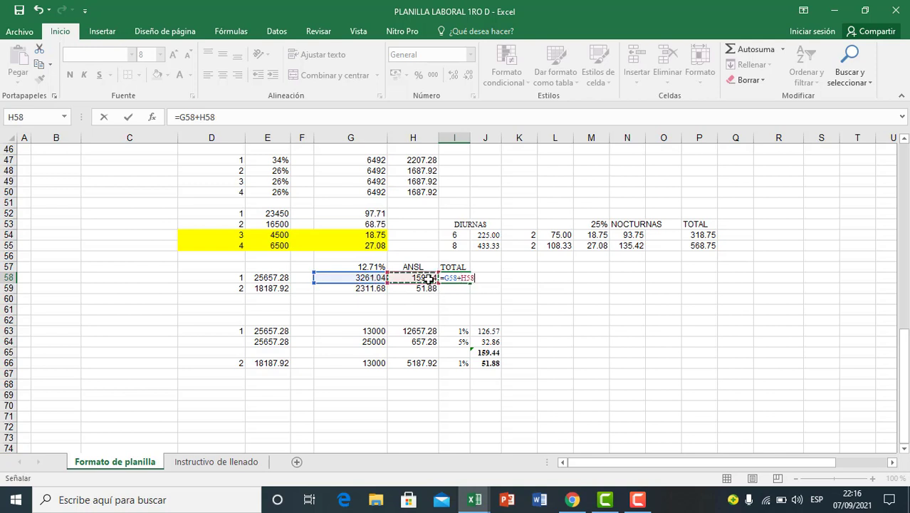
key("Return")
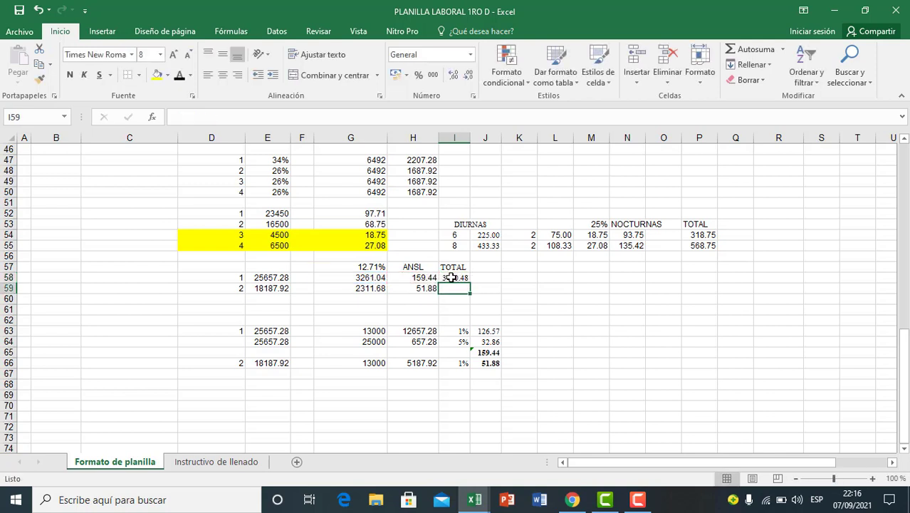
Step: Fill the TOTAL formula from I58 down to I59 for employee 2 and make both totals bold
left_click(455, 278)
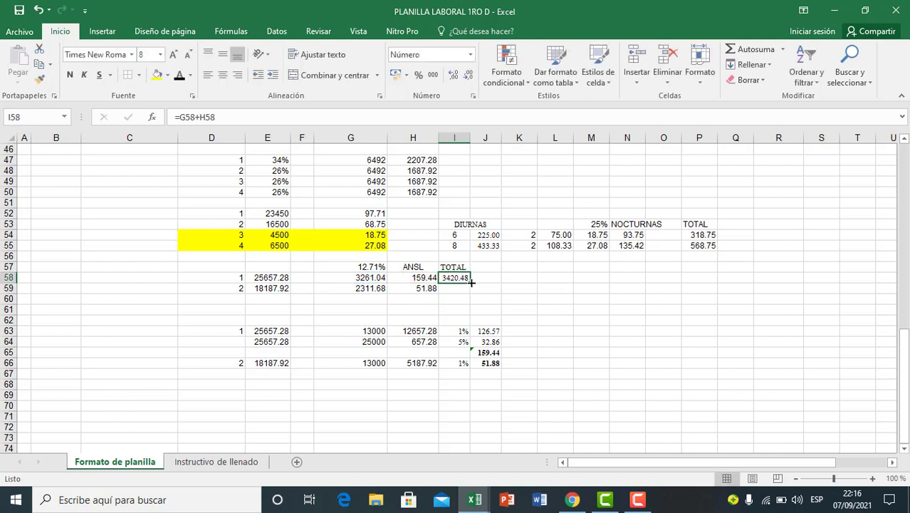
left_click_drag(471, 283, 456, 288)
left_click(453, 309)
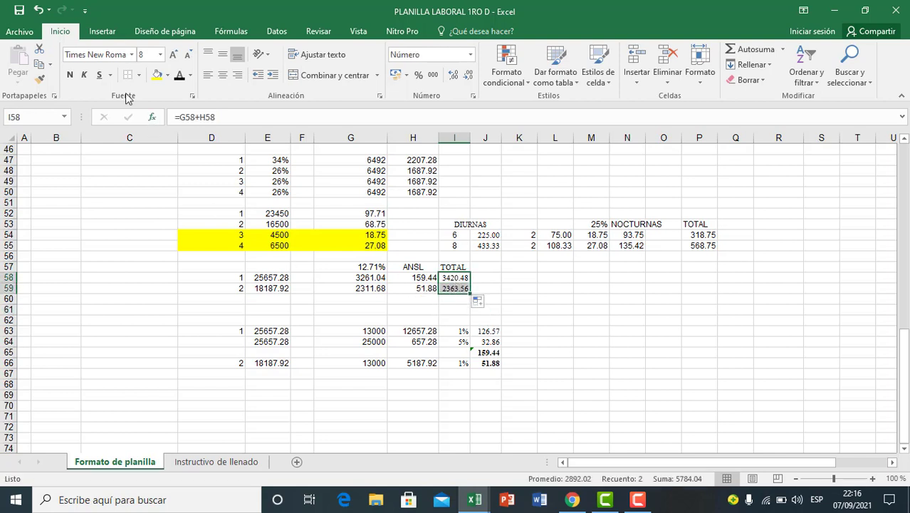
left_click(70, 75)
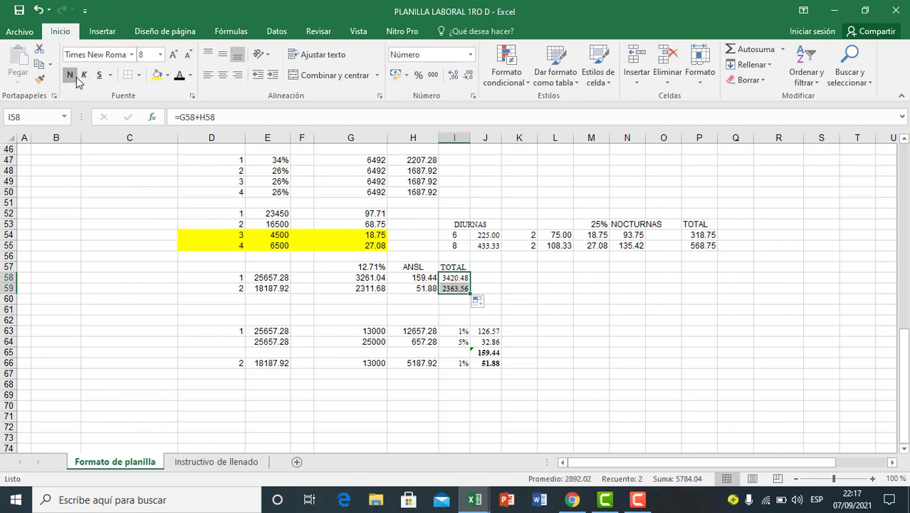
left_click(391, 309)
left_click(279, 307)
left_click(414, 307)
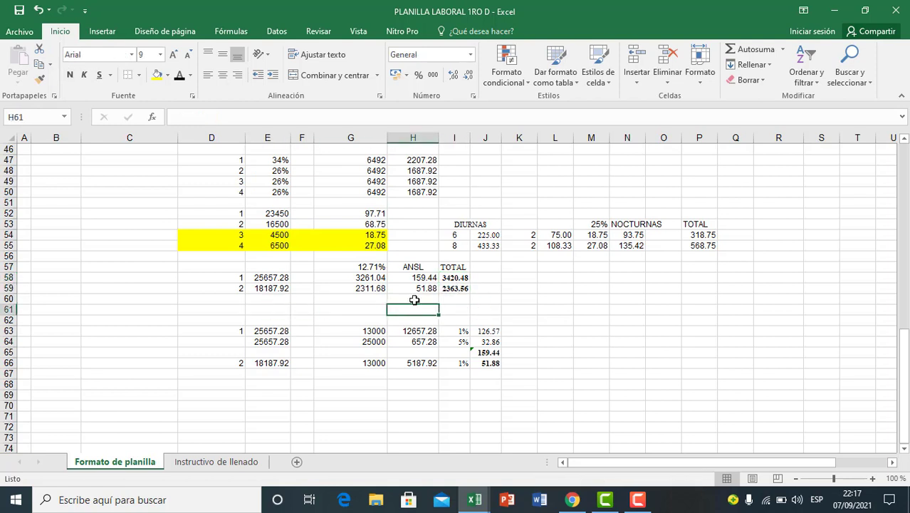
left_click_drag(365, 268, 410, 294)
left_click(449, 280)
left_click(455, 300)
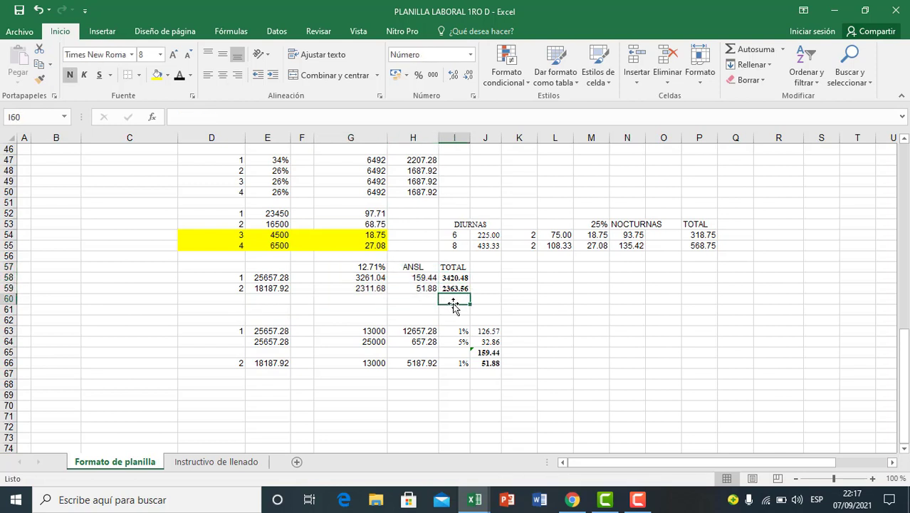
Step: Copy the contribution totals of employees 1 and 2 from I58:I59 into S9:S10 under Aporte a las AFPs as values only
left_click(456, 280)
left_click_drag(470, 283, 466, 294)
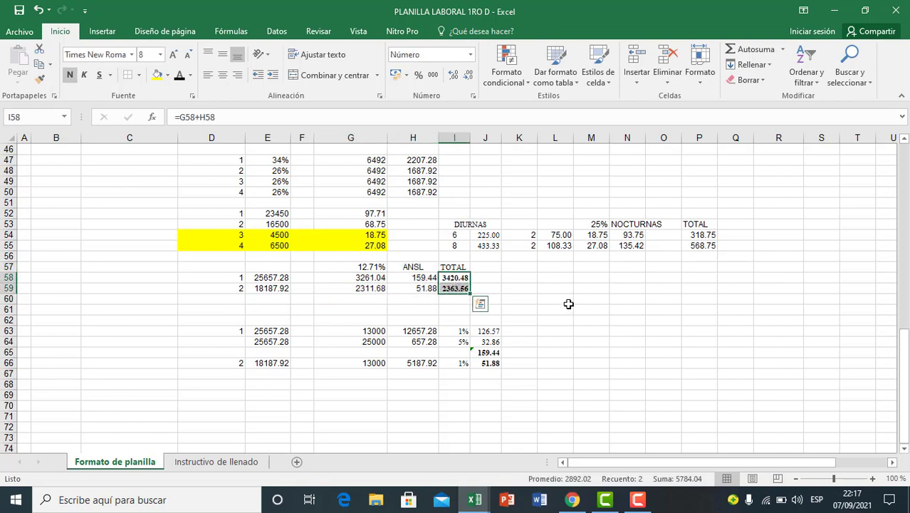
key("ctrl+c")
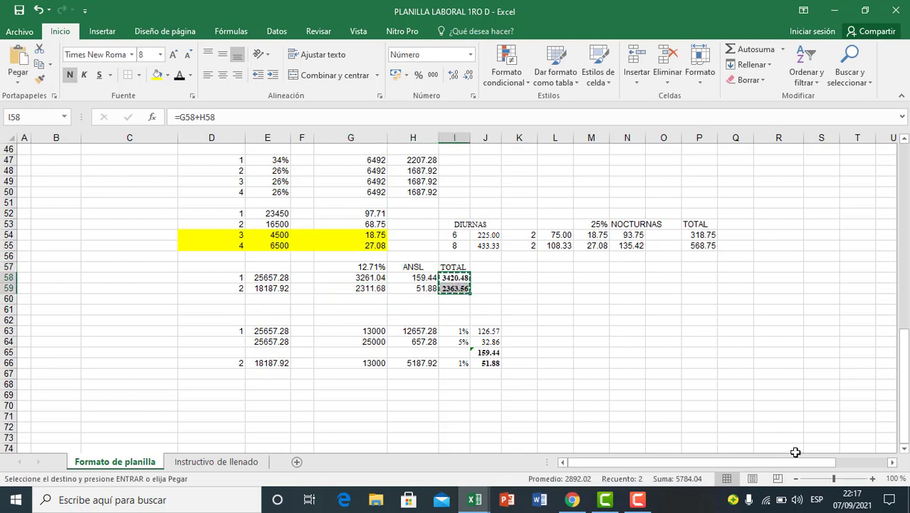
scroll(784, 413, "up", 2)
scroll(784, 413, "up", 12)
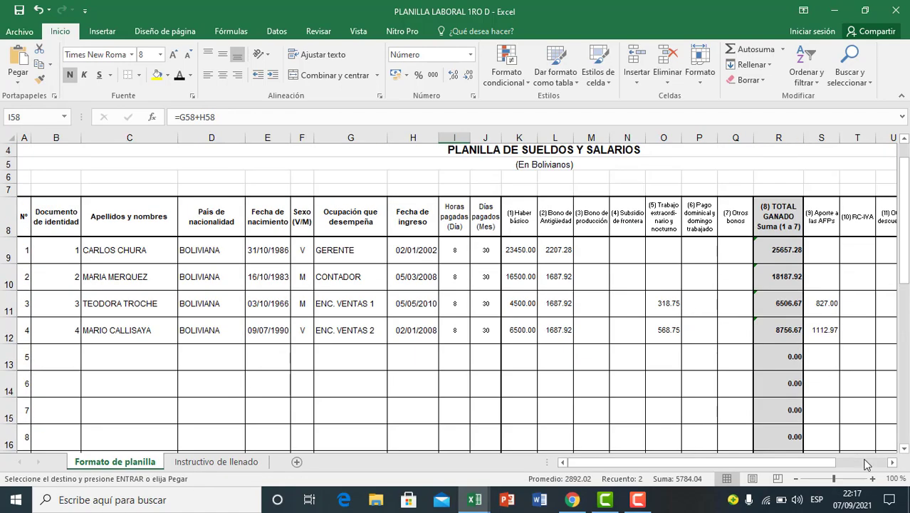
left_click(892, 462)
left_click(892, 462)
left_click(892, 462)
left_click(892, 462)
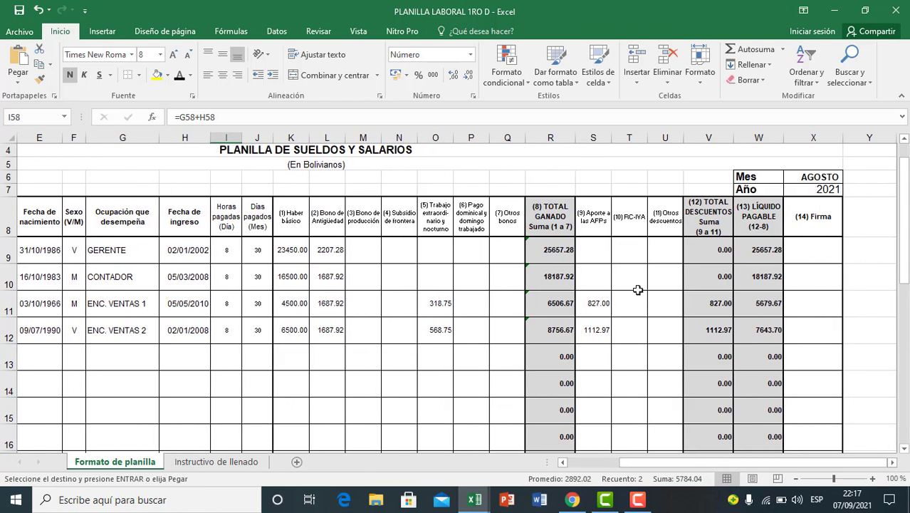
left_click(597, 255)
key("ctrl+v")
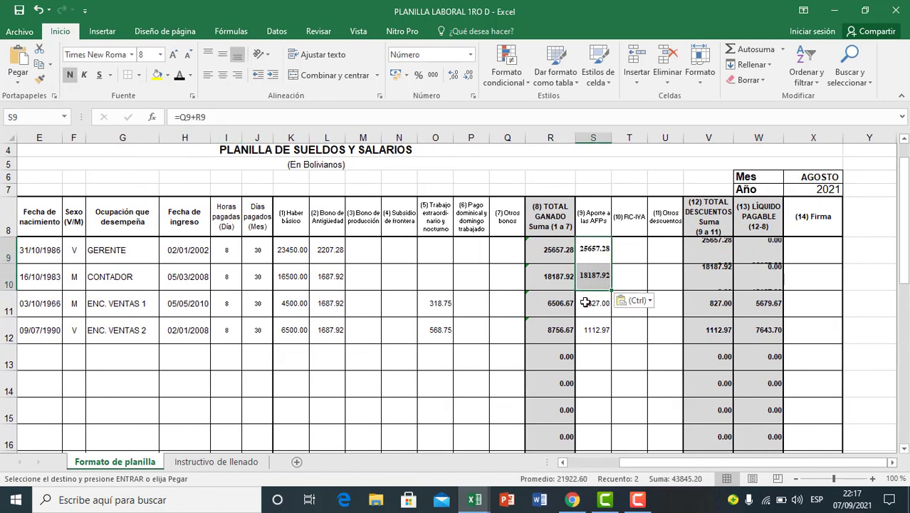
left_click(646, 300)
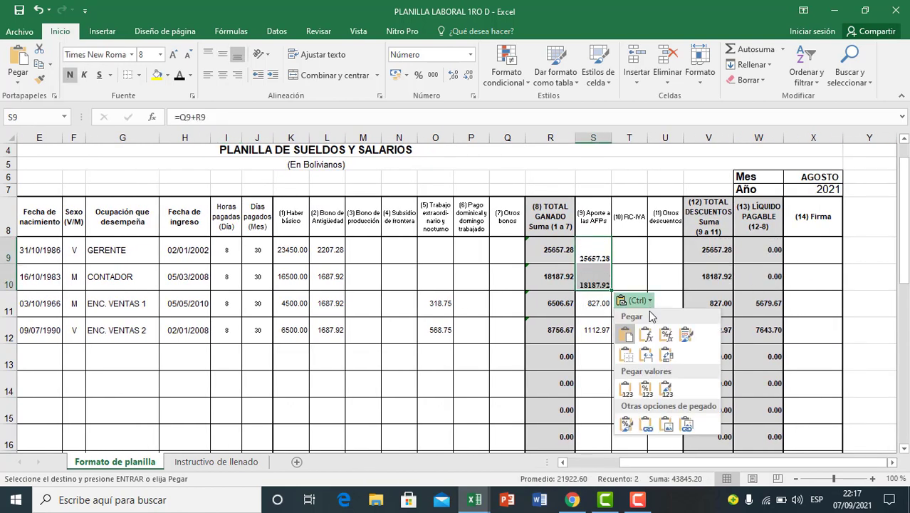
left_click(629, 389)
left_click(620, 368)
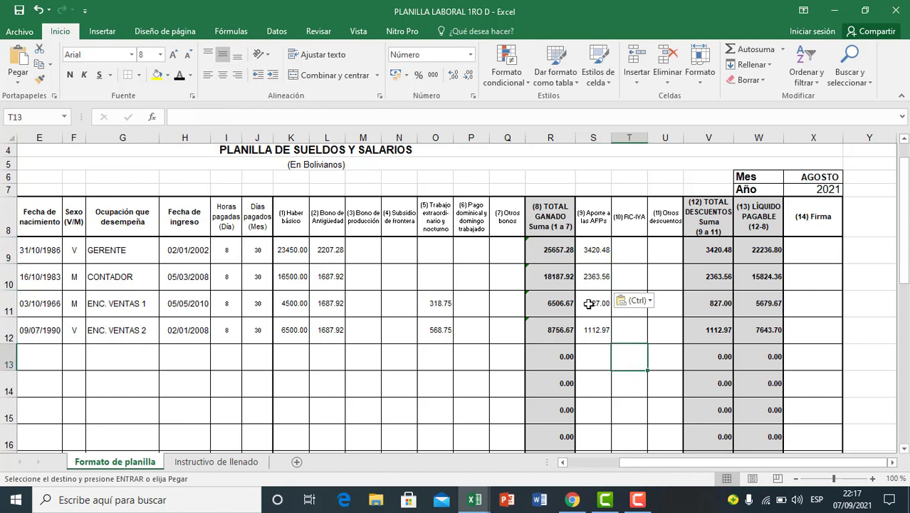
Step: Review the Aporte a las AFPs amounts in S9:S12, comparing employees 1 and 2 with employees 3 and 4
left_click(589, 304)
left_click(594, 249)
left_click(592, 277)
left_click(592, 306)
left_click(594, 322)
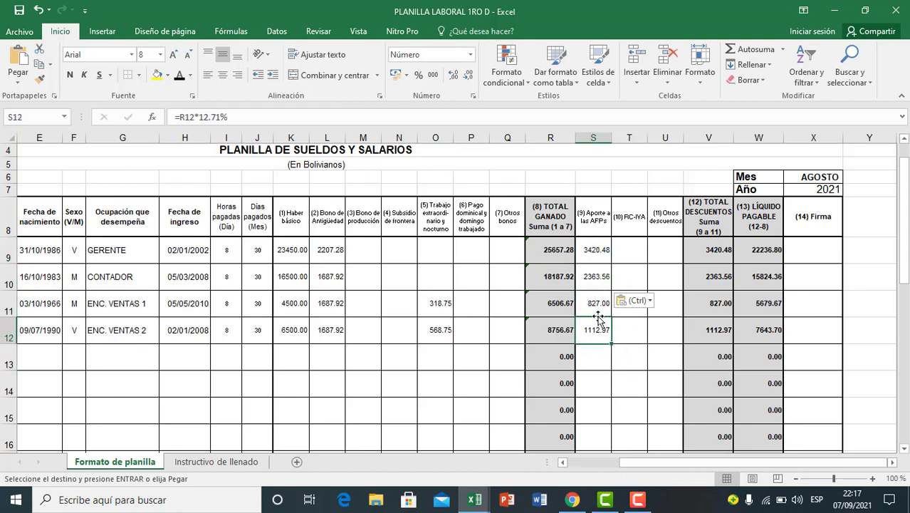
mouse_move(593, 249)
left_mouse_down()
mouse_move(592, 276)
mouse_move(590, 265)
left_mouse_up()
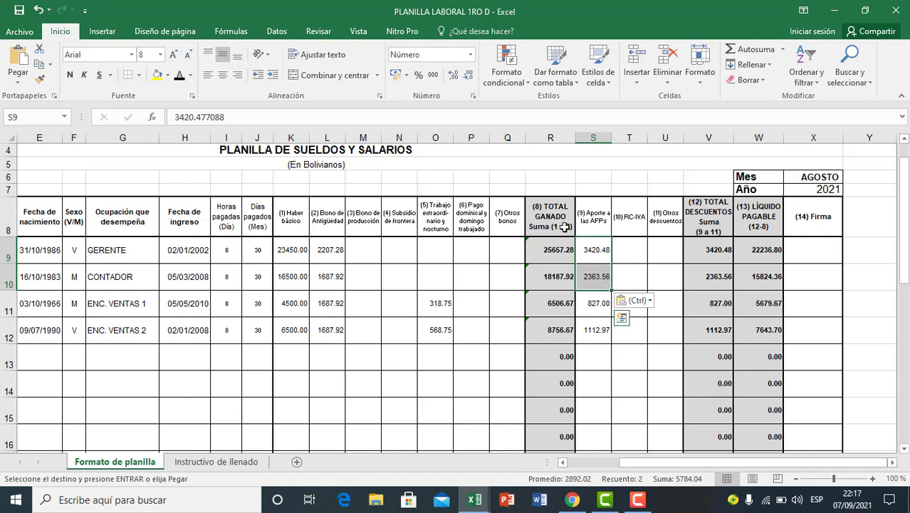
left_click_drag(585, 304, 571, 325)
left_click(591, 300)
left_click(644, 338)
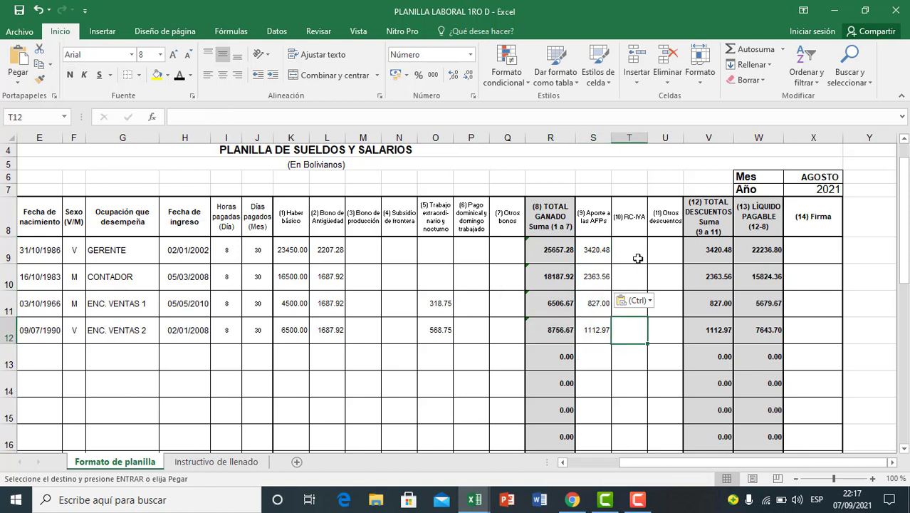
Step: Examine the RC-IVA cells for the four employees and the TOTAL GANADO amounts of employees 3 and 4
left_click(637, 254)
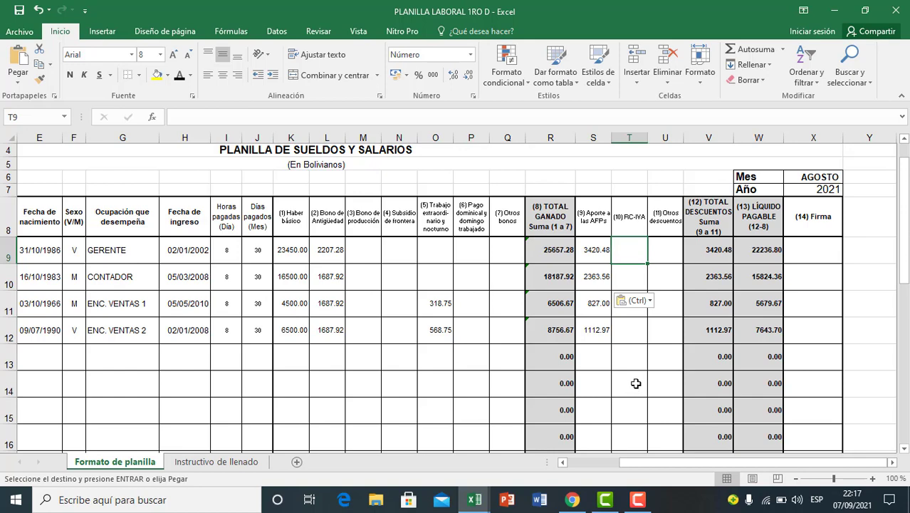
scroll(634, 363, "down", 4)
scroll(634, 361, "up", 4)
left_click(633, 361)
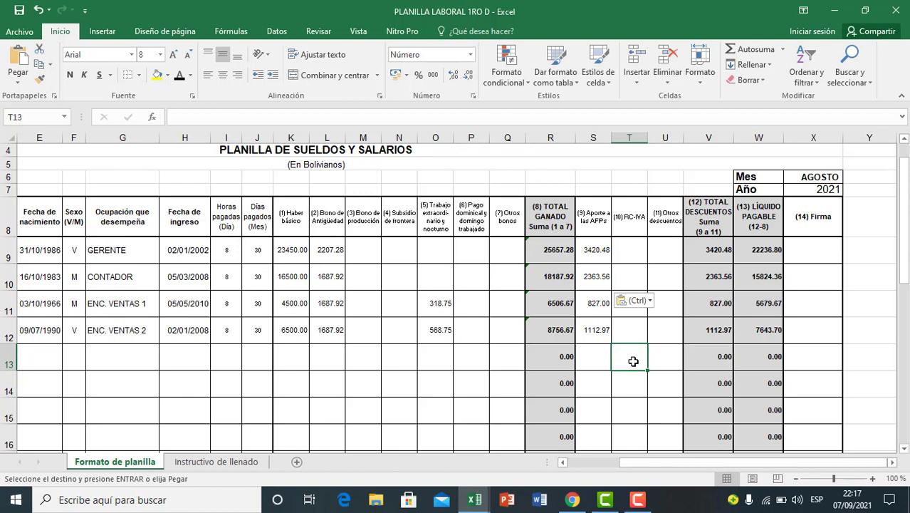
left_click_drag(634, 254, 634, 276)
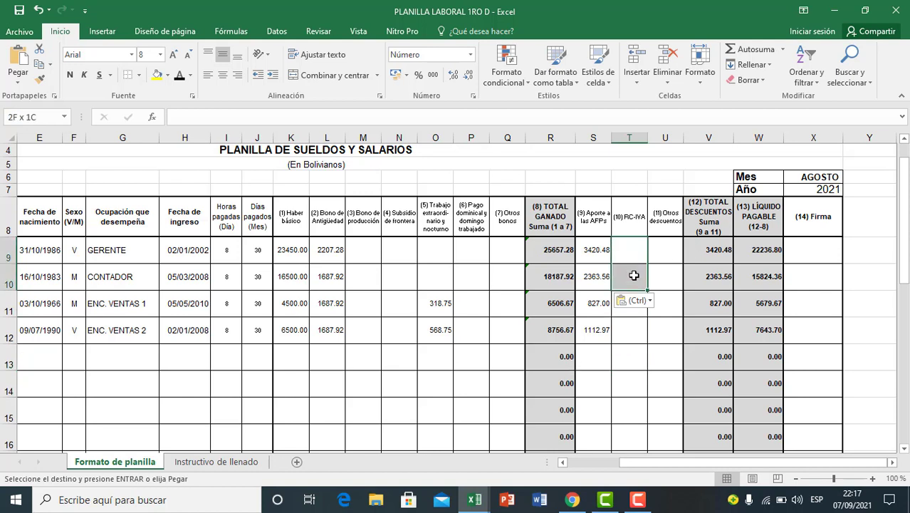
left_click(631, 330)
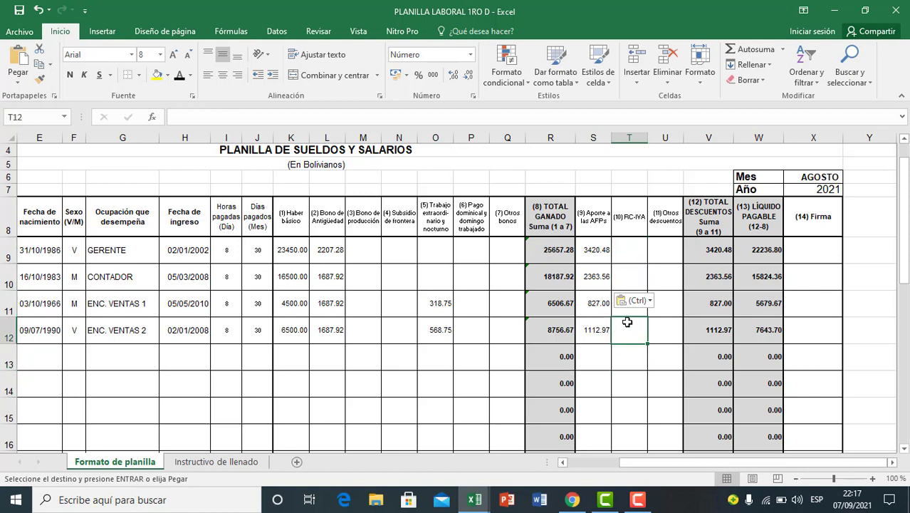
left_click(631, 254)
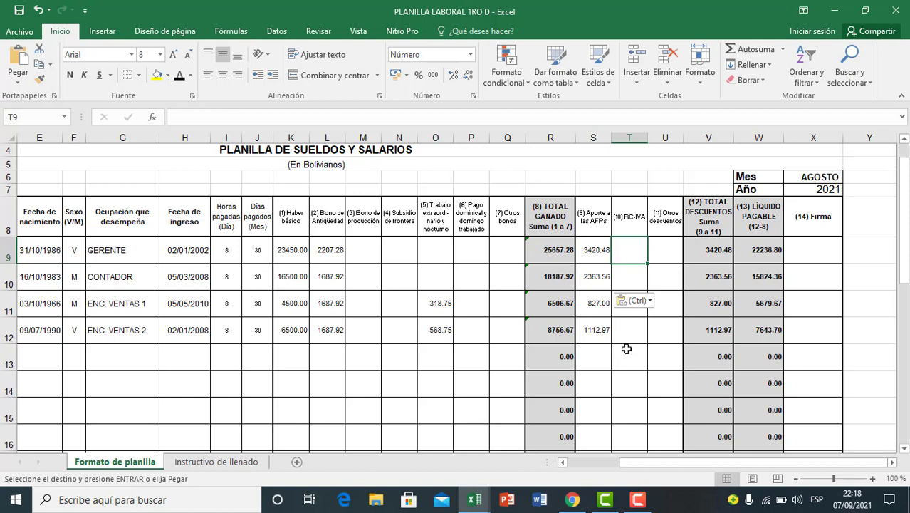
left_click(599, 403)
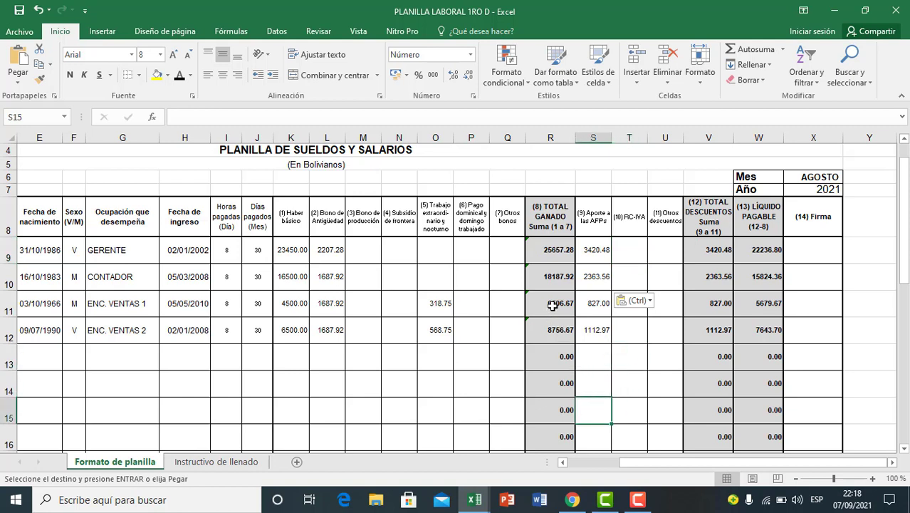
left_click_drag(553, 303, 555, 332)
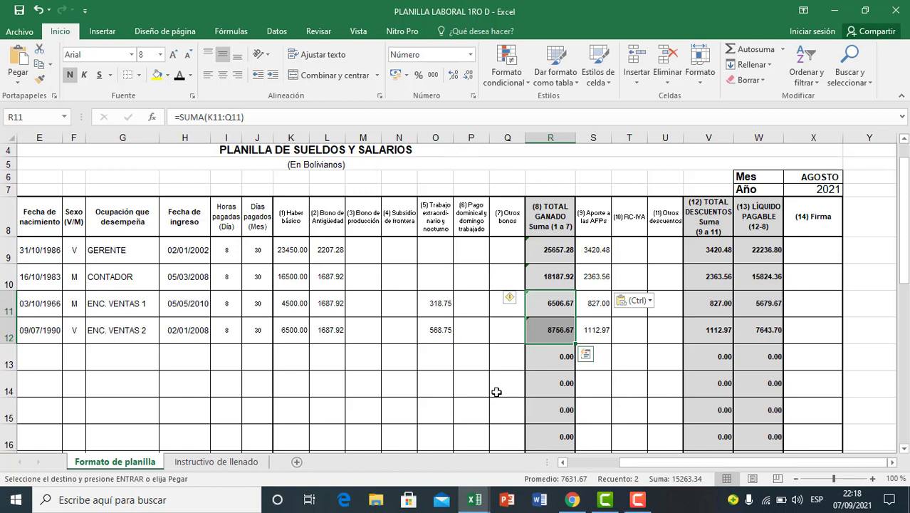
Step: Compare the TOTAL GANADO amounts of employees 3 and 4 with those of employees 1 and 2
left_click(545, 384)
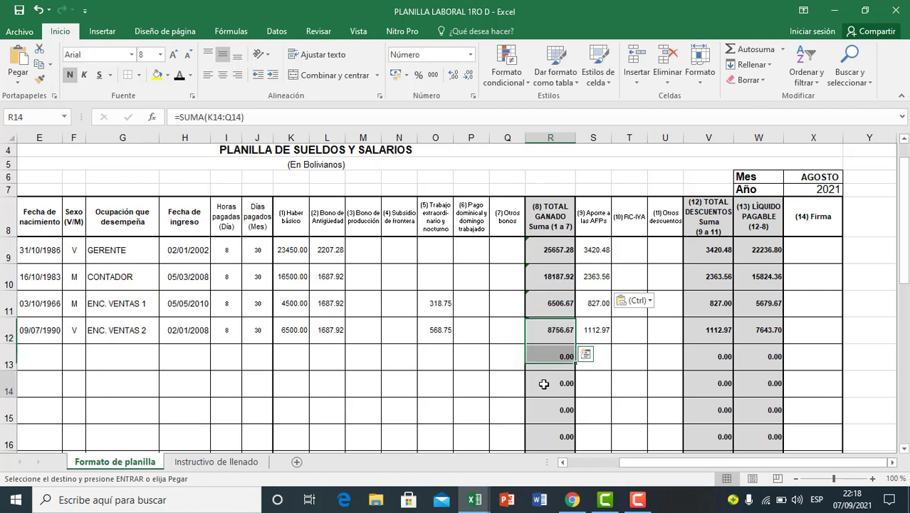
left_click(554, 306)
left_click_drag(556, 320, 554, 332)
left_click(550, 362)
left_click(550, 307)
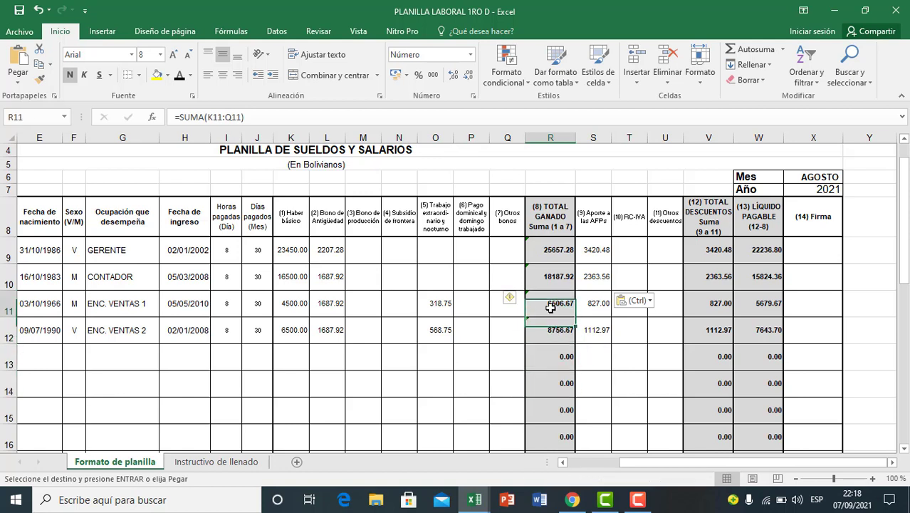
left_click_drag(551, 253, 554, 278)
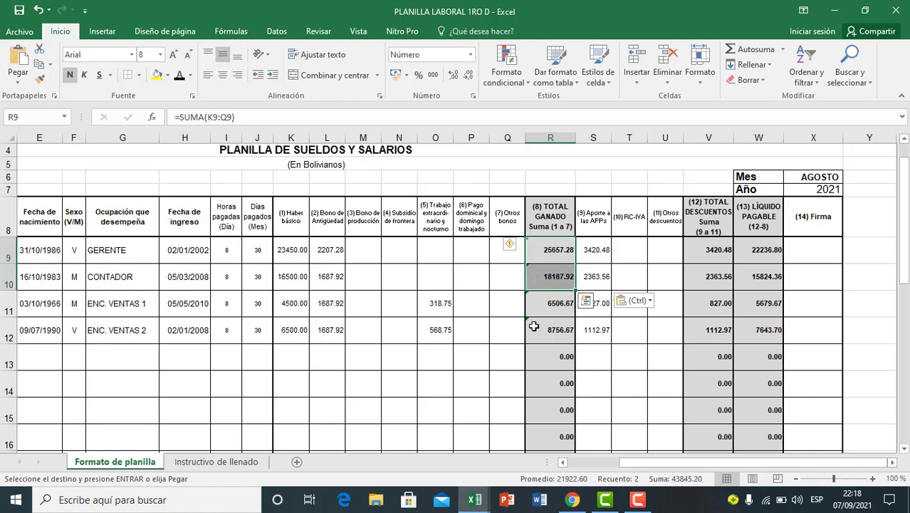
left_click(531, 325)
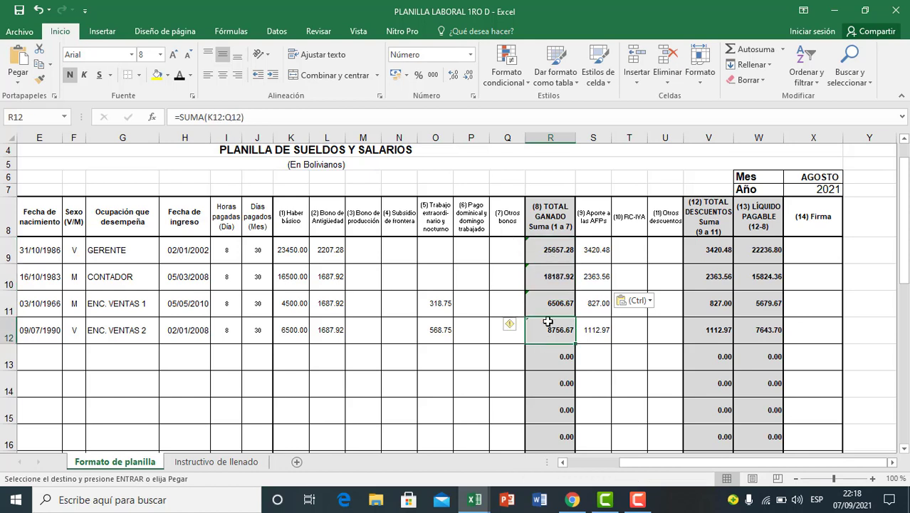
left_click_drag(556, 257, 554, 270)
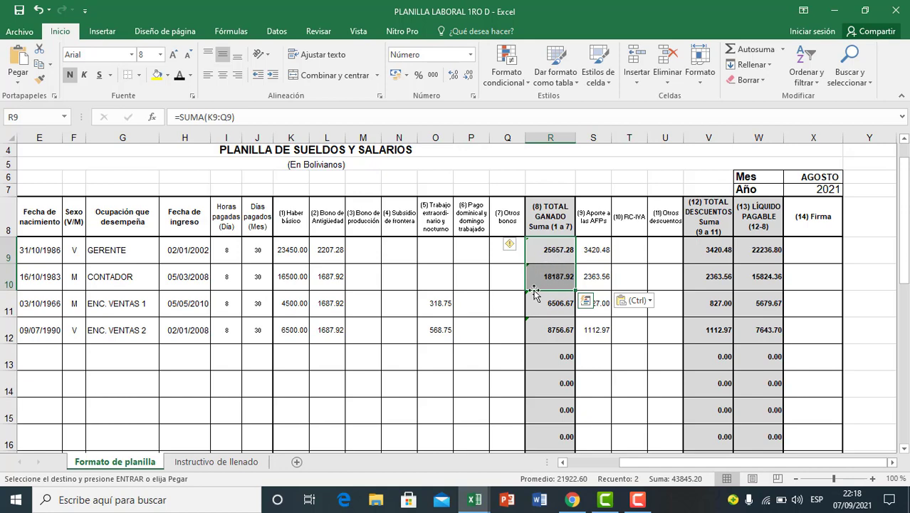
Step: Go to the empty rows below the ANSL calculations and cancel the pending copy of the contribution totals in I58:I59
left_click(659, 464)
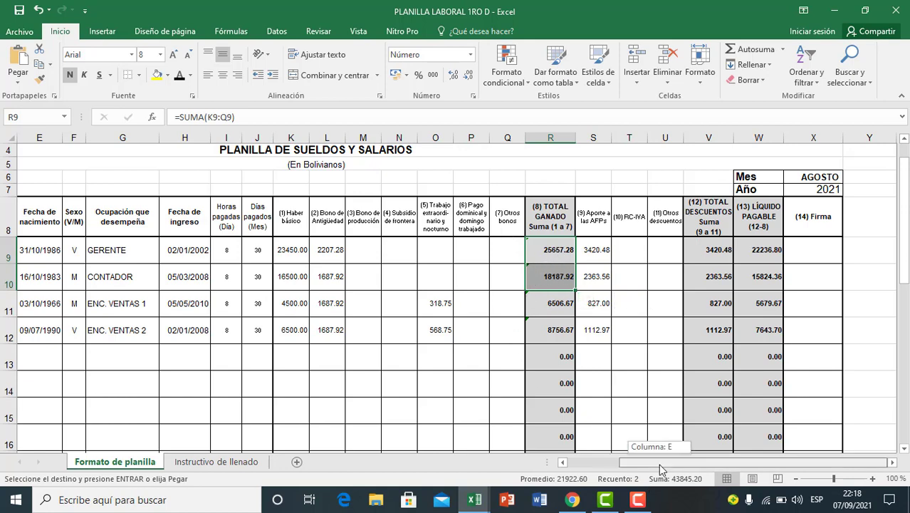
left_click_drag(659, 464, 595, 472)
scroll(384, 362, "down", 16)
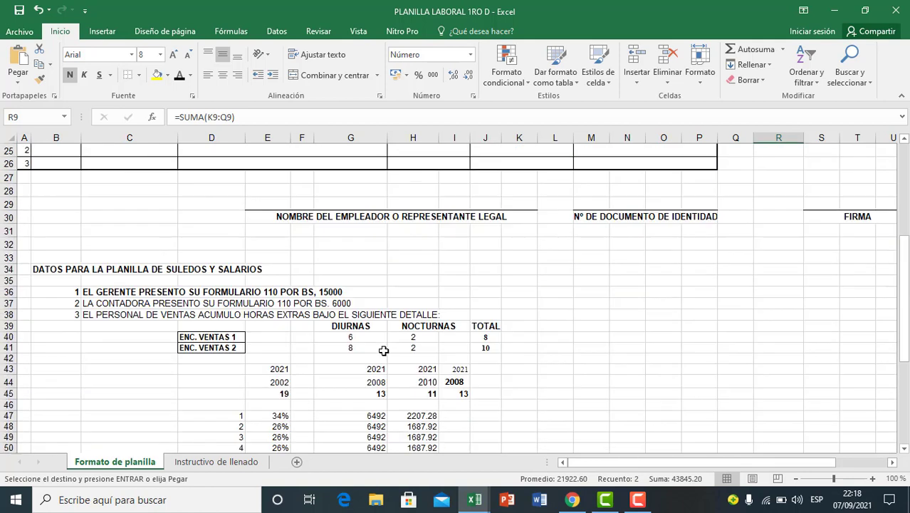
left_click(305, 352)
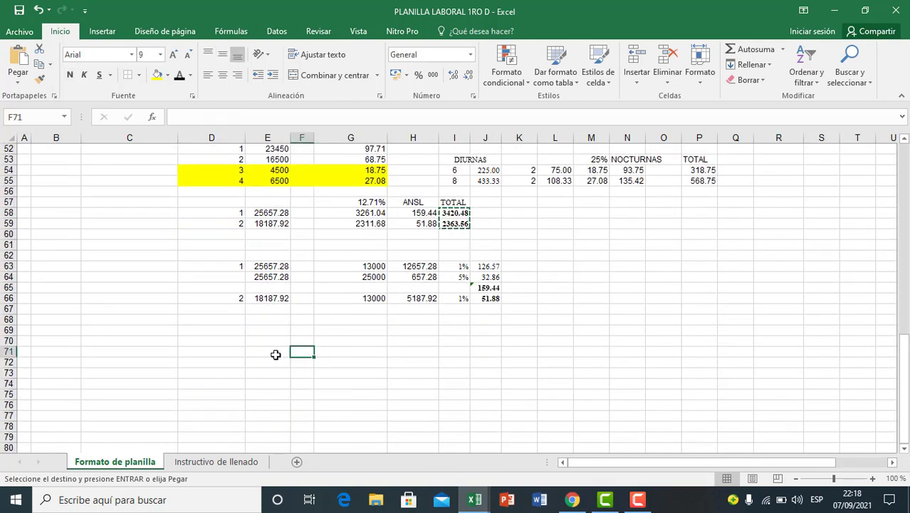
left_click(248, 352)
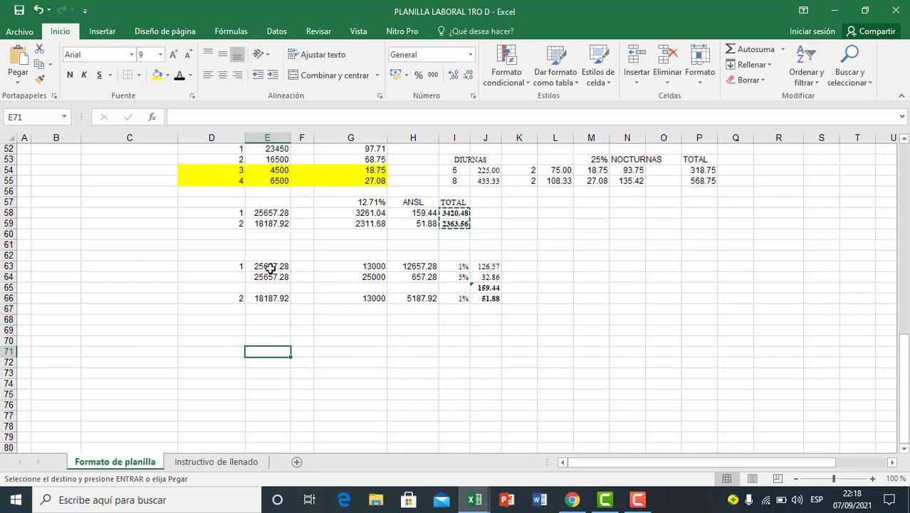
key("Escape")
left_click(269, 267)
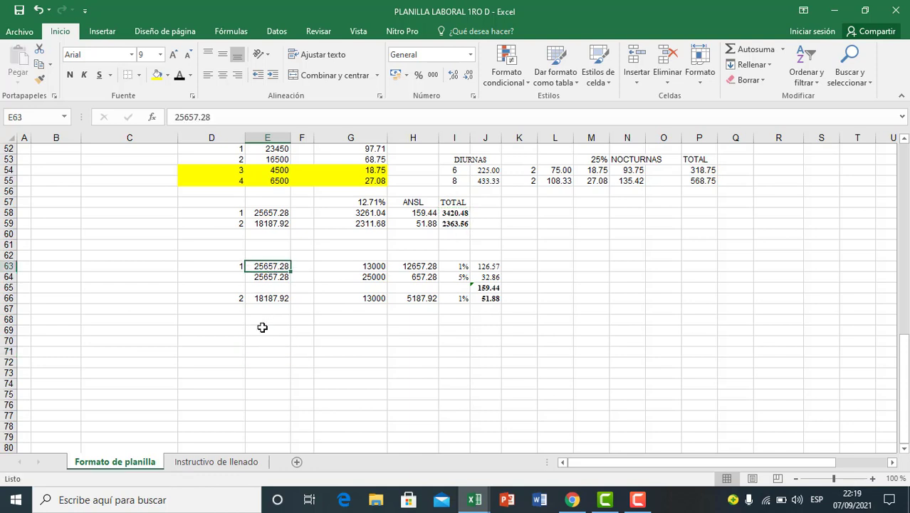
key("ctrl+c")
key("Down")
key("Down")
key("Down")
left_click(281, 361)
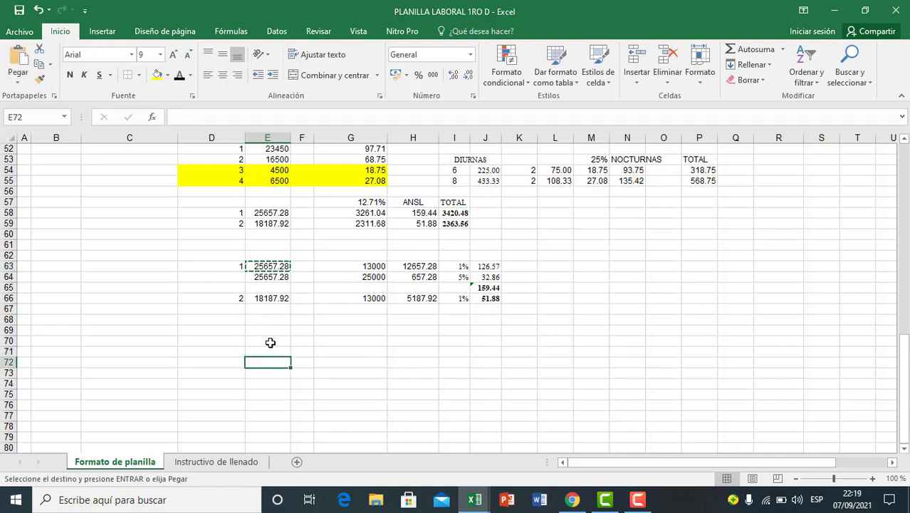
left_click(271, 342)
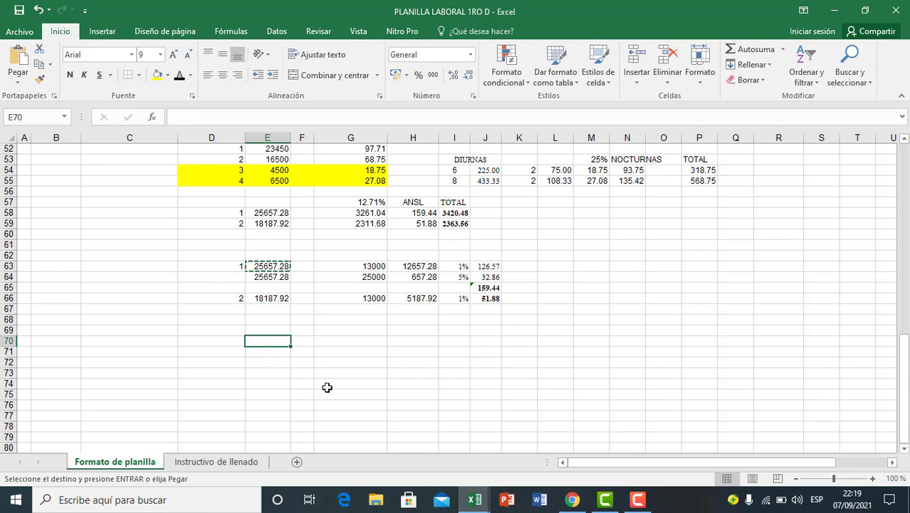
Step: Enter 1 in D70 to number the calculation for employee 1
left_click(234, 340)
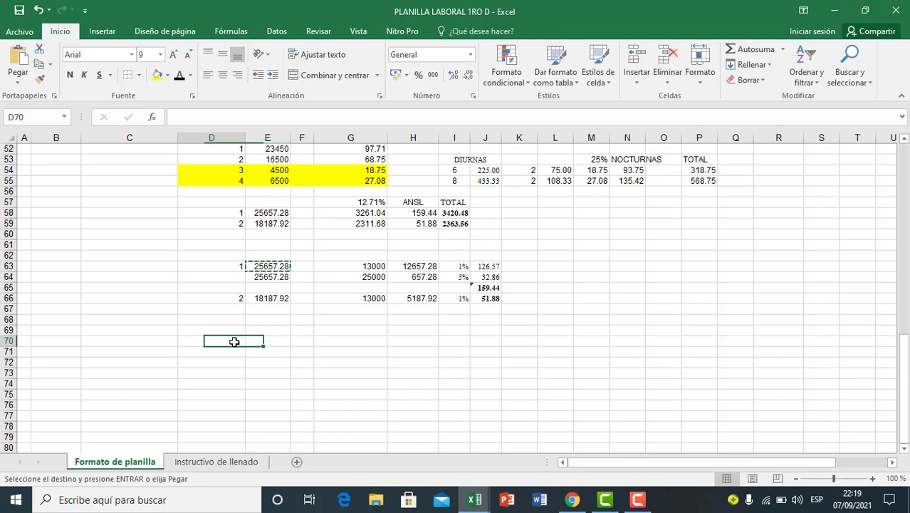
type("1")
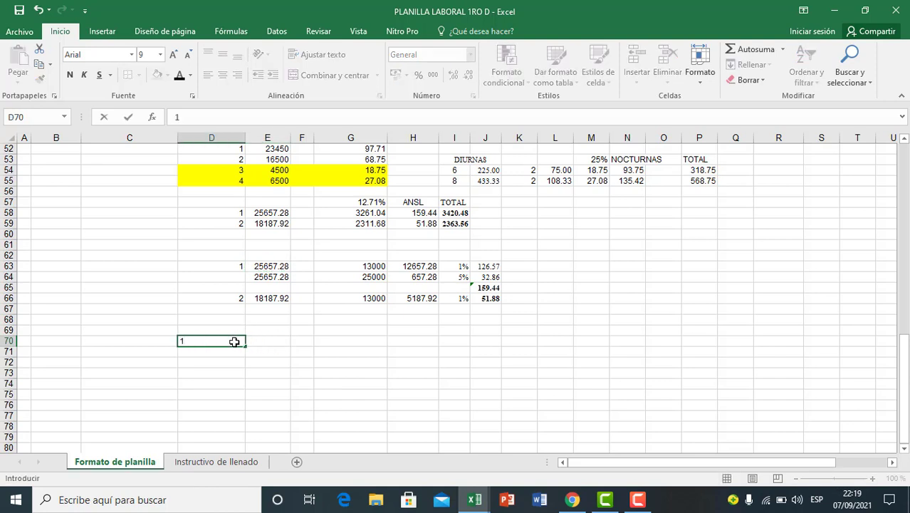
left_click(278, 362)
left_click(282, 342)
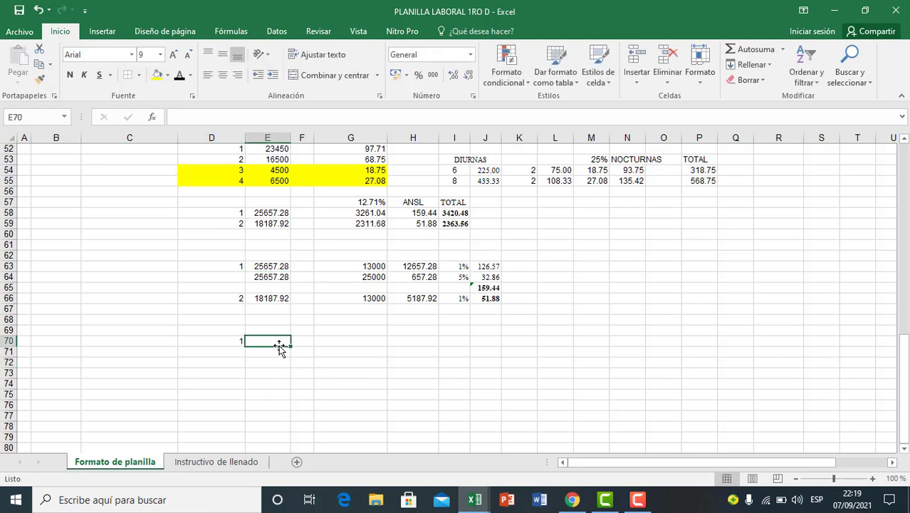
Step: Copy employee 1's total earned from E63 into E70 and end the copy mode
left_click(267, 213)
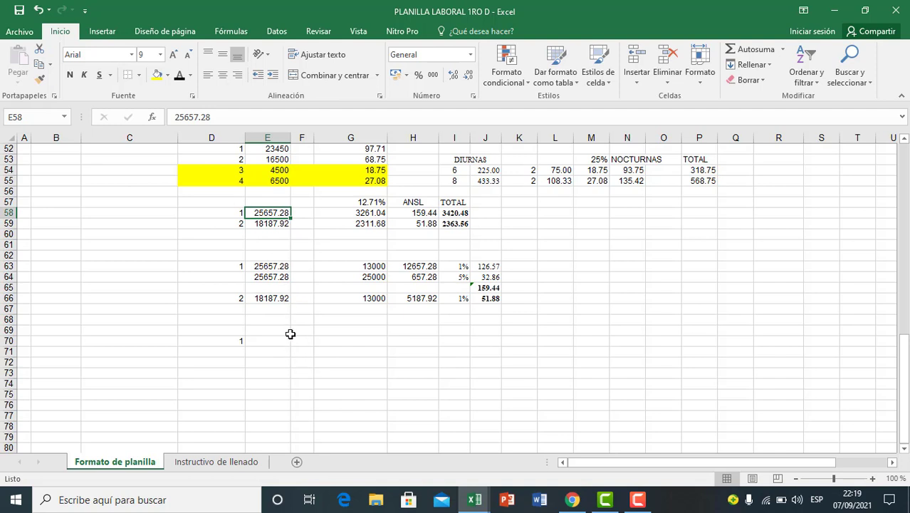
left_click(265, 266)
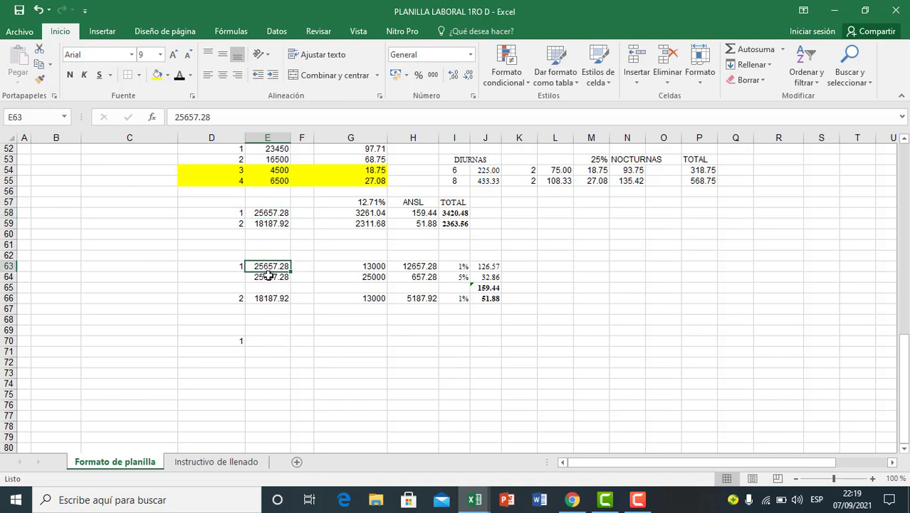
key("ctrl+c")
left_click(278, 344)
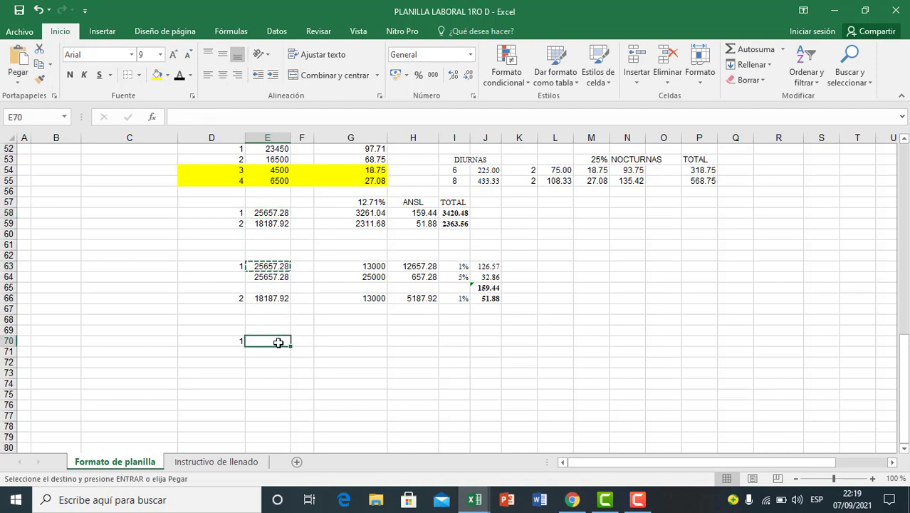
key("ctrl+v")
left_click(282, 382)
key("Escape")
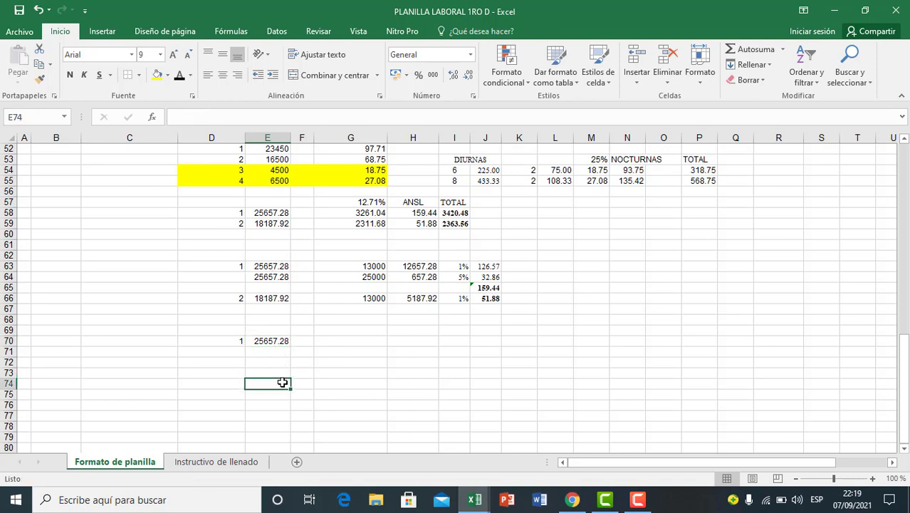
Step: Enter the label TOTAL GANADO in G72, below employee 1's copied amount
left_click(292, 361)
left_click(257, 382)
left_click(272, 343)
left_click(282, 371)
left_click(274, 341)
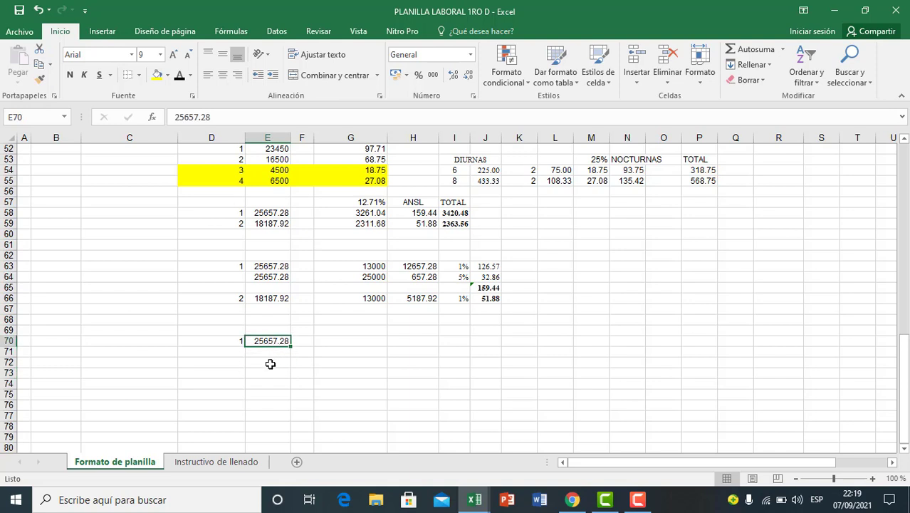
left_click(269, 363)
left_click(346, 365)
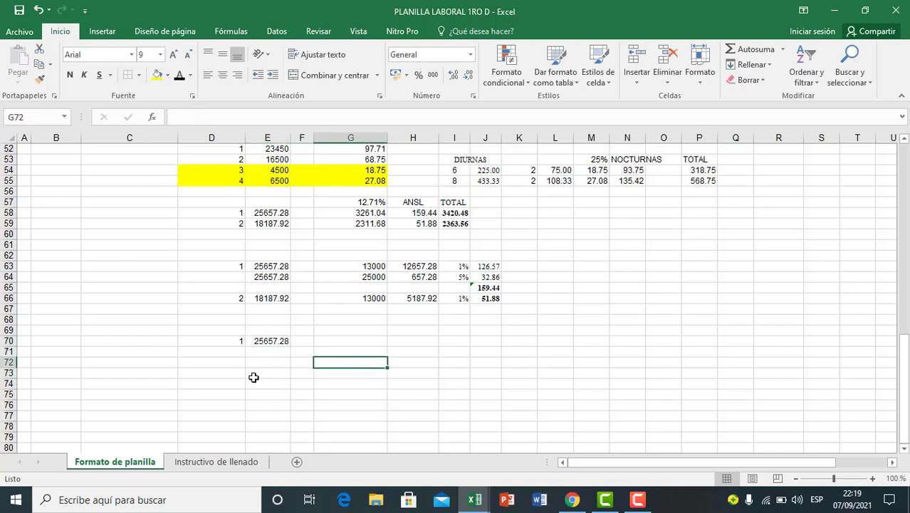
left_click(354, 383)
left_click(311, 406)
left_click(332, 366)
type("T")
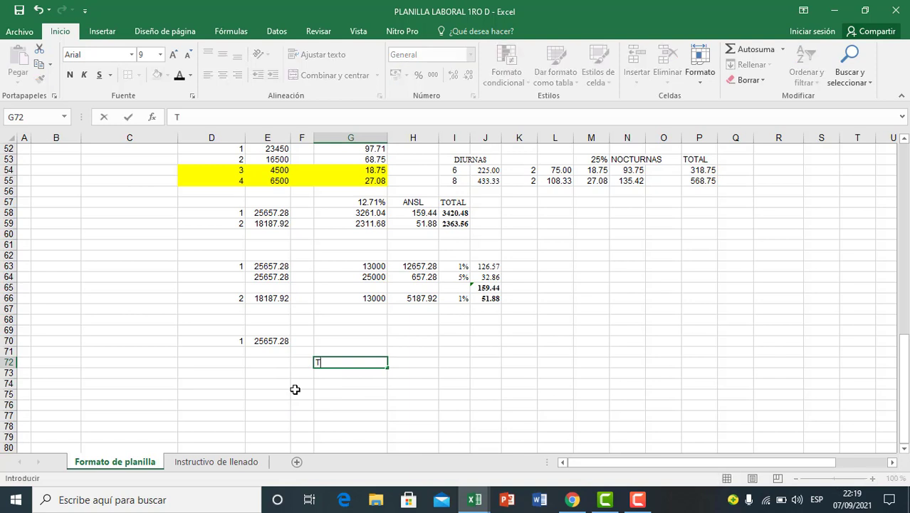
type("OTAL GANAD")
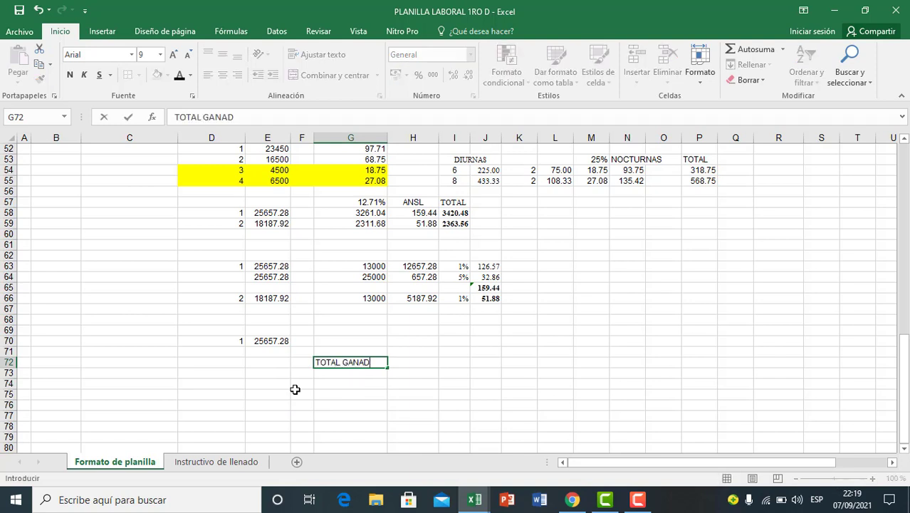
type("O")
left_click(345, 395)
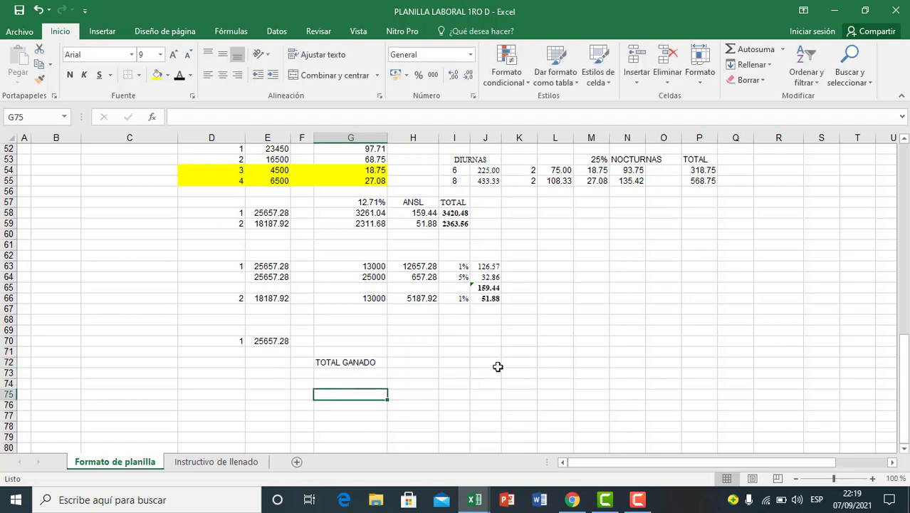
Step: Link K72 in the TOTAL GANADO row to employee 1's amount with the formula =E70
left_click(499, 365)
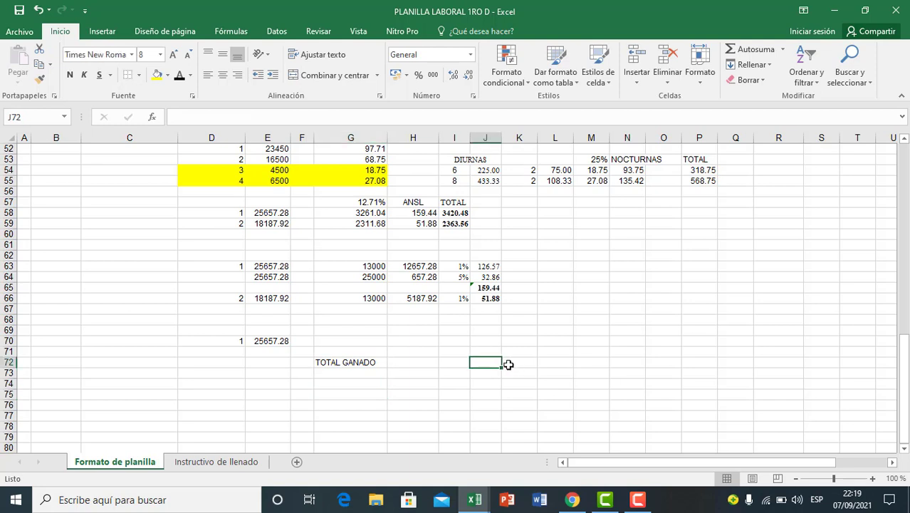
left_click(514, 364)
type("=")
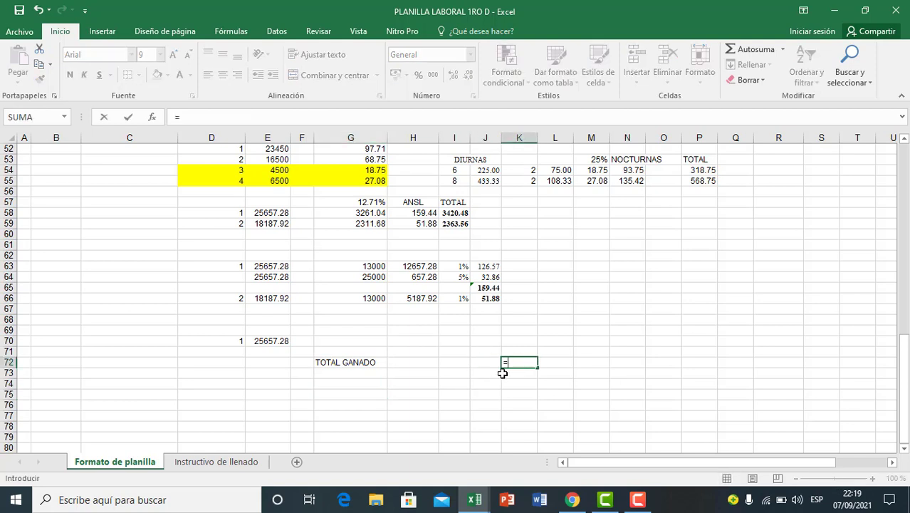
left_click(285, 341)
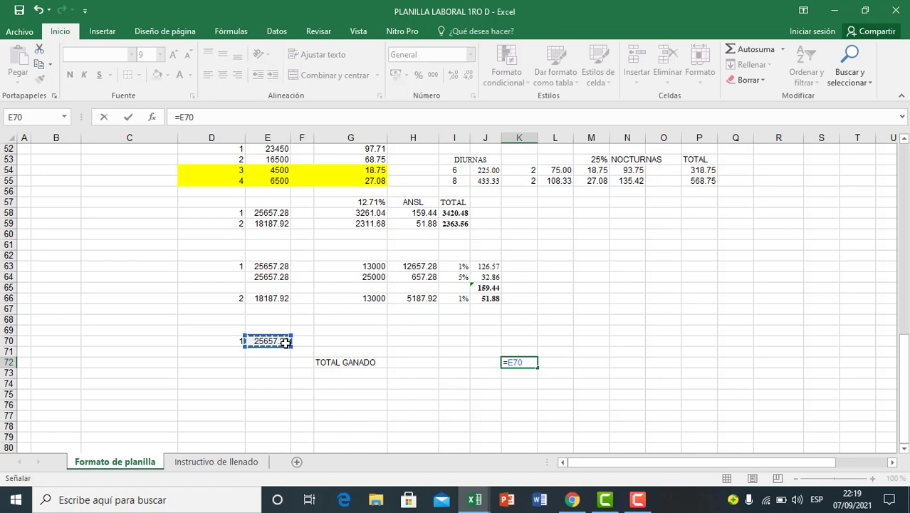
key("Return")
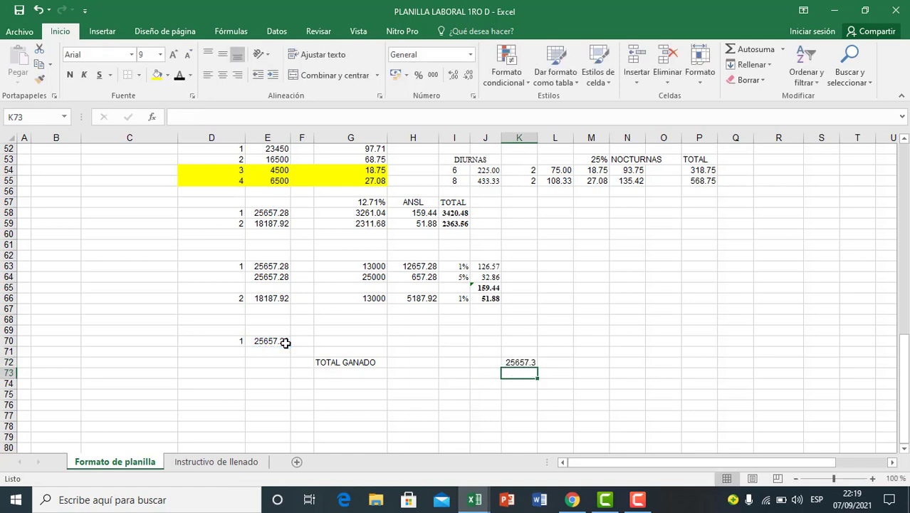
Step: Show the K72 amount with two decimals and widen column K to fit it
left_click(527, 363)
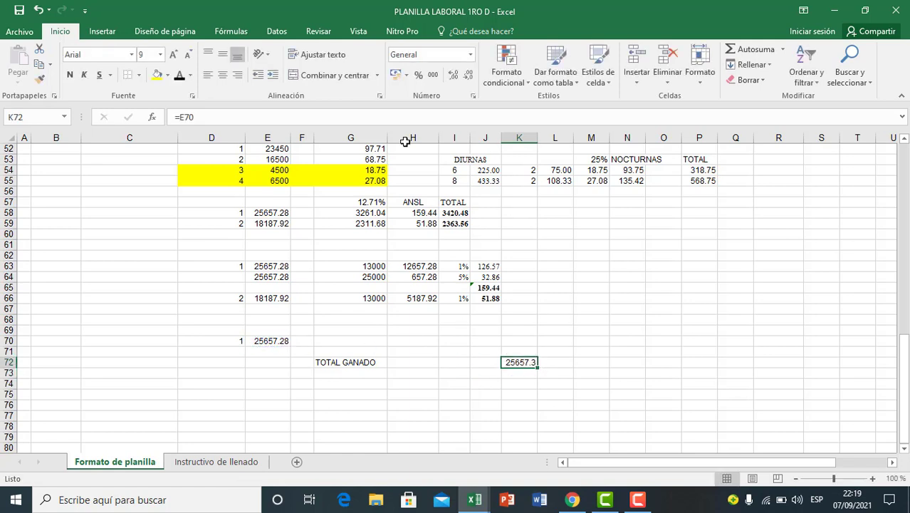
left_click(453, 75)
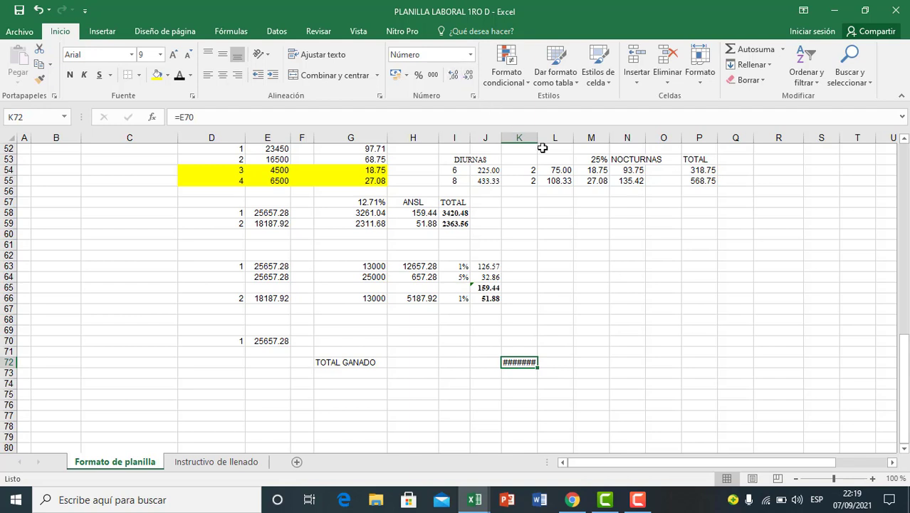
left_click_drag(540, 141, 546, 139)
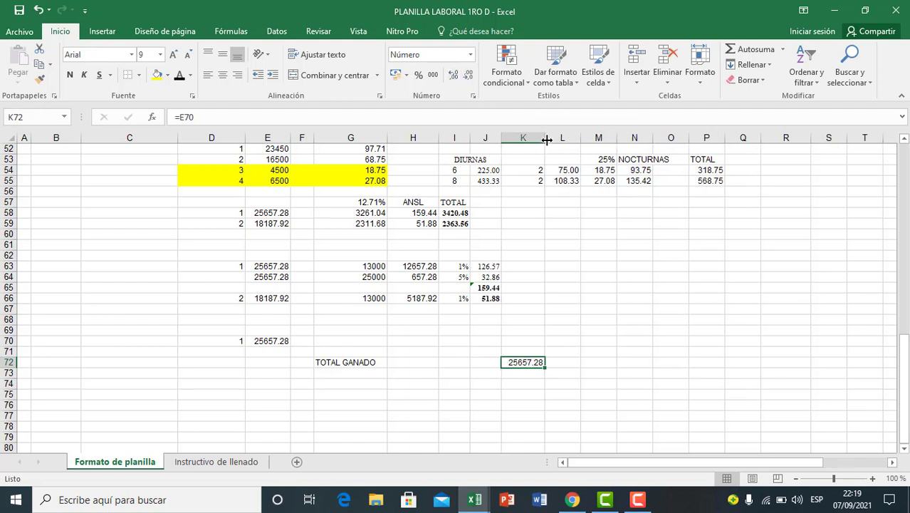
Step: Make the TOTAL GANADO label in G72 bold
left_click(510, 404)
left_click(373, 394)
left_click(326, 363)
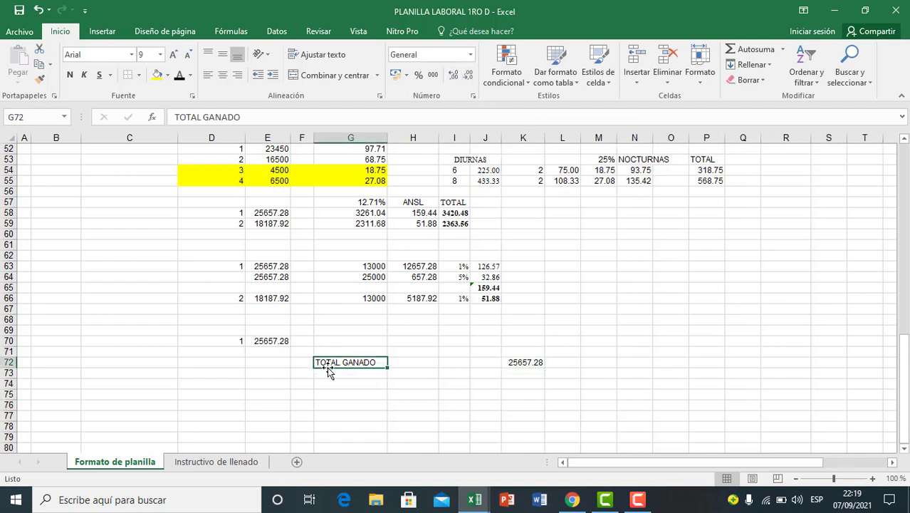
left_click(70, 75)
left_click(491, 394)
Step: Enter the deduction marker (-) in F73, one row below TOTAL GANADO
scroll(352, 411, "down", 1)
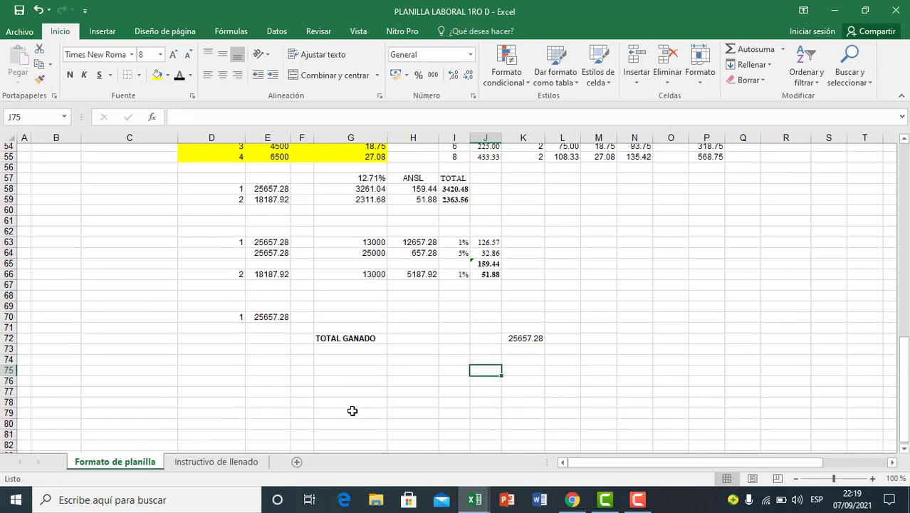
left_click(299, 342)
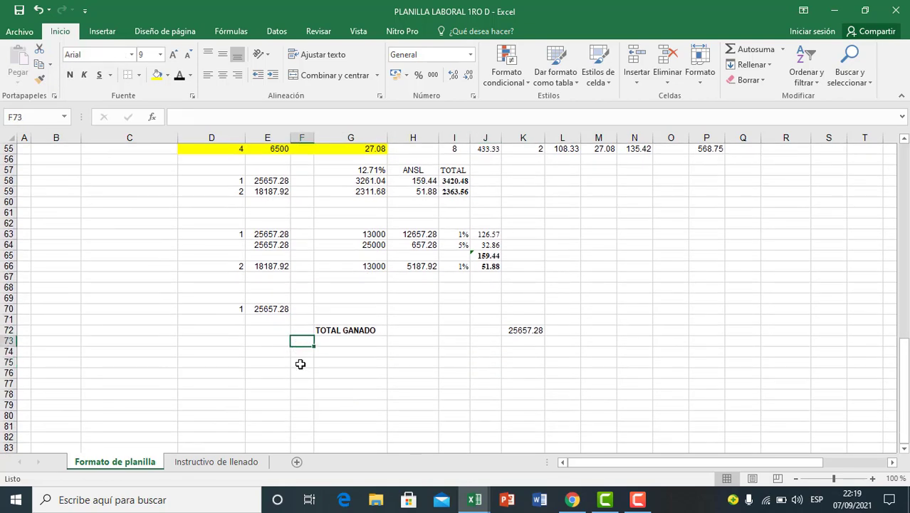
type("(-")
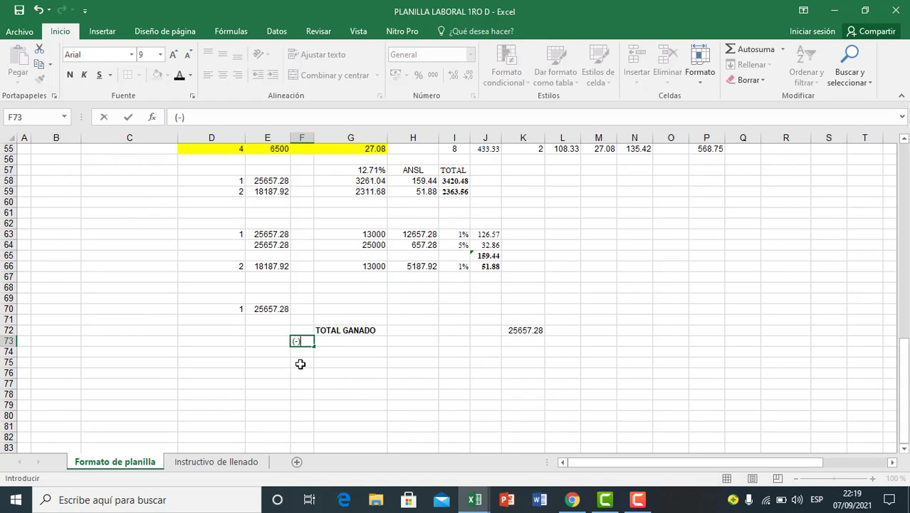
left_click(331, 370)
Step: Enter the label AFPS 12.71% in G73, beside the deduction marker
left_click(337, 342)
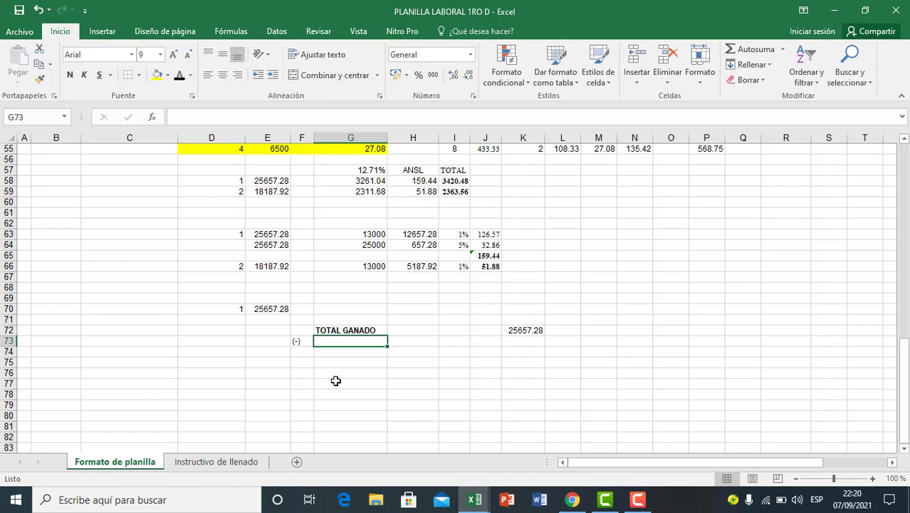
left_click(336, 361)
left_click(338, 393)
left_click(339, 342)
type("AFPS 12.71%")
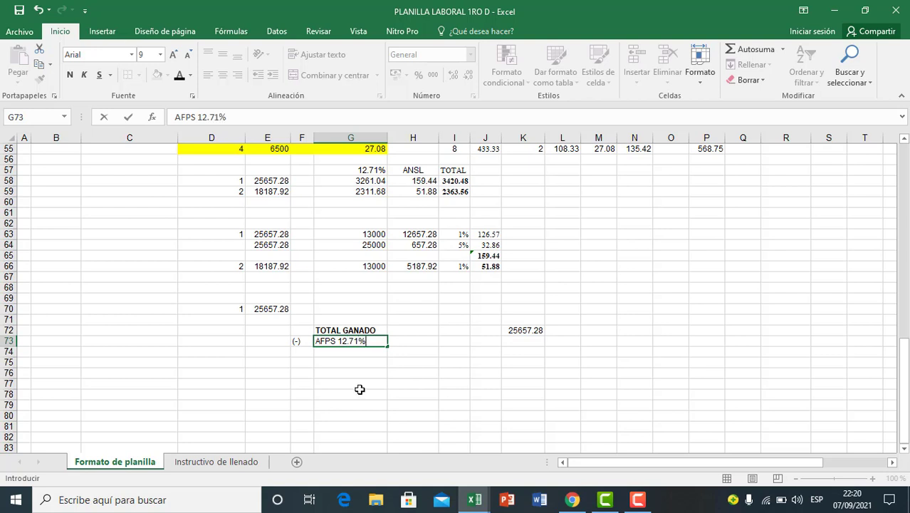
left_click(360, 390)
left_click(343, 343)
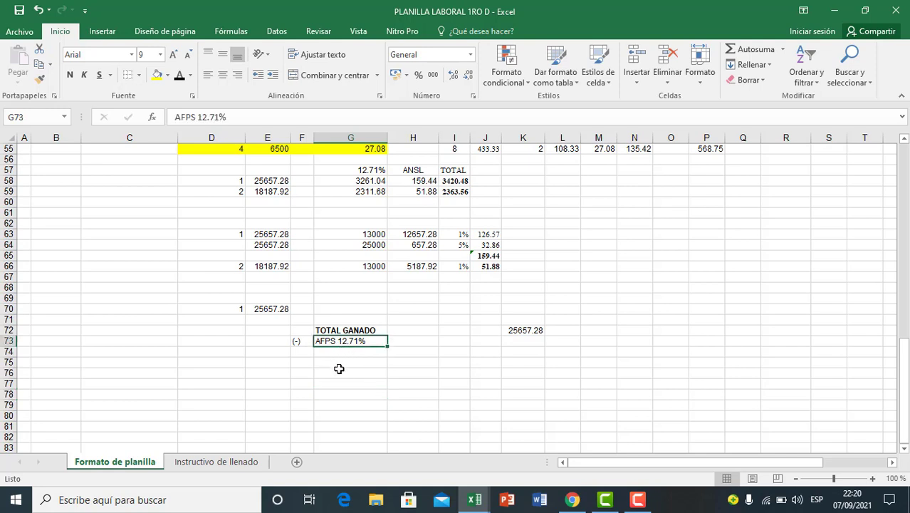
Step: Review employee 1's 12.71%, ANSL and TOTAL contribution cells in row 58 against the new AFPS row
left_click(341, 371)
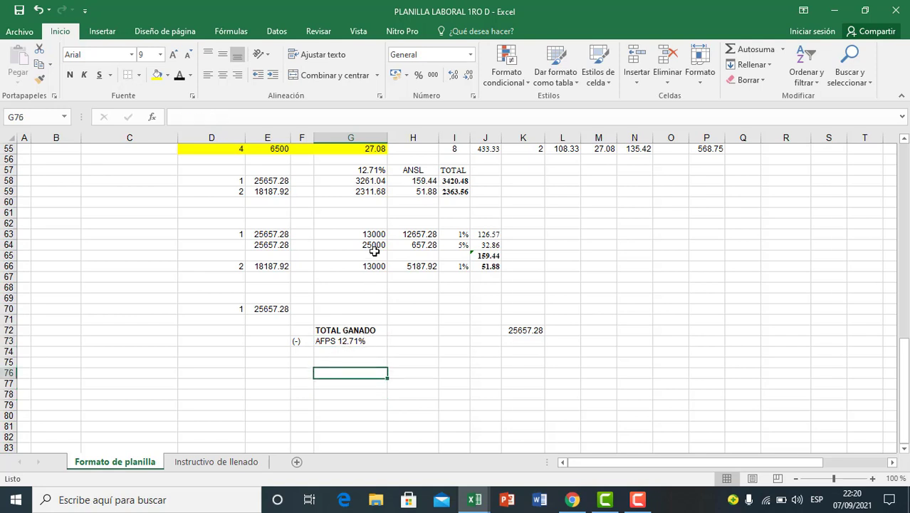
left_click(366, 182)
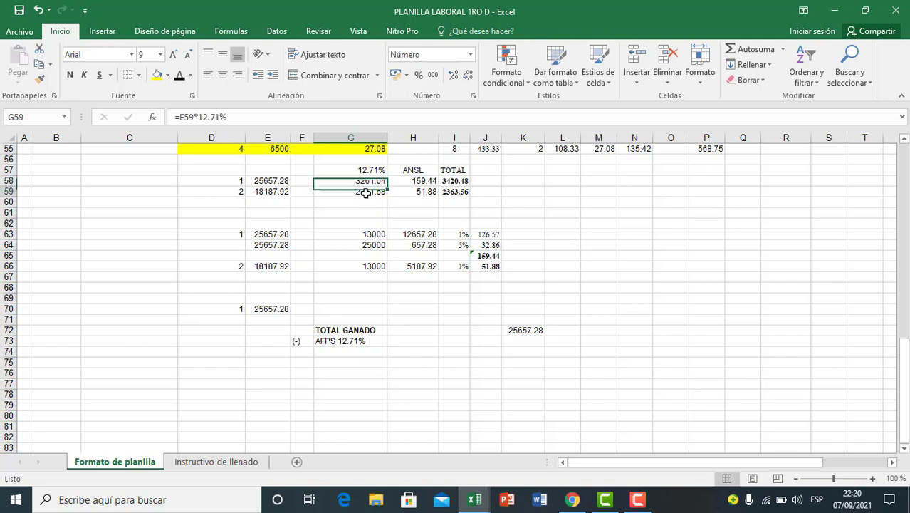
left_click(411, 183)
left_click(371, 182)
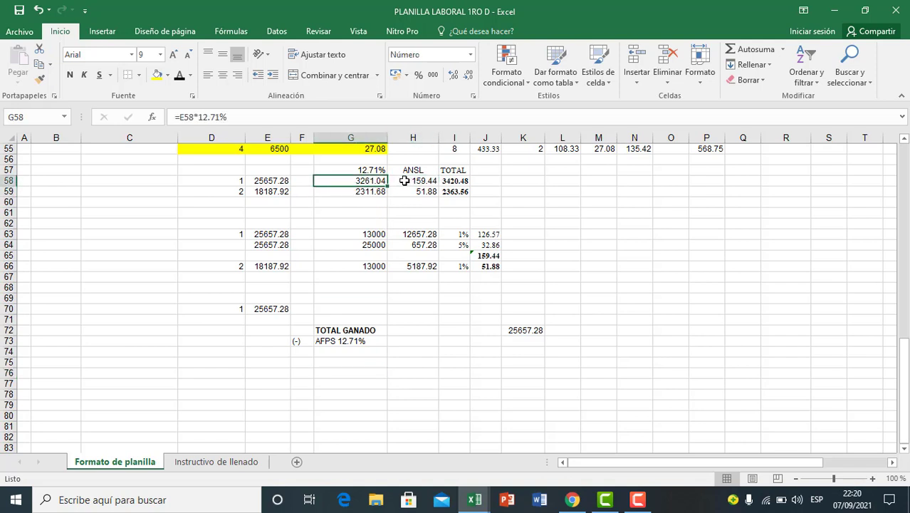
left_click(420, 181)
left_click(448, 181)
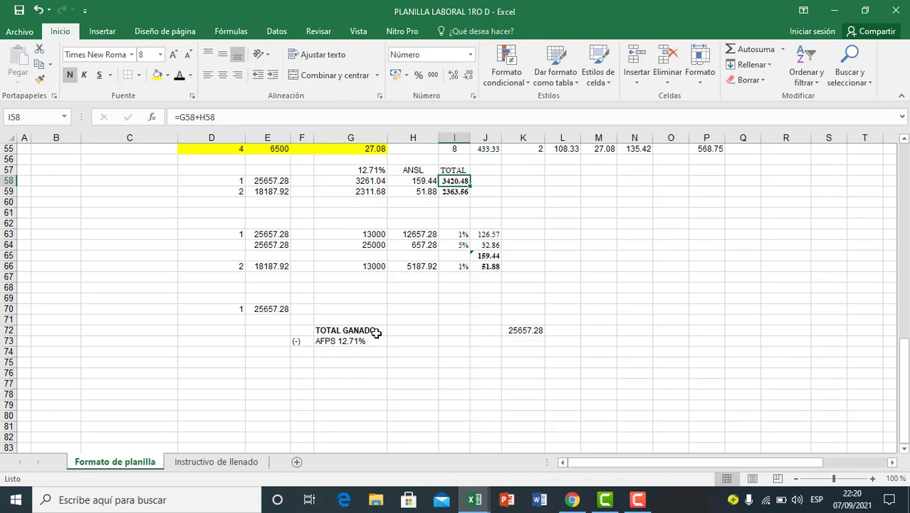
left_click(347, 342)
left_click(548, 342)
left_click(506, 344)
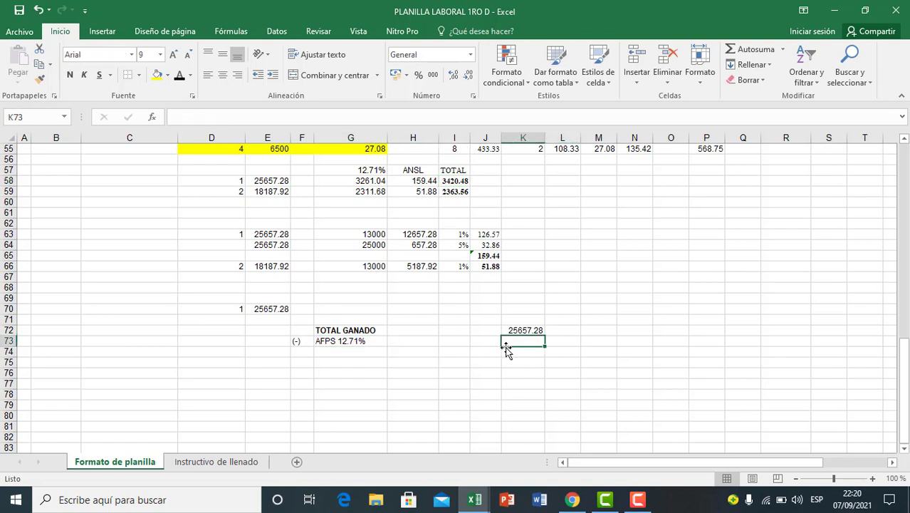
left_click(342, 344)
left_click(304, 349)
Step: Copy the (-) marker from F73 into F74
left_click(303, 341)
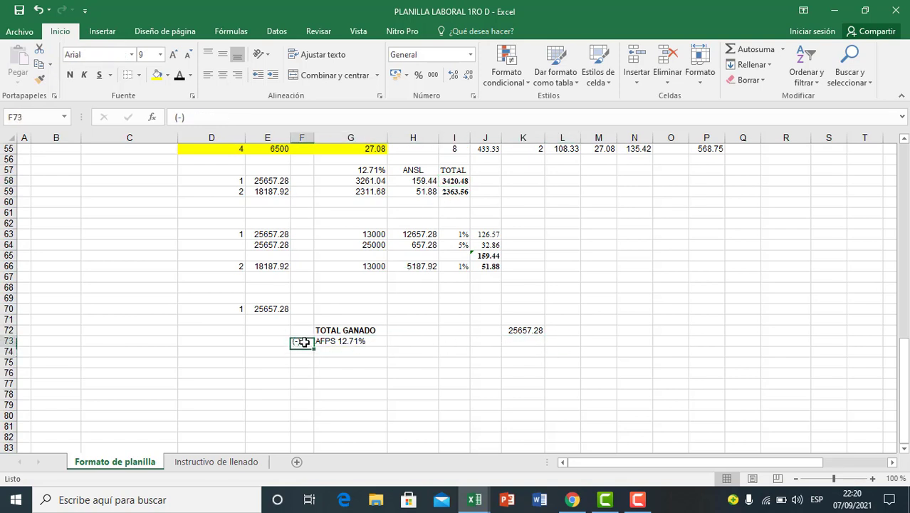
key("ctrl+c")
left_click(305, 353)
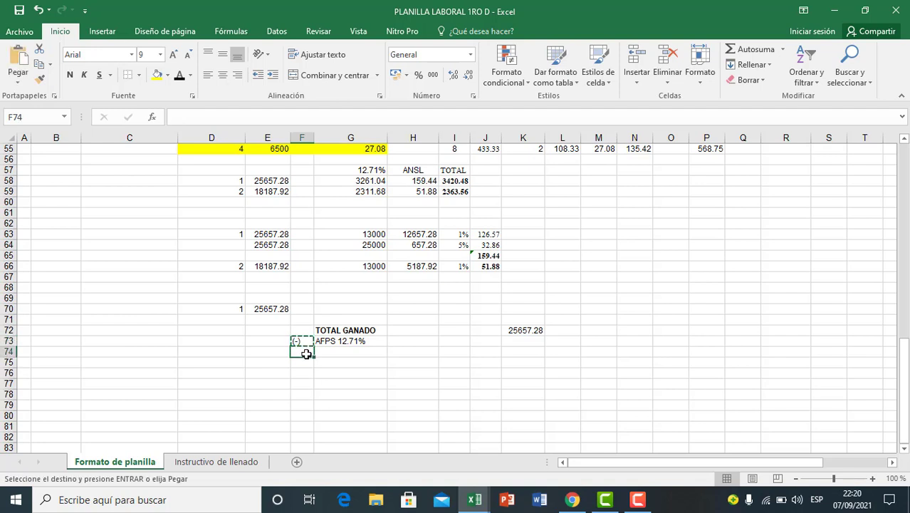
key("ctrl+v")
key("Escape")
left_click(349, 371)
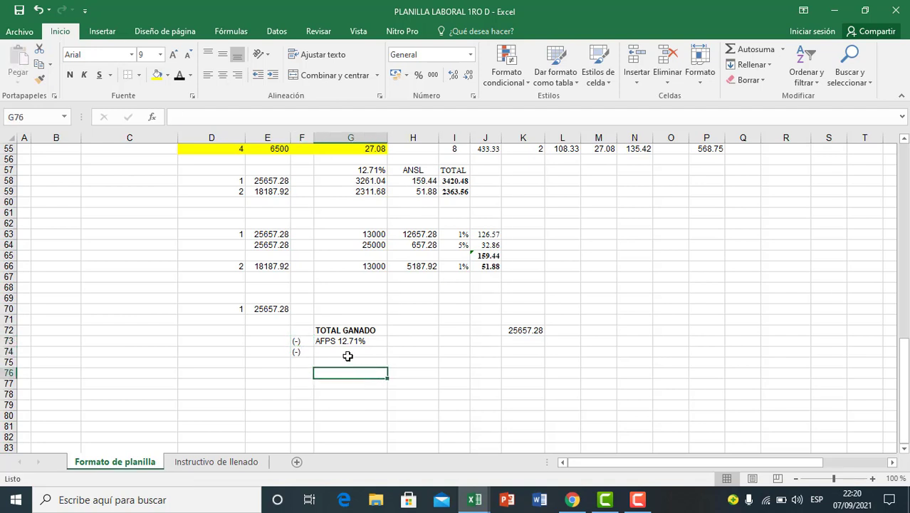
Step: Enter the label ANSL 1% 5% 10% in G74, below the AFPS label
left_click(347, 354)
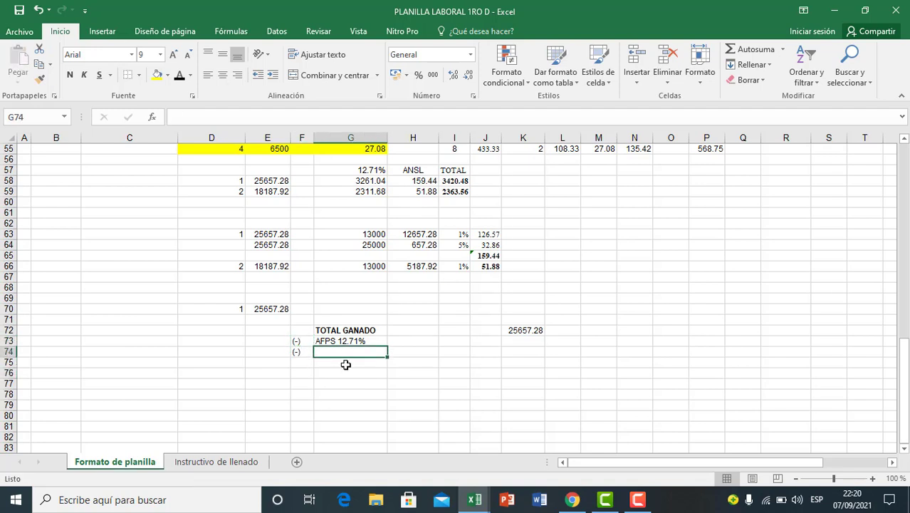
type("ANSL 15 5%")
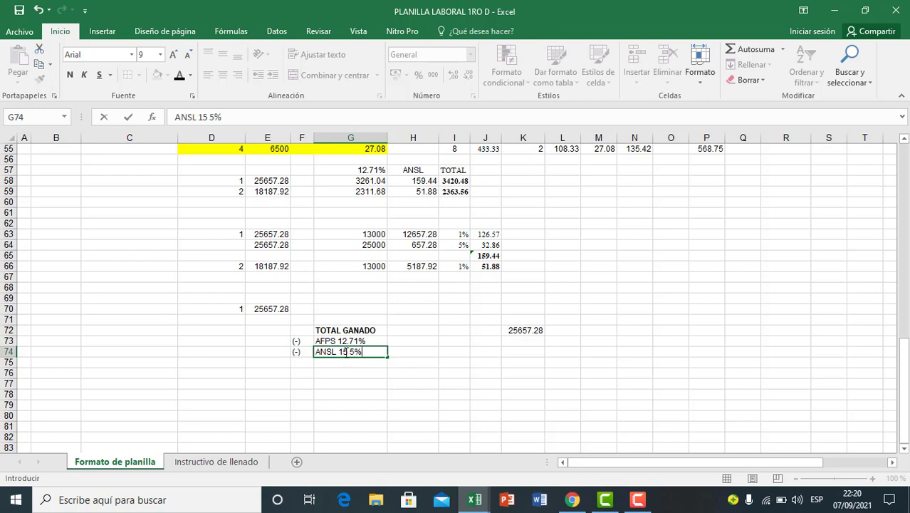
left_click(348, 352)
key("BackSpace")
type("% ")
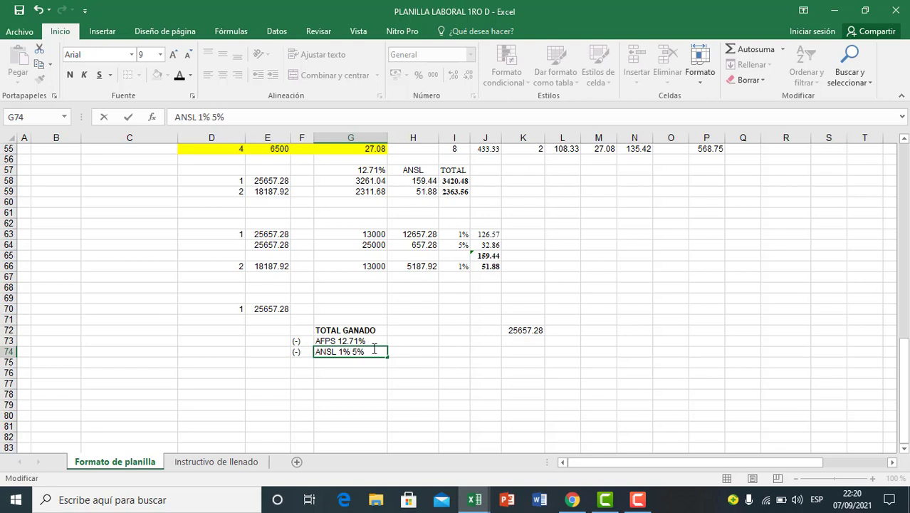
type("10")
key("Return")
left_click(371, 385)
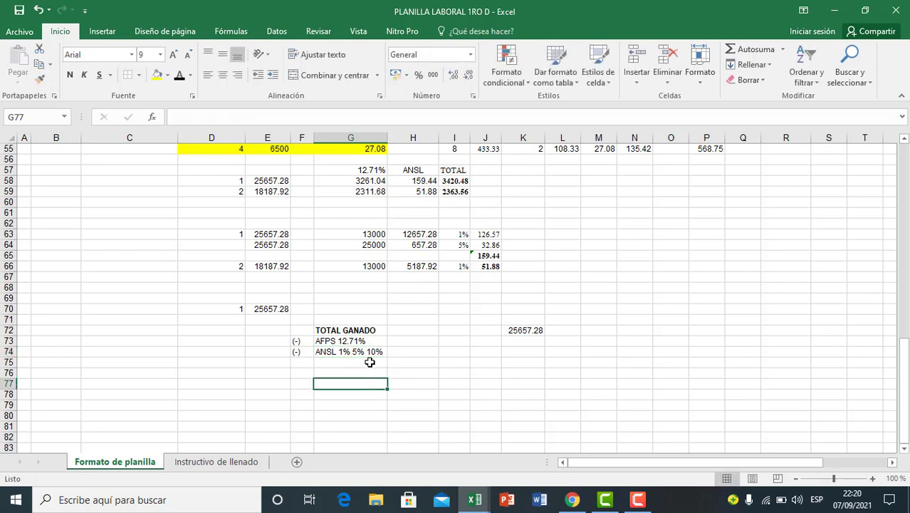
left_click(371, 351)
left_click(375, 385)
left_click(361, 353)
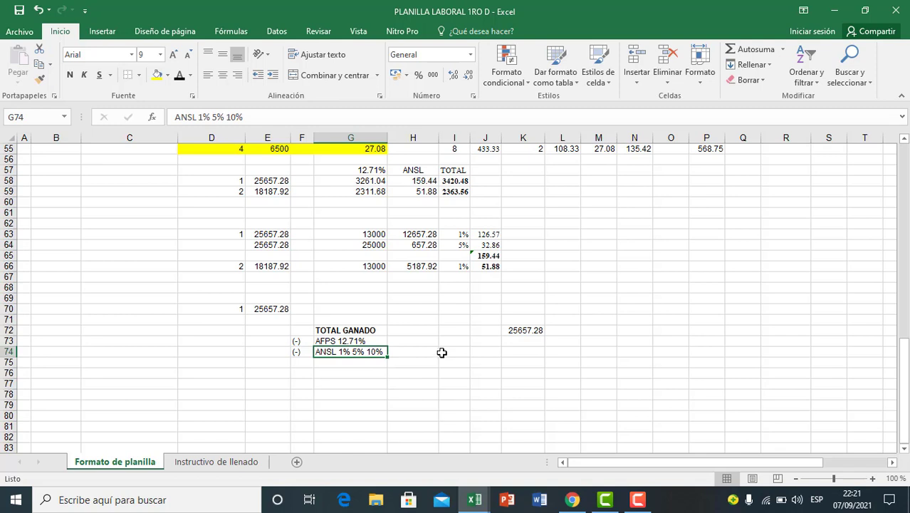
Step: Copy employee 1's 12.71% contribution from G58 into K73 of the AFPS row as a value only
left_click(503, 381)
left_click(524, 343)
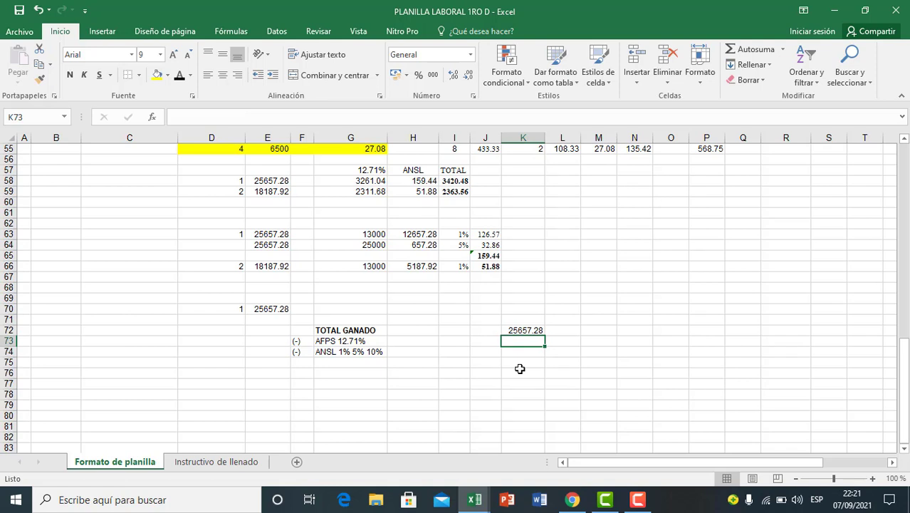
left_click(362, 183)
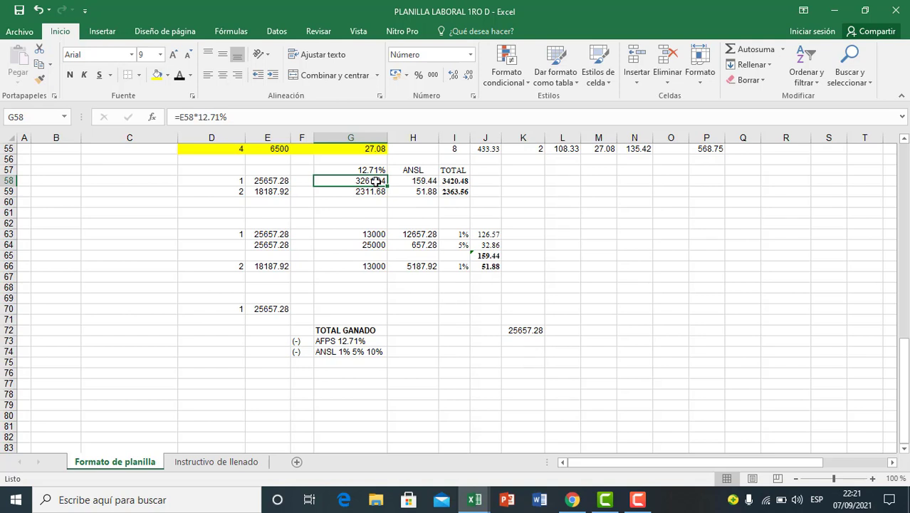
key("ctrl+c")
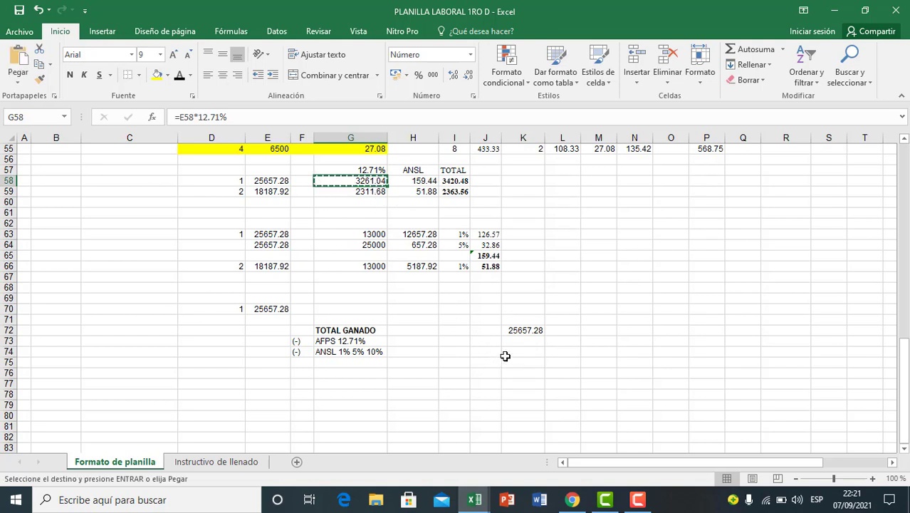
left_click(531, 341)
key("ctrl+v")
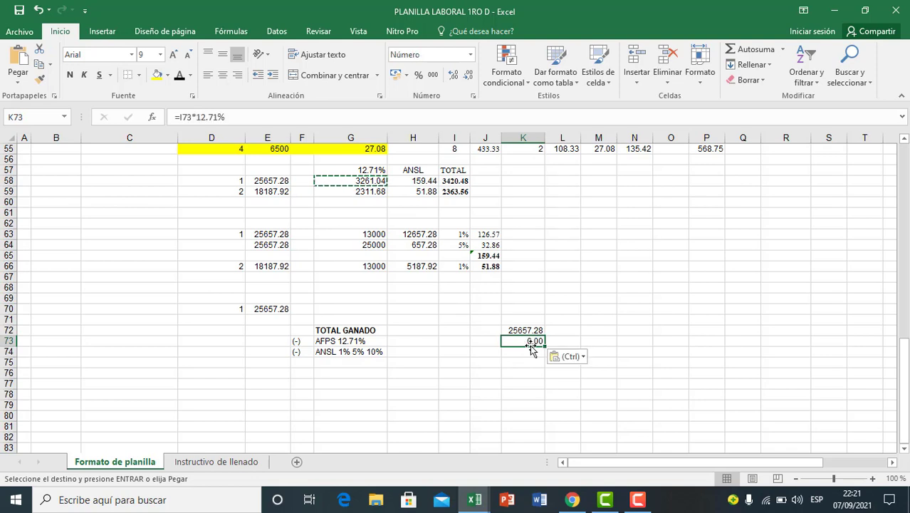
left_click(578, 357)
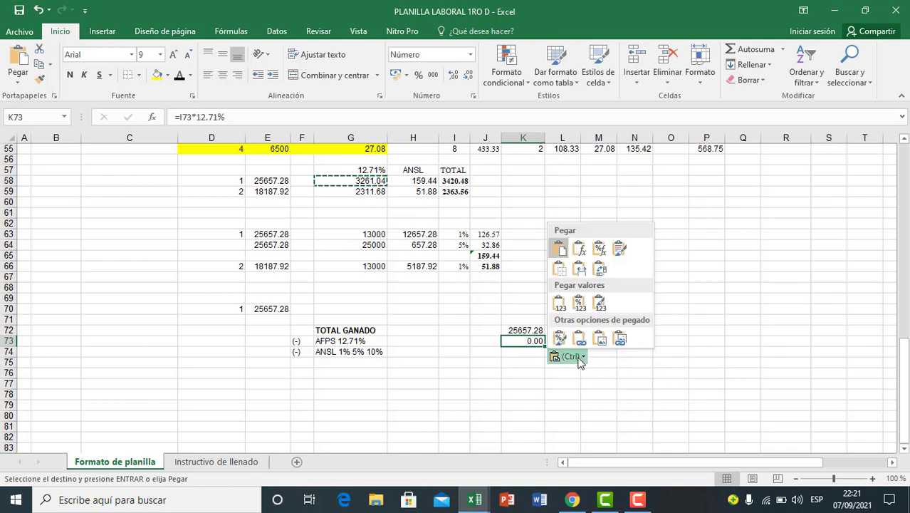
left_click(561, 308)
left_click(523, 363)
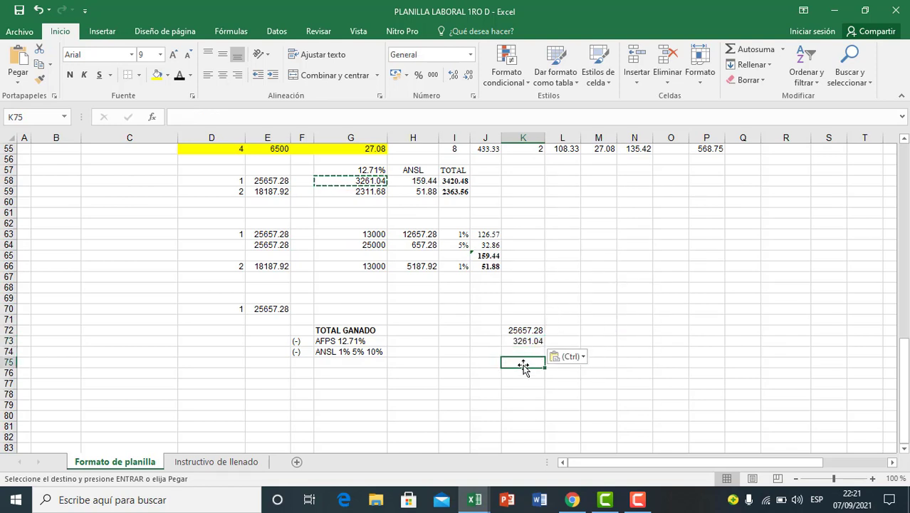
Step: Link K74 in the ANSL row to employee 1's ANSL contribution with the formula =H58
left_click(522, 352)
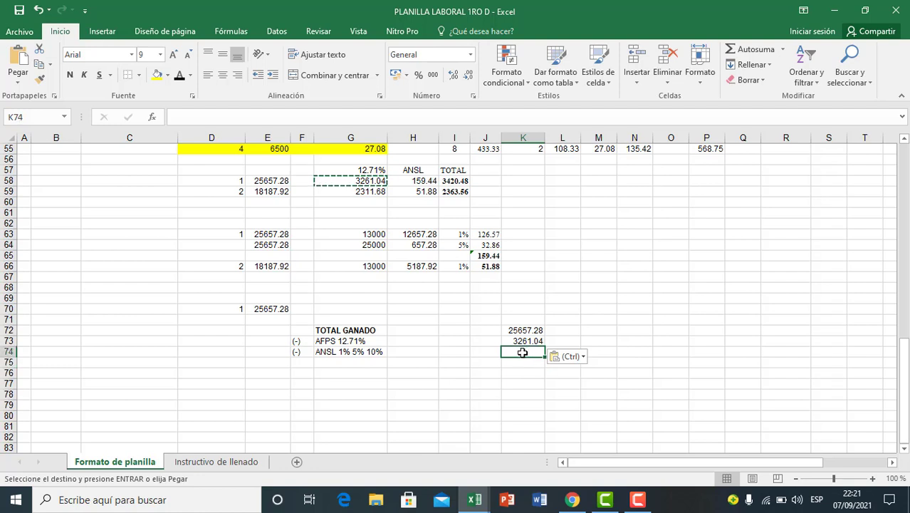
type("=")
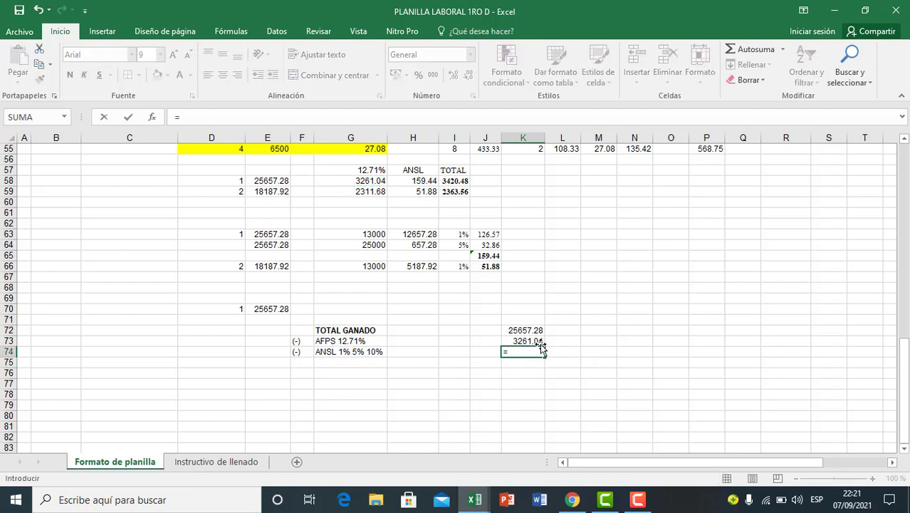
left_click(424, 181)
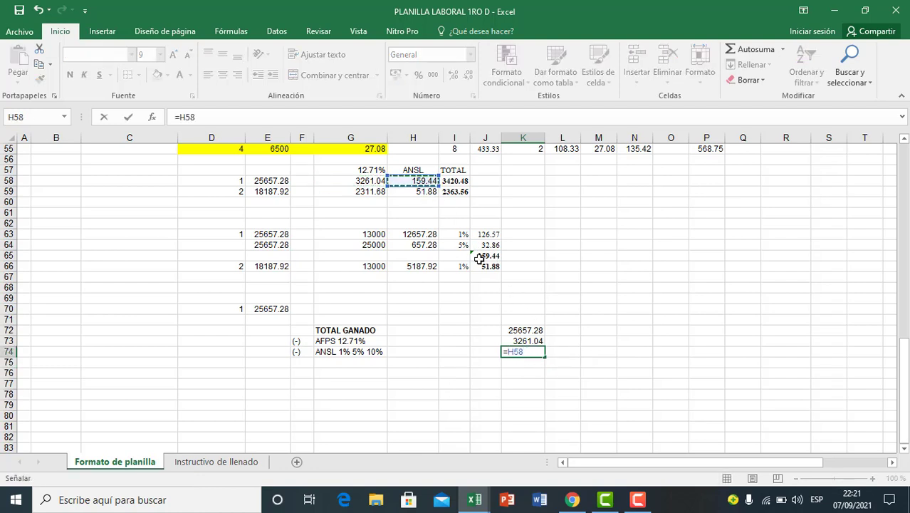
key("Return")
left_click(510, 416)
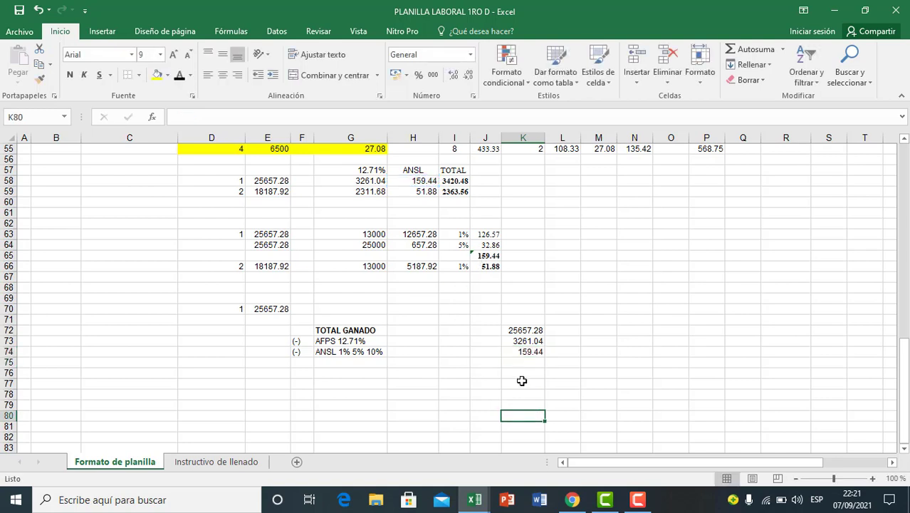
left_click(530, 350)
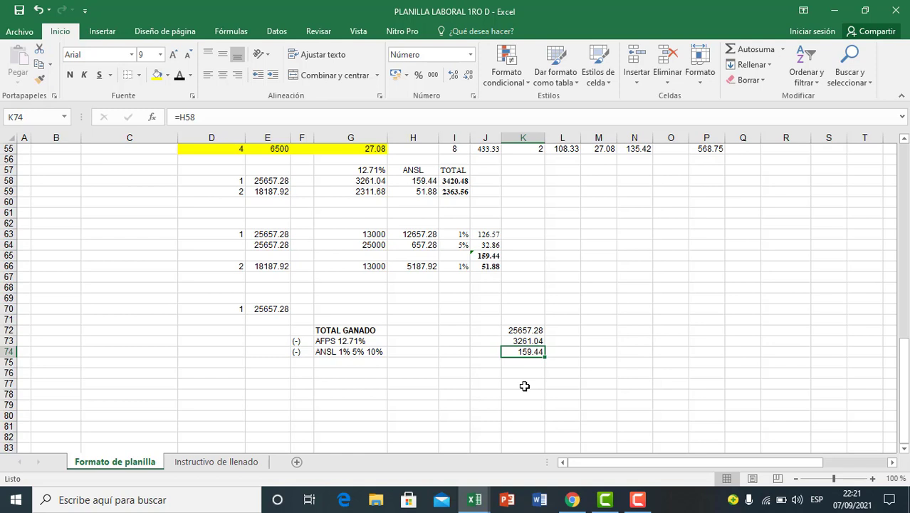
Step: Copy the (-) marker from F74 into F75
left_click(458, 391)
left_click(319, 374)
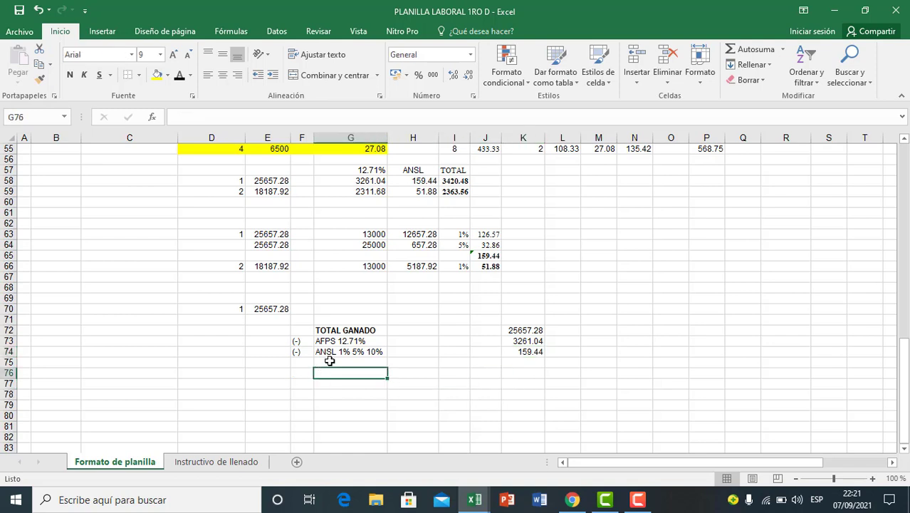
left_click(300, 352)
key("ctrl+c")
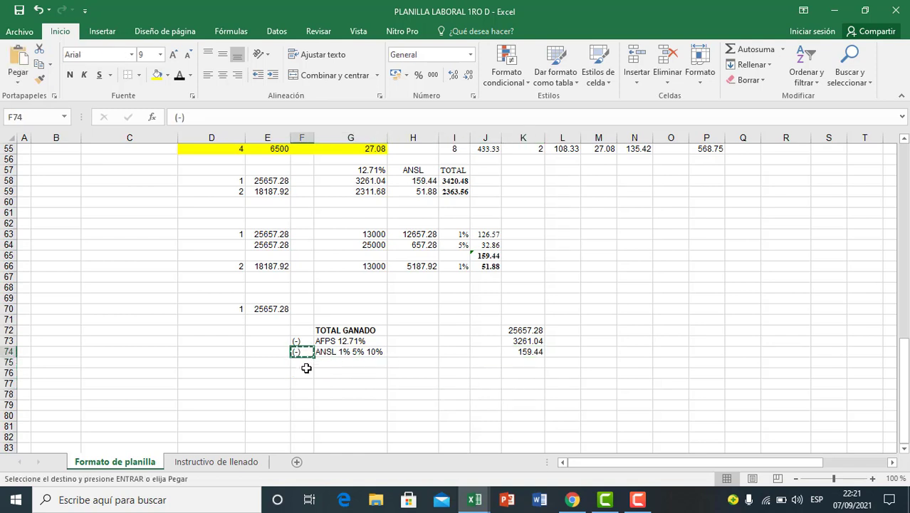
left_click(302, 363)
key("ctrl+v")
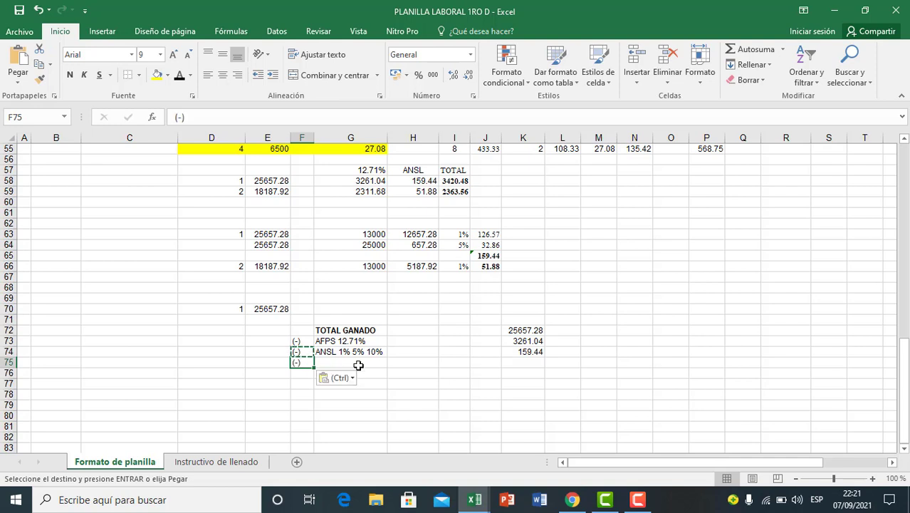
Step: Enter the label 2SMN (2164*2) in G75, below the ANSL label
left_click(358, 366)
key("Escape")
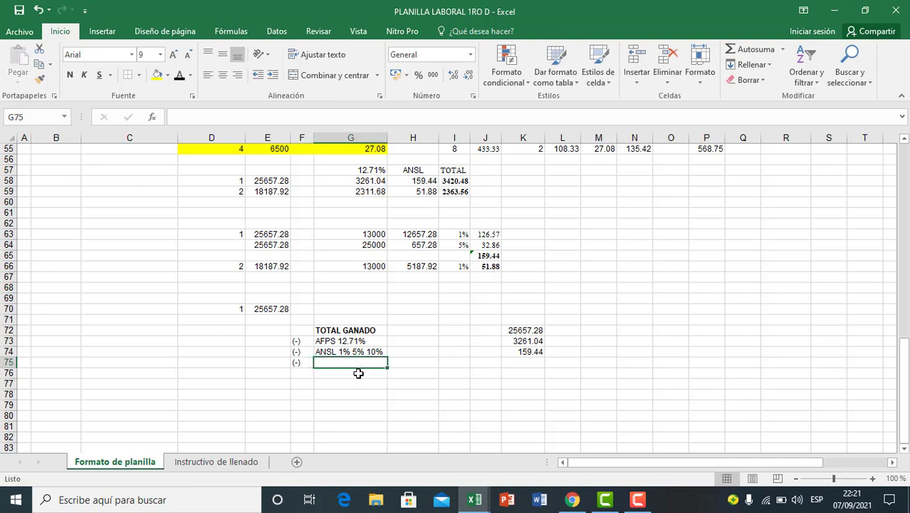
type("2SMN")
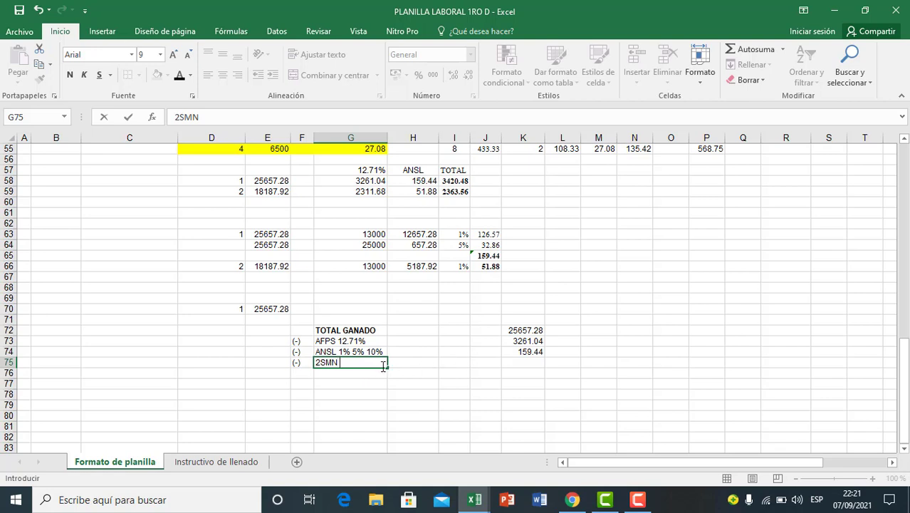
type("(2164*2")
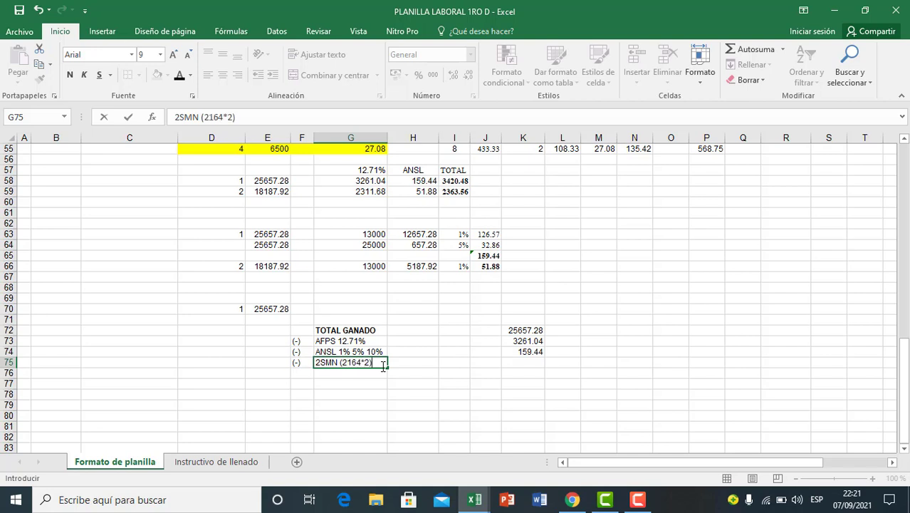
key("Return")
Step: Calculate the two minimum wages in K75 with the formula =2164*2
left_click(513, 364)
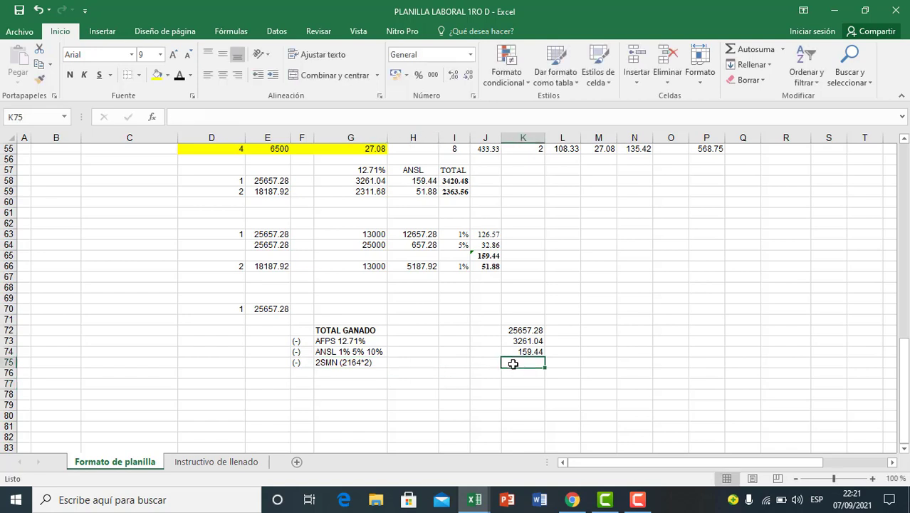
type("=2164*2")
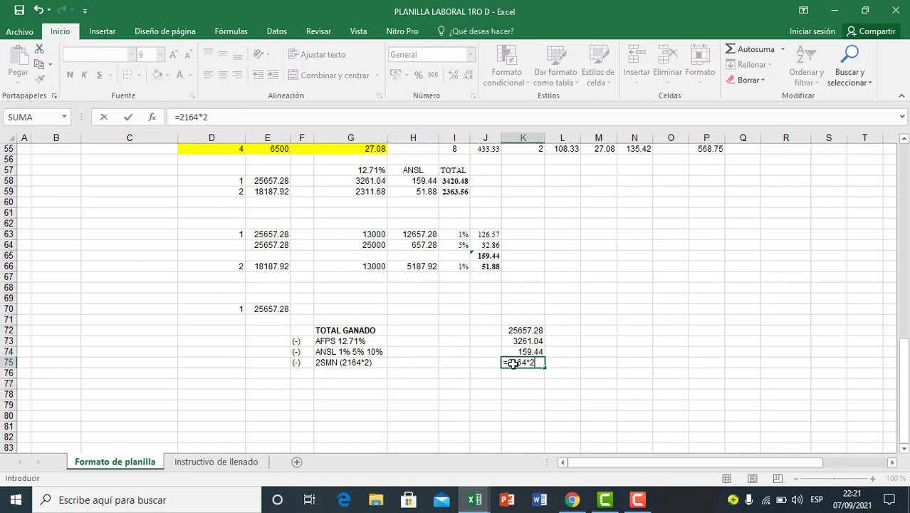
key("Return")
Step: Format the two-minimum-wages amount in K75 as a number with two decimals
left_click(528, 364)
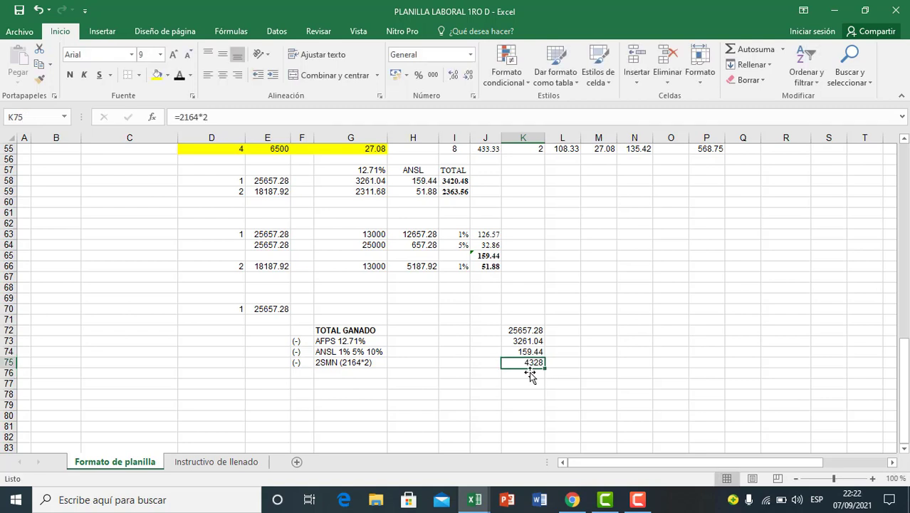
left_click(433, 77)
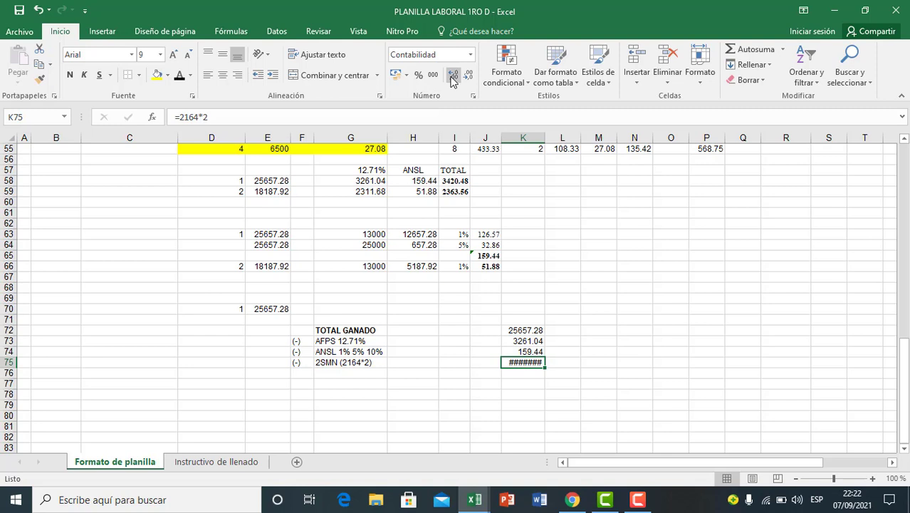
key("ctrl+z")
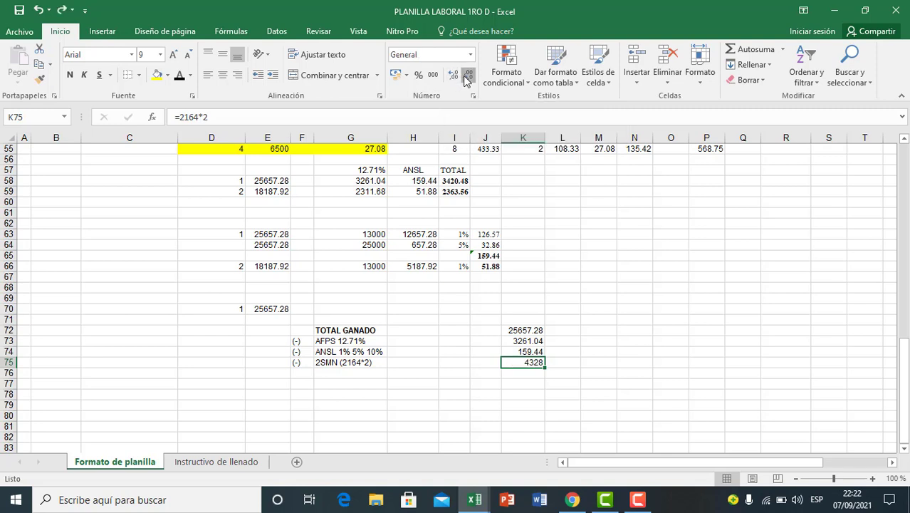
left_click(468, 76)
left_click(454, 75)
left_click(454, 75)
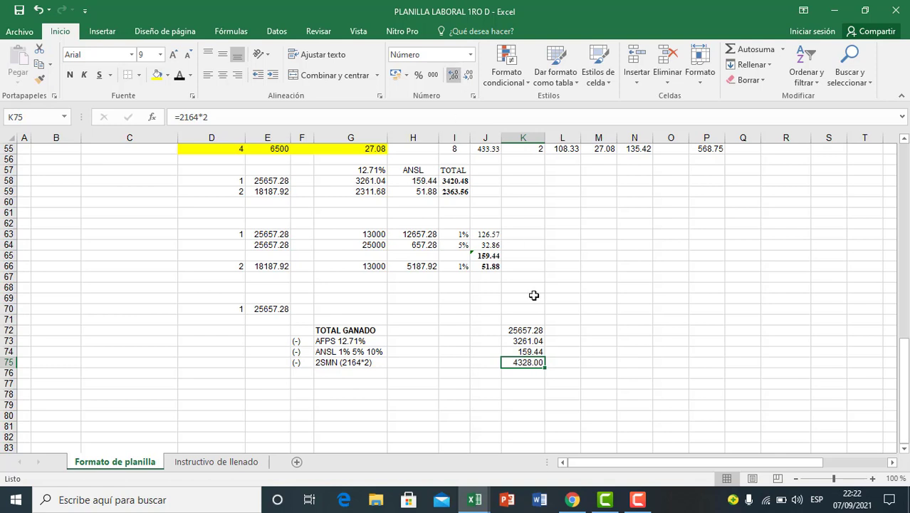
left_click(527, 405)
left_click(514, 384)
left_click(522, 363)
left_click_drag(304, 344, 376, 362)
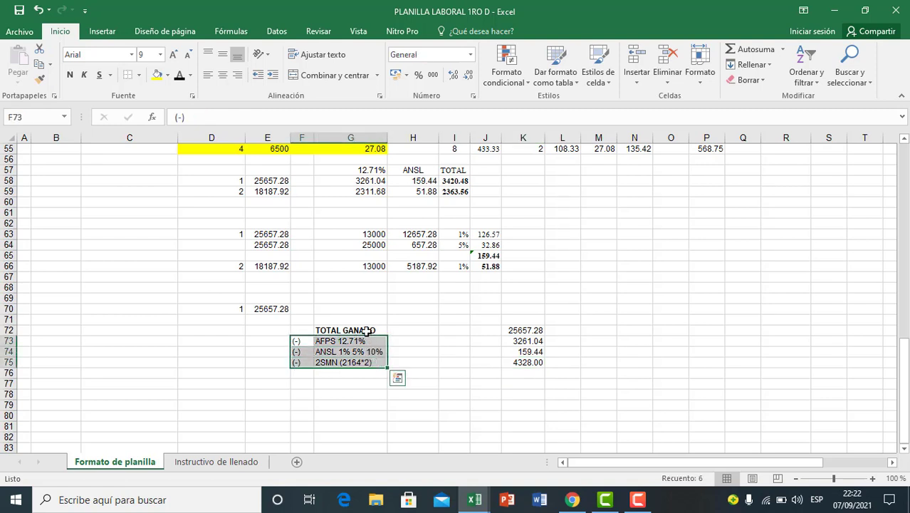
left_click(366, 330)
left_click(497, 373)
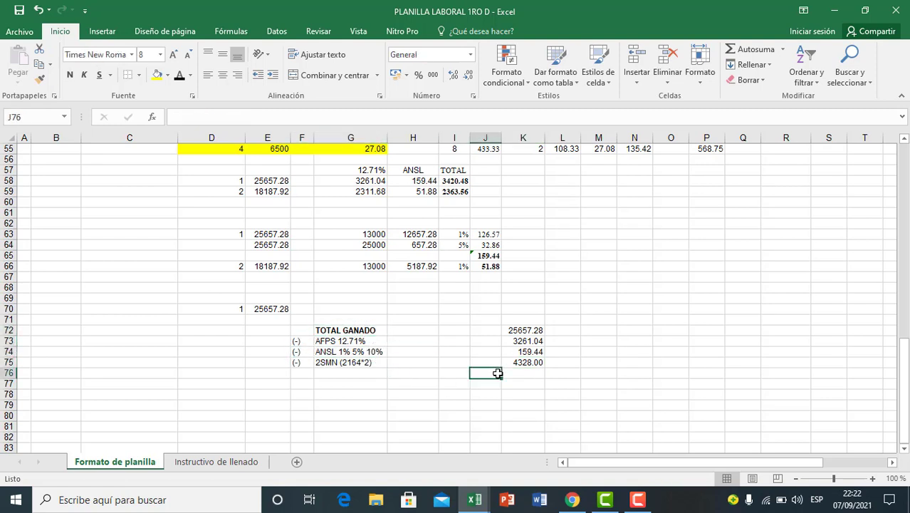
Step: Add a bottom border to K75 beneath the last deduction amount
left_click(517, 363)
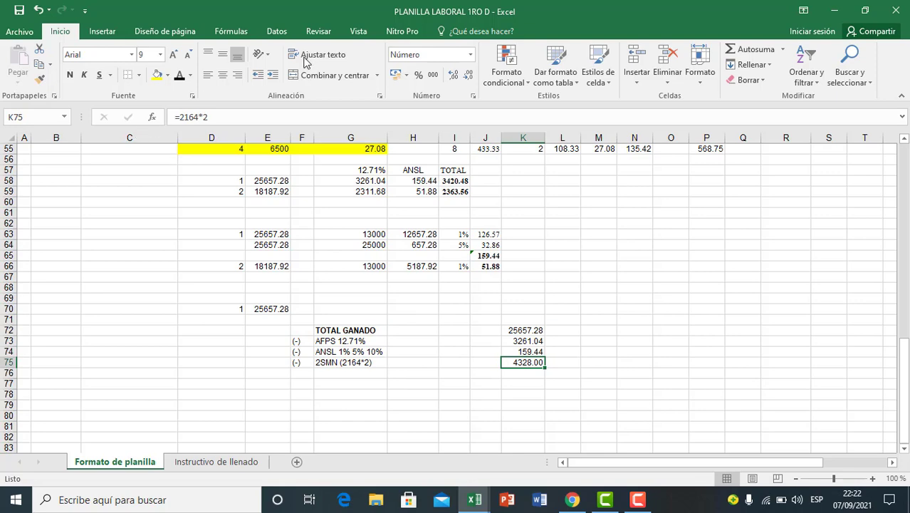
left_click(139, 75)
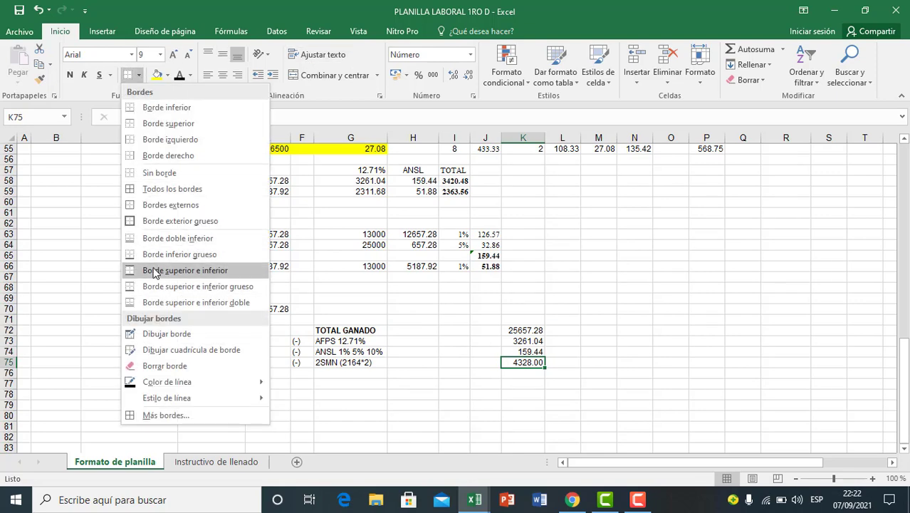
left_click(167, 107)
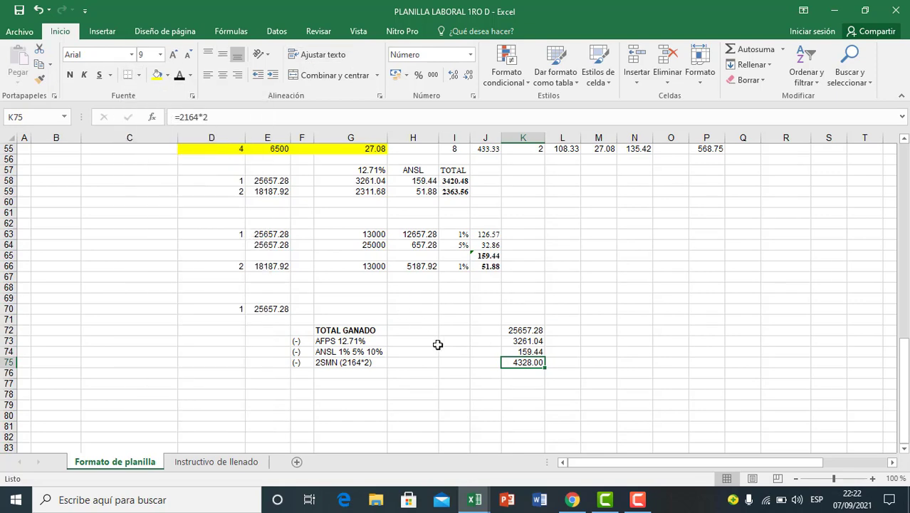
Step: Subtract the three deductions from the total earned in K76 with the formula =K72-K73-K74-K75
left_click(524, 376)
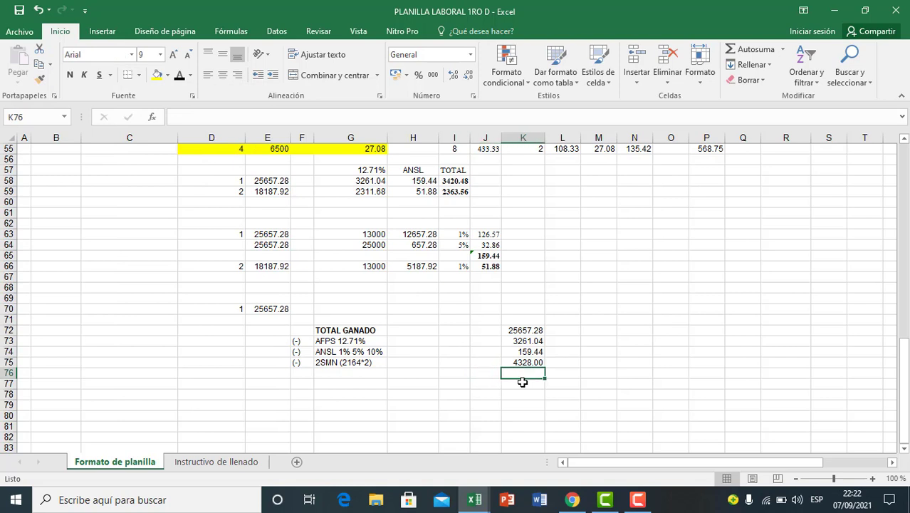
type("=")
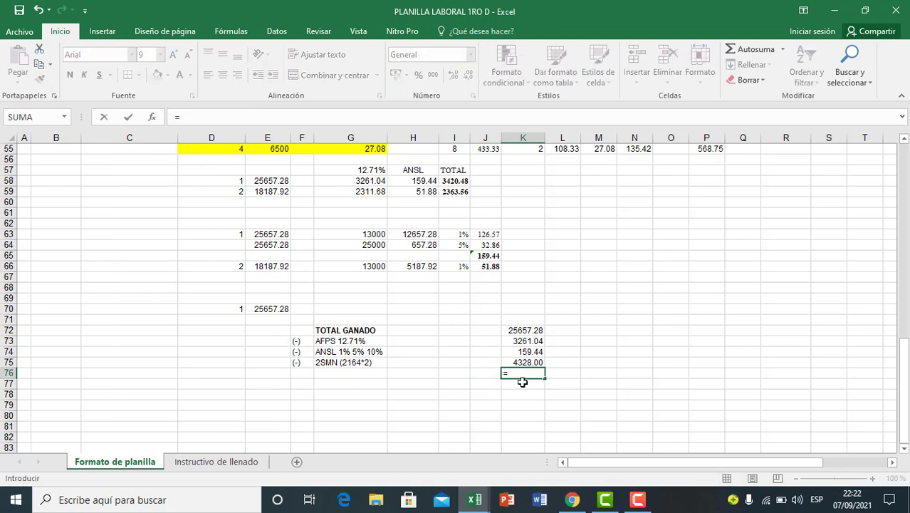
left_click(532, 330)
type("-")
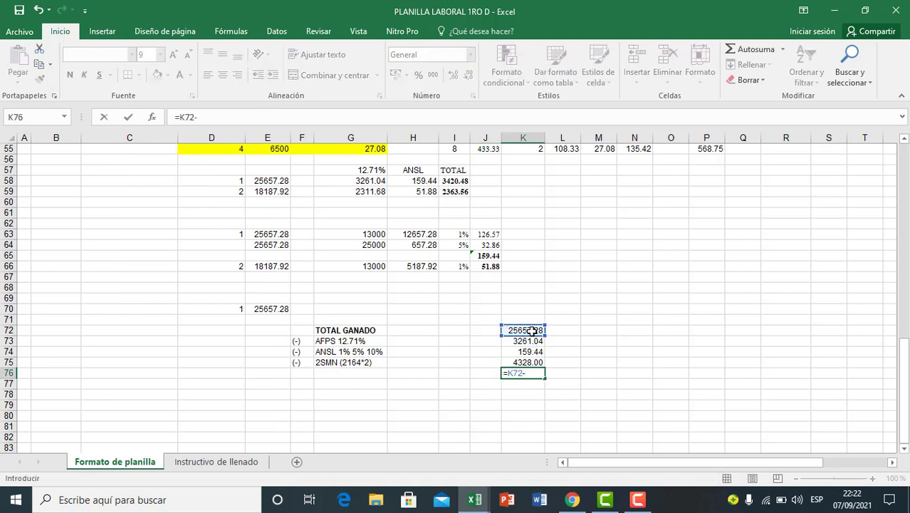
left_click(525, 342)
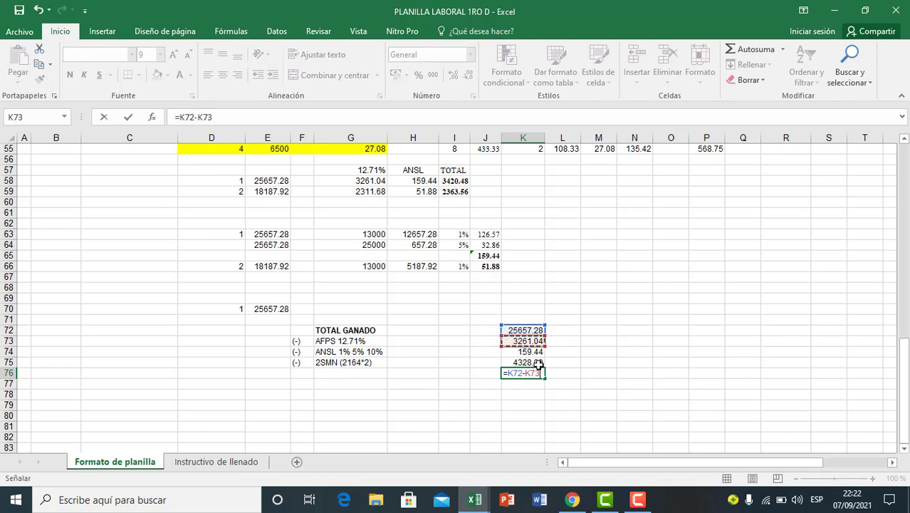
type("-")
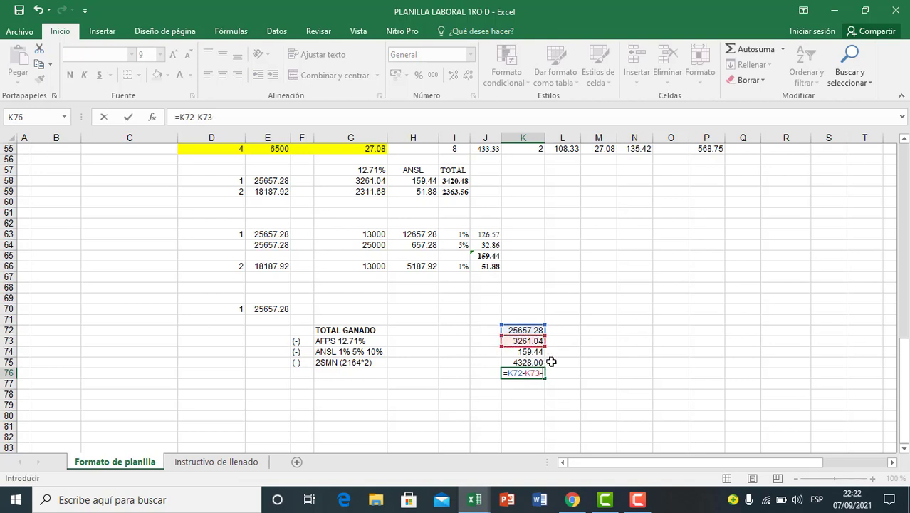
left_click(524, 353)
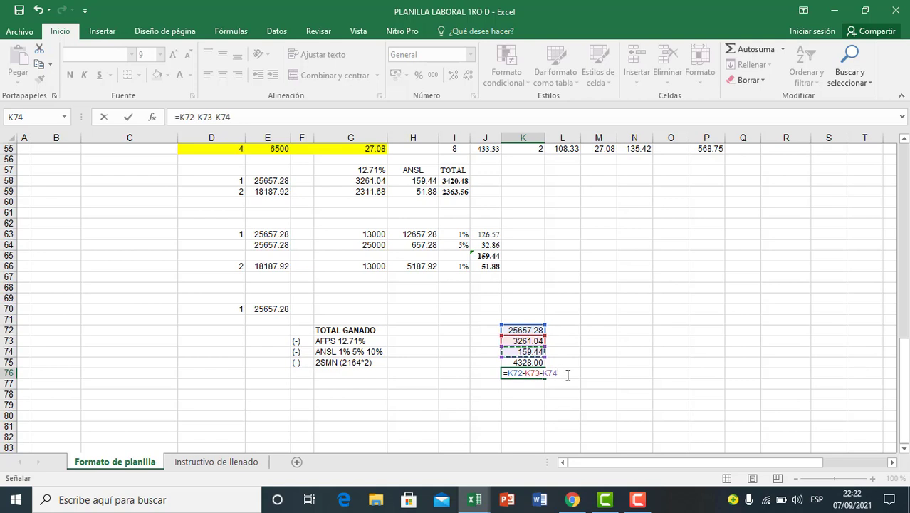
type("-")
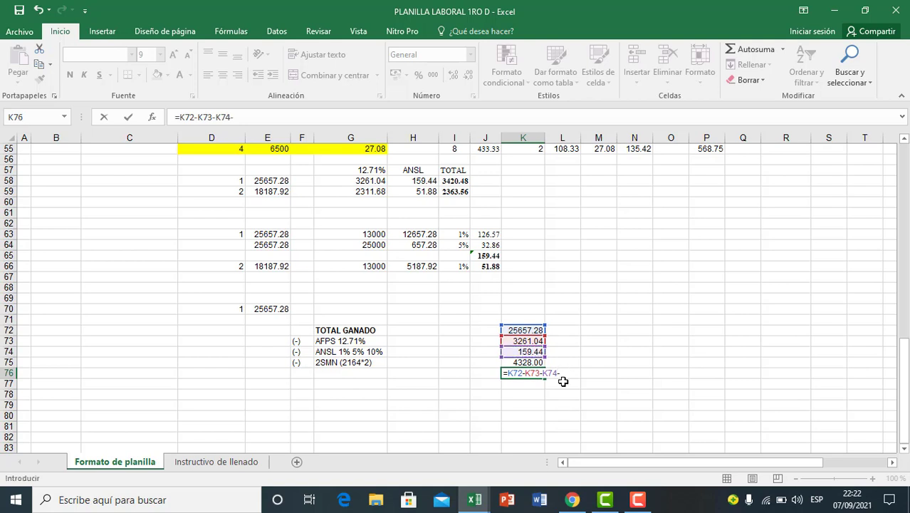
left_click(524, 362)
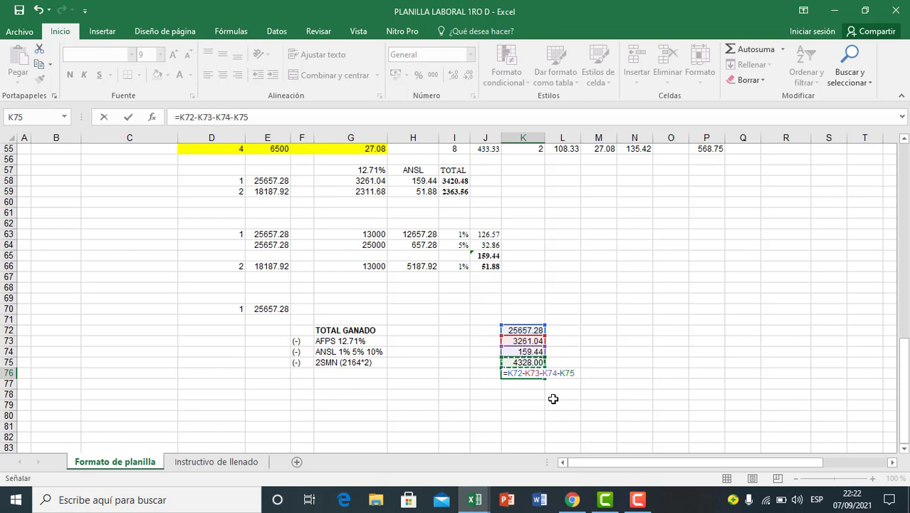
key("Return")
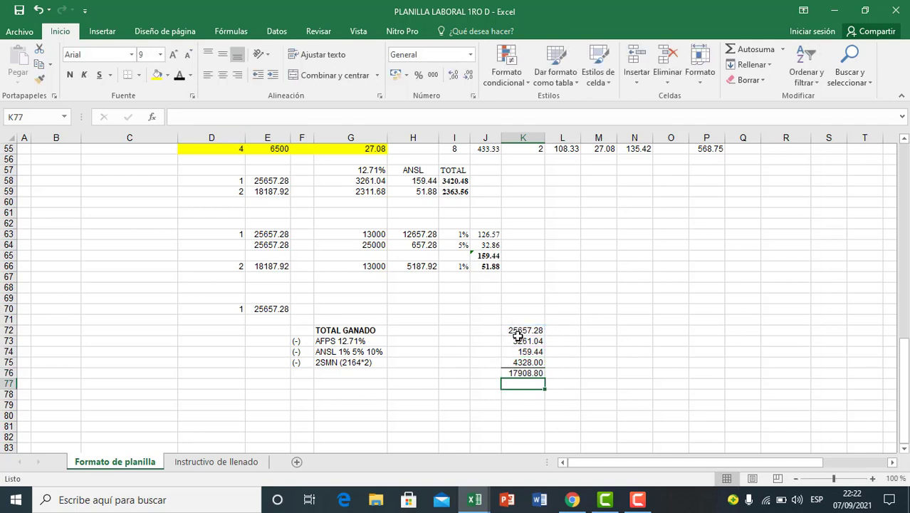
Step: Make the resulting amount in K76 bold and give the cell an outside border
left_click(523, 372)
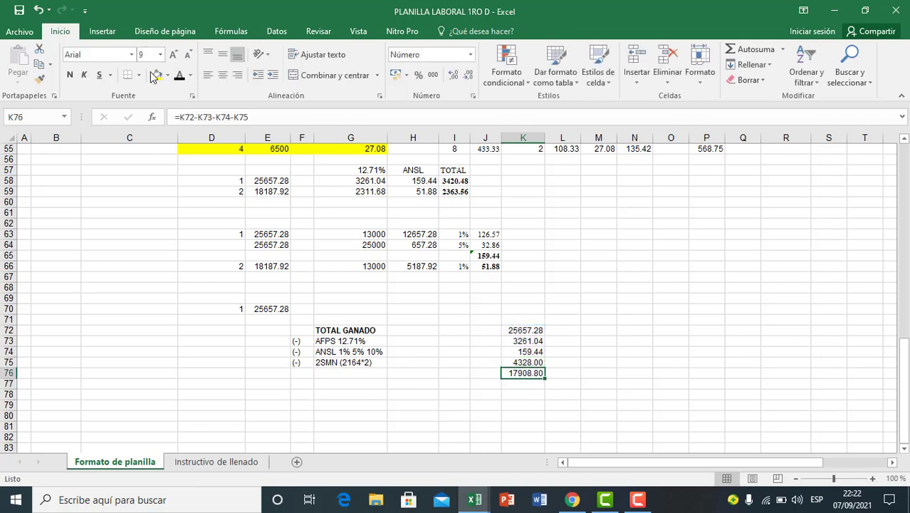
left_click(69, 75)
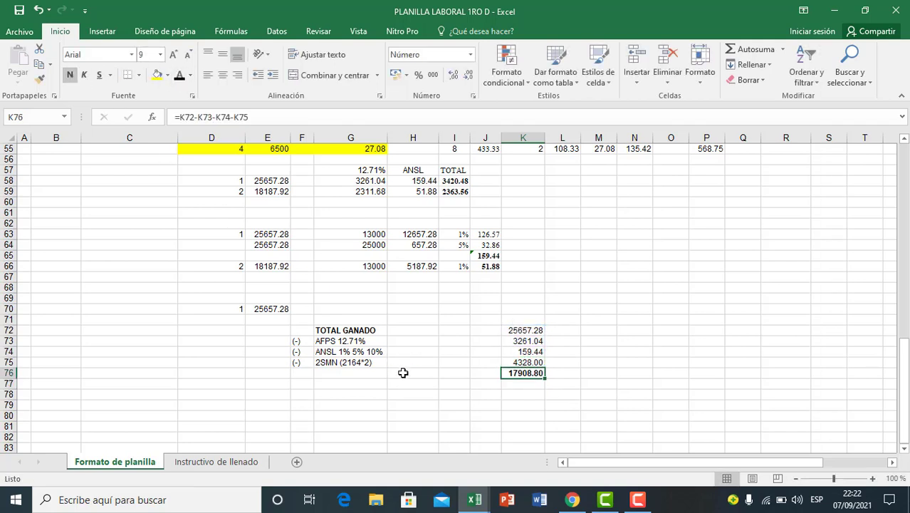
left_click(138, 75)
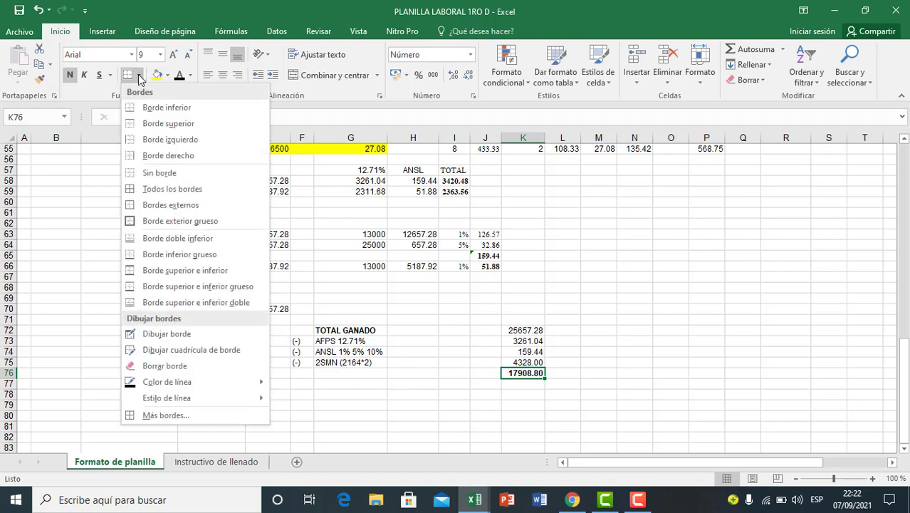
left_click(164, 205)
left_click(453, 393)
left_click(523, 394)
left_click(522, 373)
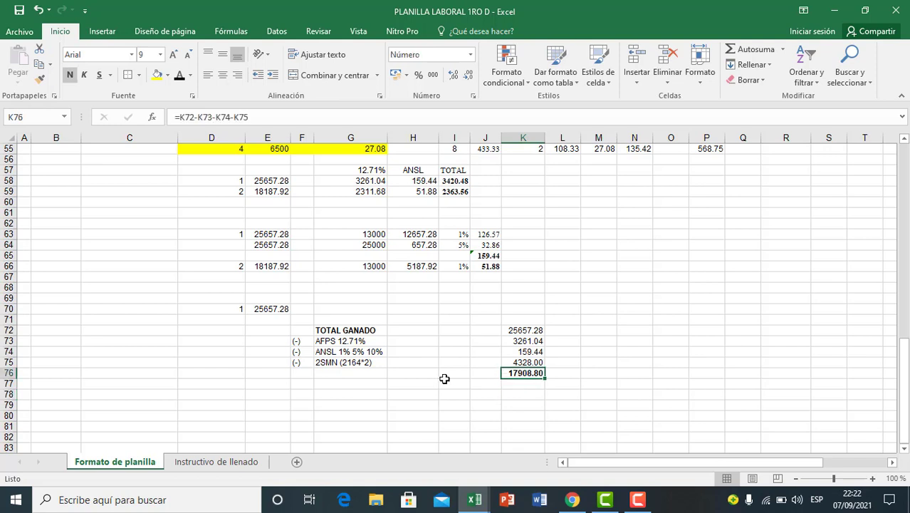
Step: Enter the label BASE IMPONIBLE DEL IMPUESTO in G76, on the row of the calculated result
left_click(350, 372)
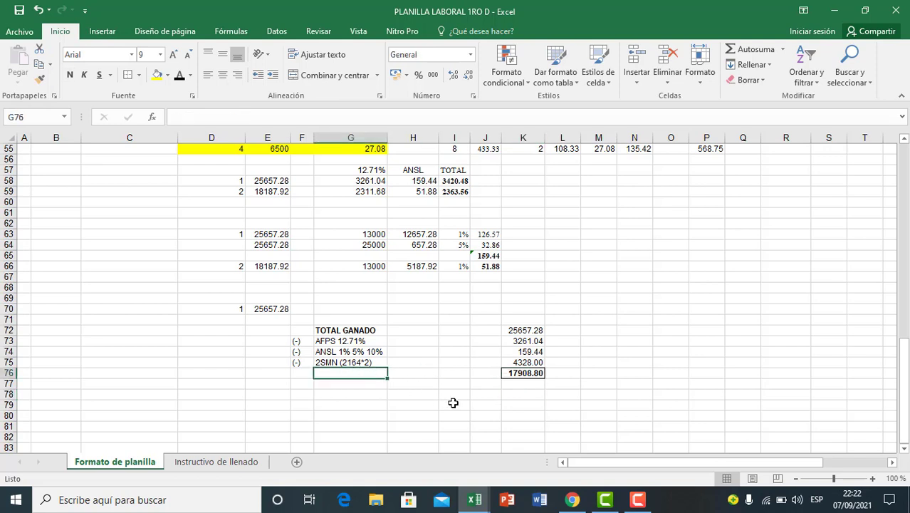
type("BASE")
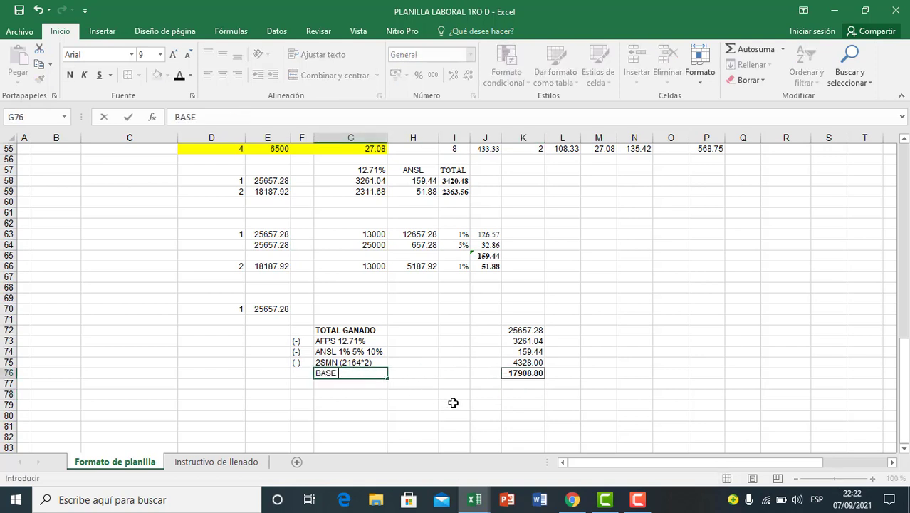
type(" IMPONIBL")
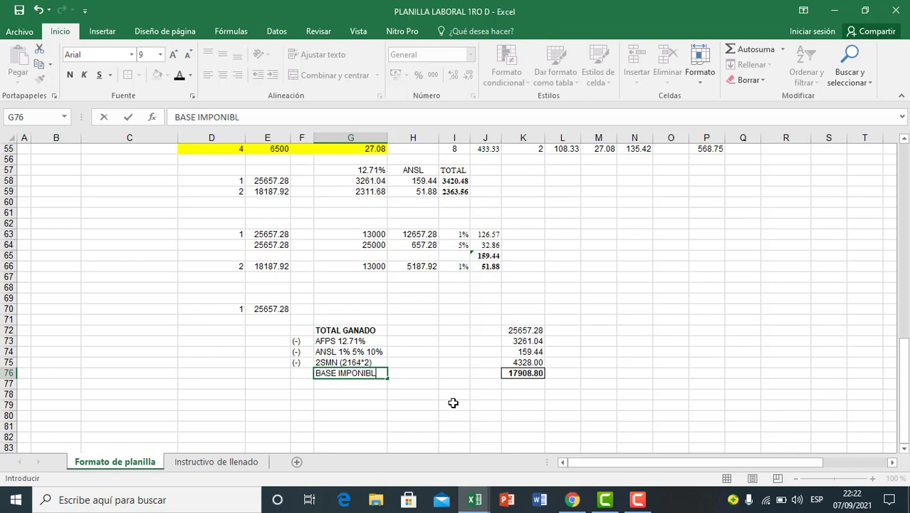
type("E DEL IMPUESTO")
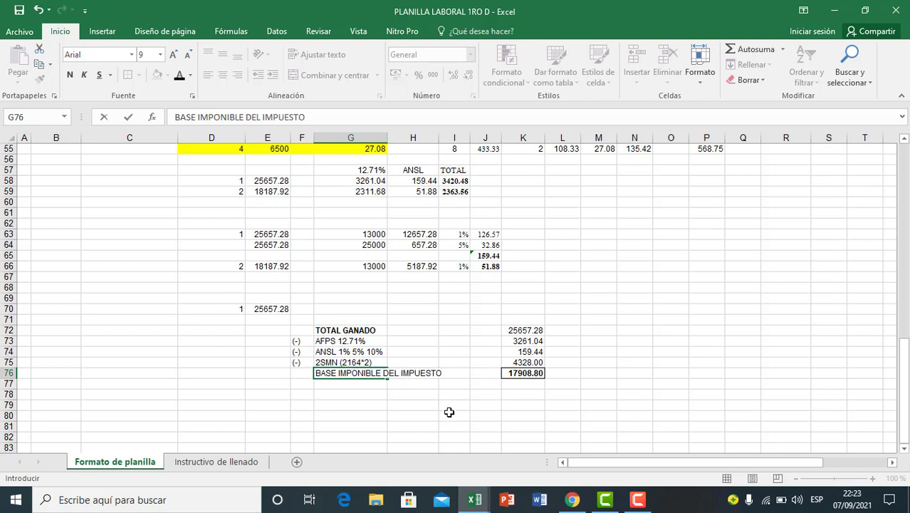
left_click(449, 412)
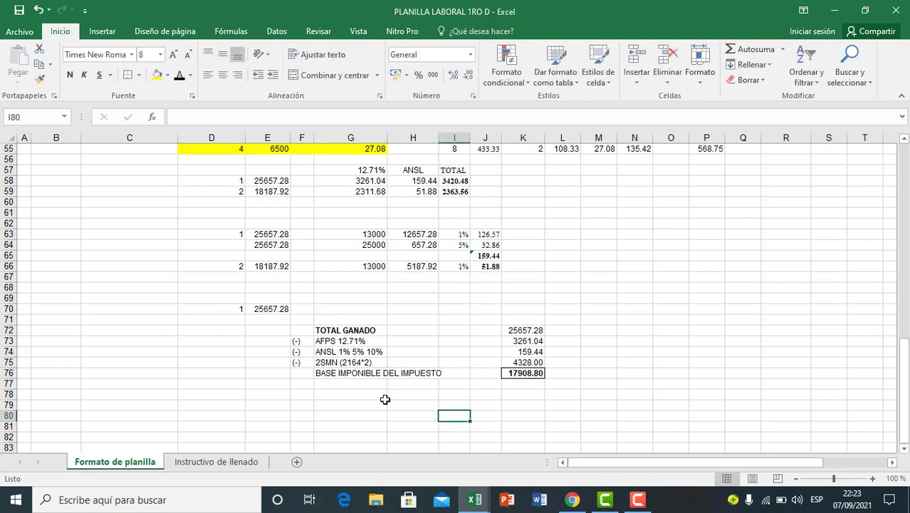
left_click(384, 403)
left_click(349, 372)
left_click_drag(349, 373, 527, 372)
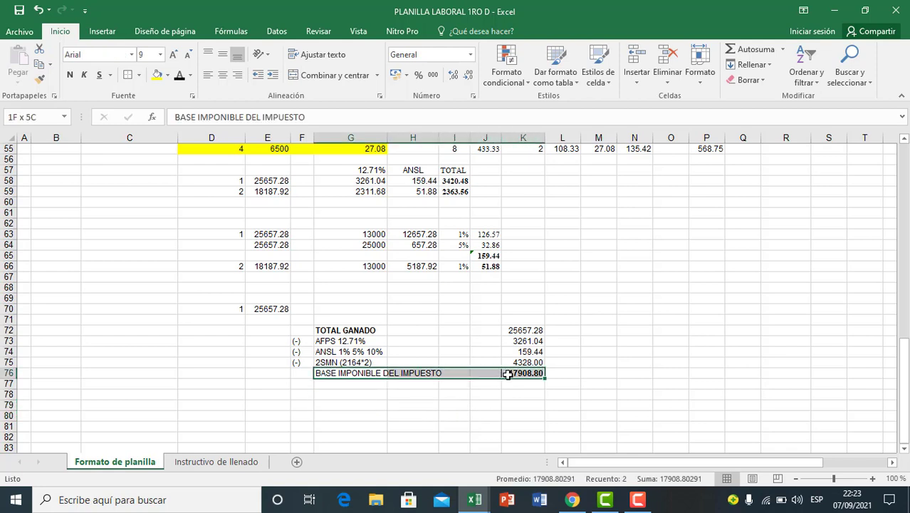
left_click(487, 395)
Step: Enter the label RC-IVA 13% in G77, beneath BASE IMPONIBLE DEL IMPUESTO
left_click(363, 384)
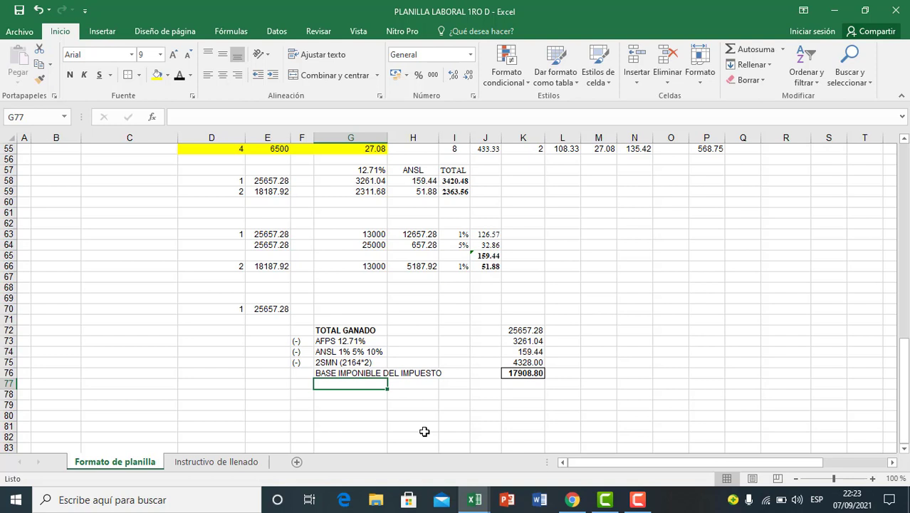
type("RC-IVA 13%")
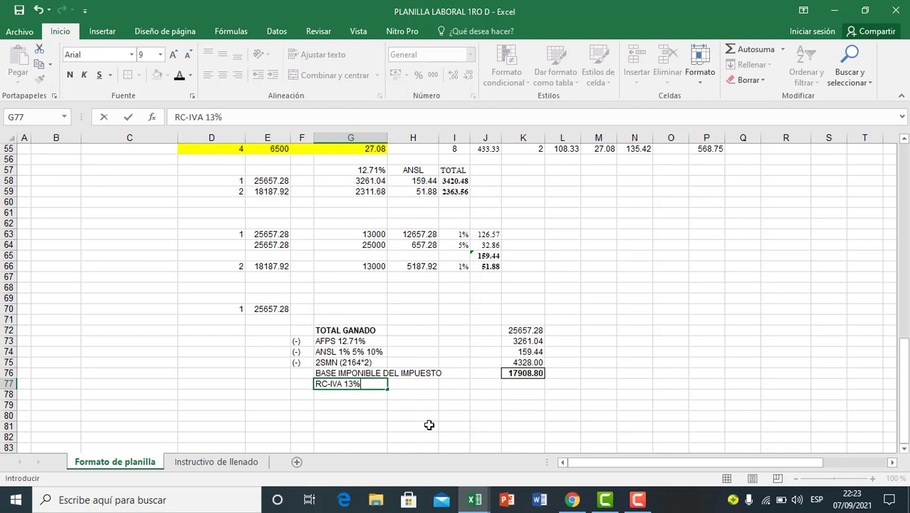
key("Tab")
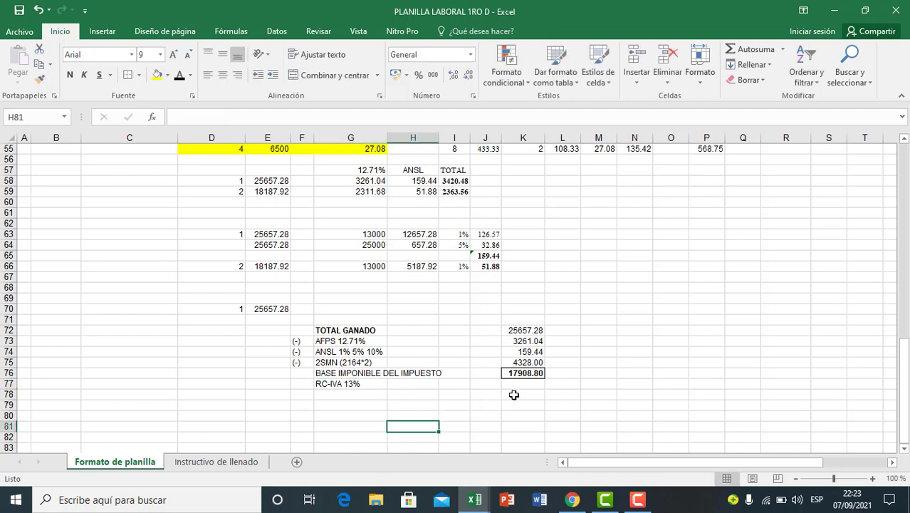
Step: Calculate the 13% RC-IVA on the taxable base in K77 with the formula =K76*13%
left_click(520, 386)
type("=")
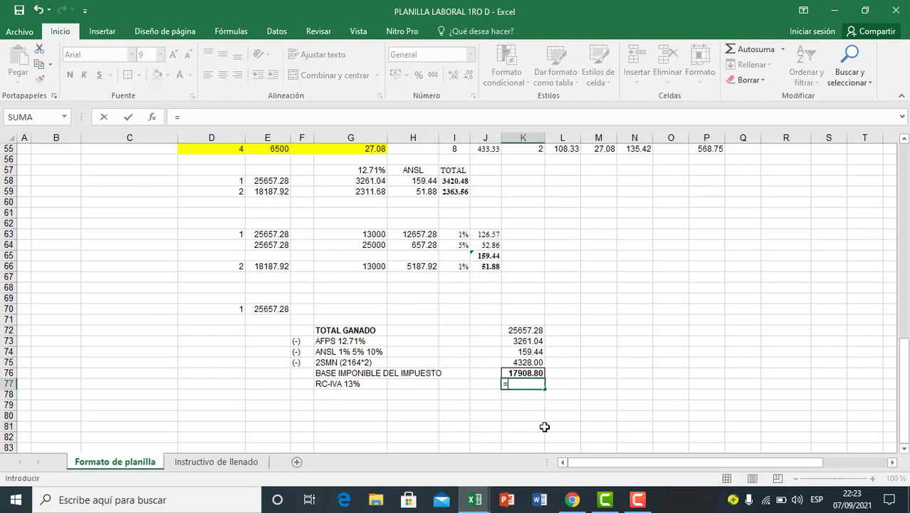
left_click(525, 373)
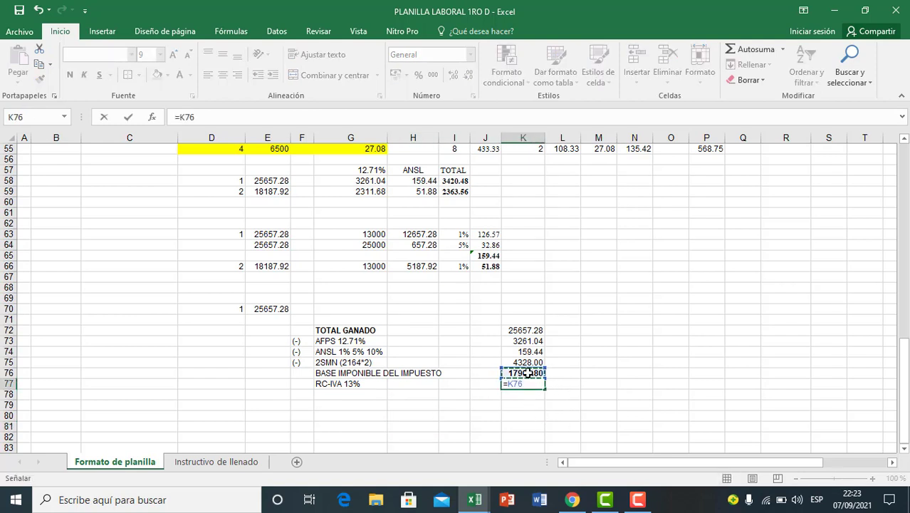
type("*")
key("Return")
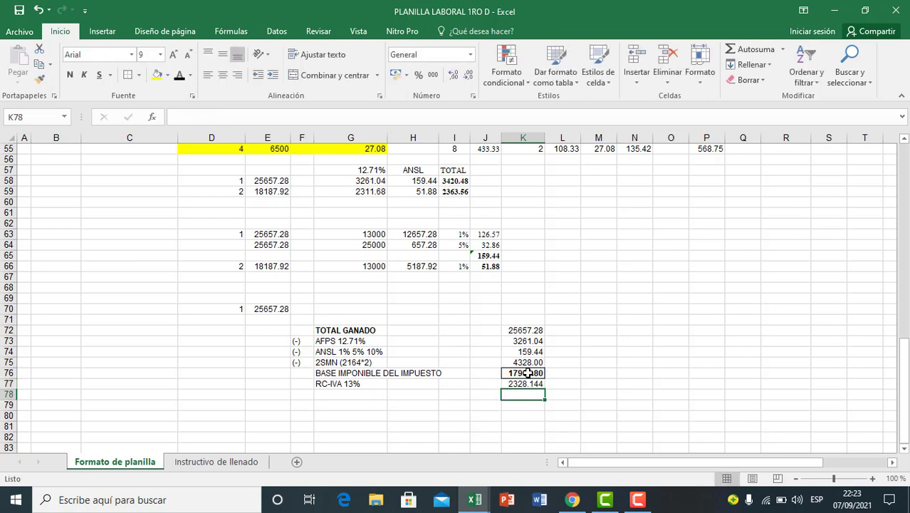
left_click(491, 425)
Step: Show the RC-IVA amount in K77 with two decimals and fill the cell yellow
left_click(516, 386)
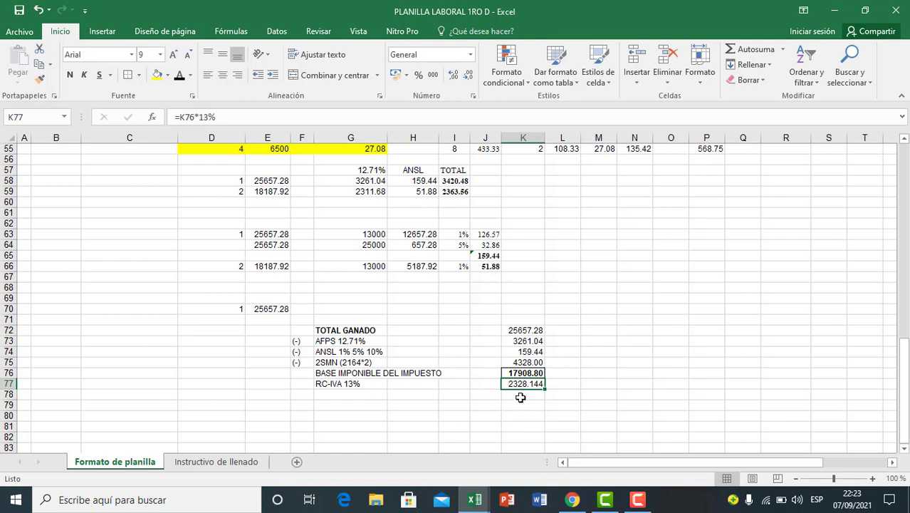
left_click(468, 77)
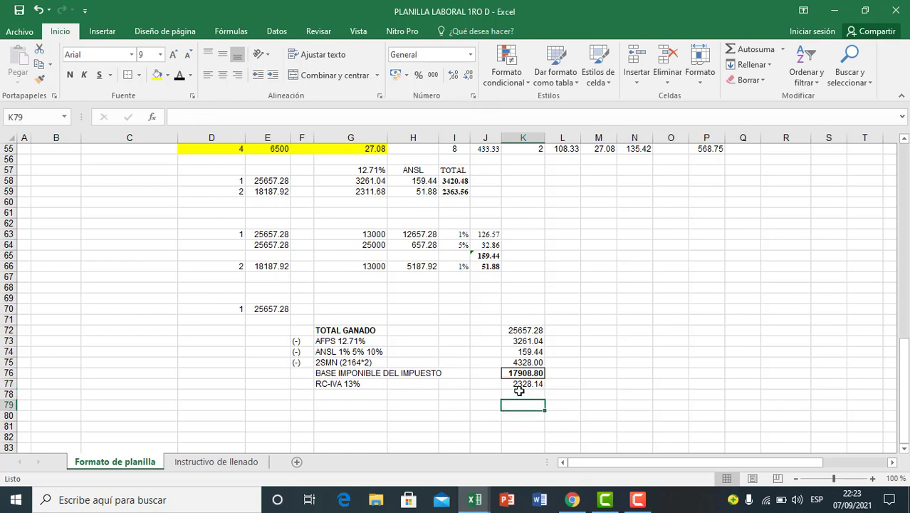
left_click(157, 75)
left_click(533, 423)
scroll(483, 398, "down", 2)
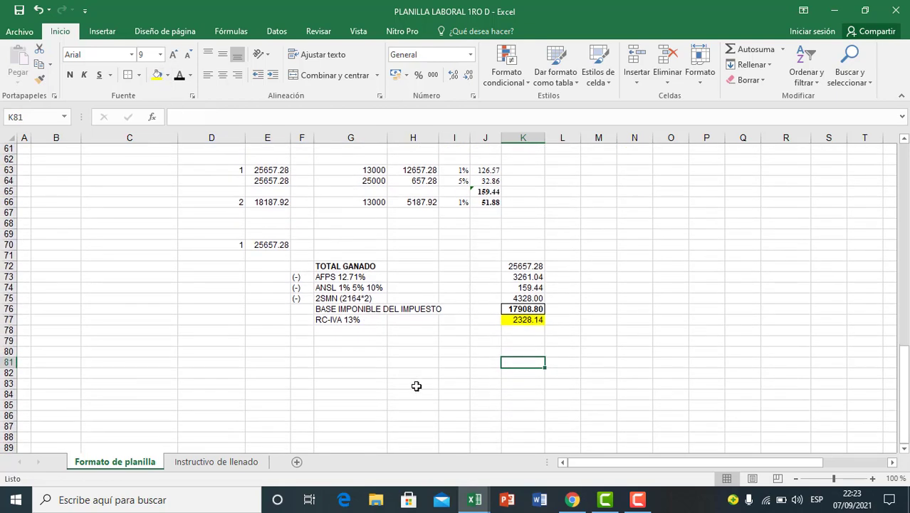
left_click(417, 384)
left_click(309, 360)
left_click(424, 342)
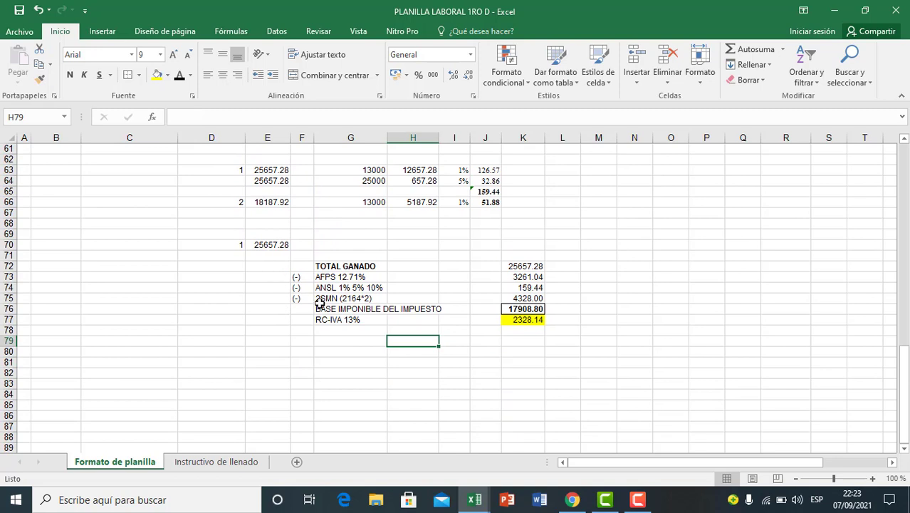
left_click(531, 321)
left_click(302, 342)
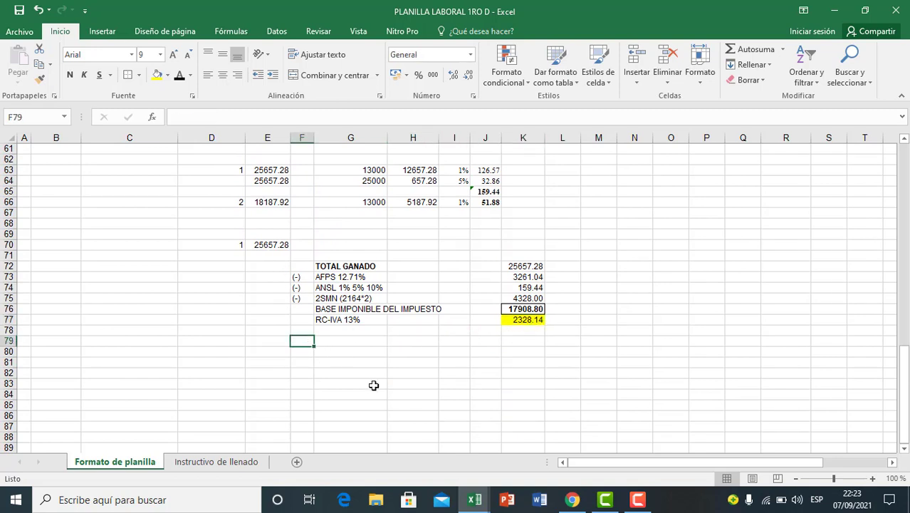
Step: Enter the heading PAGOS ACUENTA: in G79 and make it bold
left_click(335, 340)
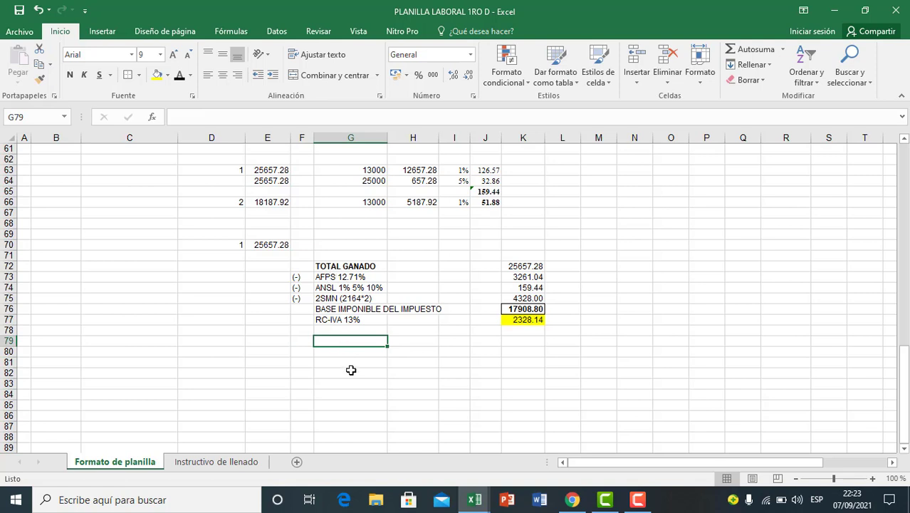
type("PAGOS ACUENTA")
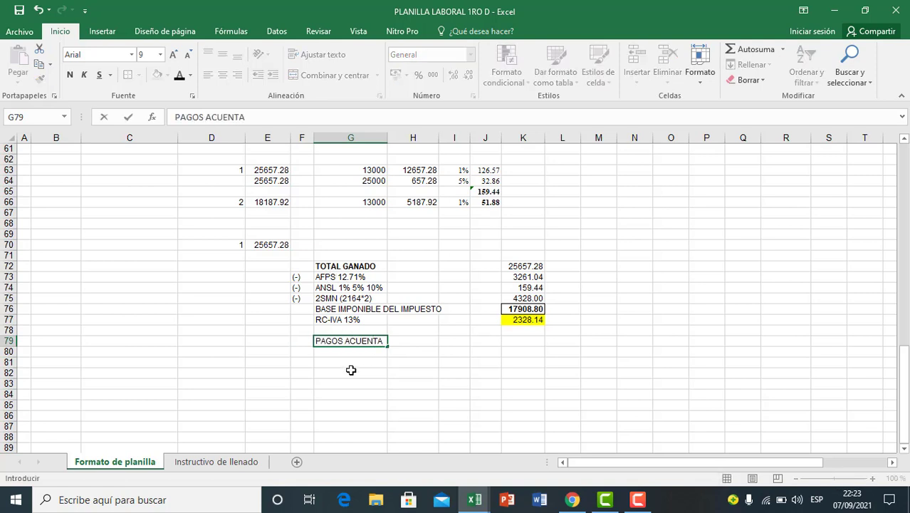
type(":")
left_click(312, 373)
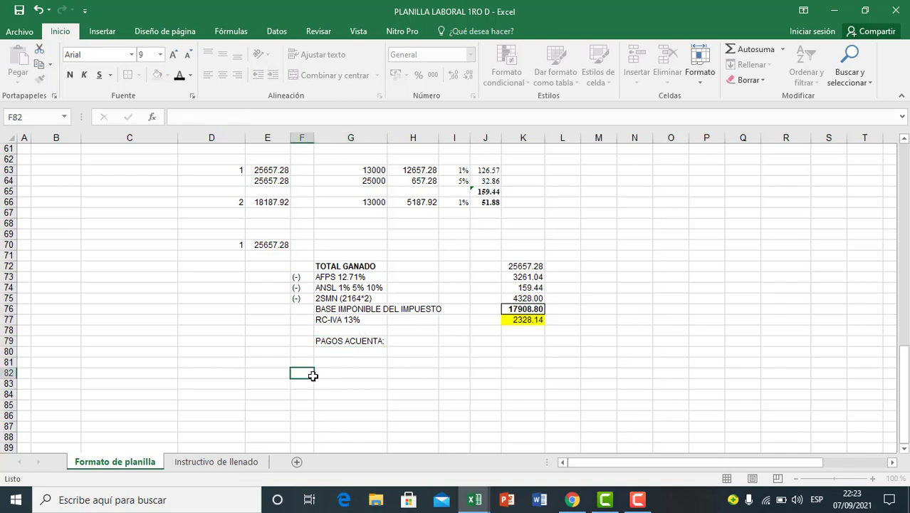
left_click(335, 340)
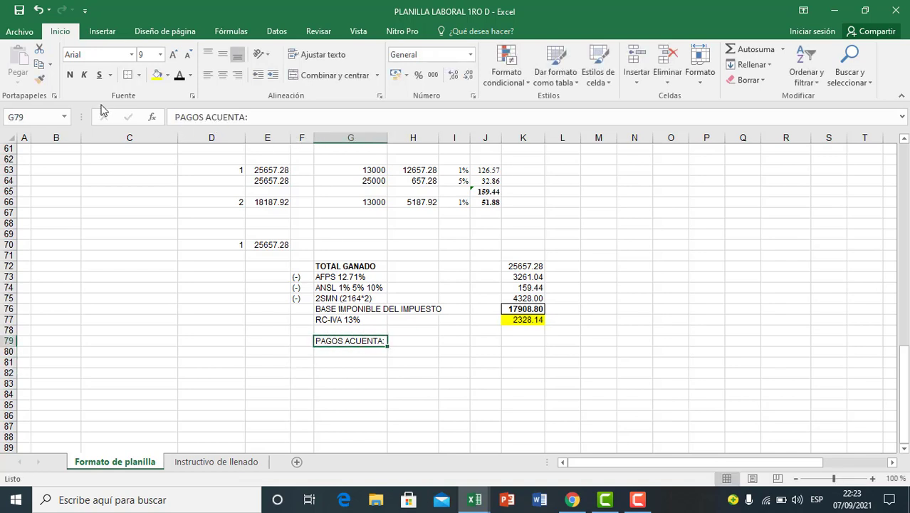
left_click(69, 75)
left_click(369, 370)
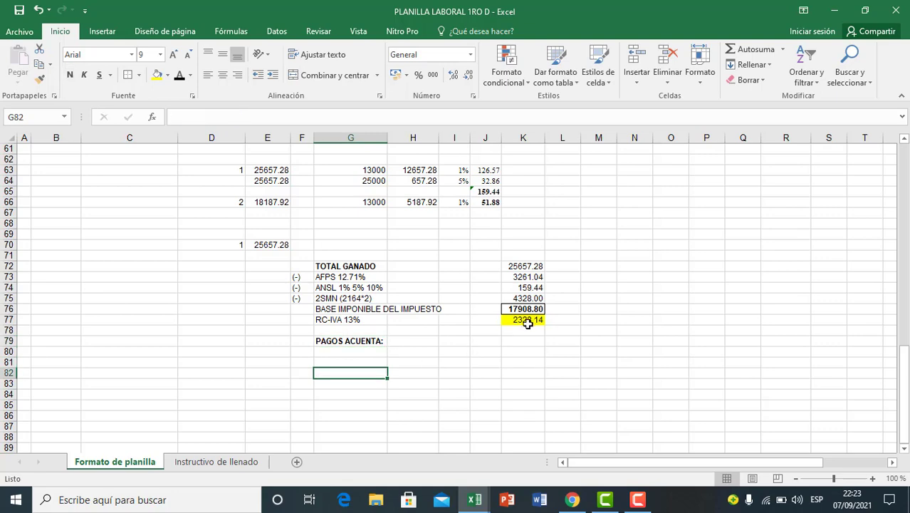
left_click(526, 320)
left_click(520, 352)
left_click(454, 381)
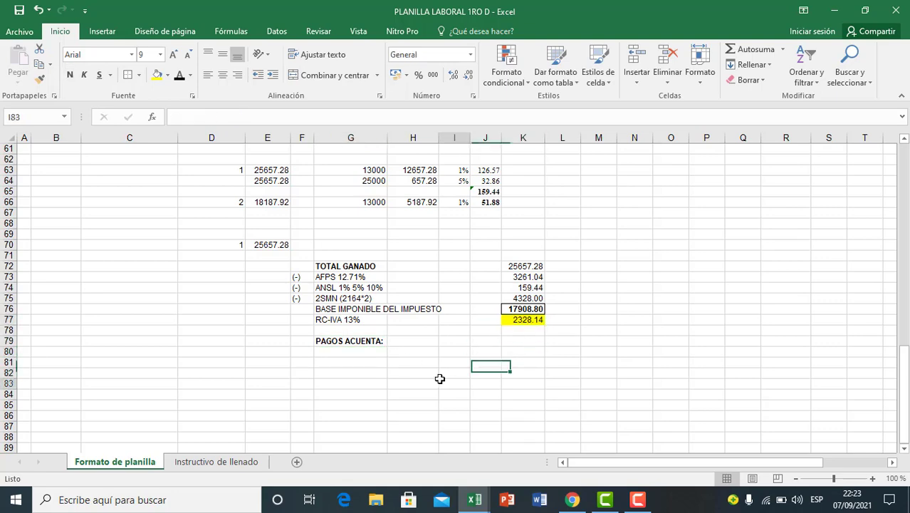
left_click(341, 374)
left_click(347, 352)
scroll(347, 366, "down", 1)
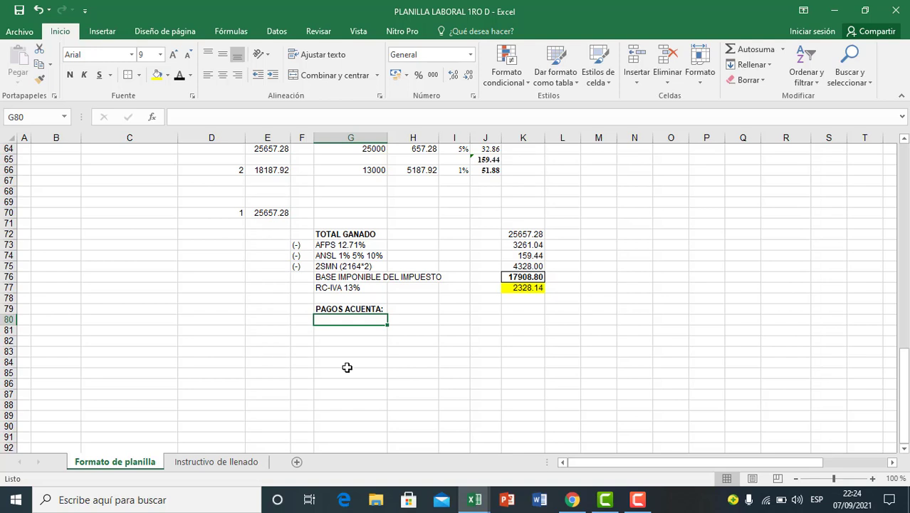
left_click(352, 371)
left_click(335, 318)
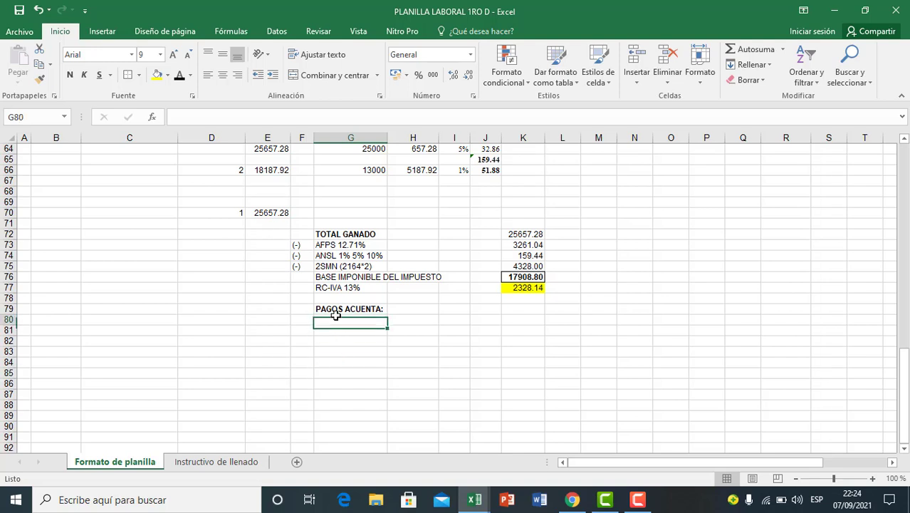
left_click(337, 339)
left_click(339, 321)
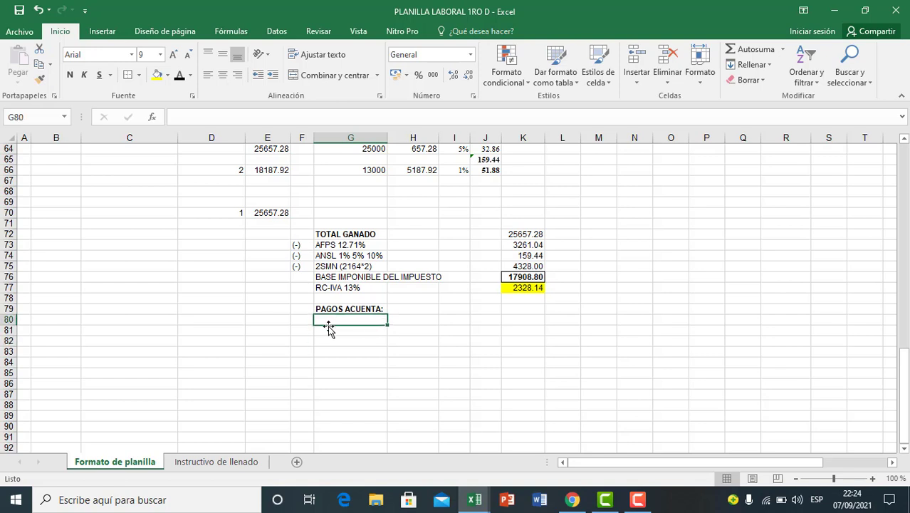
Step: Copy the three (-) markers from F73:F75 into F80:F82, beneath the PAGOS ACUENTA: heading row
left_click(306, 322)
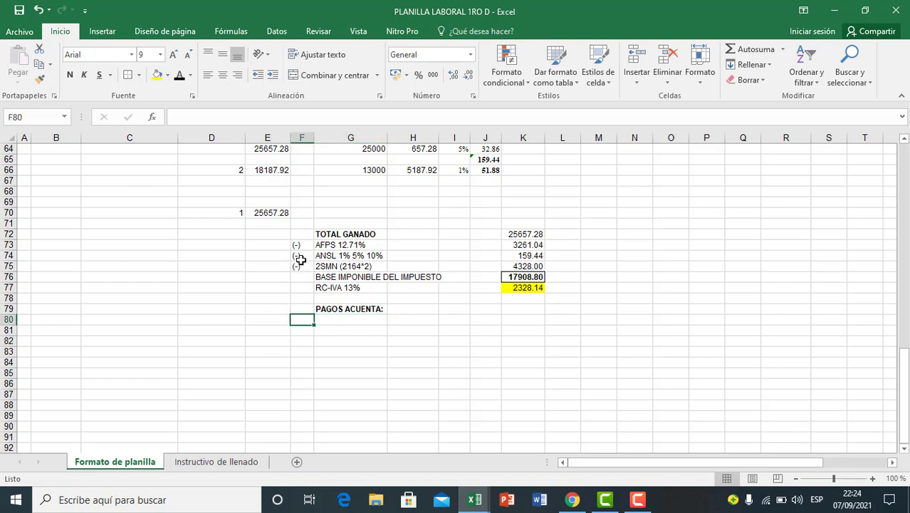
left_click_drag(299, 245, 303, 266)
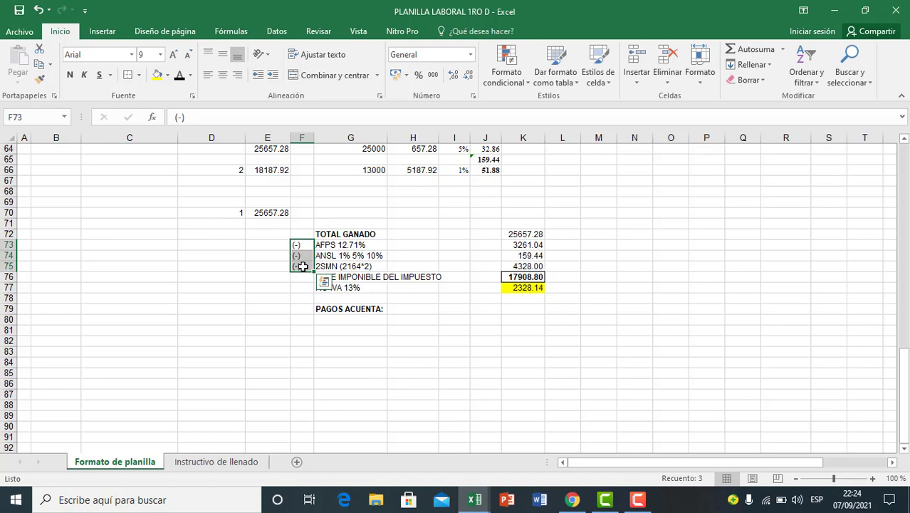
key("ctrl+c")
left_click(307, 320)
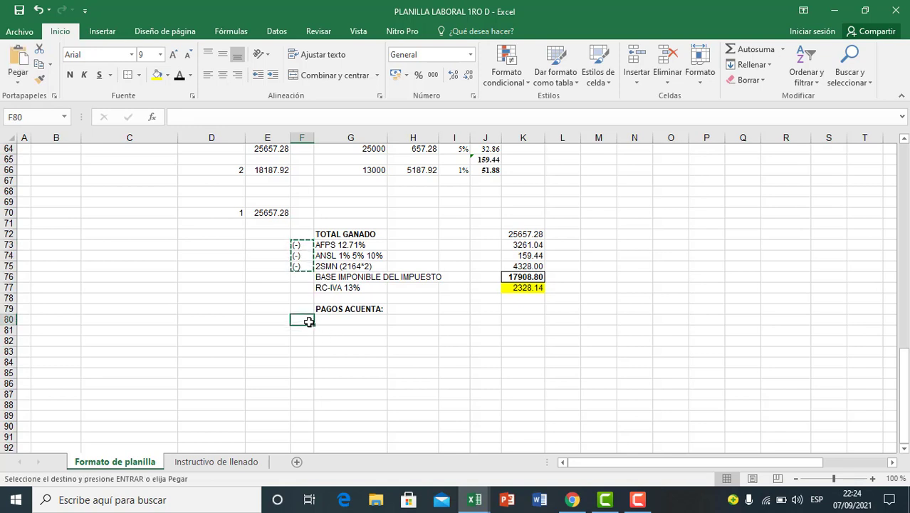
key("ctrl+v")
left_click(341, 322)
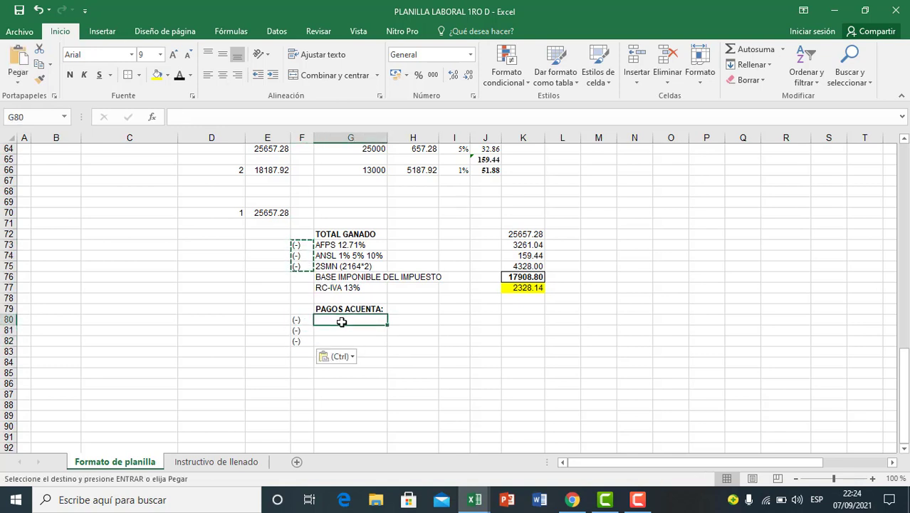
key("Escape")
Step: Enter the label 13% 2SMN in G80 as the first payment on account
left_click(339, 351)
left_click(338, 322)
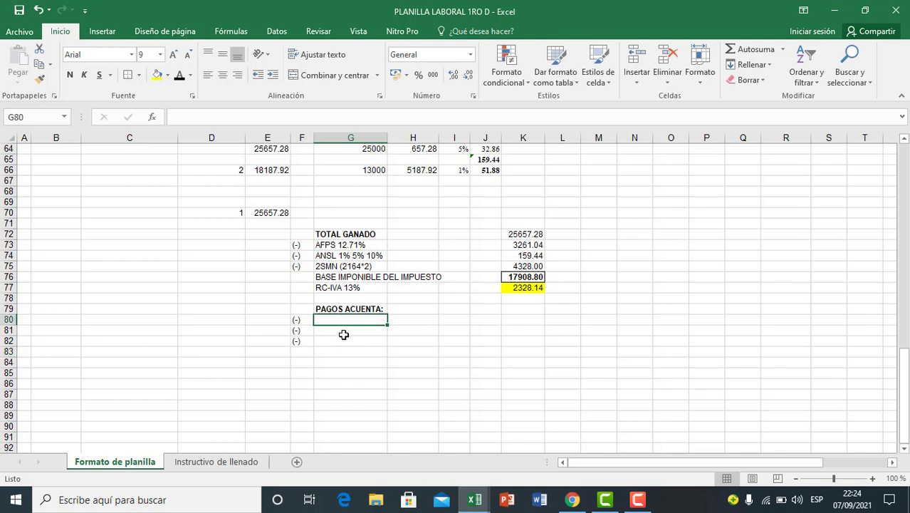
type("13% 2S")
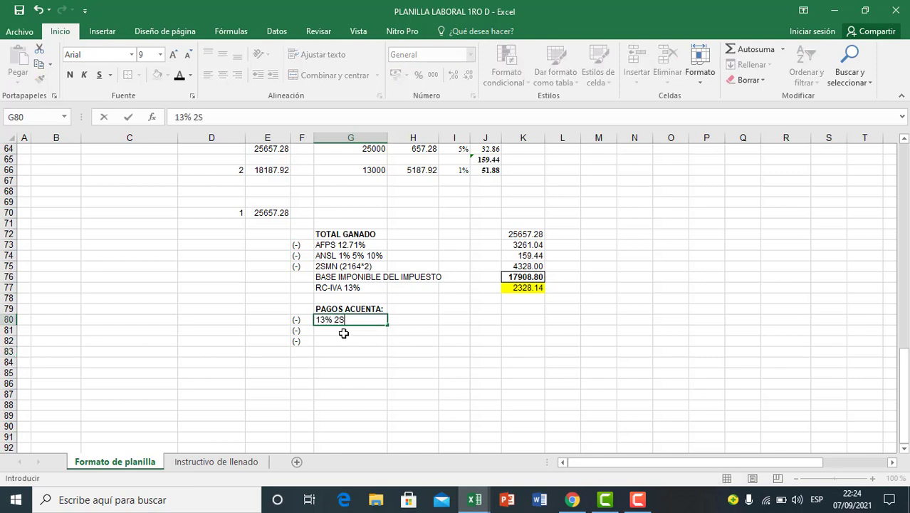
type("MN")
key("Return")
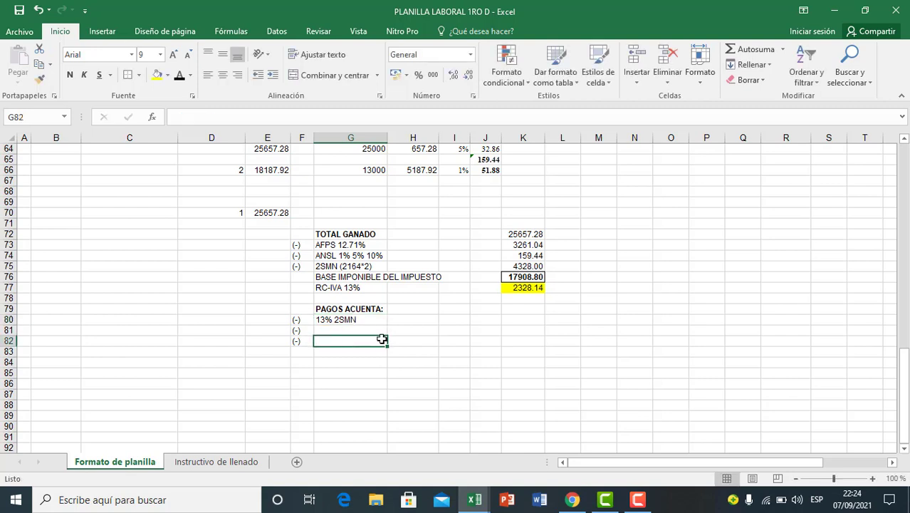
Step: Calculate 13% of the two minimum wages in K80 with the formula =K75*13%
left_click(513, 321)
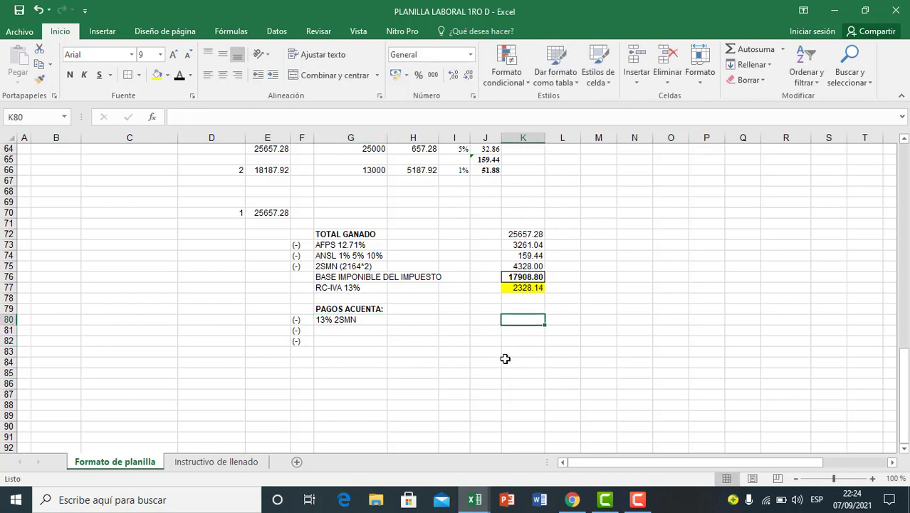
type("=")
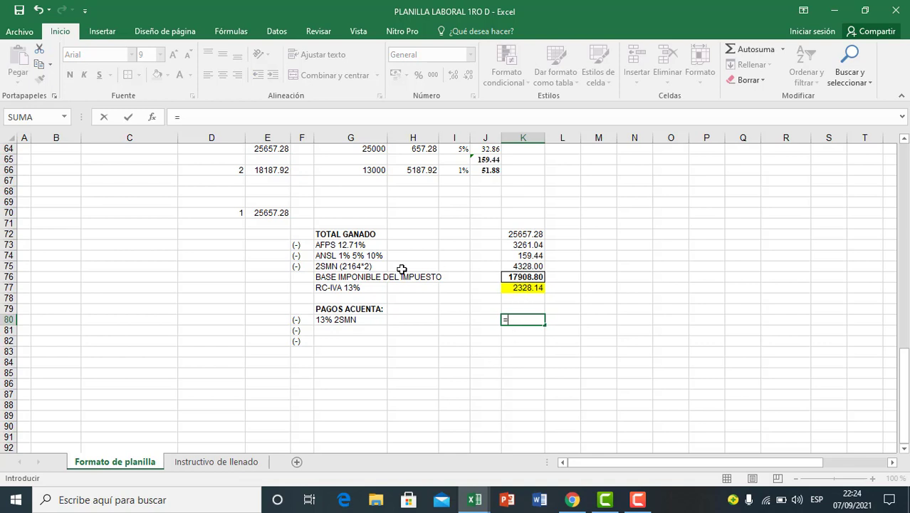
left_click(528, 267)
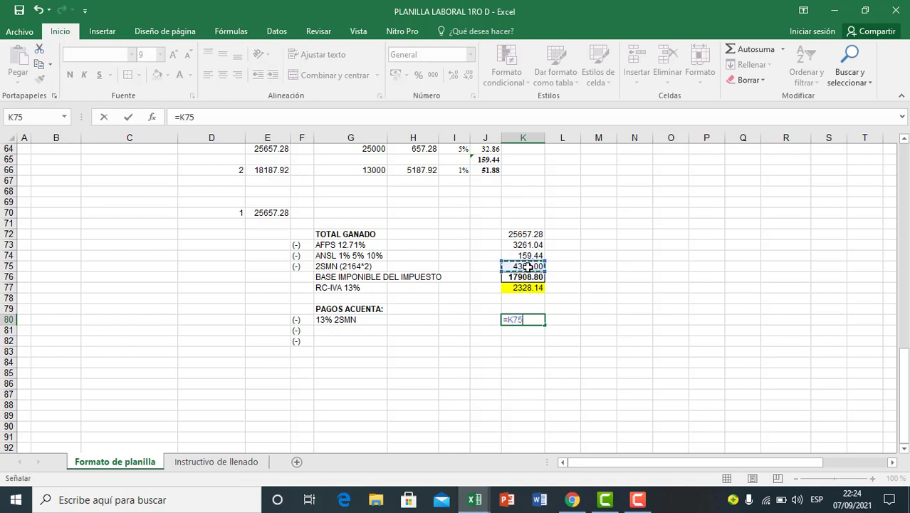
type("*")
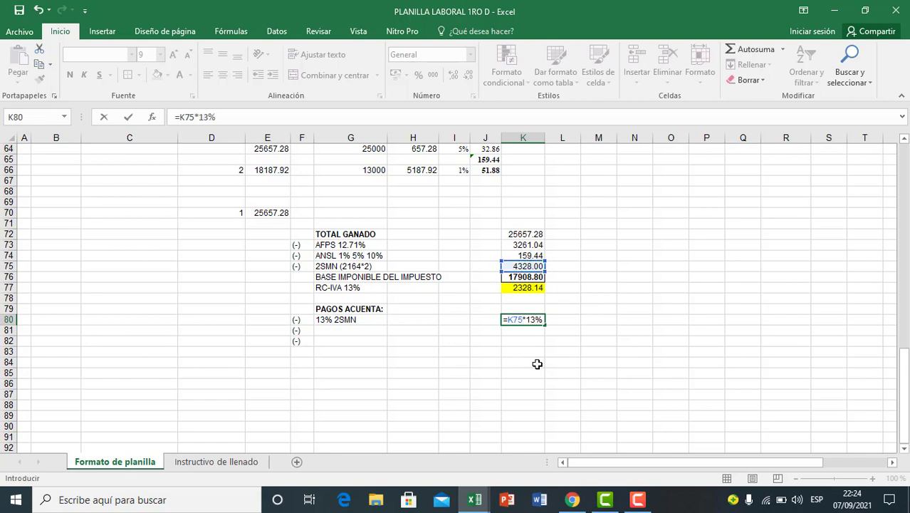
type("13%")
key("Return")
left_click(522, 372)
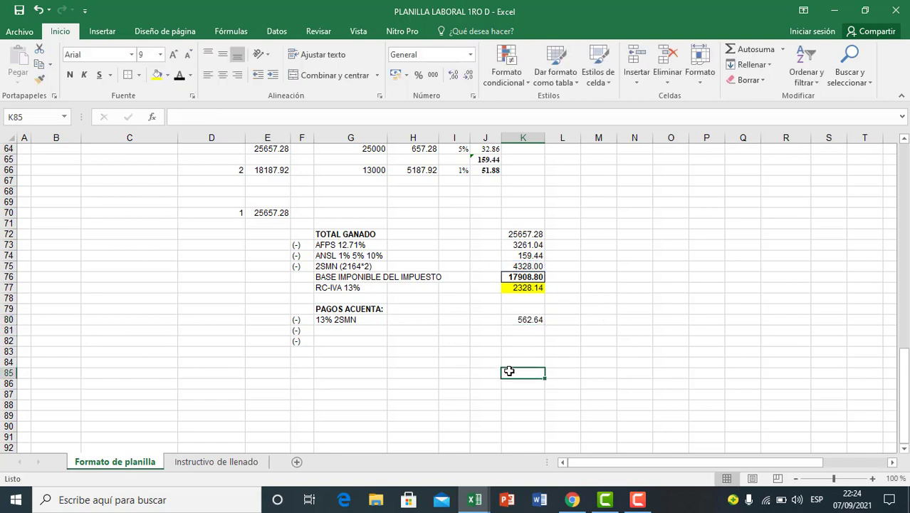
left_click(530, 320)
left_click(525, 332)
left_click(525, 321)
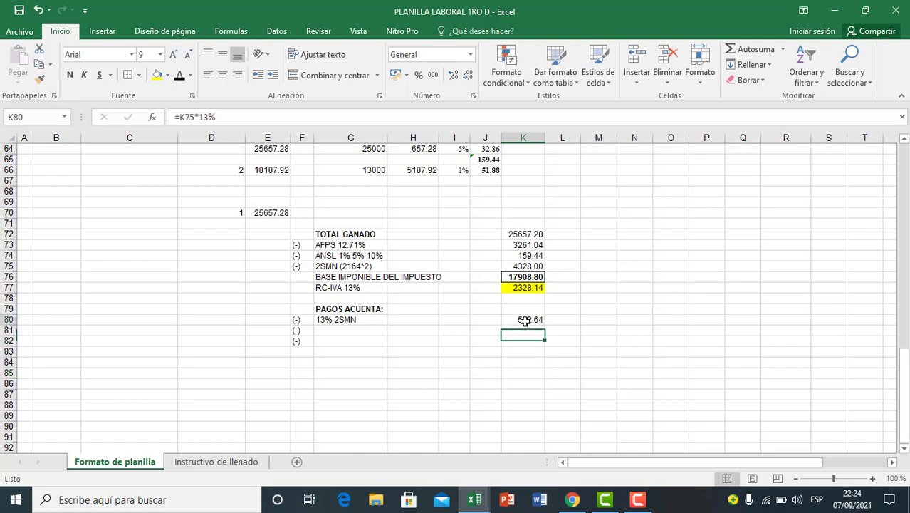
left_click(524, 331)
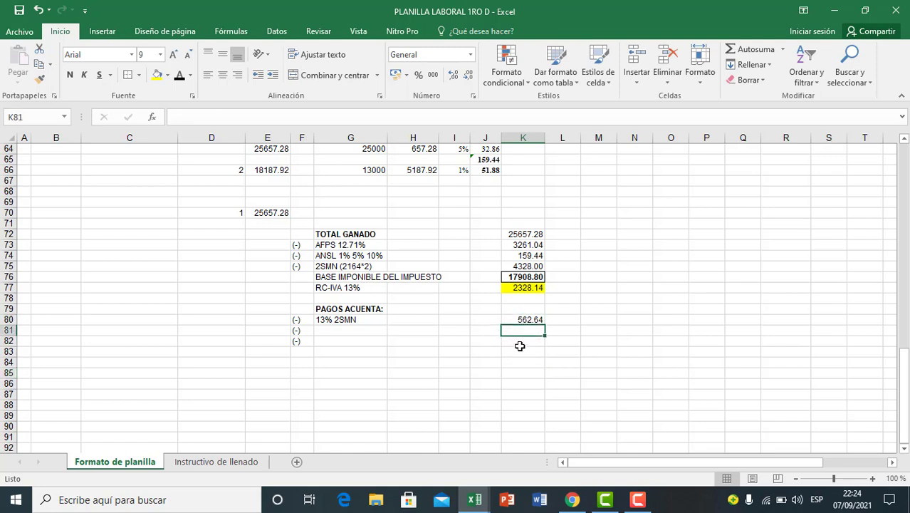
left_click(453, 351)
left_click(336, 332)
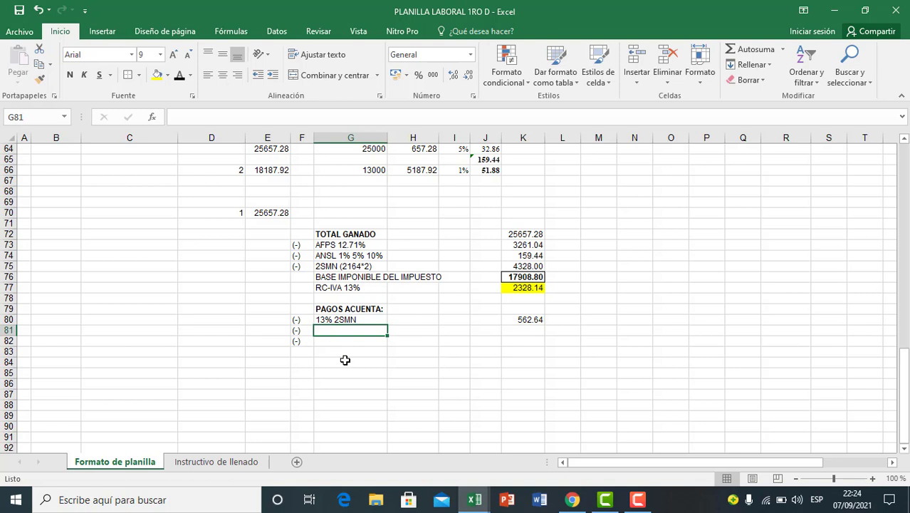
Step: Enter the label FORM 110 in G81 as the second payment on account
type("FORM 110")
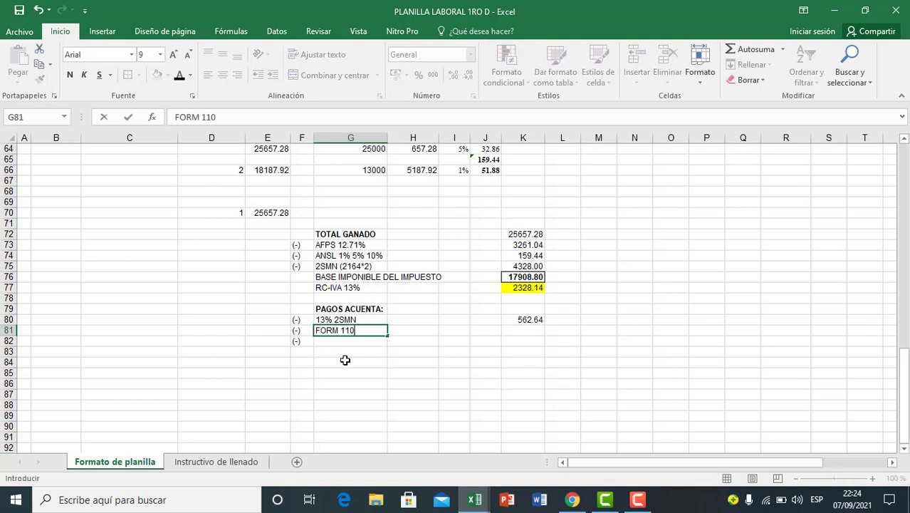
left_click(354, 371)
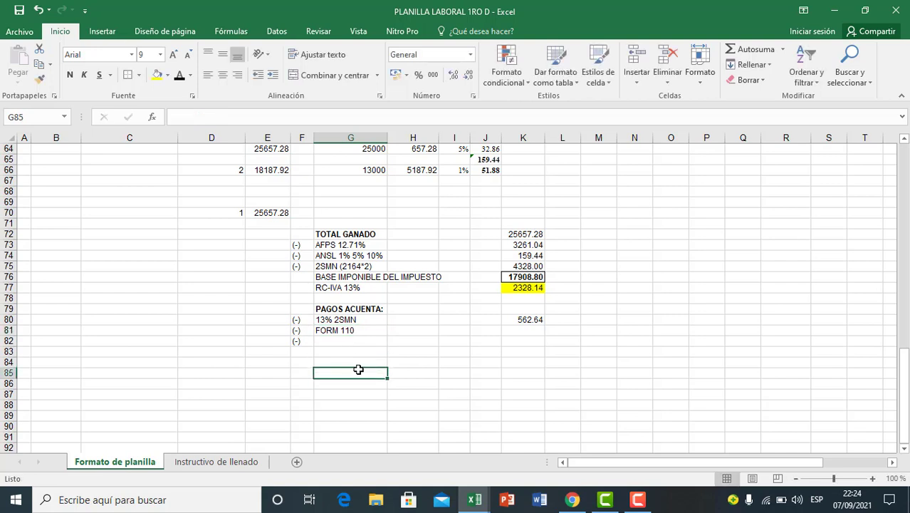
left_click(346, 331)
left_click(262, 223)
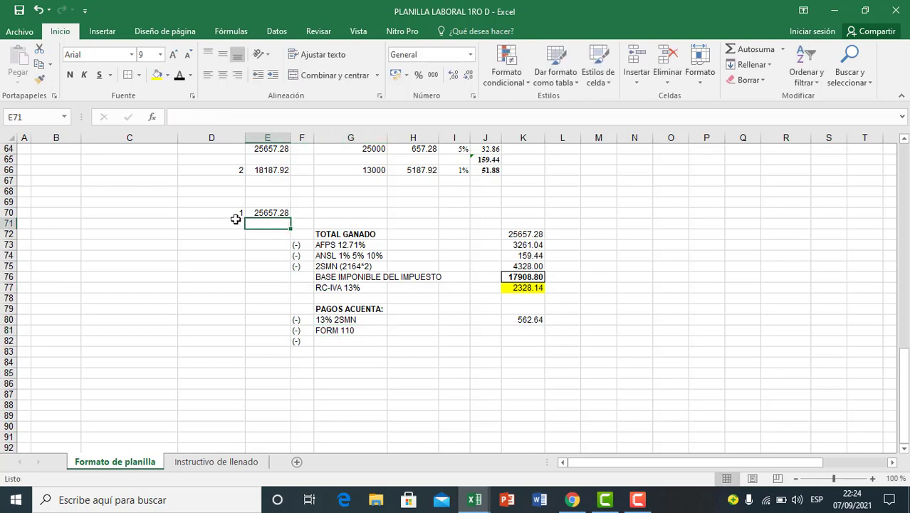
left_click(348, 330)
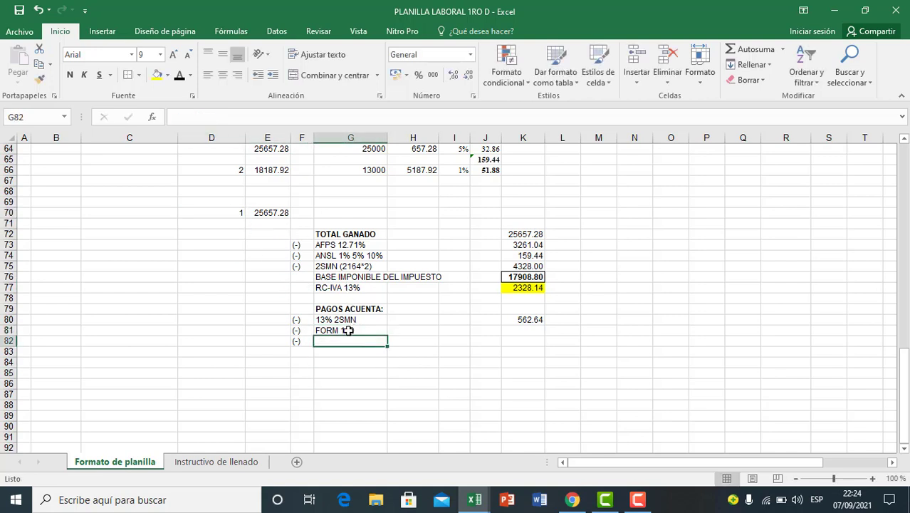
Step: Look up the manager's Form 110 amount in the payroll data notes and calculate 13% of it in K81 with =15000*13%
scroll(252, 344, "up", 8)
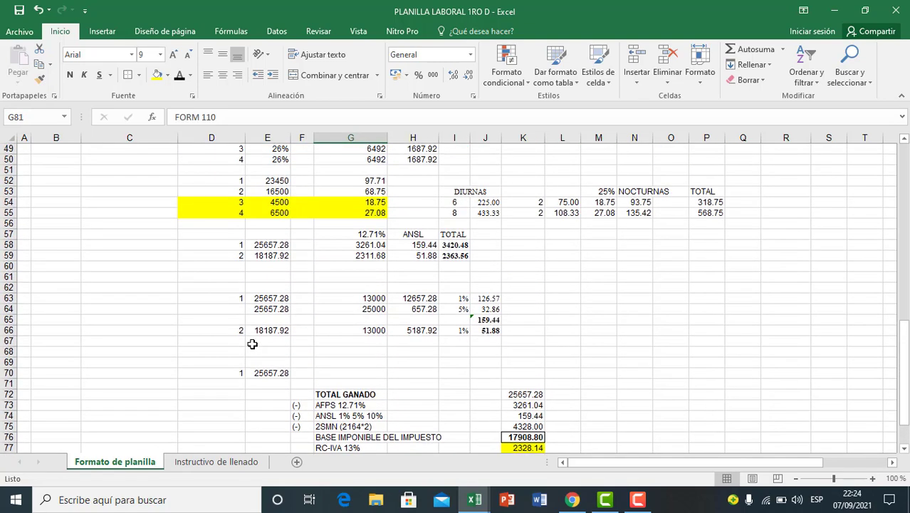
scroll(252, 344, "up", 4)
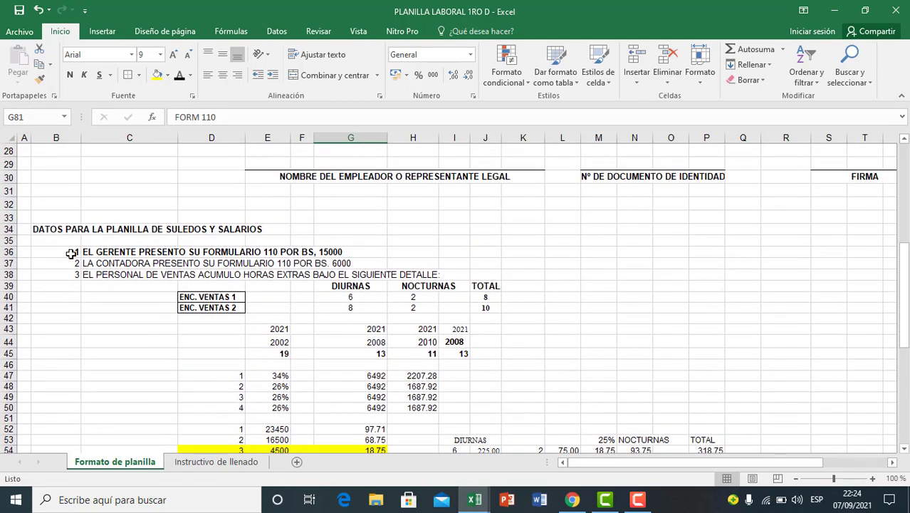
left_click(71, 253)
left_click(117, 252)
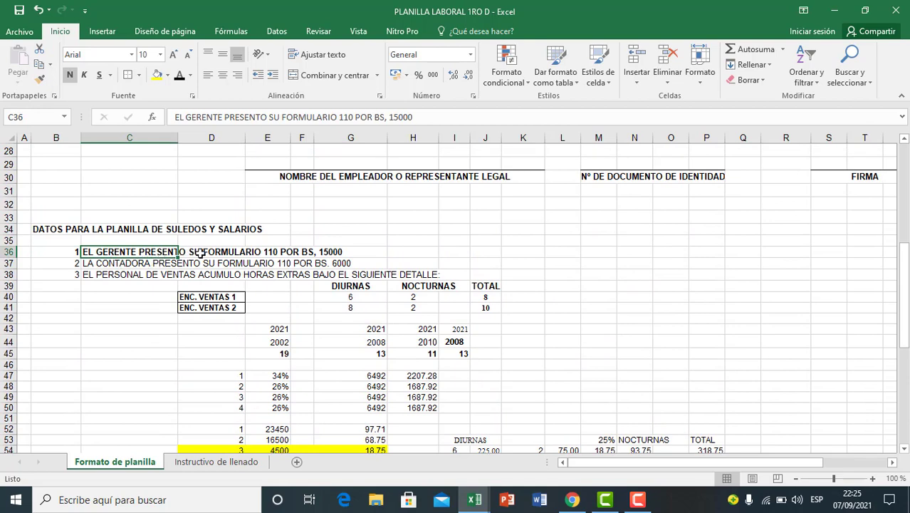
left_click(248, 255)
left_click(317, 251)
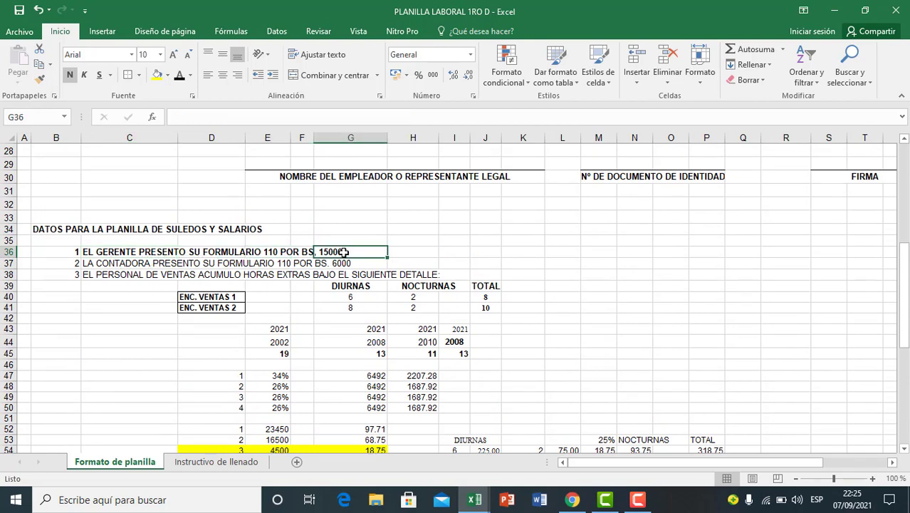
scroll(322, 298, "down", 10)
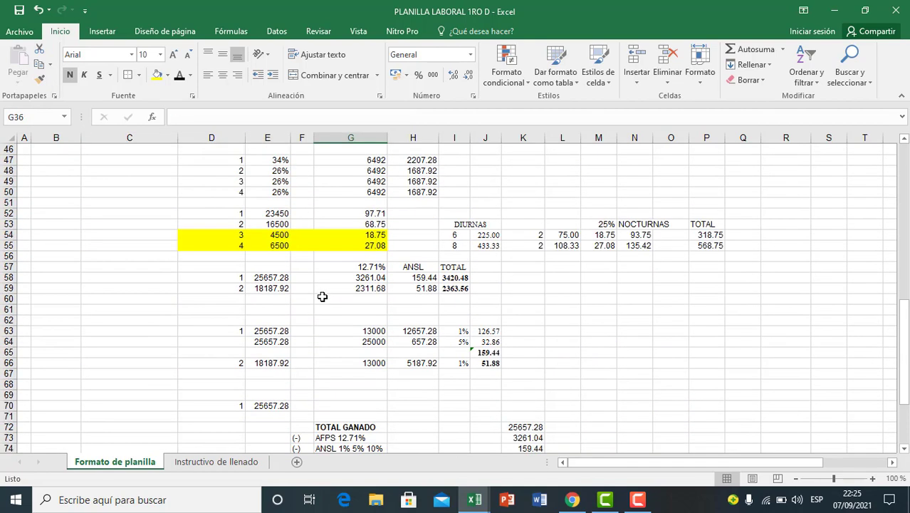
scroll(322, 298, "down", 6)
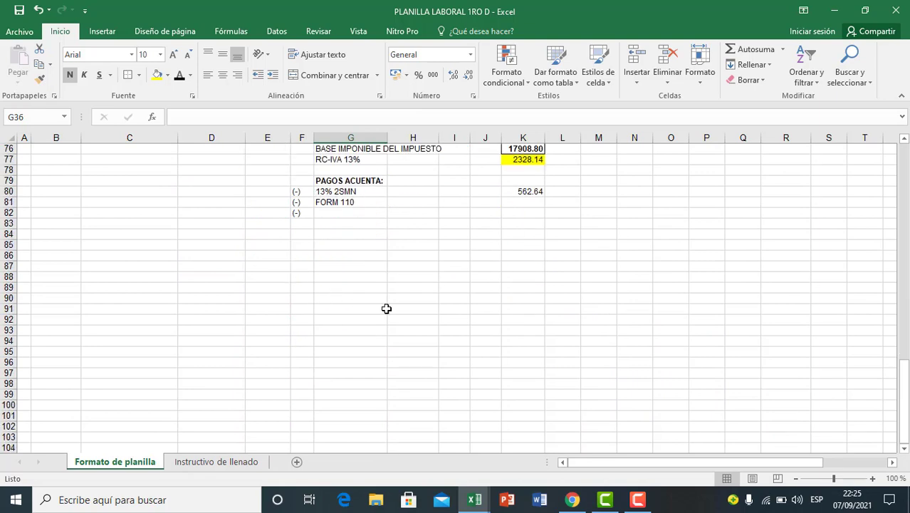
scroll(413, 316, "up", 2)
left_click(519, 265)
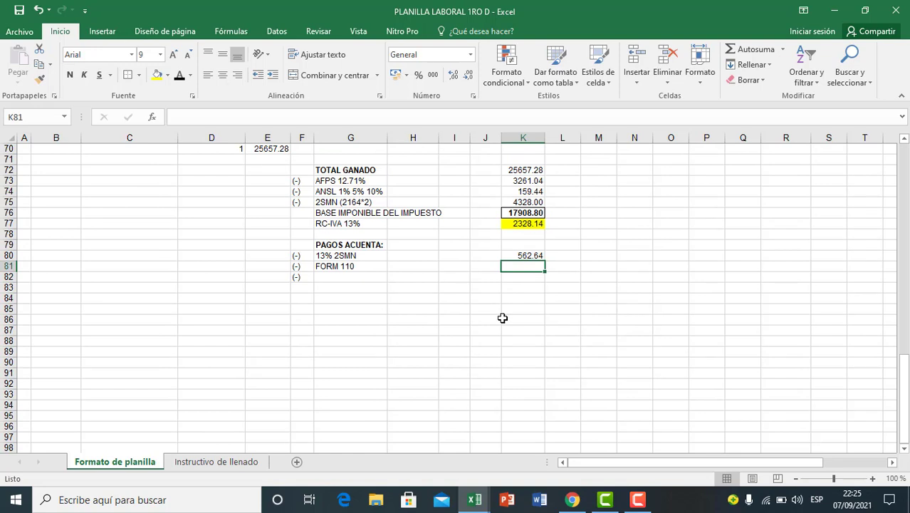
type("=15000*13%")
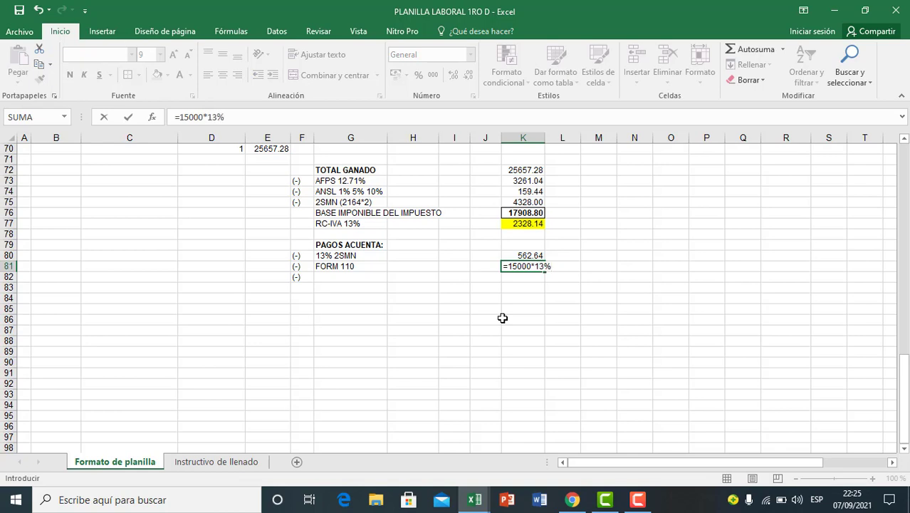
key("Return")
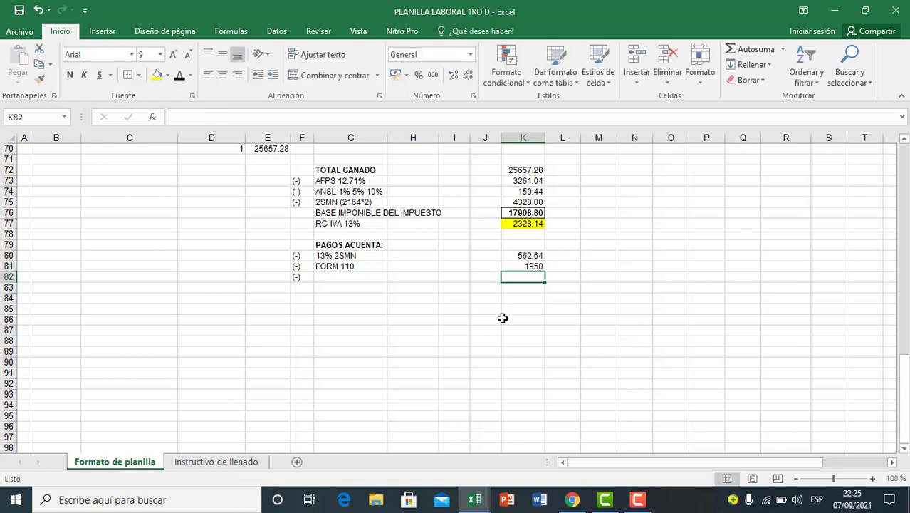
Step: Format the Form 110 amount in K81 with two decimal places
left_click(527, 267)
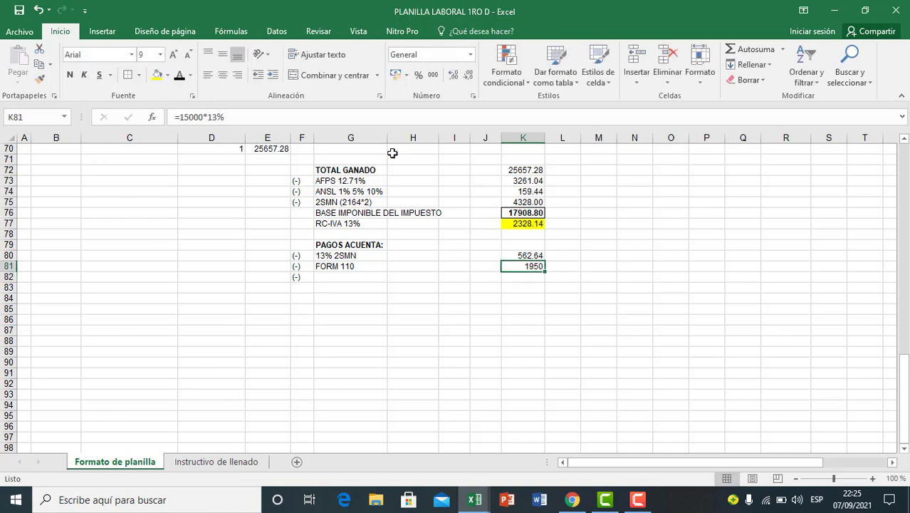
left_click(453, 76)
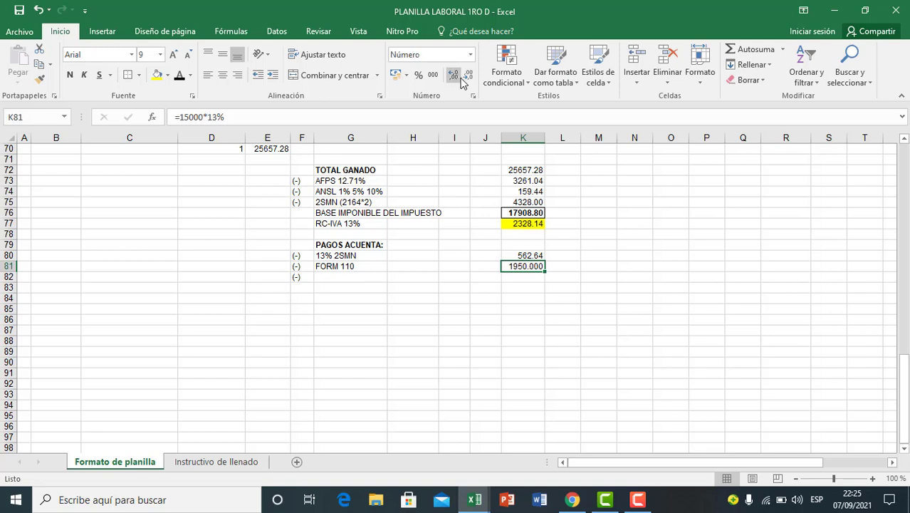
left_click(467, 76)
left_click(527, 307)
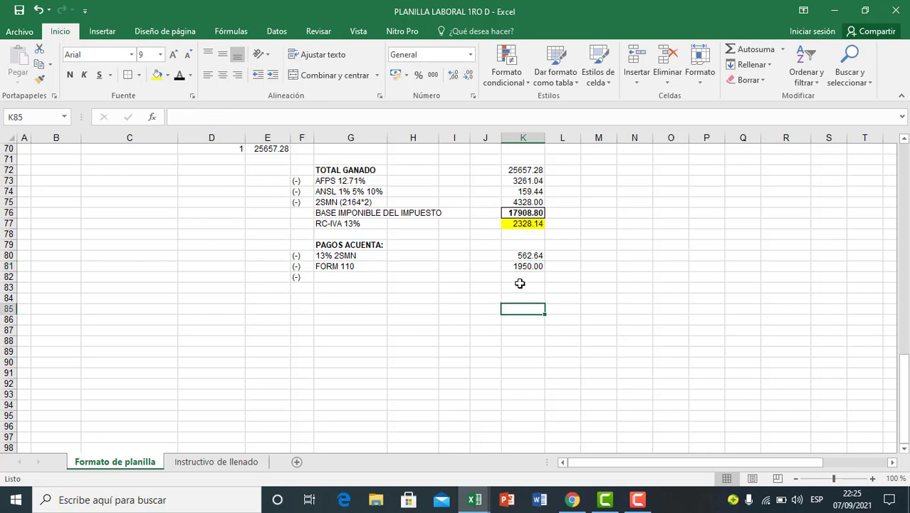
Step: Enter the label SALDO DEL PER. ANT. ACT. in G82 as the third payment on account
left_click(523, 277)
left_click(524, 266)
left_click(522, 276)
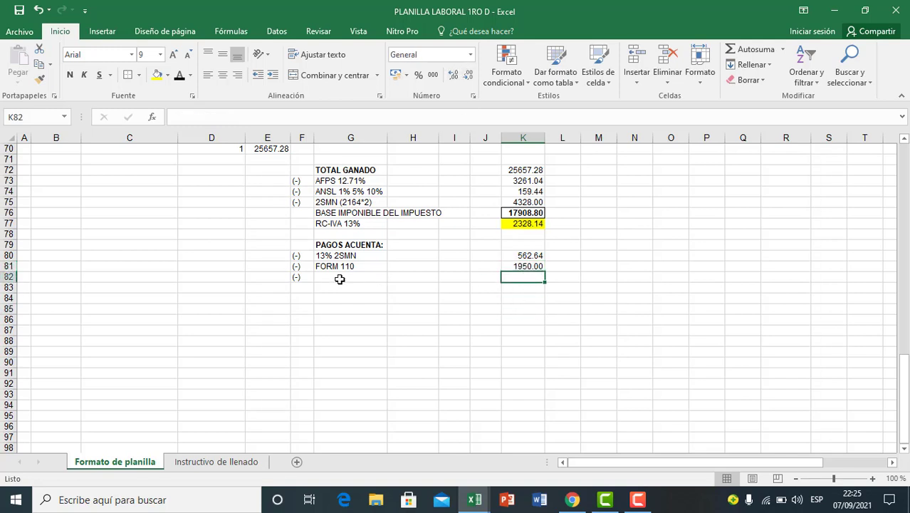
left_click(340, 277)
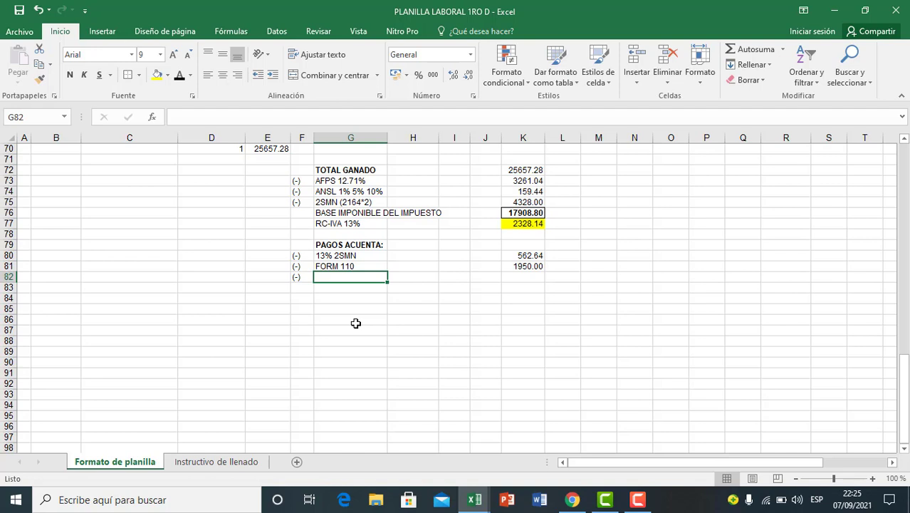
left_click(513, 280)
left_click(352, 279)
type("SALDO DE")
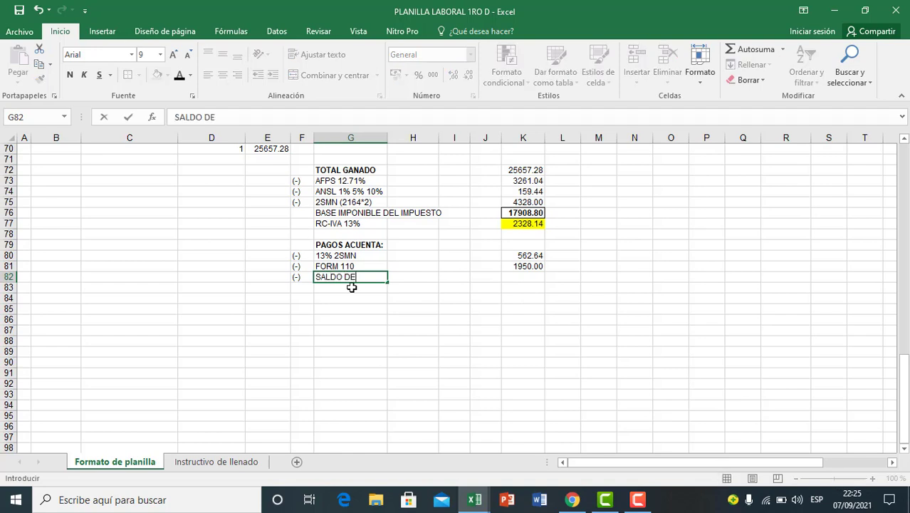
type("L PER. ANT. ACT.")
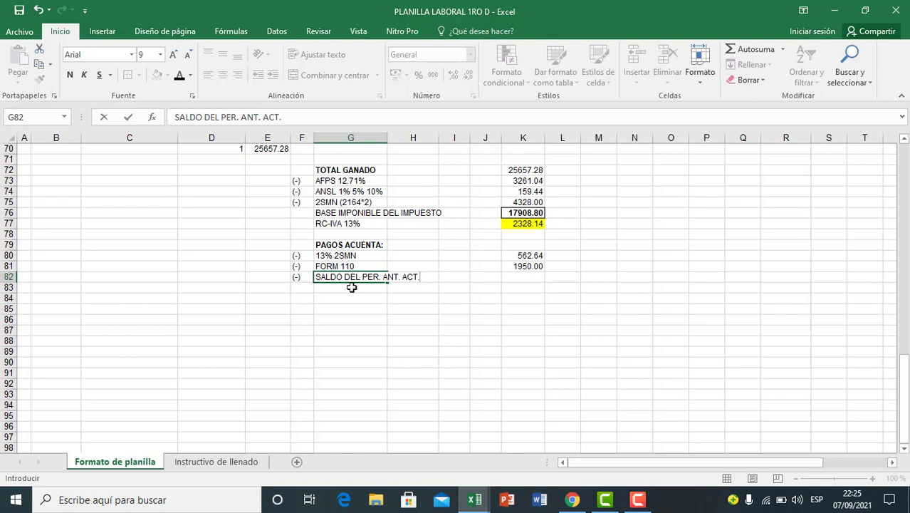
left_click(366, 349)
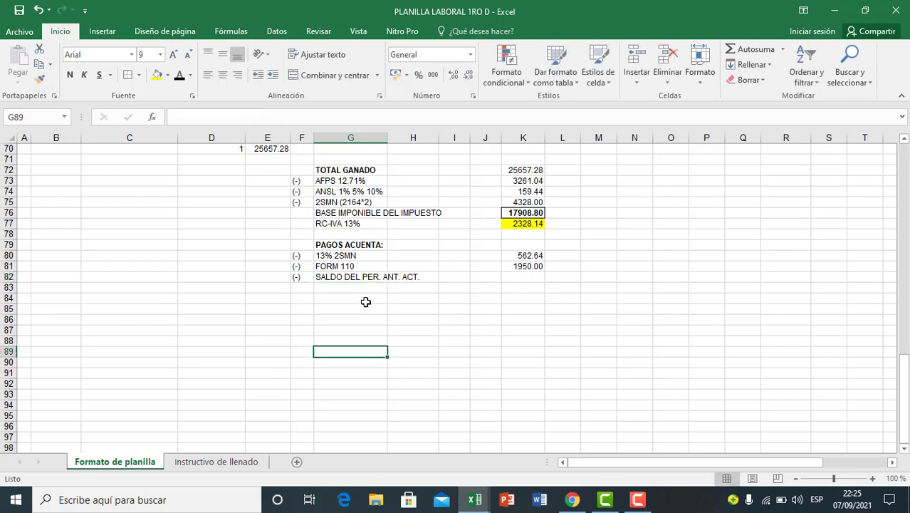
Step: Enter 0 in K82 as the previous period's balance and format it with two decimal places
left_click(523, 280)
type("0")
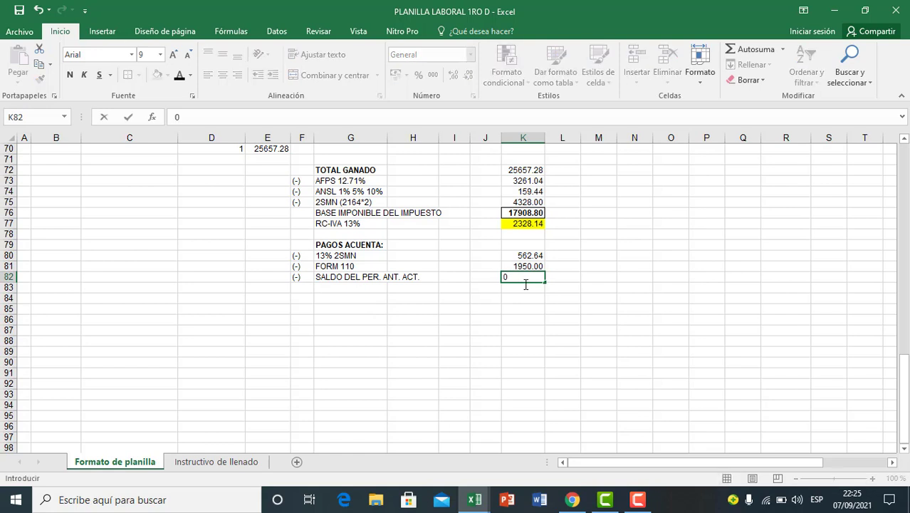
left_click(533, 318)
left_click(531, 276)
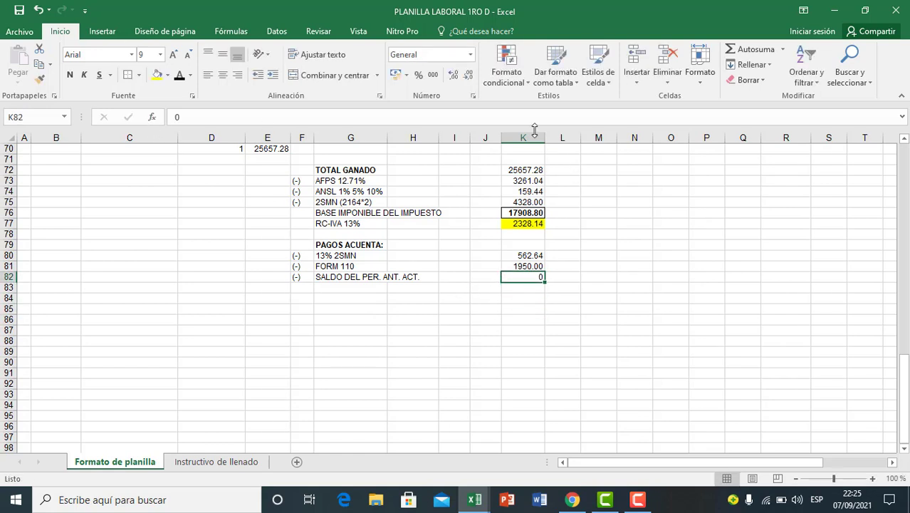
left_click(453, 75)
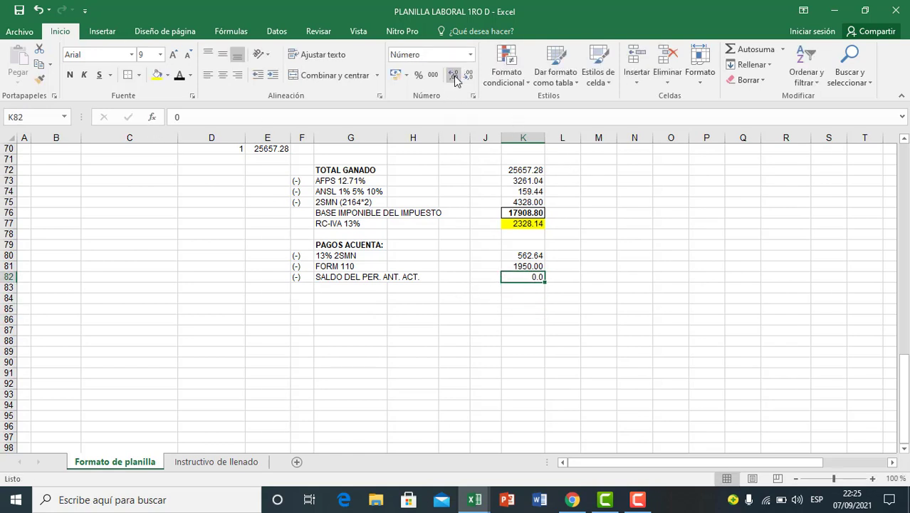
Step: Add a bottom border to K82 to close the list of payments on account
left_click(139, 76)
left_click(156, 112)
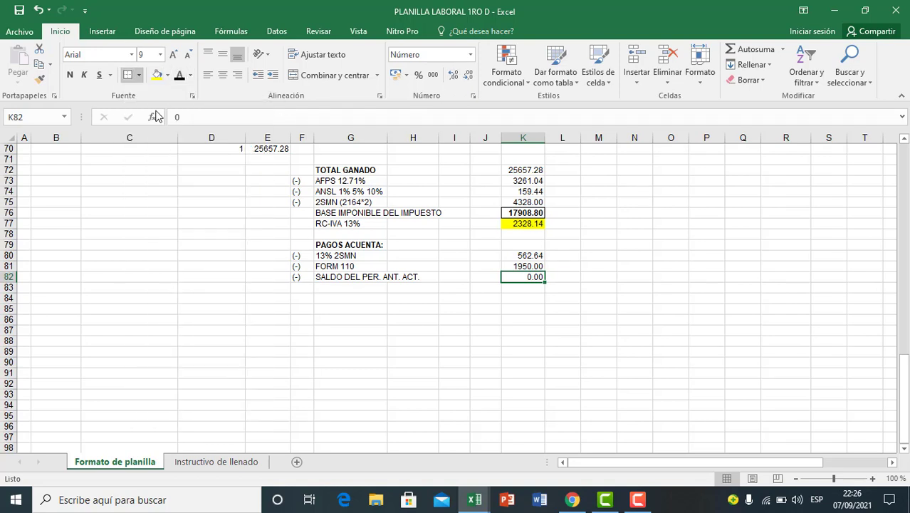
left_click(537, 344)
Step: Subtract the three payments on account from the RC-IVA in K83 with the formula =K77-K80-K81-K82
left_click(526, 289)
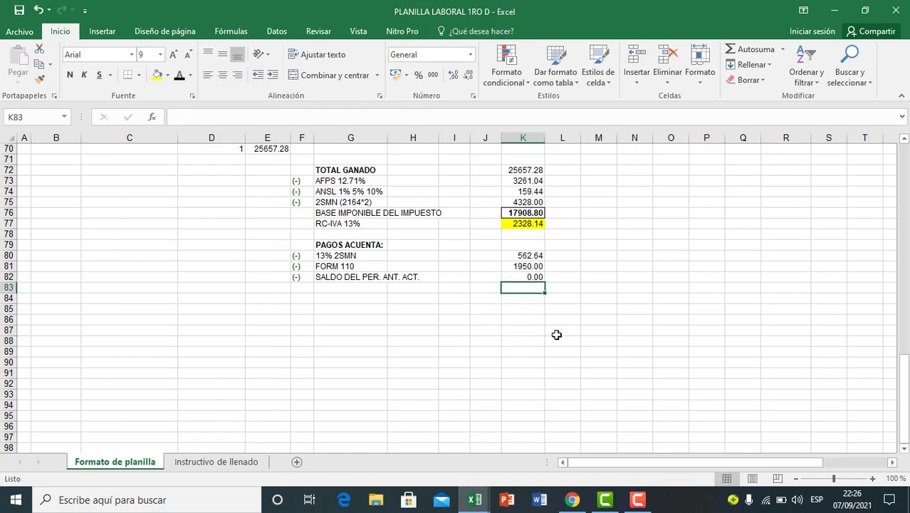
type("=")
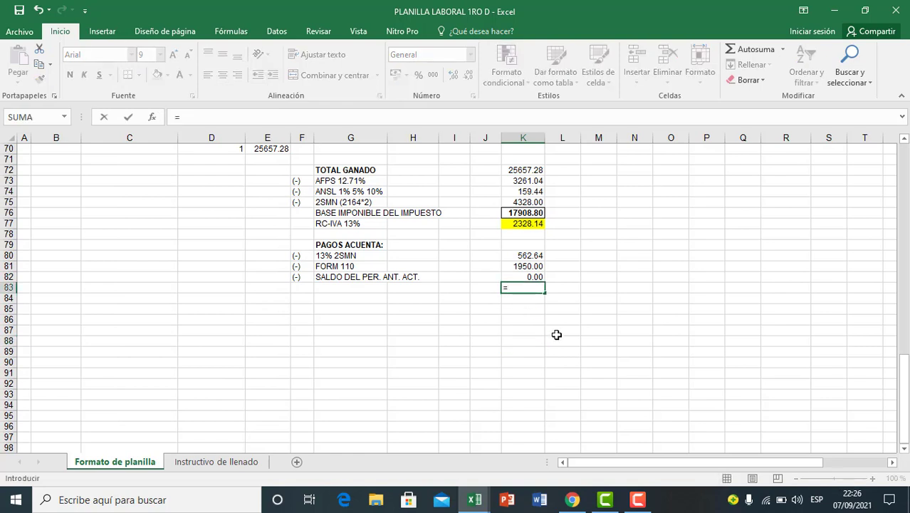
left_click(523, 225)
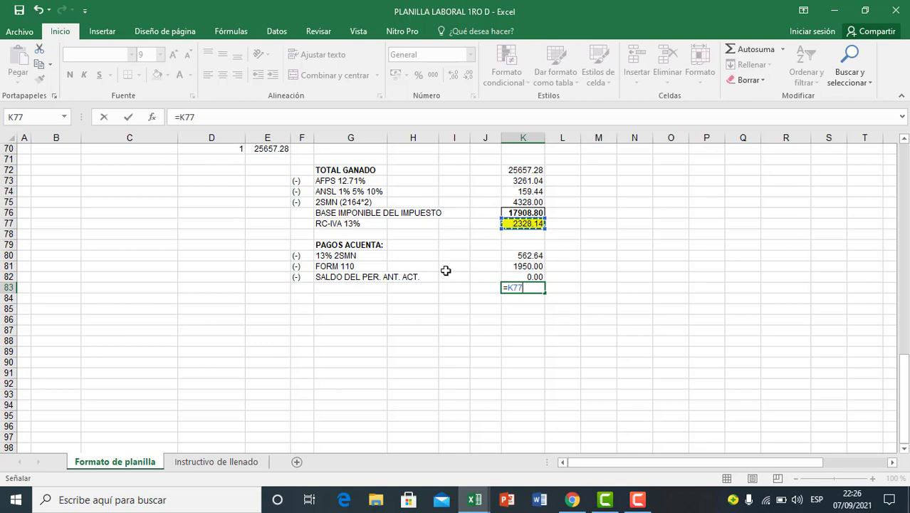
type("-")
left_click(532, 257)
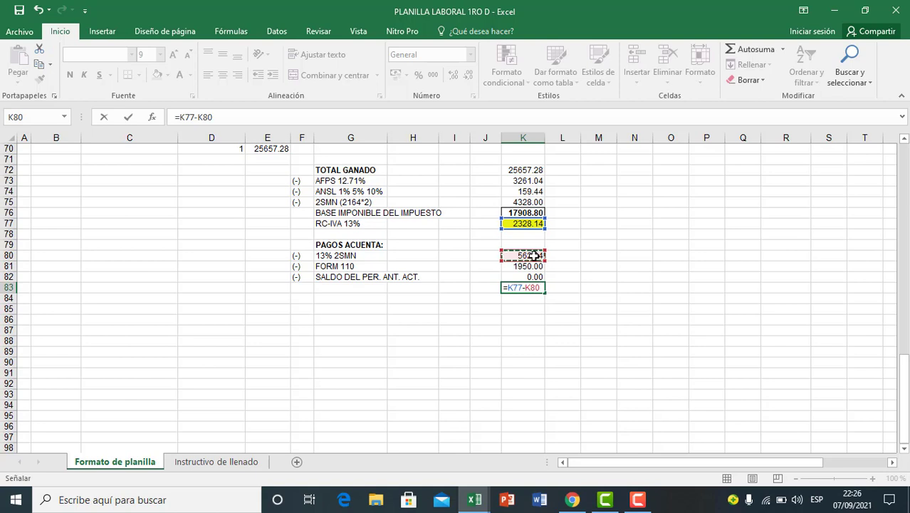
type("-")
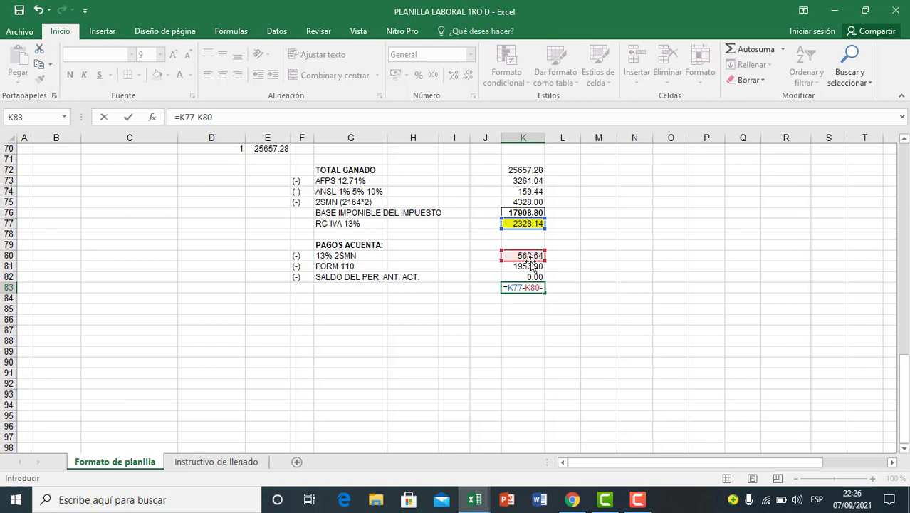
left_click(531, 266)
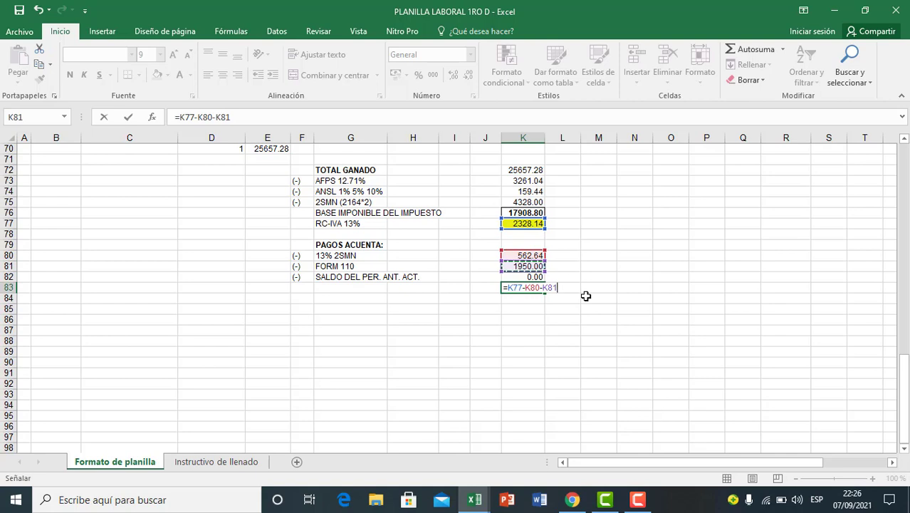
type("-")
left_click(524, 277)
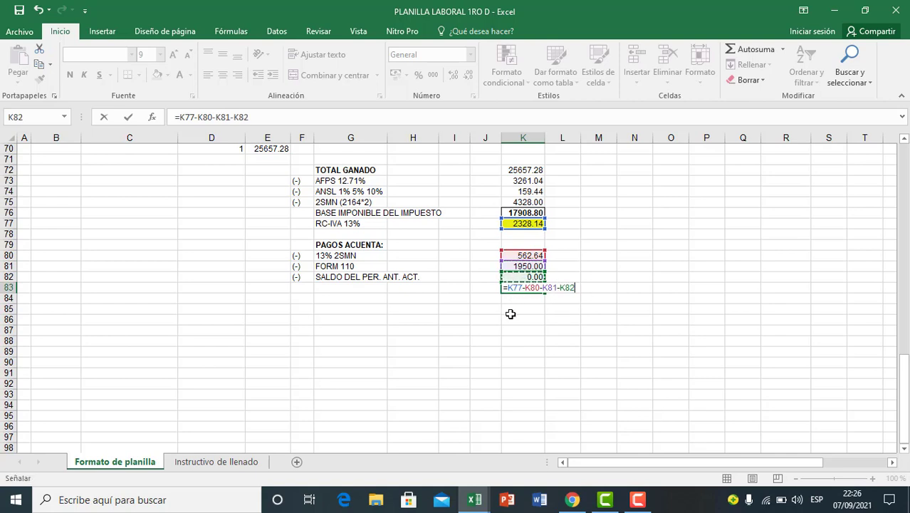
key("Return")
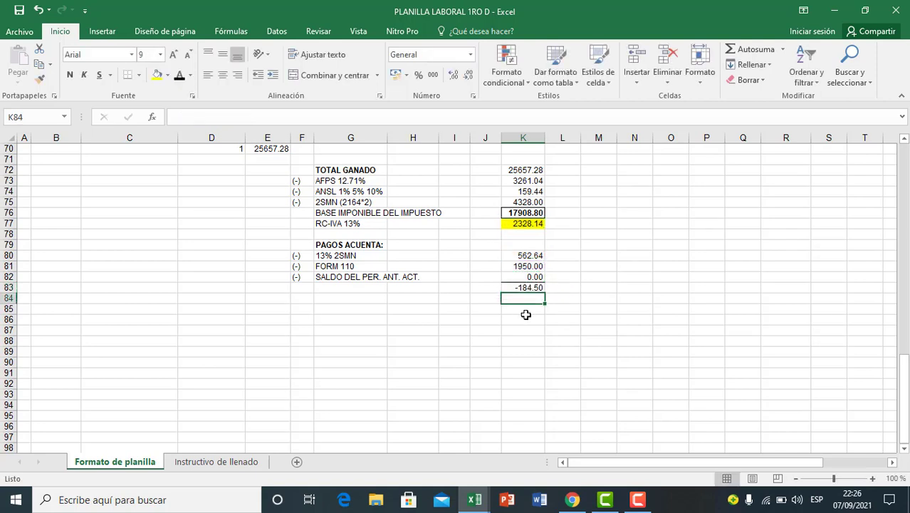
Step: Highlight the resulting balance in K83 with yellow fill and make it bold
left_click(525, 317)
left_click(525, 288)
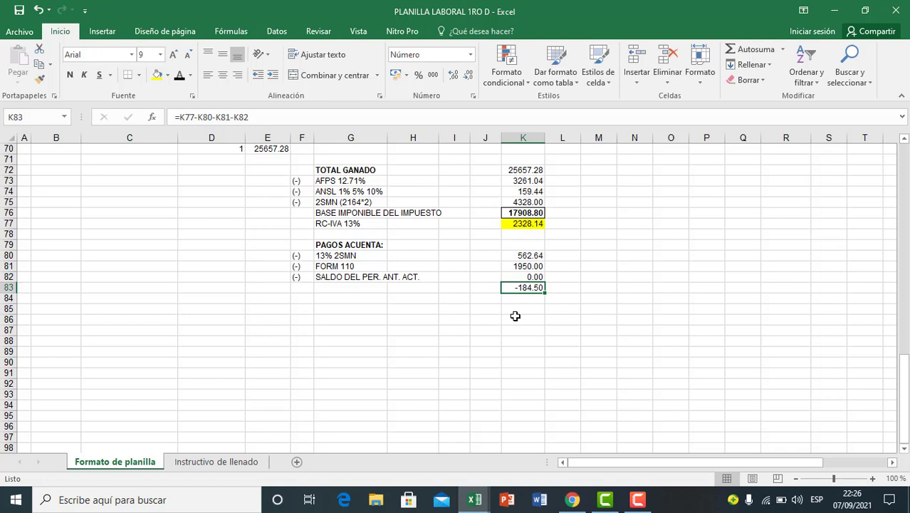
left_click(531, 322)
left_click(531, 288)
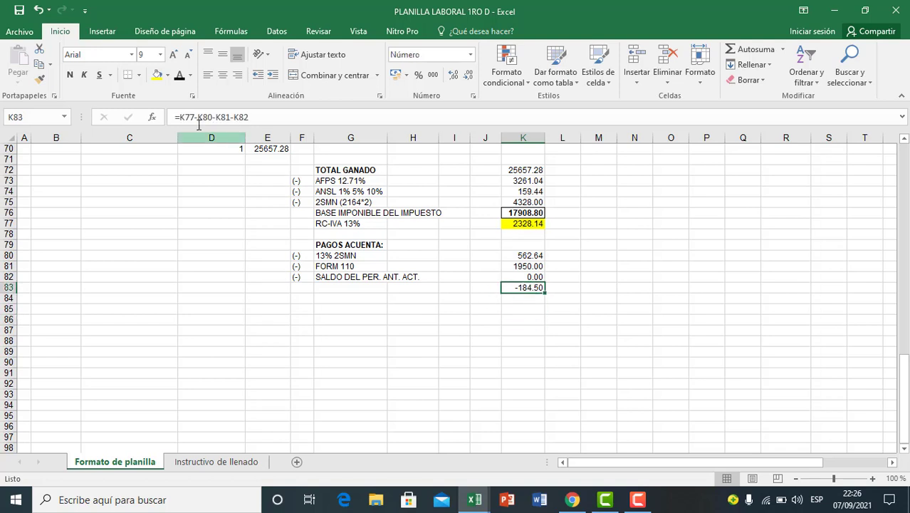
left_click(158, 75)
left_click(69, 75)
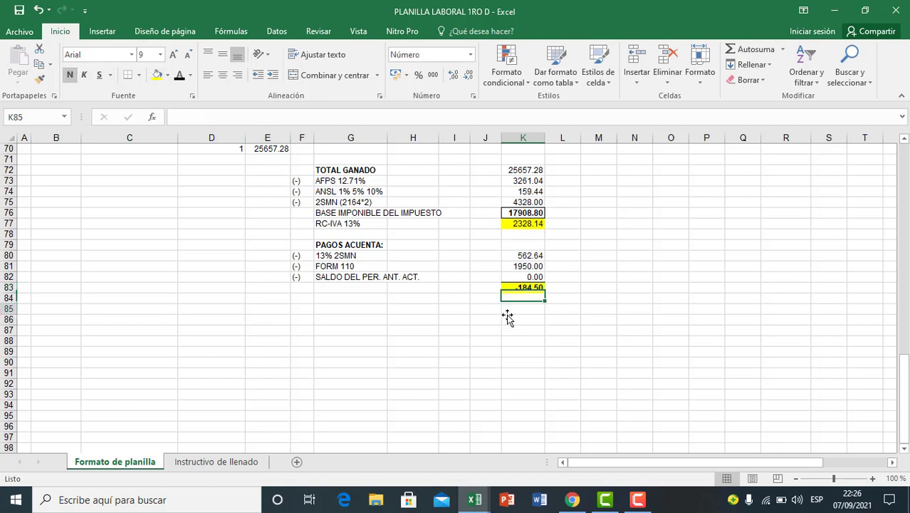
Step: Label the balance in L83 as SALDO A FAVOR DEL DEPENDIENTE and make the text bold
left_click(539, 335)
left_click(528, 288)
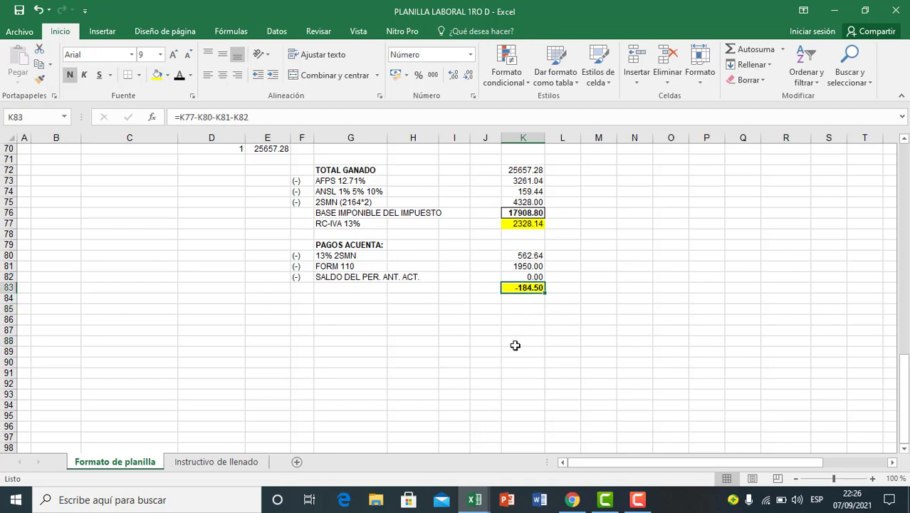
left_click(474, 289)
left_click(560, 288)
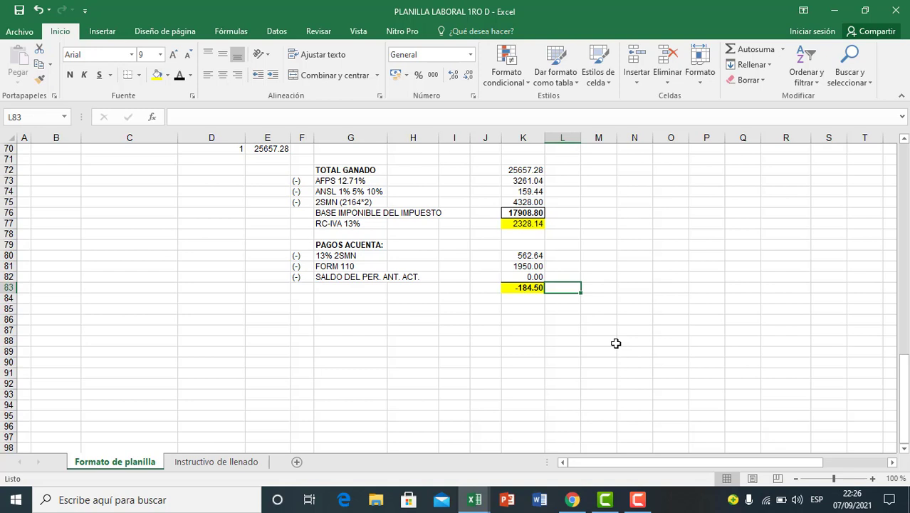
type("SALDO A FA")
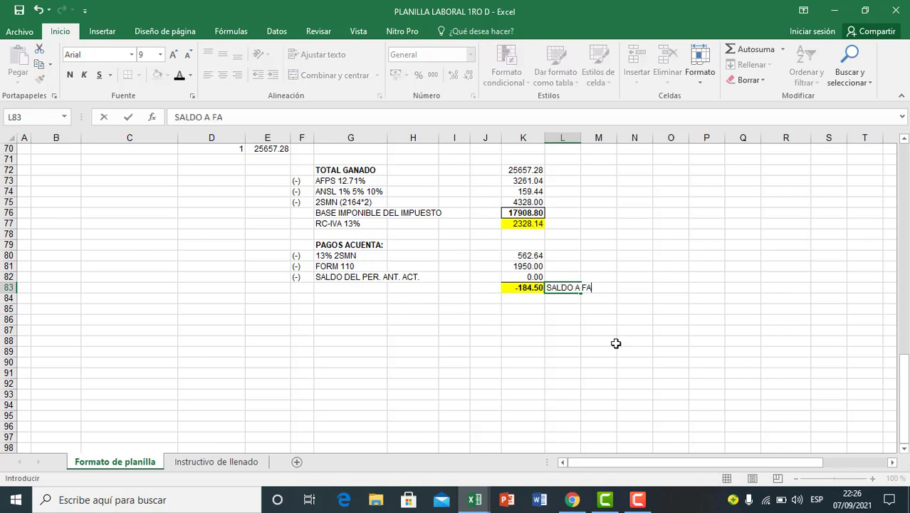
type("VOR DEL DE")
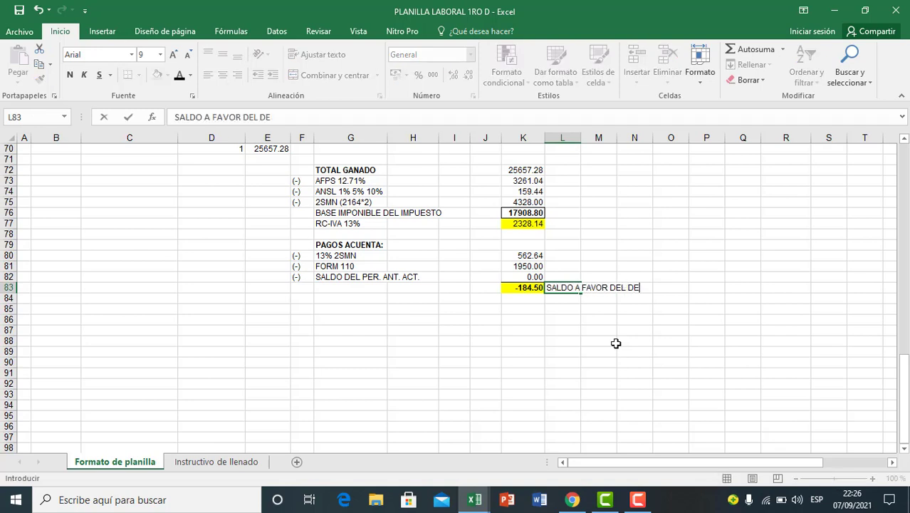
type("PENDIENTE")
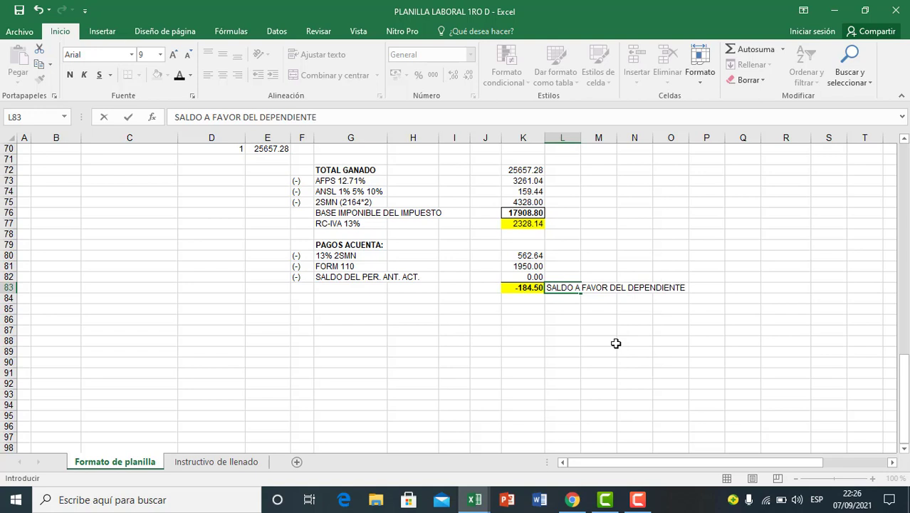
left_click(586, 342)
left_click(565, 289)
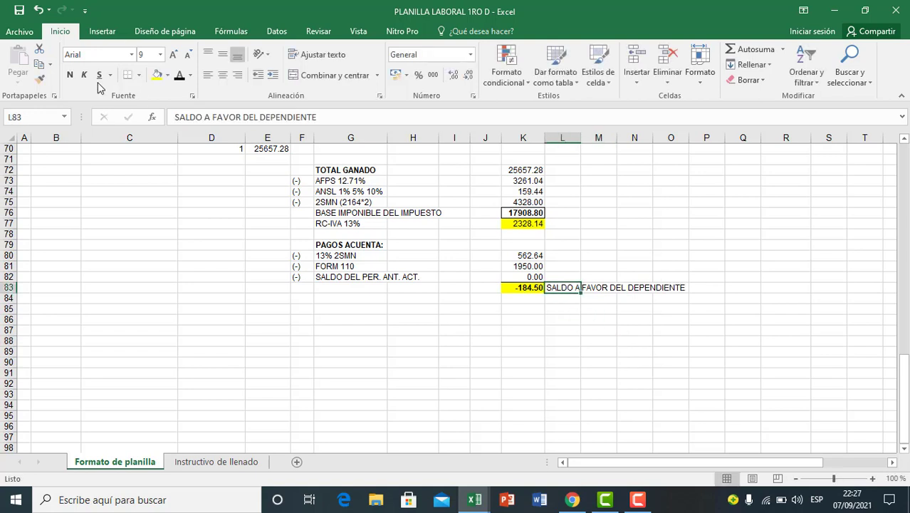
left_click(69, 75)
left_click(593, 333)
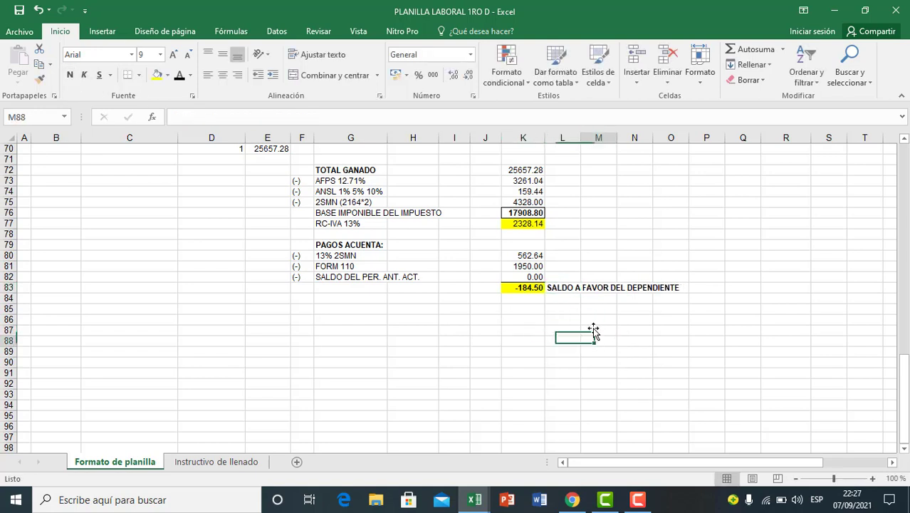
Step: Review the first employee's RC-IVA calculation in K72:K83, including the FORM 110 payment and the balance in the employee's favour
left_click_drag(525, 171, 528, 256)
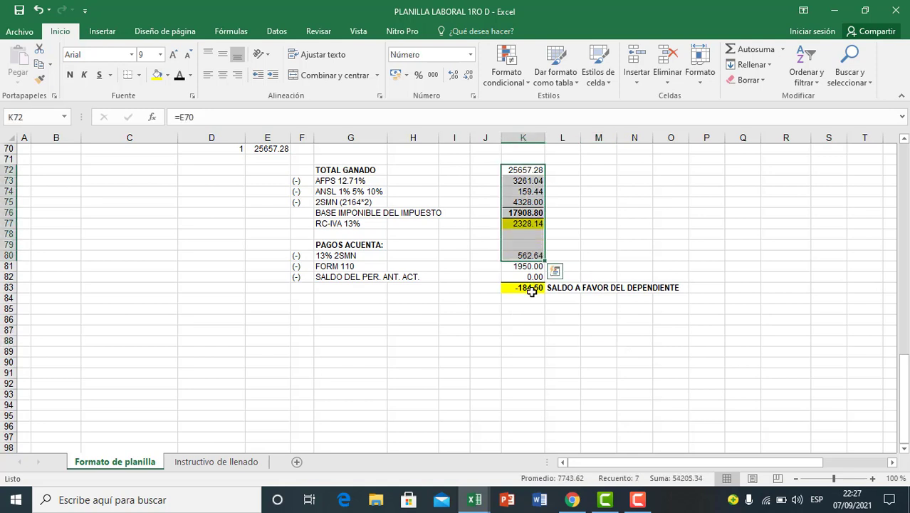
left_click(531, 290)
left_click(333, 267)
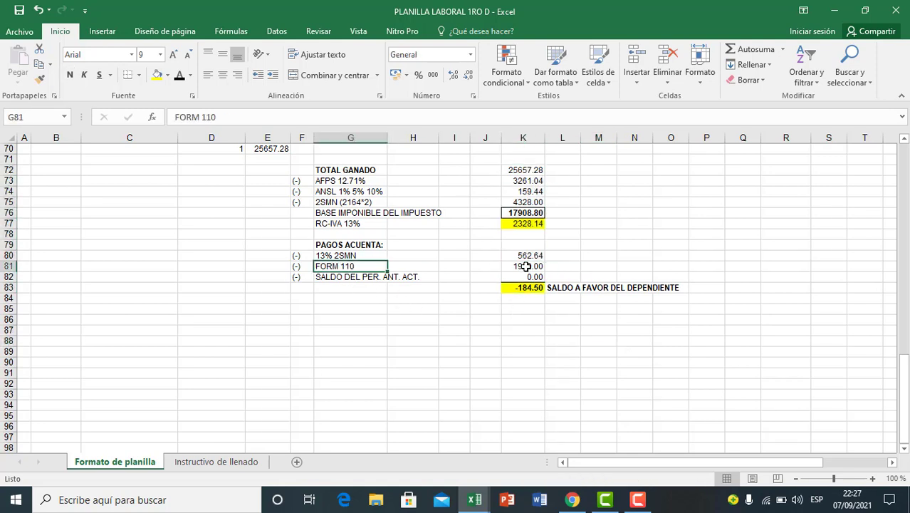
left_click(525, 266)
left_click(531, 309)
left_click(529, 288)
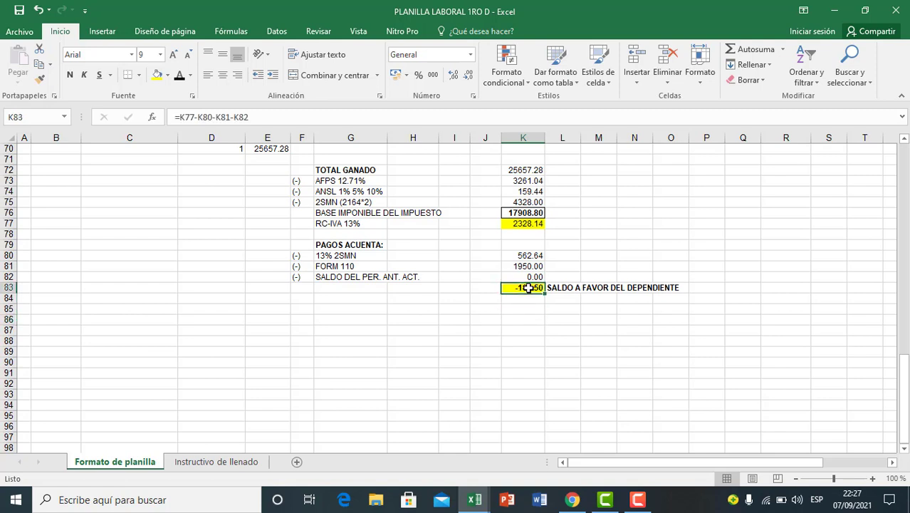
left_click(605, 288)
left_click(638, 303)
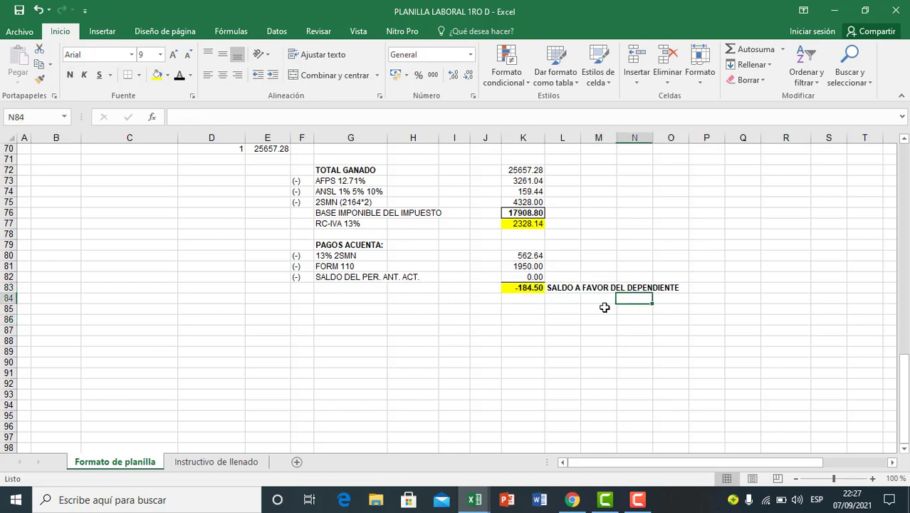
left_click(526, 288)
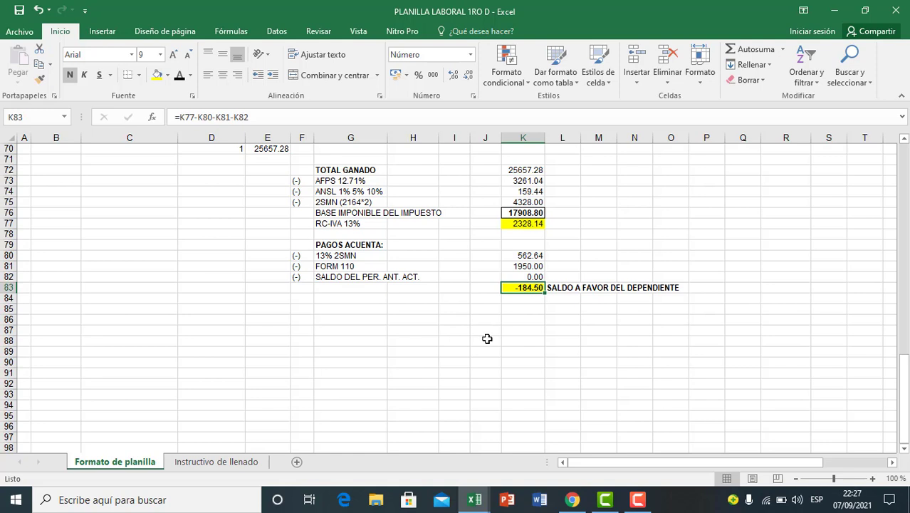
left_click(613, 338)
left_click(524, 291)
scroll(538, 337, "up", 1)
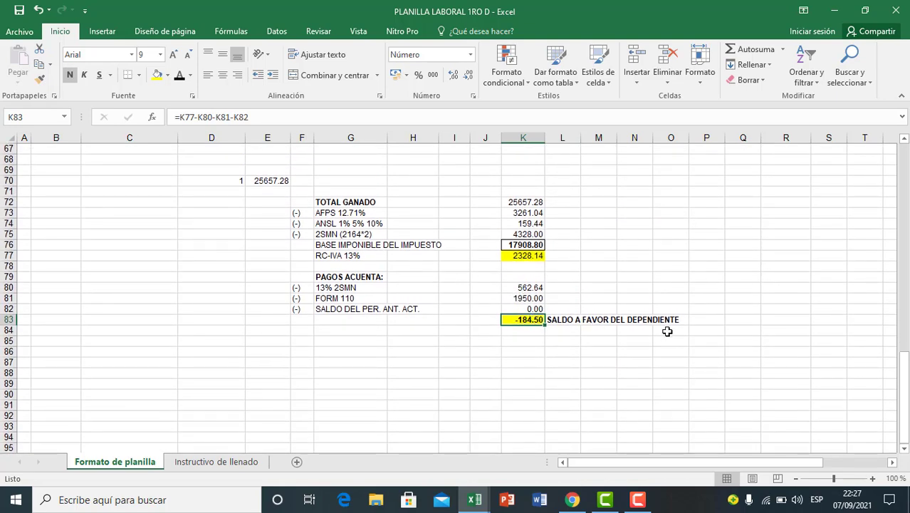
left_click(631, 351)
scroll(633, 340, "up", 1)
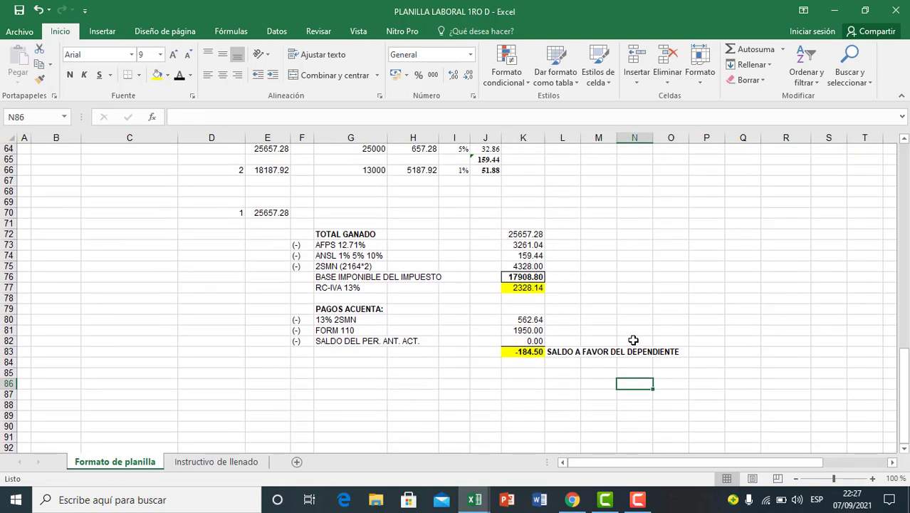
Step: Copy the second employee's number and total earned from D66:E66 below the first calculation and place them in D86:E86
left_click(294, 244)
left_click(237, 217)
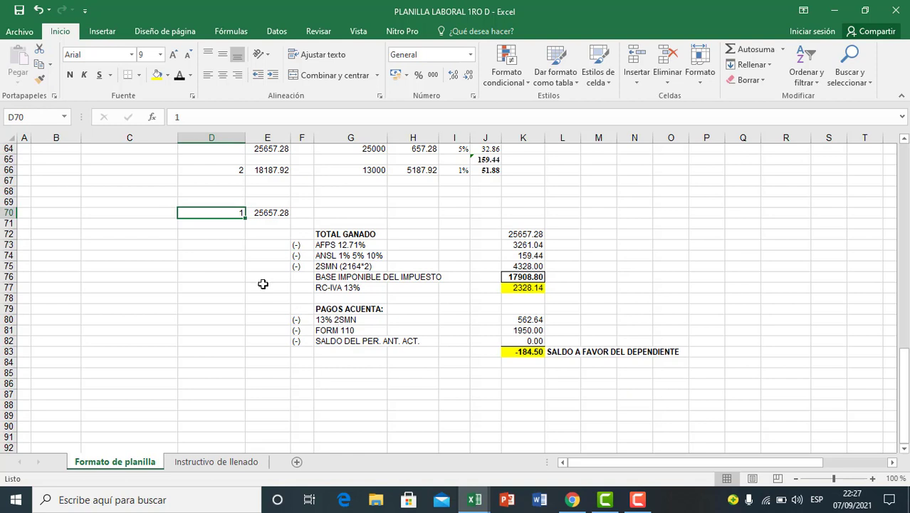
left_click_drag(235, 169, 253, 171)
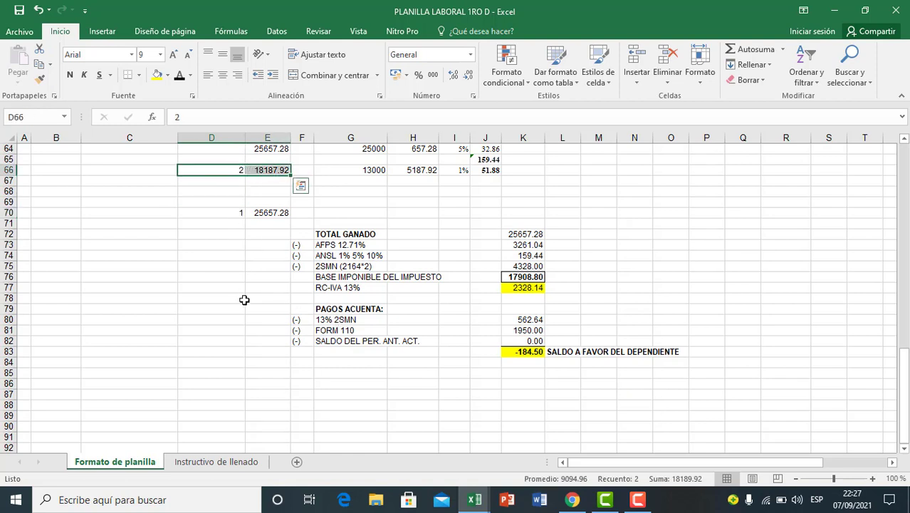
key("ctrl+c")
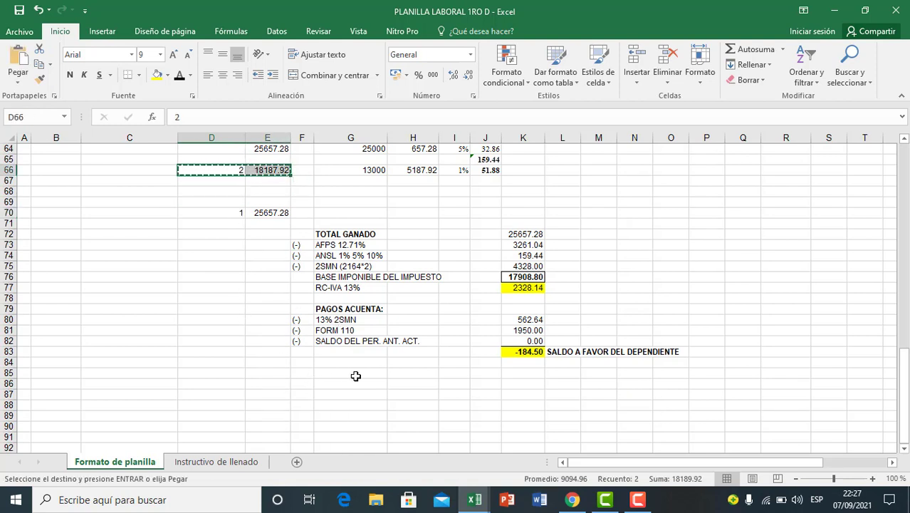
left_click(256, 366)
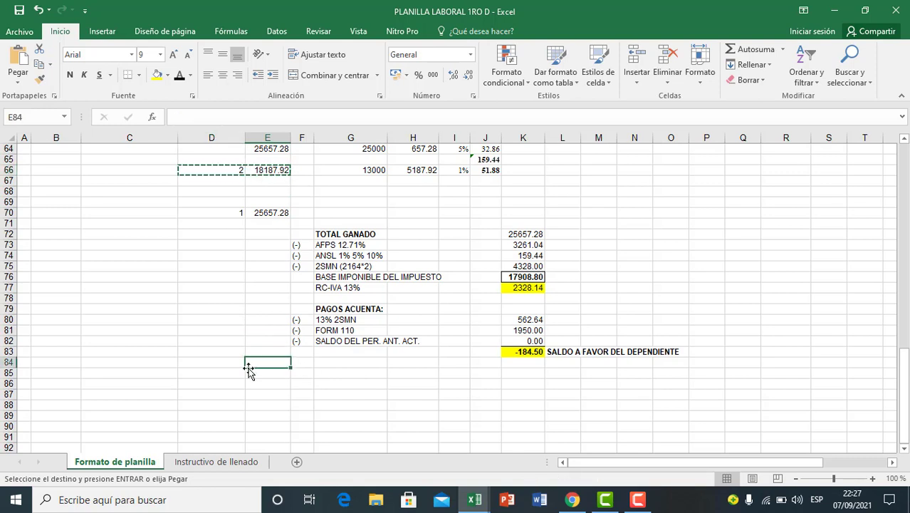
left_click(237, 365)
key("ctrl+v")
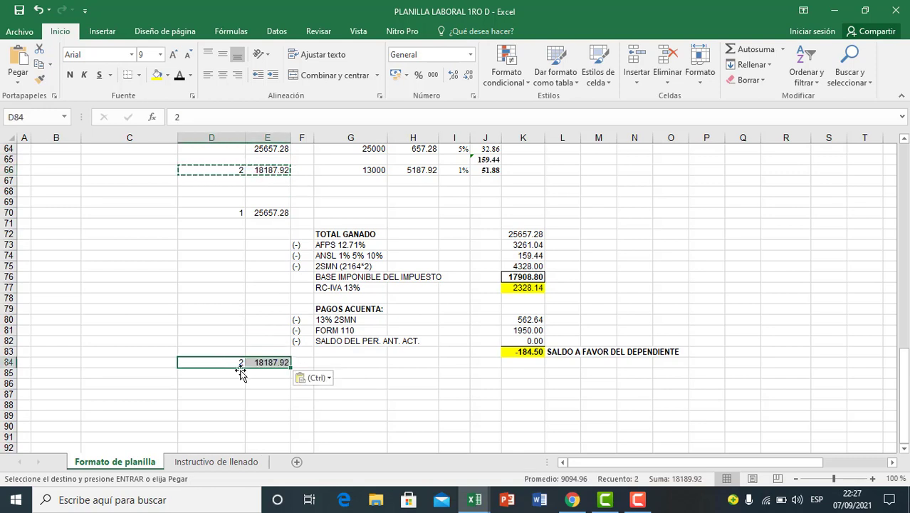
left_click_drag(219, 369, 220, 391)
left_click(395, 404)
scroll(395, 403, "down", 1)
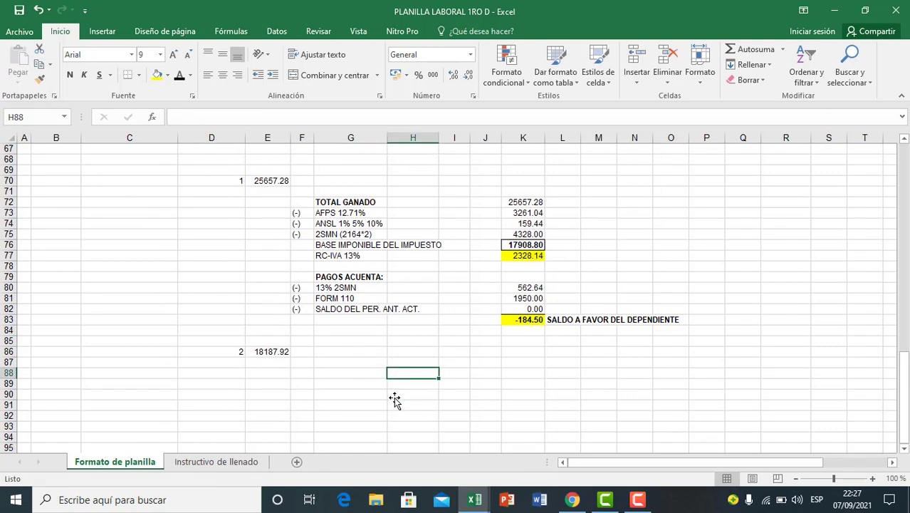
Step: Duplicate the RC-IVA calculation block F72:K83 for the second employee, starting at F87
left_click(371, 243)
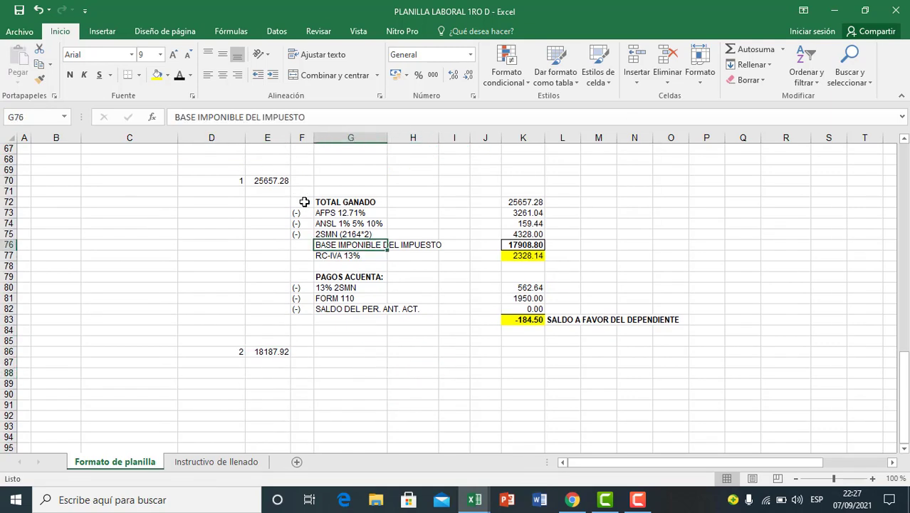
left_click_drag(304, 202, 521, 319)
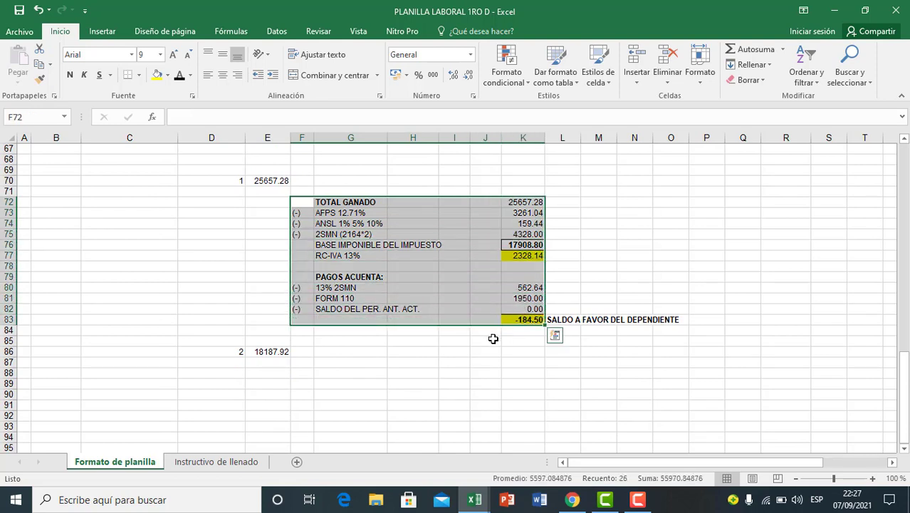
key("ctrl+c")
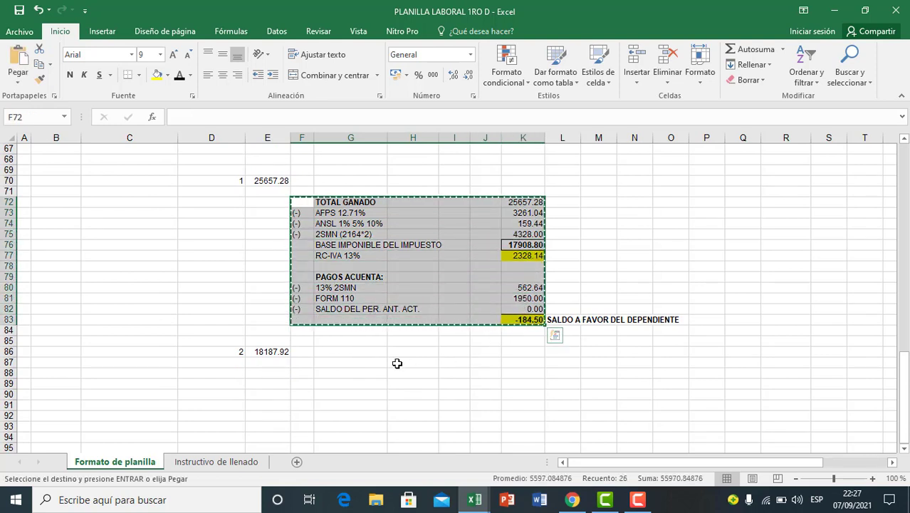
left_click(303, 367)
key("ctrl+v")
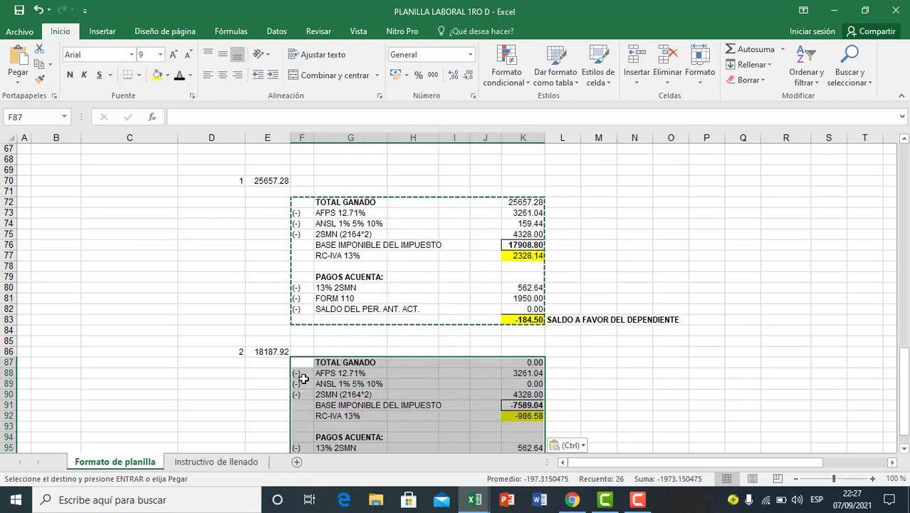
scroll(448, 384, "down", 2)
left_click(448, 382)
left_click(385, 364)
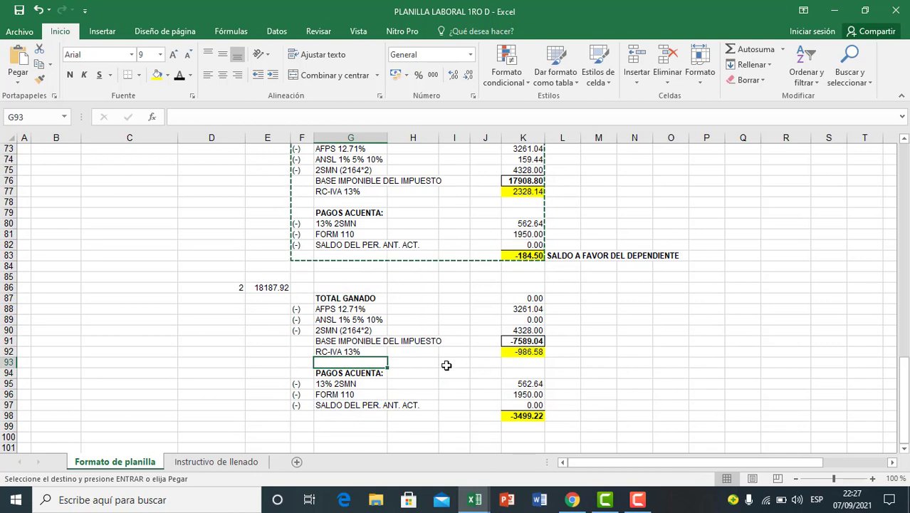
scroll(446, 365, "down", 1)
left_click(432, 372)
left_click(338, 308)
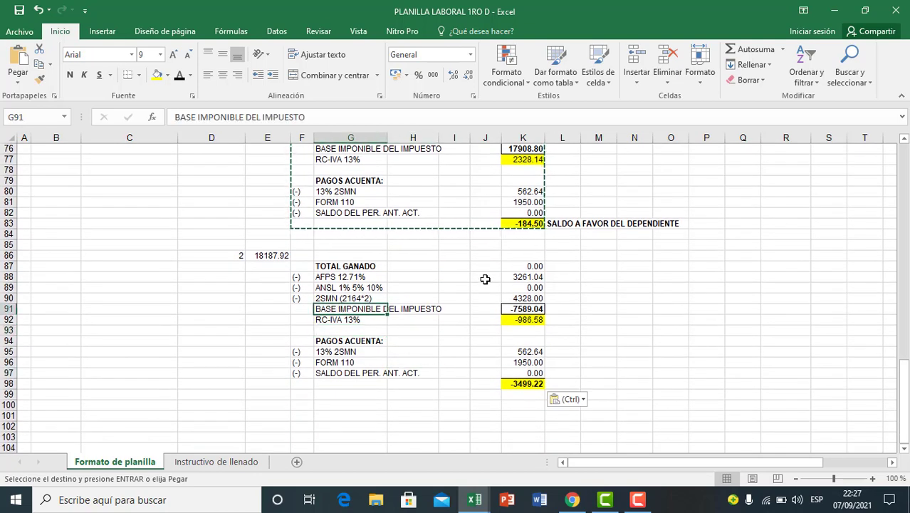
Step: Link the second employee's TOTAL GANADO in K87 to the total earned in E86
left_click(515, 266)
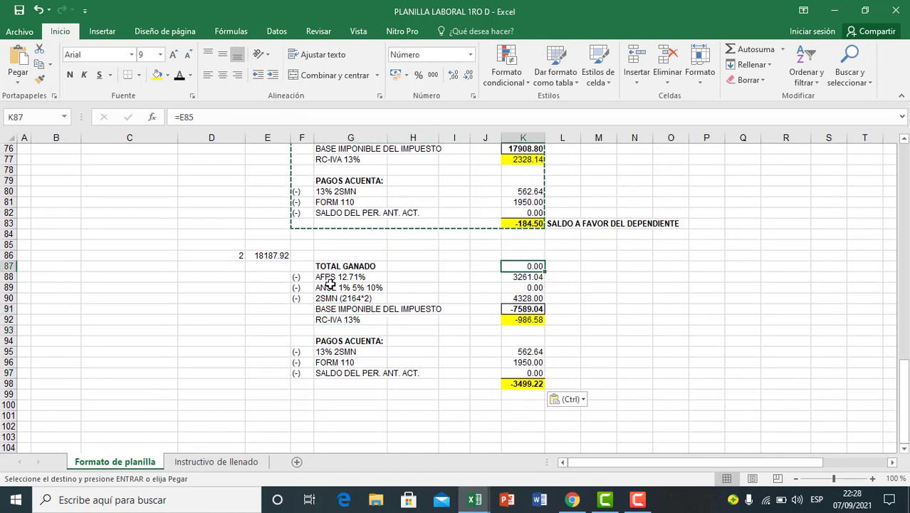
type("=")
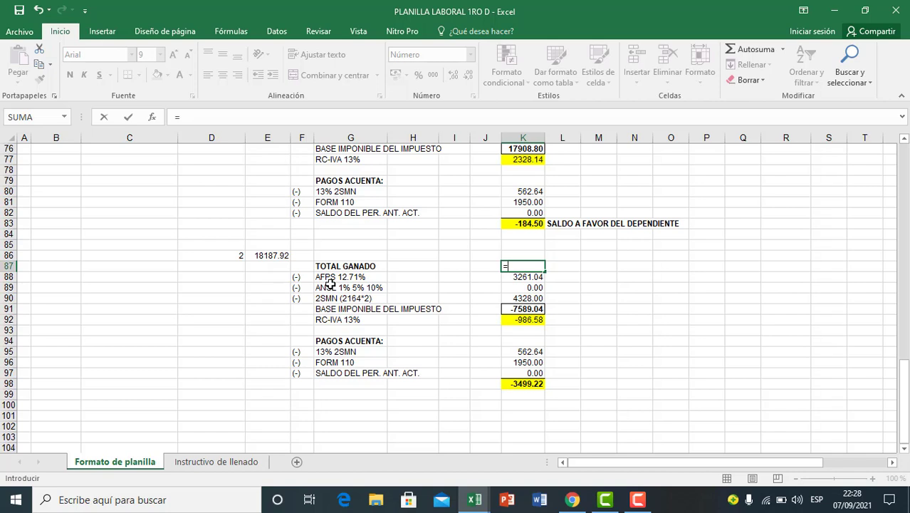
left_click(277, 255)
key("Return")
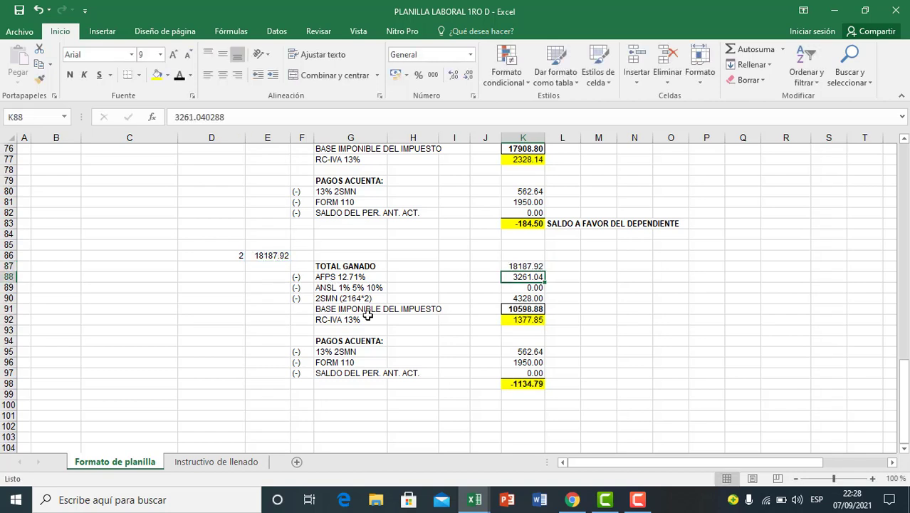
left_click(412, 340)
left_click(520, 280)
left_click(523, 318)
left_click(522, 279)
double_click(523, 284)
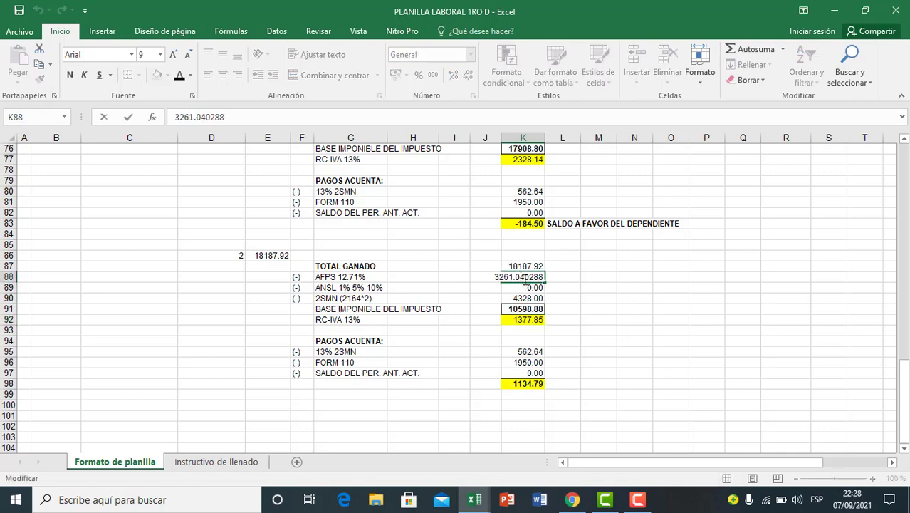
left_click(510, 299)
key("Up")
key("Up")
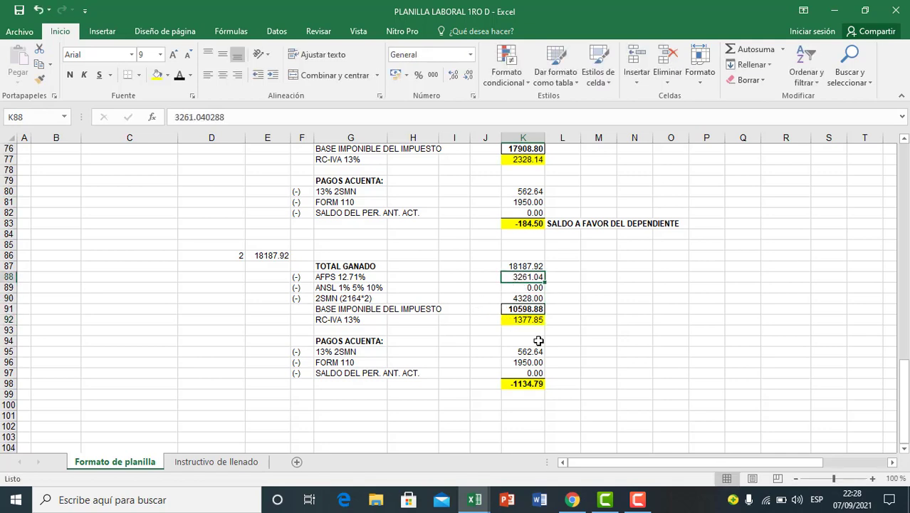
Step: Copy the second employee's 12.71% AFP contribution from G59 into AFPS cell K88 as a value, shown with two decimals
scroll(574, 368, "up", 1)
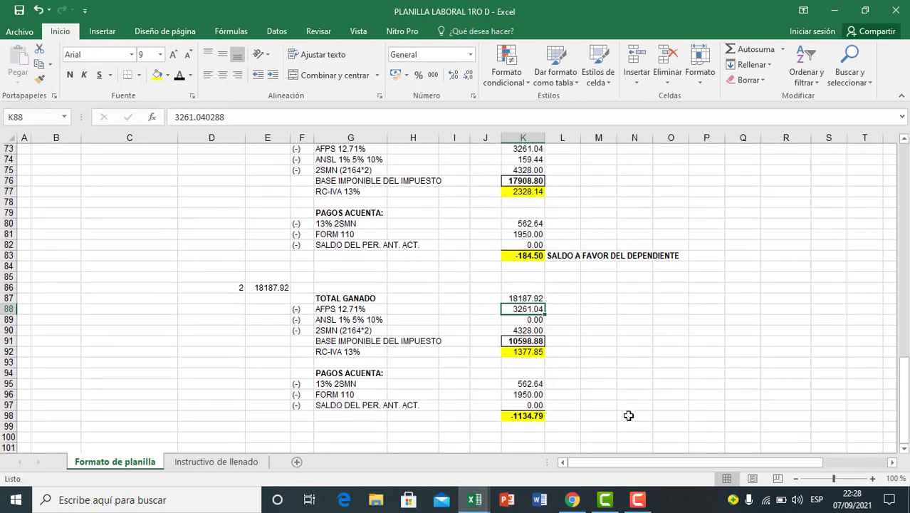
scroll(544, 361, "up", 7)
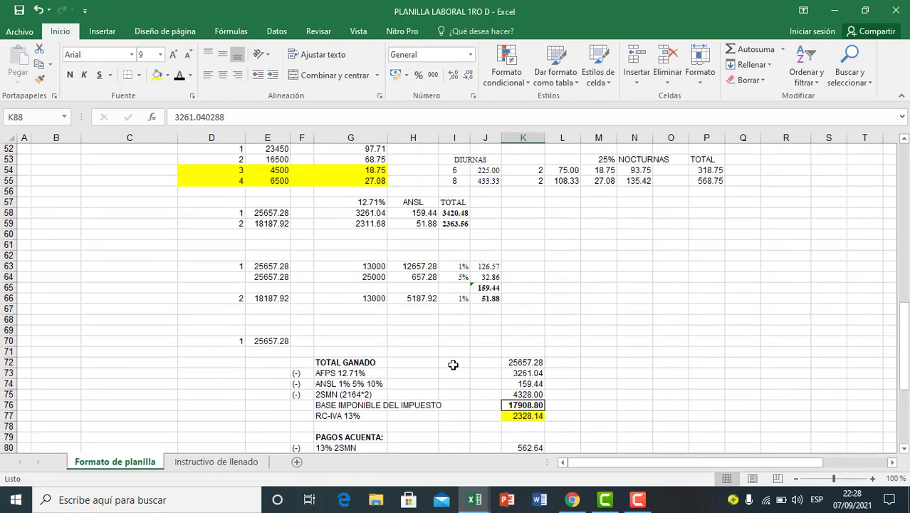
left_click(366, 227)
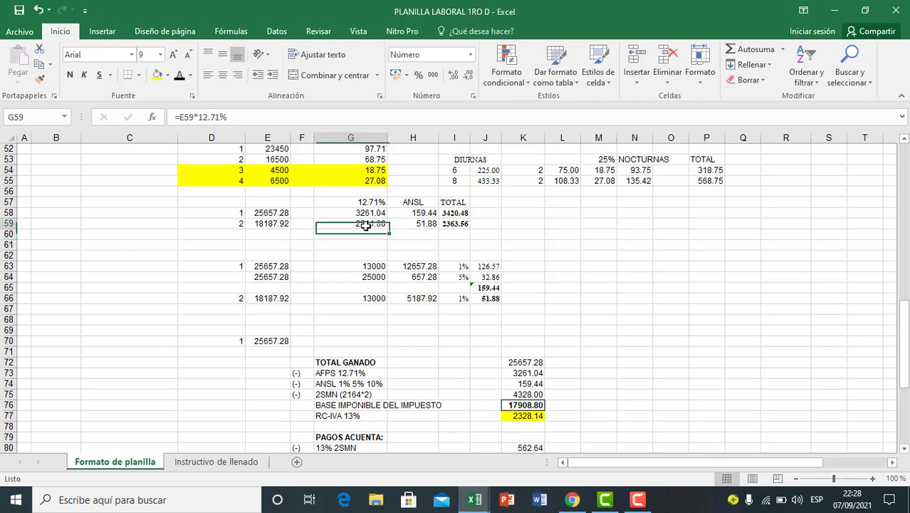
key("ctrl+c")
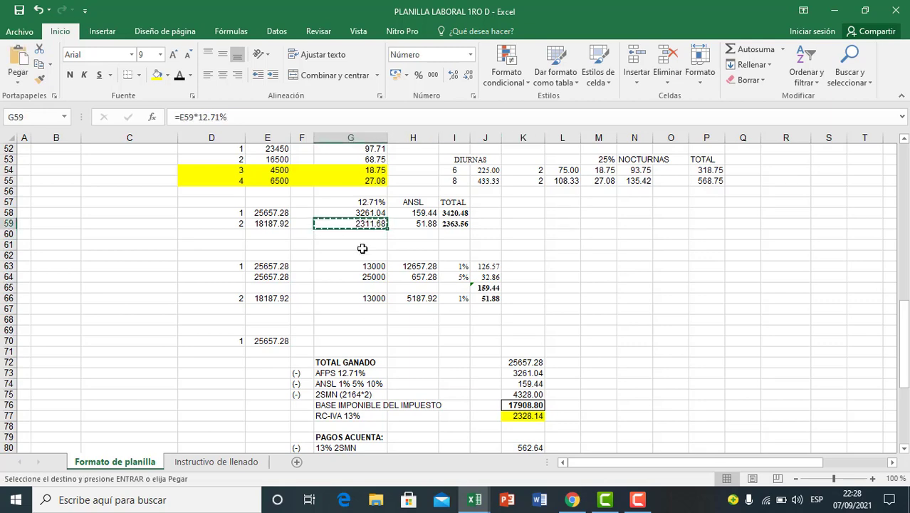
scroll(399, 298, "down", 4)
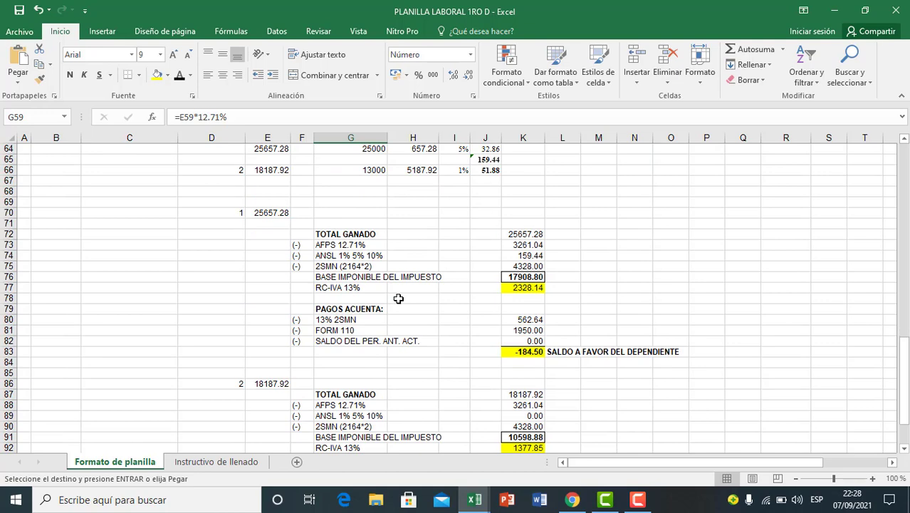
scroll(399, 298, "down", 5)
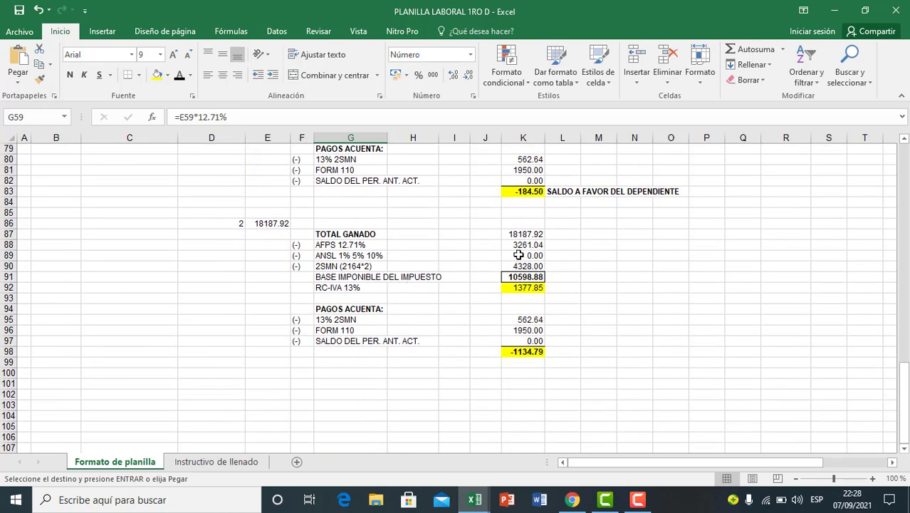
left_click(520, 245)
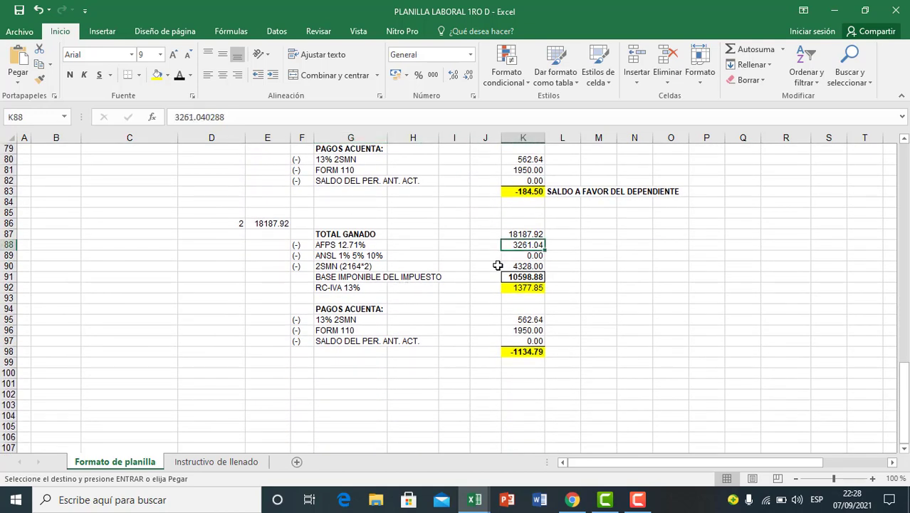
key("ctrl+v")
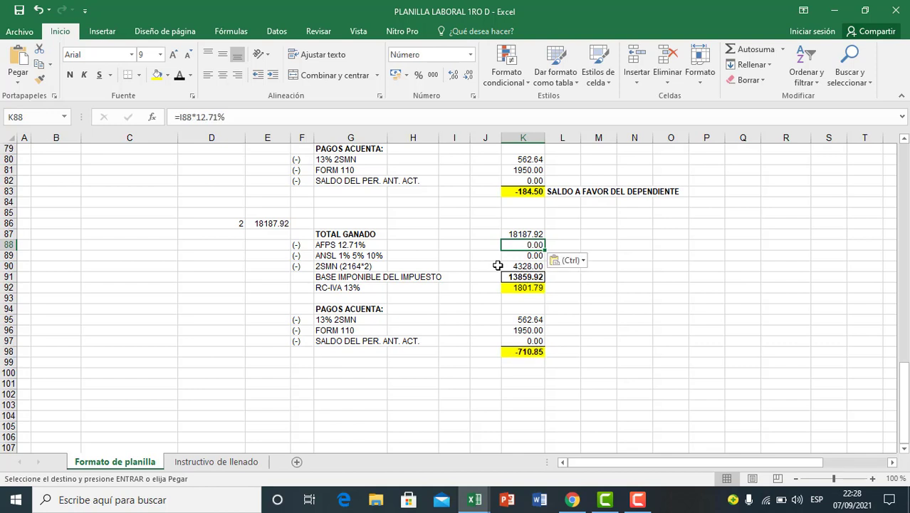
left_click(584, 261)
left_click(558, 346)
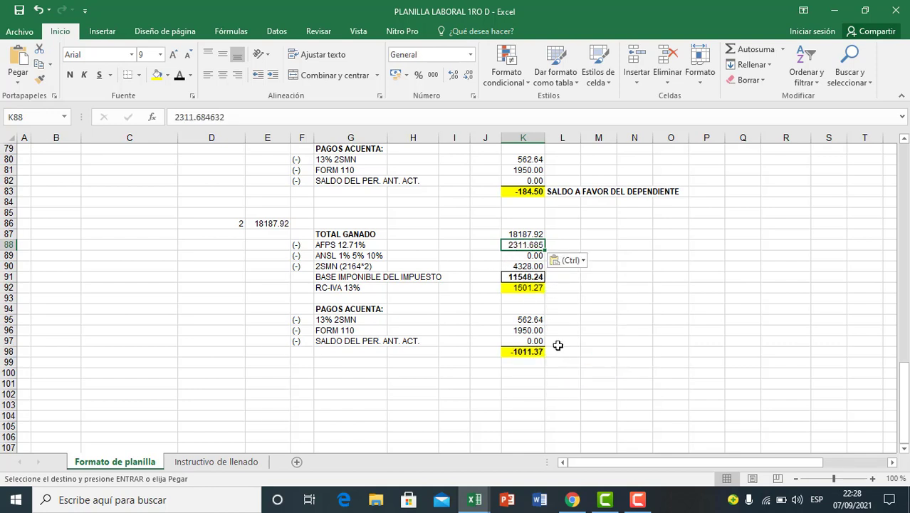
left_click(453, 75)
left_click(468, 76)
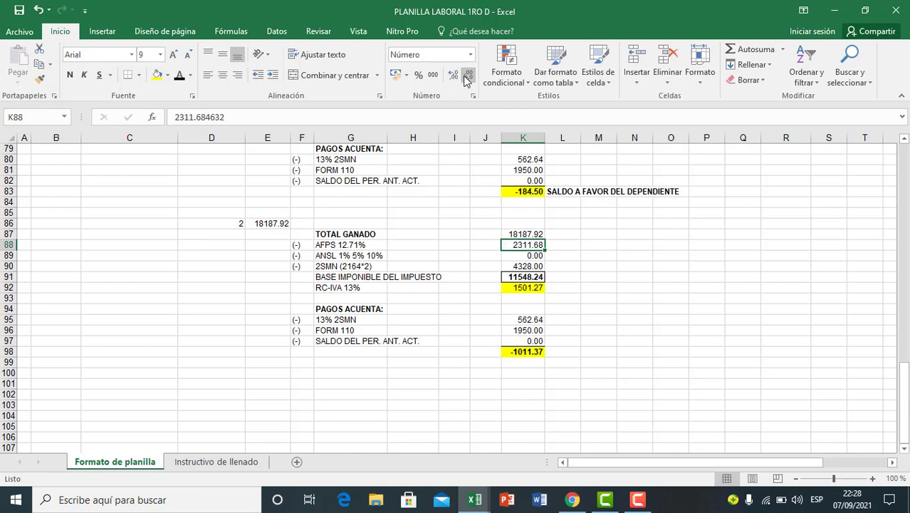
Step: Copy the second employee's ANSL contribution from H59 into the ANSL 1% 5% 10% cell K89
left_click(513, 267)
left_click(511, 248)
left_click(515, 258)
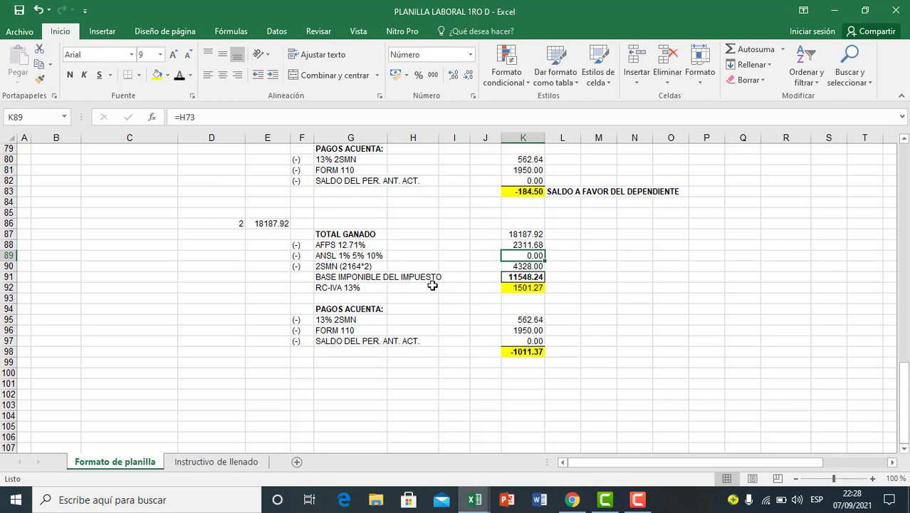
scroll(406, 287, "up", 9)
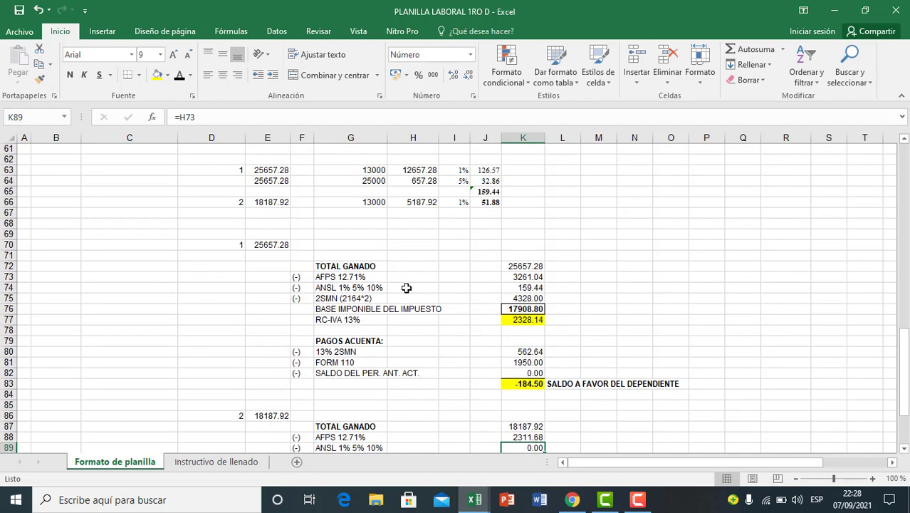
left_click(427, 228)
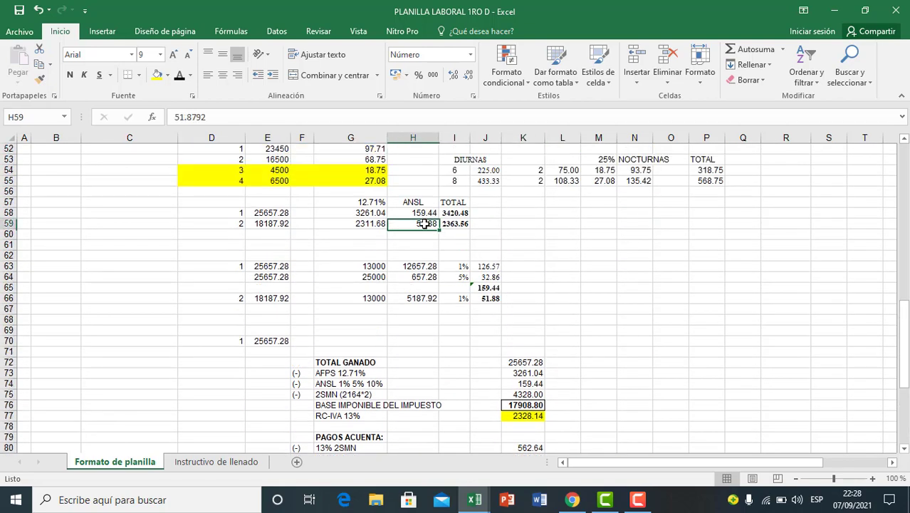
left_click(236, 225)
left_click(353, 225)
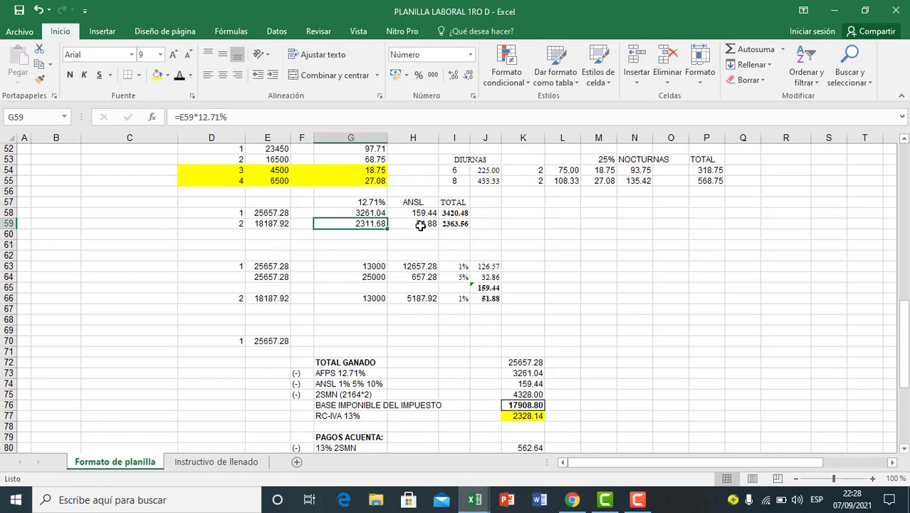
left_click(425, 224)
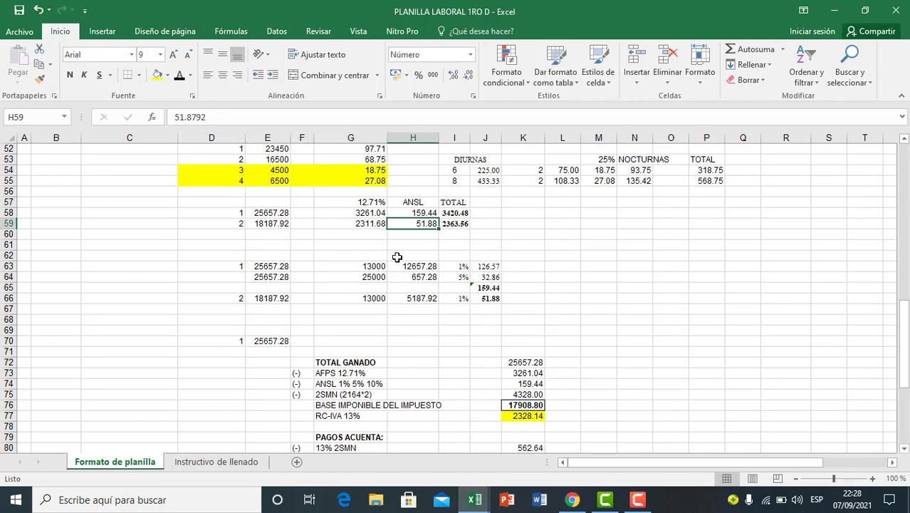
key("ctrl+c")
scroll(409, 285, "down", 6)
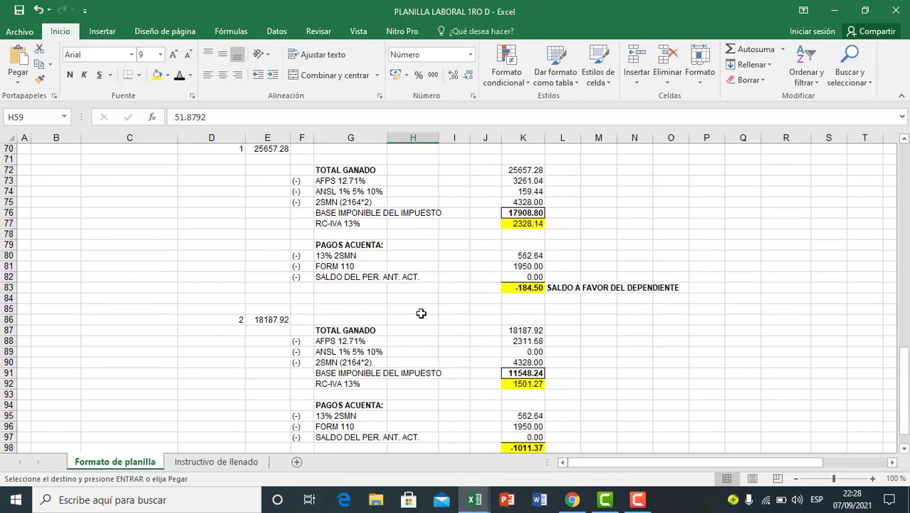
scroll(421, 313, "down", 2)
left_click(518, 288)
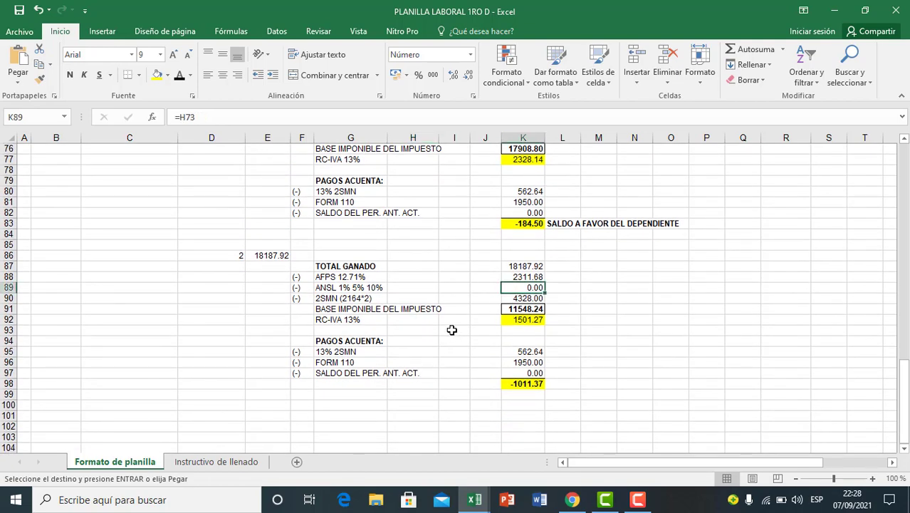
key("ctrl+v")
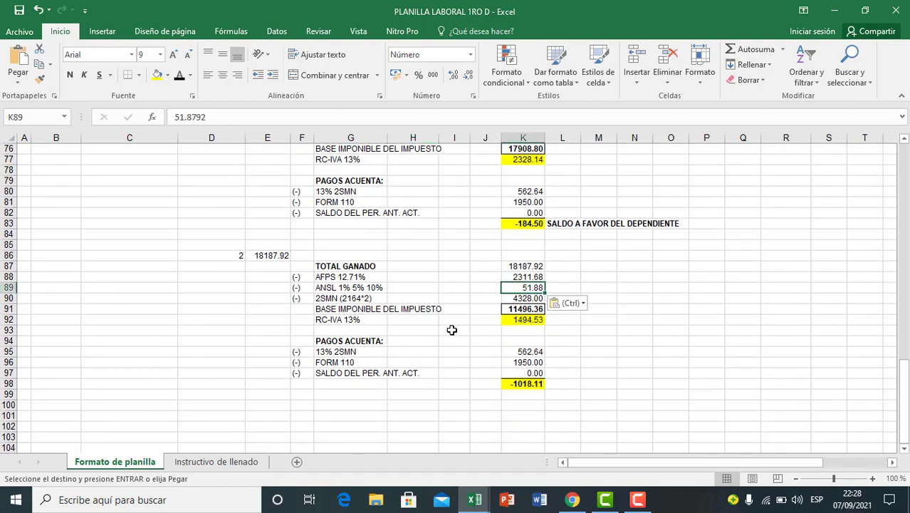
left_click(583, 304)
left_click(563, 395)
left_click(590, 365)
left_click(468, 328)
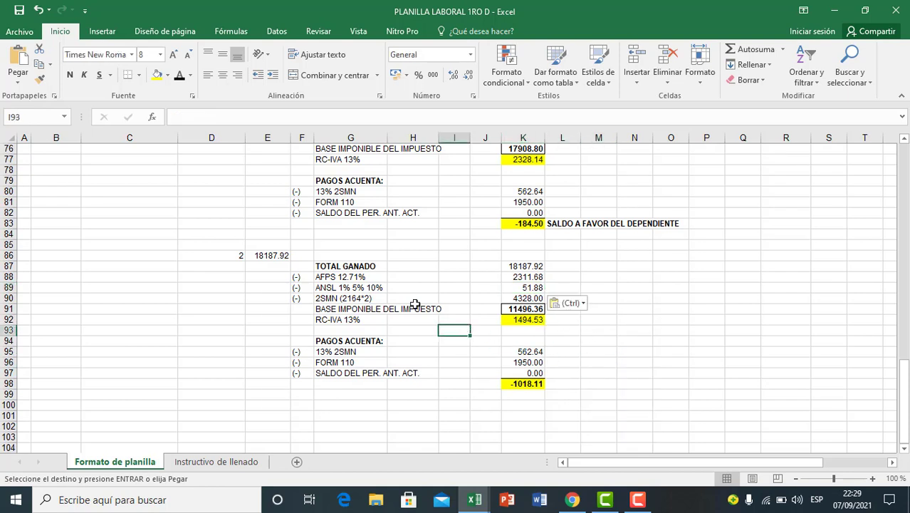
Step: Review the second employee's taxable base in K91, checking total earned less the AFP, ANSL and 2SMN deductions in K87:K90
left_click(385, 303)
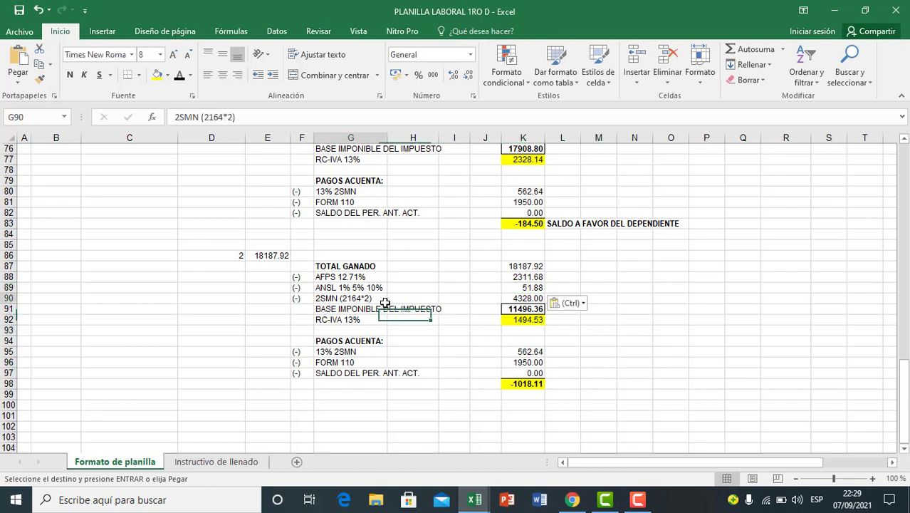
left_click(510, 299)
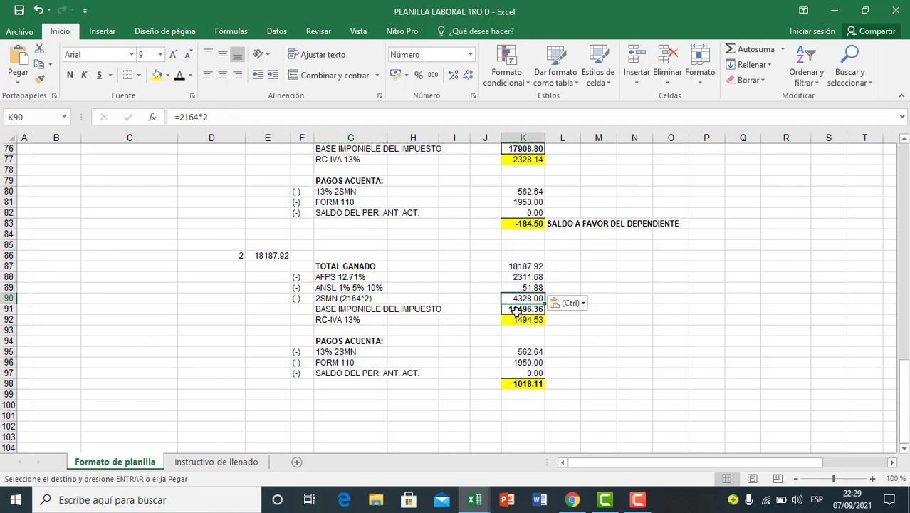
scroll(611, 347, "down", 2)
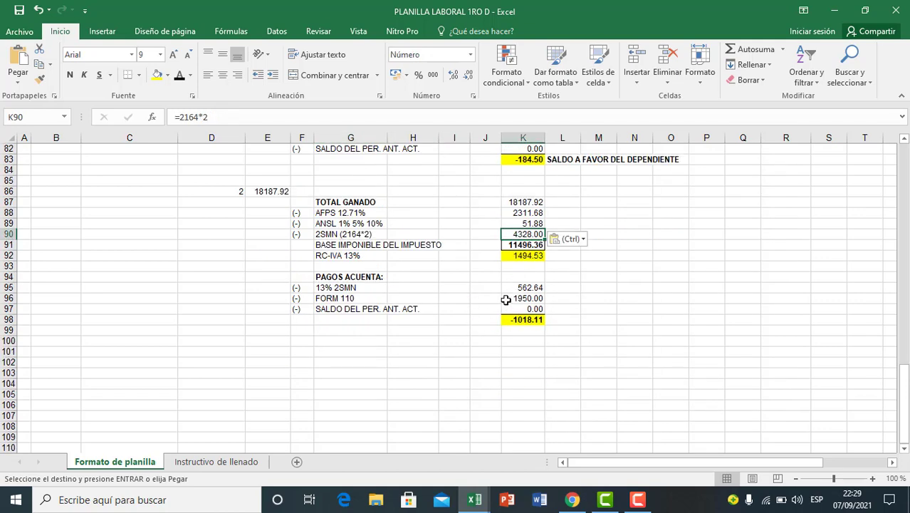
left_click(459, 297)
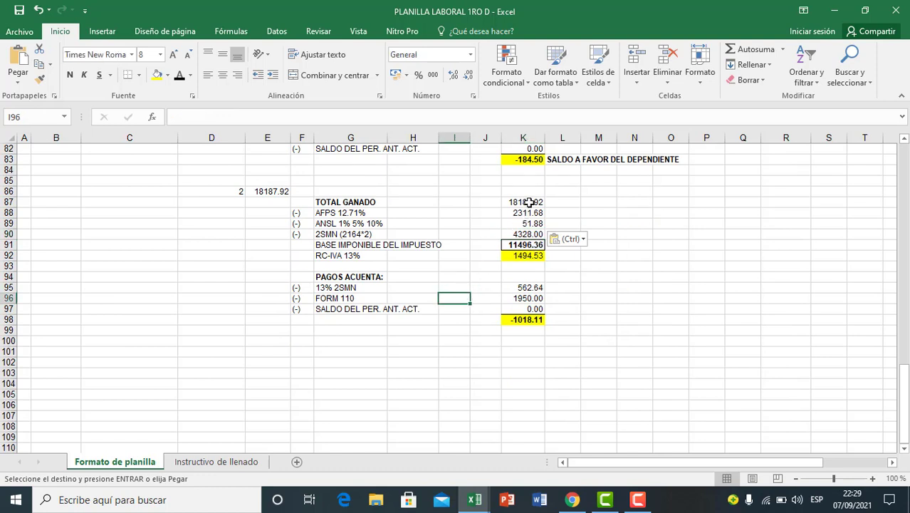
left_click(527, 202)
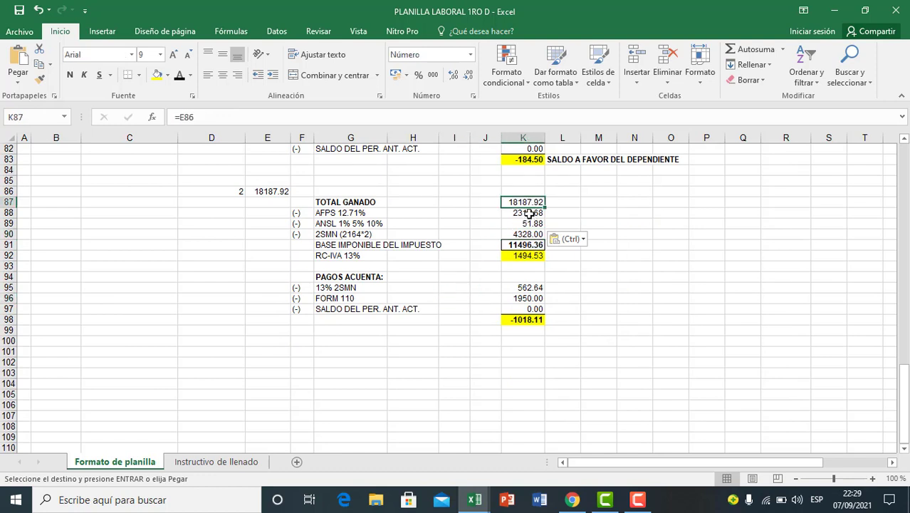
left_click_drag(529, 213, 527, 234)
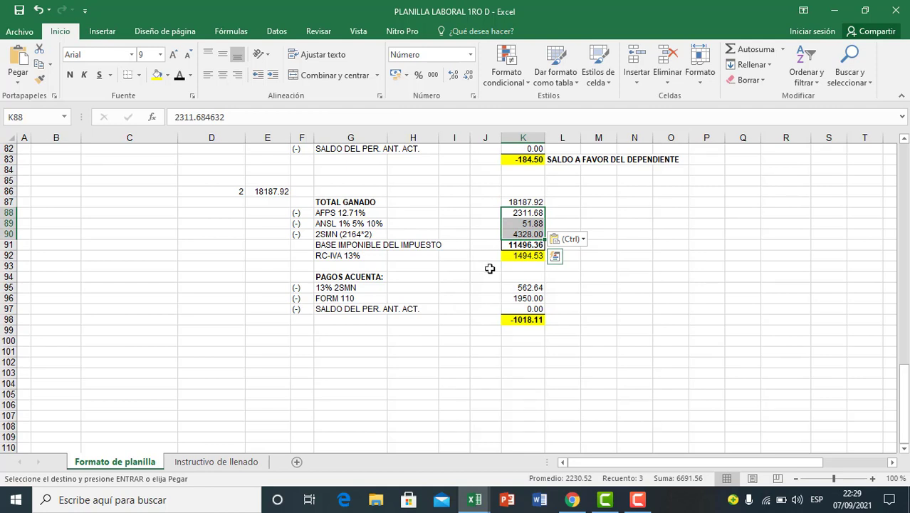
left_click(485, 285)
left_click(513, 244)
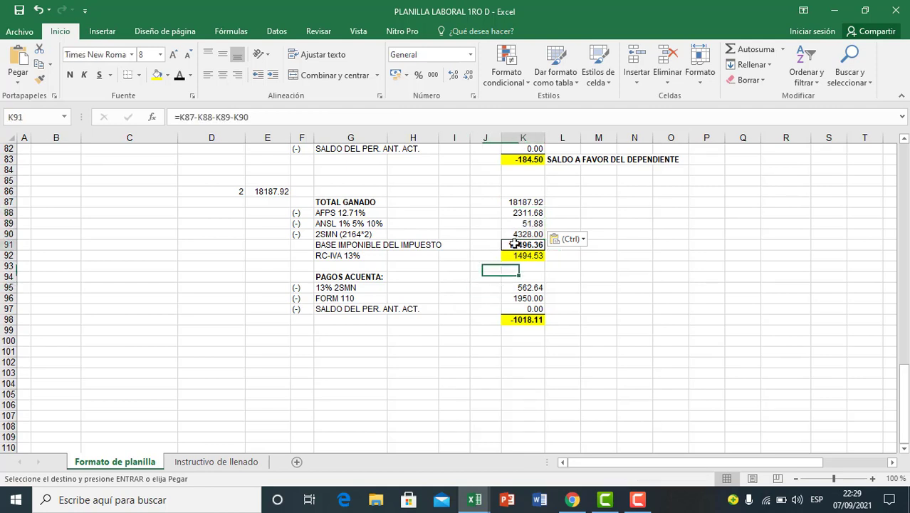
left_click(473, 292)
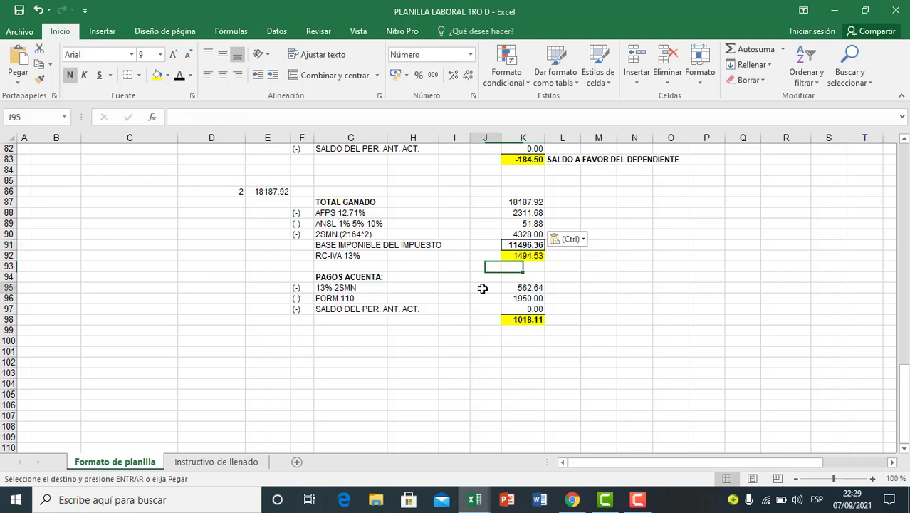
left_click(356, 246)
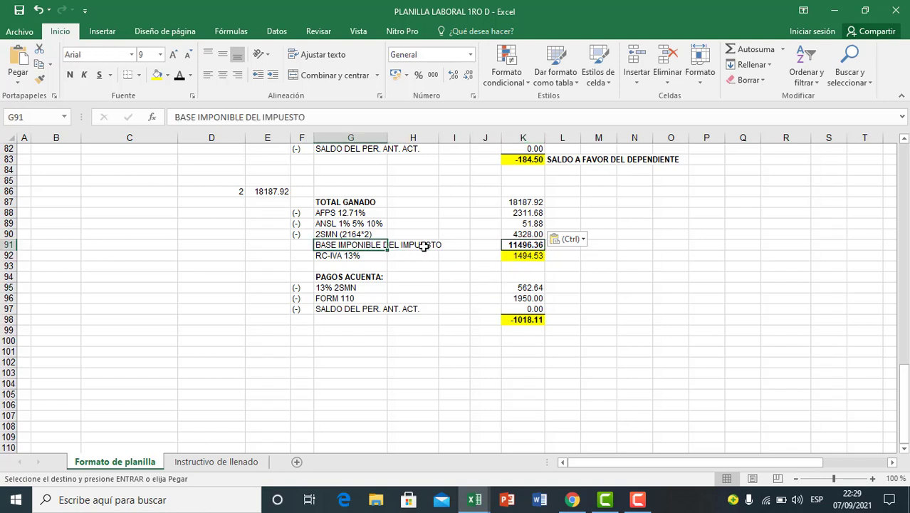
left_click(518, 244)
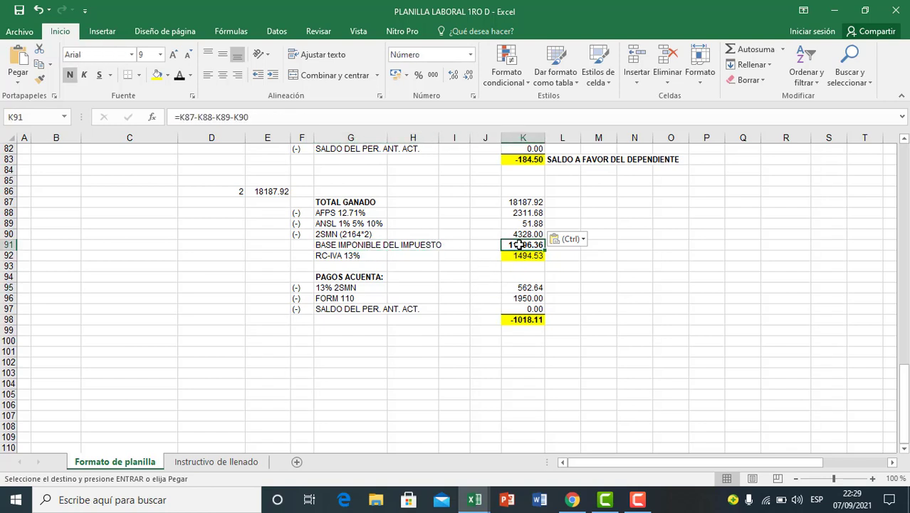
Step: Check the second employee's RC-IVA 13% formula in K92 against the taxable base in K91
left_click(335, 255)
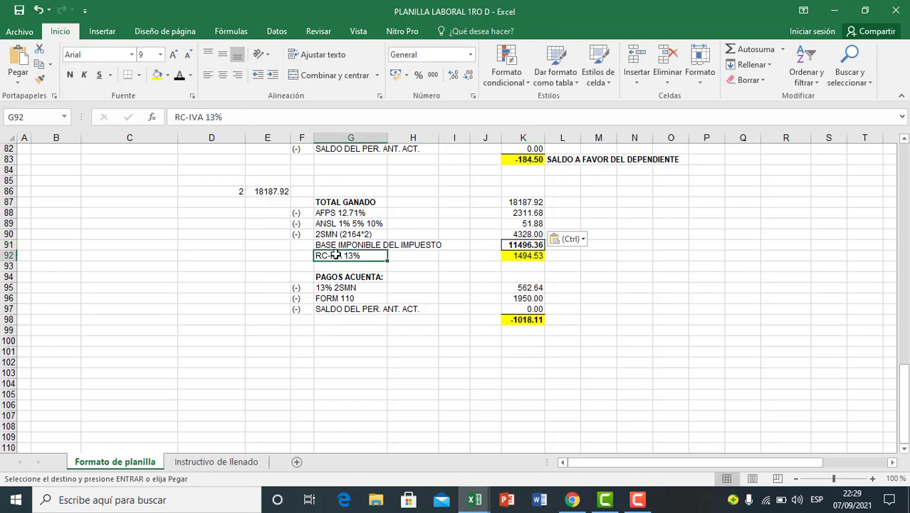
left_click(509, 257)
left_click(518, 245)
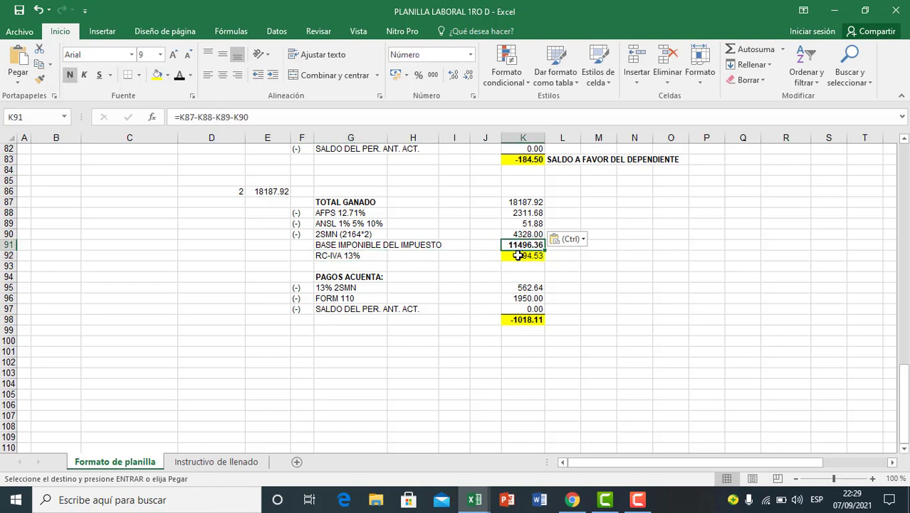
left_click(513, 258)
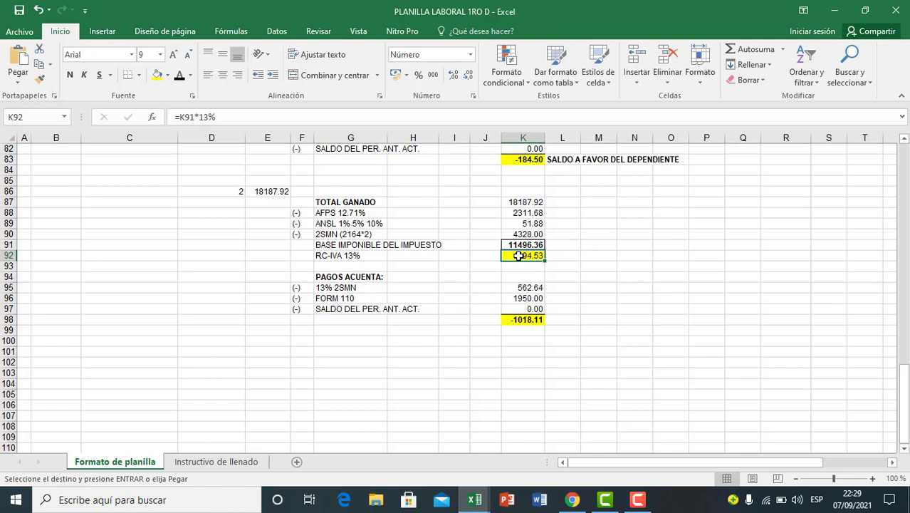
double_click(519, 255)
key("Return")
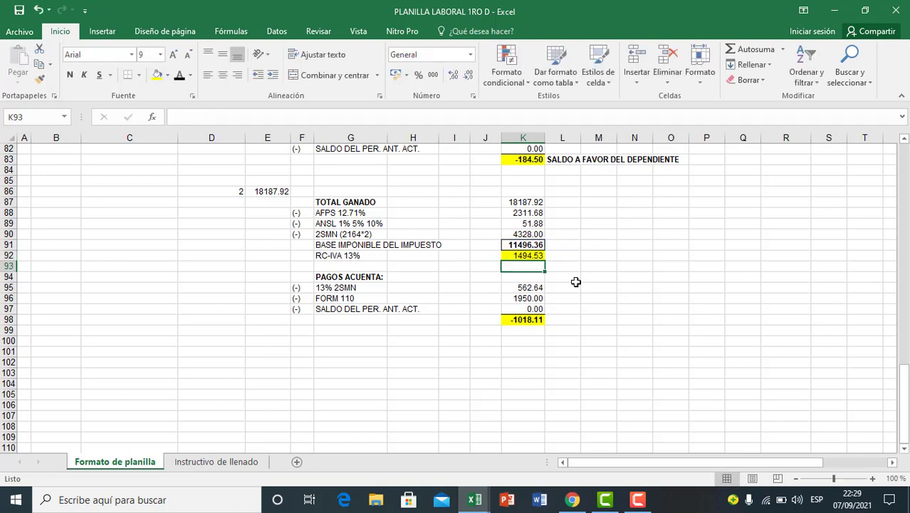
Step: Check the second employee's PAGOS ACUENTA formulas for 13% 2SMN in K95 and FORM 110 in K96 against the data above
left_click(476, 288)
left_click(360, 277)
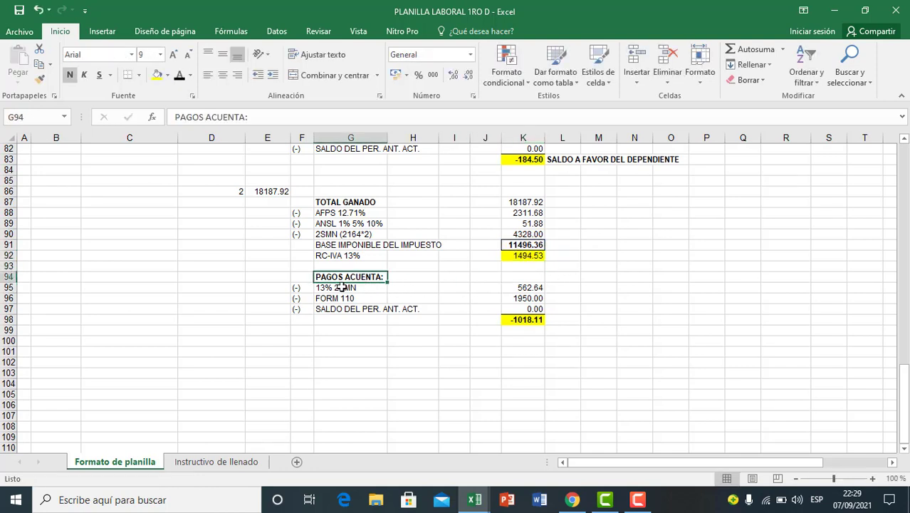
left_click(336, 289)
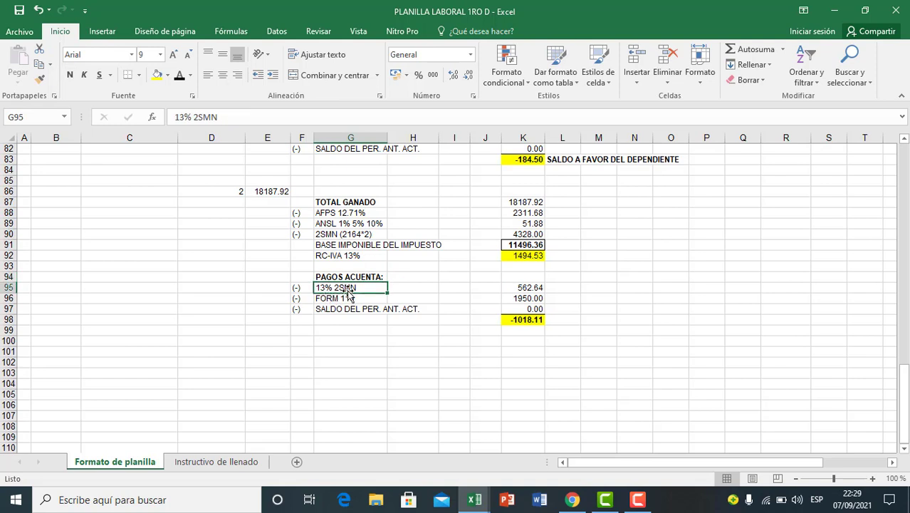
left_click(531, 289)
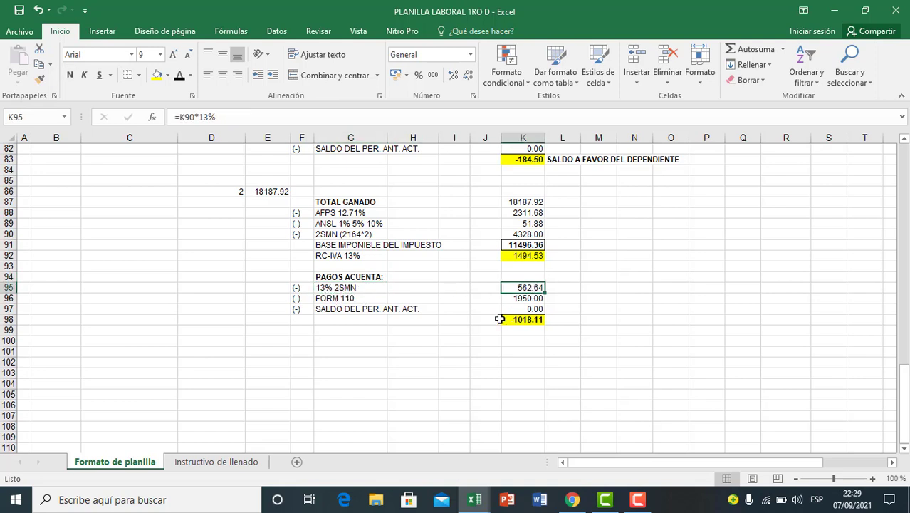
left_click(333, 298)
left_click(520, 298)
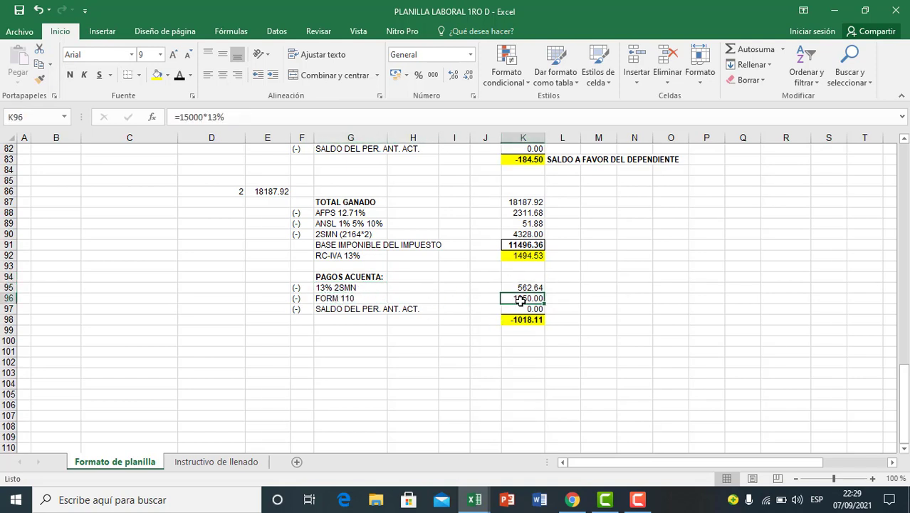
scroll(413, 308, "up", 10)
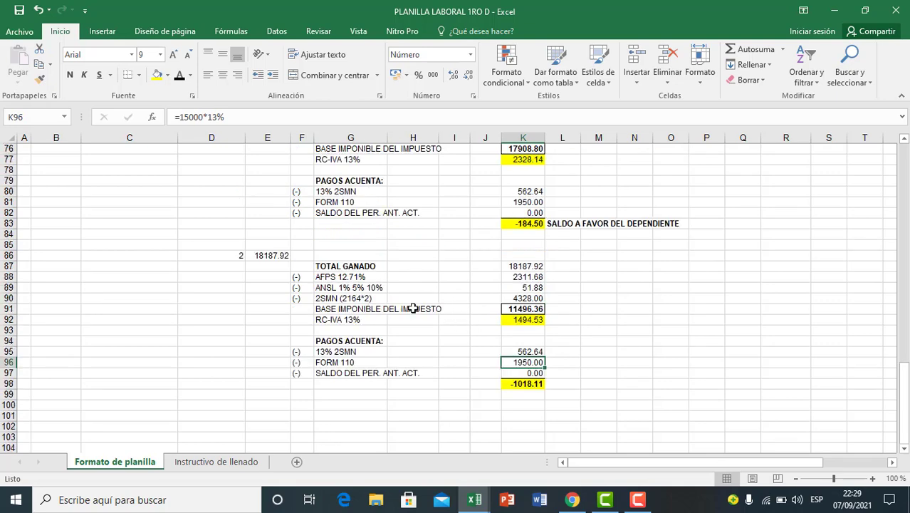
scroll(328, 261, "up", 7)
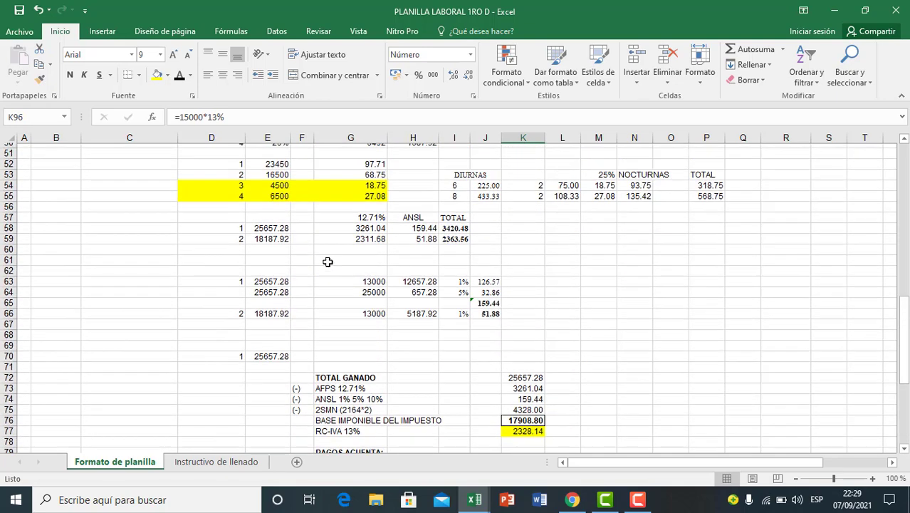
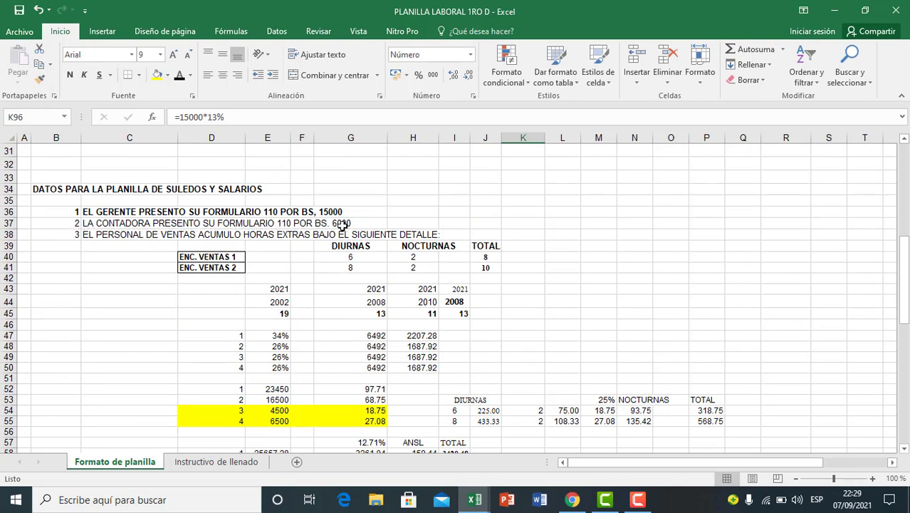
Step: Set the second employee's FORM 110 payment on account in K96 to =6000*13%
scroll(360, 271, "down", 17)
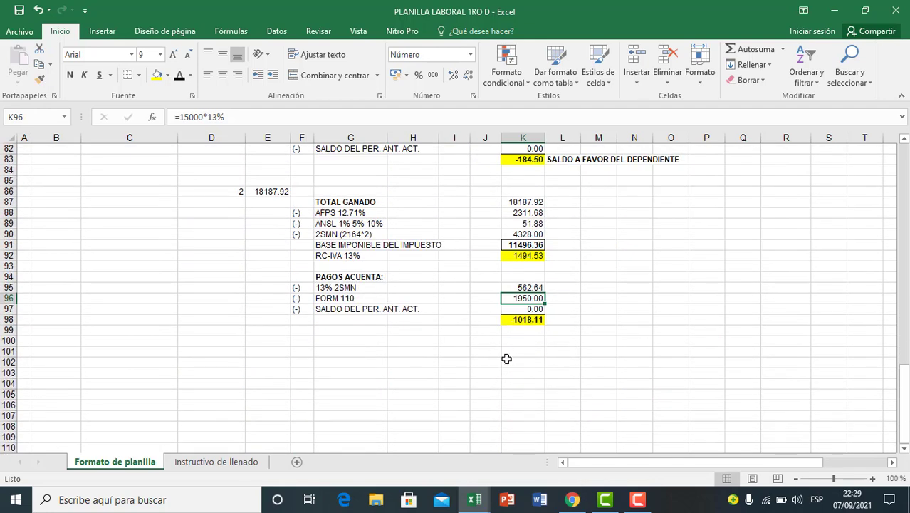
type("=60")
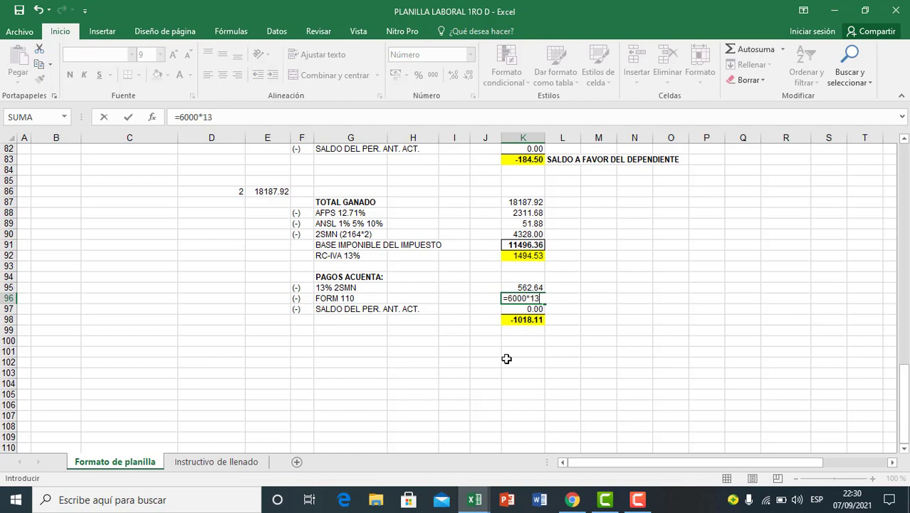
type("00*13%")
key("Return")
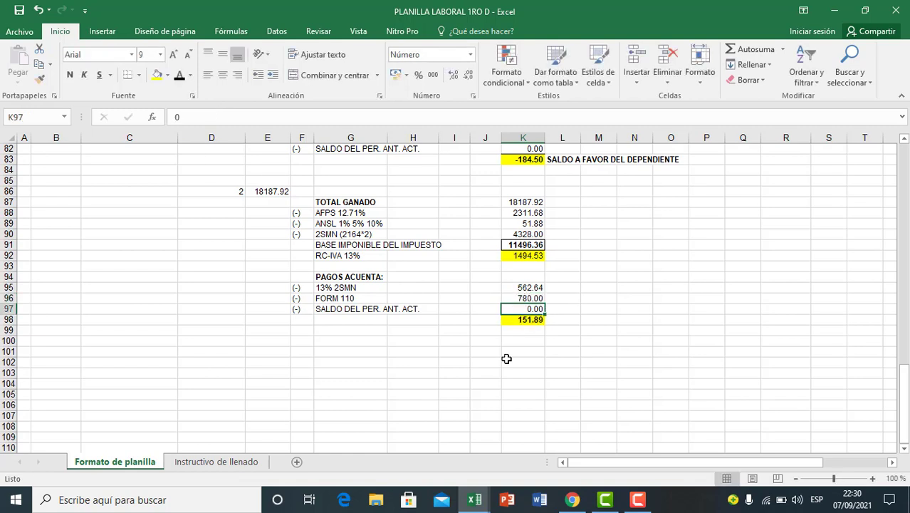
Step: Check the second employee's previous-period balance in K97 and the final balance formula in K98 against the payments on account
left_click(570, 366)
left_click(519, 337)
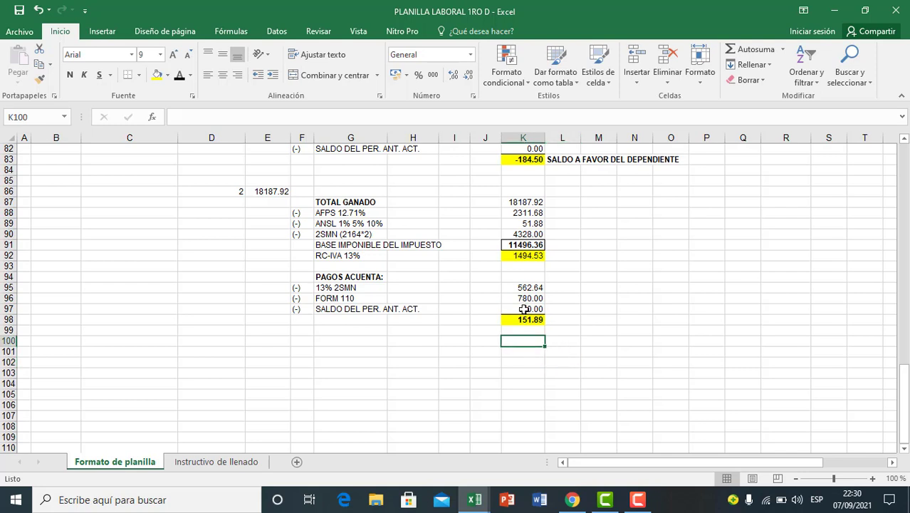
left_click(524, 299)
left_click(360, 309)
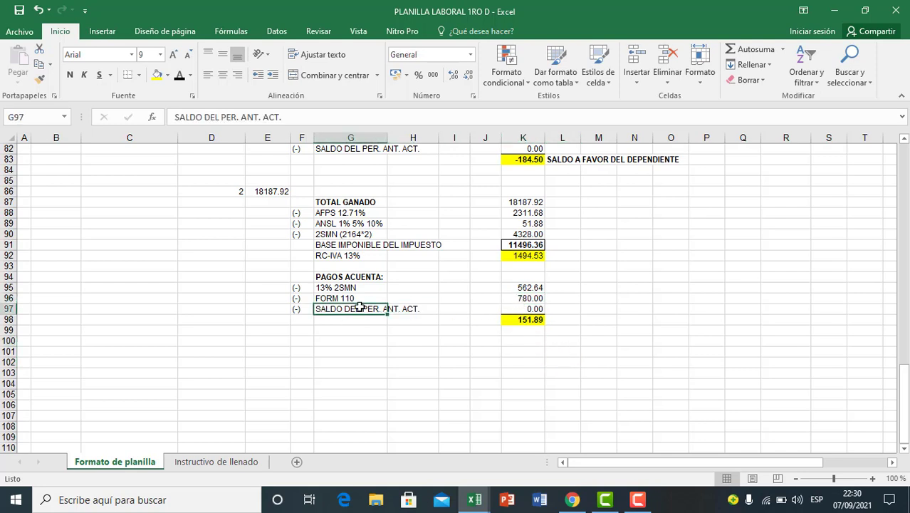
left_click(492, 311)
left_click(516, 310)
left_click(514, 330)
left_click(524, 319)
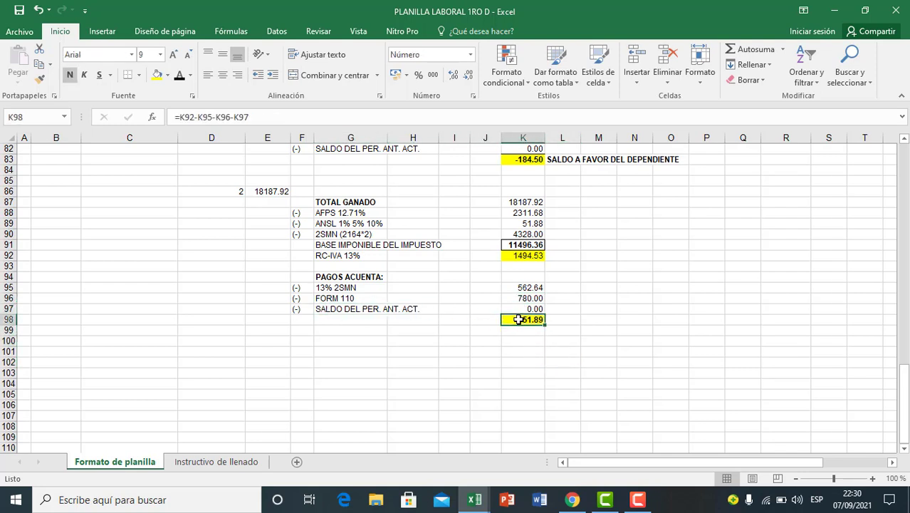
left_click(473, 329)
left_click(531, 350)
left_click(531, 320)
Step: Label the second employee's final balance in L98 as SALDO A FAVOR DEL FISCO and make it bold
left_click(561, 321)
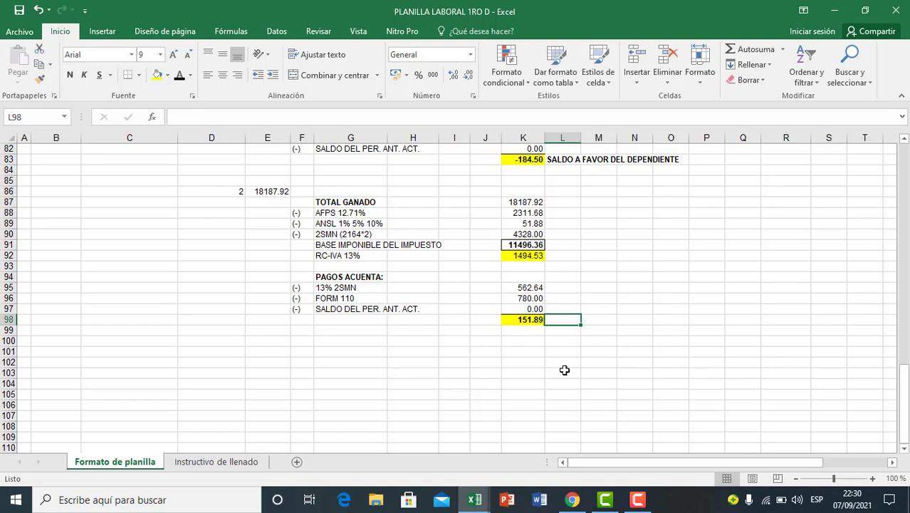
type("SALDO A FAV")
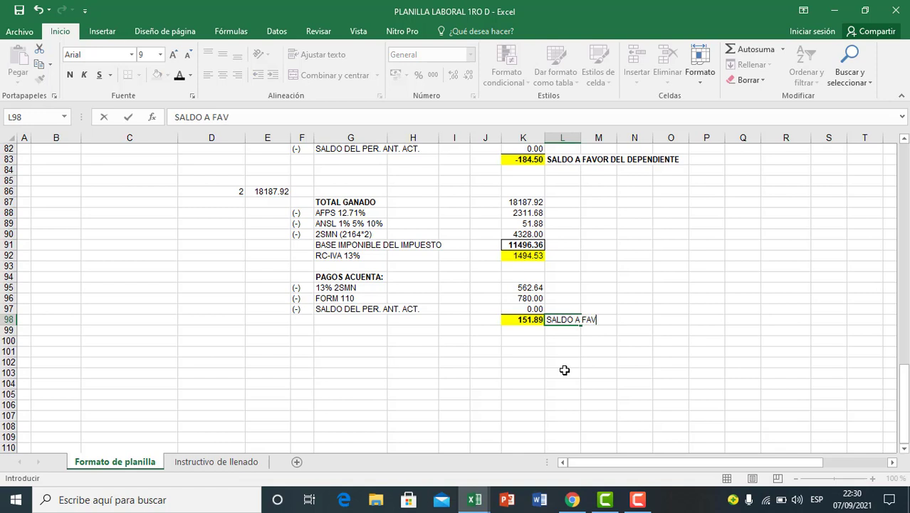
type("OR DEL FISCO")
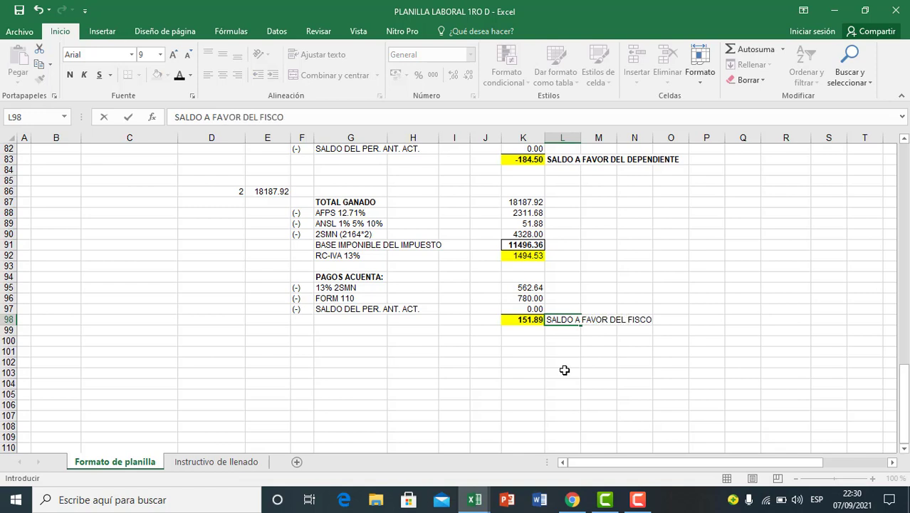
left_click(564, 361)
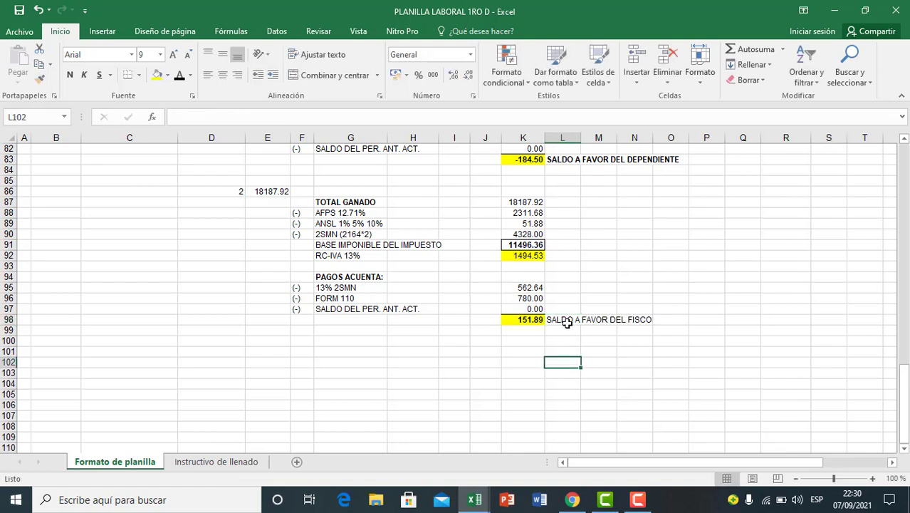
left_click(564, 319)
left_click(69, 75)
left_click(528, 366)
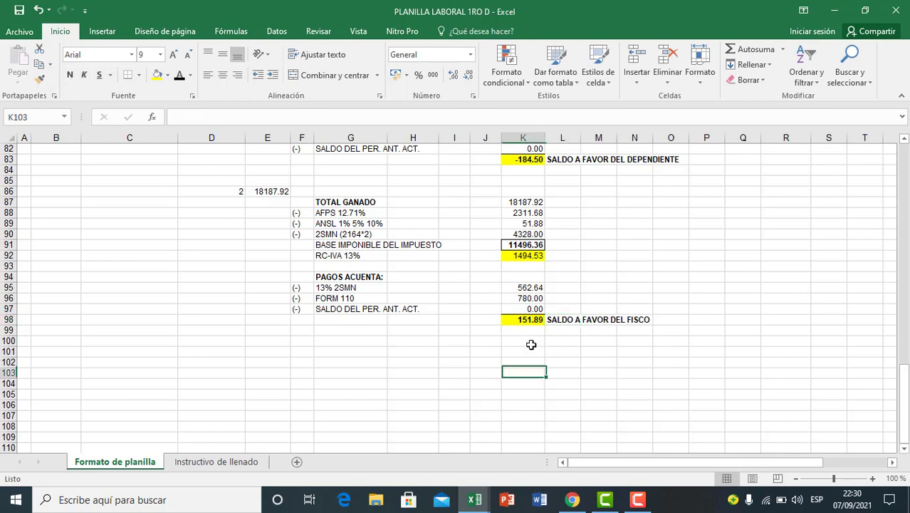
Step: Copy the second employee's balance from K98 into the accountant's RC-IVA cell T10 as a value only
left_click(528, 329)
left_click(528, 318)
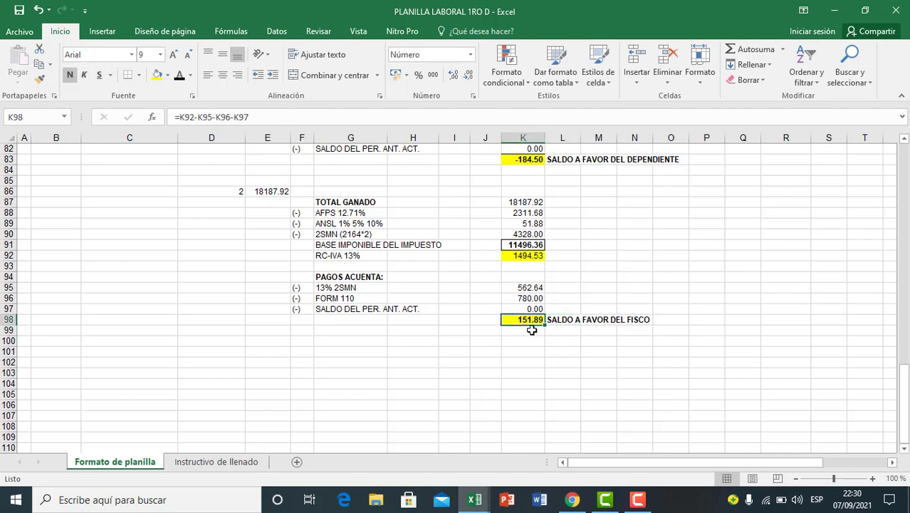
key("ctrl+c")
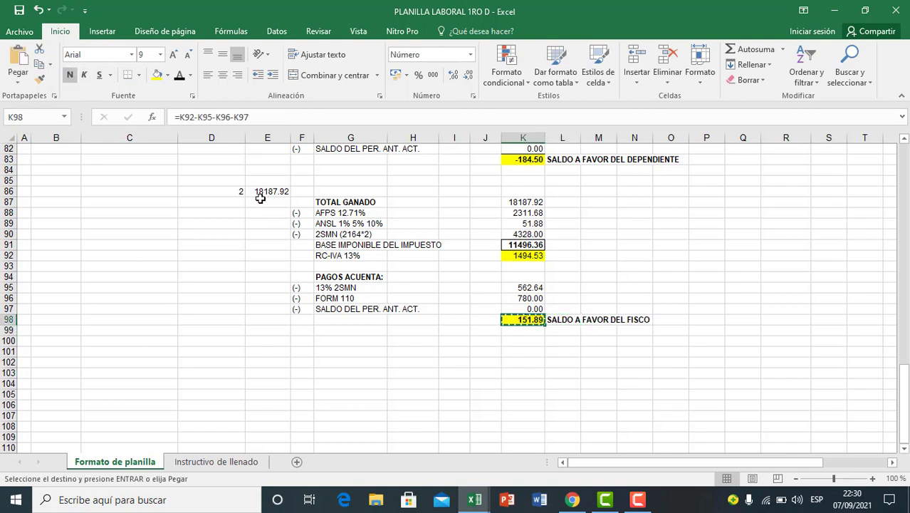
scroll(683, 350, "up", 8)
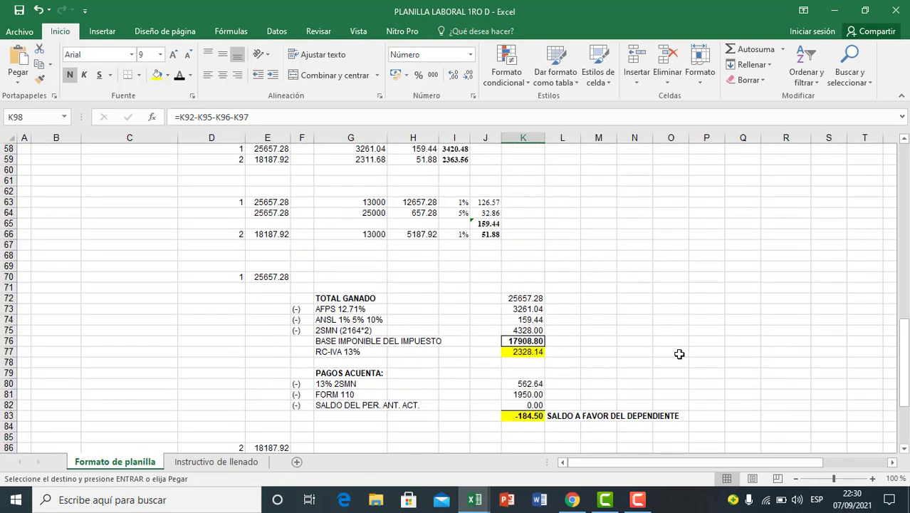
scroll(680, 354, "up", 18)
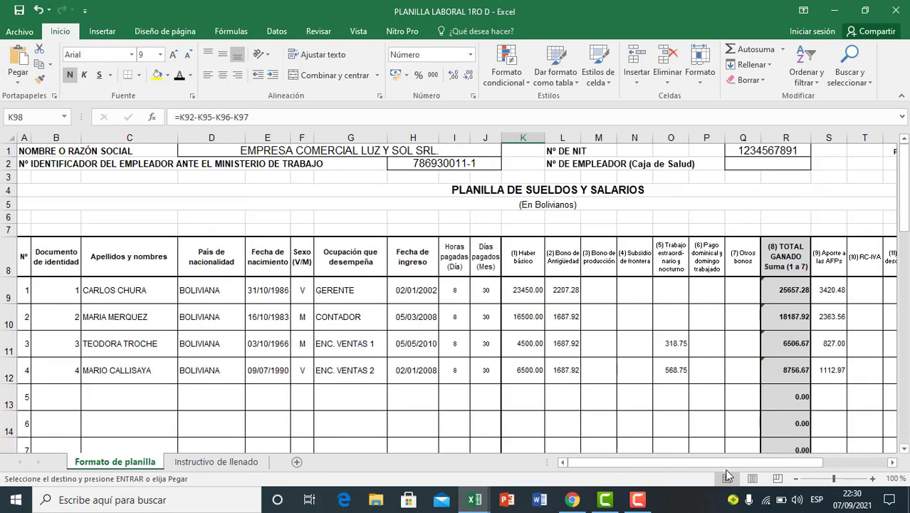
left_click_drag(765, 463, 816, 463)
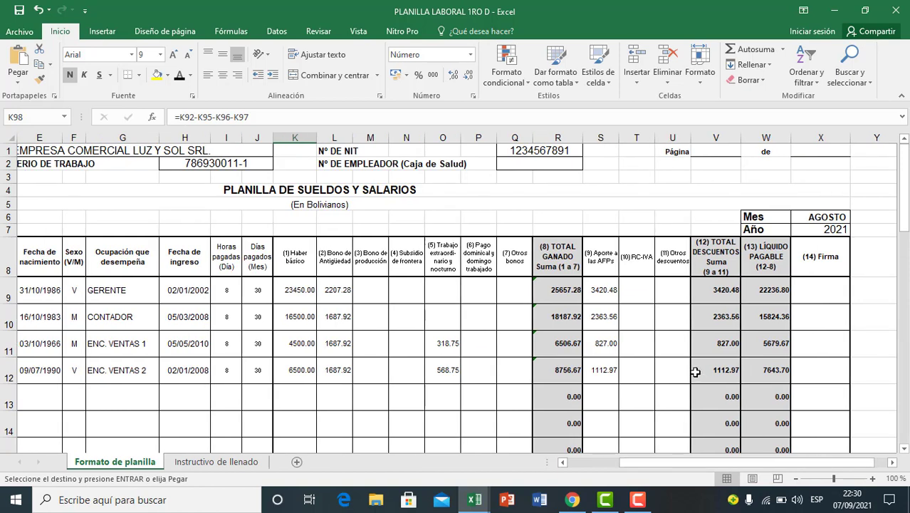
left_click(638, 317)
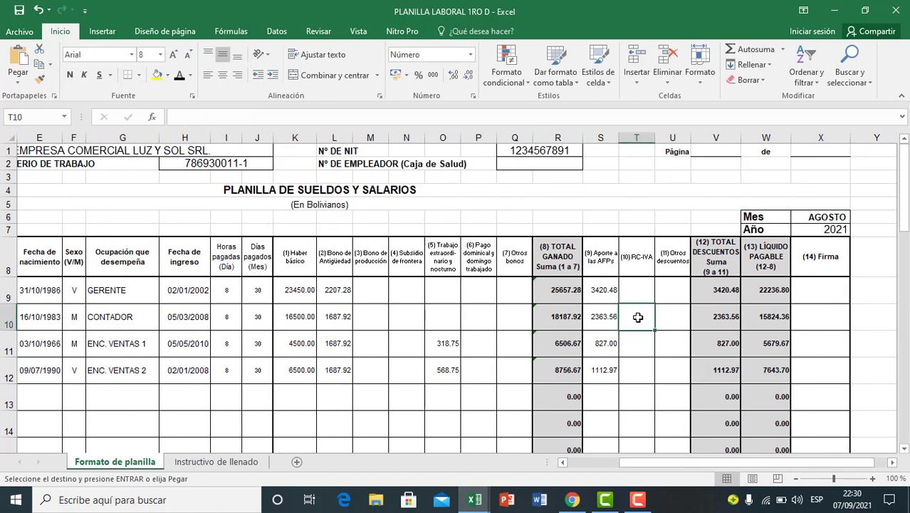
key("ctrl+v")
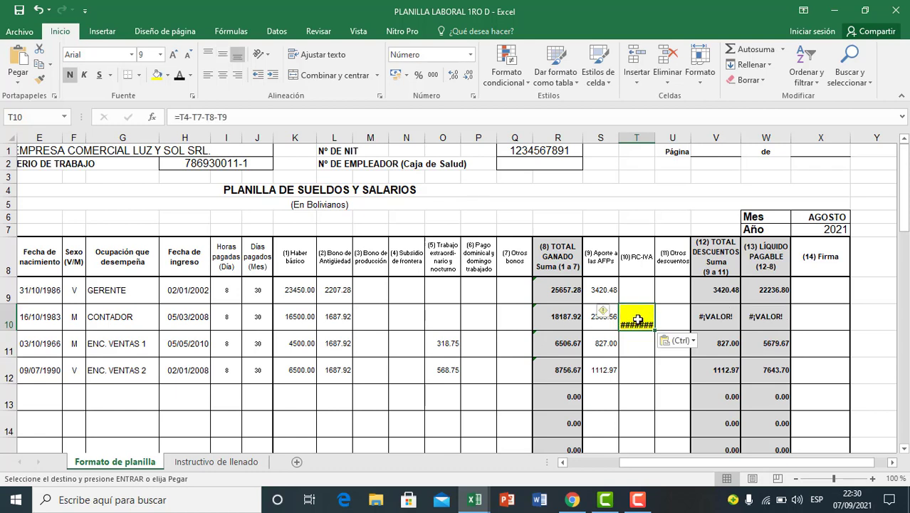
left_click(691, 342)
left_click(669, 425)
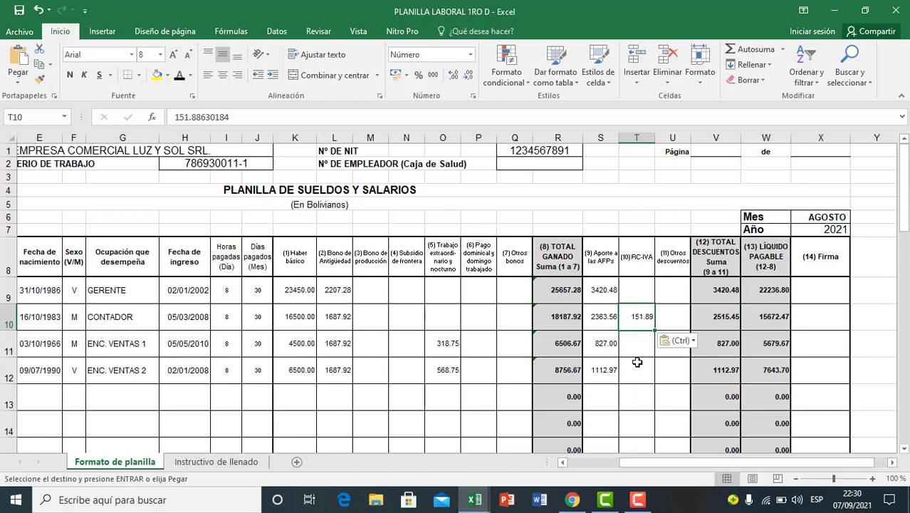
Step: Review the TOTAL DESCUENTOS formulas in column V against the AFP, RC-IVA and other deductions in columns S to U
key("Right")
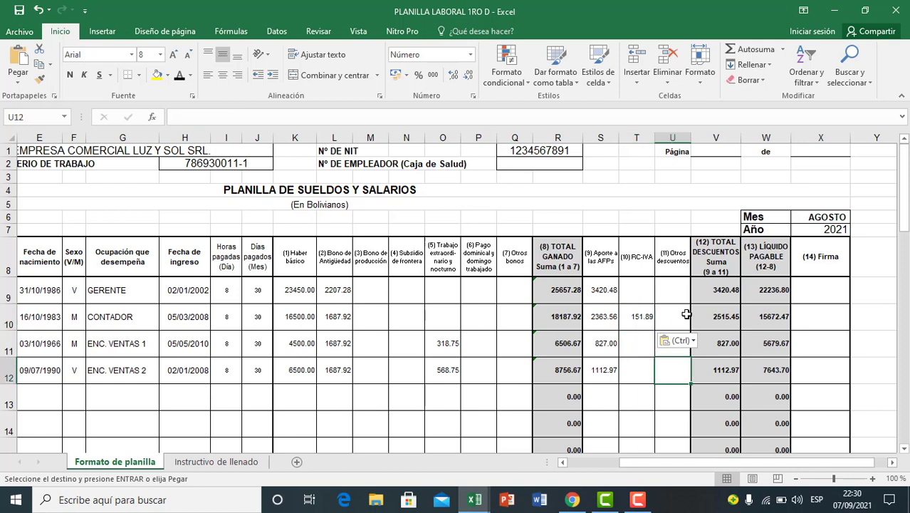
scroll(713, 306, "down", 1)
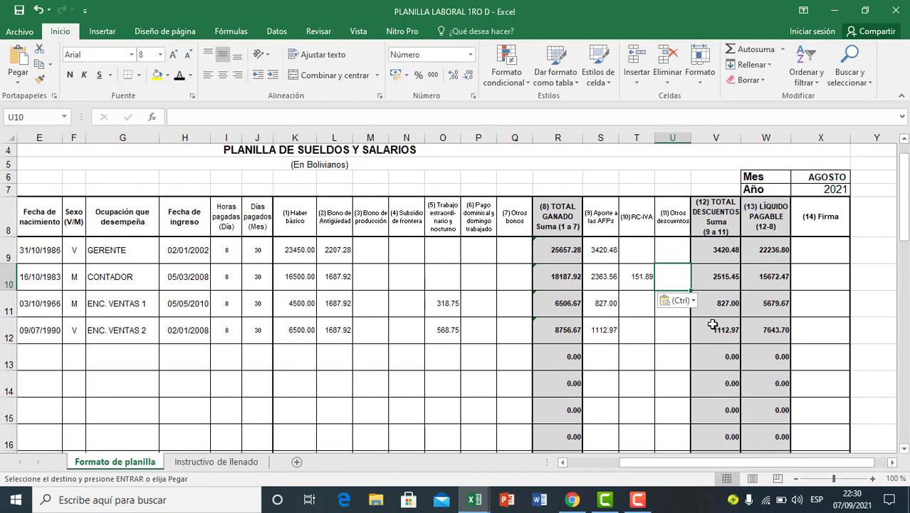
left_click(718, 227)
left_click(714, 322)
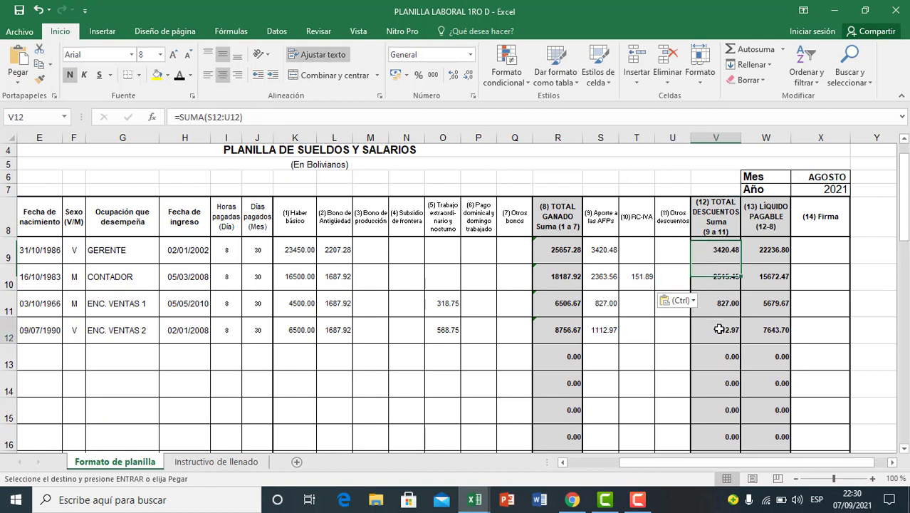
left_click(717, 228)
left_click_drag(603, 221, 662, 333)
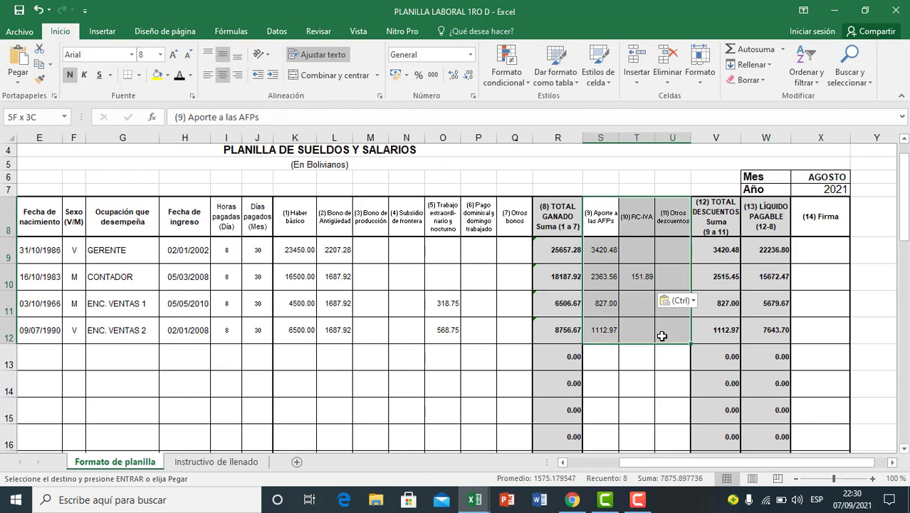
left_click(723, 229)
left_click(722, 277)
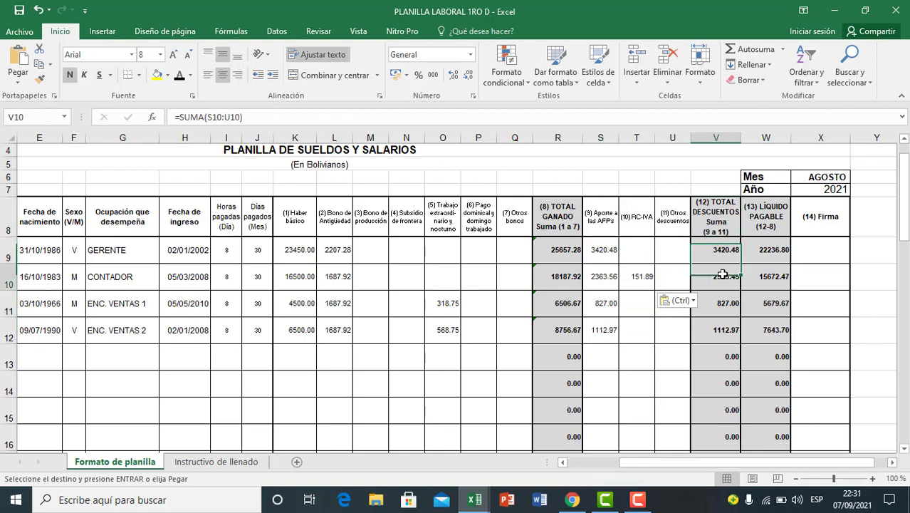
left_click(716, 330)
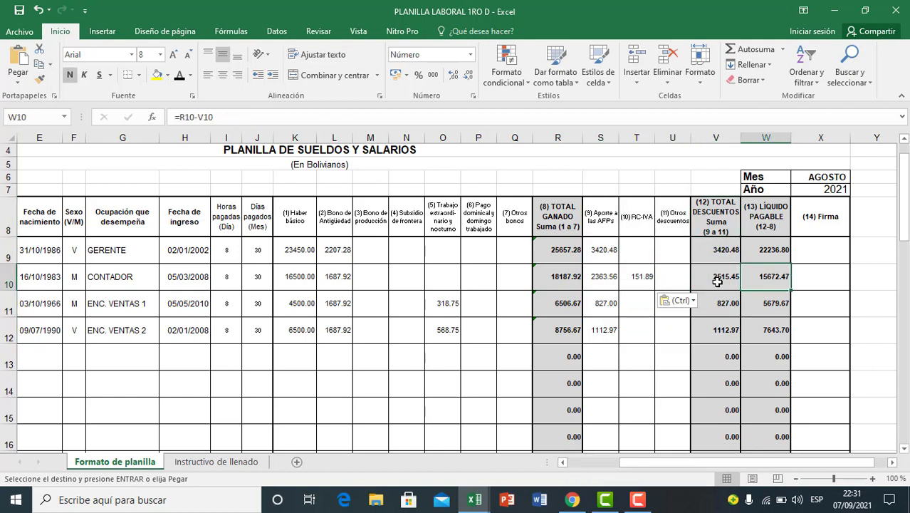
left_click(715, 224)
left_click(710, 299)
left_click(710, 335)
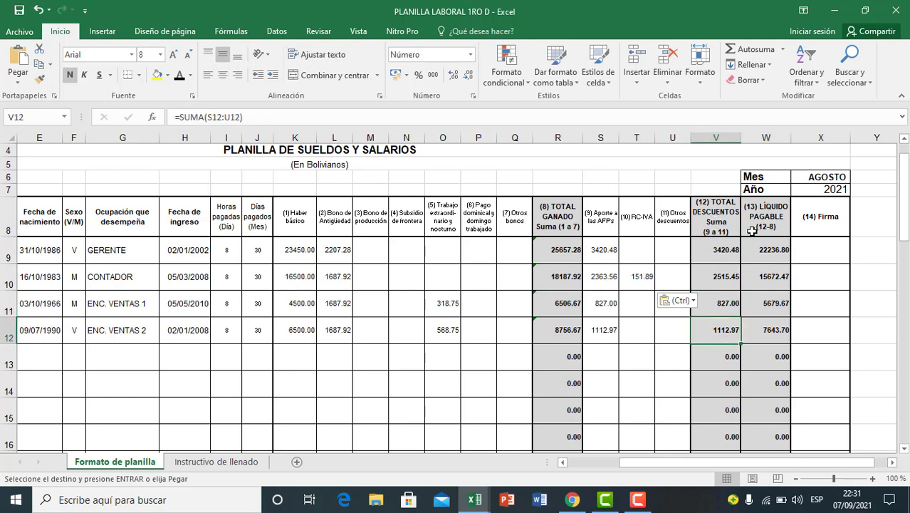
Step: Review the LÍQUIDO PAGABLE formulas in column W against total earned and total deductions, down to the TOTALES row
left_click(751, 229)
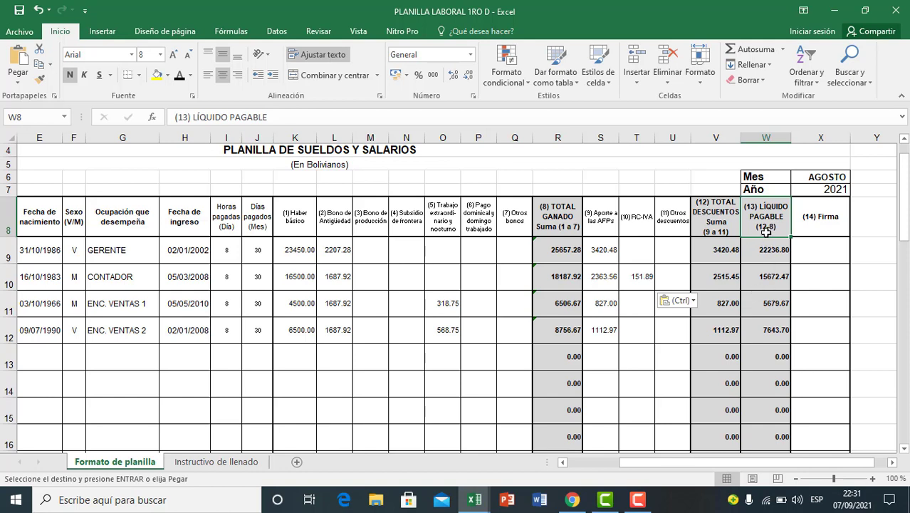
left_click(560, 227)
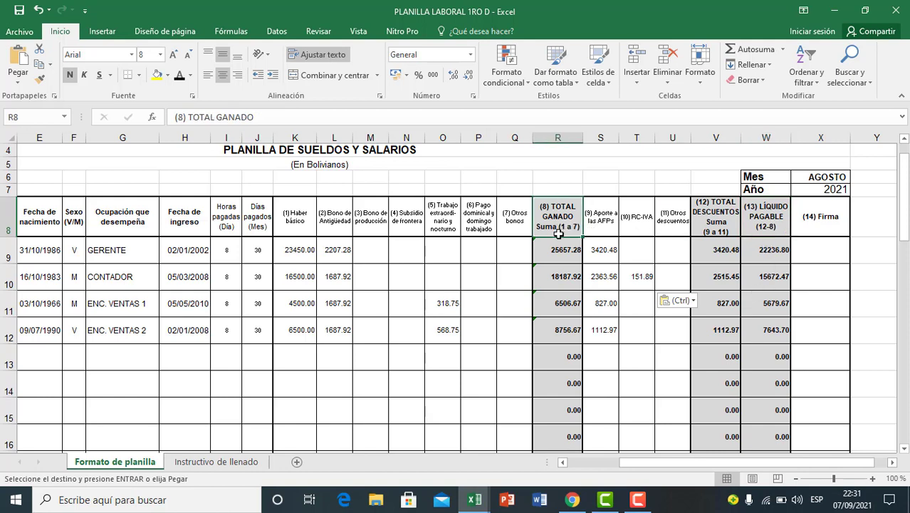
left_click(558, 249)
left_click_drag(559, 226, 559, 305)
left_click_drag(716, 225, 712, 305)
left_click_drag(552, 215, 558, 326)
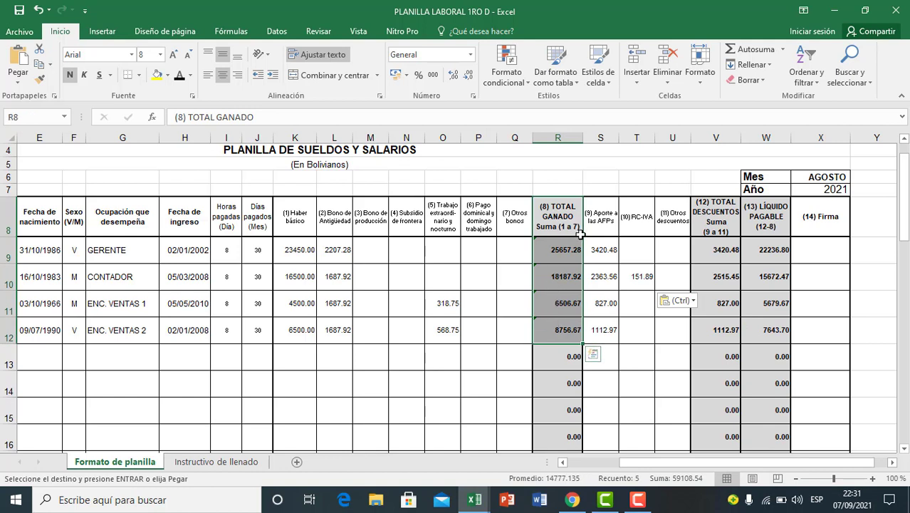
left_click(708, 226)
left_click_drag(707, 243, 712, 332)
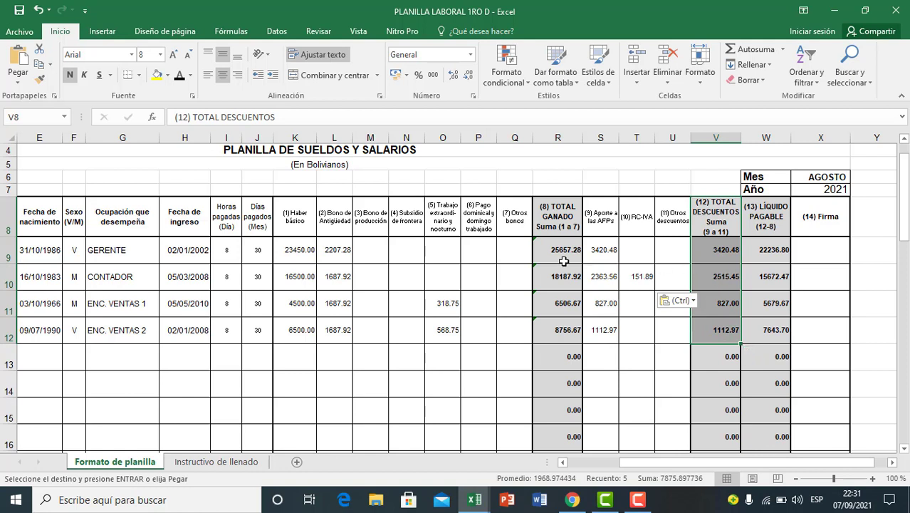
left_click(775, 251)
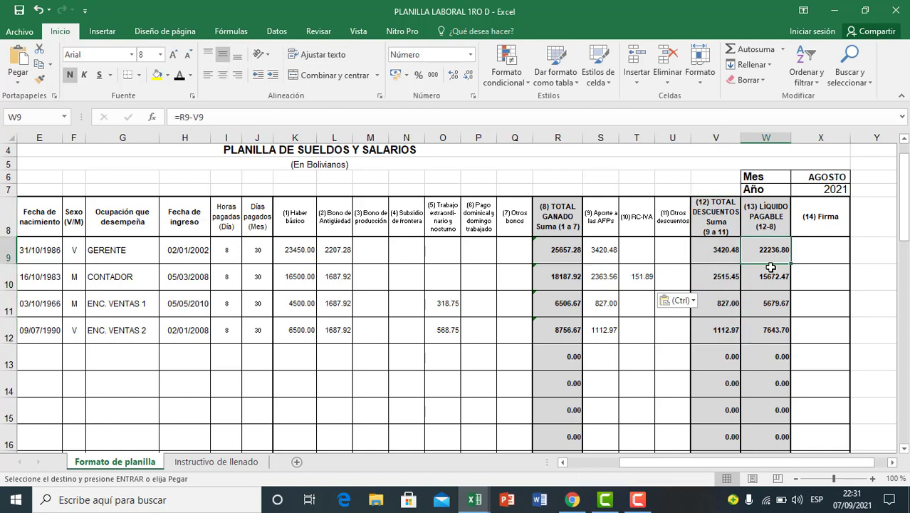
left_click(756, 309)
left_click(782, 323)
left_click(764, 374)
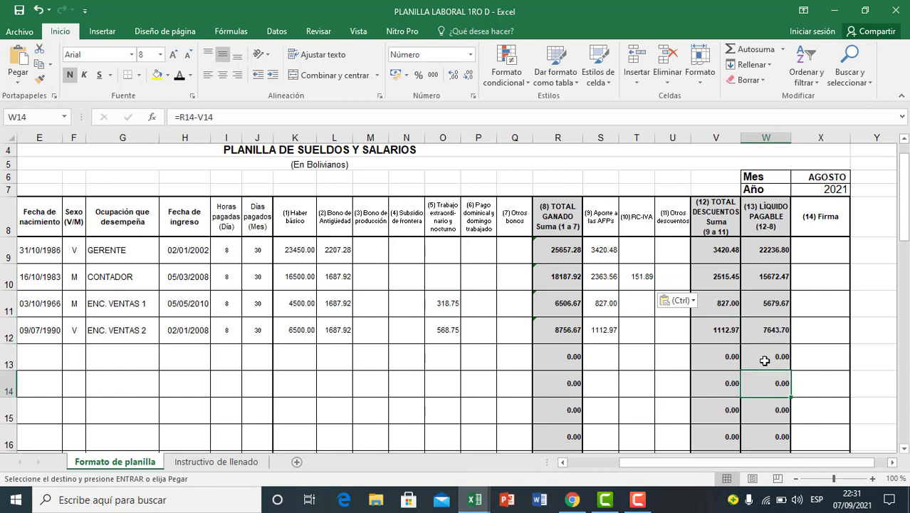
left_click(765, 303)
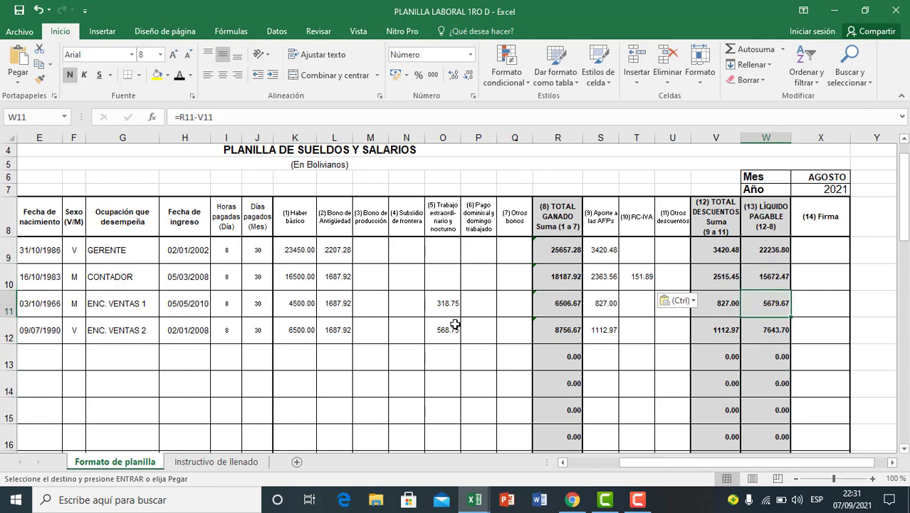
scroll(440, 321, "down", 2)
scroll(440, 317, "up", 2)
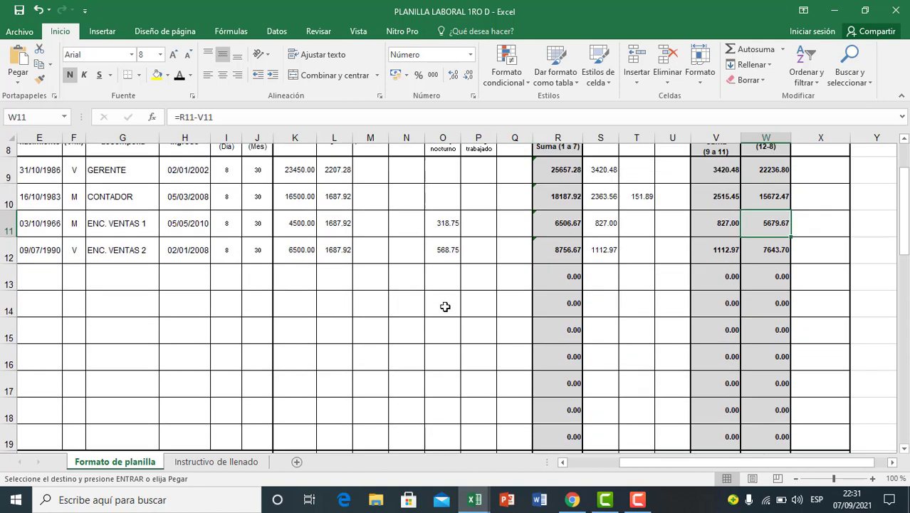
scroll(445, 307, "down", 2)
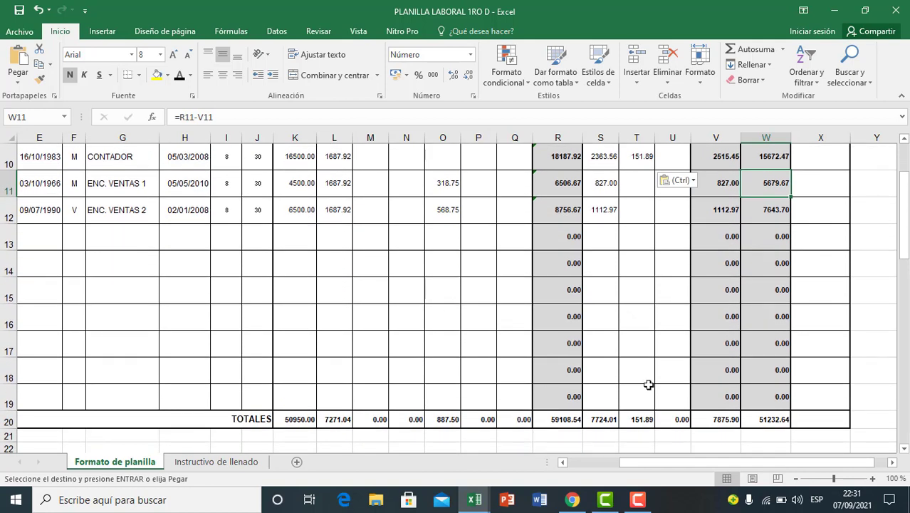
Step: Examine the TOTALES formulas for LÍQUIDO PAGABLE in W20 and TOTAL GANADO in R20
left_click(761, 418)
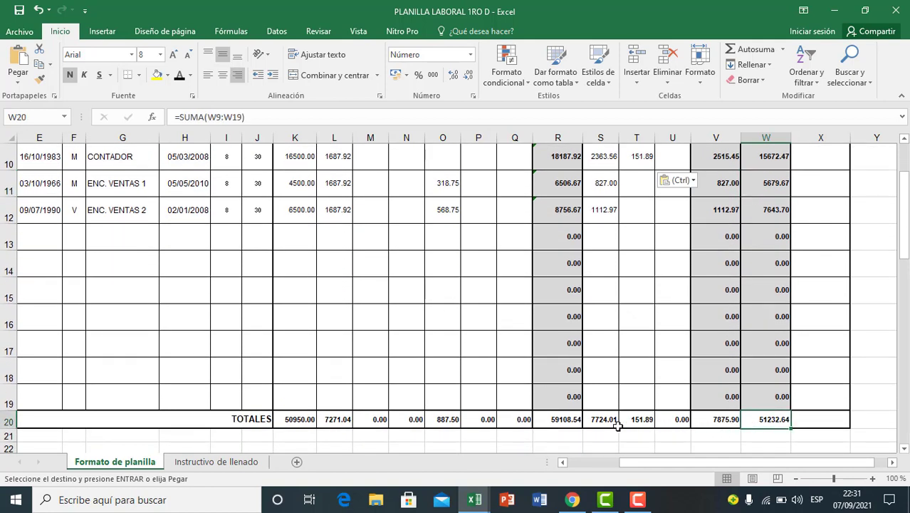
left_click(544, 421)
scroll(660, 361, "up", 1)
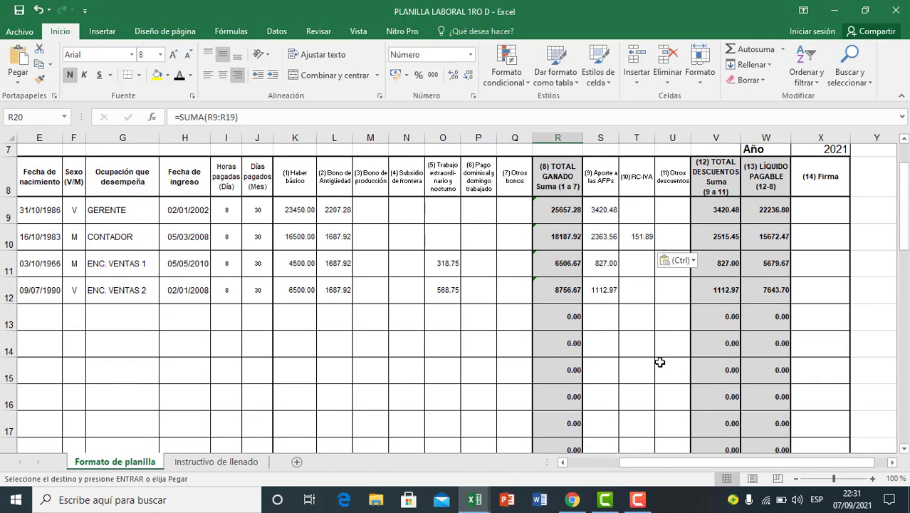
left_click(603, 363)
left_click(520, 360)
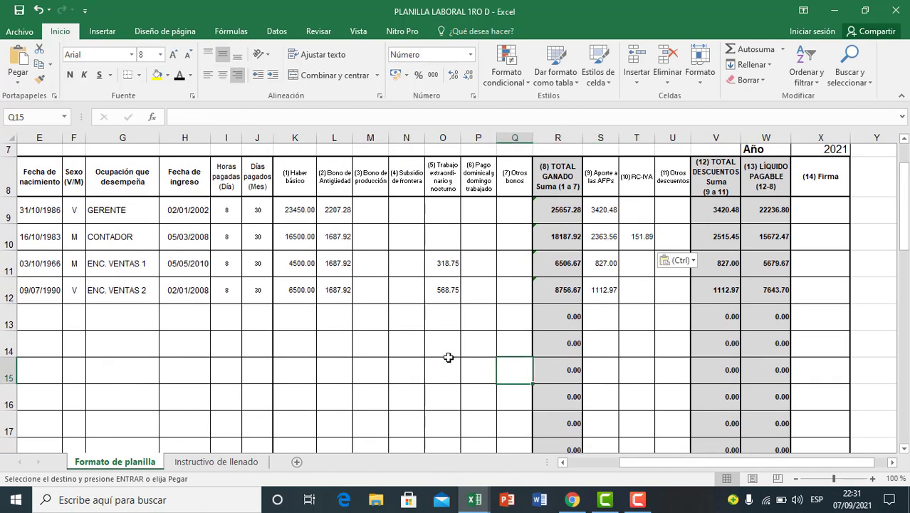
left_click(406, 353)
Step: Review the TOTAL GANADO amounts in column R against their sum in R20
scroll(342, 356, "down", 1)
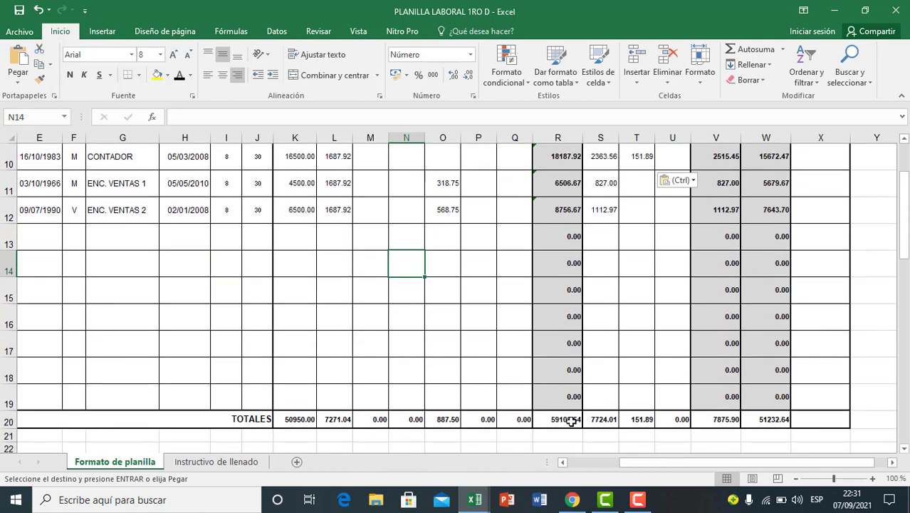
left_click(567, 422)
scroll(670, 379, "up", 3)
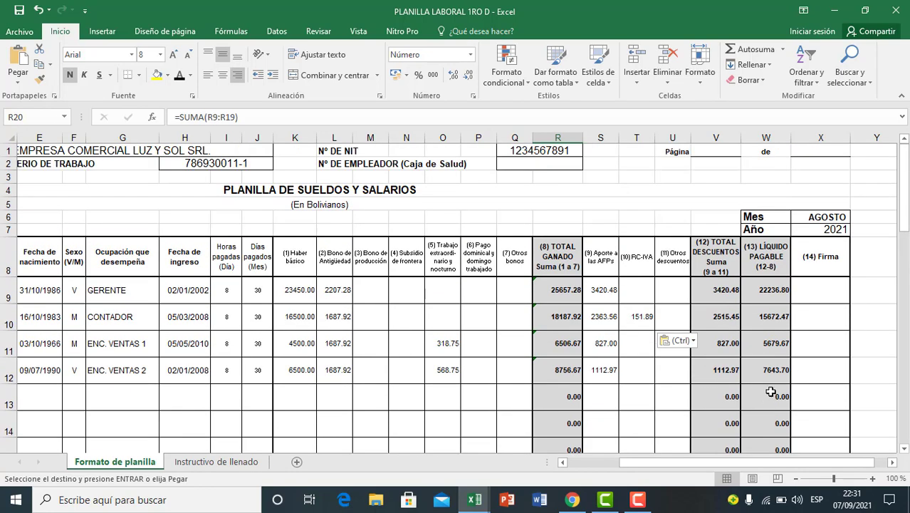
scroll(765, 399, "down", 1)
scroll(691, 384, "down", 1)
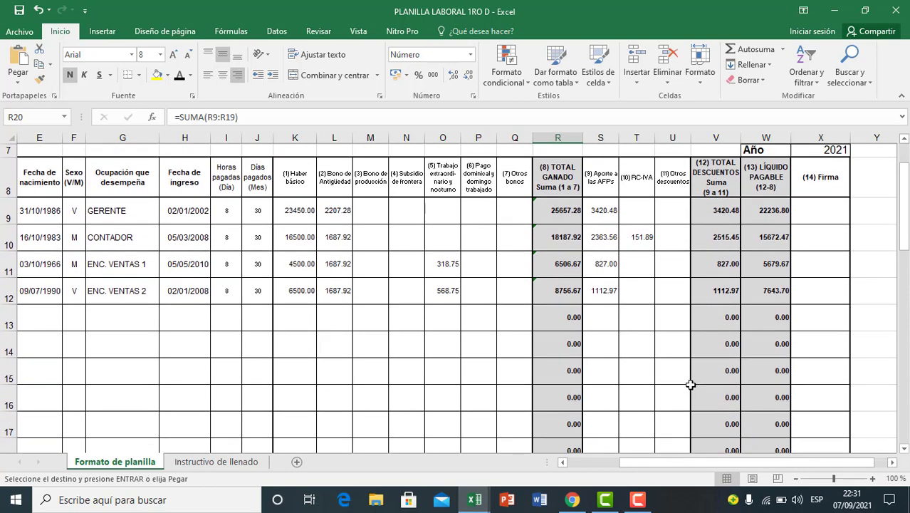
left_click_drag(557, 186, 550, 391)
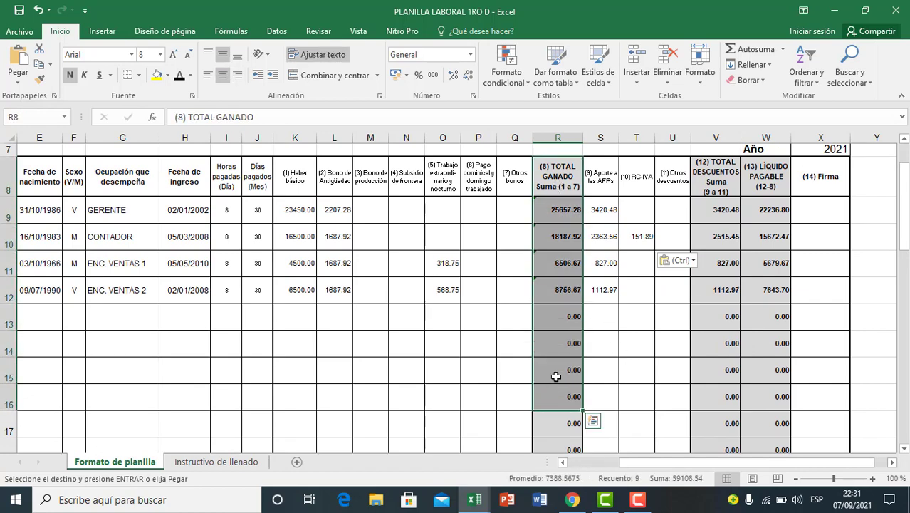
scroll(553, 378, "down", 3)
left_click(562, 261)
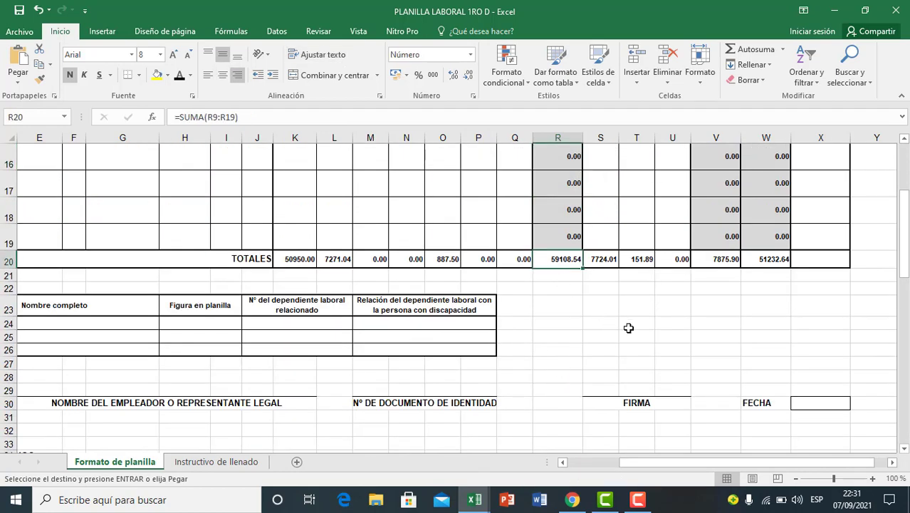
Step: Review the LÍQUIDO PAGABLE and TOTAL DESCUENTOS columns down to their sums in W20 and V20
scroll(628, 327, "up", 5)
left_click(731, 335)
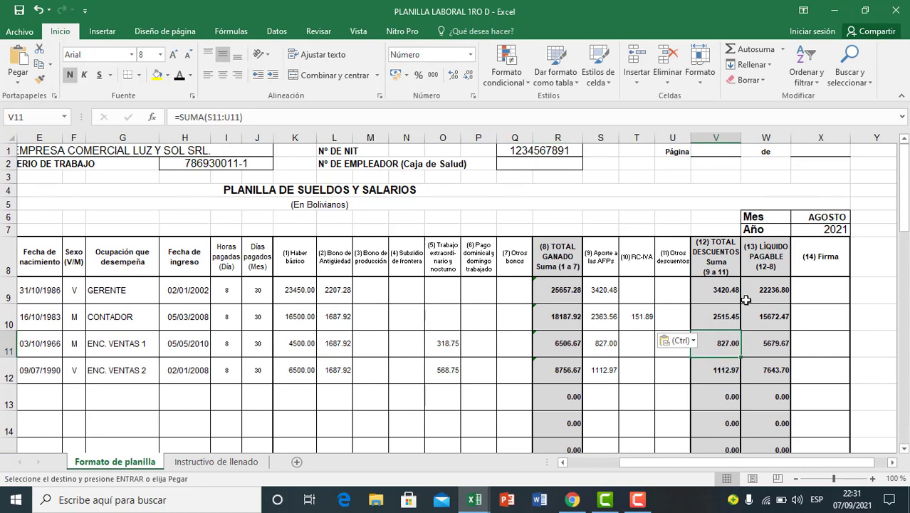
left_click(757, 276)
scroll(758, 292, "down", 3)
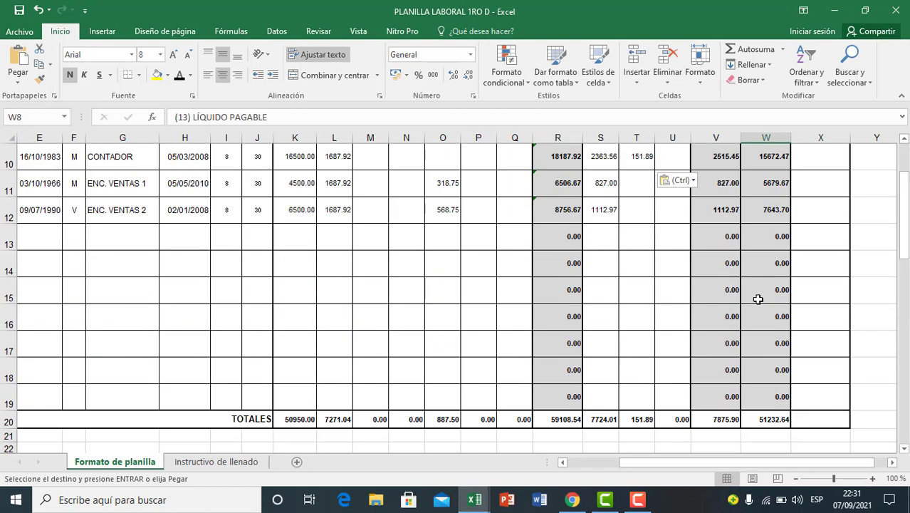
left_click(761, 418)
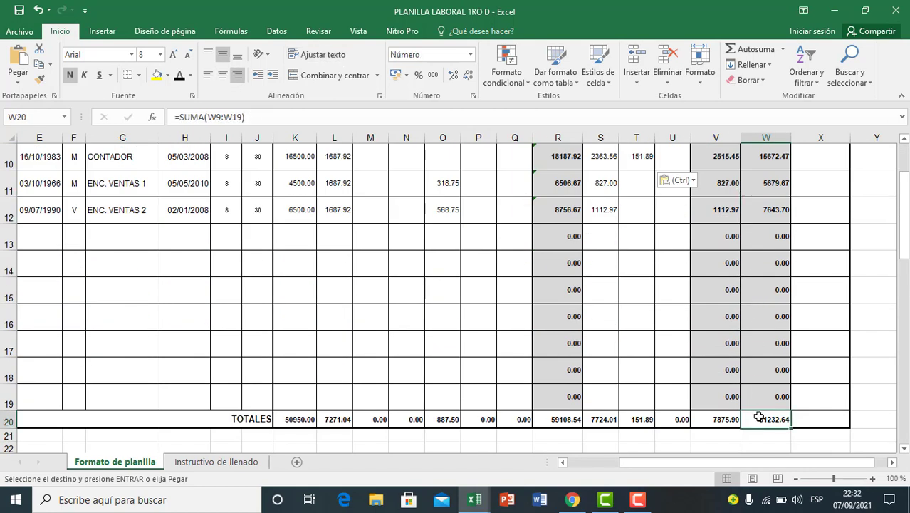
left_click(723, 413)
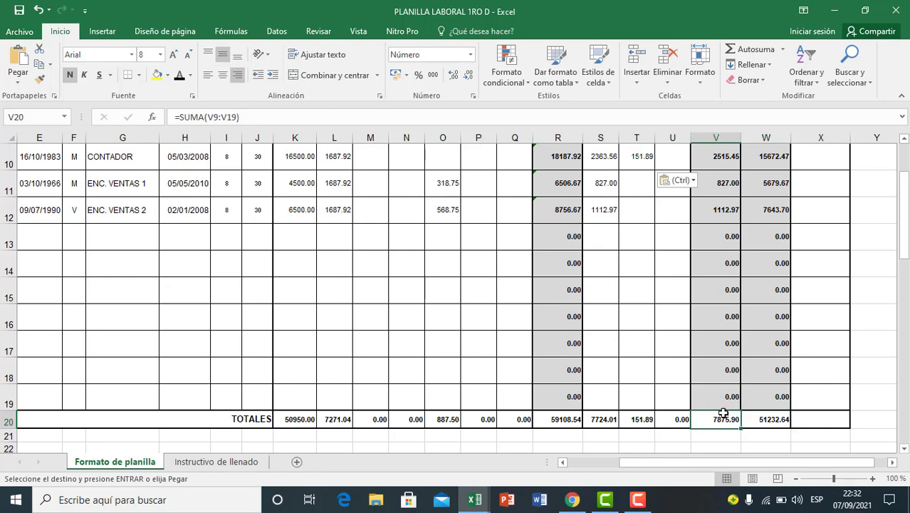
Step: Compare the AFP and RC-IVA columns with TOTAL DESCUENTOS in column V, and return to the sheet's first columns
scroll(712, 374, "up", 3)
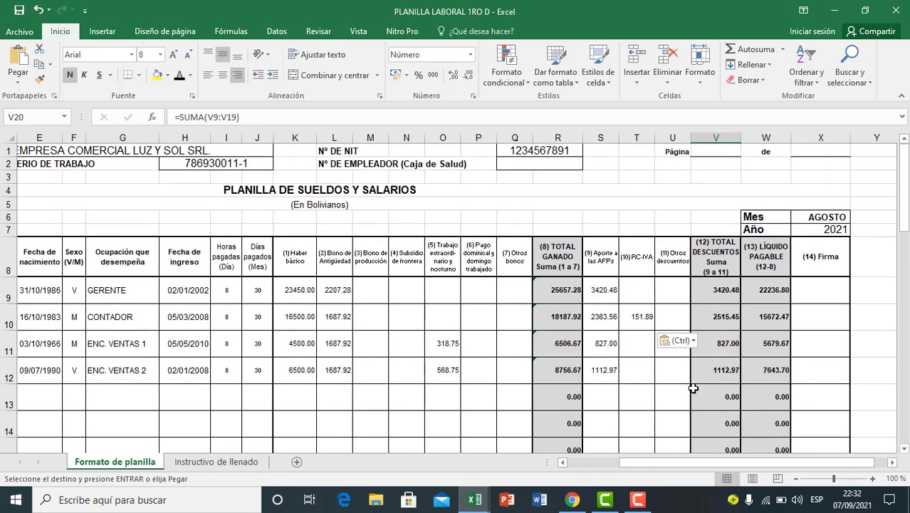
scroll(715, 381, "down", 4)
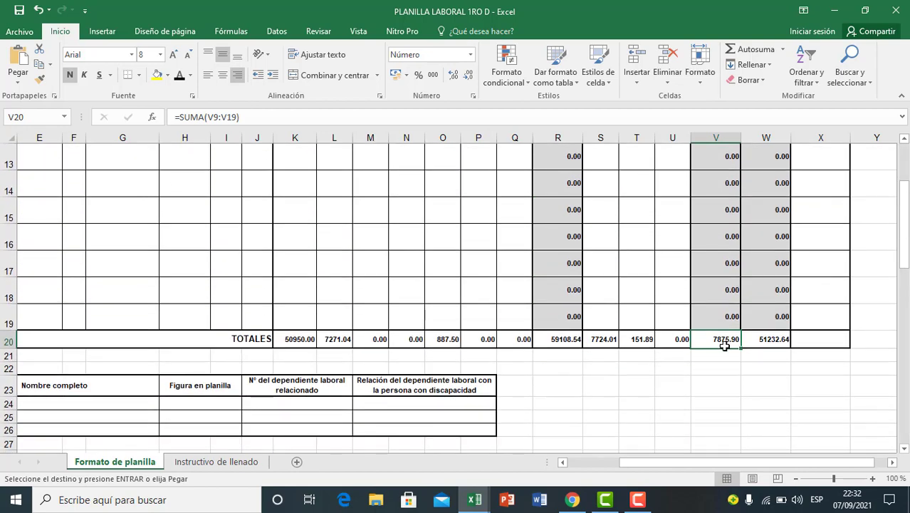
scroll(724, 345, "up", 3)
left_click(637, 356)
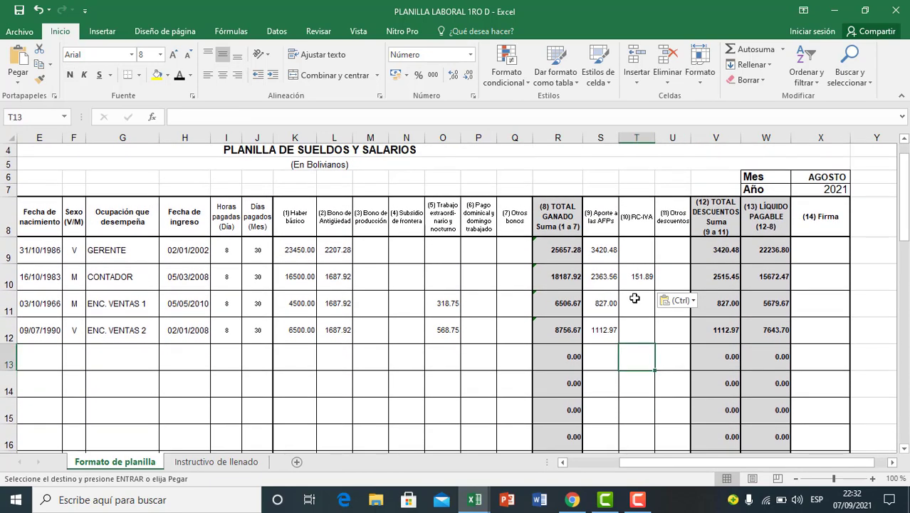
left_click(605, 235)
key("Right")
left_click(719, 390)
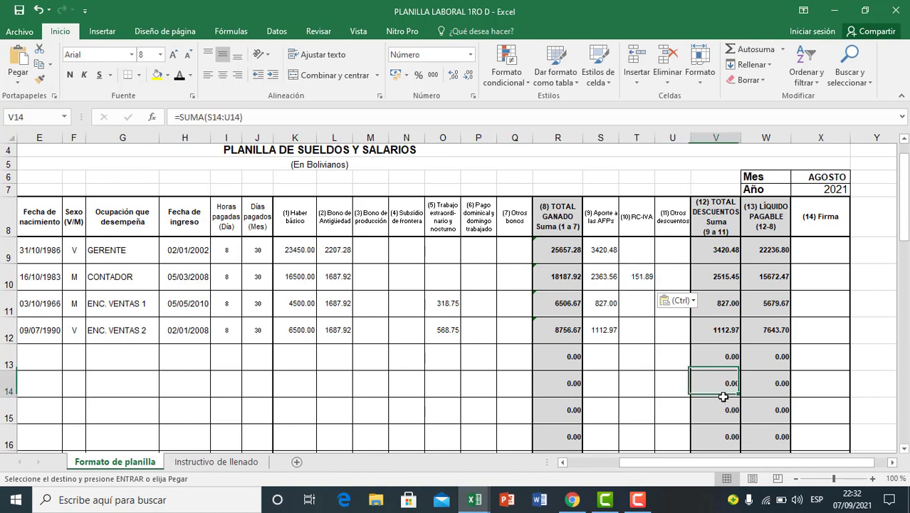
scroll(718, 393, "down", 2)
scroll(469, 384, "up", 2)
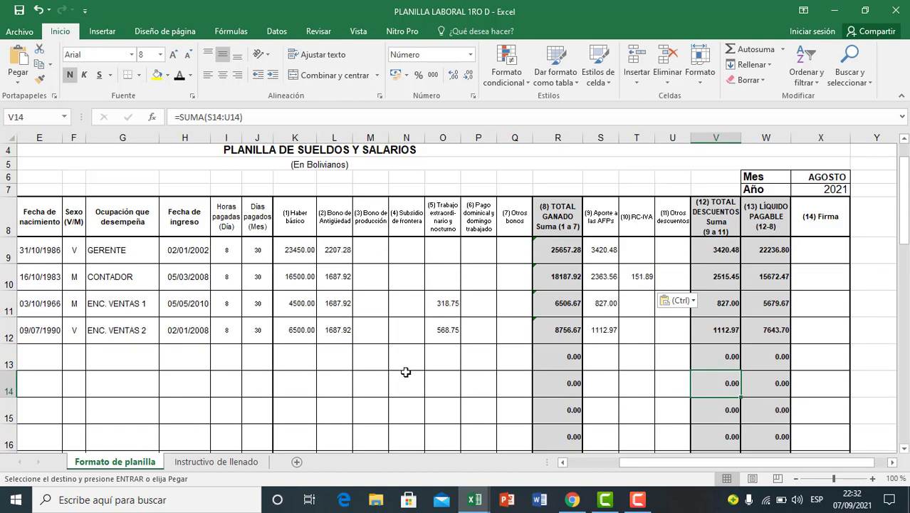
left_click_drag(689, 470, 620, 468)
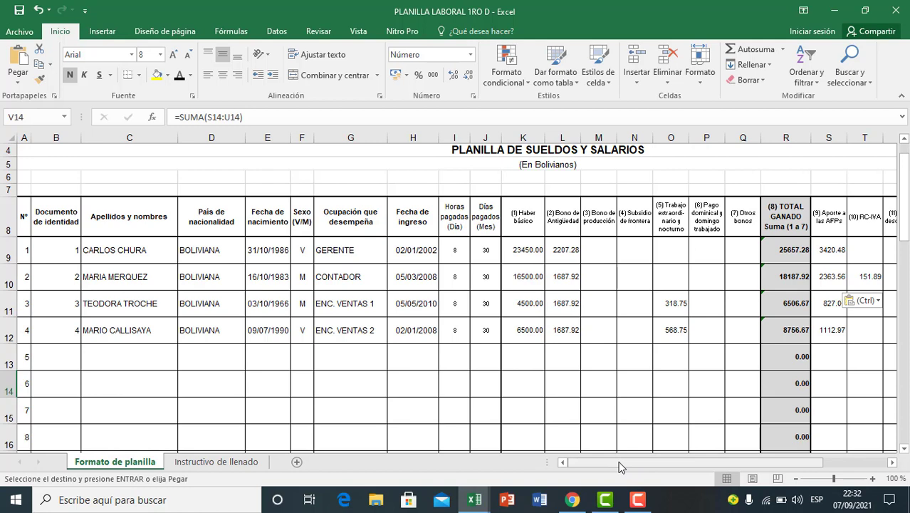